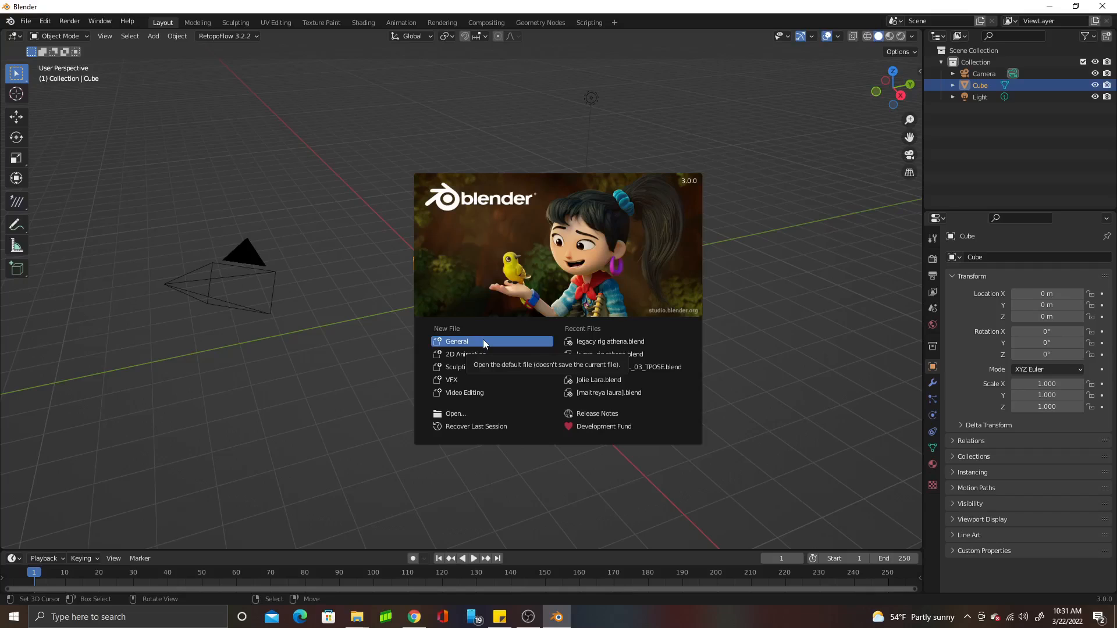
Start a new General scene and turn on the Screencast Keys display
left_click(482, 340)
middle_click_drag(525, 307, 574, 309)
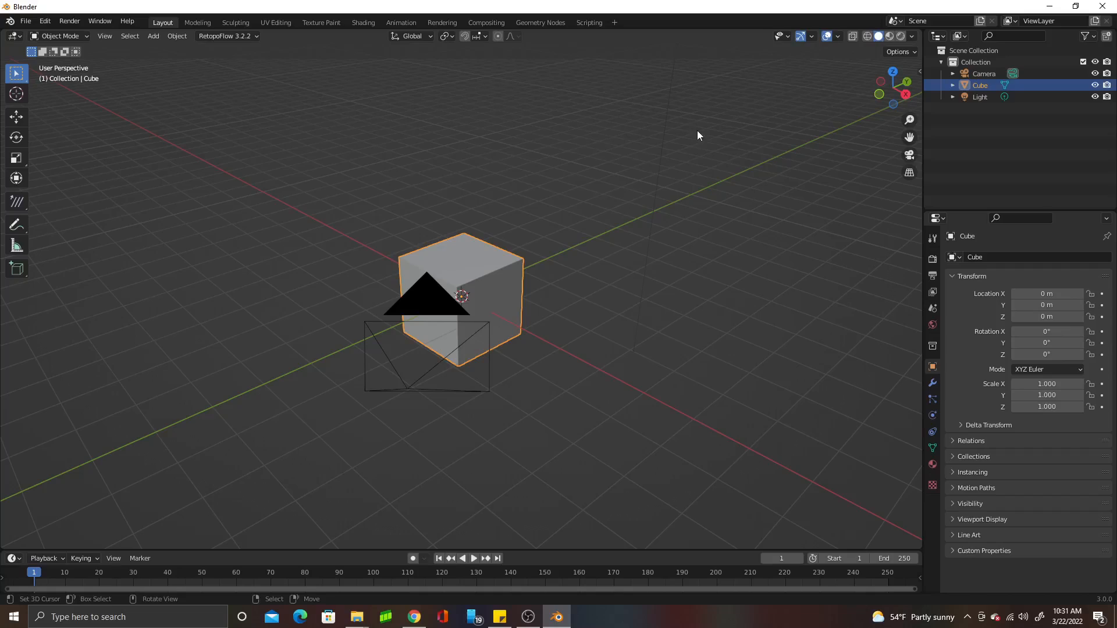
left_click(917, 69)
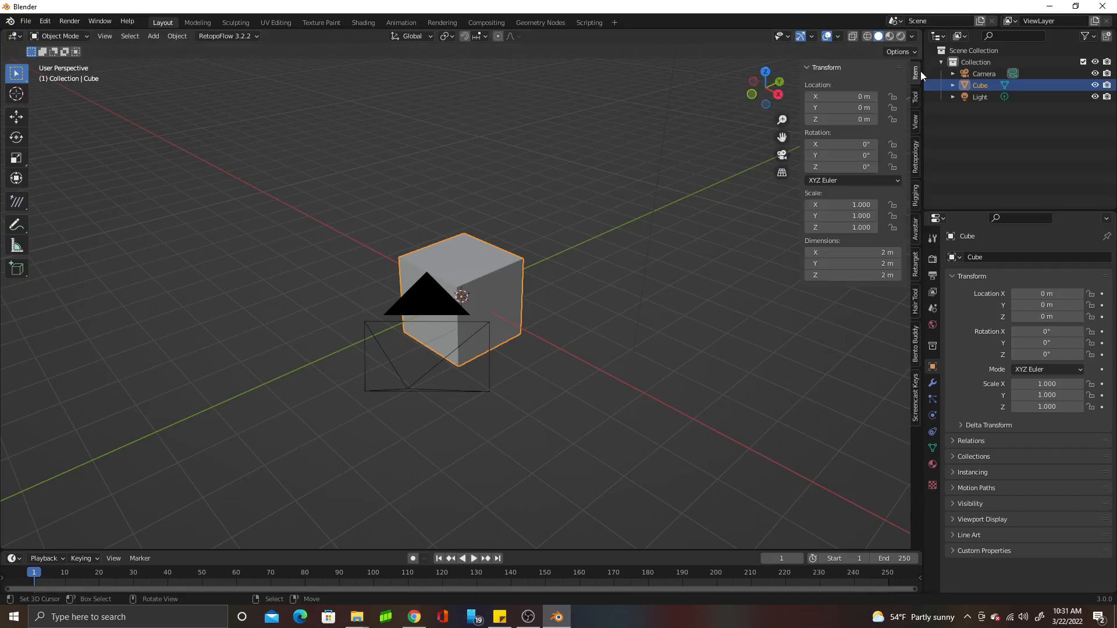
left_click(916, 398)
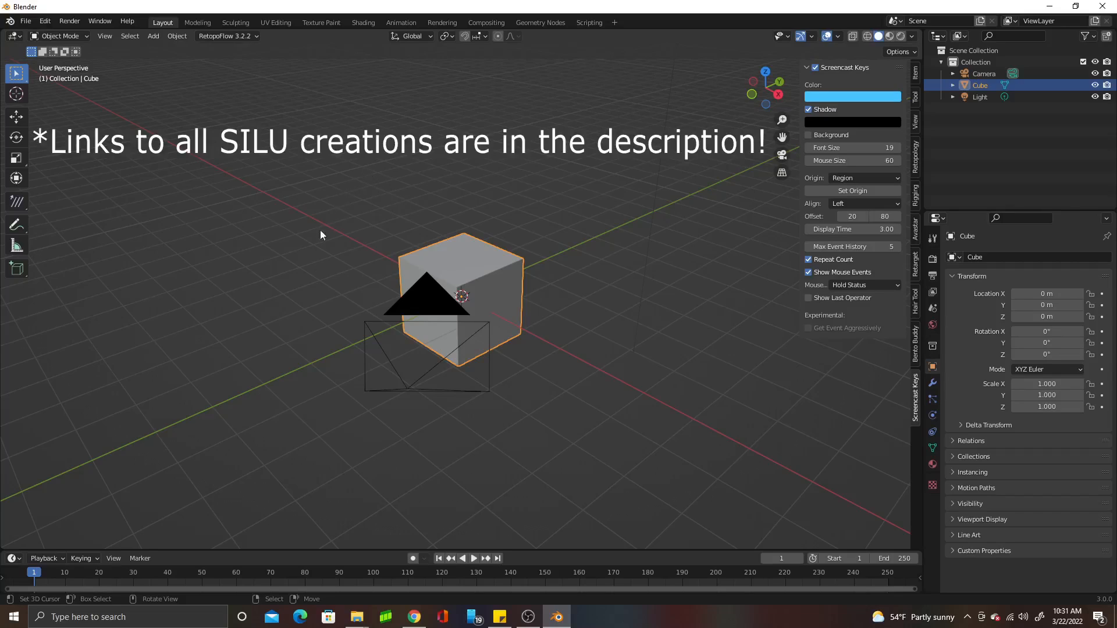
Bring the photo 07c87a8ac844ead6bdcf05caaa956ee8.jpg from the JijisWrld folder on the LaCie (H:) drive into the scene as a reference image
mouse_move(356, 617)
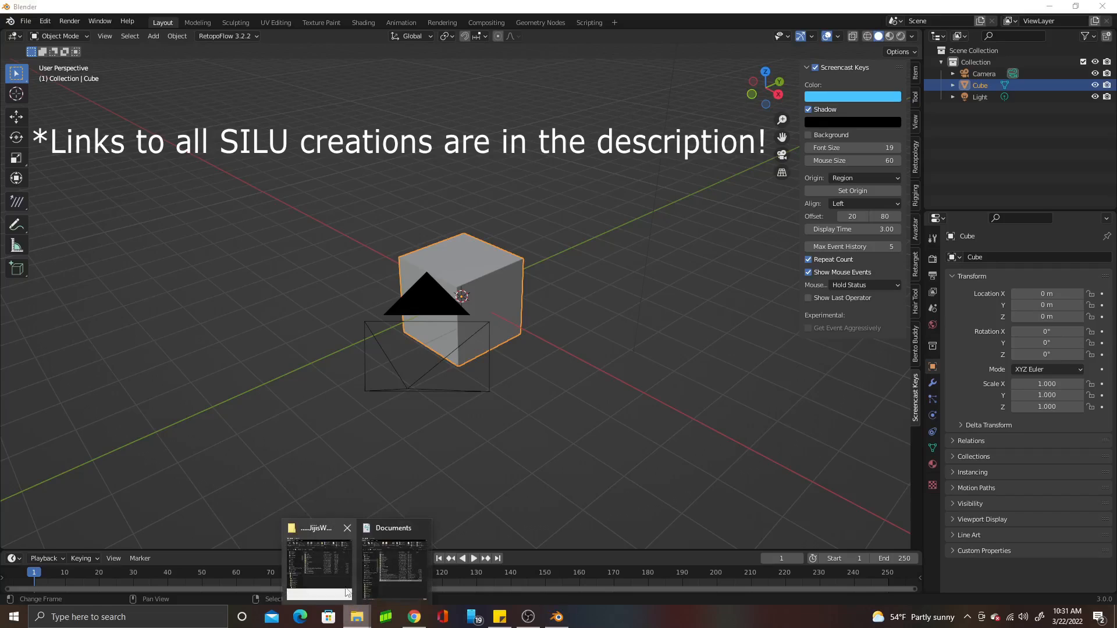
left_click(338, 562)
left_click_drag(707, 239, 850, 149)
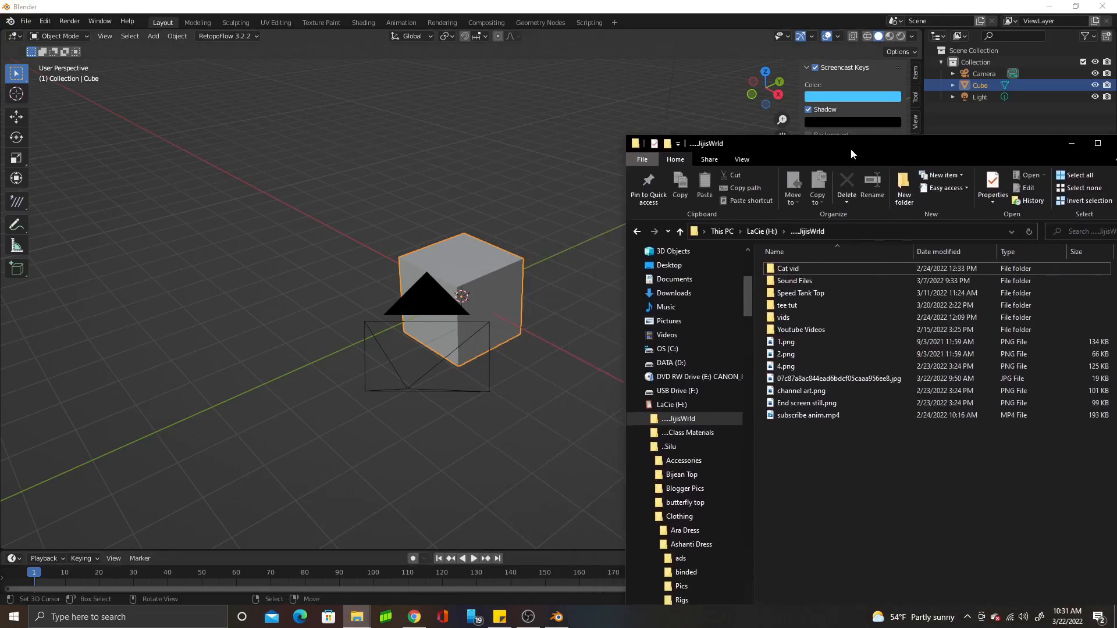
left_click(837, 378)
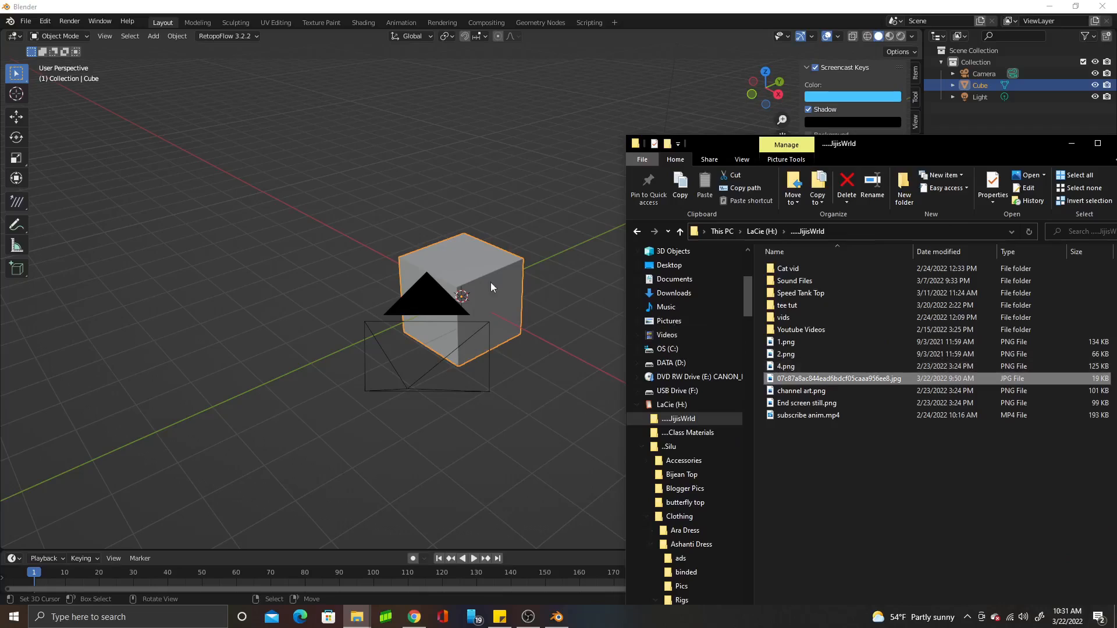
left_click(382, 261)
left_click(383, 260)
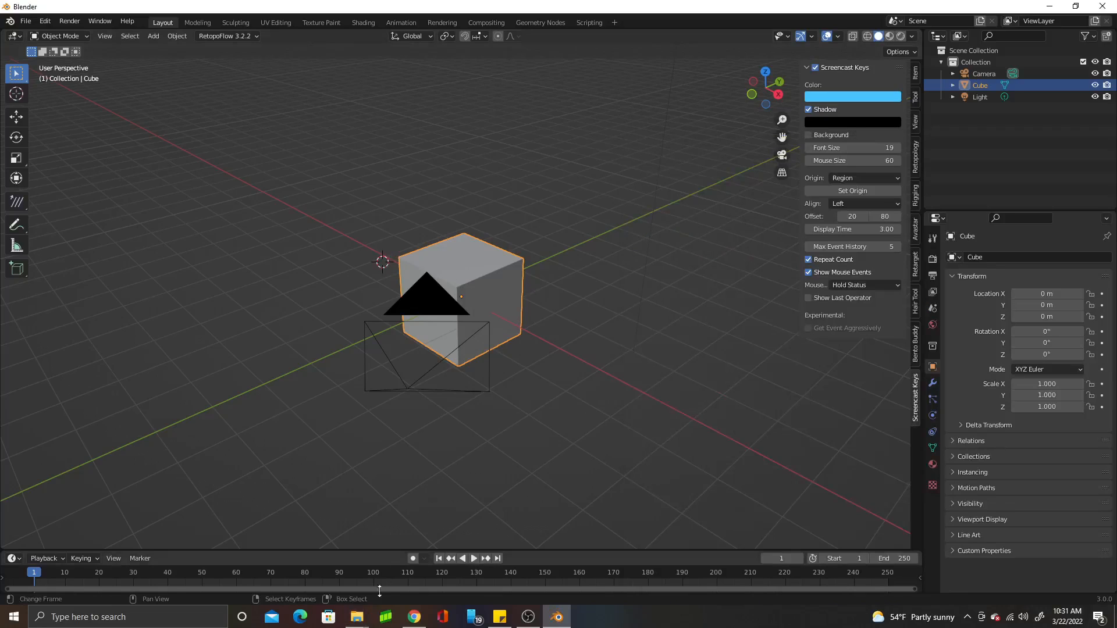
mouse_move(356, 616)
left_click(318, 560)
left_click_drag(801, 379, 378, 250)
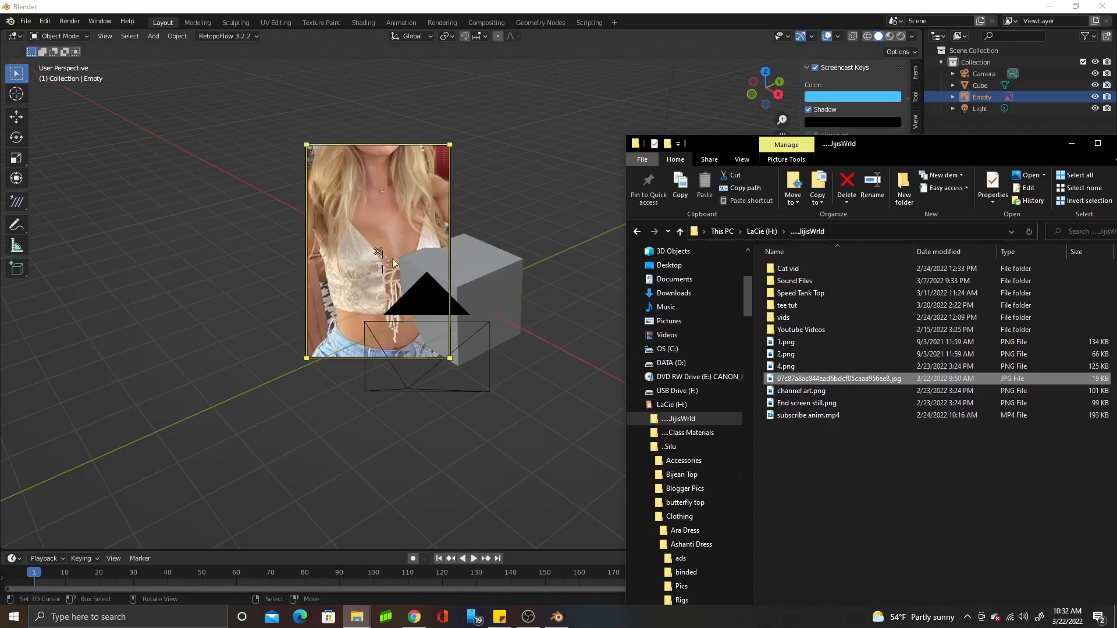
left_click(1071, 143)
In the front orthographic view, move the reference image away from the cube to about X -2.64 m, Z 1.37 m
middle_click_drag(524, 256, 571, 245)
scroll(547, 246, "up", 3)
left_click(360, 216)
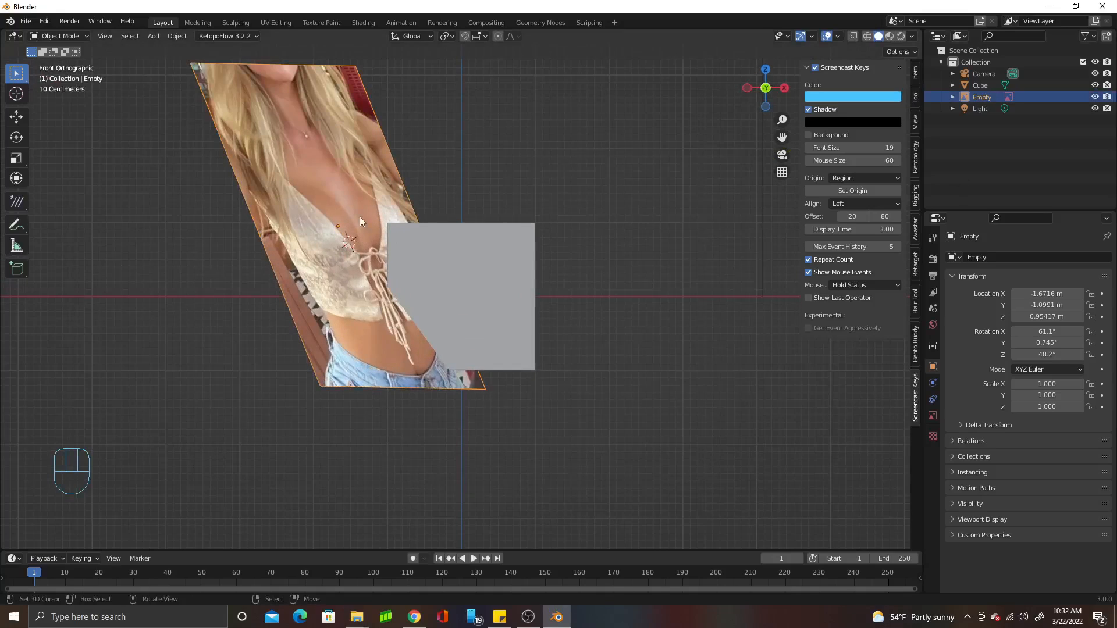
left_click_drag(292, 219, 221, 189)
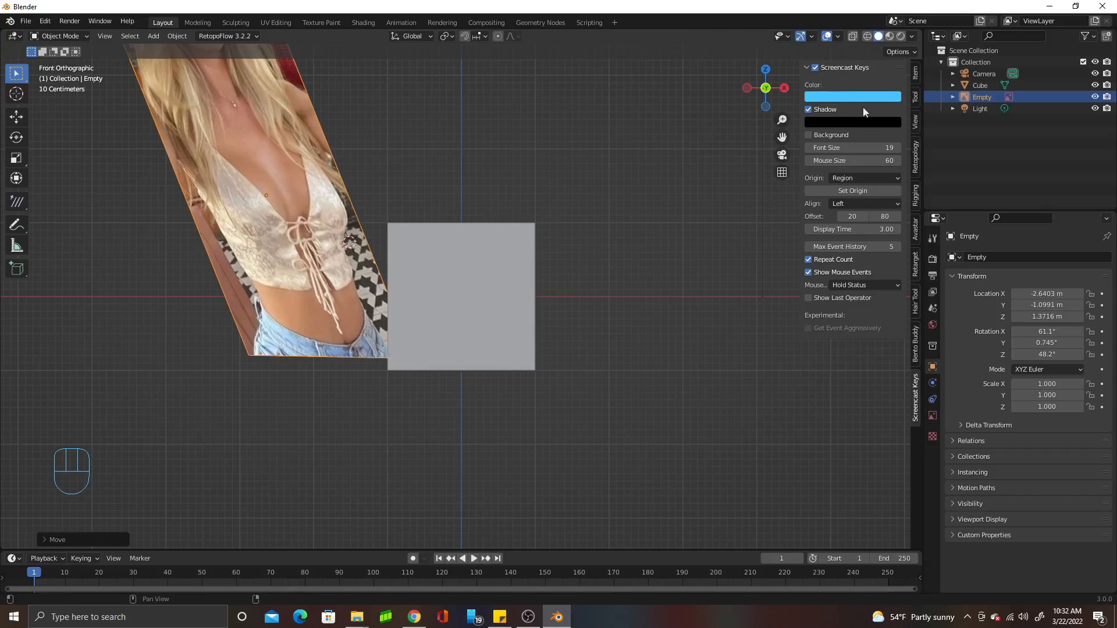
Straighten the reference image by setting its rotation to X 90°, Y 0° and Z 0°
left_click(918, 99)
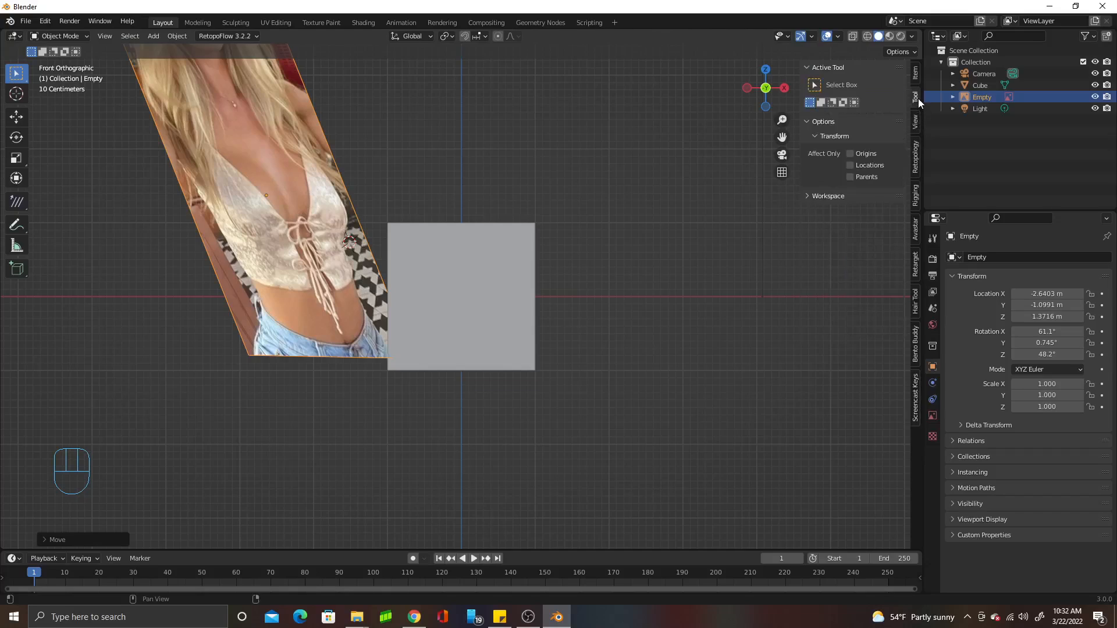
left_click(916, 79)
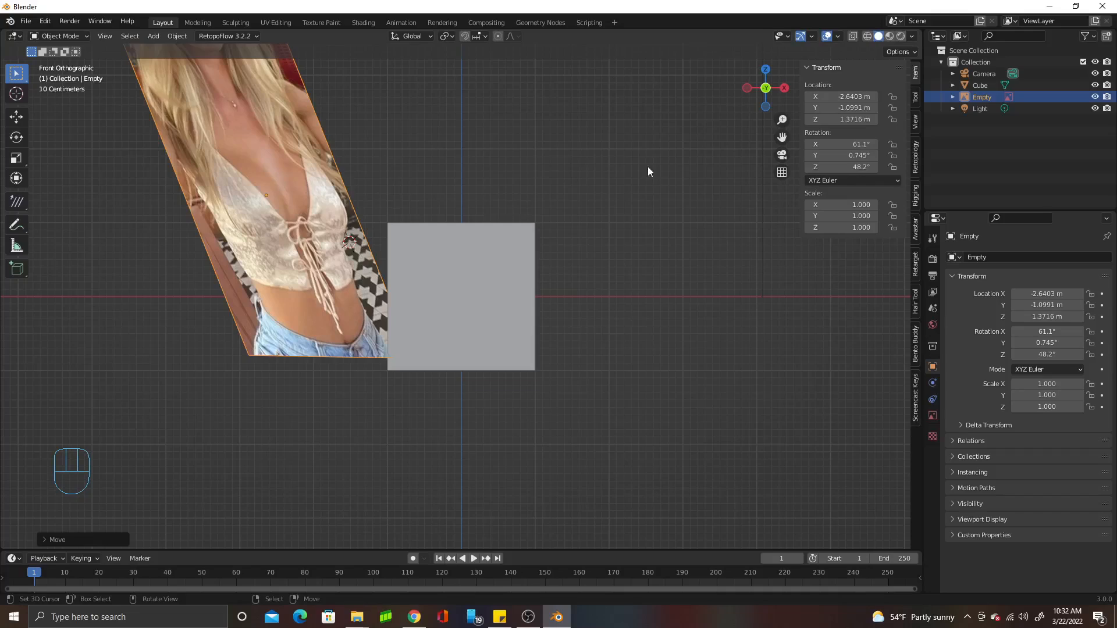
left_click(837, 146)
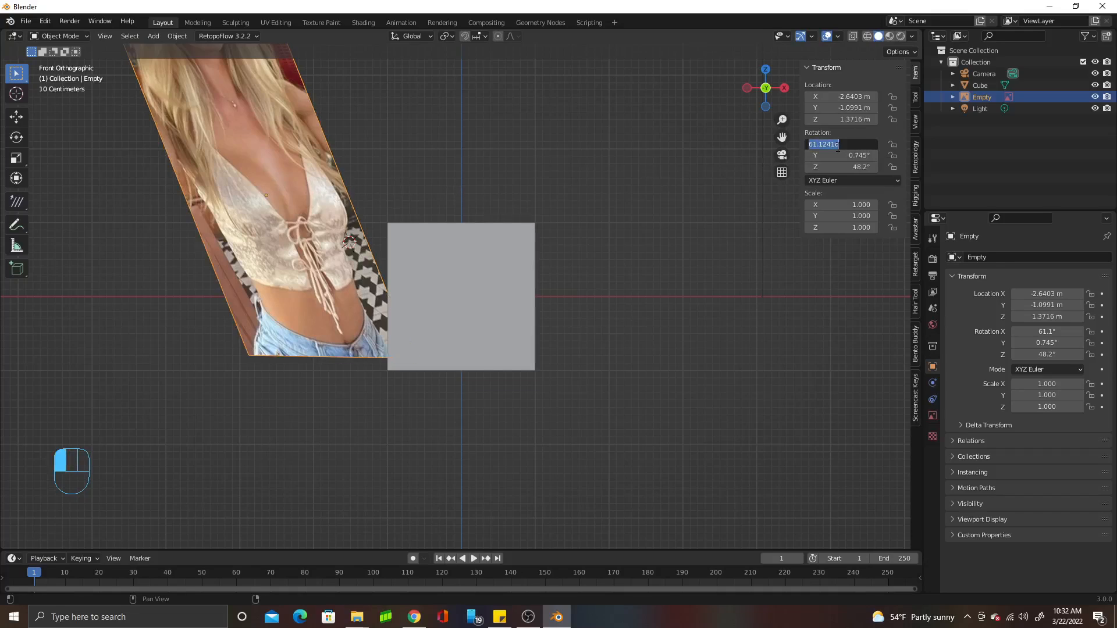
type("90")
key("Return")
key("KP_0")
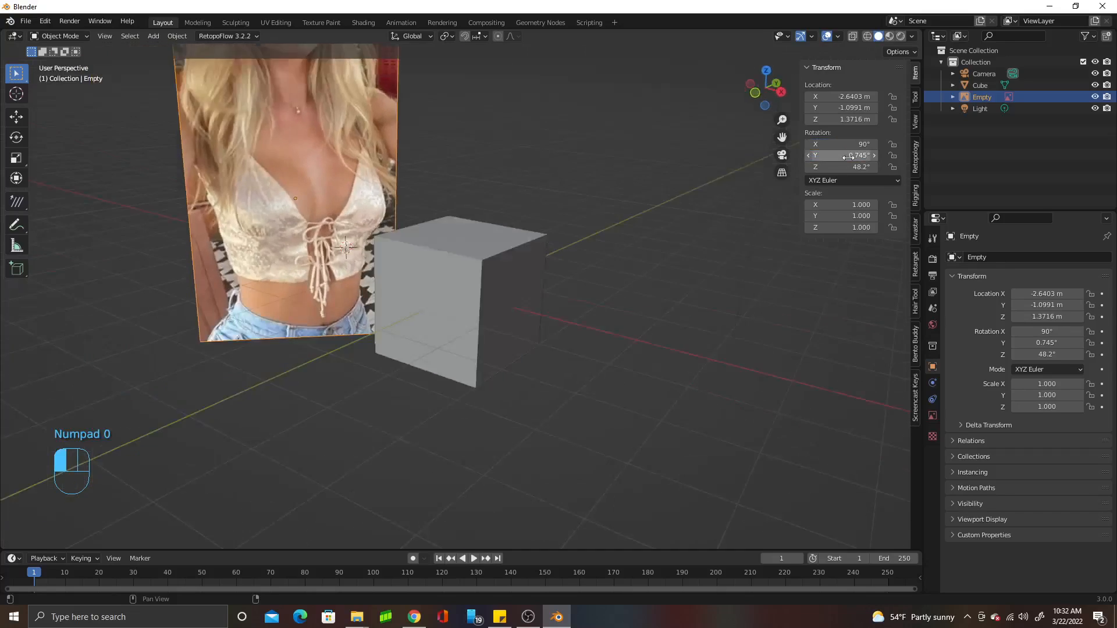
key("KP_0")
left_click(859, 155)
type("0")
left_click(851, 168)
left_click(851, 168)
type("0")
key("Return")
Move the reference image about 0.94 m along negative X and delete the default cube
scroll(358, 361, "down", 2)
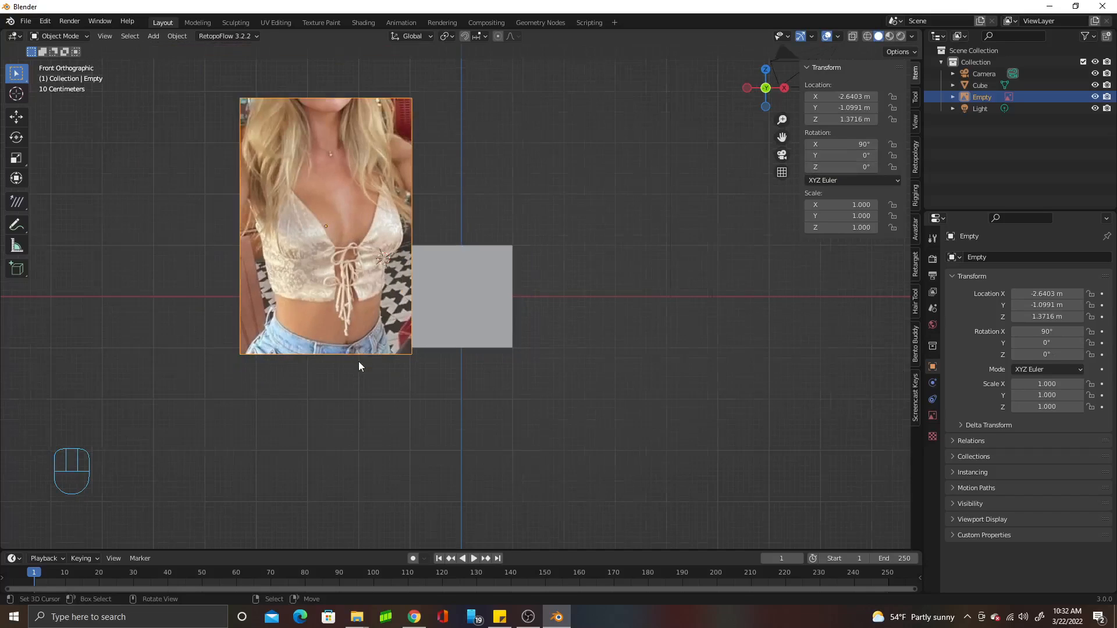
key("g")
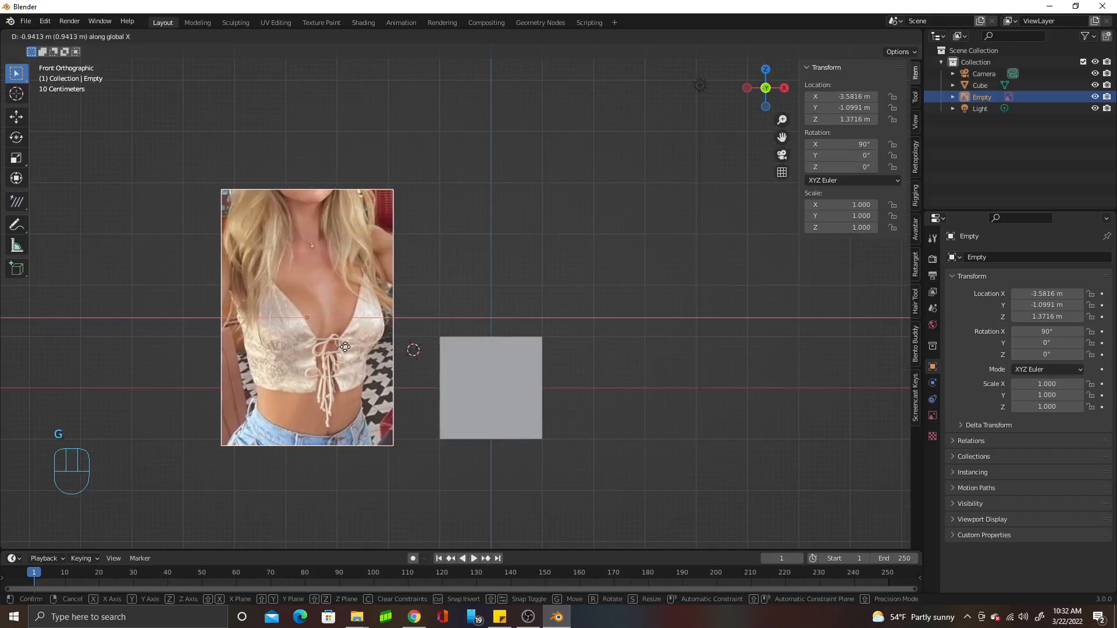
left_click(343, 352)
scroll(423, 376, "up", 3)
scroll(425, 379, "down", 2)
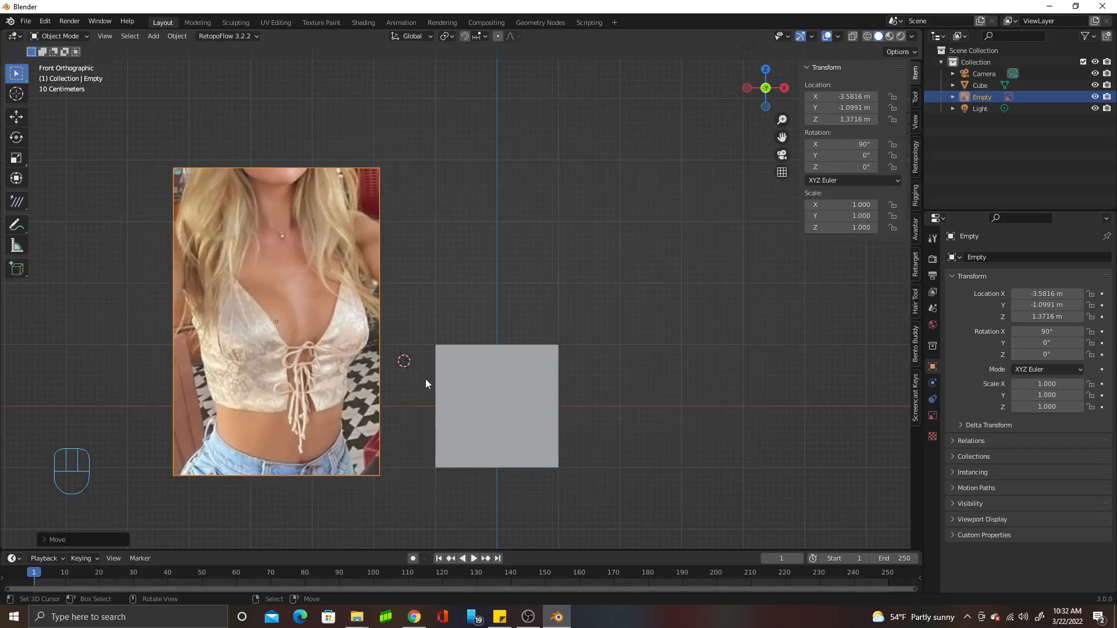
left_click(481, 395)
key("Delete")
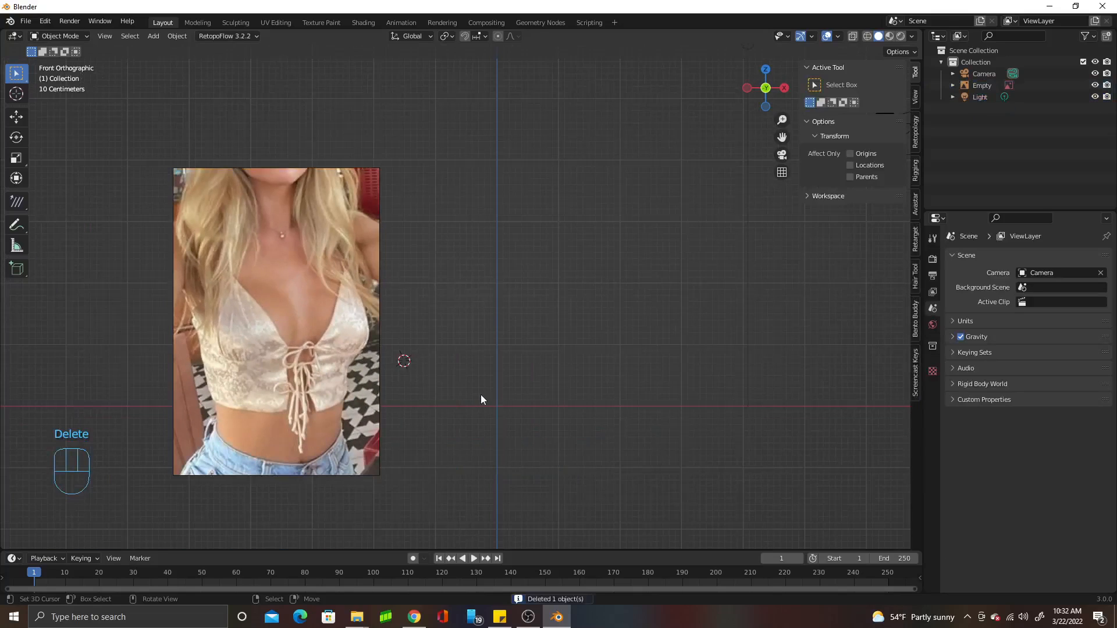
Import the Wavefront OBJ body model "[LEGACY f A pose 10 spread" from the Lagacy official folder on the LaCie (H:) drive
left_click(26, 22)
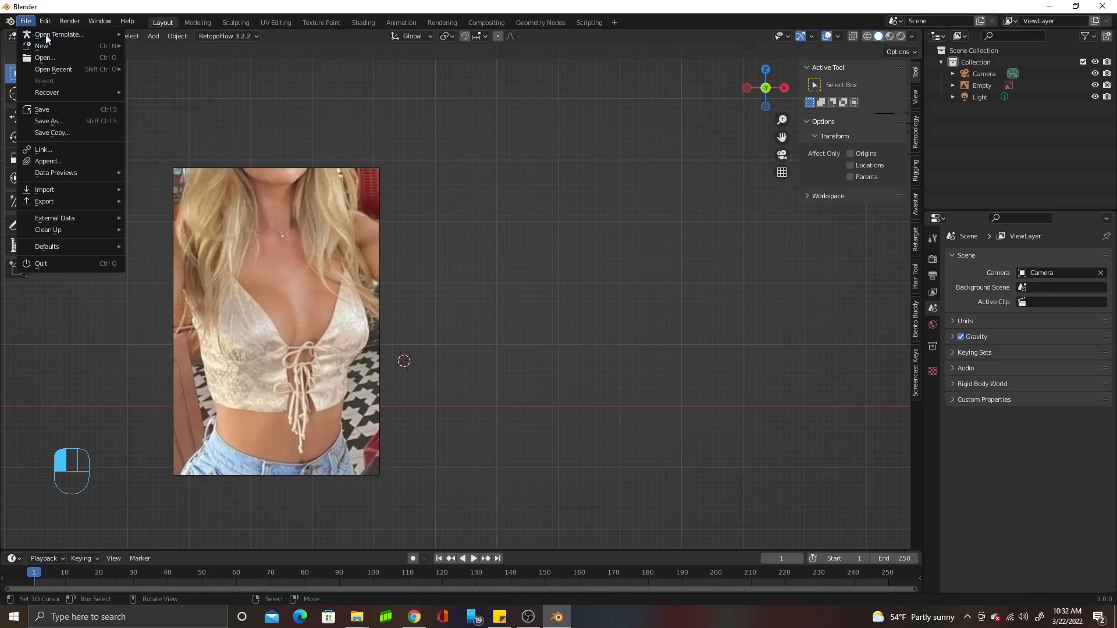
mouse_move(102, 190)
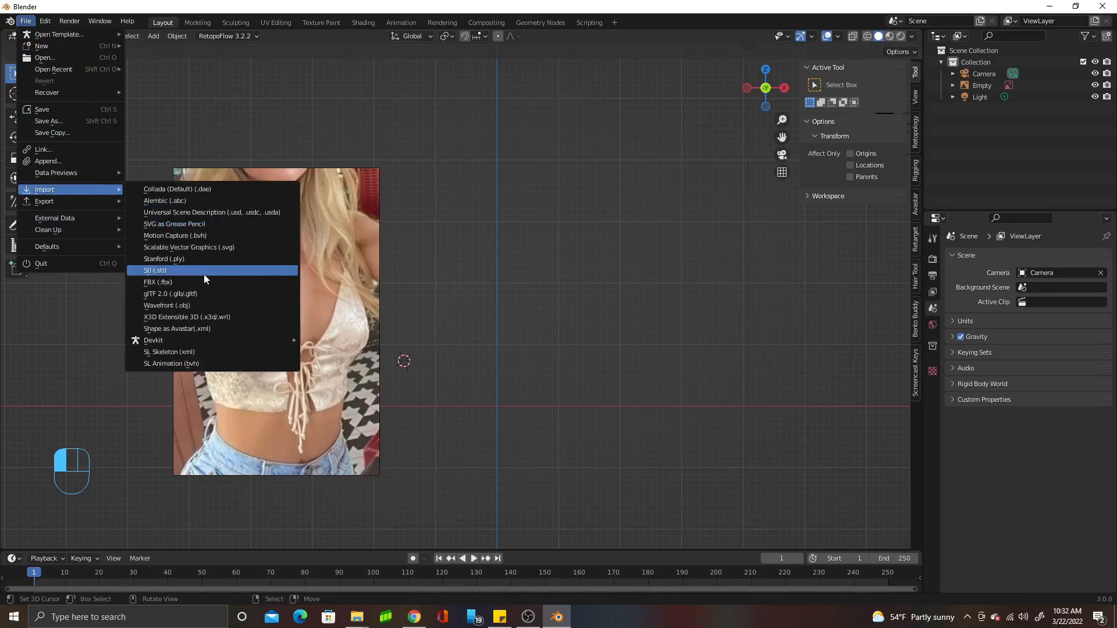
left_click(201, 305)
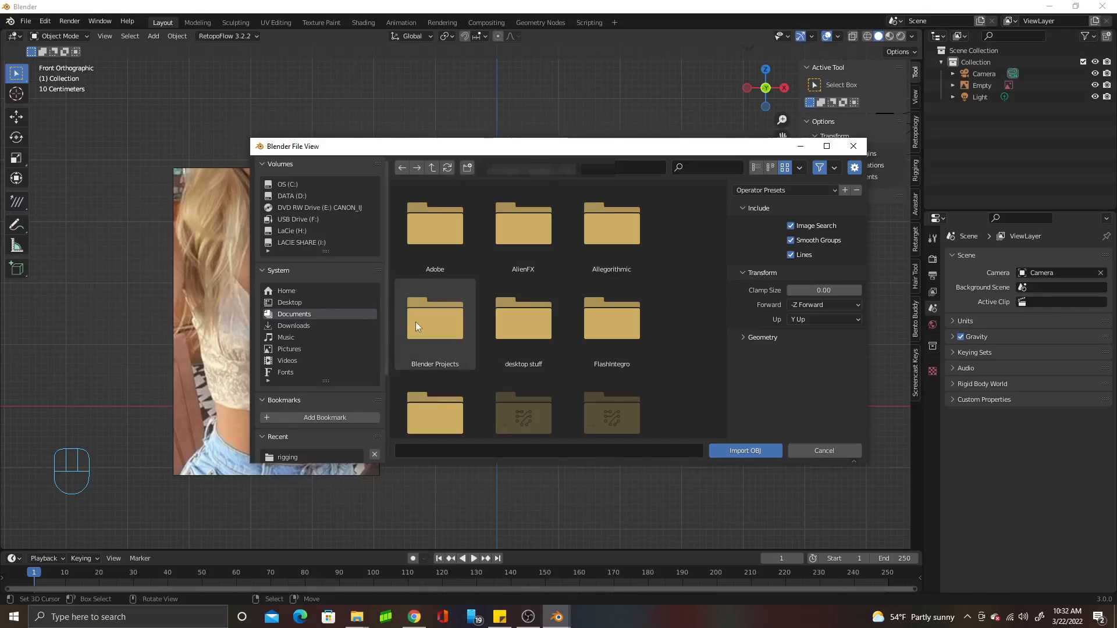
left_click(294, 236)
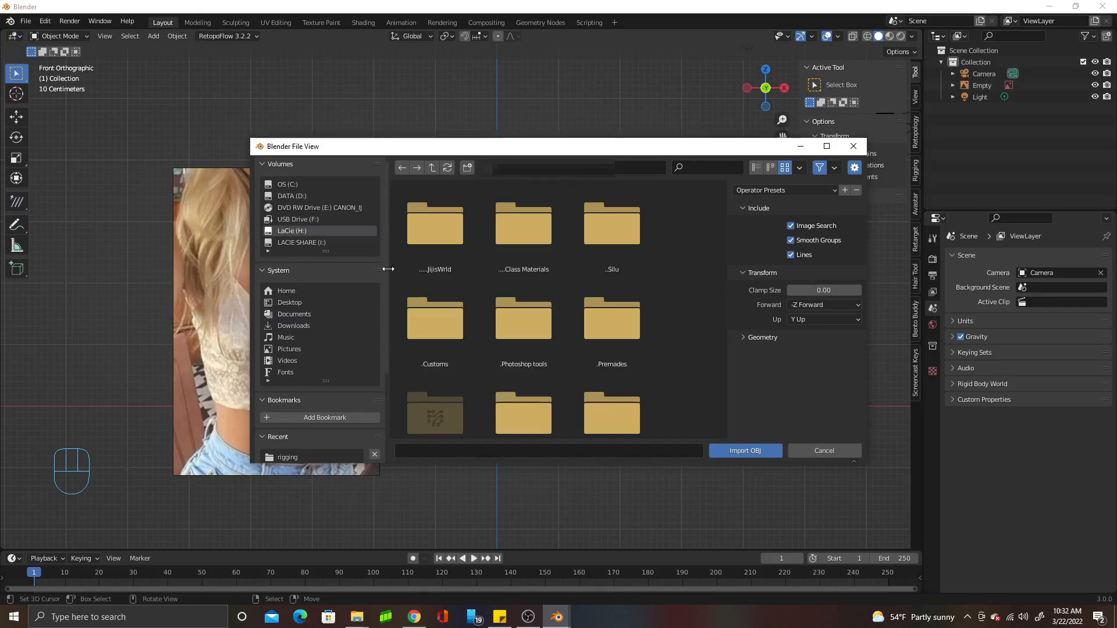
scroll(530, 308, "down", 3)
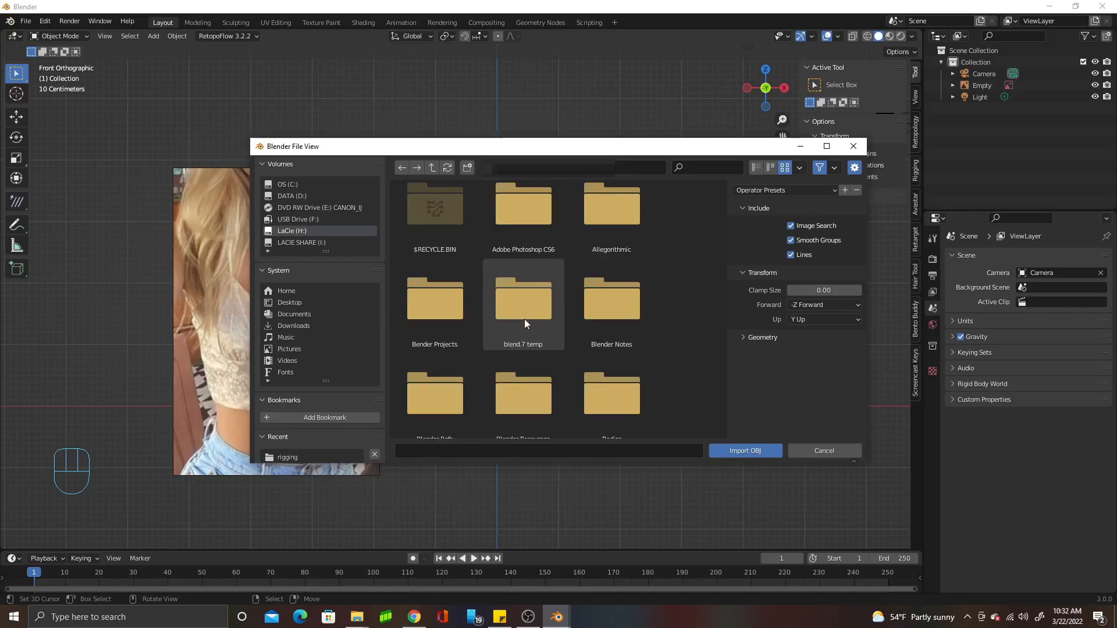
scroll(522, 320, "down", 2)
left_click(596, 323)
double_click(596, 323)
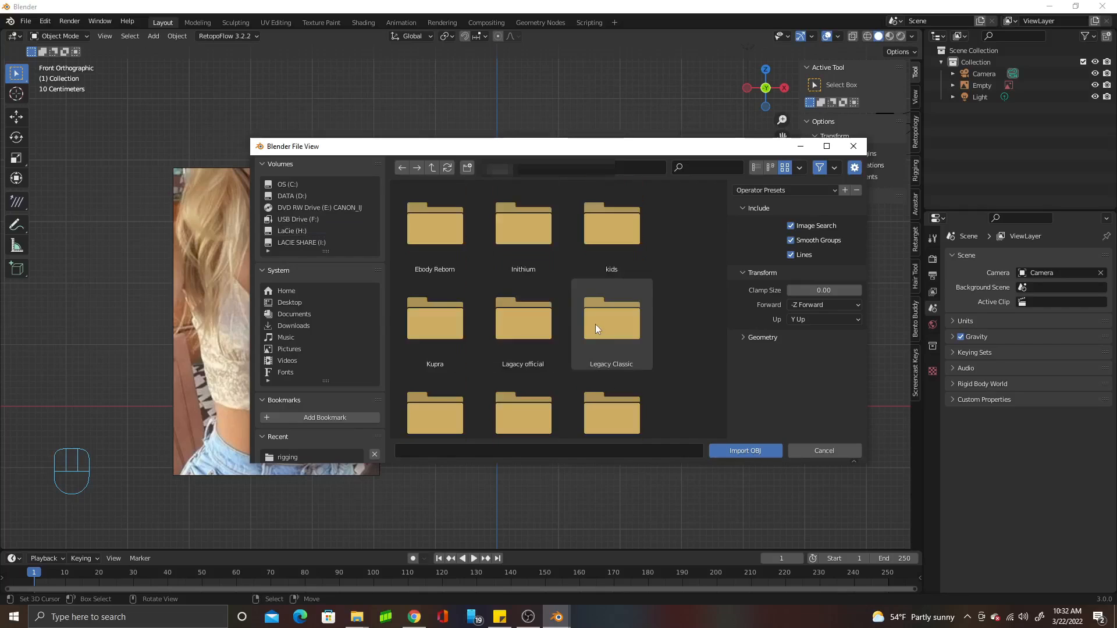
left_click(533, 339)
double_click(533, 339)
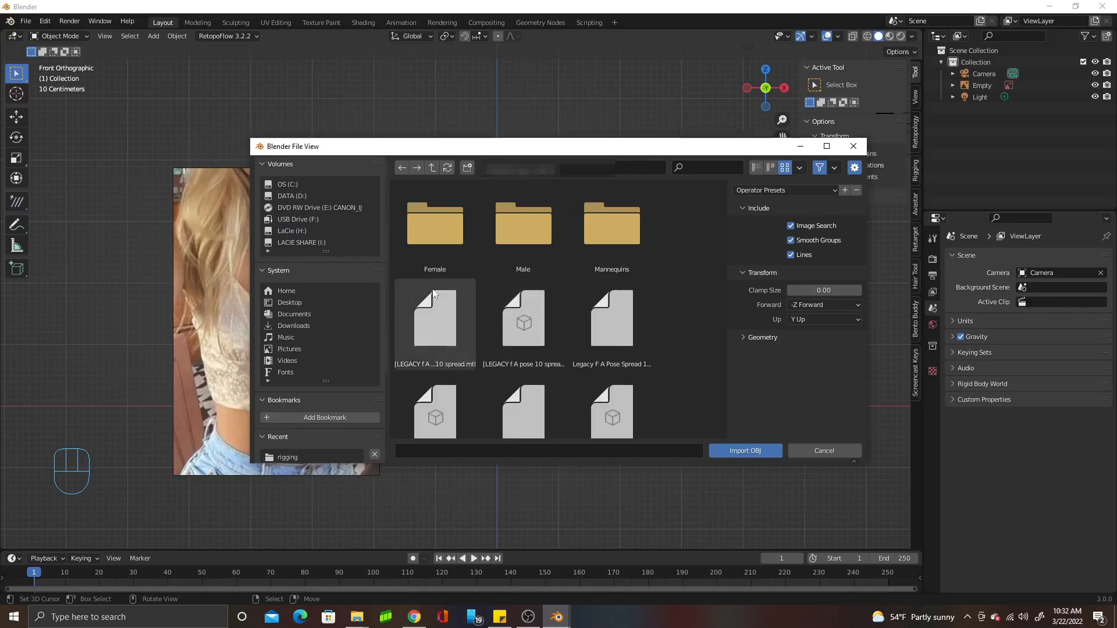
left_click(531, 346)
left_click(750, 452)
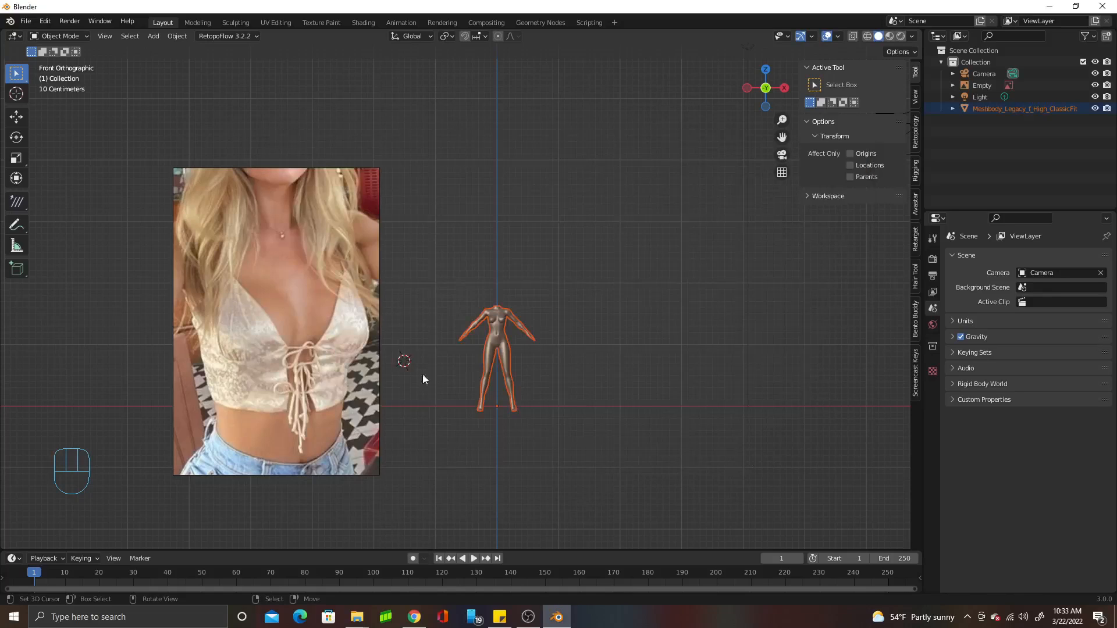
Scale the reference image down to about 0.475 and move it beside the body at about X -1.47 m, Z 1.23 m
scroll(539, 340, "up", 5)
scroll(257, 319, "down", 3)
left_click(254, 320)
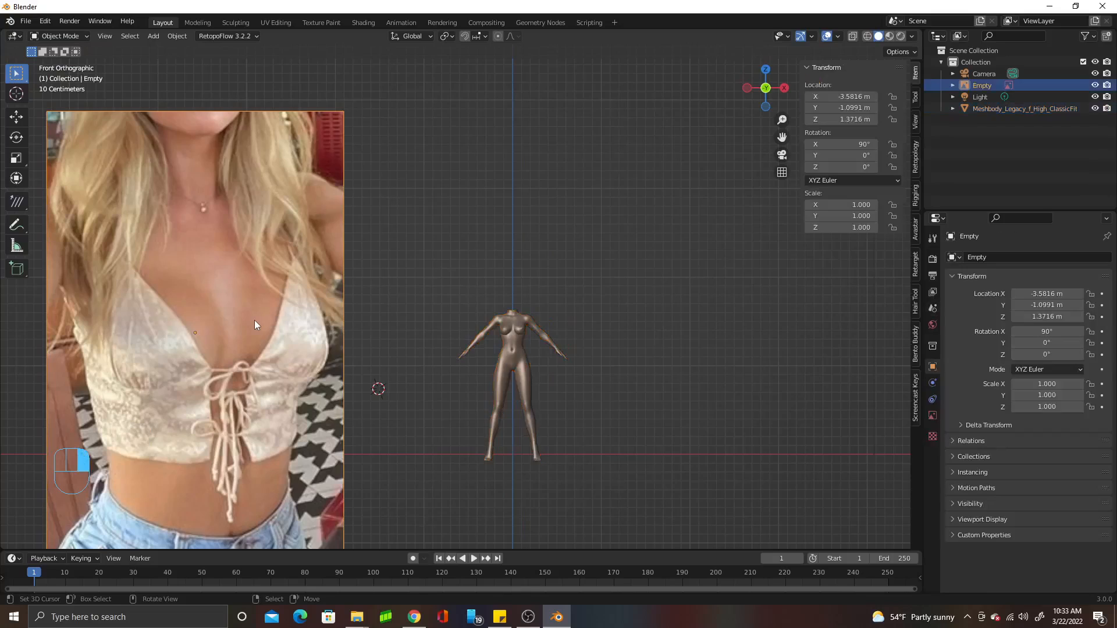
key("s")
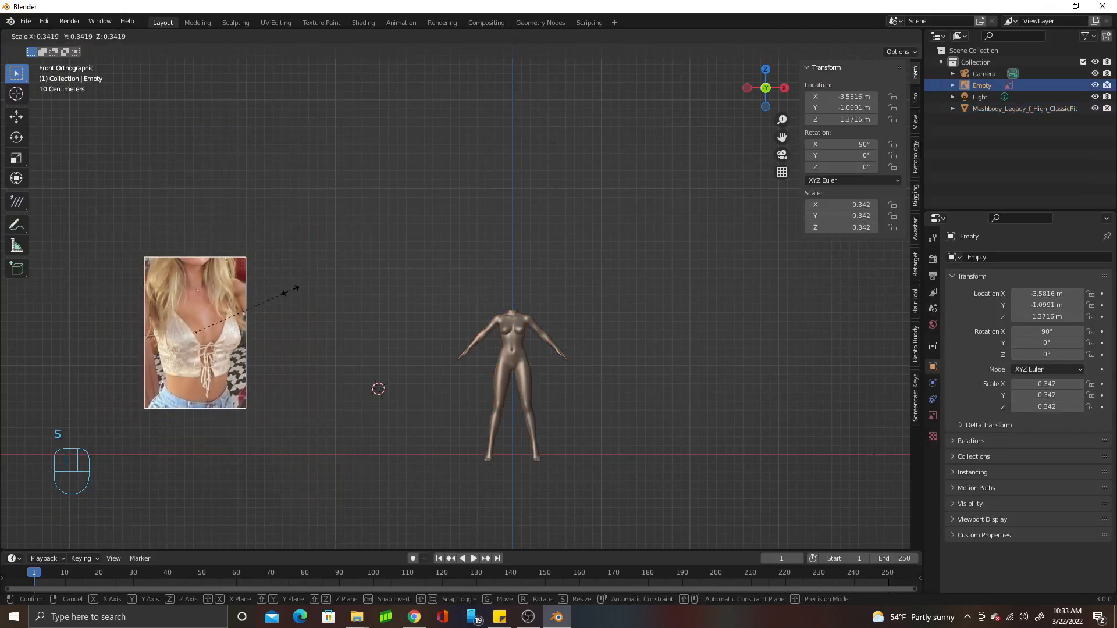
left_click(319, 256)
key("g")
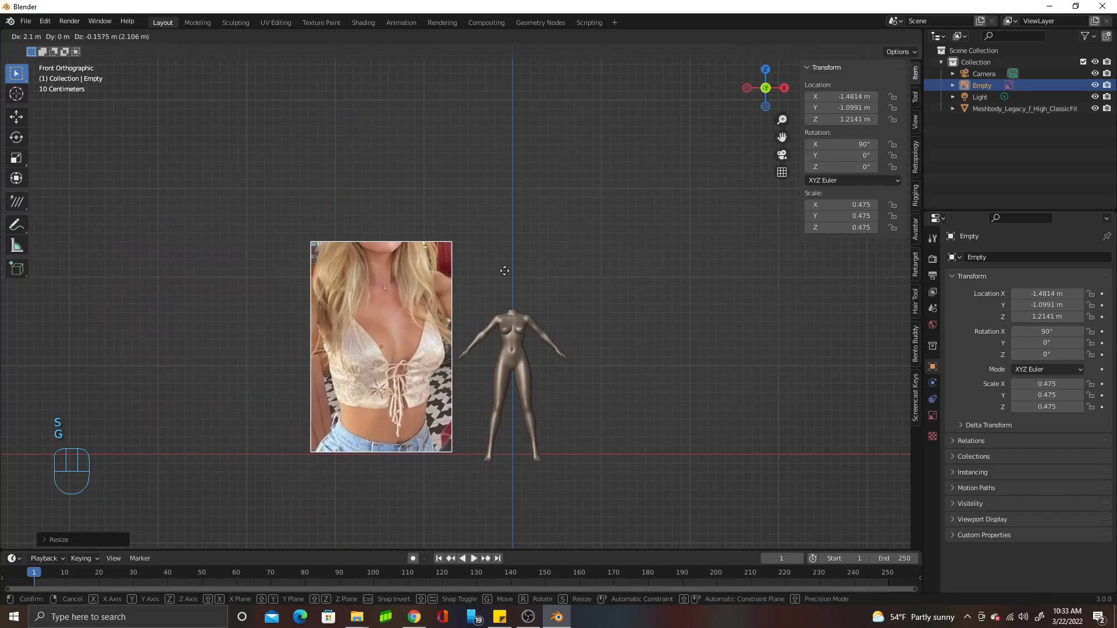
left_click(549, 333)
Shrink the reference image to a scale of about 0.243 and place it near the body's upper half, about X -1.08 m, Z 1.36 m
scroll(584, 340, "up", 3)
key("s")
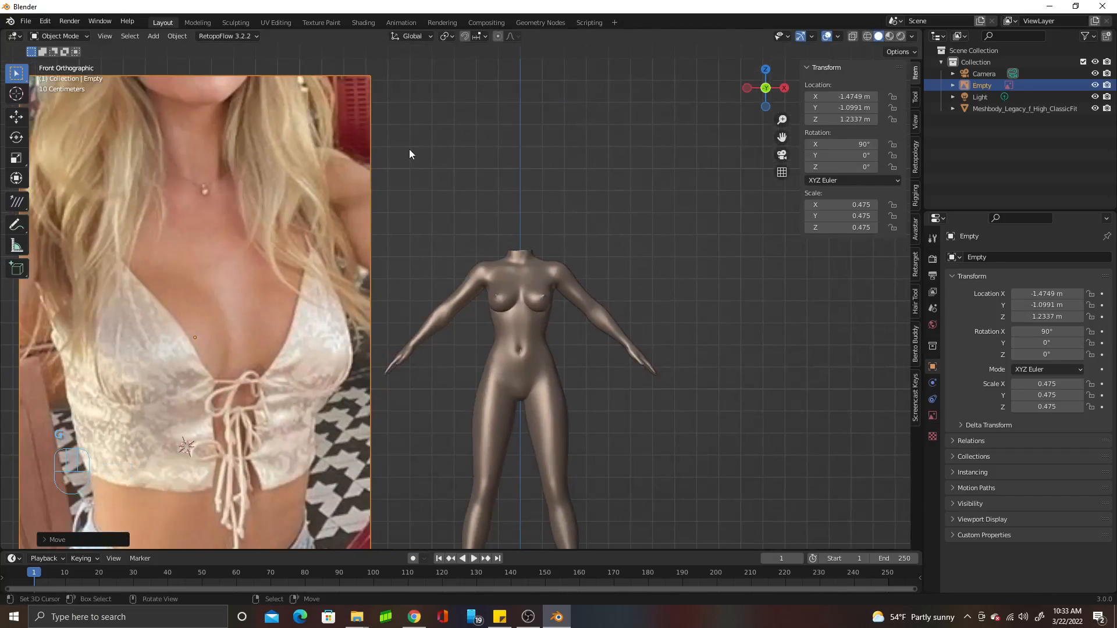
left_click(312, 254)
key("g")
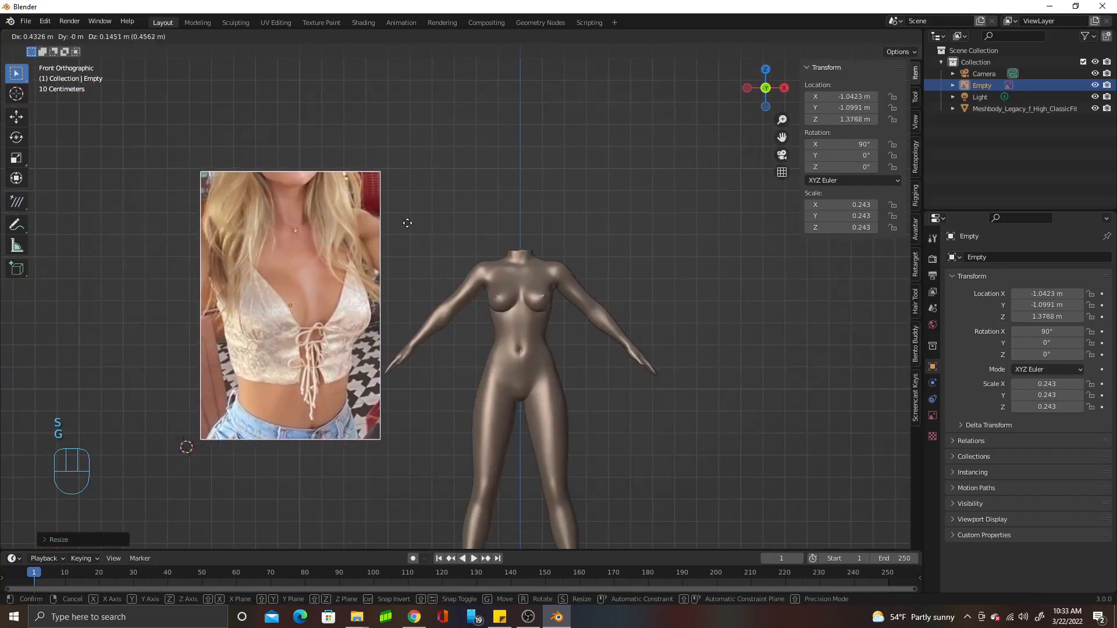
left_click(399, 227)
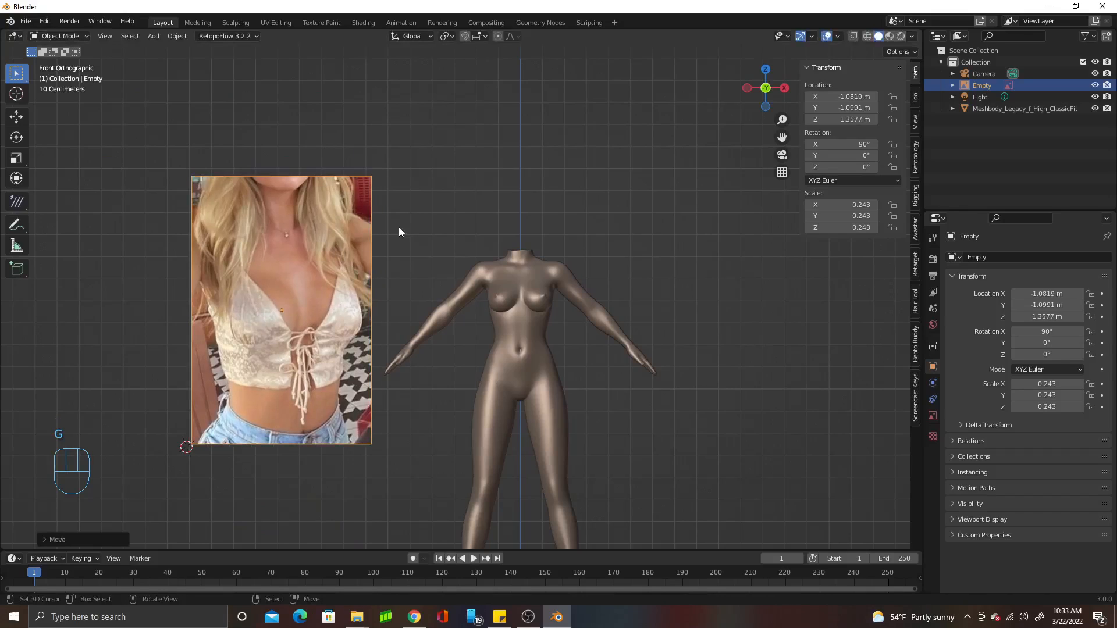
Reset the 3D cursor to the world origin and frame all objects in the scene
scroll(466, 302, "up", 3)
scroll(534, 339, "down", 1)
scroll(465, 294, "up", 3)
scroll(466, 294, "down", 3)
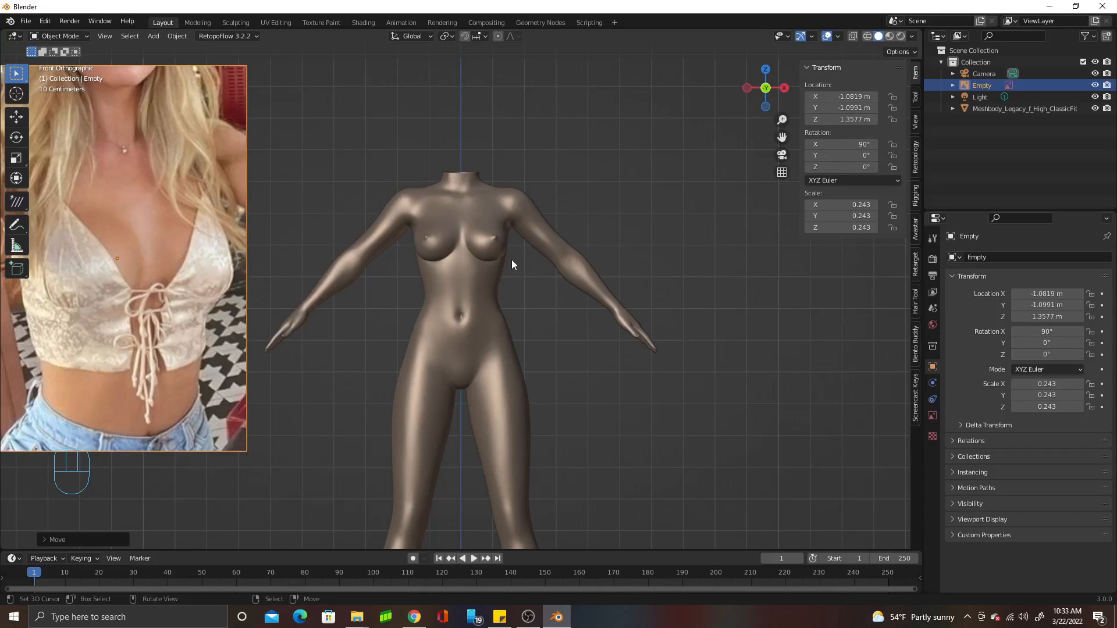
scroll(511, 257, "up", 2)
scroll(512, 257, "down", 6)
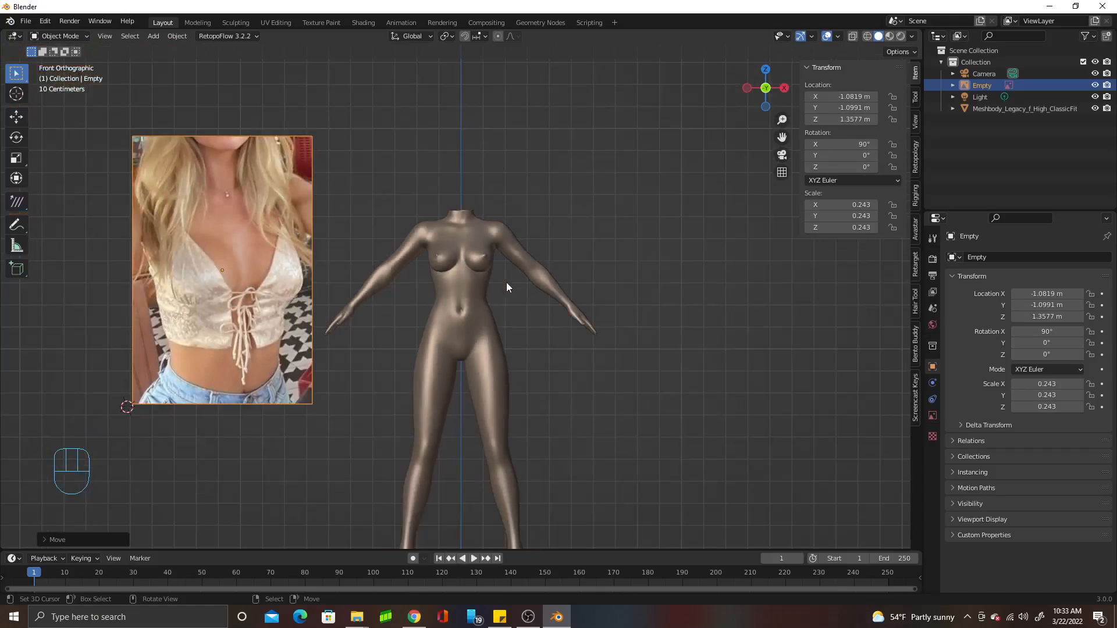
key("shift+c")
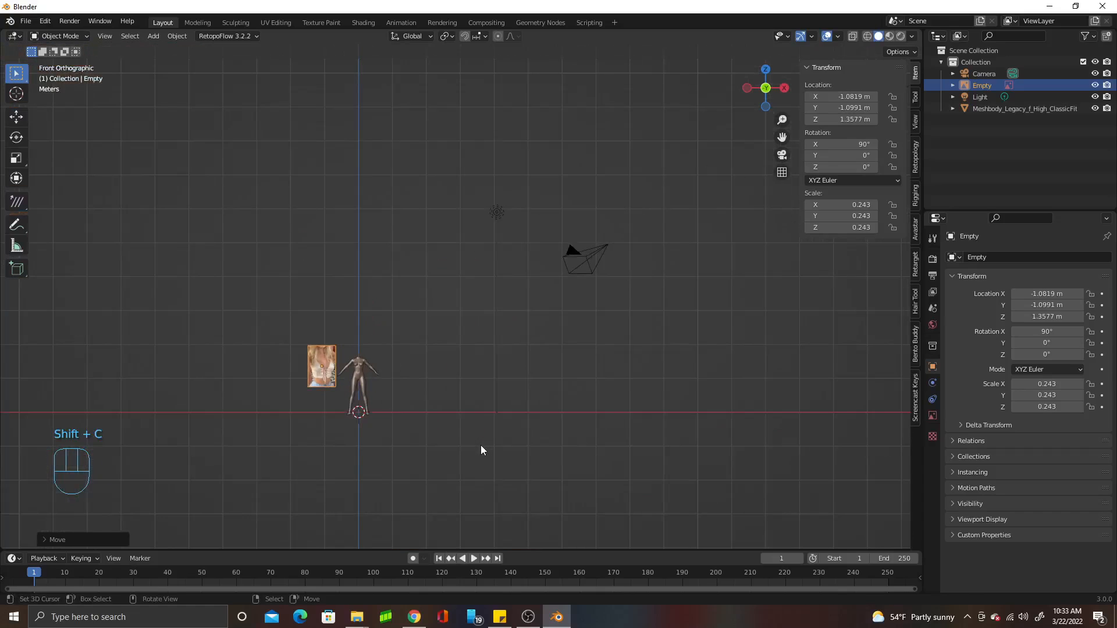
Add a cube mesh at the world origin around the body model's legs
left_click(333, 413)
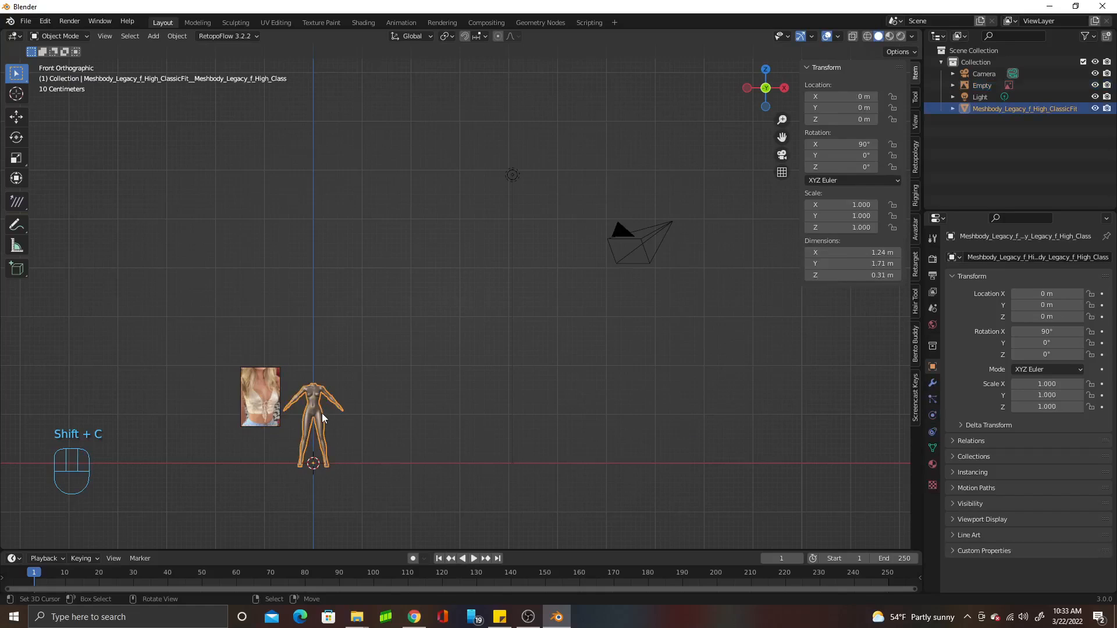
key("KP_Decimal")
scroll(349, 401, "up", 1)
scroll(407, 381, "down", 1)
middle_click_drag(432, 374, 506, 351, "shift")
key("shift+a")
mouse_move(503, 337)
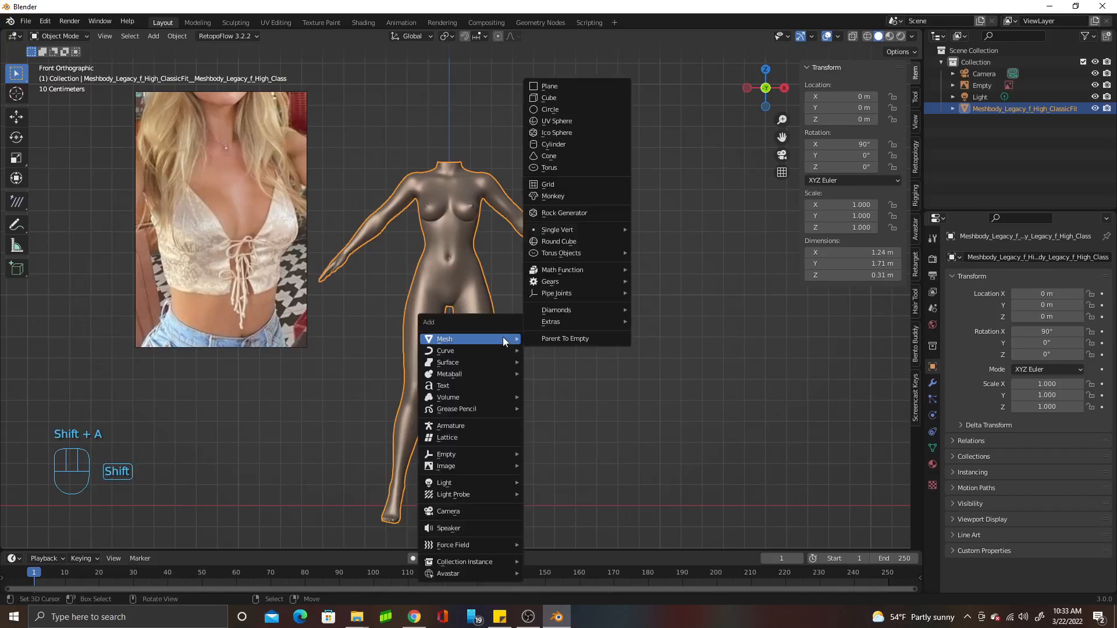
left_click(568, 98)
middle_click_drag(552, 244, 530, 349)
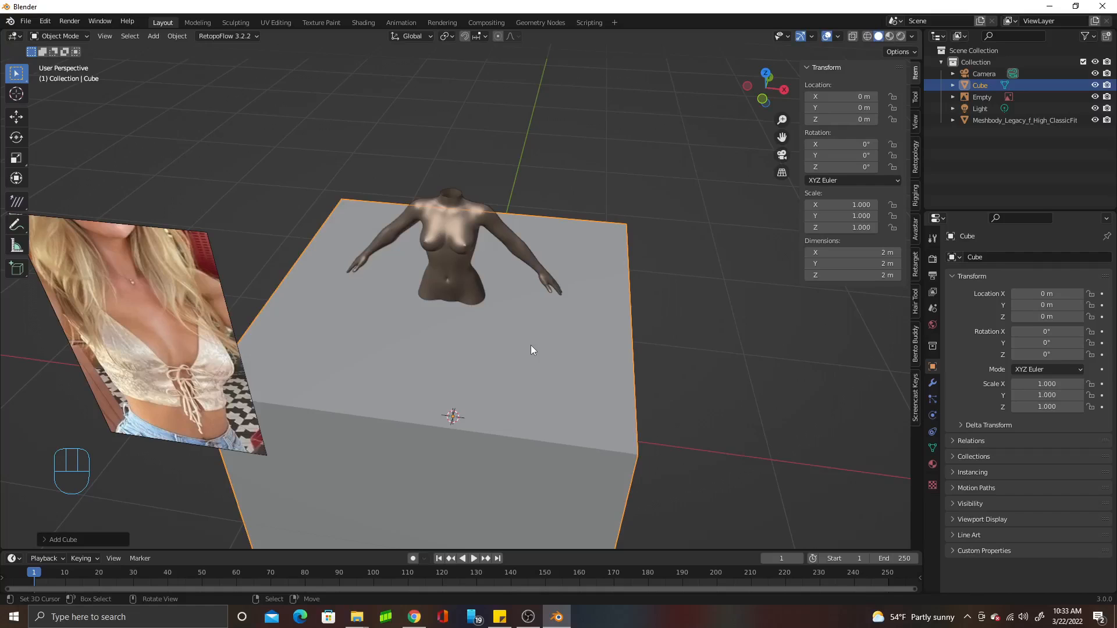
middle_click_drag(525, 349, 493, 346)
Add two centred, perpendicular vertical loop cuts to the cube so its top is split into four faces
key("ctrl+r")
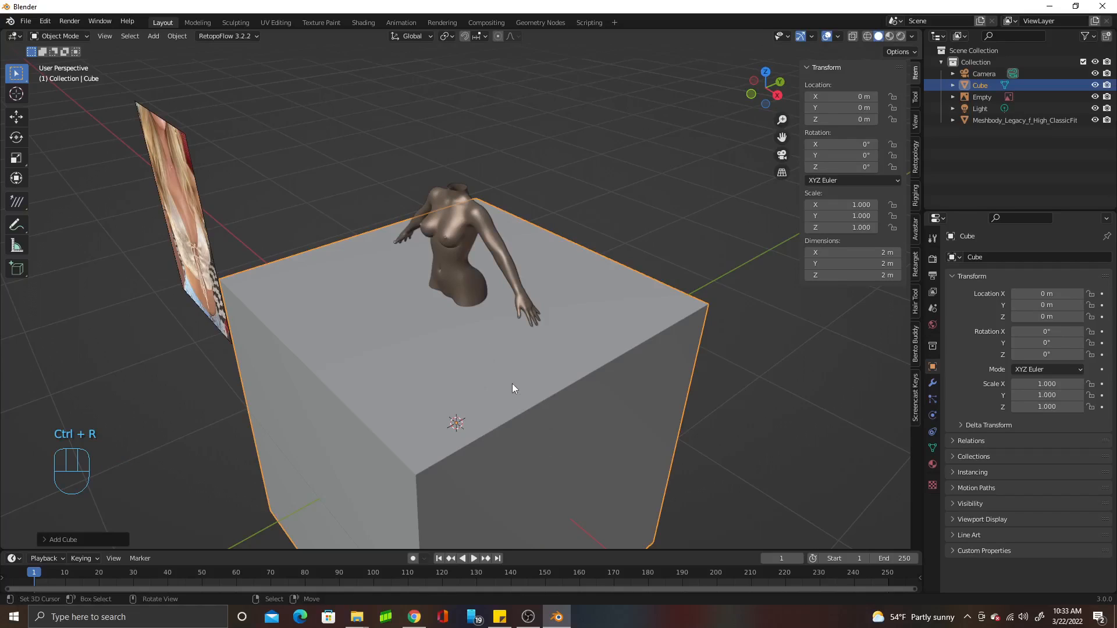
key("Tab")
key("ctrl+r")
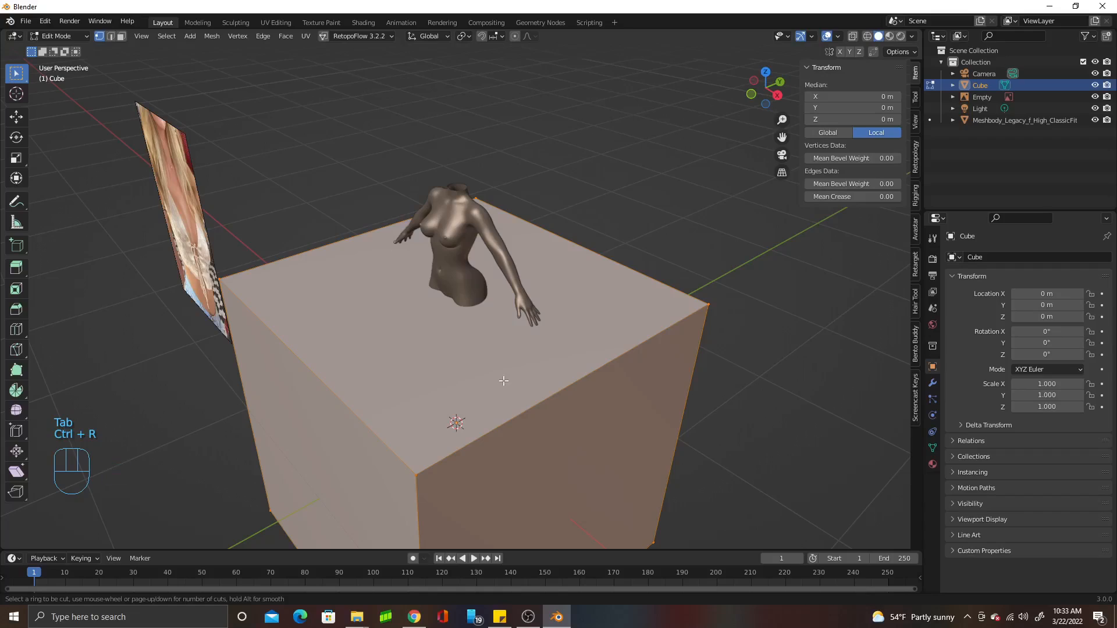
left_click(539, 395)
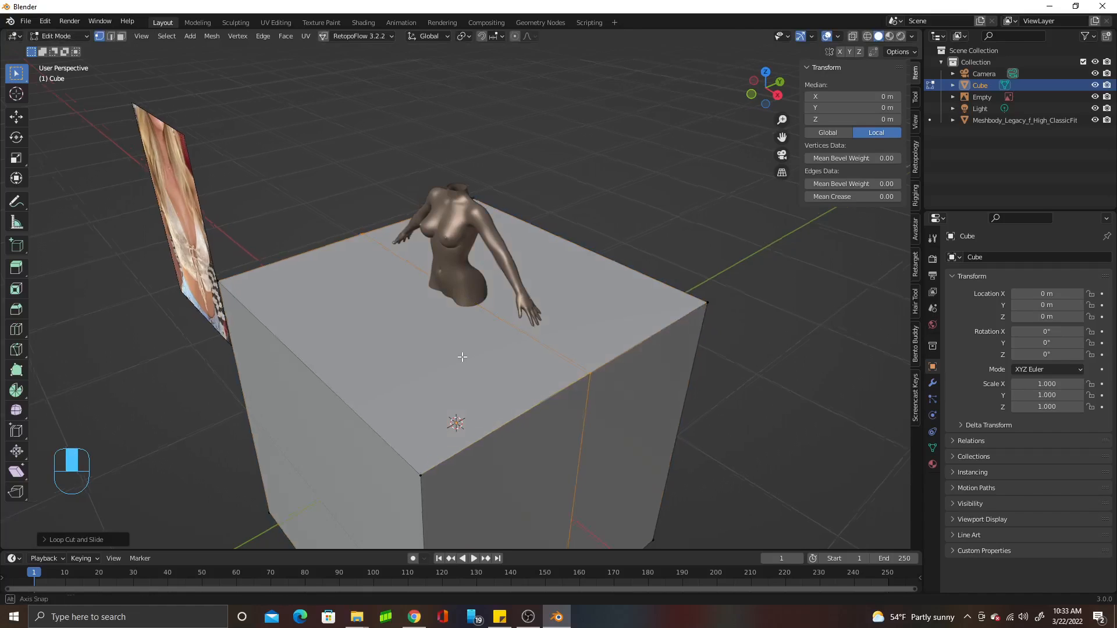
middle_click_drag(460, 356, 480, 376)
key("ctrl+r")
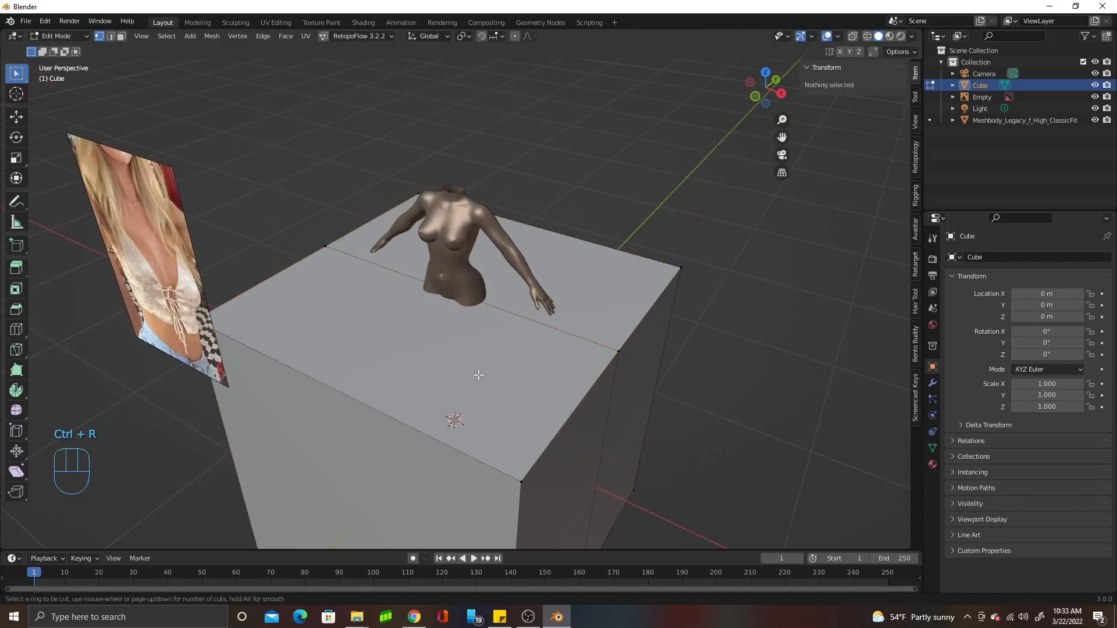
left_click(398, 389)
left_click(367, 383)
middle_click_drag(431, 394, 232, 174, "alt")
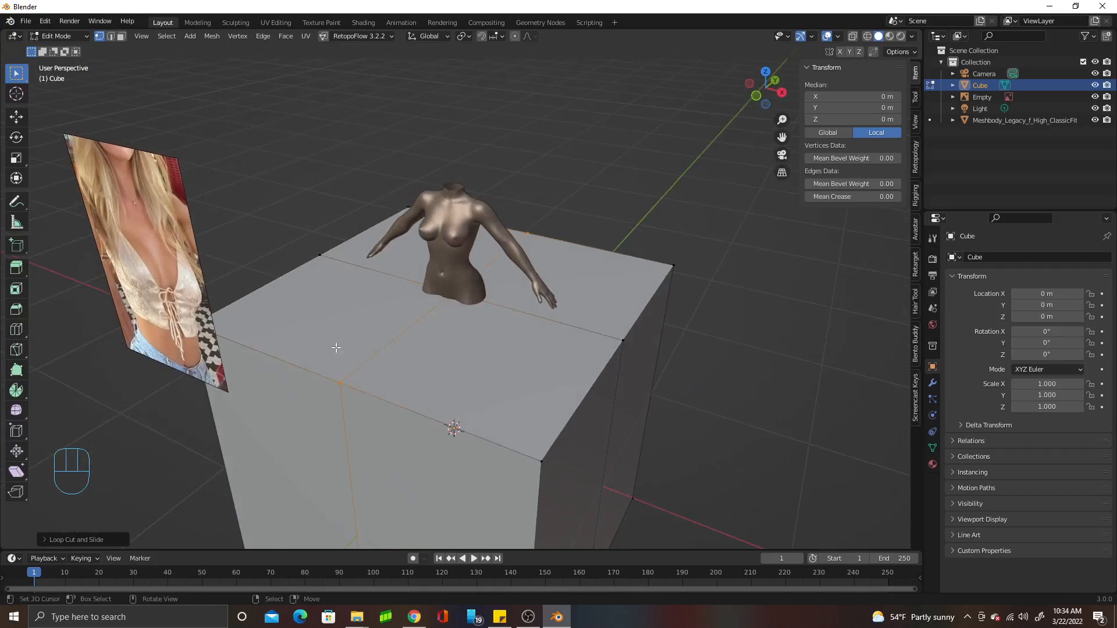
Select the four top and four bottom faces of the cube and delete them to leave an open box
left_click(121, 36)
left_click(356, 366)
left_click(373, 364, "shift")
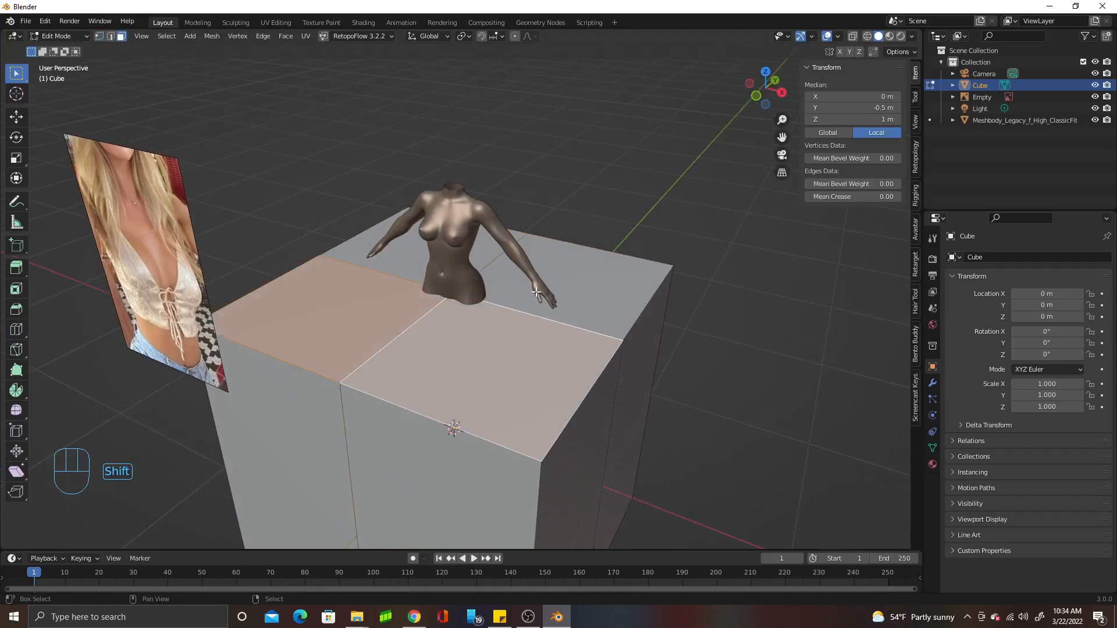
left_click(550, 286, "shift")
middle_click_drag(463, 266, 405, 299)
left_click(382, 353)
left_click(476, 345, "shift")
left_click(413, 436, "shift")
left_click(491, 425, "shift")
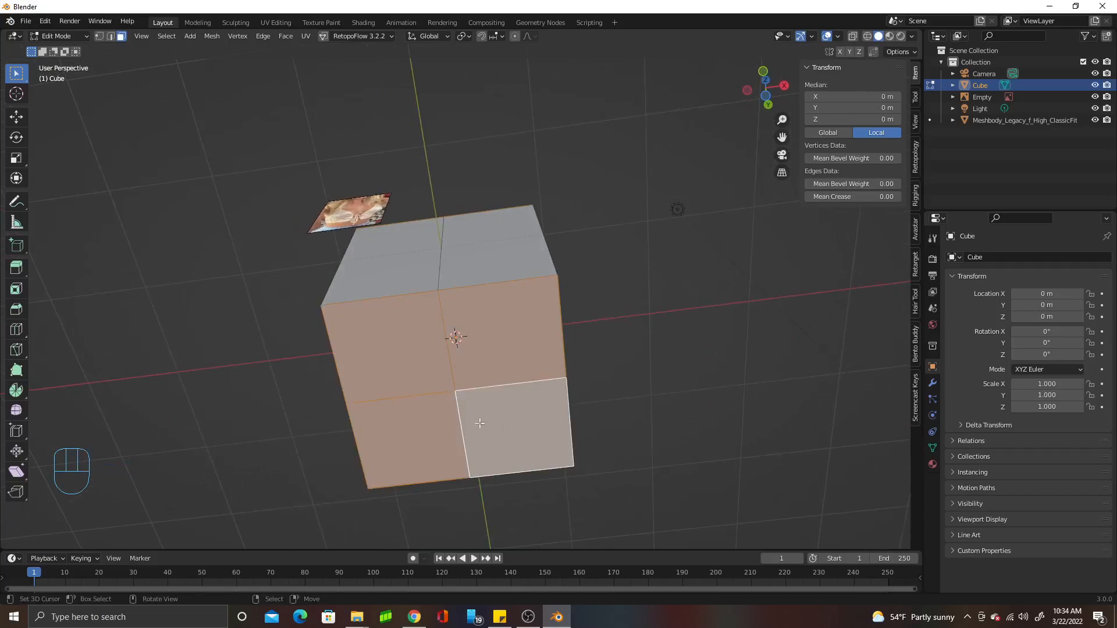
key("x")
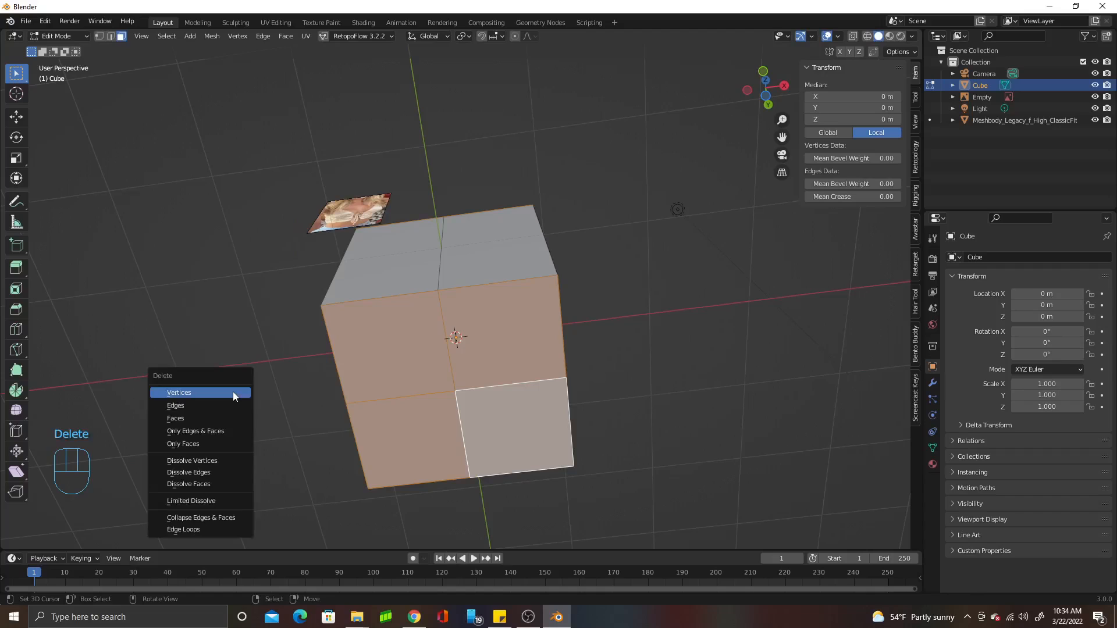
left_click(216, 417)
Scale the middle vertical edges of the box's two X-facing sides outward along X by about 1.47
middle_click_drag(426, 333, 505, 511)
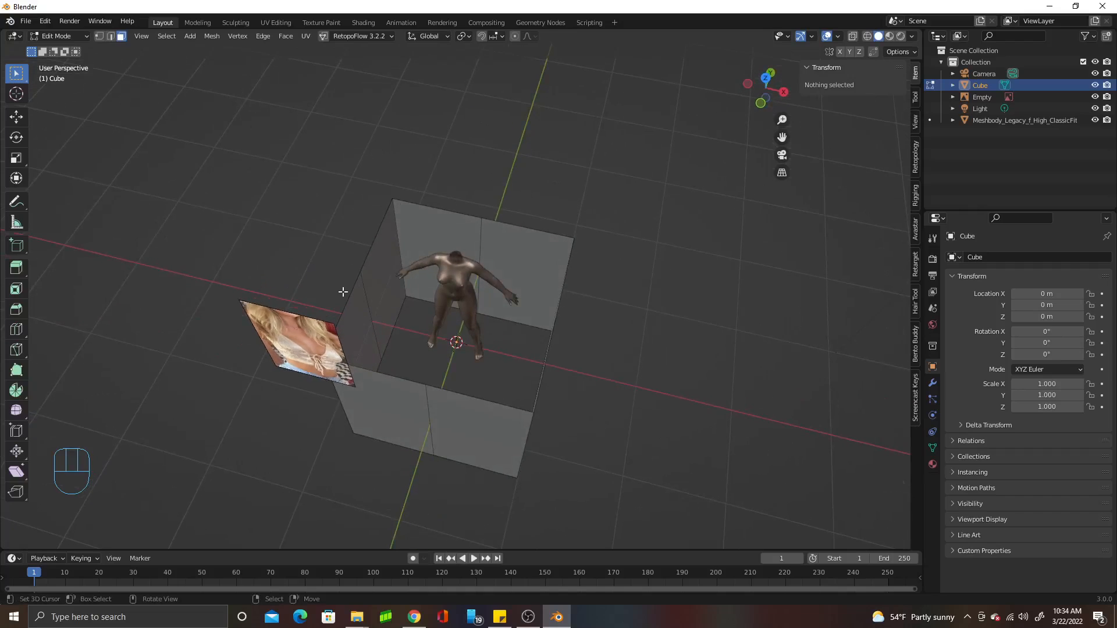
right_click(369, 312)
mouse_move(582, 377)
middle_mouse_down()
mouse_move(556, 357)
mouse_move(561, 384)
mouse_move(579, 391)
middle_mouse_up()
right_click(563, 392, "shift")
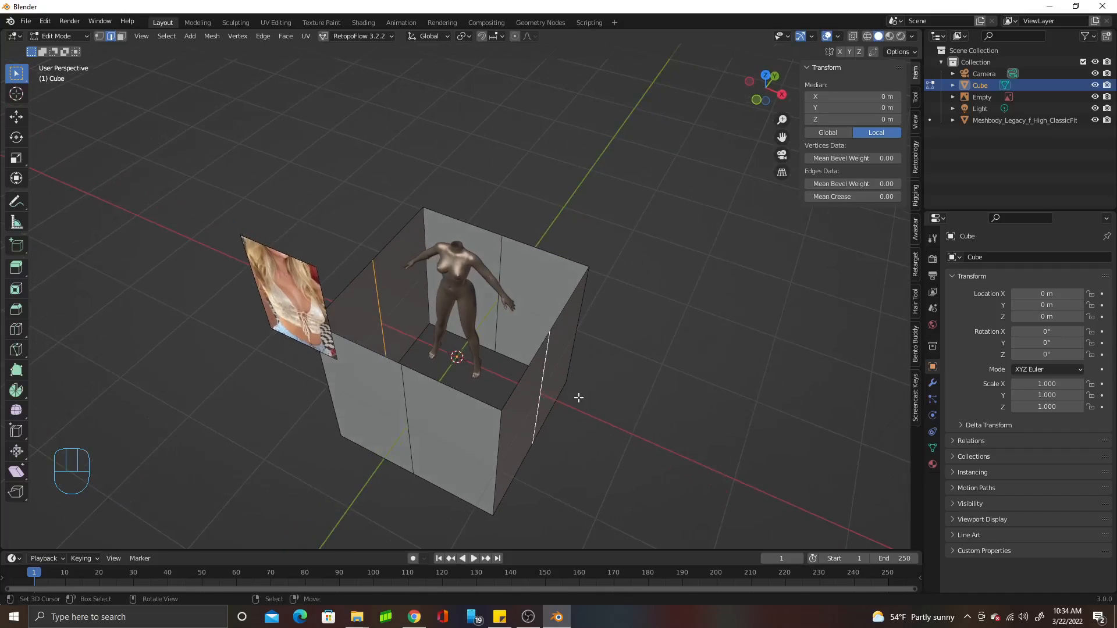
key("s")
key("x")
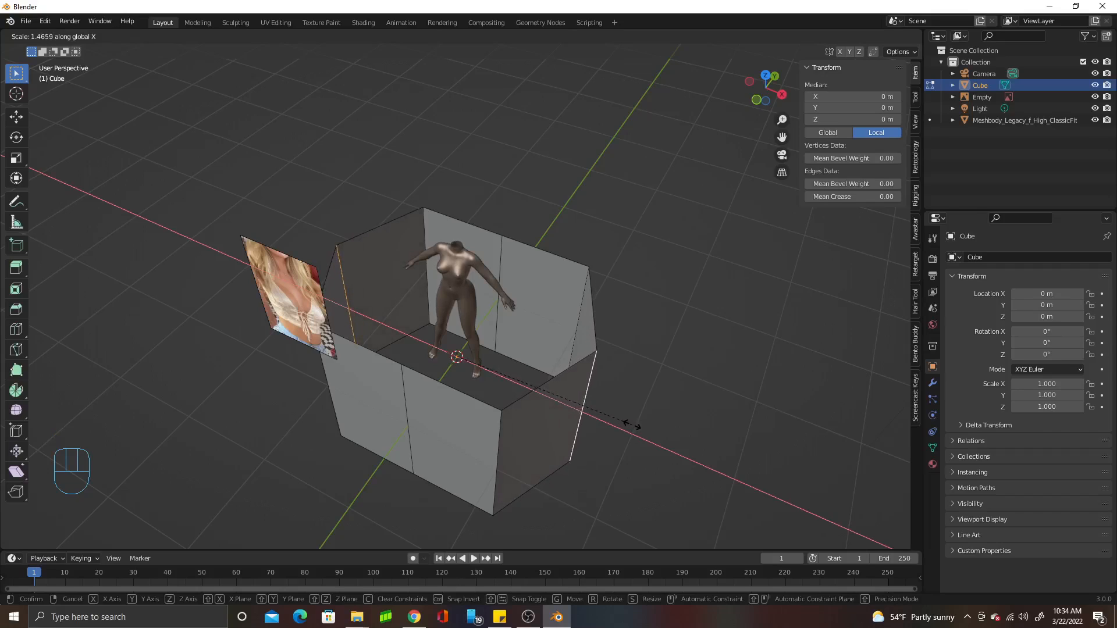
left_click(631, 424)
Flatten the whole open box along Z and shrink it uniformly around the body's feet
middle_click_drag(616, 413, 543, 349)
key("s")
key("z")
left_click(637, 490)
key("a")
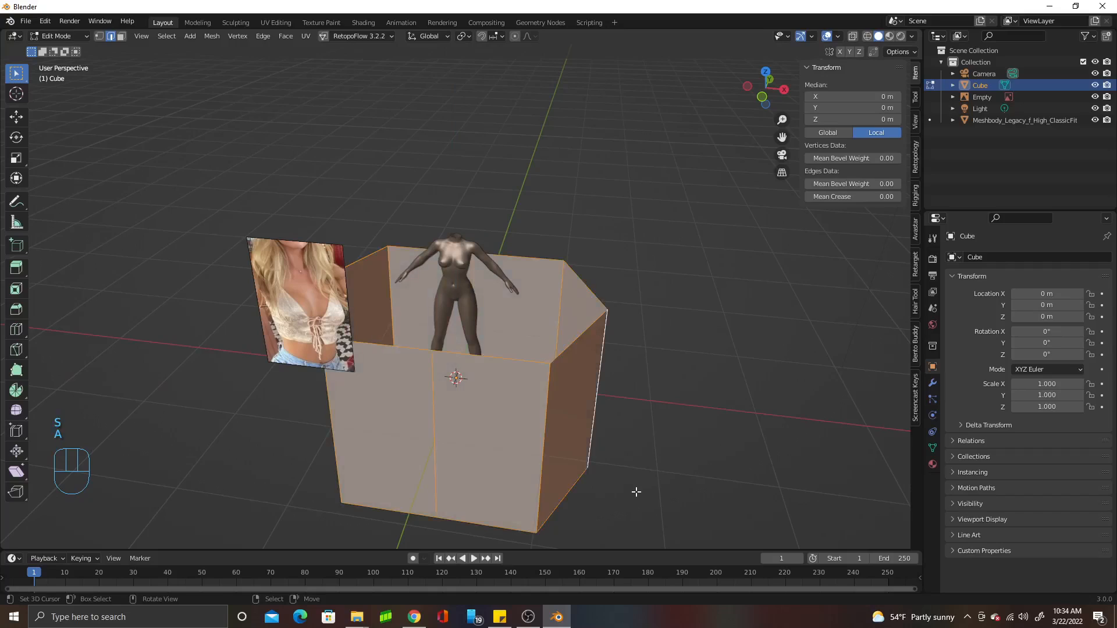
key("s")
key("z")
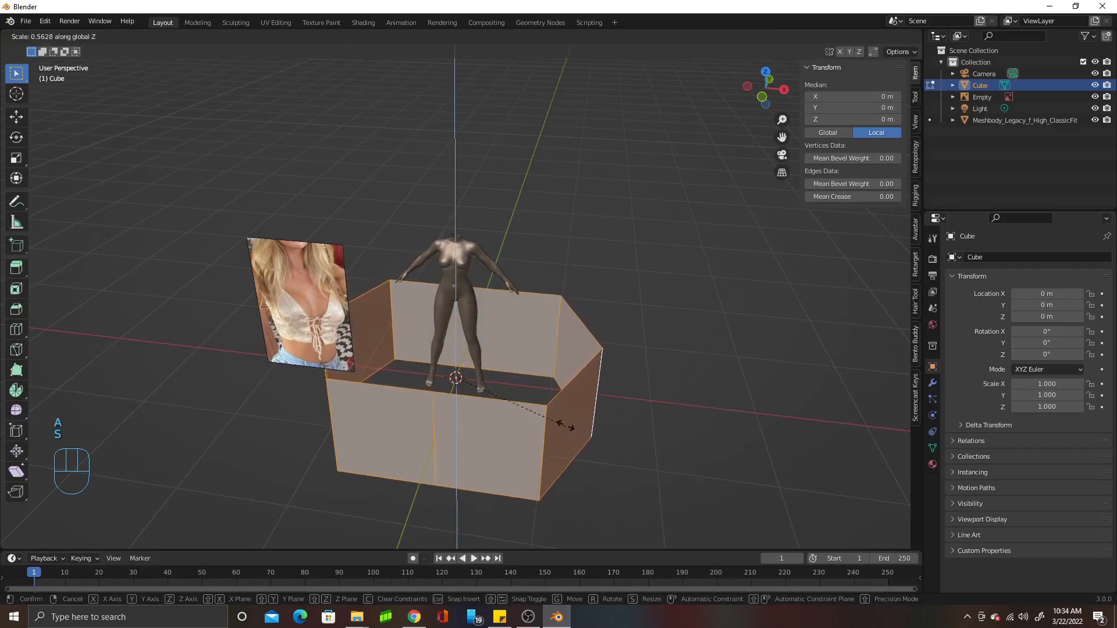
left_click(557, 382)
key("s")
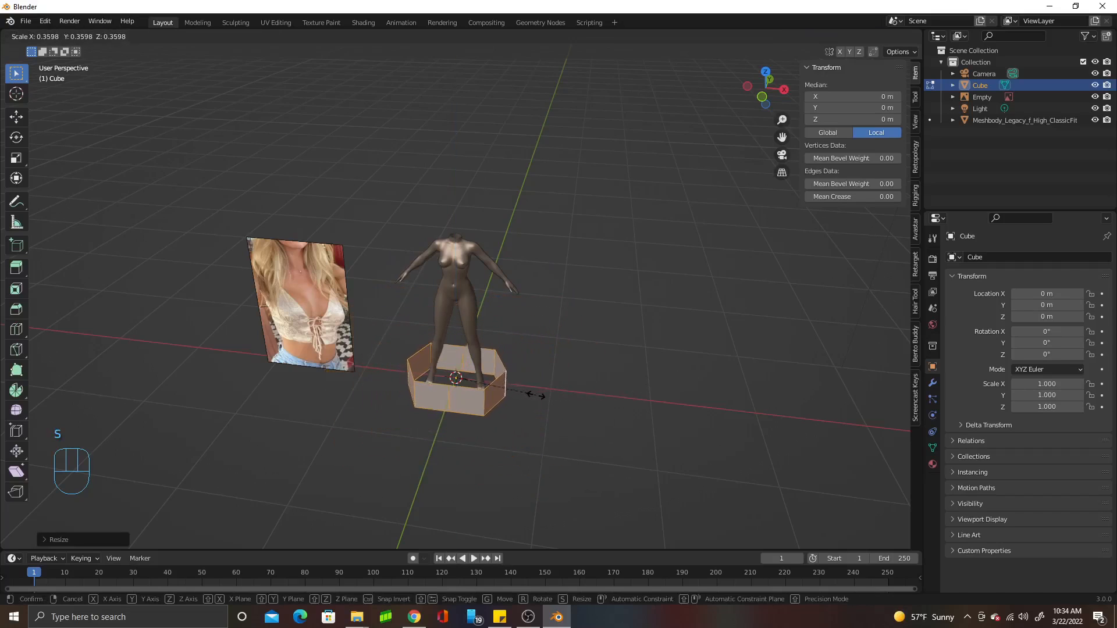
left_click(564, 363)
scroll(564, 360, "up", 3)
Raise the band to about Z 1.29 m under the bust and shrink it to about 0.32 × 0.22 × 0.10 m
key("KP_1")
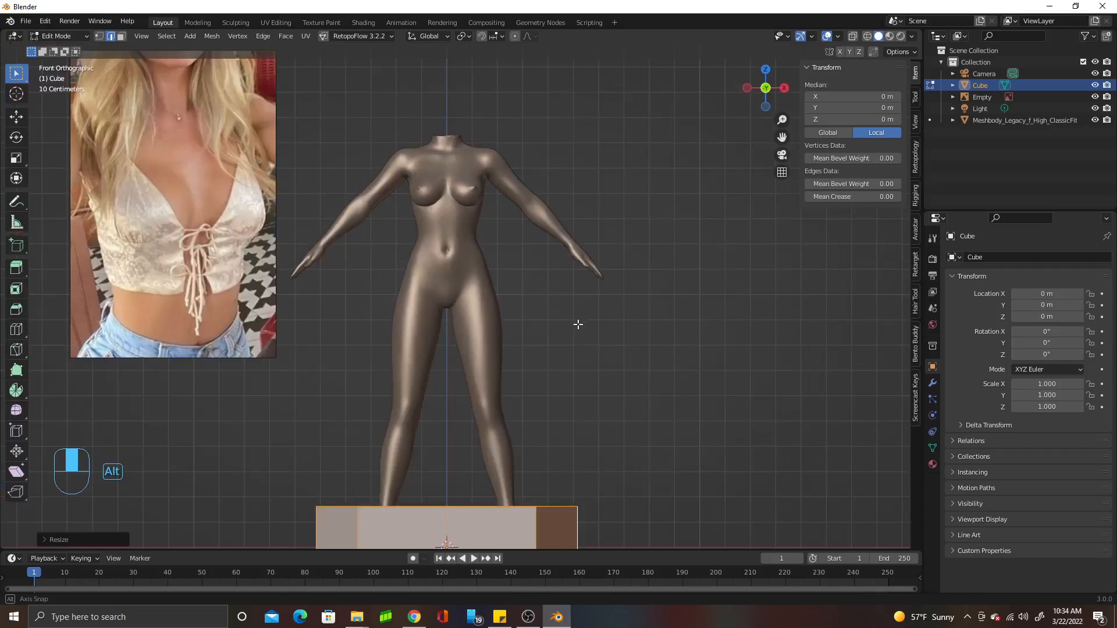
key("g")
key("z")
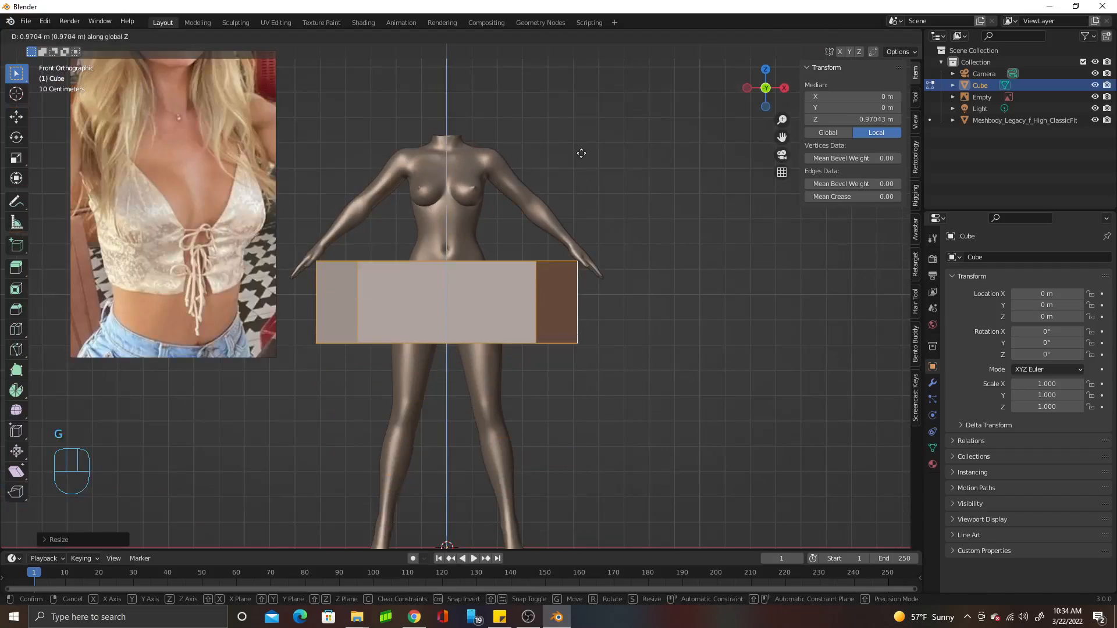
left_click(581, 82)
scroll(599, 157, "up", 4)
key("s")
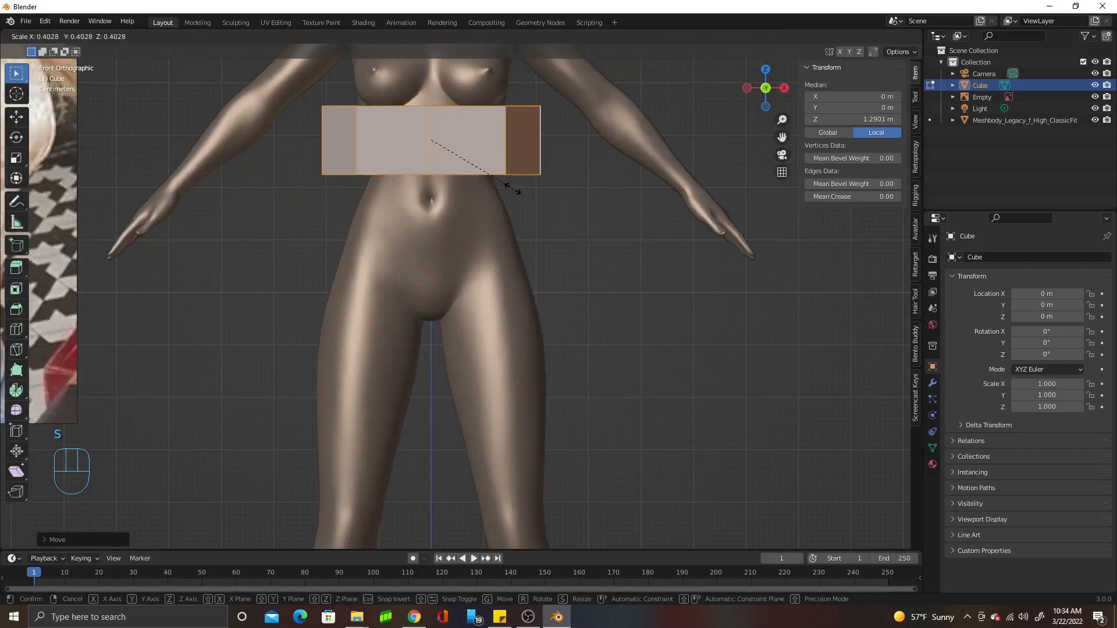
left_click(487, 183)
scroll(393, 248, "down", 4)
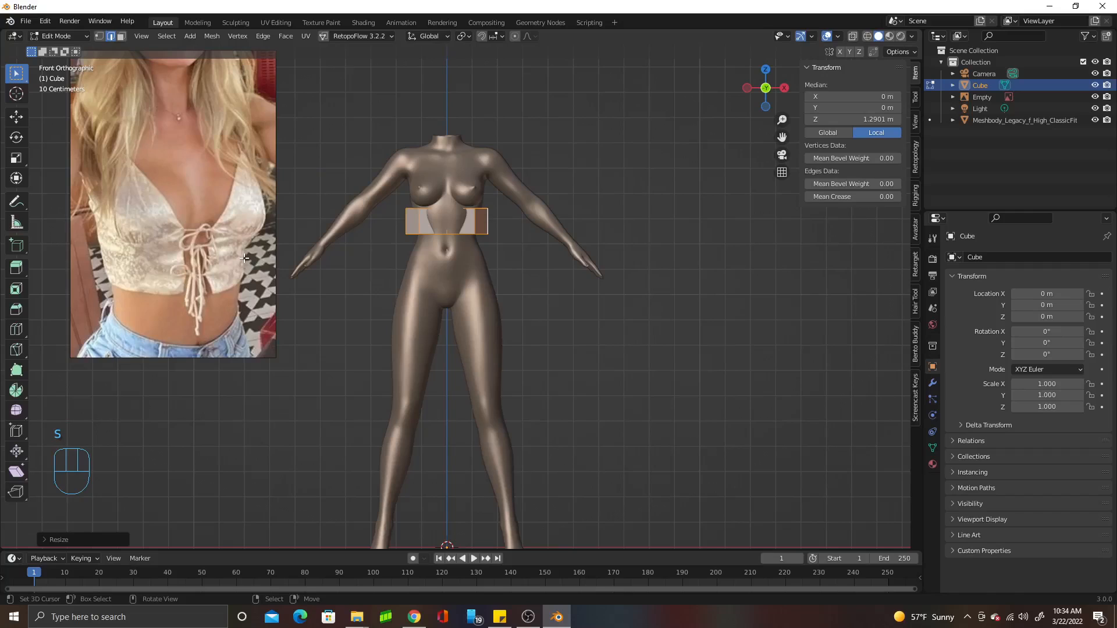
Move the reference image closer to the body, to about X -0.63 m, Y 0.097 m, Z 1.46 m
key("Tab")
left_click_drag(176, 151, 299, 134)
middle_click_drag(349, 192, 335, 239)
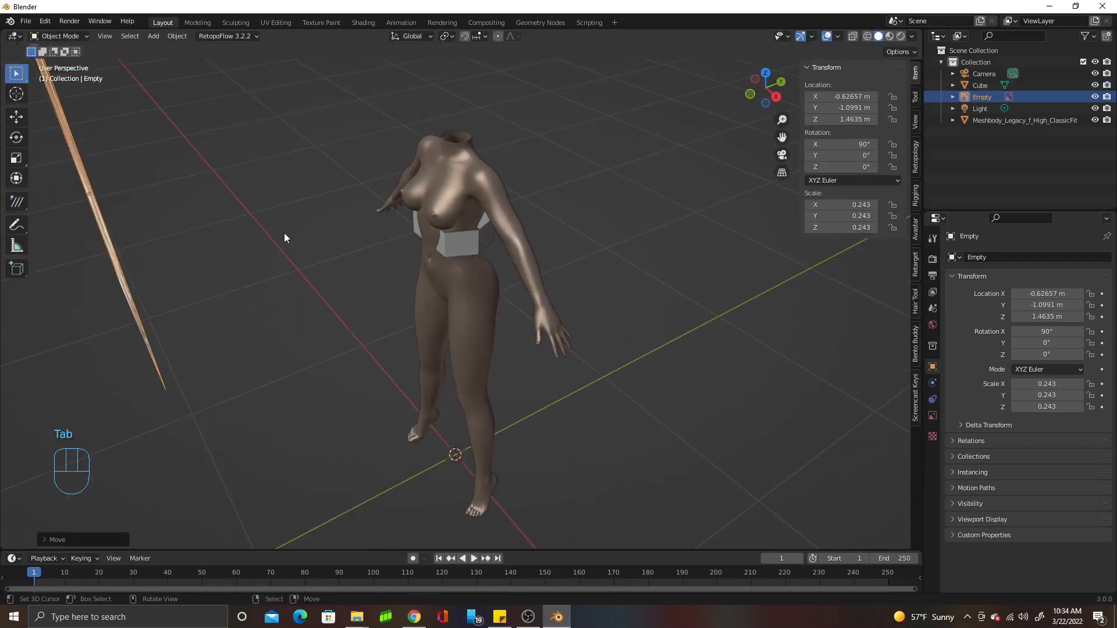
key("g")
key("y")
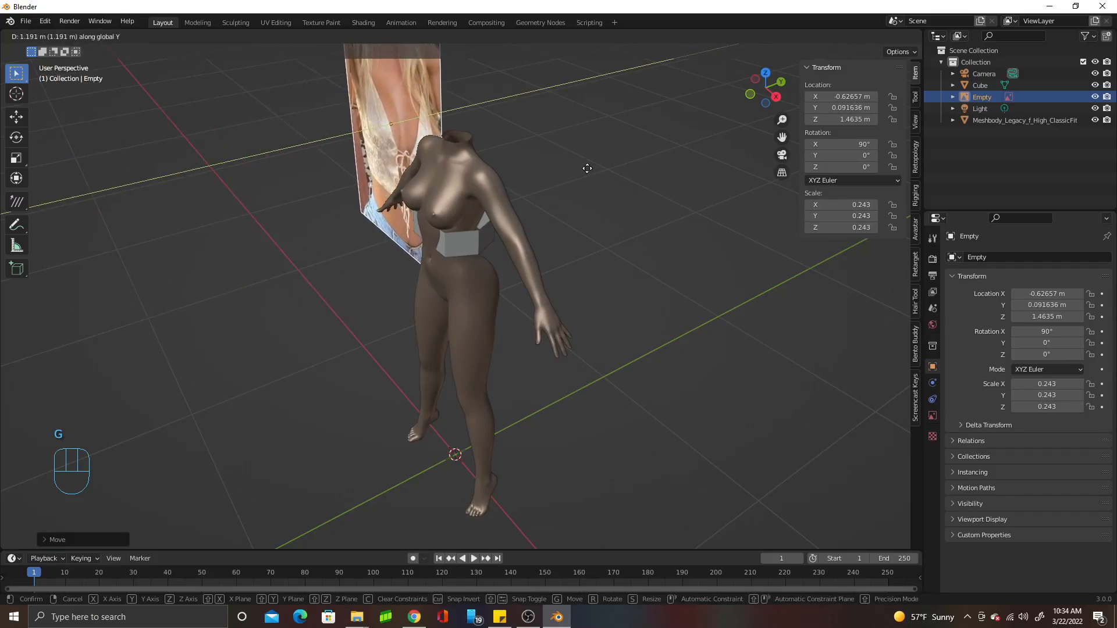
left_click(588, 169)
Scale the reference image to about 0.175 and place it beside the torso at about X -0.54 m, Z 1.60 m
middle_click_drag(573, 173, 591, 155, "alt")
scroll(591, 156, "down", 1, "alt")
scroll(498, 186, "up", 6)
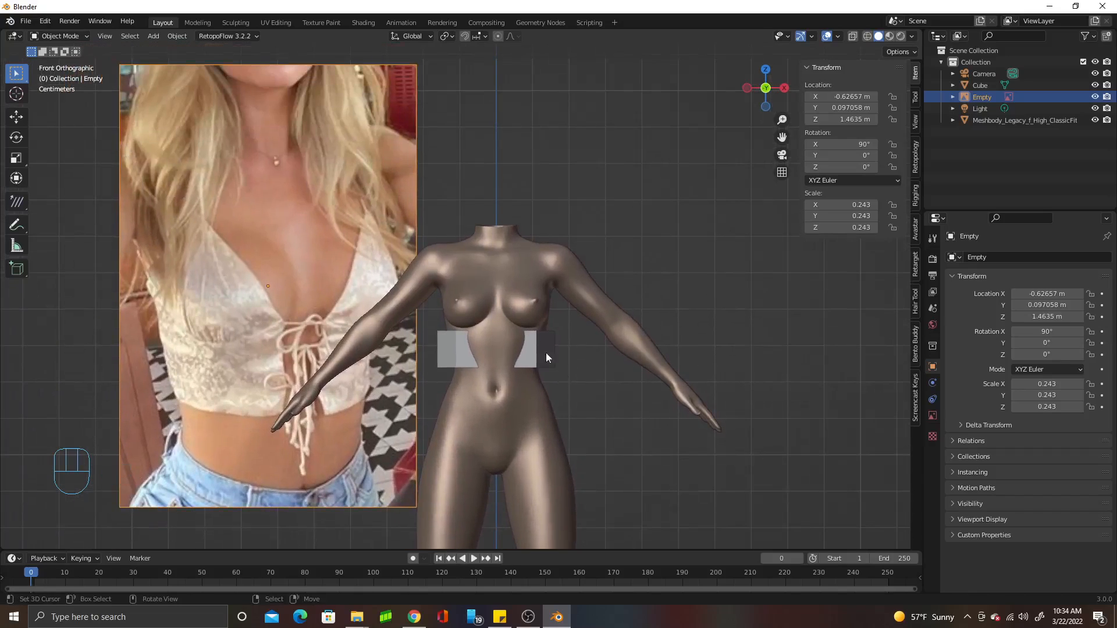
key("g")
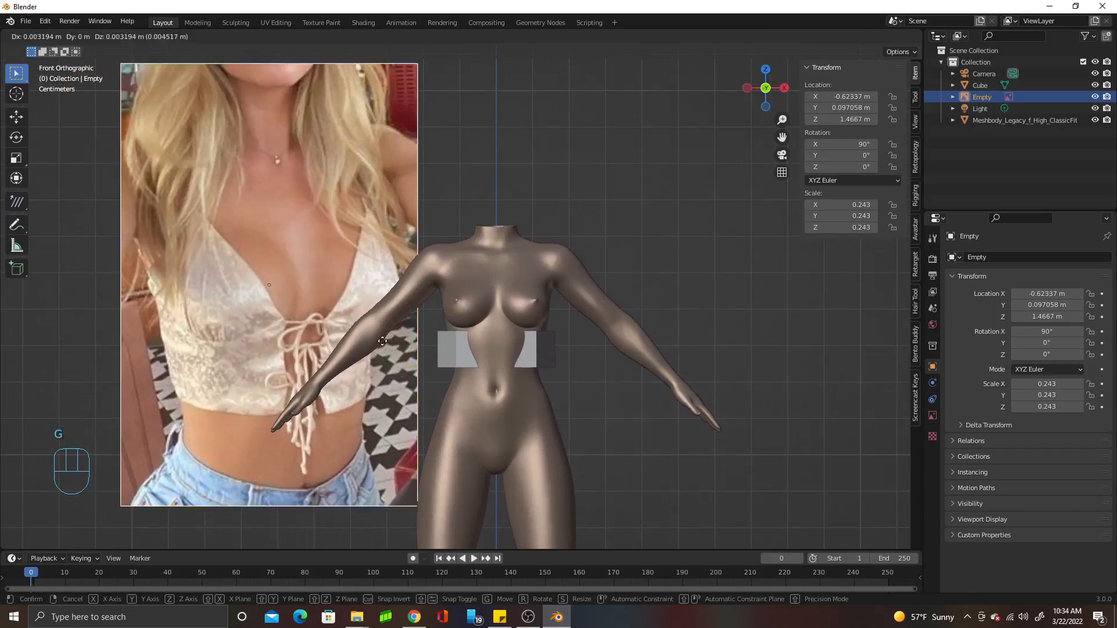
left_click(391, 303)
key("s")
left_click(389, 373)
key("g")
left_click(424, 366)
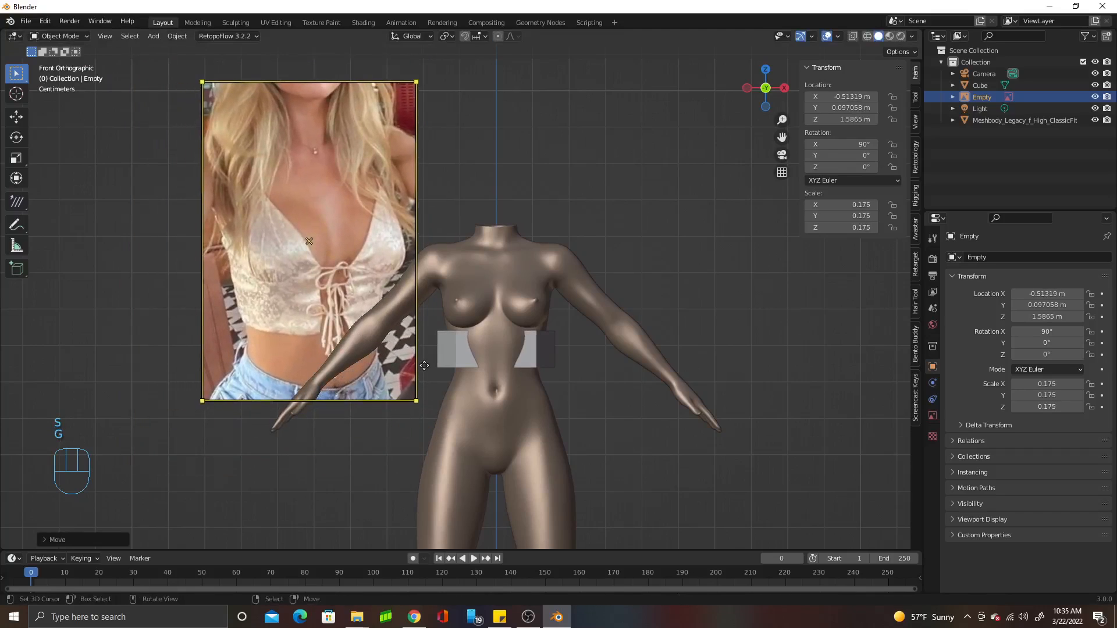
key("g")
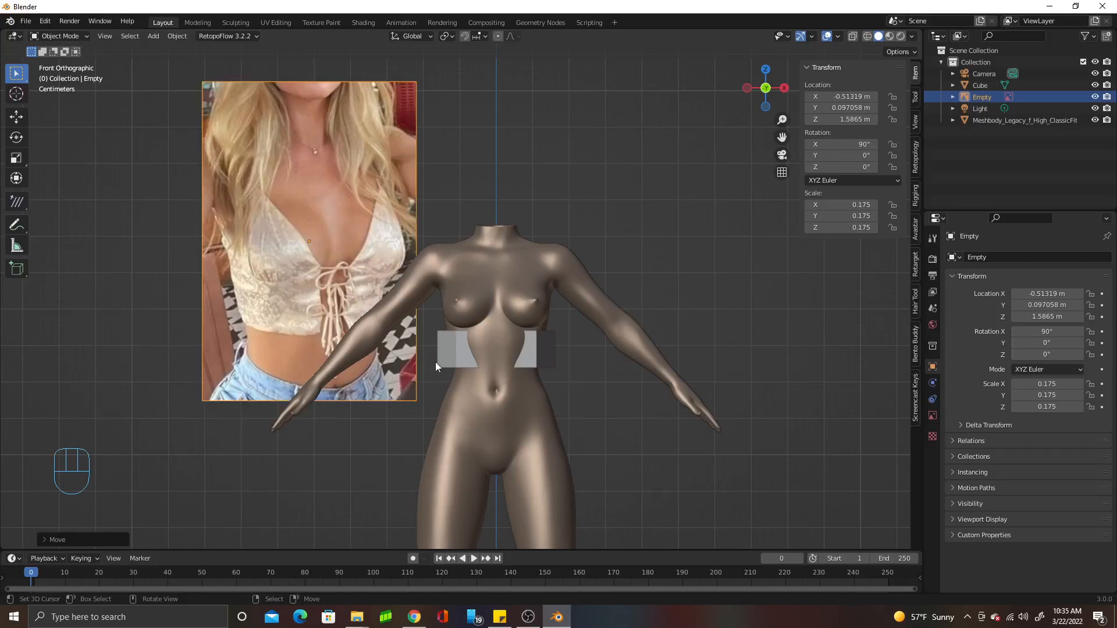
left_click(423, 355)
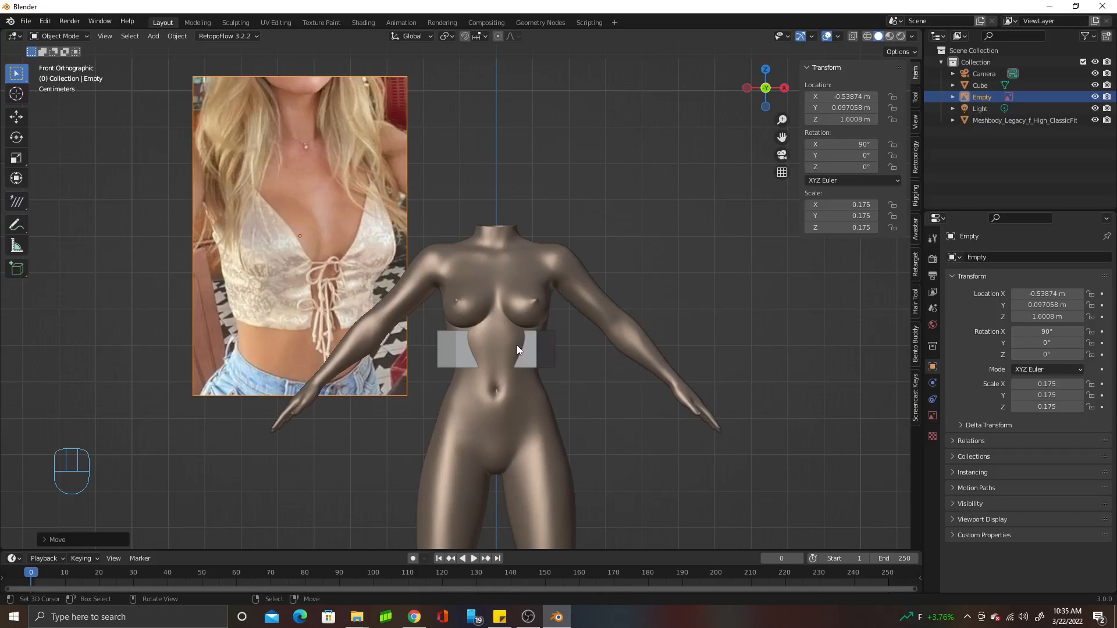
Select the open band mesh around the torso below the bust
scroll(511, 347, "up", 3)
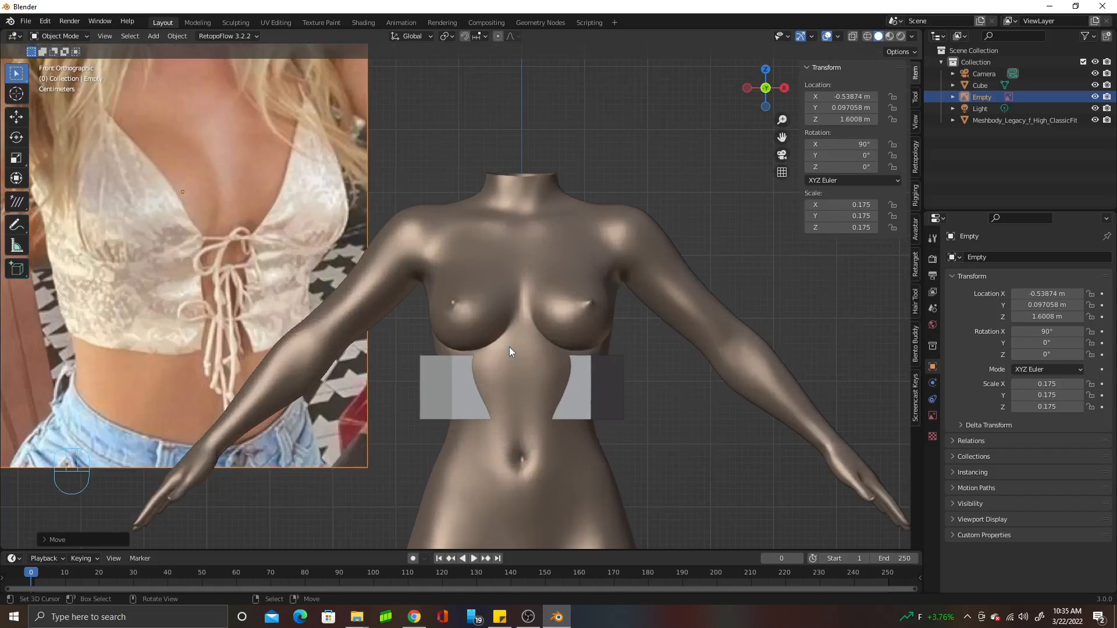
scroll(509, 349, "up", 2)
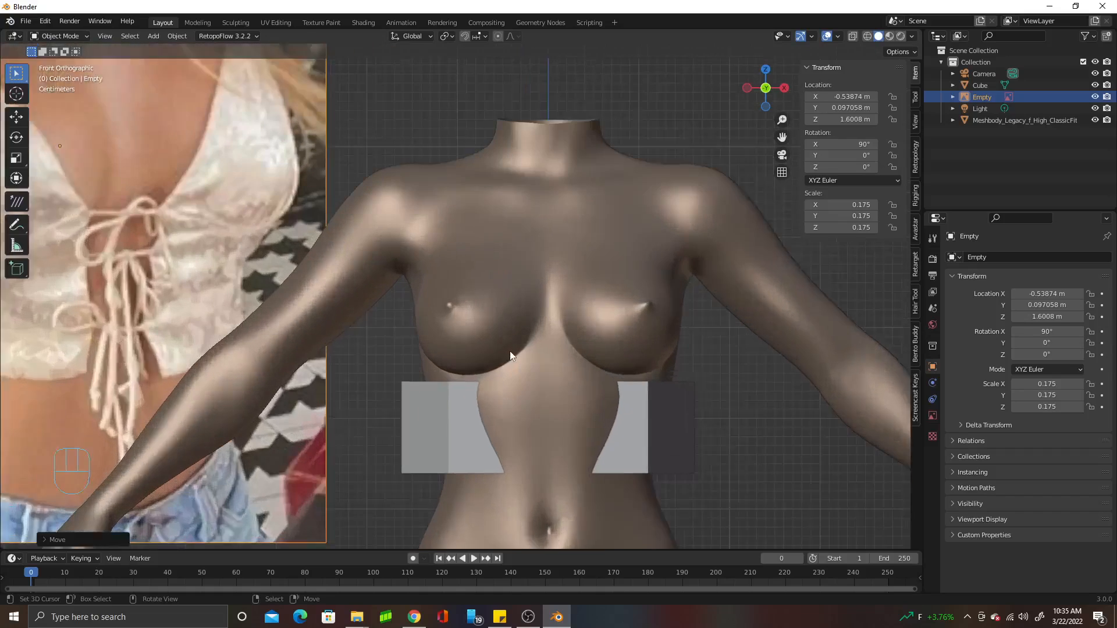
scroll(533, 334, "up", 2)
middle_click_drag(533, 334, 474, 370)
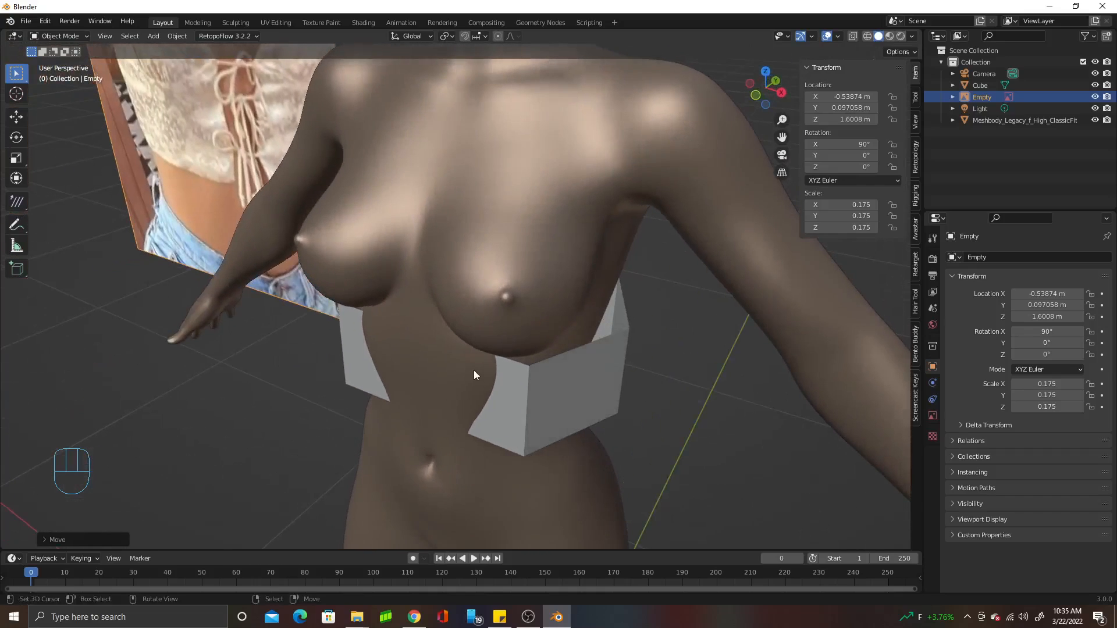
left_click(527, 379)
middle_click_drag(540, 382, 637, 350)
key("s")
key("x")
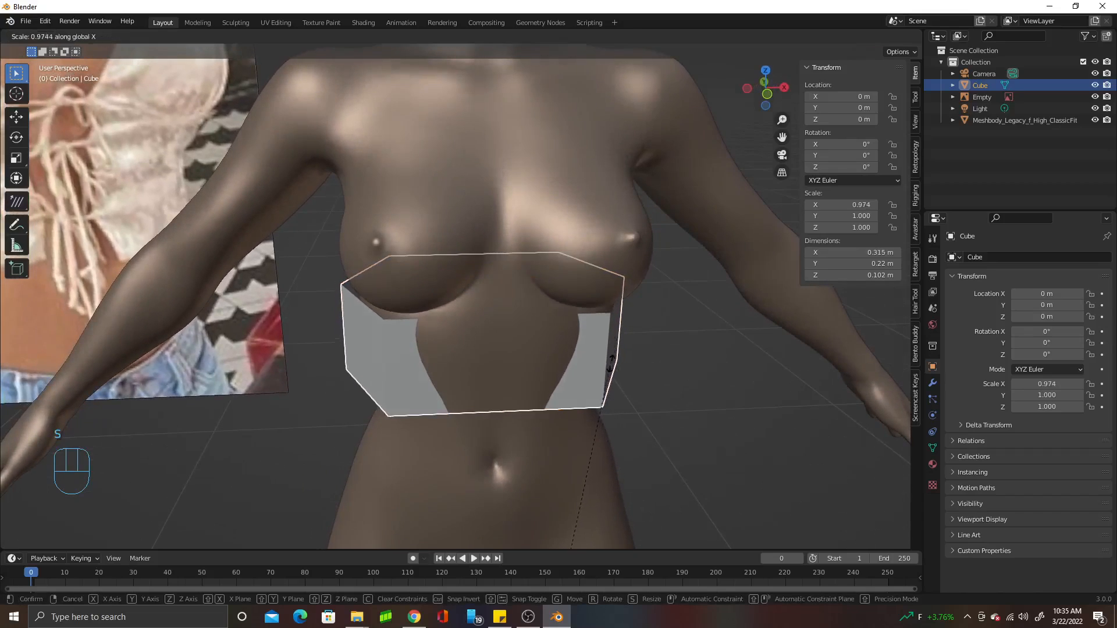
key("Escape")
Set the band object's origin to its geometry
left_click(178, 36)
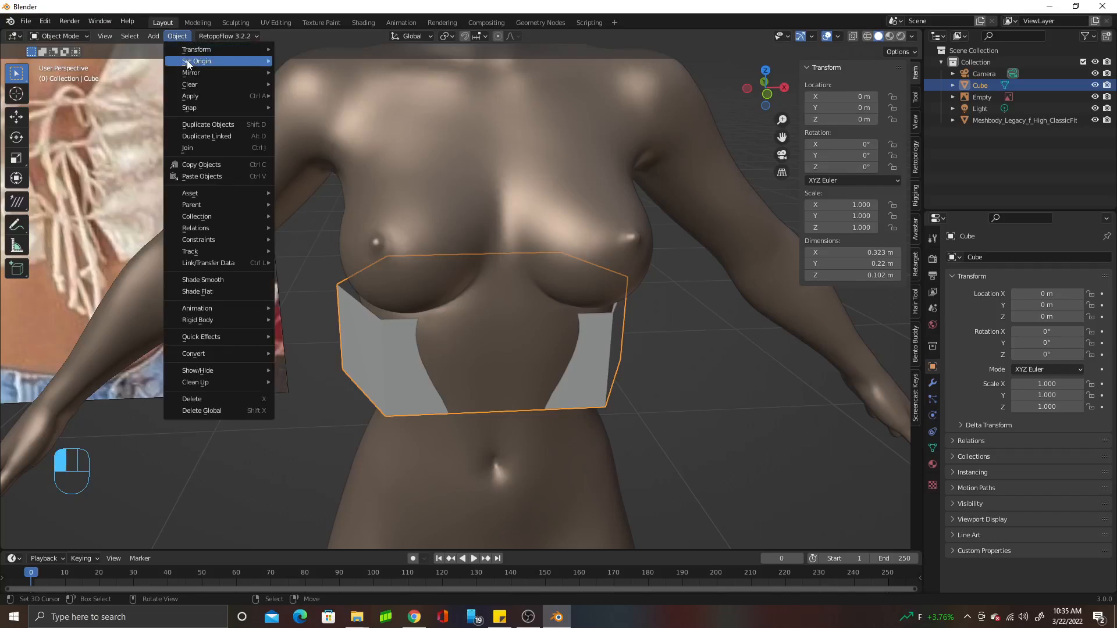
mouse_move(190, 61)
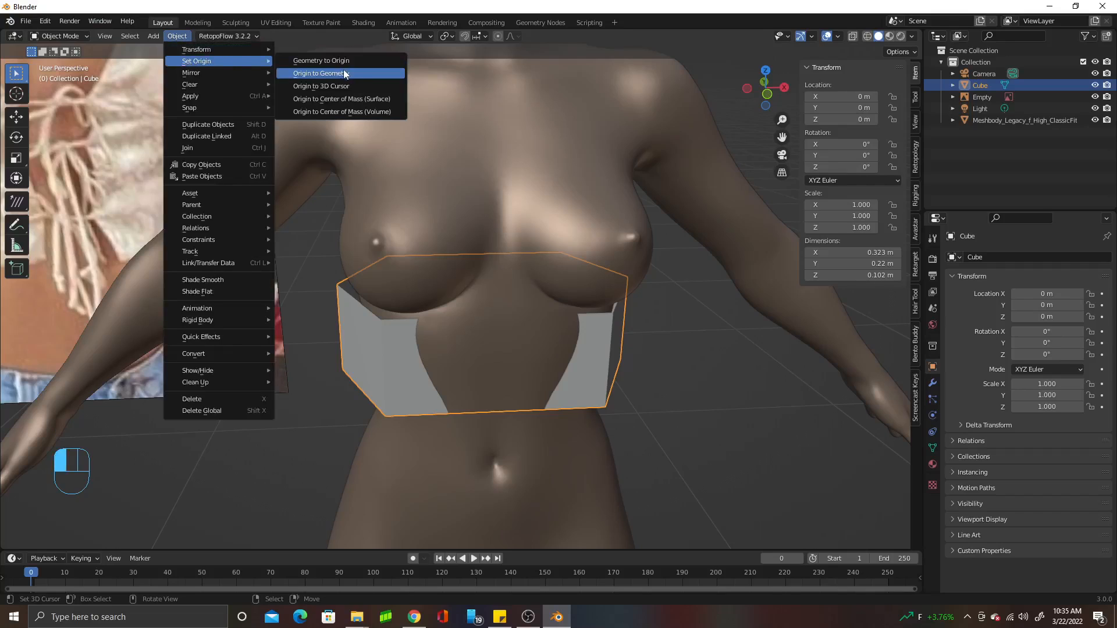
left_click(322, 73)
scroll(501, 364, "down", 7)
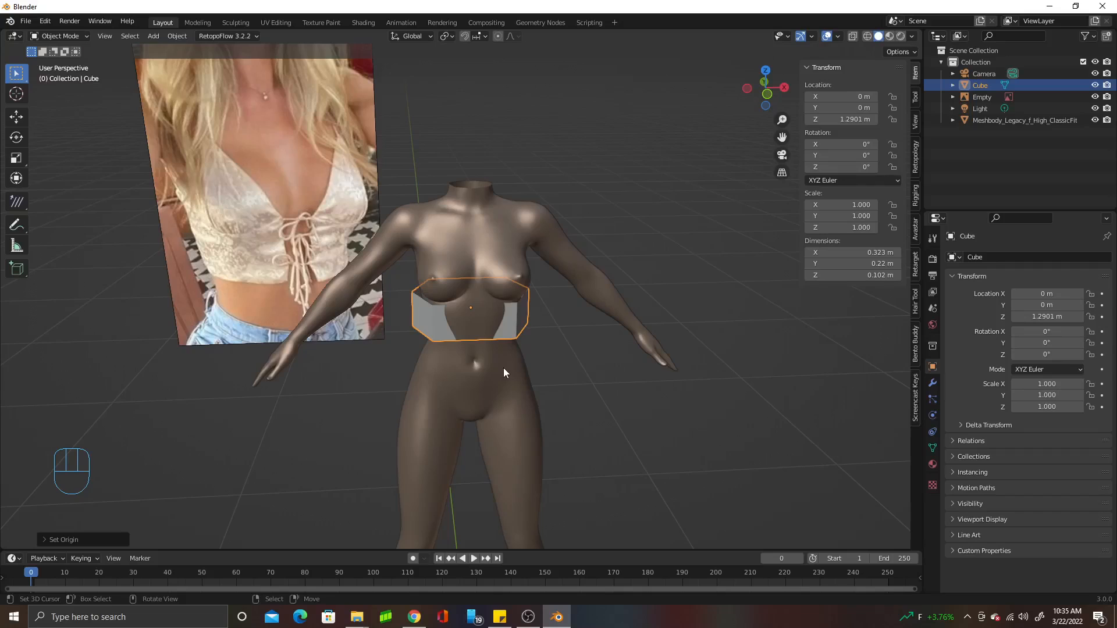
Scale the band object along X to about 0.90 so it fits closer to the torso
middle_click_drag(500, 394, 476, 406, "shift")
scroll(476, 390, "up", 6)
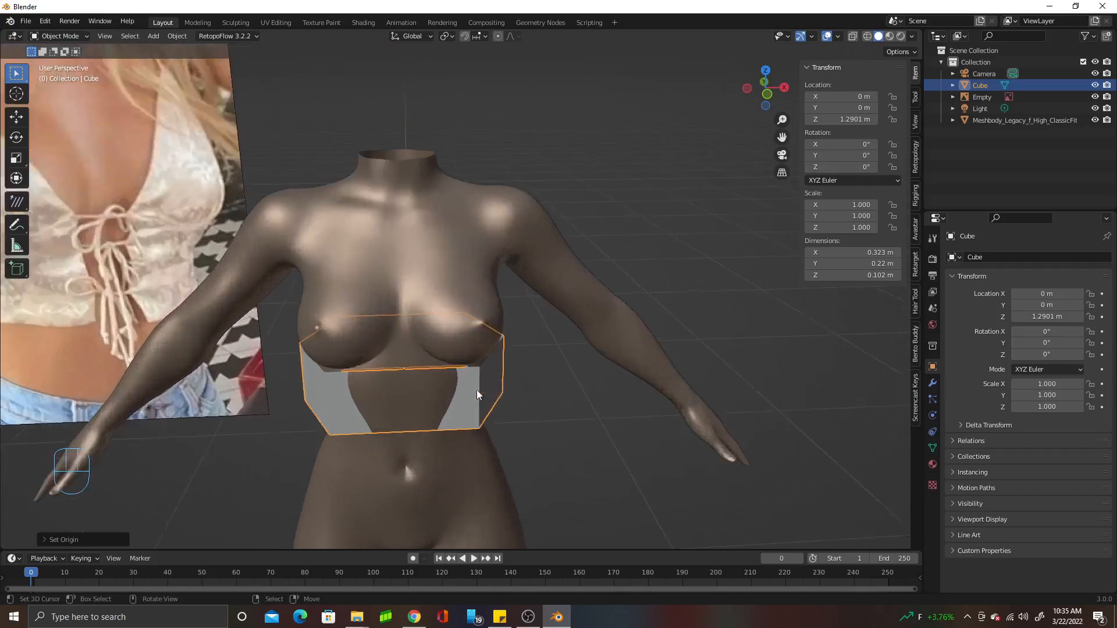
middle_click_drag(477, 366, 521, 390)
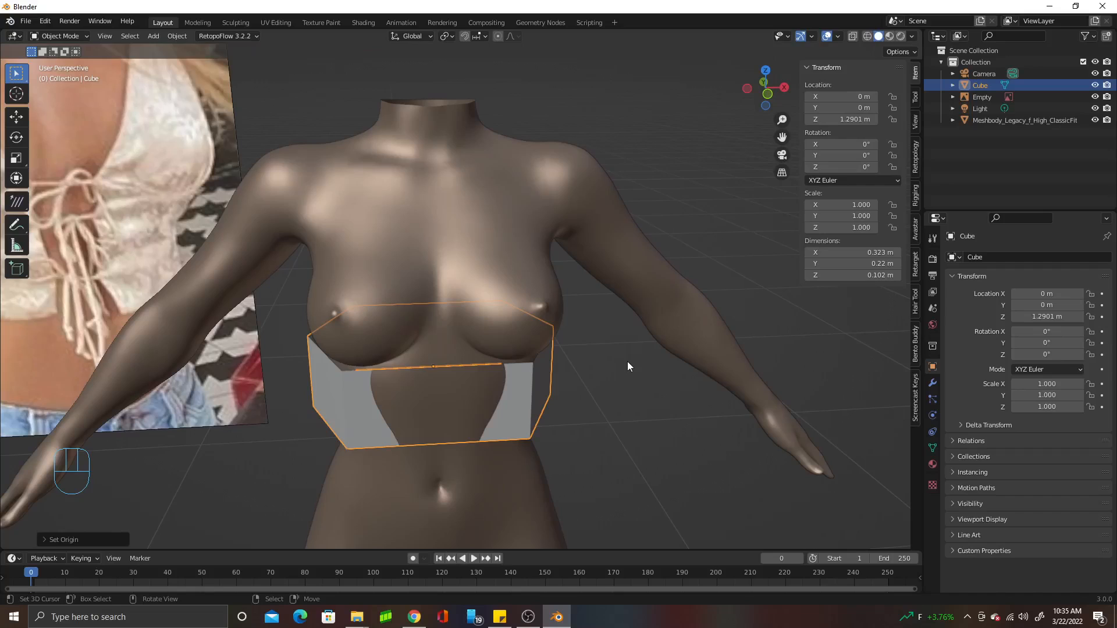
key("s")
key("x")
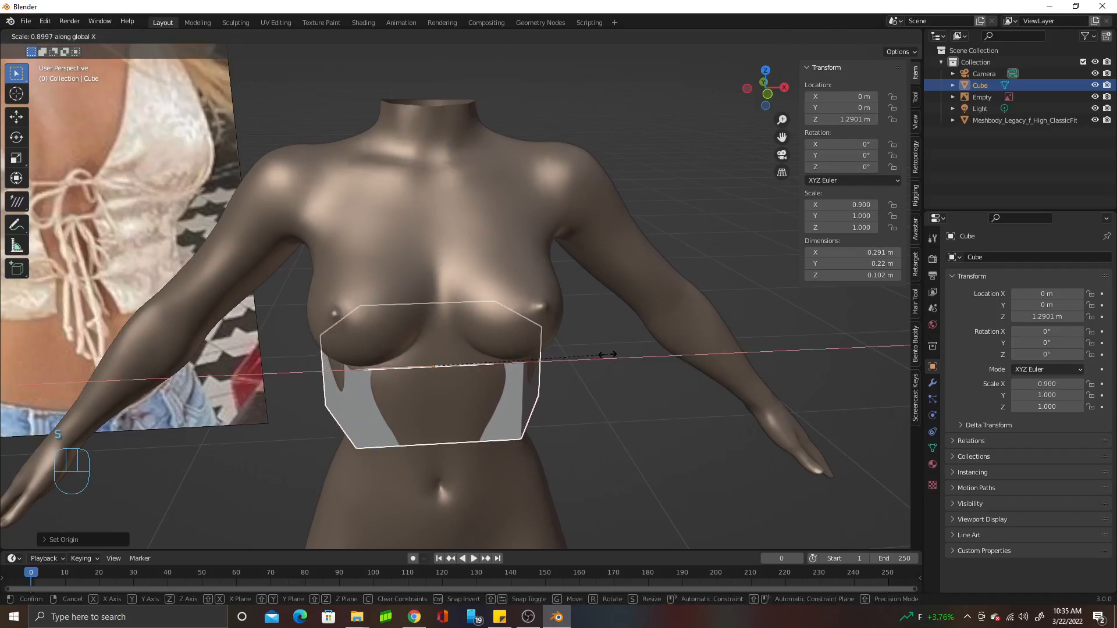
left_click(585, 397)
Flatten the band object along Z to a scale of about 0.52
key("KP_1")
key("s")
key("z")
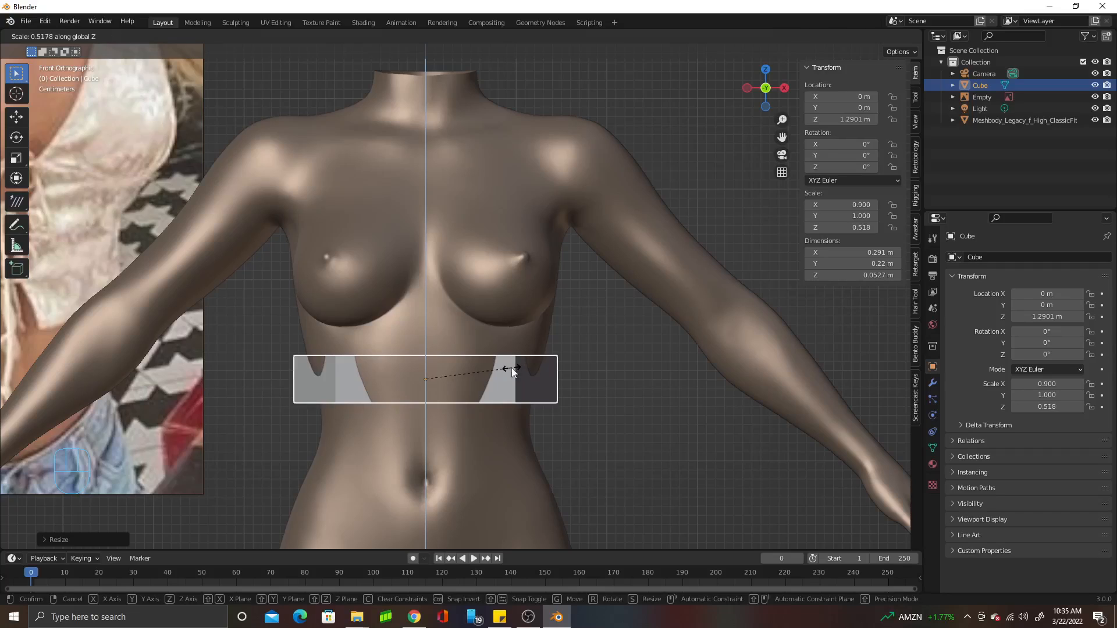
left_click(511, 367)
scroll(511, 368, "down", 3)
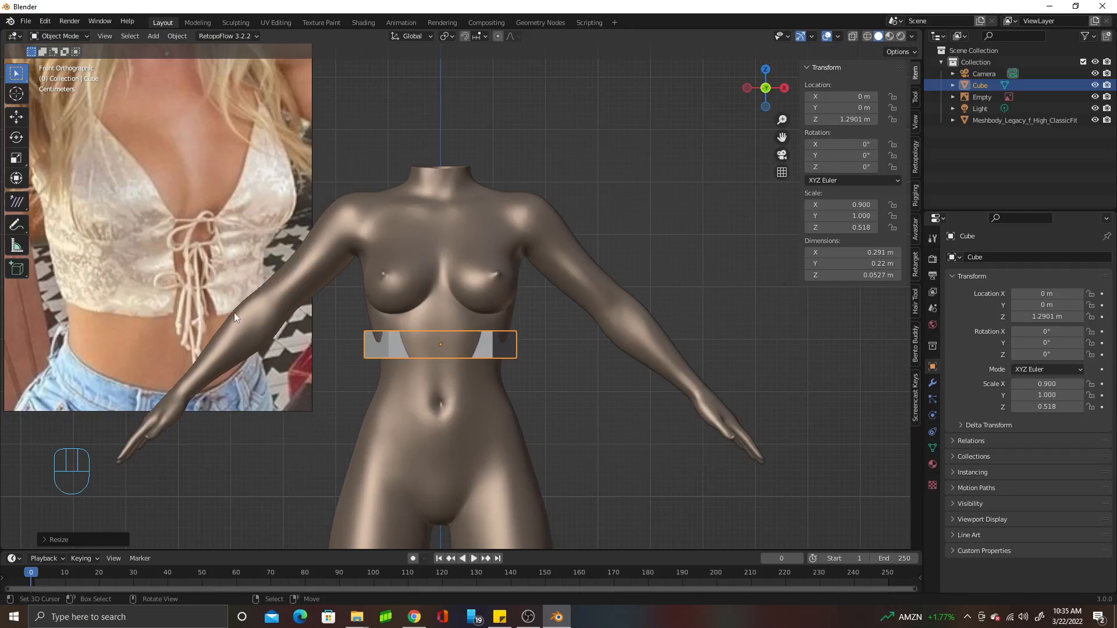
Move the band along Y to about -0.037 m and shrink it uniformly by a factor of about 0.9
scroll(532, 358, "up", 3)
middle_click_drag(531, 358, 413, 368)
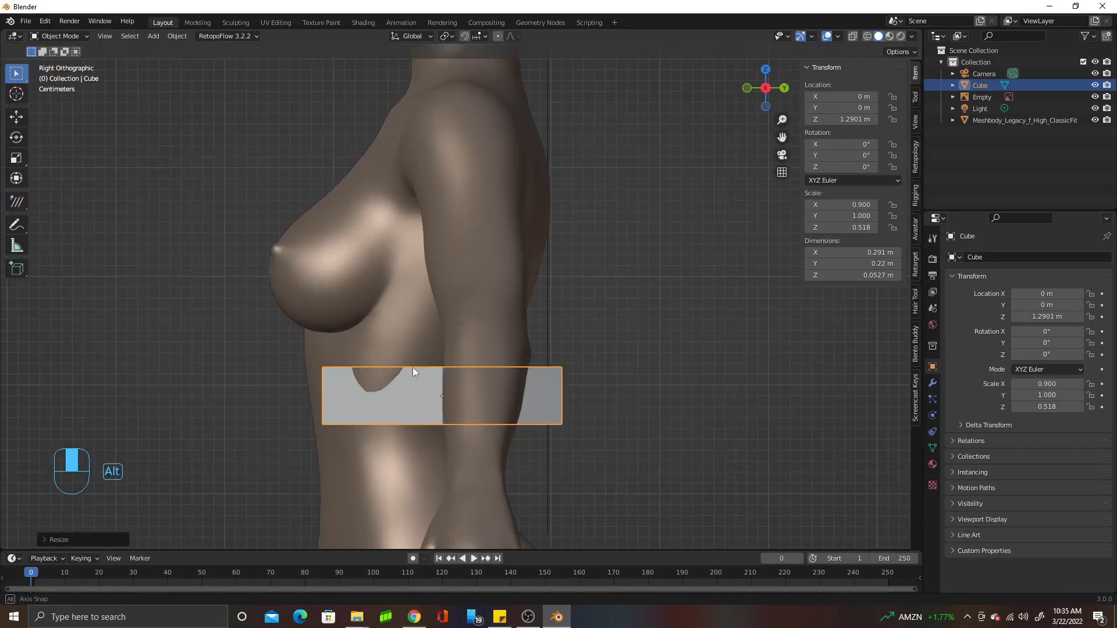
key("g")
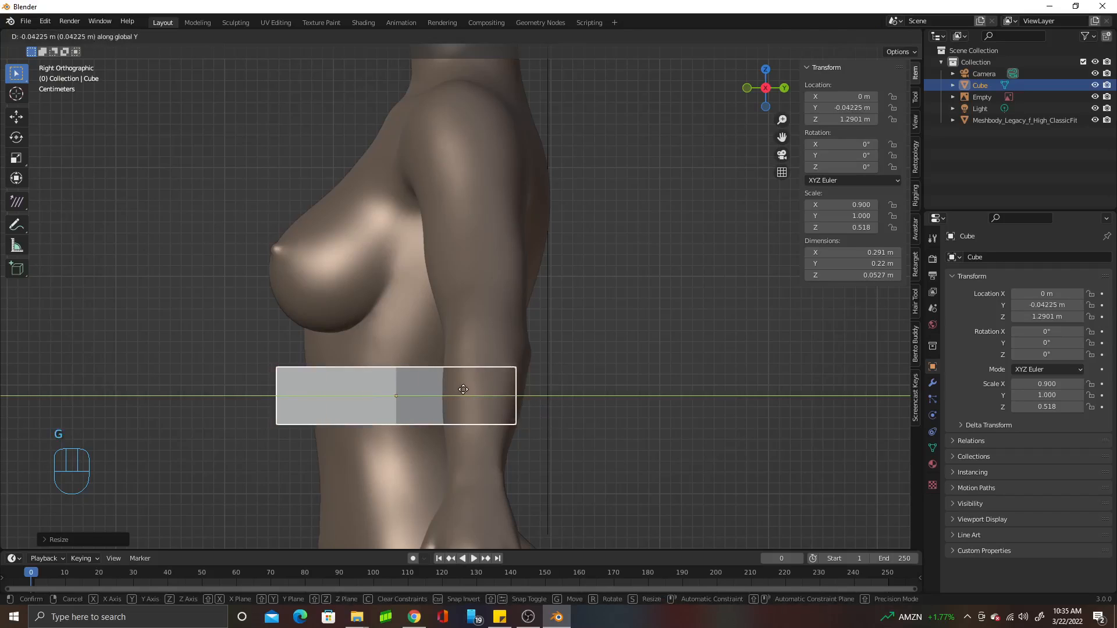
left_click(469, 390)
middle_click_drag(469, 389, 515, 384)
key("s")
left_click(526, 412)
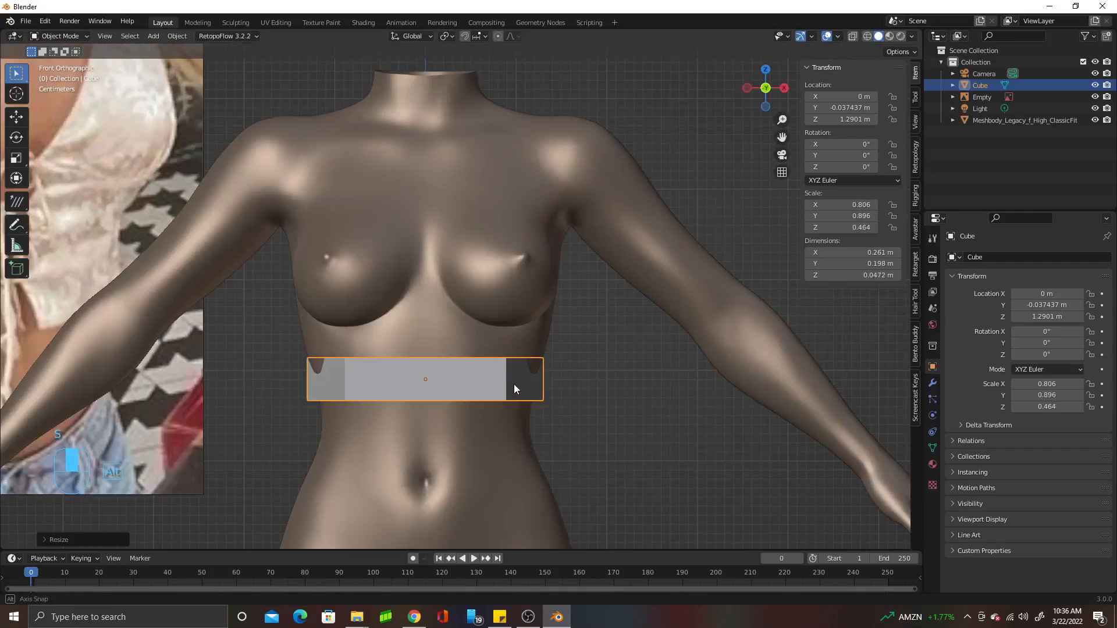
Widen the band object along X to a scale of about 0.86
scroll(515, 386, "up", 1)
key("s")
key("x")
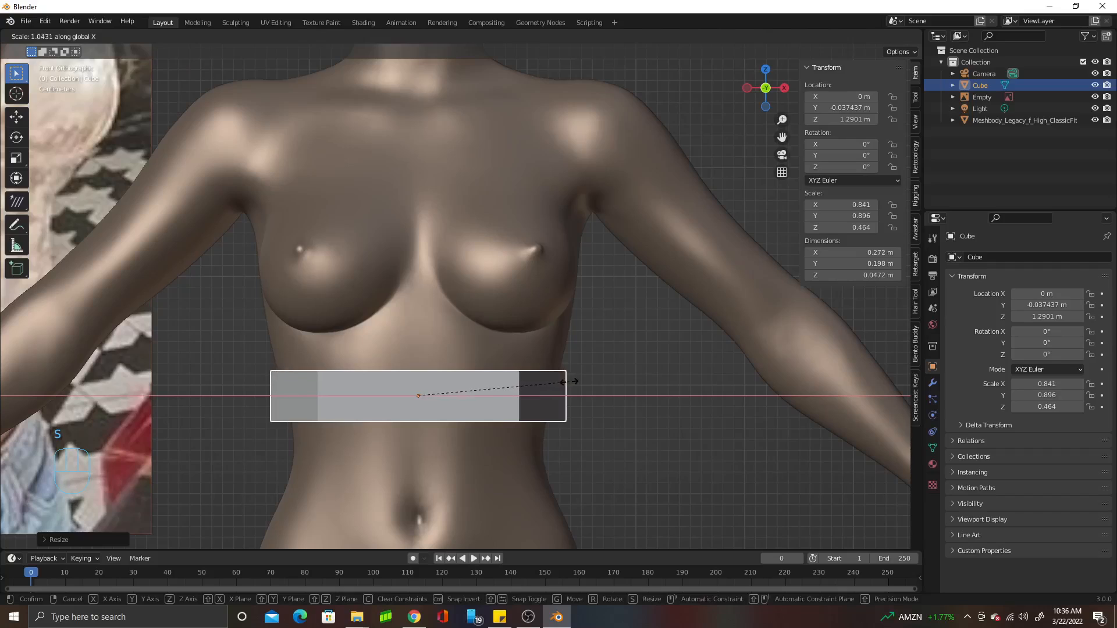
left_click(563, 381)
middle_click_drag(551, 393, 541, 453)
key("s")
key("x")
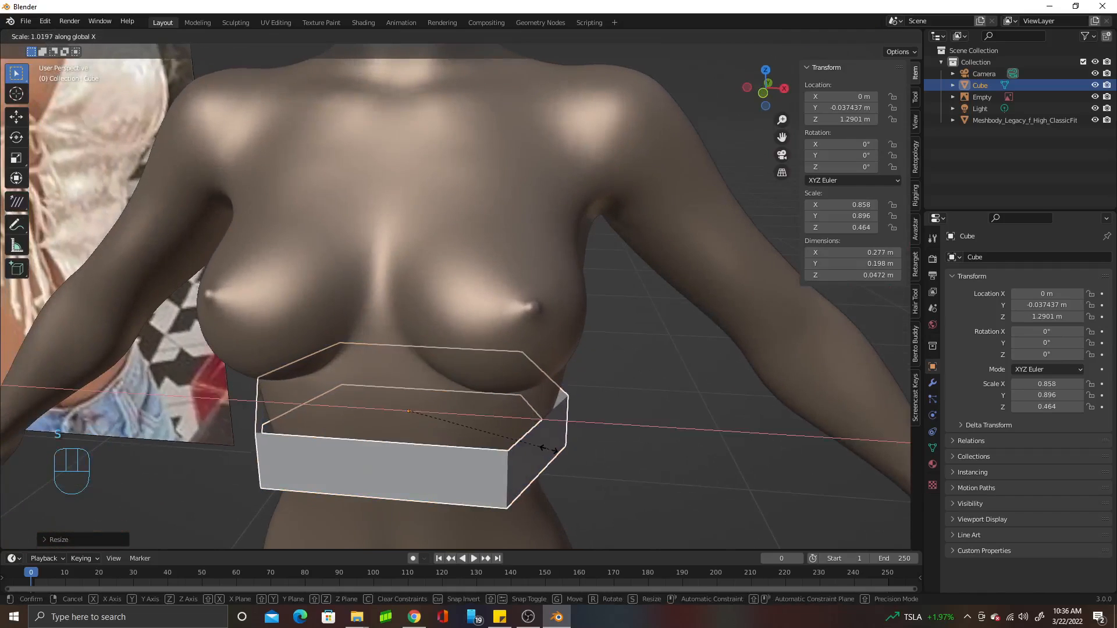
left_click(547, 451)
Scale the entire band mesh slightly along Y in Edit Mode to fit the torso's depth
key("Tab")
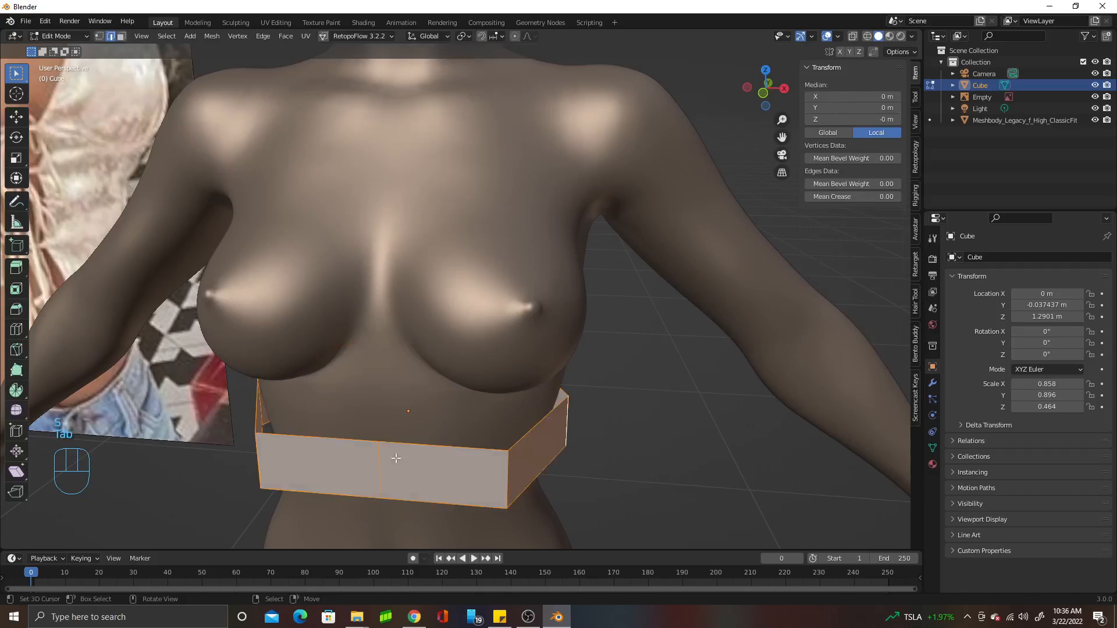
right_click(386, 473)
middle_click_drag(608, 424, 510, 418)
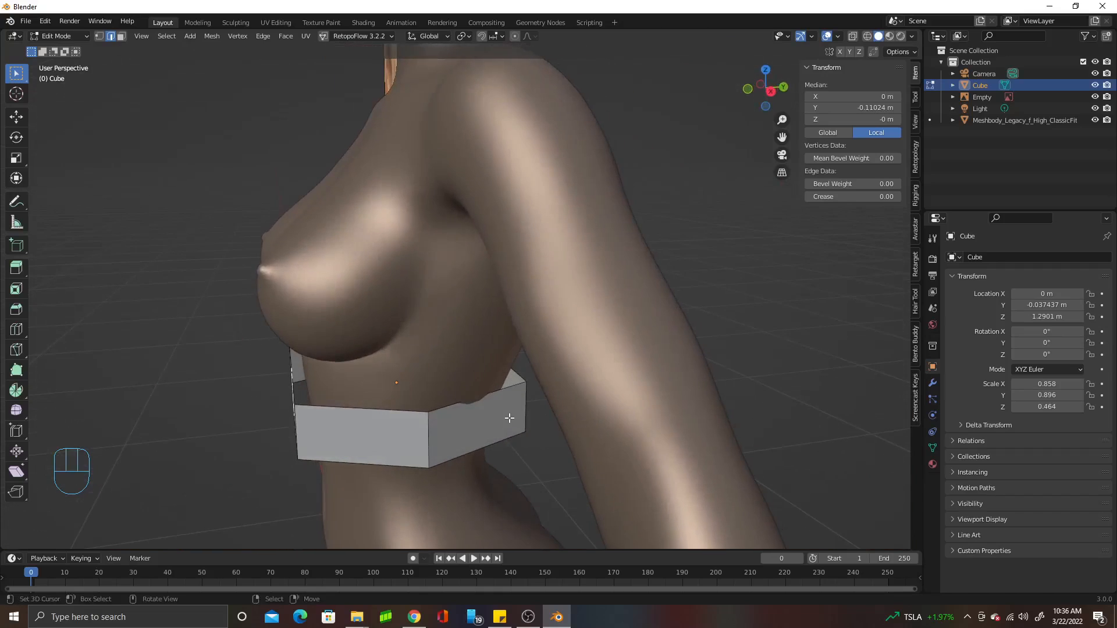
key("a")
key("s")
key("y")
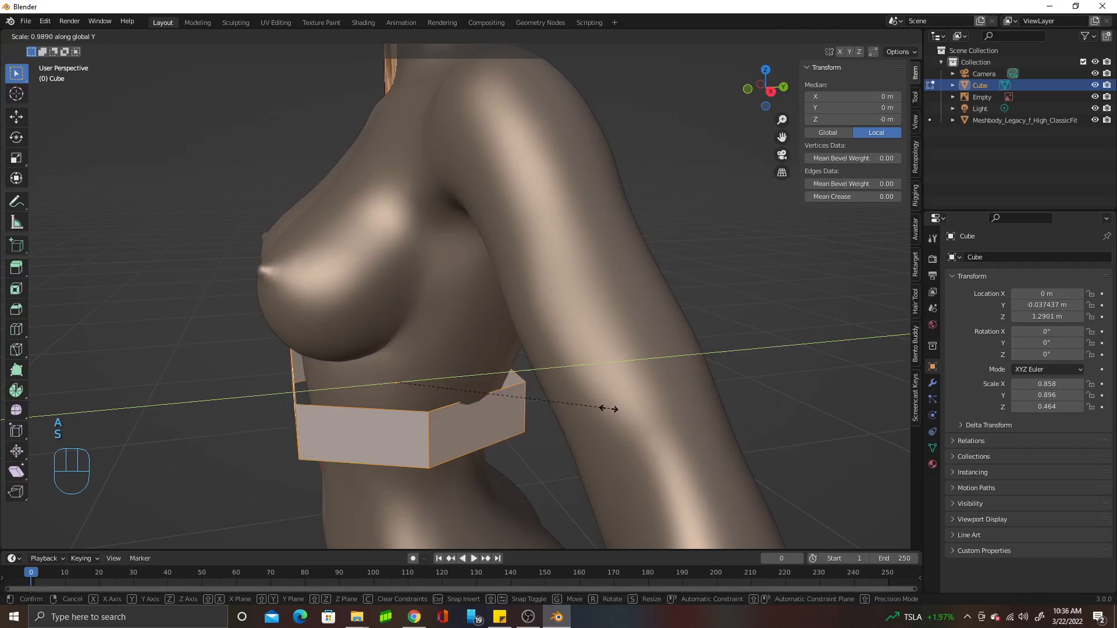
left_click(587, 411)
Shift the entire band mesh along Y to a local median of about 0.003 m
middle_click_drag(579, 411, 182, 83)
key("g")
key("y")
left_click(575, 404)
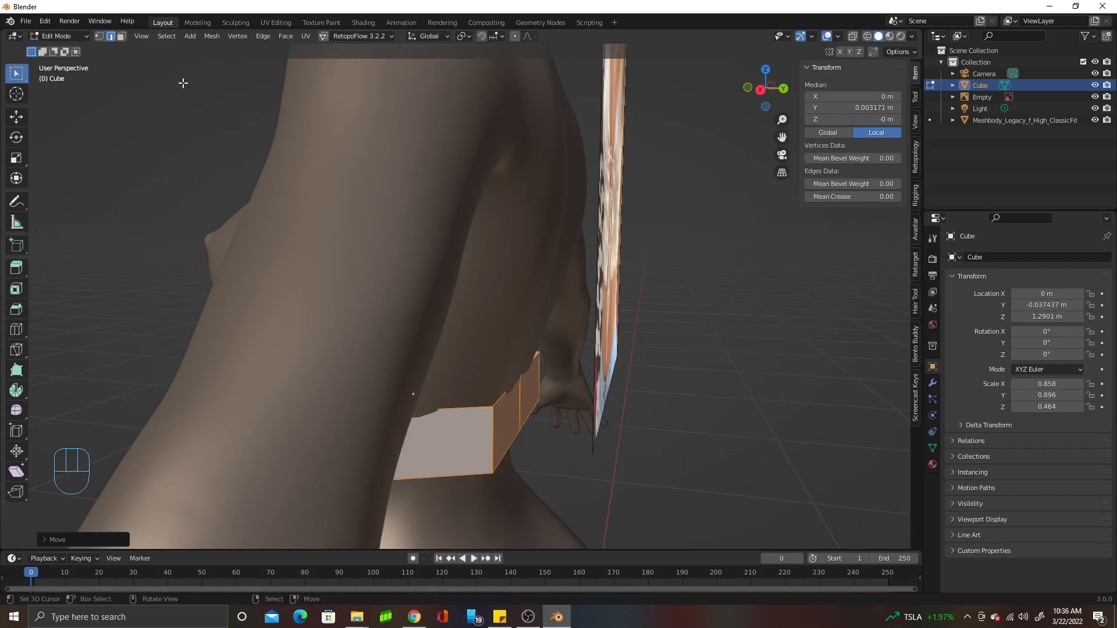
Move the band's upper centre-back vertex along Y to a local position of about 0.108 m
right_click(524, 371)
key("g")
key("y")
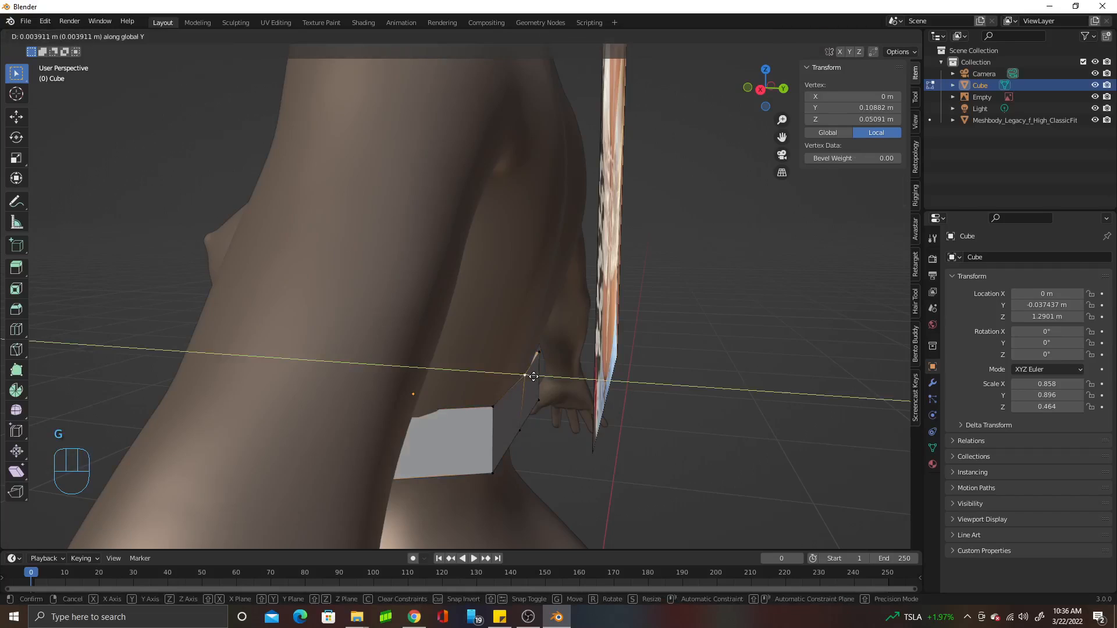
left_click(533, 376)
middle_click_drag(532, 376, 546, 413)
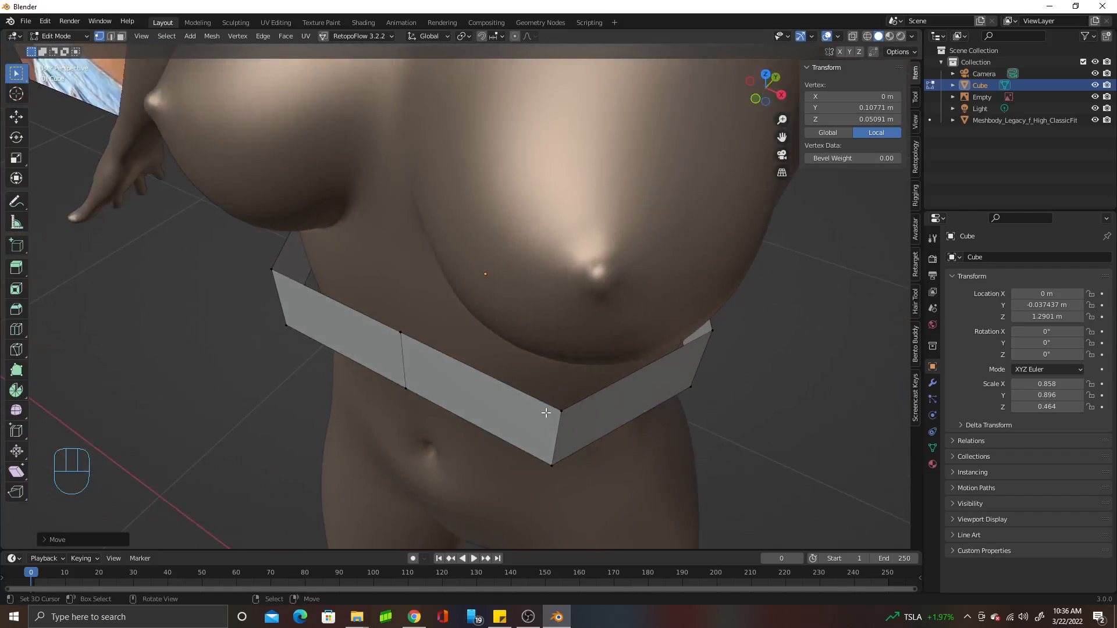
Move the band's two front corner edges back along Y to a local median of about -0.086 m
left_click(110, 37)
left_click(277, 294)
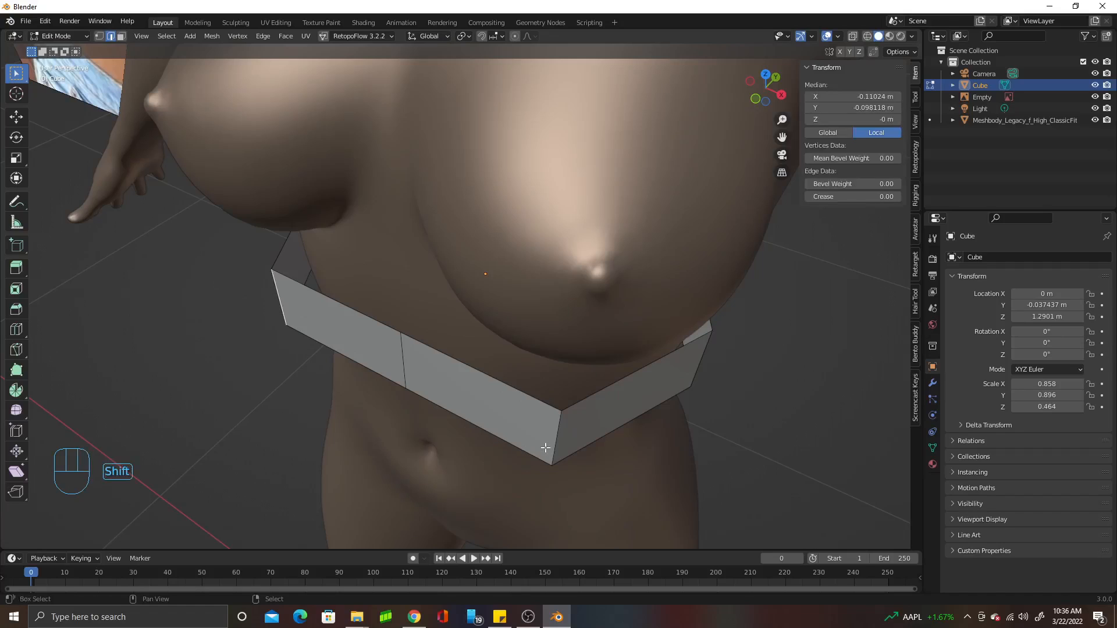
key("g")
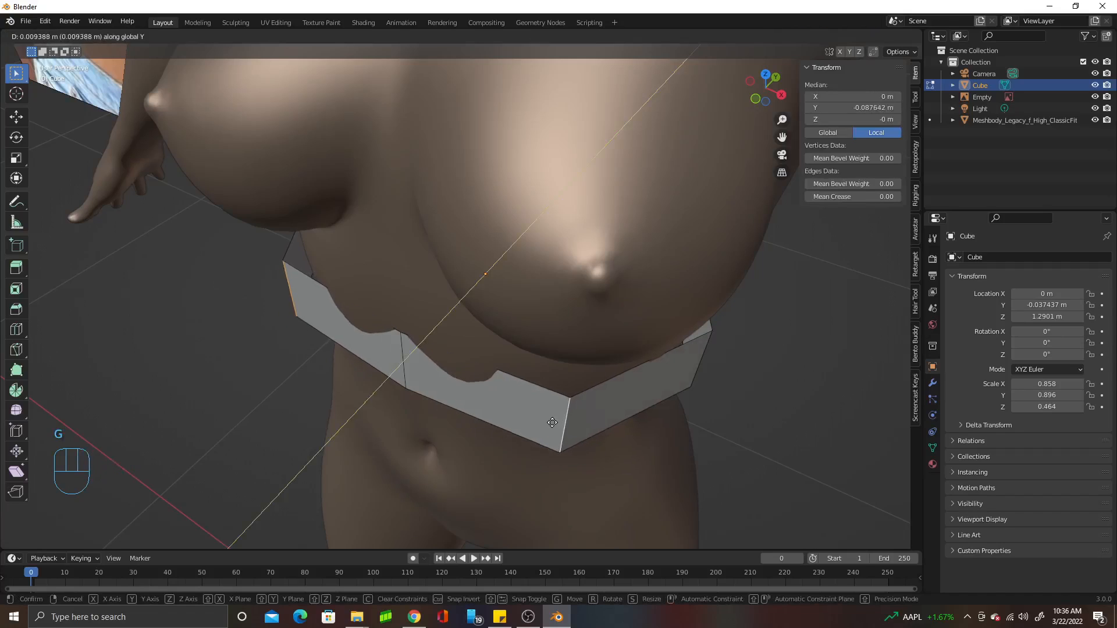
left_click(552, 419)
middle_click_drag(552, 419, 413, 354)
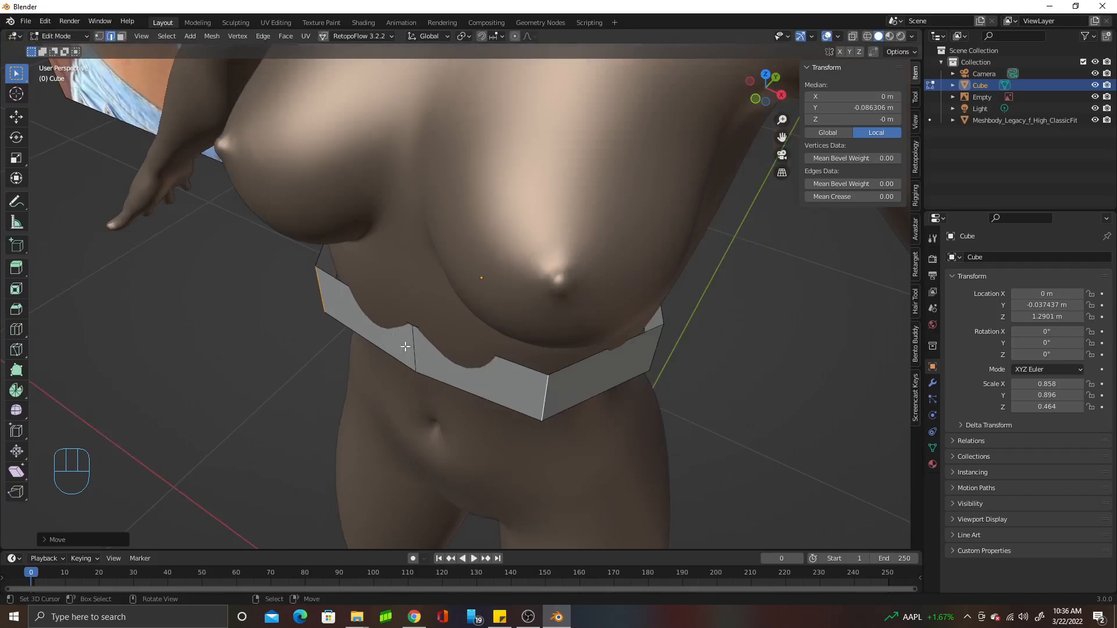
Pull the band's front centre edge outward along Y to a local median of about -0.104 m
right_click(402, 341)
key("g")
key("y")
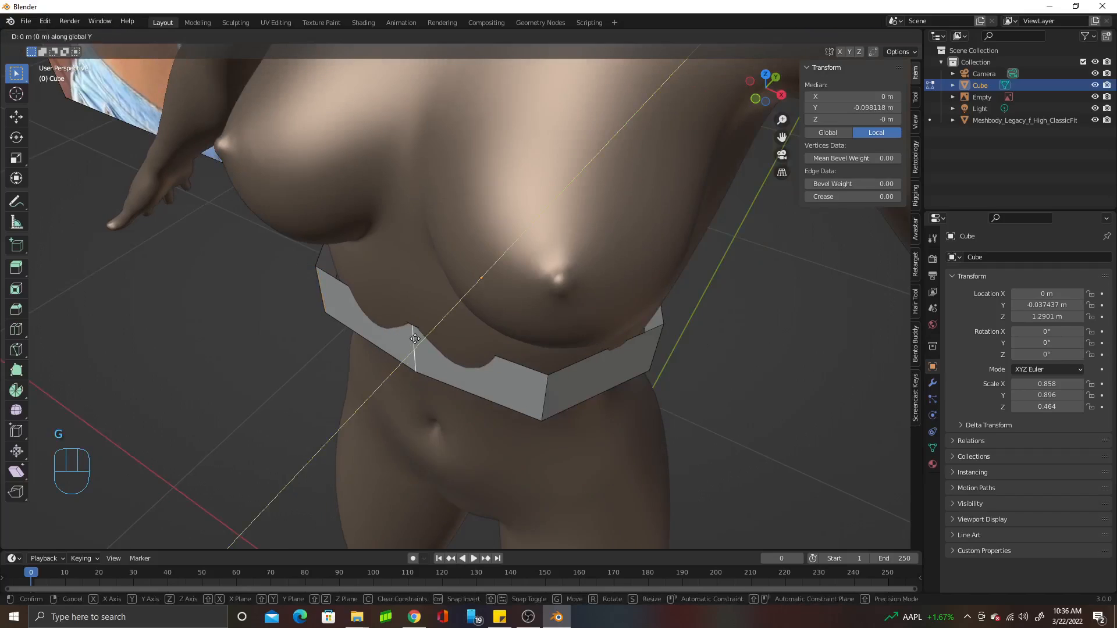
left_click(407, 341)
middle_click_drag(408, 342, 669, 314)
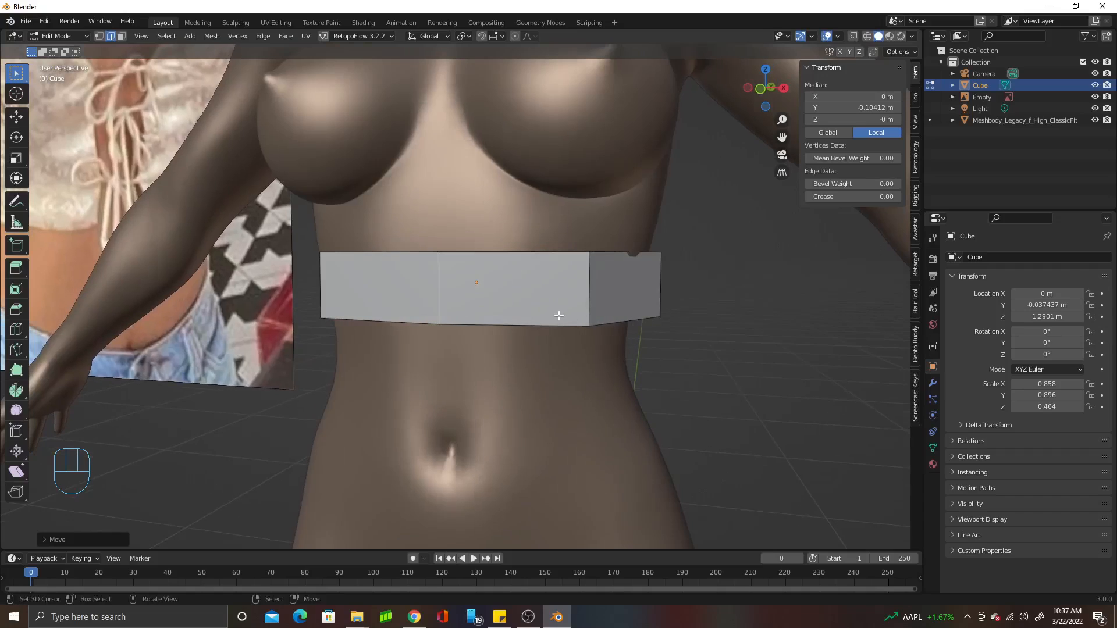
Scale the band's bottom edge loop down to about 0.94 to taper it toward the waist
left_click(476, 325, "alt")
scroll(475, 328, "down", 4)
middle_click_drag(475, 327, 605, 319)
key("s")
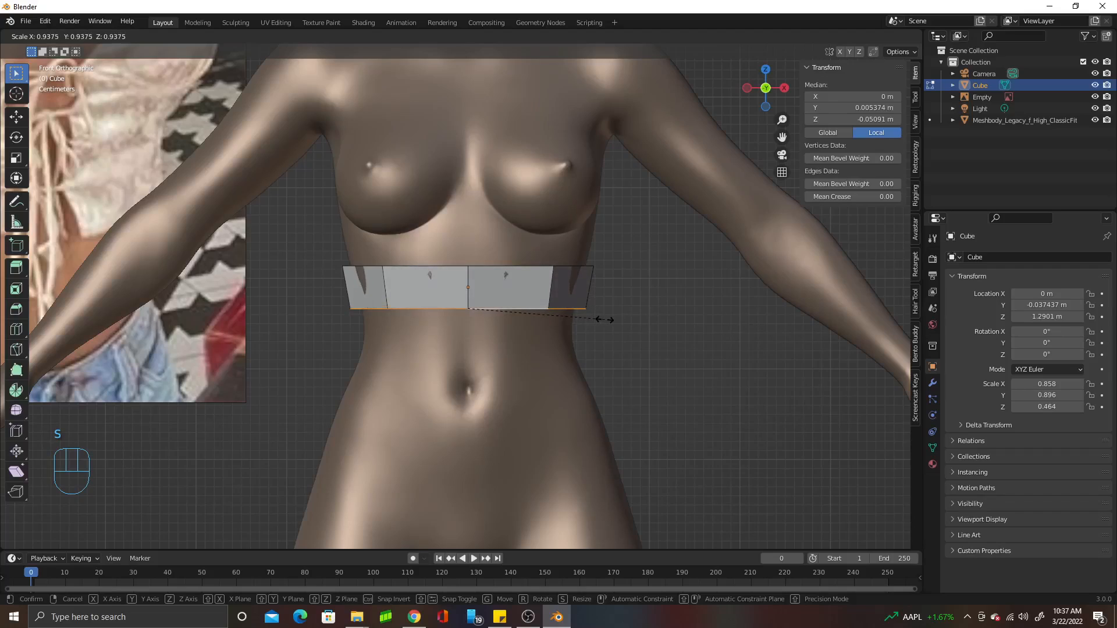
left_click(605, 319)
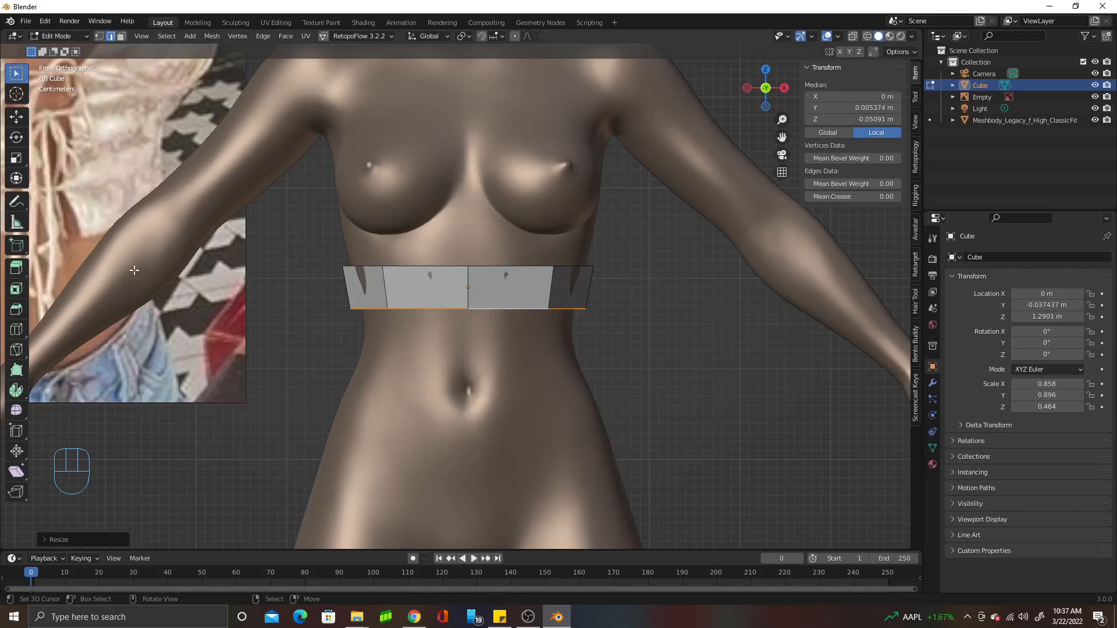
Lower the band's top edge loop along Z to a local height of about 0.039 m
scroll(341, 320, "down", 2)
left_click(548, 277)
middle_click_drag(551, 277, 638, 334, "shift")
key("alt")
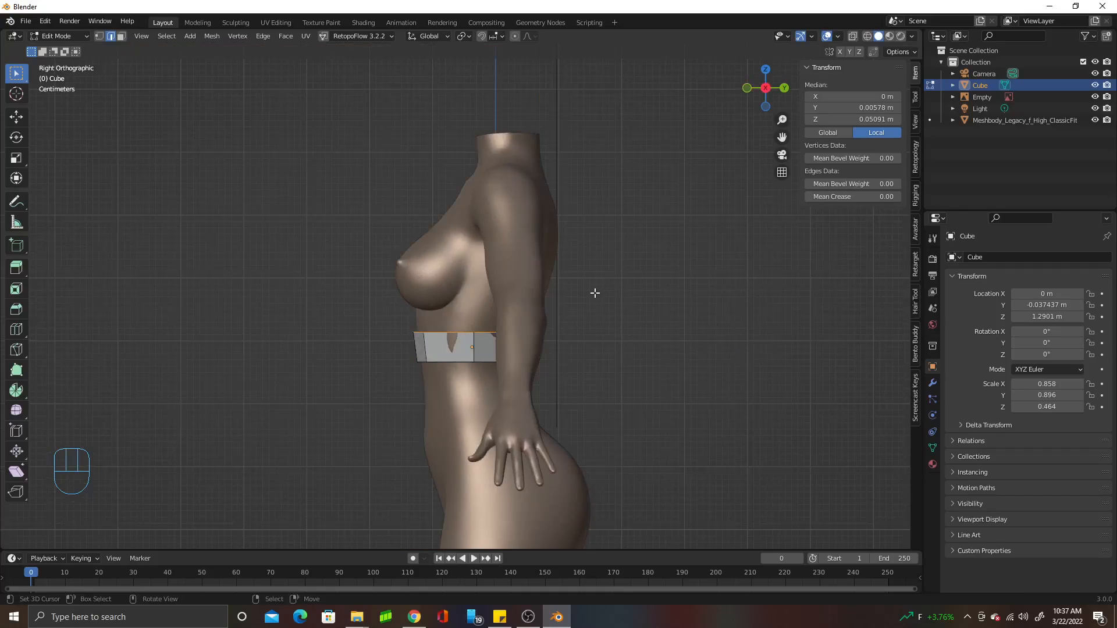
scroll(523, 302, "up", 3)
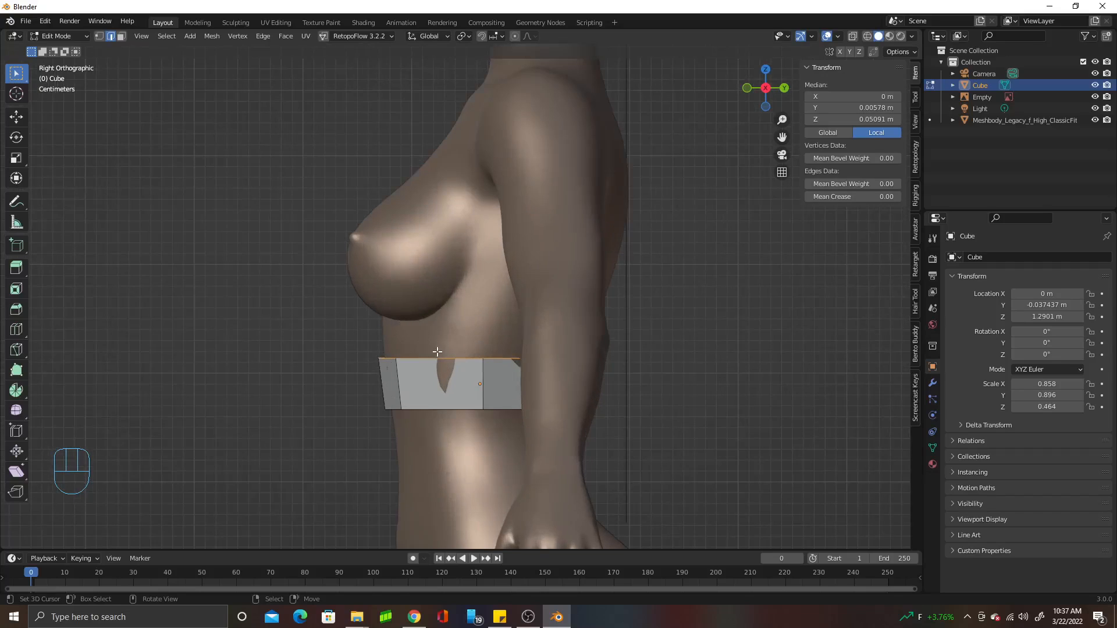
scroll(438, 352, "up", 1)
key("g")
key("z")
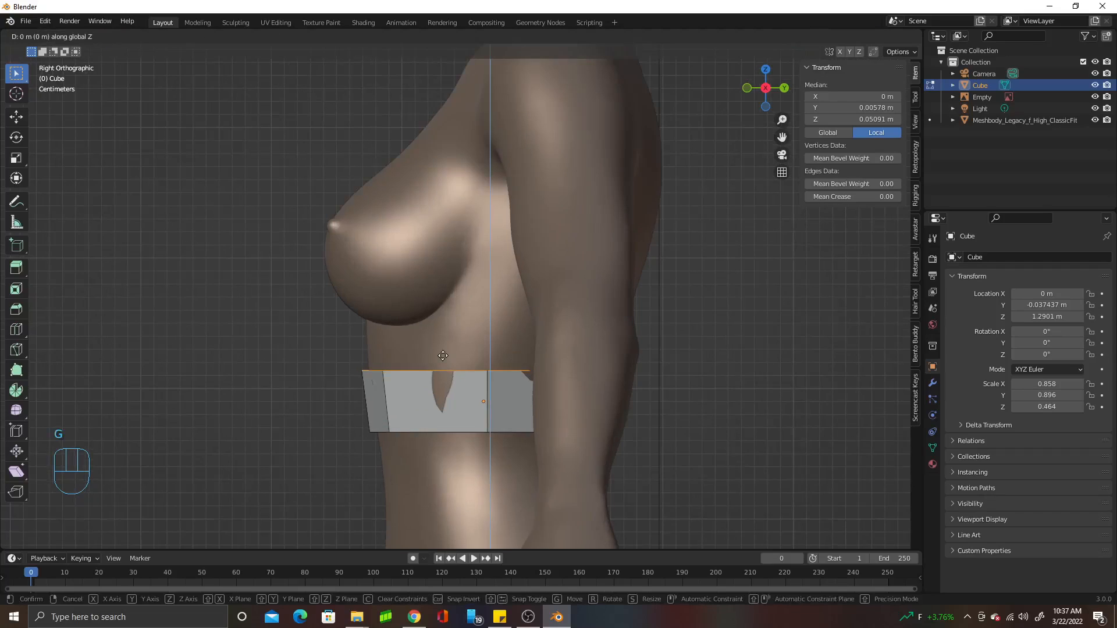
left_click(445, 364)
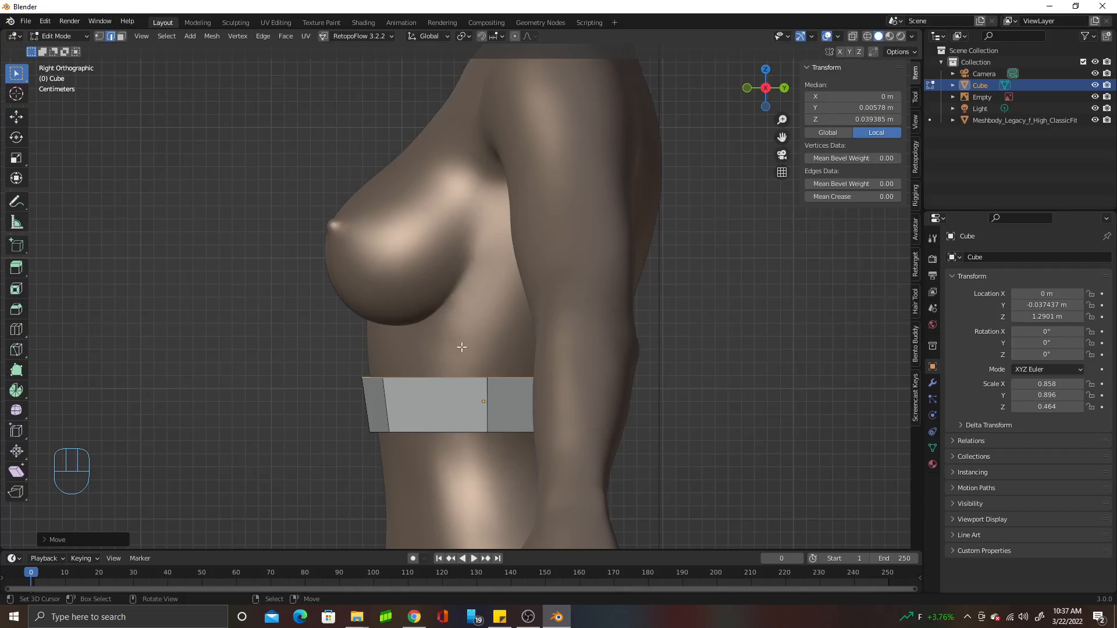
Extrude the band's top edge loop about 0.037 m upward and enlarge the new loop slightly along Y
key("e")
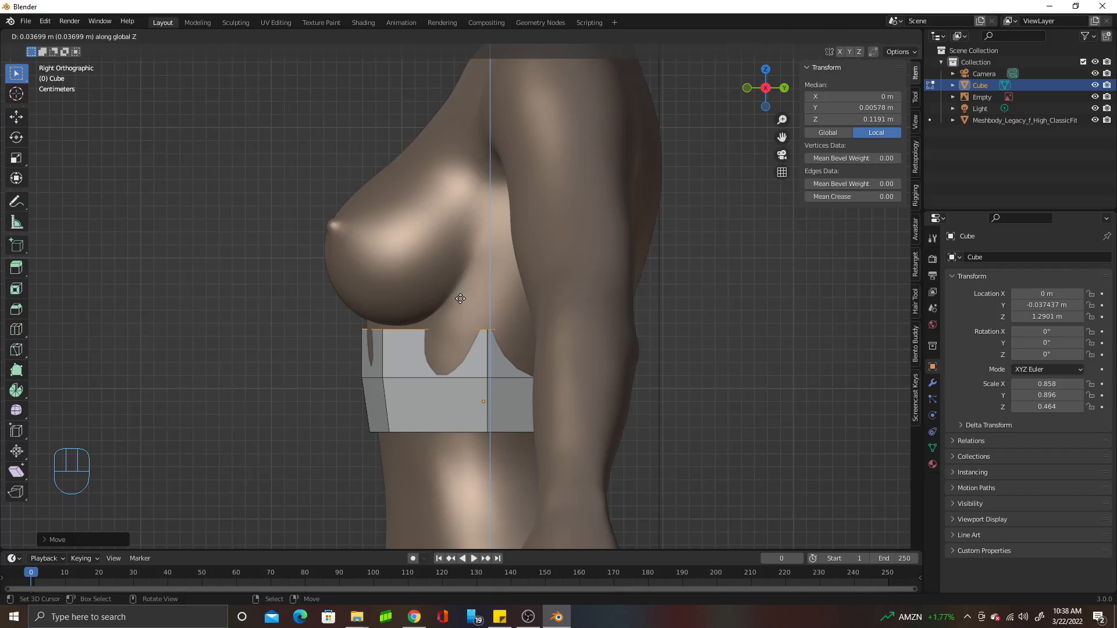
left_click(460, 298)
middle_click_drag(460, 298, 568, 374)
scroll(569, 375, "up", 5)
key("s")
key("y")
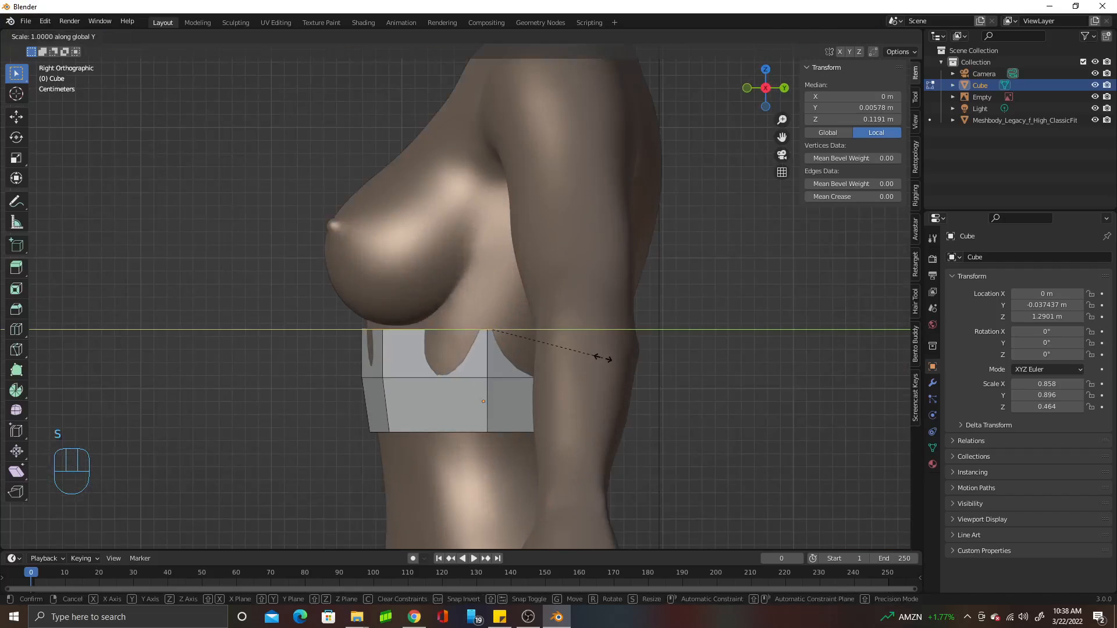
left_click(614, 359)
middle_click_drag(614, 359, 668, 385)
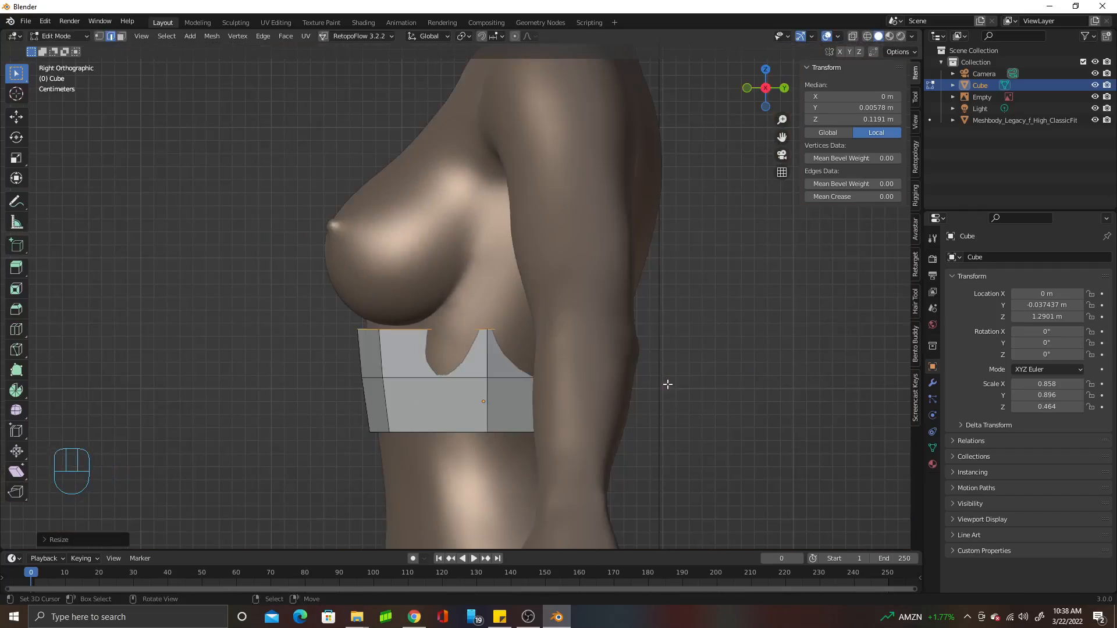
Scale the new top edge loop along Y again and shift it about 0.001 m along Y
key("s")
key("y")
key("g")
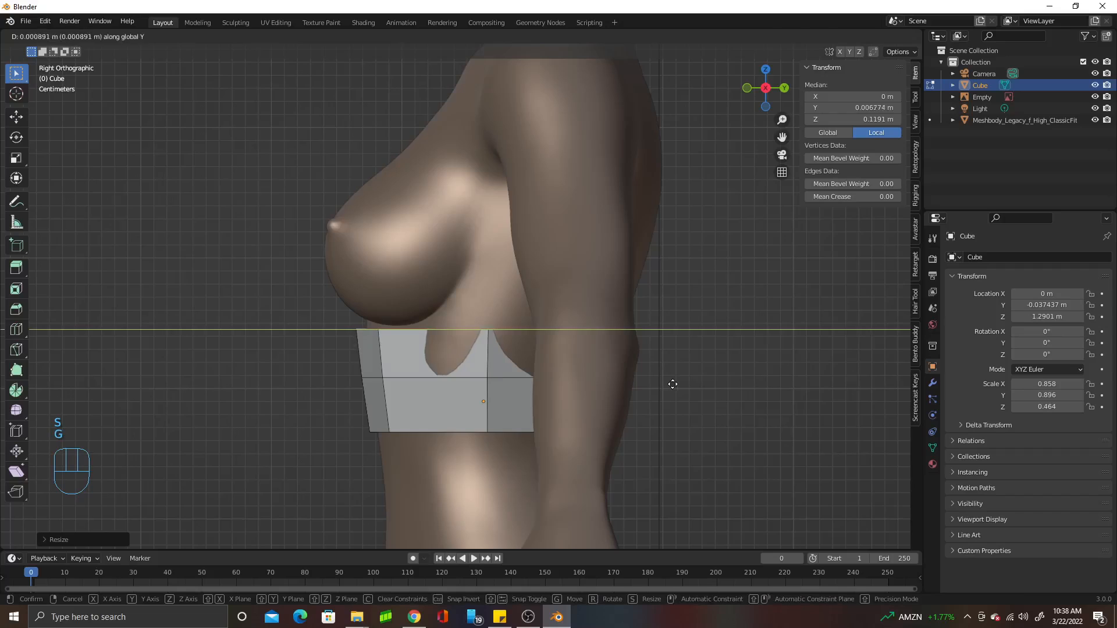
left_click(676, 384)
Add one vertical loop cut to the side of the band, slid by a factor of about 0.155
middle_click_drag(675, 384, 349, 349)
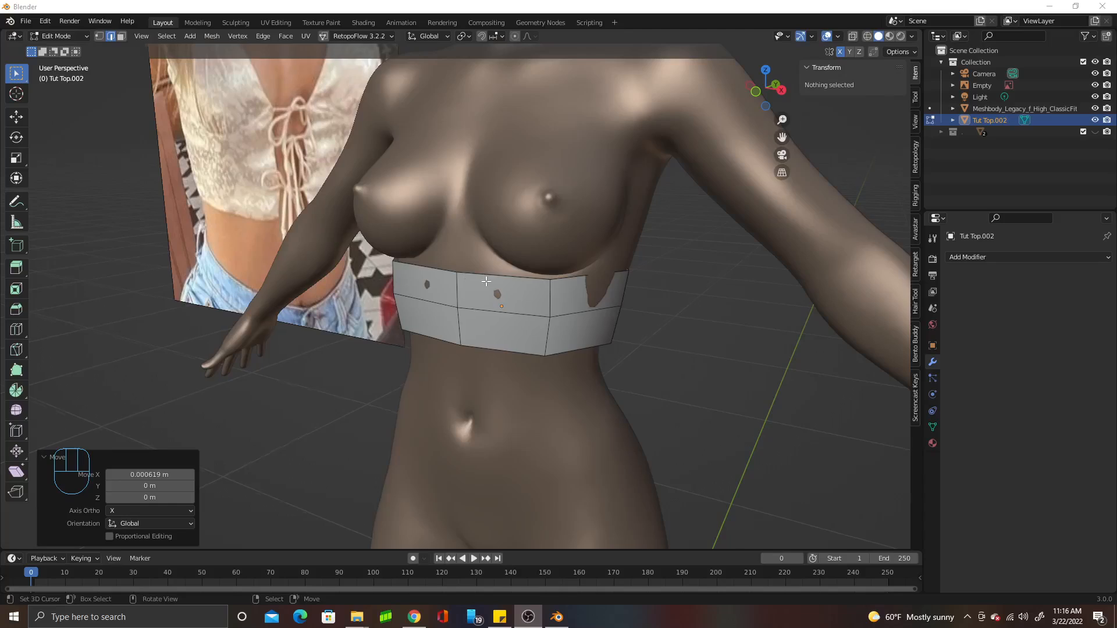
middle_click_drag(407, 244, 444, 234)
scroll(443, 234, "up", 3)
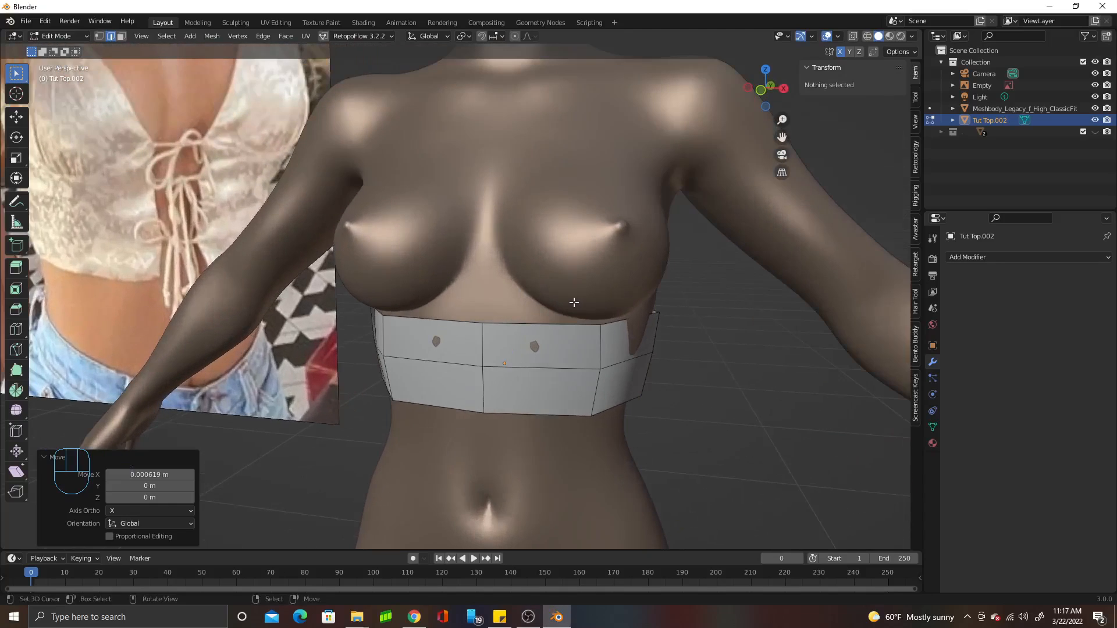
middle_click_drag(574, 302, 523, 315)
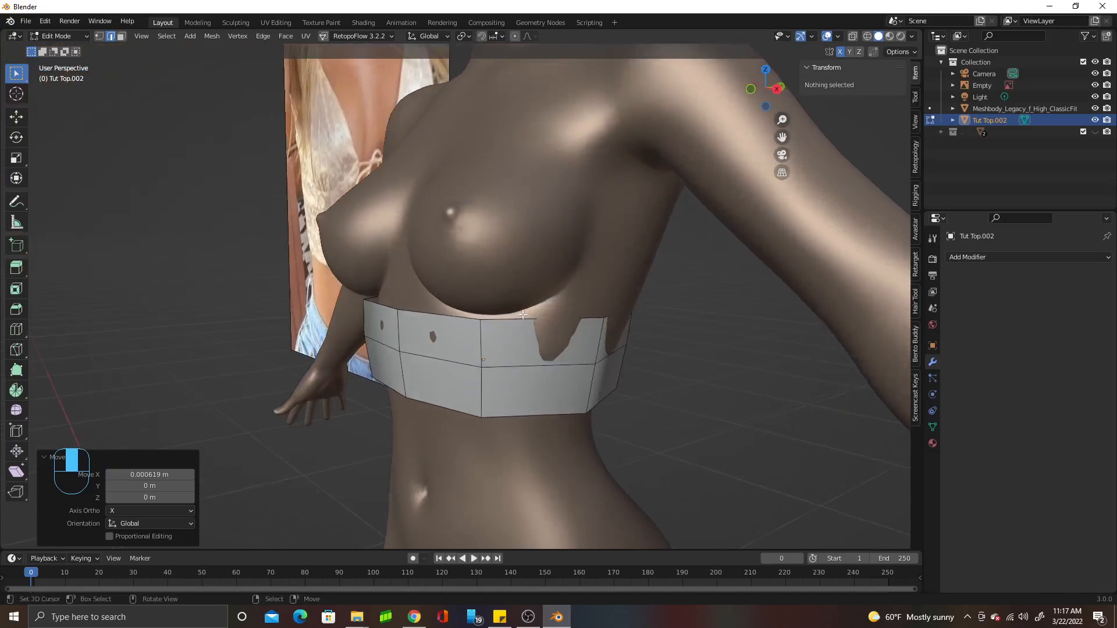
left_click(555, 401)
key("ctrl+r")
left_click(539, 404)
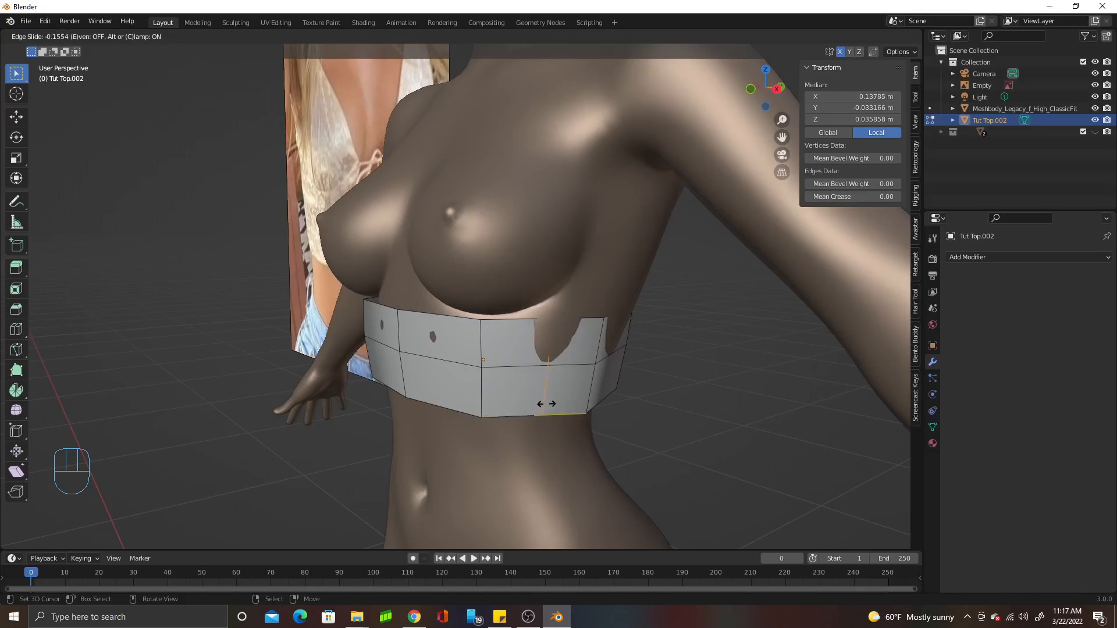
left_click(546, 404)
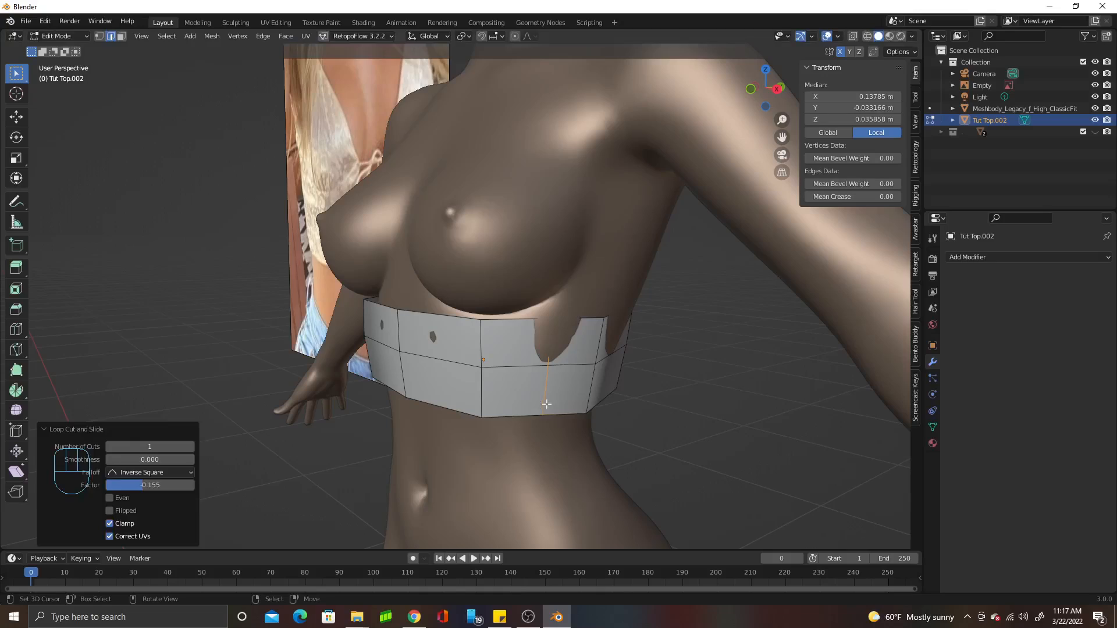
Extrude the three top edges on one front half of the band about -0.029 m along Y and 0.024 m up
right_click(459, 320, "shift")
right_click(519, 319, "shift")
right_click(587, 321, "shift")
middle_click_drag(587, 320, 485, 303, "alt")
scroll(482, 303, "up", 2)
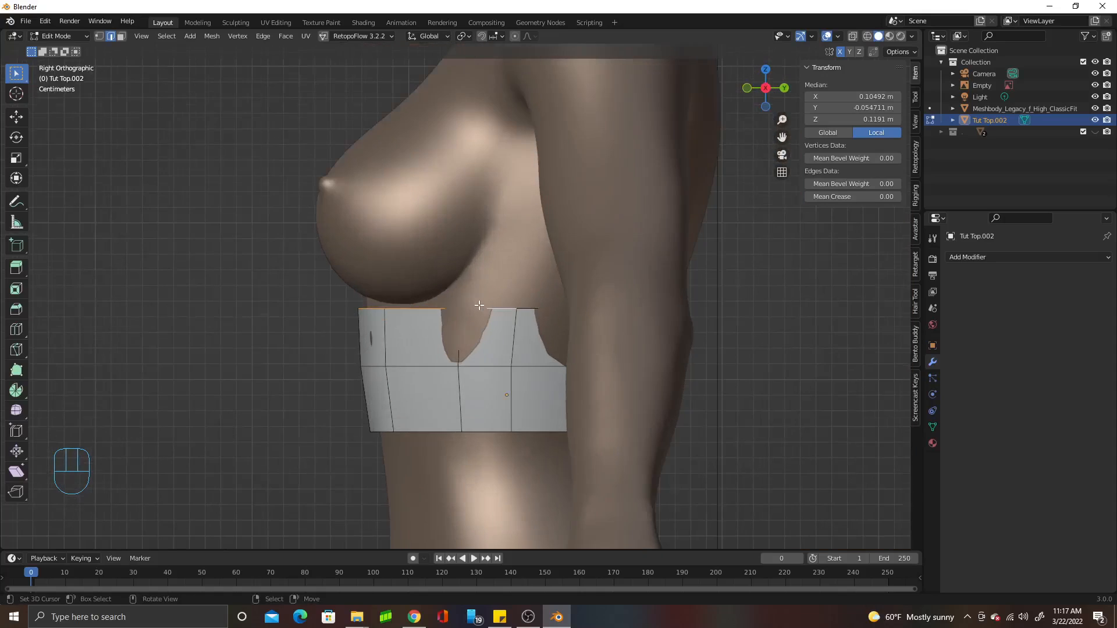
key("e")
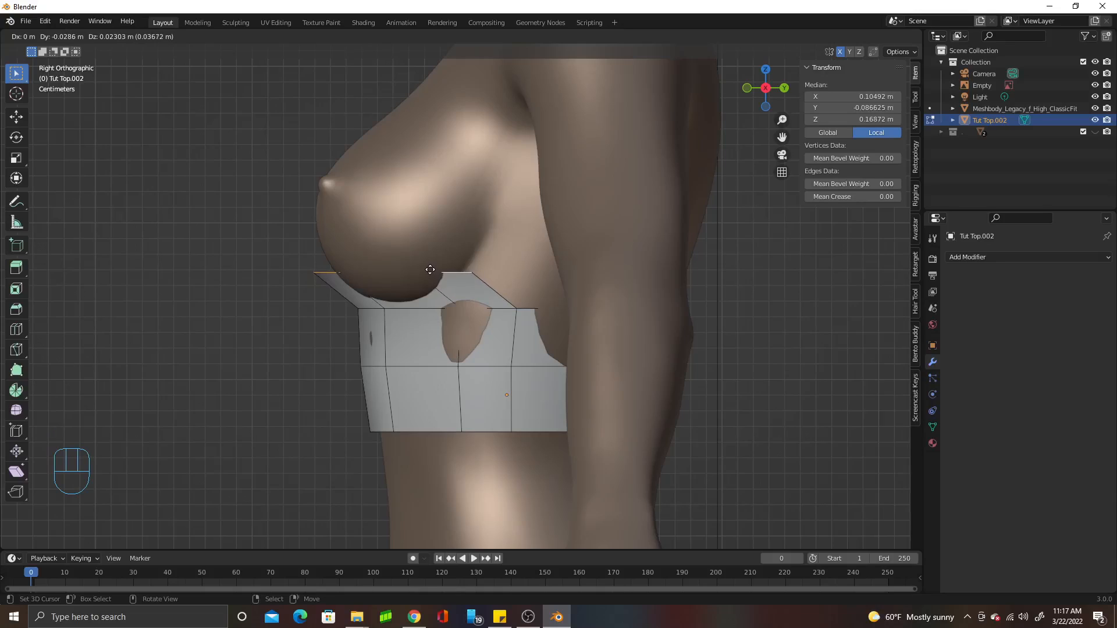
left_click(429, 270)
Extrude the cup panel's top edges upward three more times, following the breast profile with Z offsets of about 0.038, 0.045 and 0.029 m
key("e")
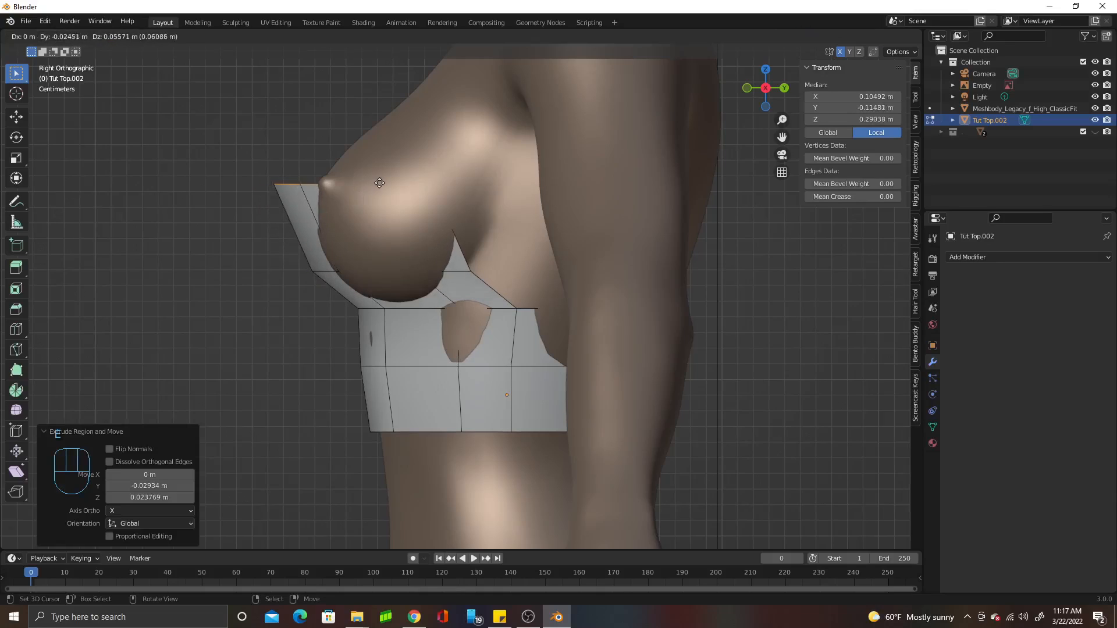
left_click(404, 211)
key("e")
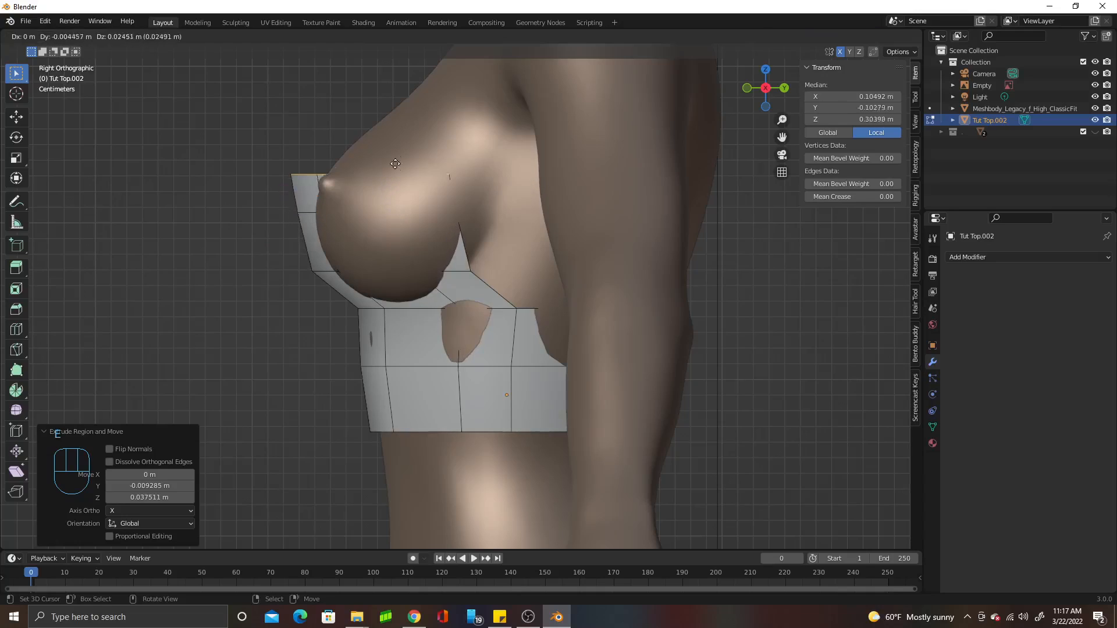
left_click(422, 141)
key("e")
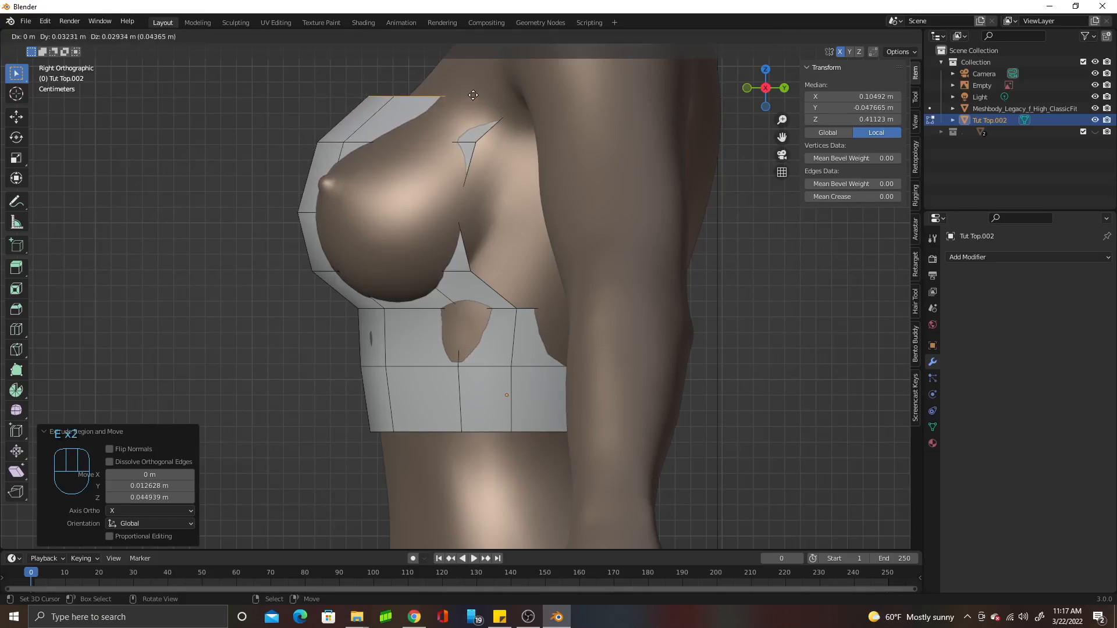
left_click(473, 95)
Move the cup panel's top inner corner vertex about 0.076 m along X and the inner vertex below it about 0.066 m
key("KP_1")
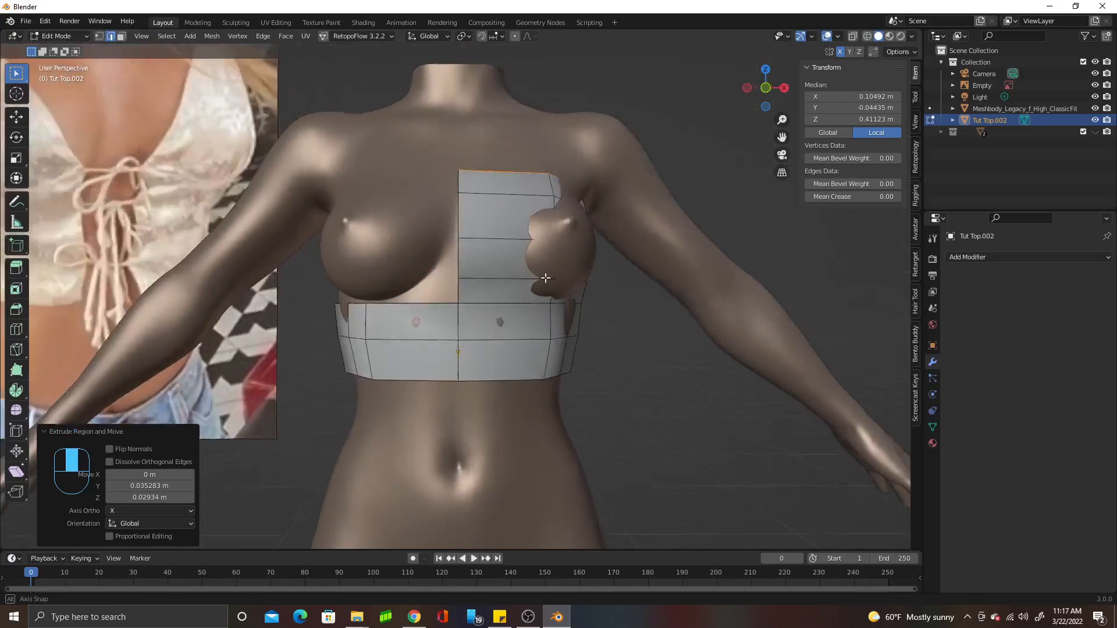
scroll(553, 274, "up", 3)
scroll(552, 273, "down", 2)
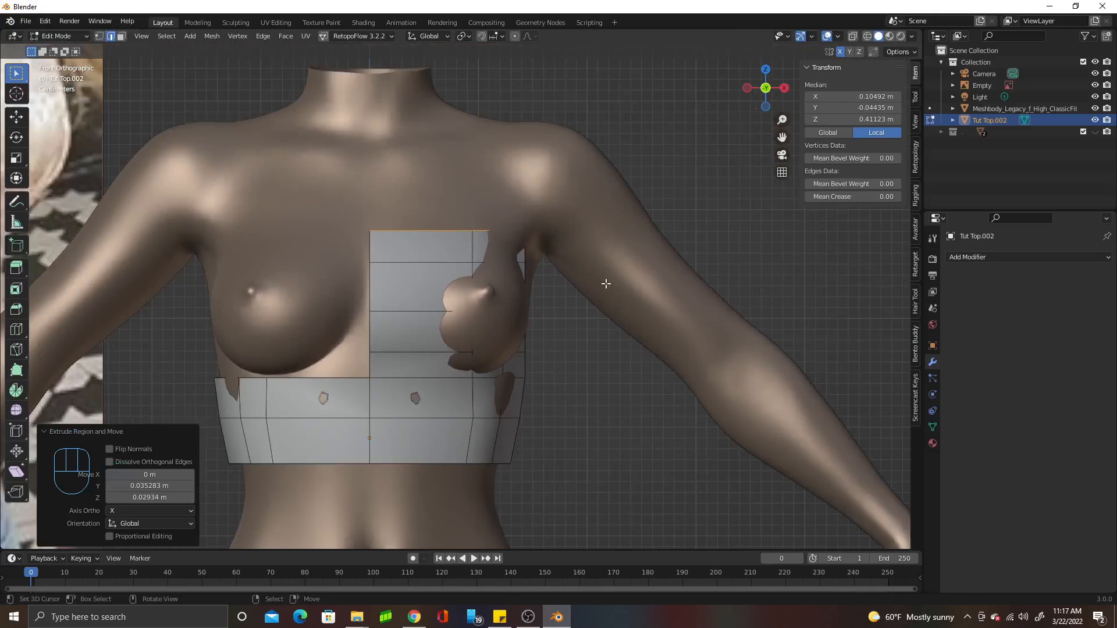
key("1")
key("alt+z")
key("g")
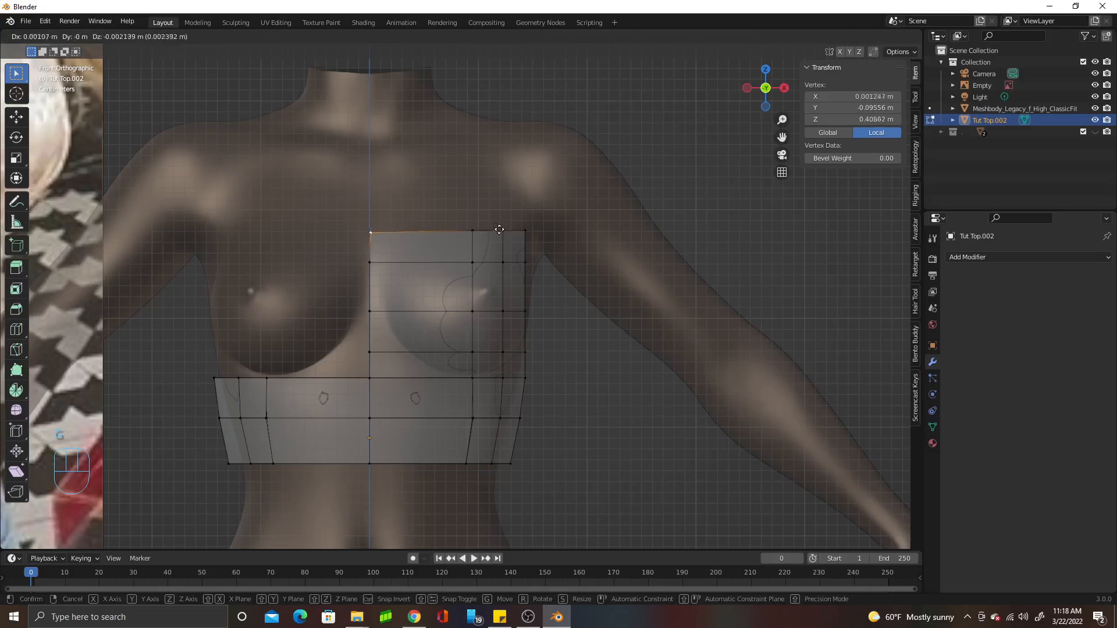
key("x")
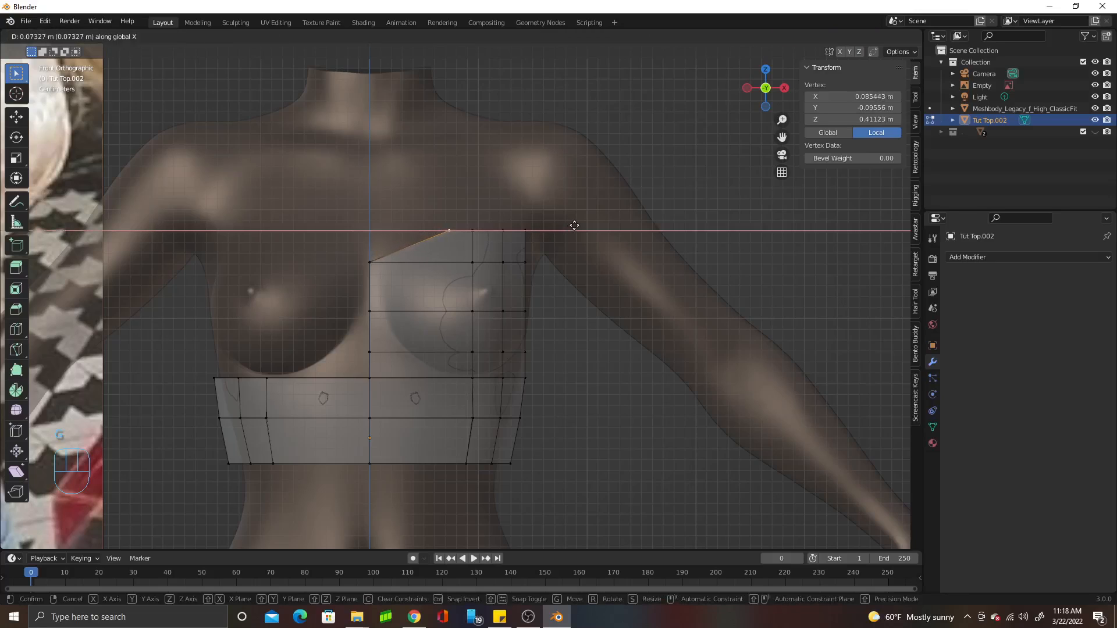
left_click(577, 226)
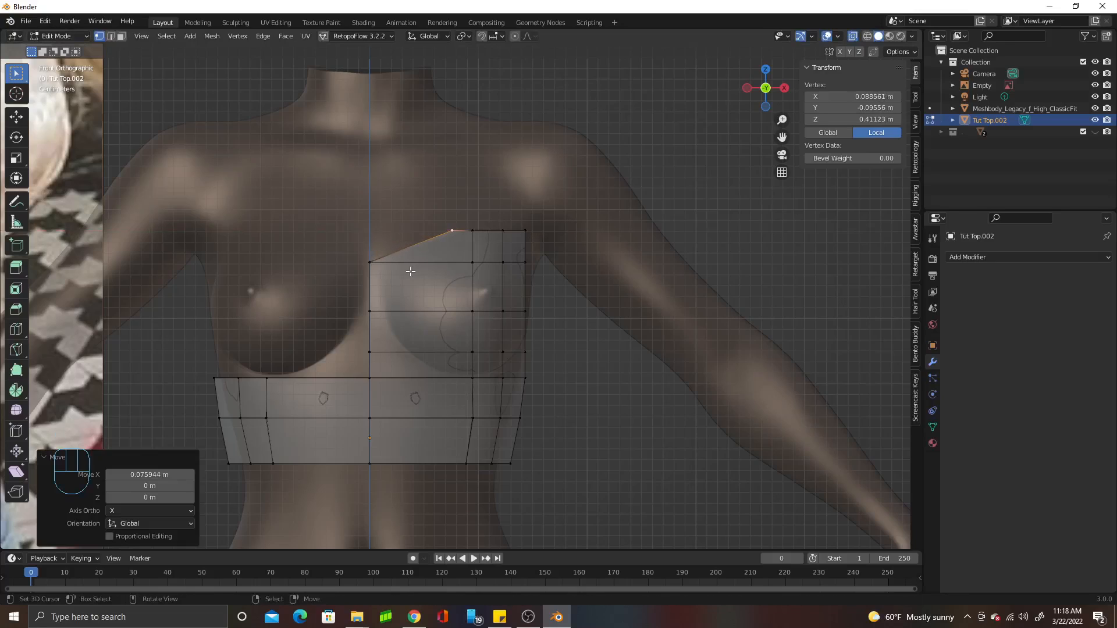
left_click(373, 264)
key("g")
key("x")
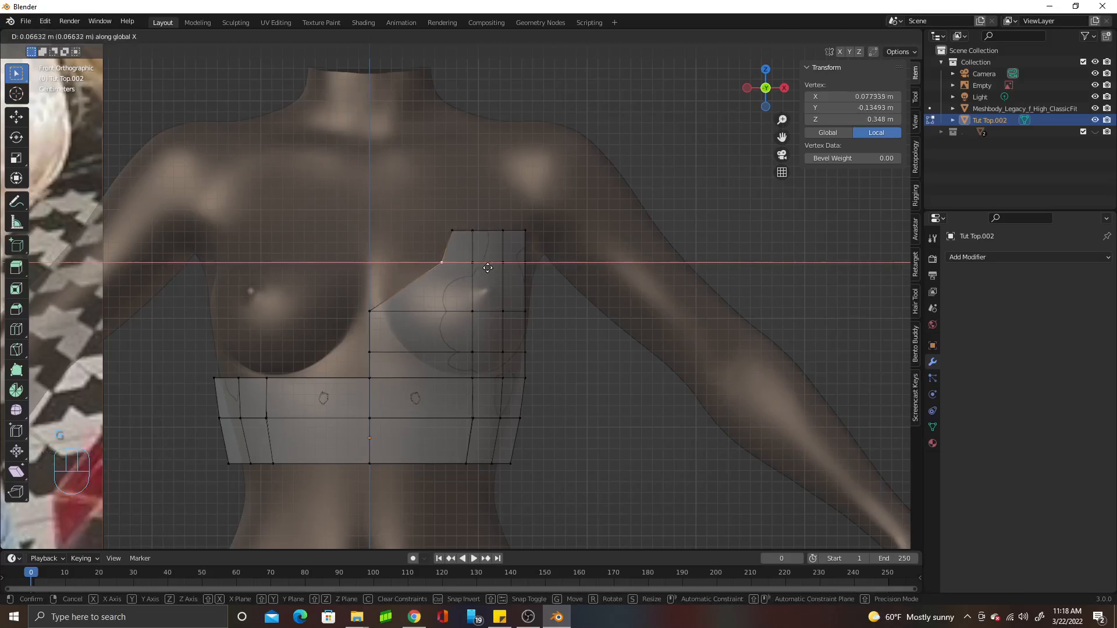
left_click(489, 268)
Move the two lower inner-edge vertices of the cup panel about 0.055 m and 0.025 m along X to slope the neckline
left_click(374, 319)
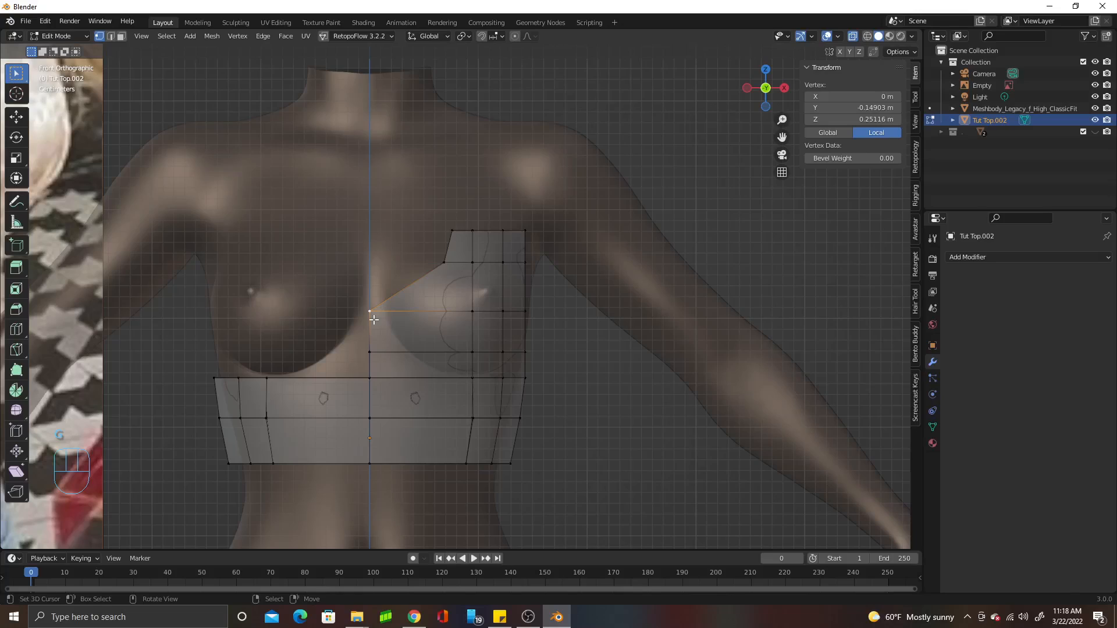
key("g")
key("x")
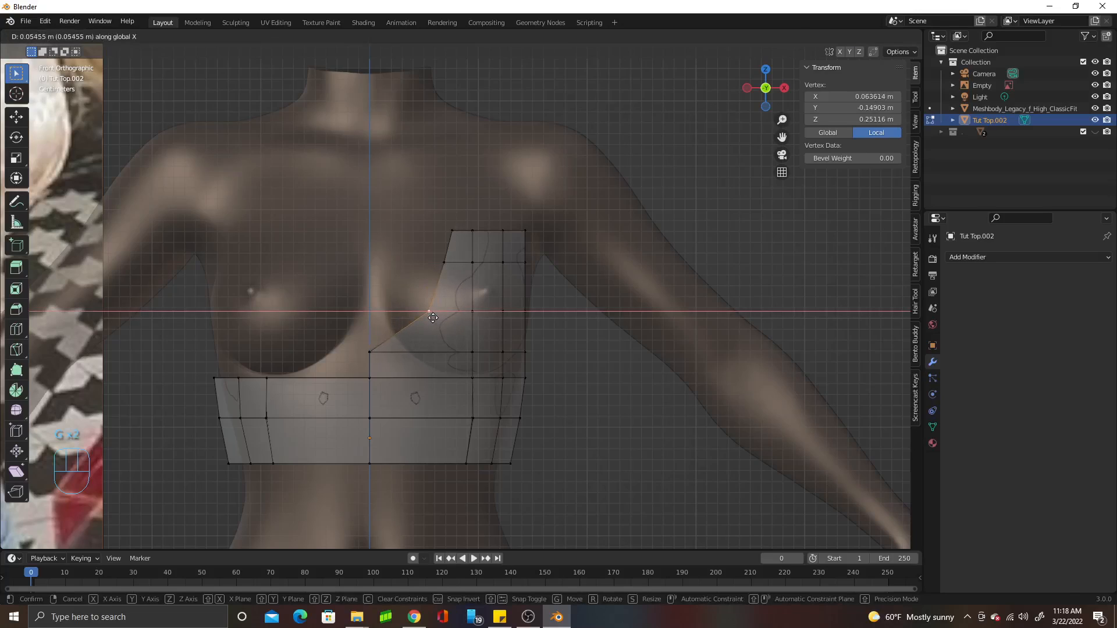
left_click(433, 318)
left_click(367, 351)
key("g")
key("x")
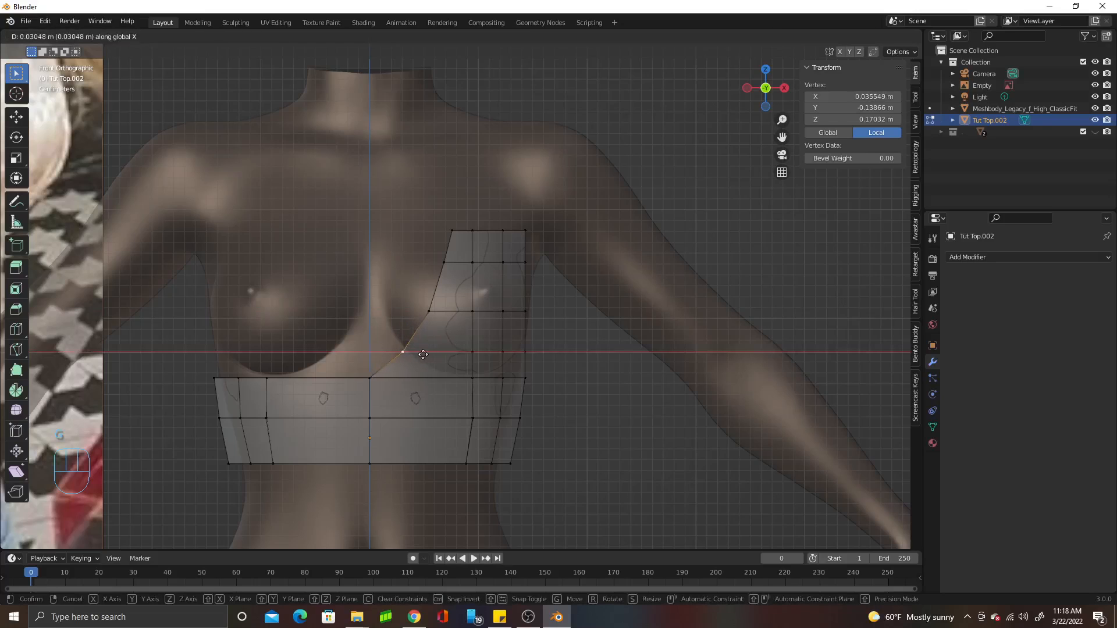
left_click(419, 354)
Pull the two outer vertices of the cup panel's top edge forward about 0.035 m and 0.043 m along Y
middle_click_drag(412, 349, 416, 256)
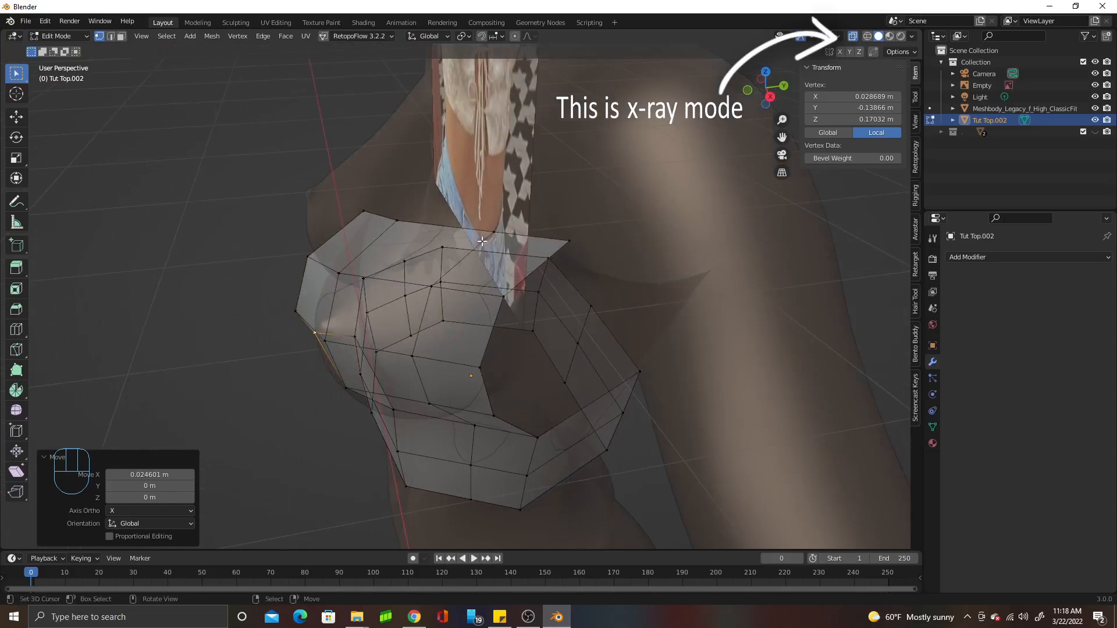
left_click(424, 249)
key("g")
left_click(419, 236)
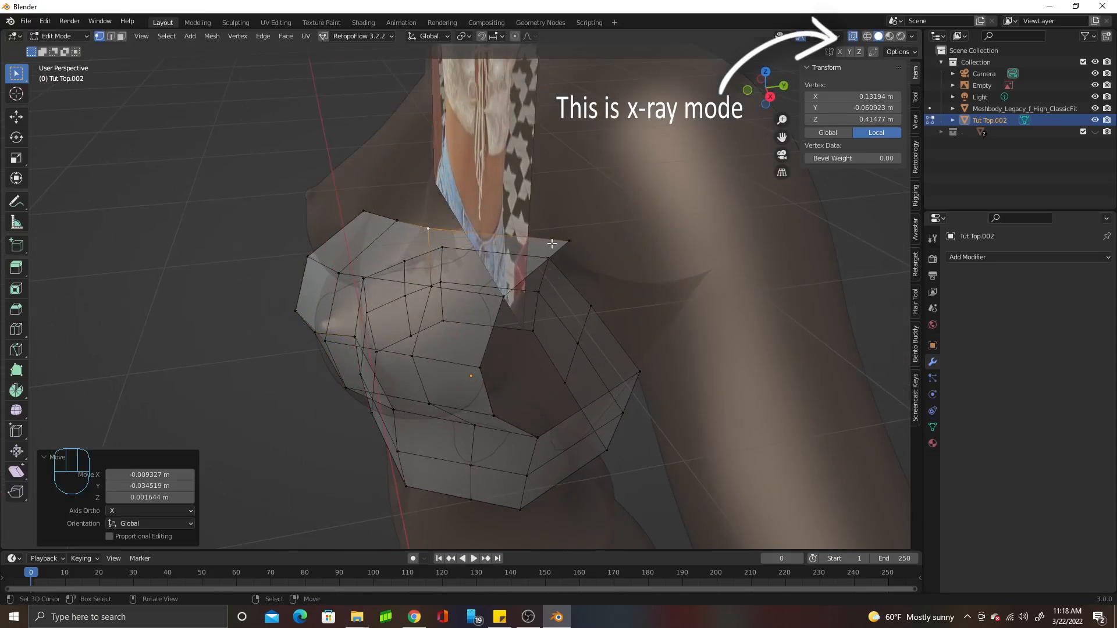
left_click(553, 244)
key("g")
left_click(475, 244)
middle_click_drag(475, 244, 413, 255)
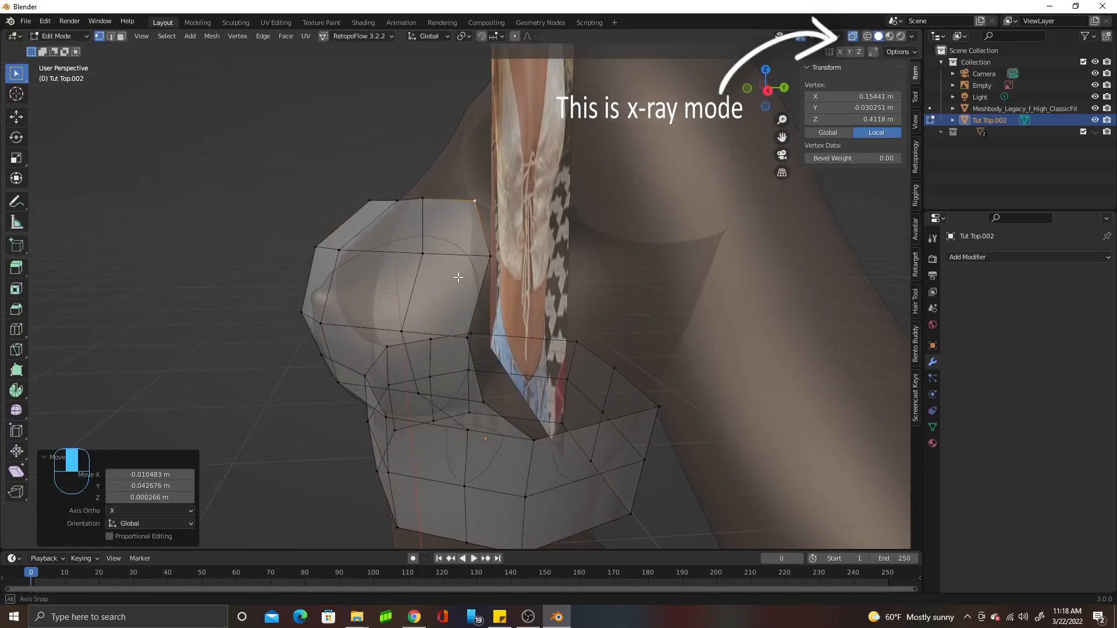
Reposition the two outer vertices in the row below the cup panel's top edge and turn off X-ray mode
left_click(411, 253)
key("g")
left_click(402, 256)
left_click(478, 260)
key("g")
left_click(462, 257)
left_click(855, 36)
Flatten the cup panel's top edges by scaling them to 0 along Z
middle_click_drag(512, 325, 537, 334)
left_click(477, 201)
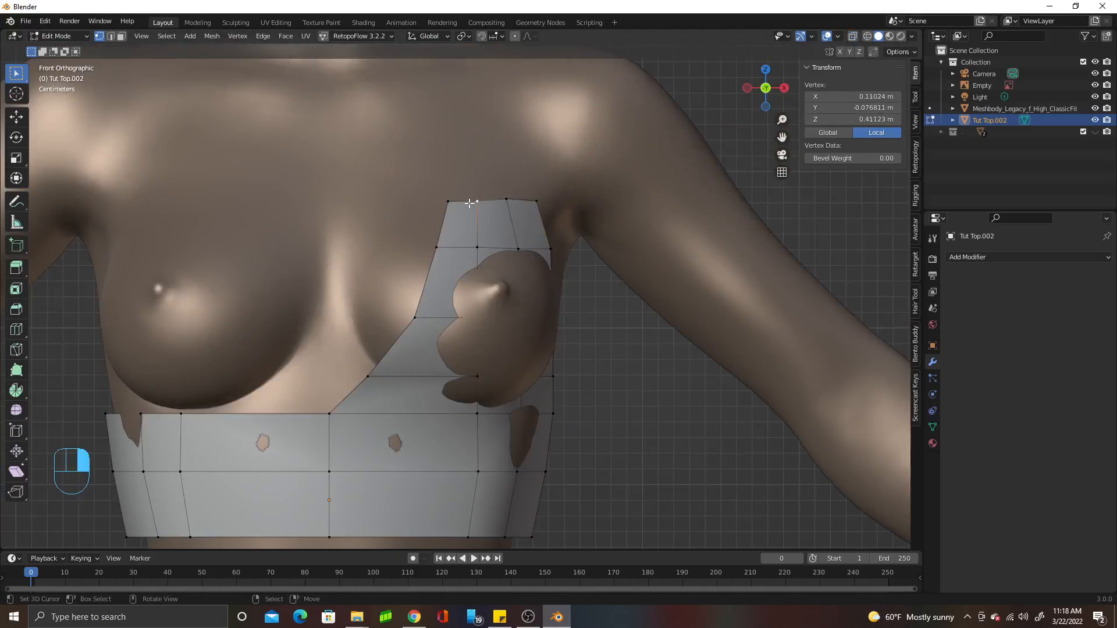
scroll(477, 201, "down", 1)
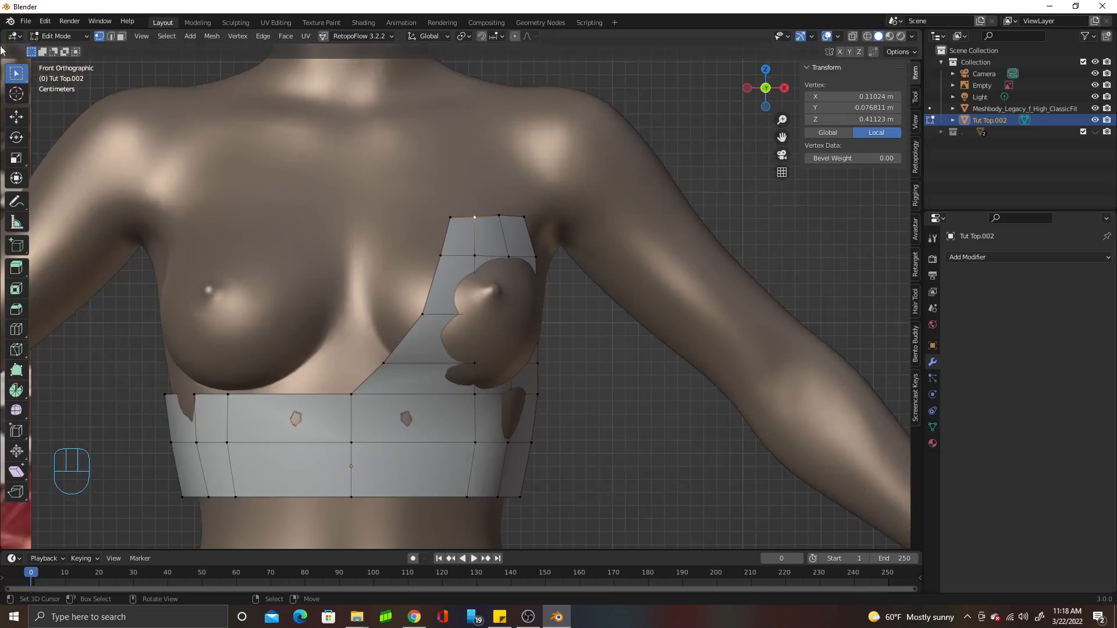
left_click(111, 36)
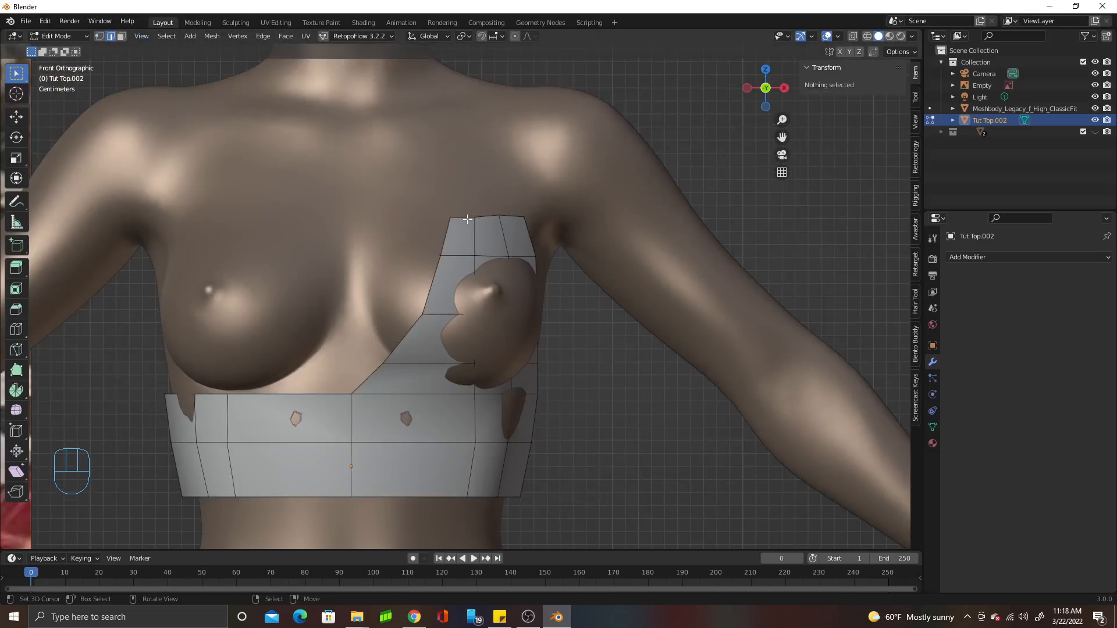
left_click(468, 219)
left_click(495, 217, "shift")
left_click(494, 217, "shift")
key("s")
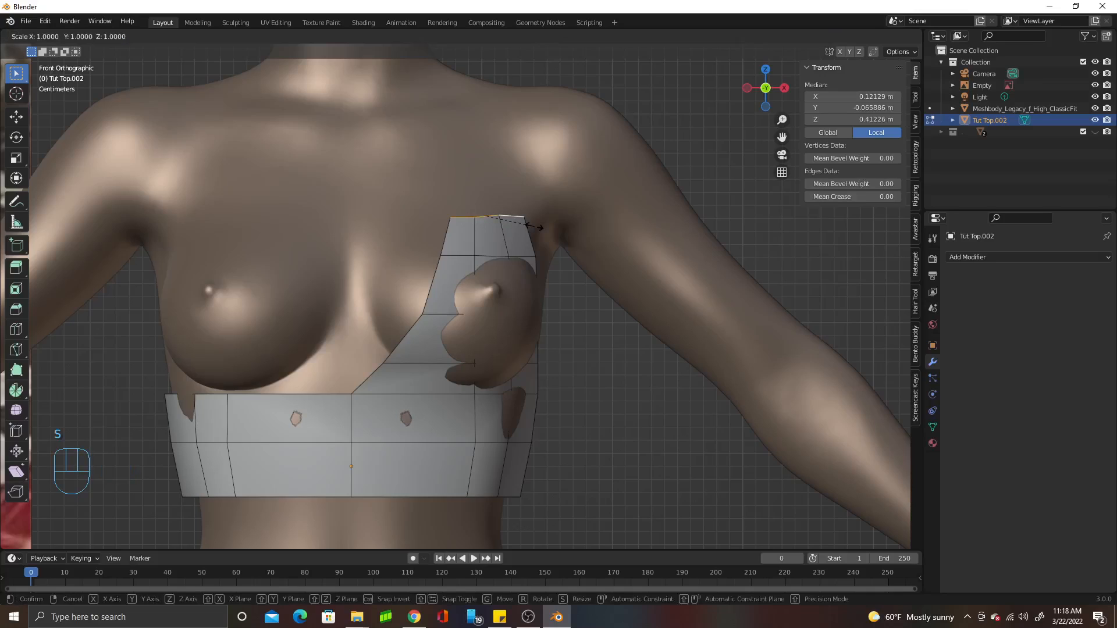
key("0")
key("z")
key("x")
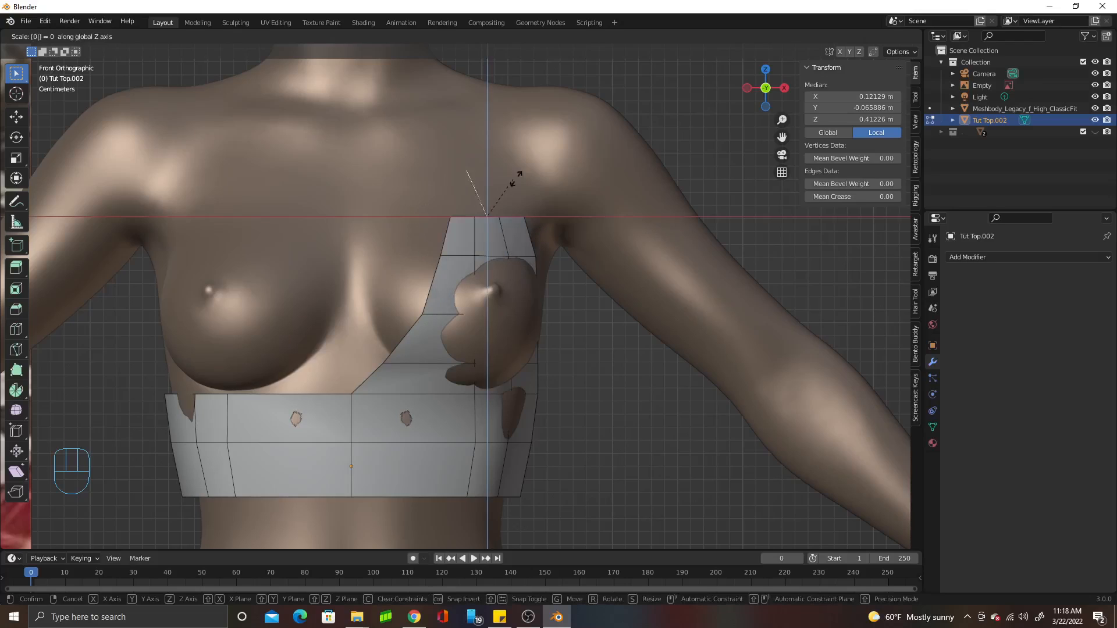
key("z")
key("Return")
Scale the cup panel's top edges uniformly to about 0.621 to narrow them toward the strap
middle_click_drag(529, 258, 569, 257)
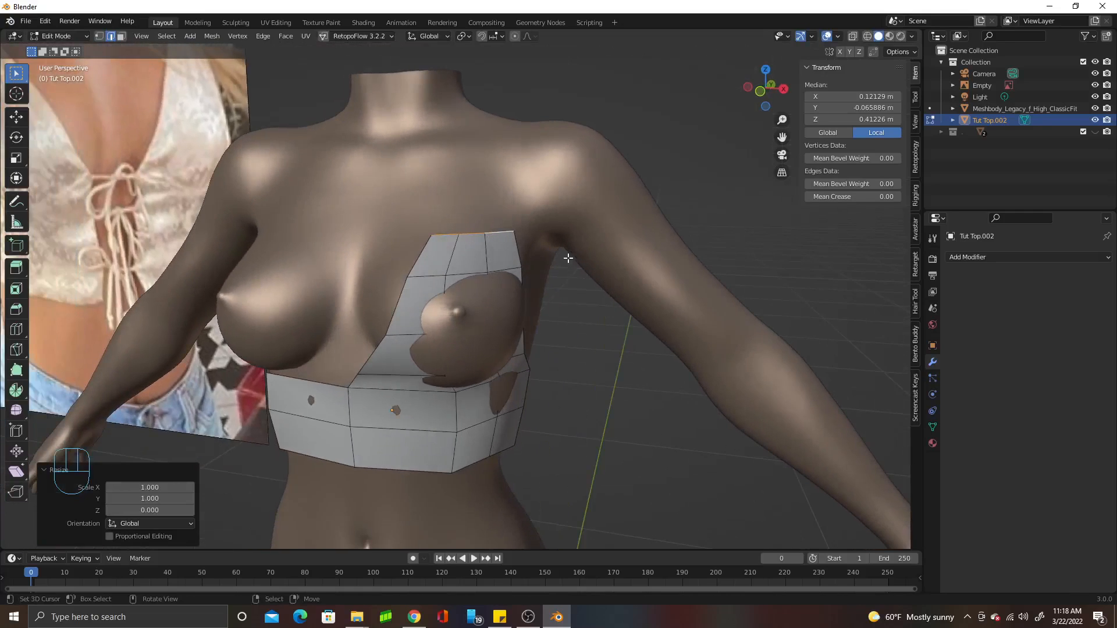
key("s")
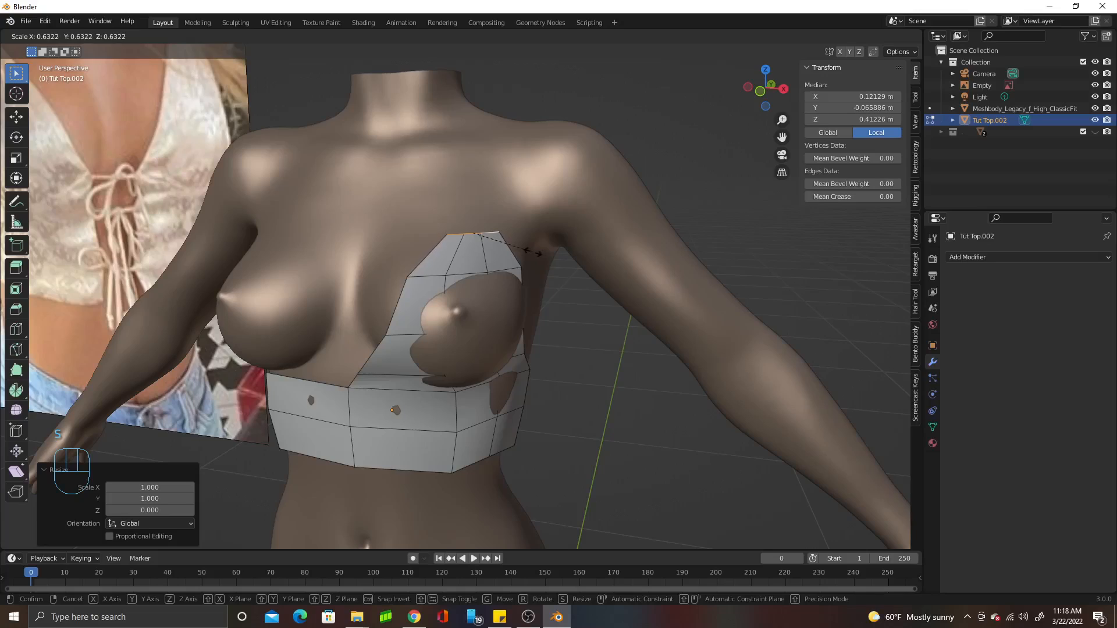
left_click(533, 252)
scroll(532, 250, "down", 2)
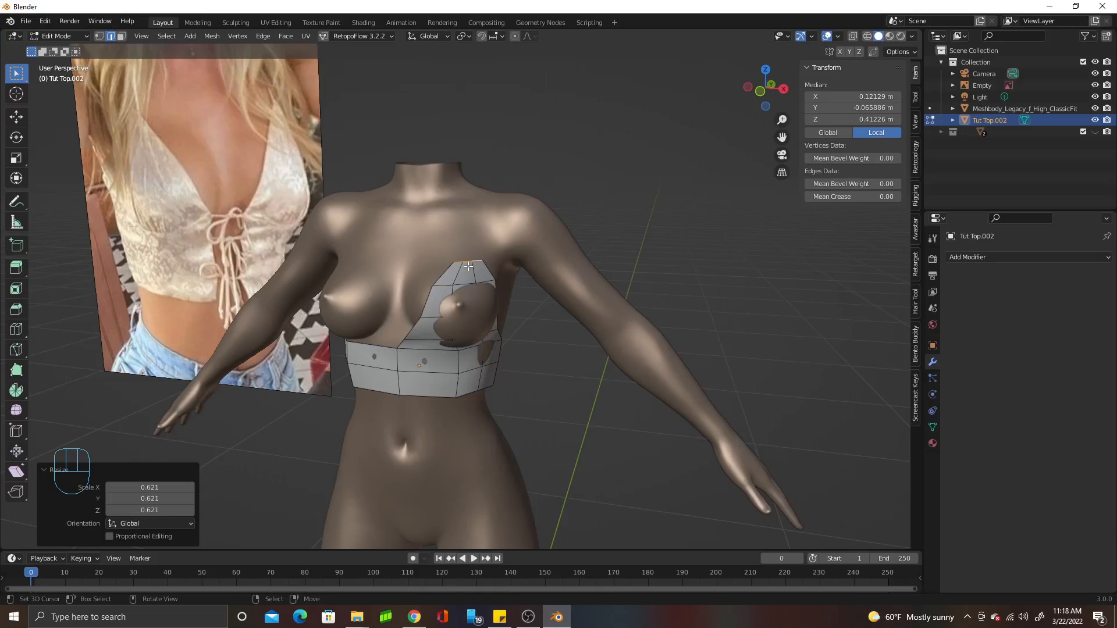
middle_click_drag(480, 256, 371, 312)
scroll(520, 240, "up", 5)
key("g")
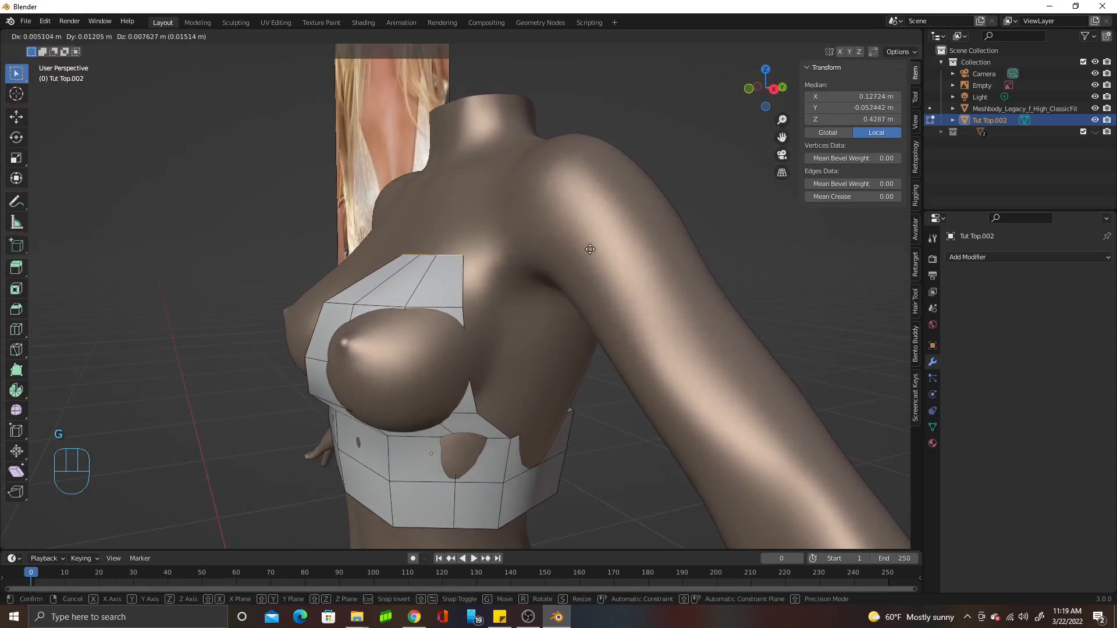
left_click(591, 249)
Move the cup panel's top edges about 0.012 m along Y and 0.009 m up, and scale them to about 0.819
middle_click_drag(591, 250, 499, 262, "alt")
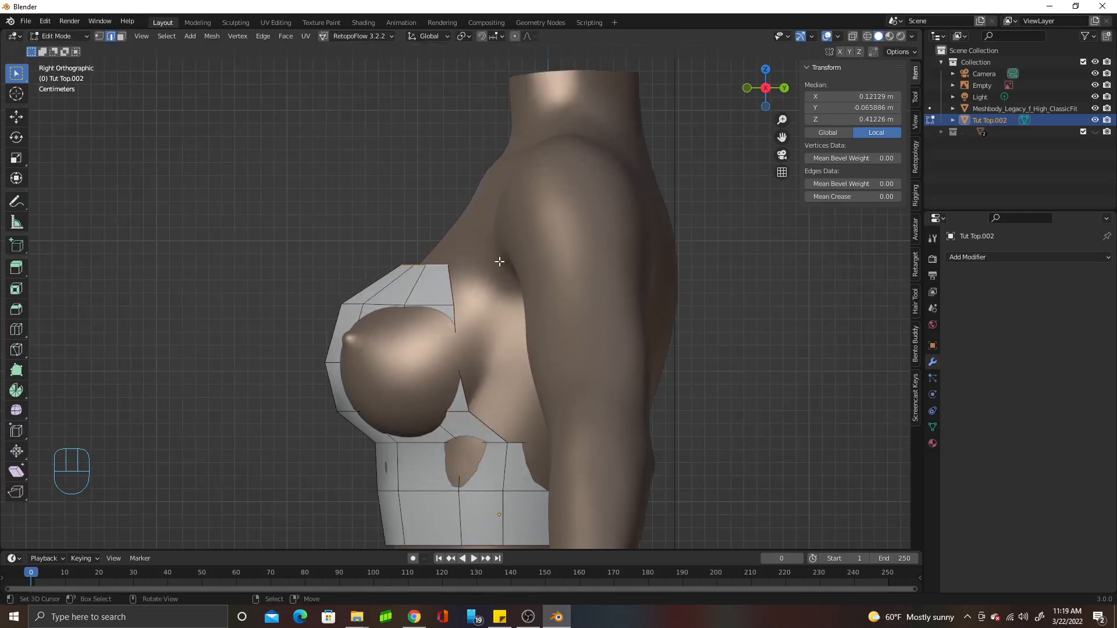
key("g")
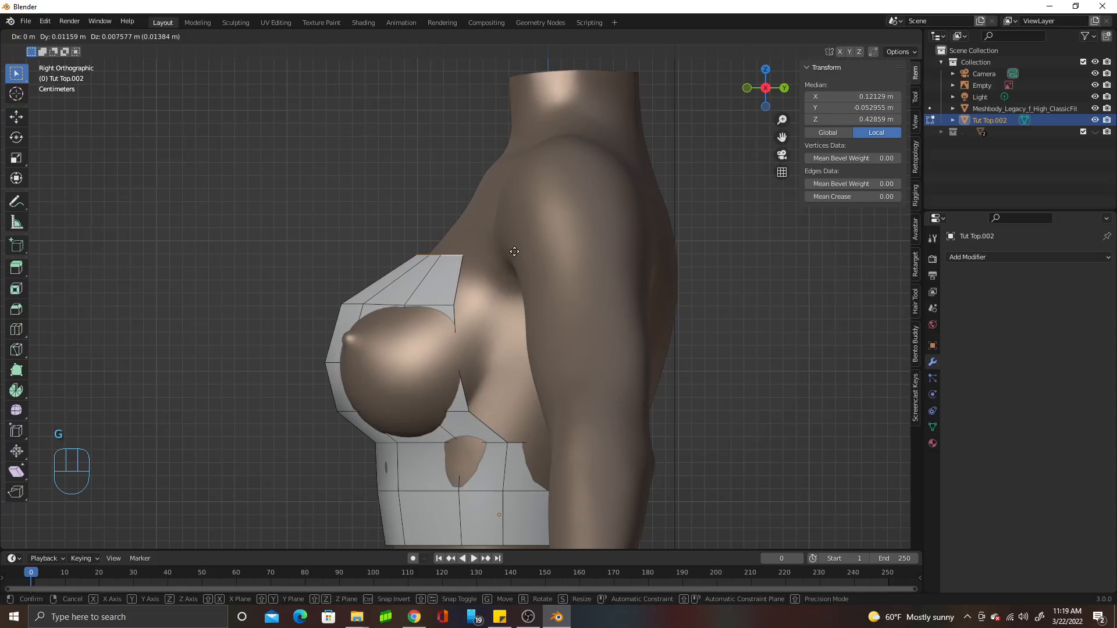
left_click(515, 251)
middle_click_drag(513, 250, 565, 281, "alt")
key("s")
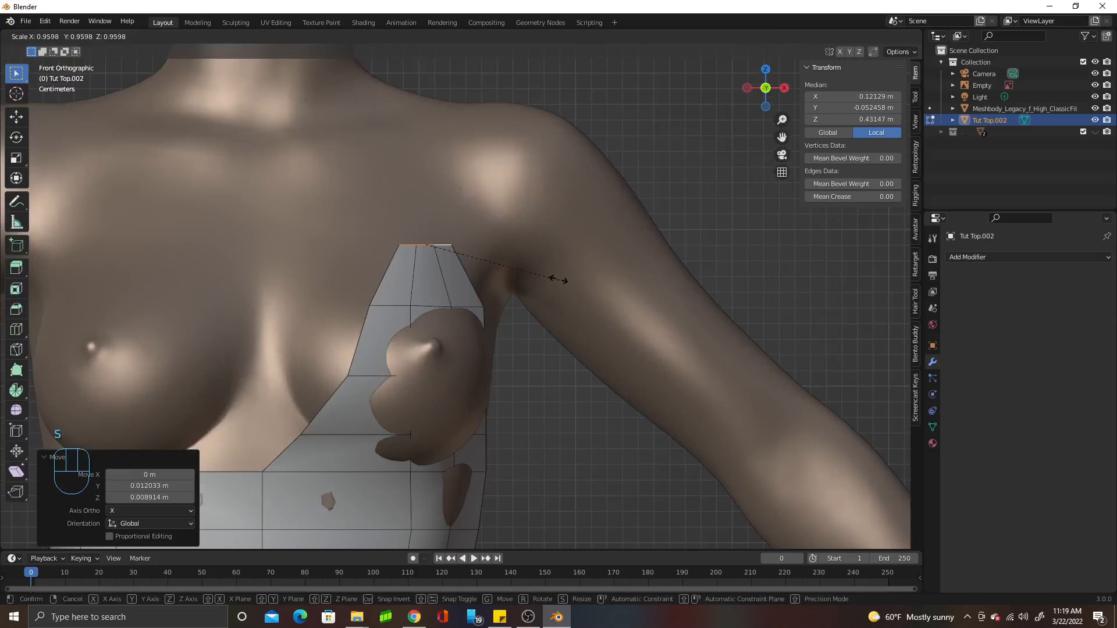
left_click(539, 276)
middle_click_drag(65, 194, 217, 281)
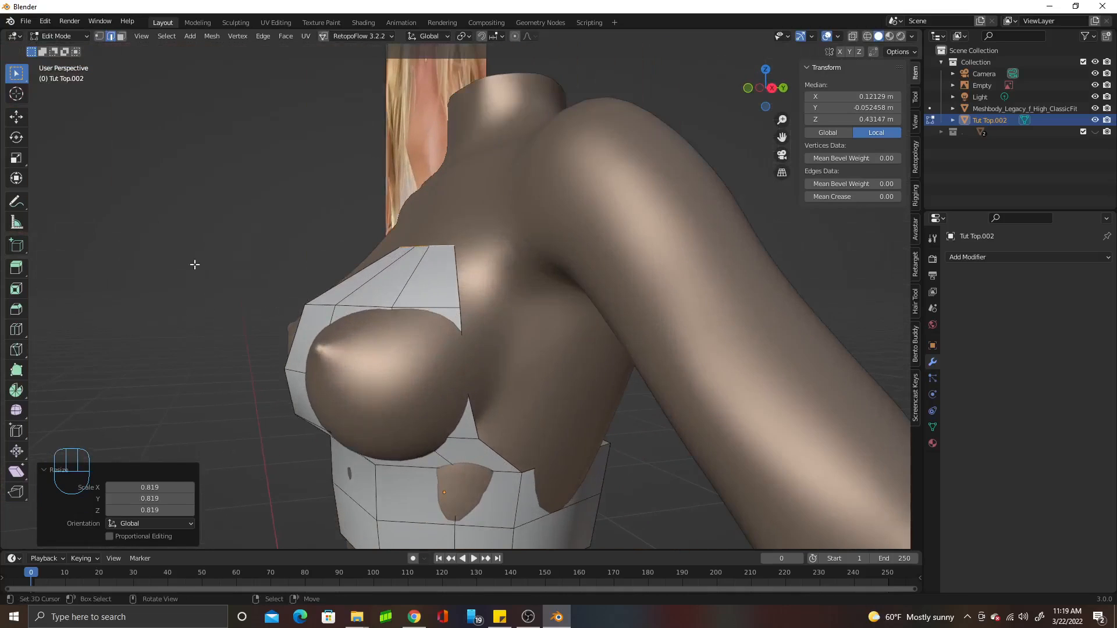
In vertex mode, move the cup panel's two inner middle-row vertices forward along Y, the first about 0.009 m and the second about 0.046 m
left_click(100, 36)
right_click(331, 378)
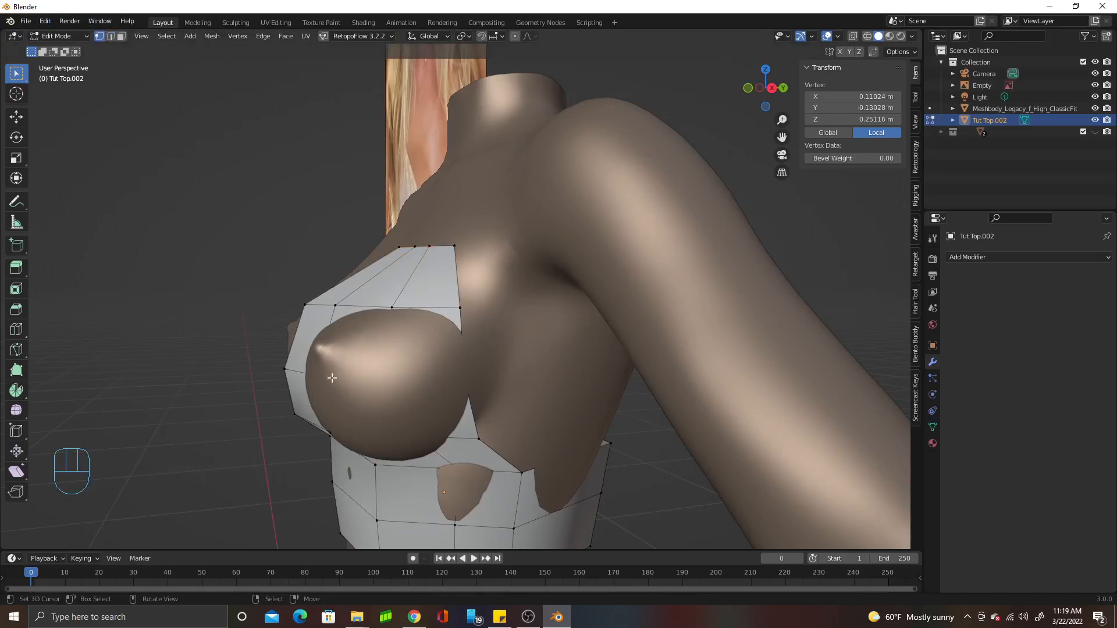
middle_click_drag(325, 378, 300, 372)
key("g")
key("y")
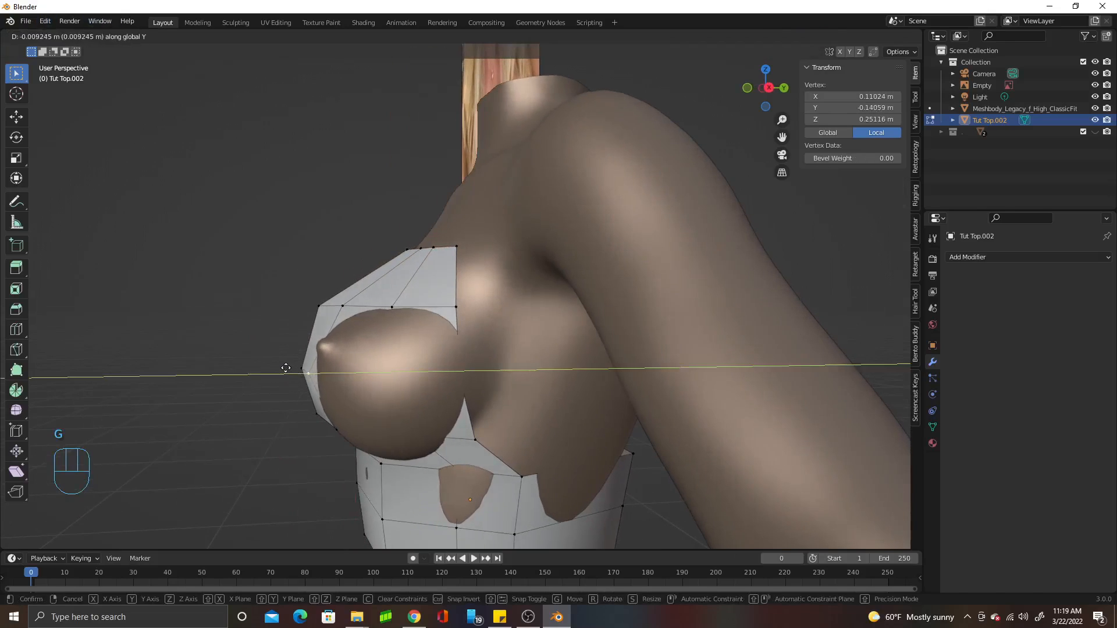
left_click(286, 368)
key("g")
key("y")
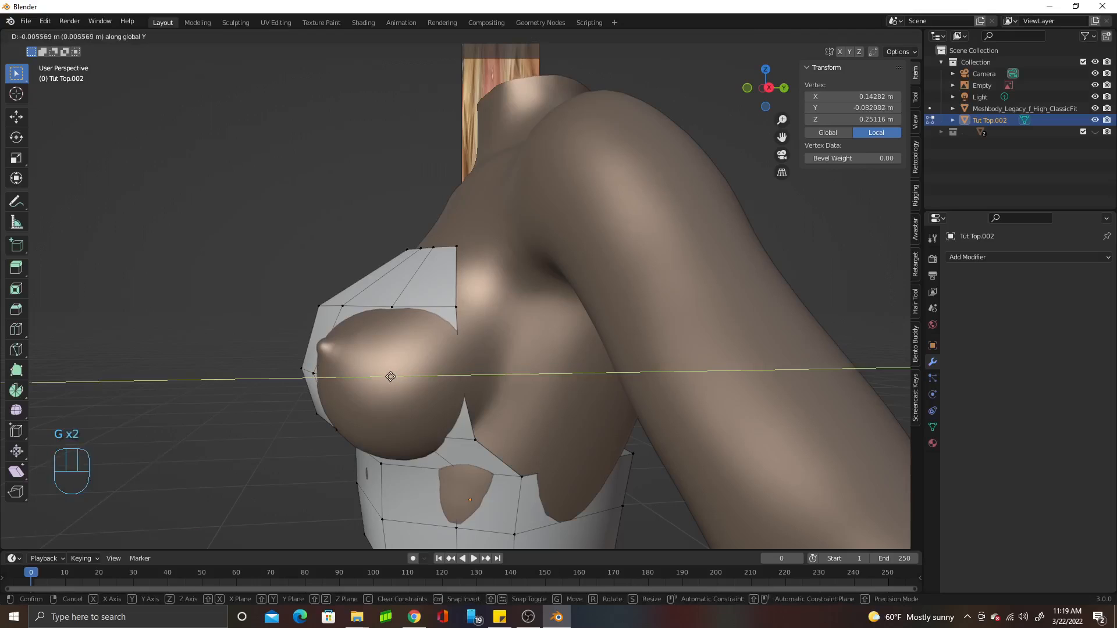
right_click(342, 378)
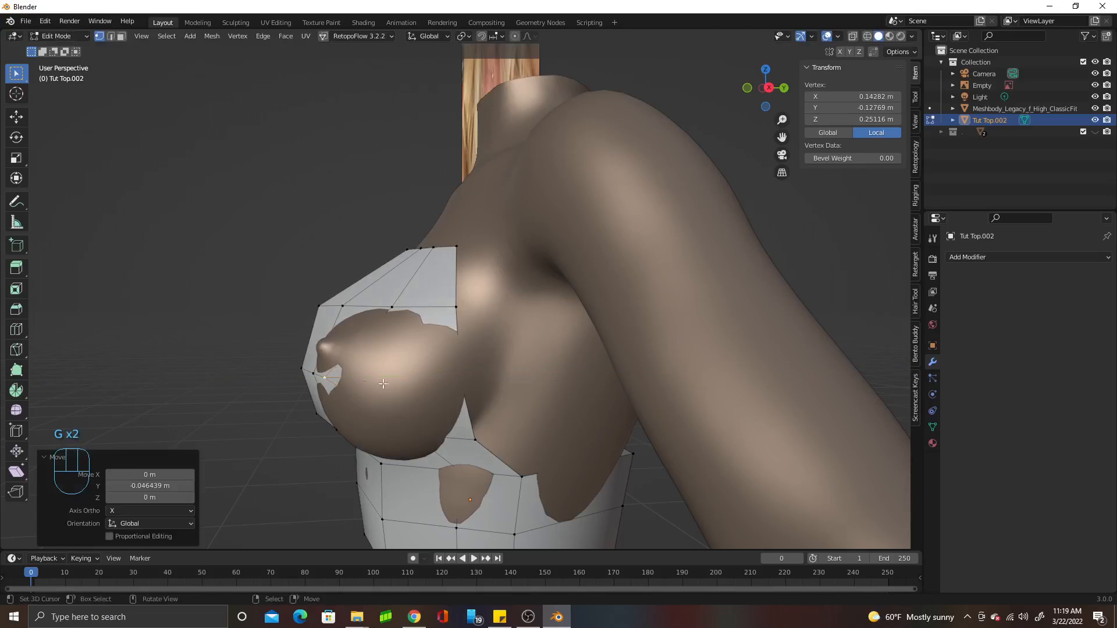
Move the middle row's outer edge vertex about 0.005 m outward along X, and its neighbour about 0.02 m outward along X
middle_click_drag(459, 376, 546, 389)
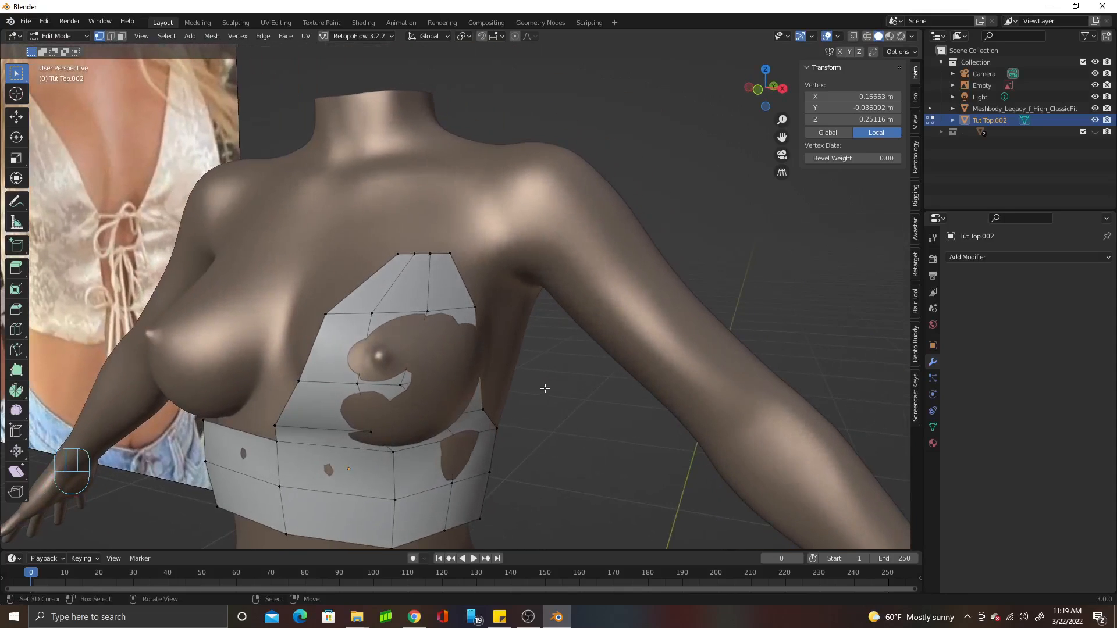
key("g")
key("x")
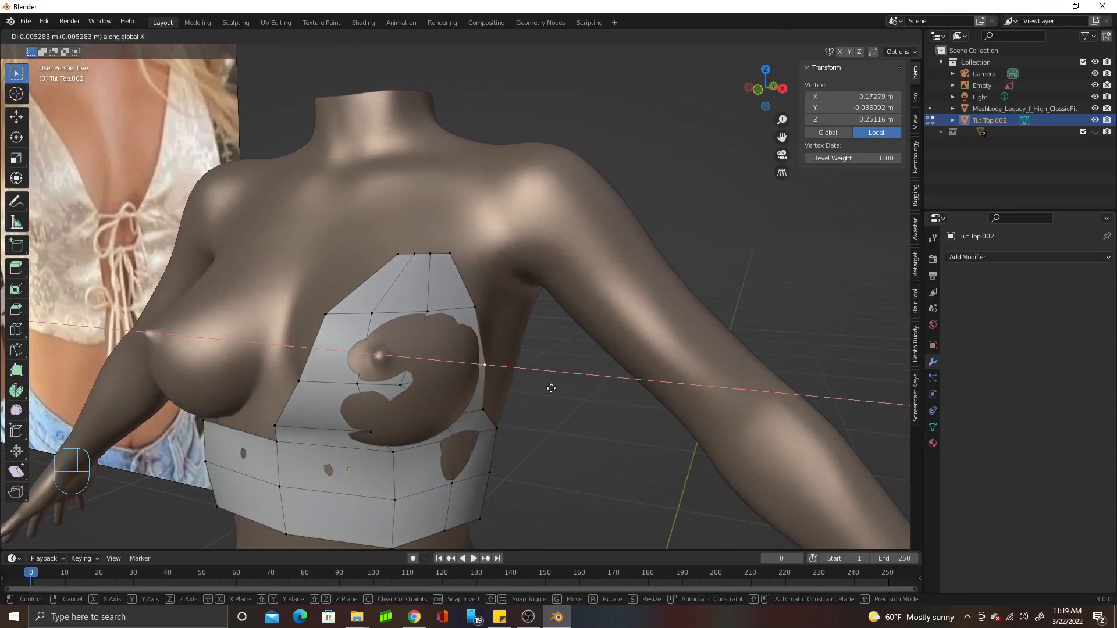
left_click(547, 387)
key("g")
key("x")
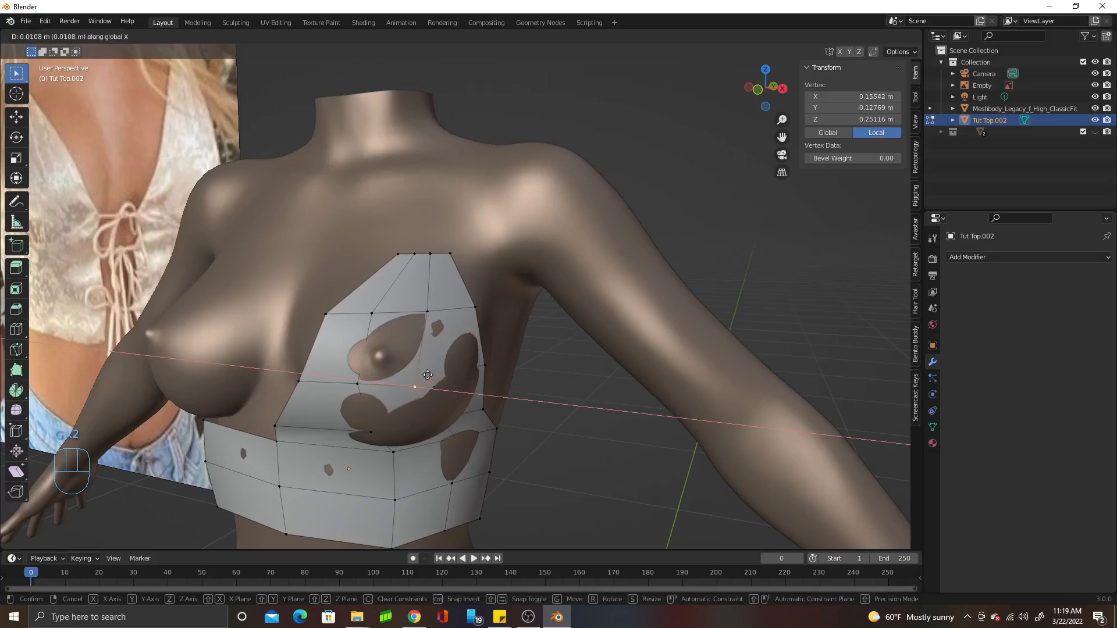
left_click(438, 376)
Move the middle-row vertex beside the outer edge about 0.026 m back along Y
middle_click_drag(437, 375, 373, 365)
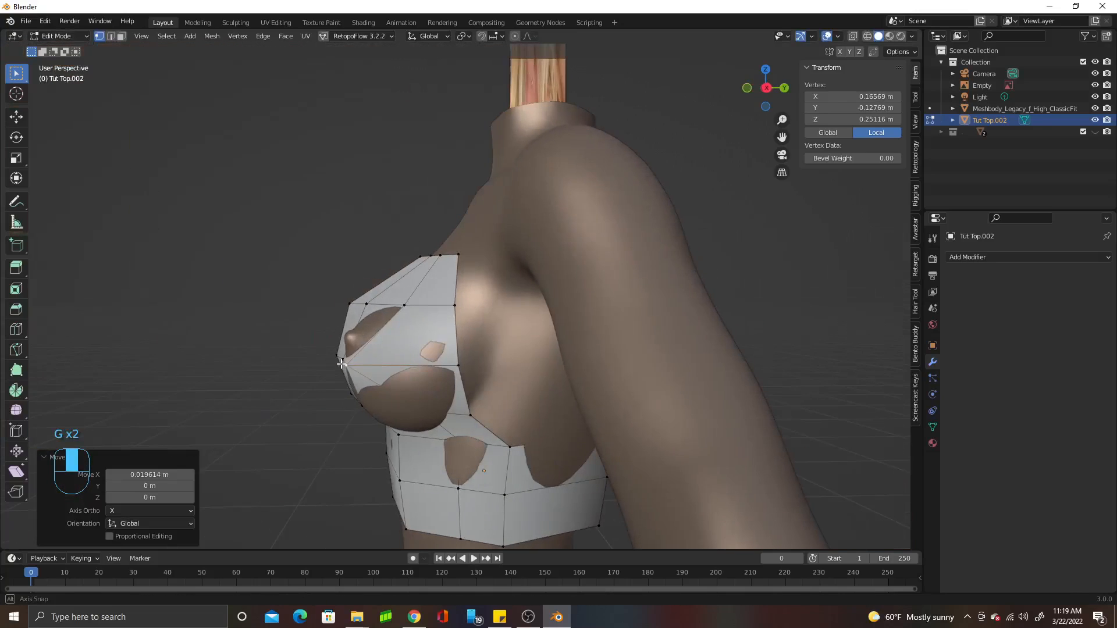
key("g")
key("y")
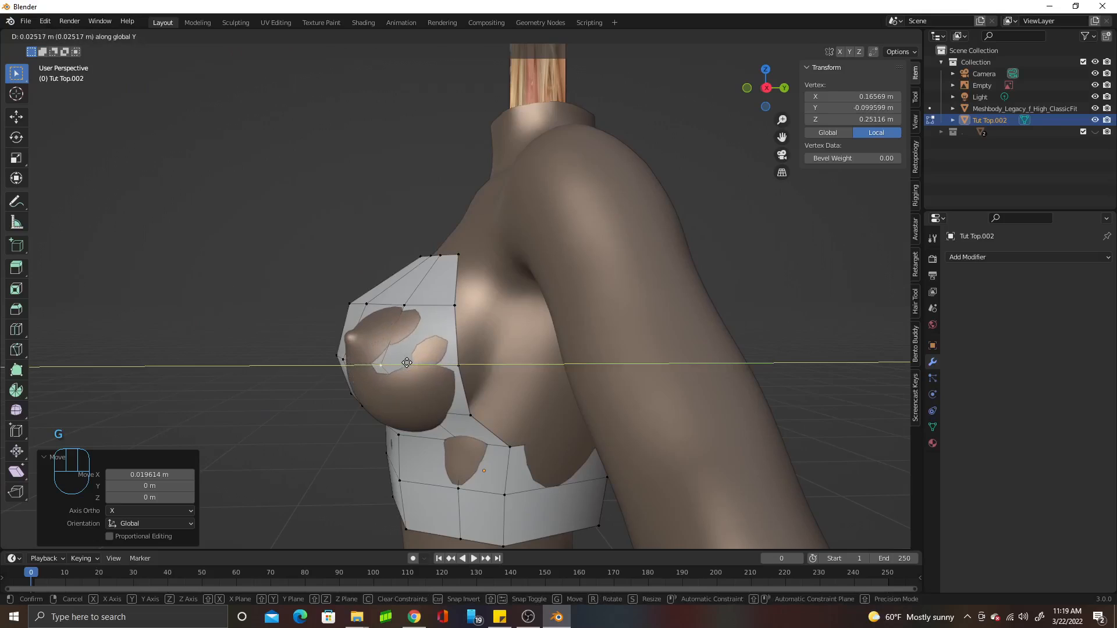
left_click(404, 365)
In front view, shift the middle row's inner interior vertex outward toward the centre of the breast
middle_click_drag(403, 366, 448, 365)
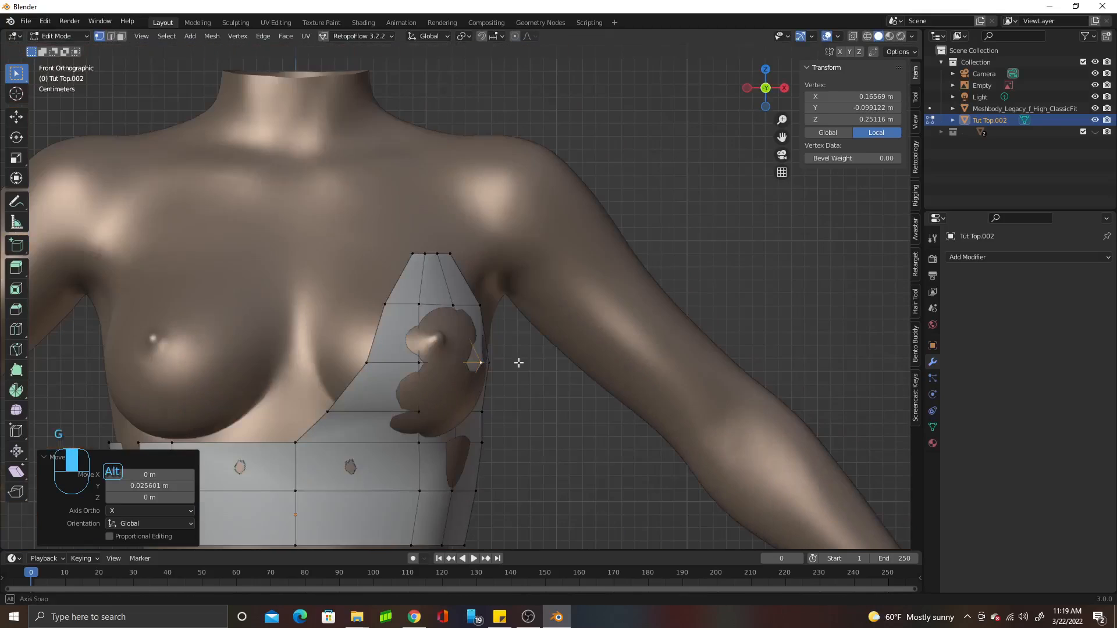
key("g")
left_click(435, 365)
Move the inner interior vertex of the row below the cup's top edge about 0.006 m outward, constrained to X
left_click(420, 303)
key("g")
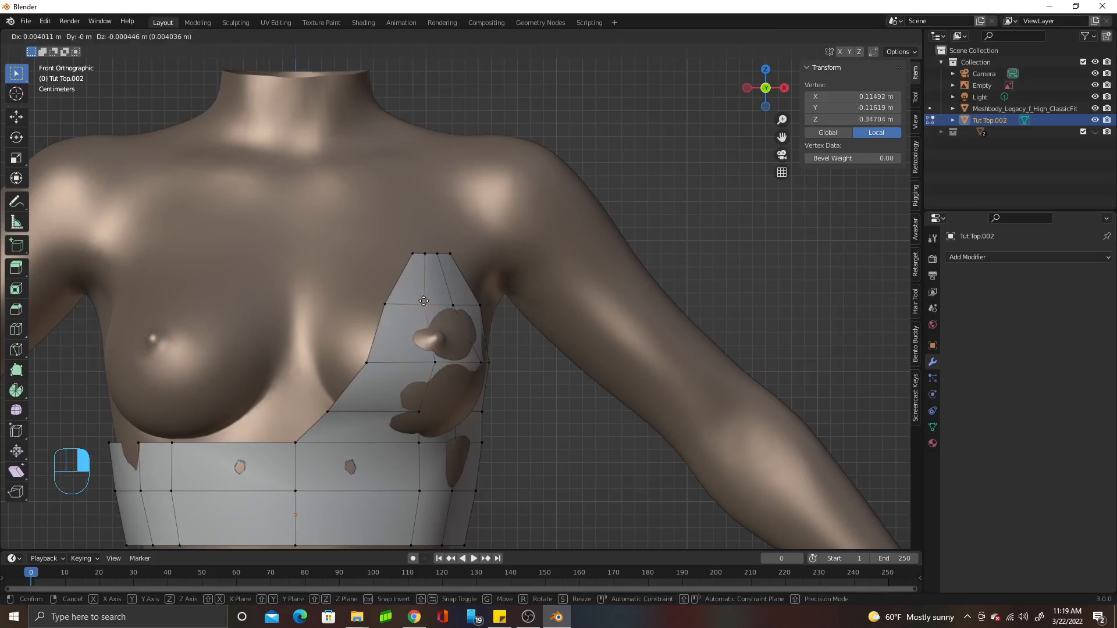
left_click(427, 301)
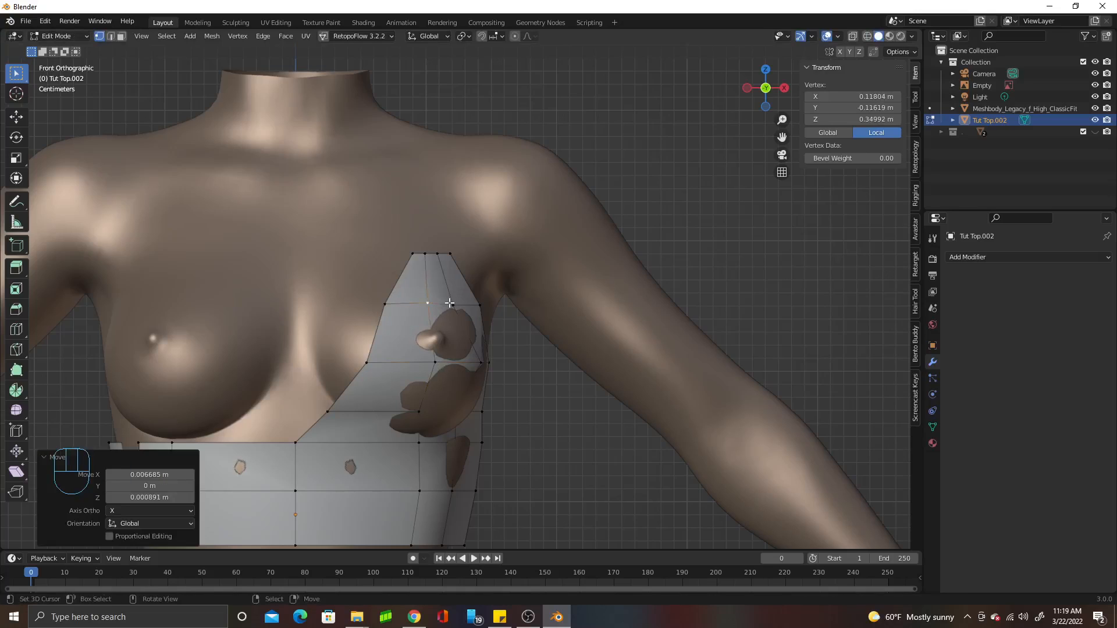
key("ctrl+z")
key("g")
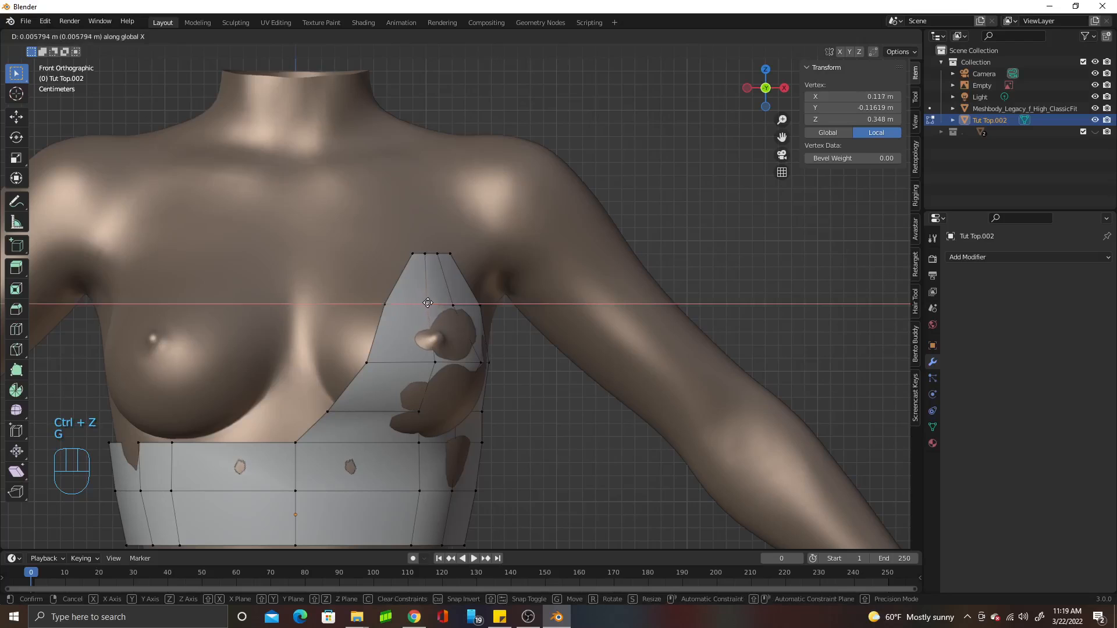
left_click(428, 303)
In side view, move the outer edge vertex of the upper row about 0.009 m forward along Y and 0.002 m up
left_click(453, 305)
mouse_move(483, 304)
middle_mouse_down()
mouse_move(459, 303)
mouse_move(468, 316)
middle_mouse_up()
key("g")
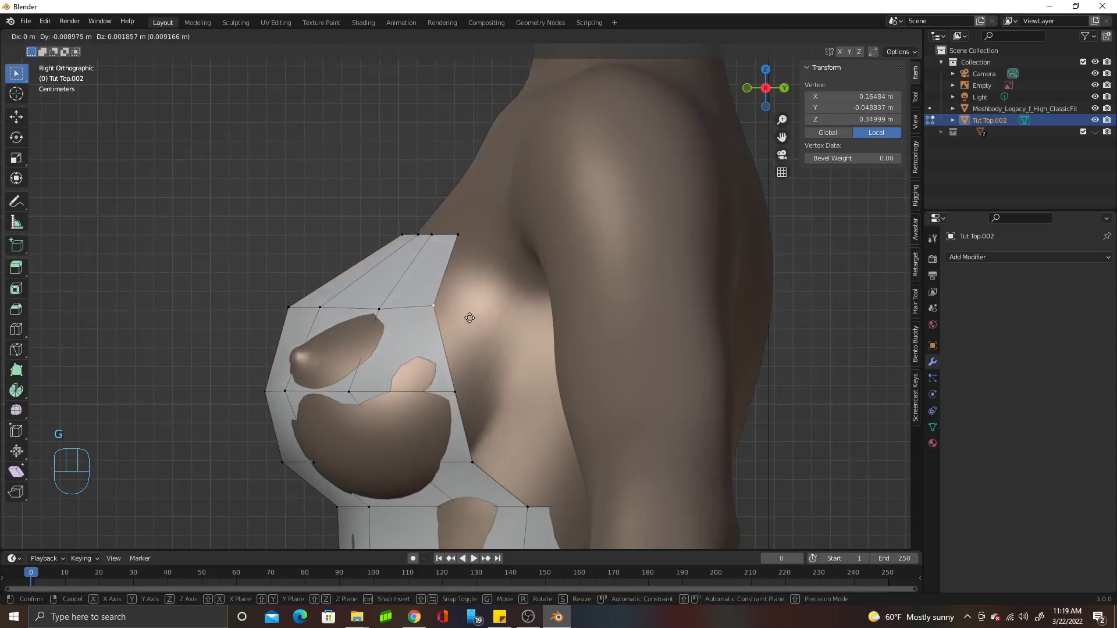
left_click(470, 318)
Using X-ray, move the outer interior vertex of the row above the band about 0.023 m forward along Y, and turn X-ray off
scroll(469, 318, "down", 3)
middle_click_drag(470, 317, 421, 386)
left_click(852, 36)
key("g")
key("y")
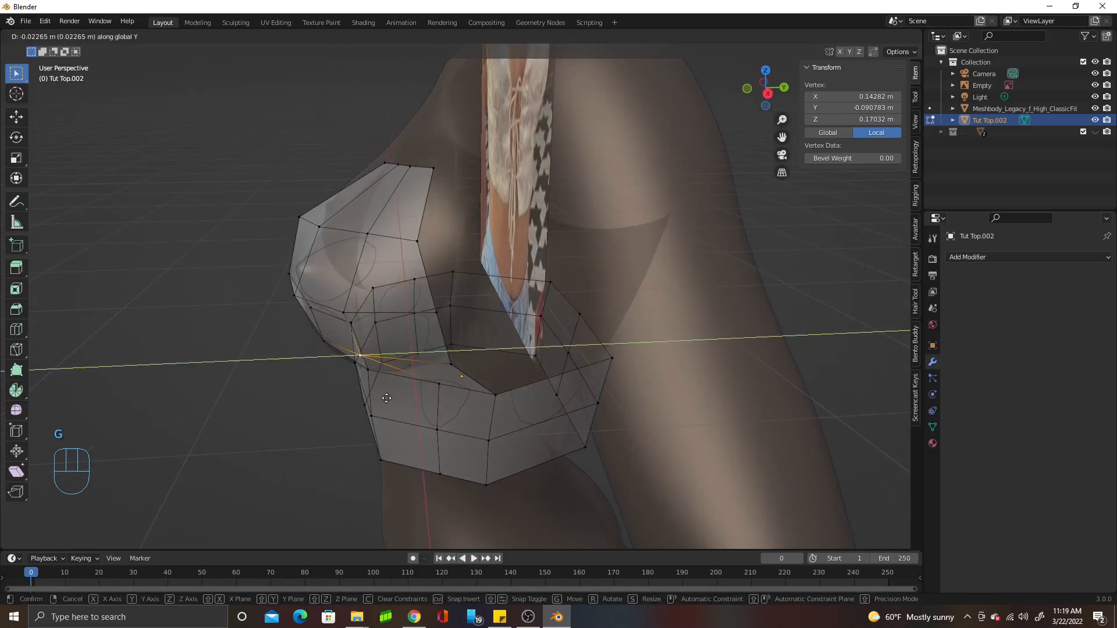
left_click(386, 397)
key("KP_1")
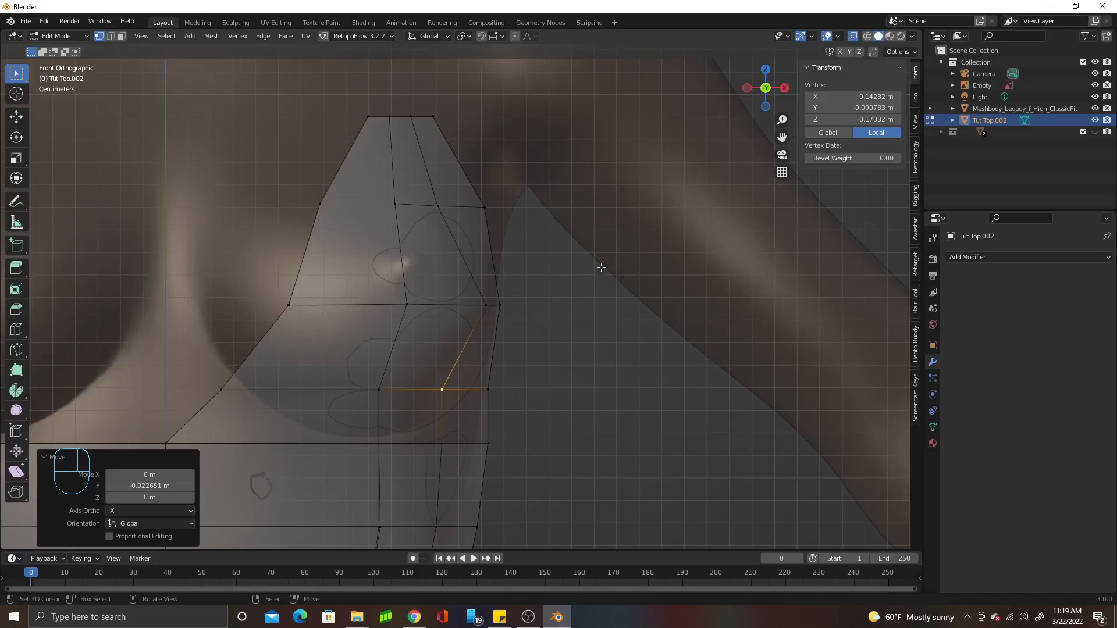
left_click(853, 36)
Move the same vertex above the band outward along X and about 0.007 m back along Y
middle_click_drag(524, 338, 457, 371)
key("g")
key("x")
left_click(423, 406)
key("g")
key("y")
left_click(378, 392)
In front view, nudge the vertices next to the outer edge in the middle and upper rows to even their spacing
mouse_move(375, 377)
middle_mouse_down()
mouse_move(379, 399)
mouse_move(391, 369)
middle_mouse_up()
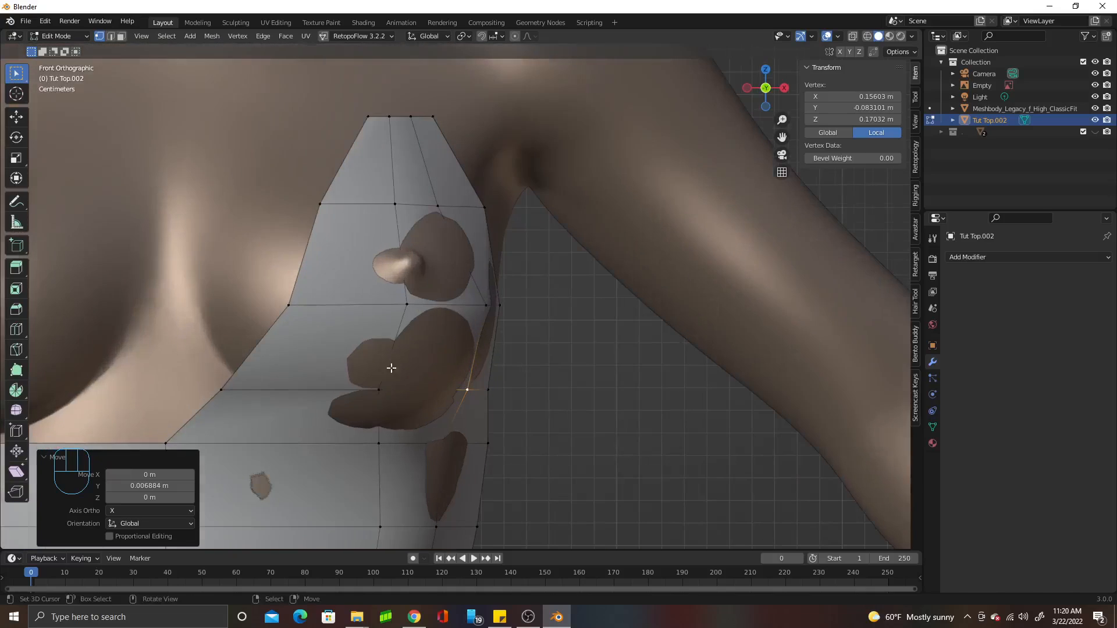
right_click_drag(473, 300, 468, 303)
left_click(468, 303)
right_click_drag(441, 205, 442, 228)
scroll(403, 365, "down", 1)
Nudge the inner interior vertex above the band outward, and move the upper row's neckline vertex about 0.007 m outward along X
right_click_drag(401, 371, 406, 375)
right_click_drag(345, 221, 357, 222)
scroll(299, 325, "down", 3)
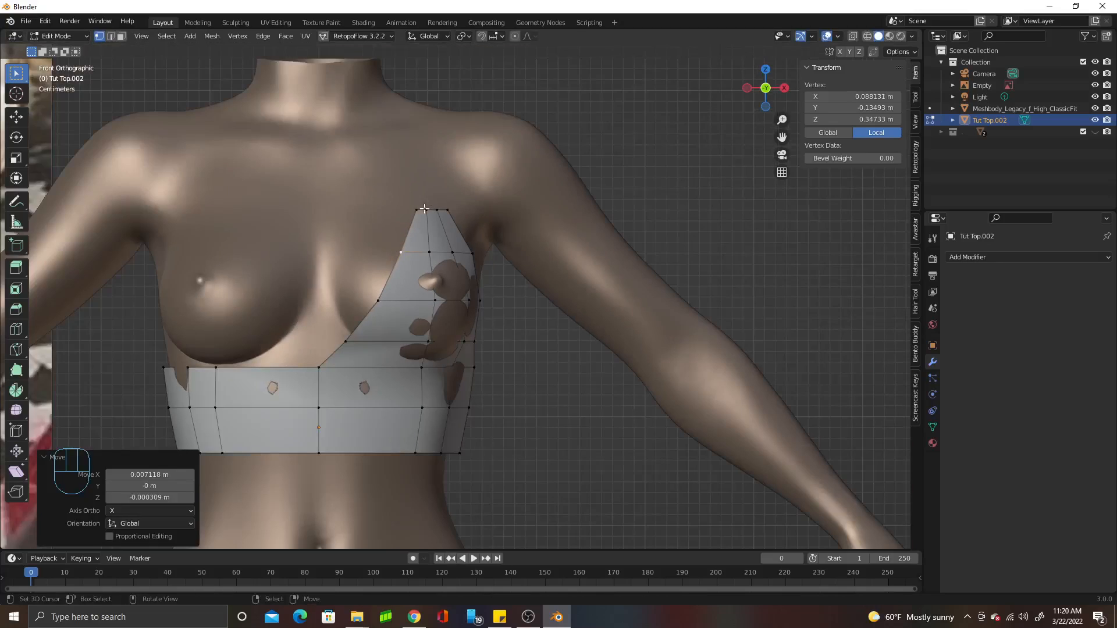
scroll(445, 302, "up", 1)
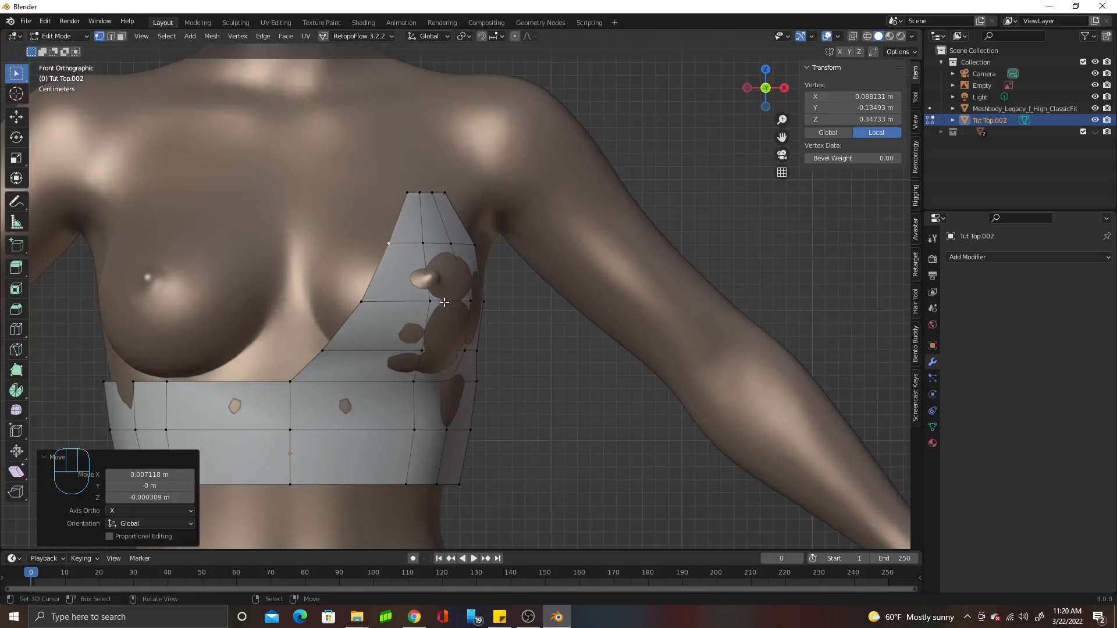
right_click_drag(431, 337, 425, 296)
scroll(425, 296, "down", 3)
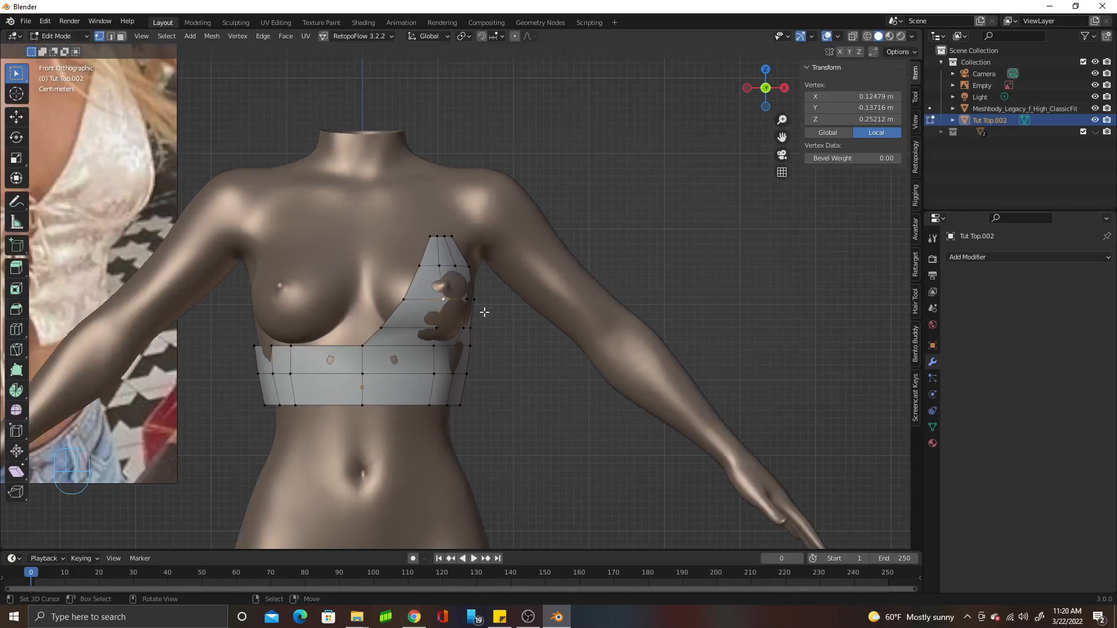
Return to Object Mode and add a Subdivision Surface modifier to the top
key("Tab")
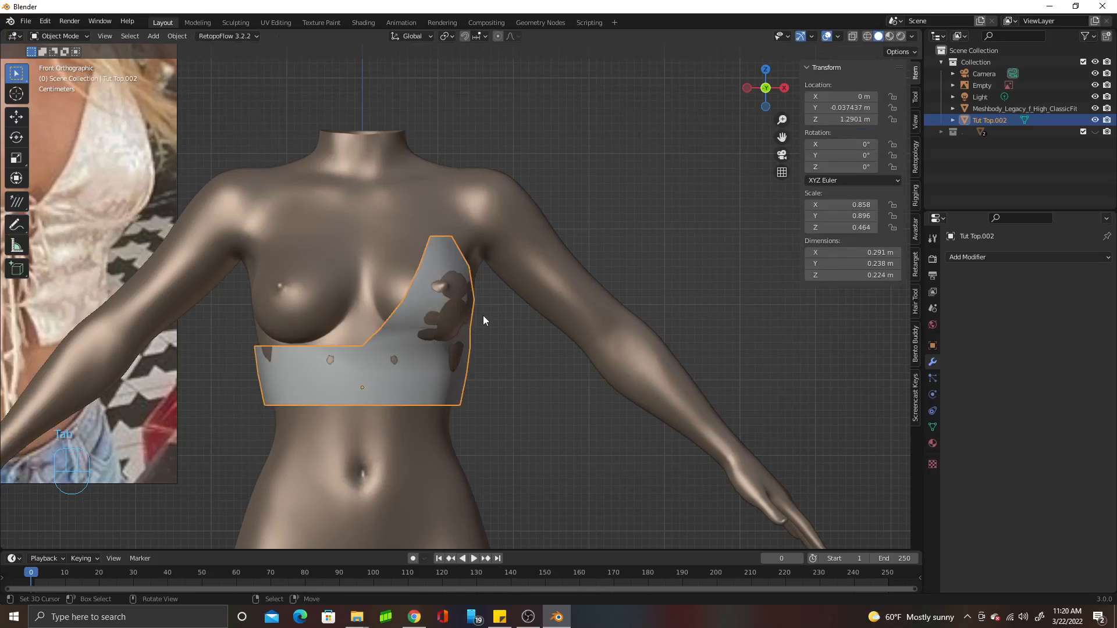
scroll(475, 314, "up", 2)
scroll(482, 316, "down", 2)
key("w")
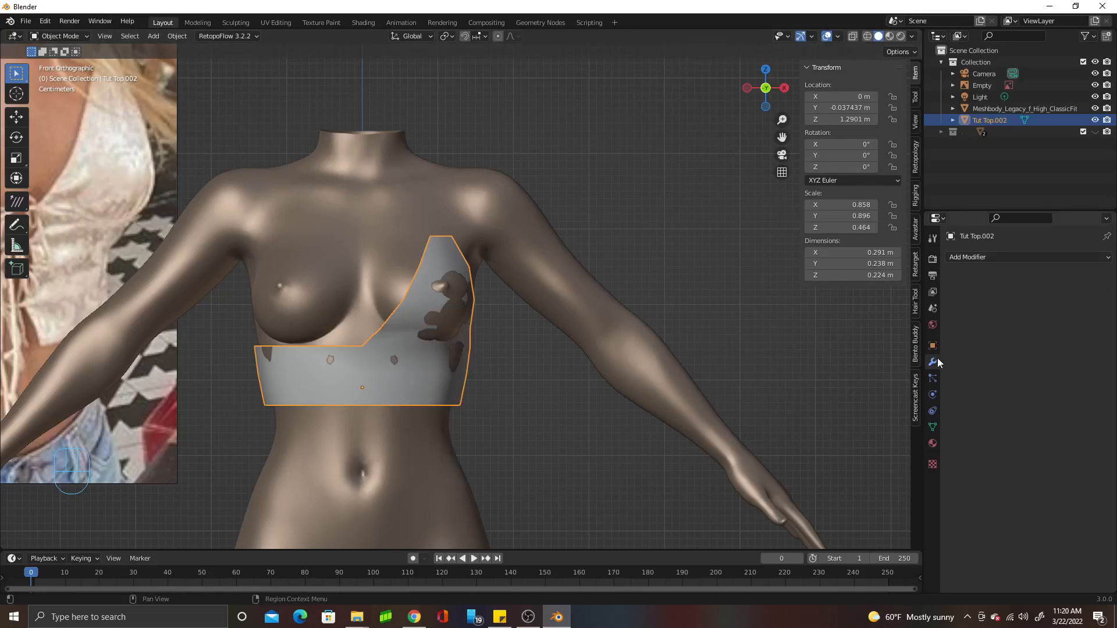
left_click(968, 258)
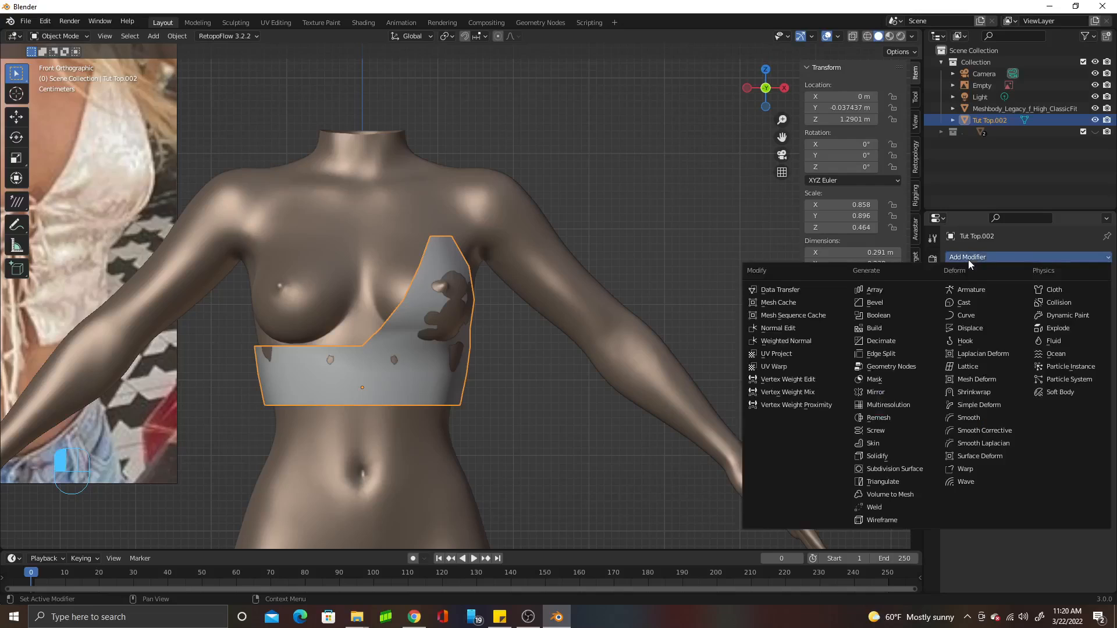
left_click(895, 469)
scroll(557, 356, "up", 2)
scroll(558, 356, "down", 2)
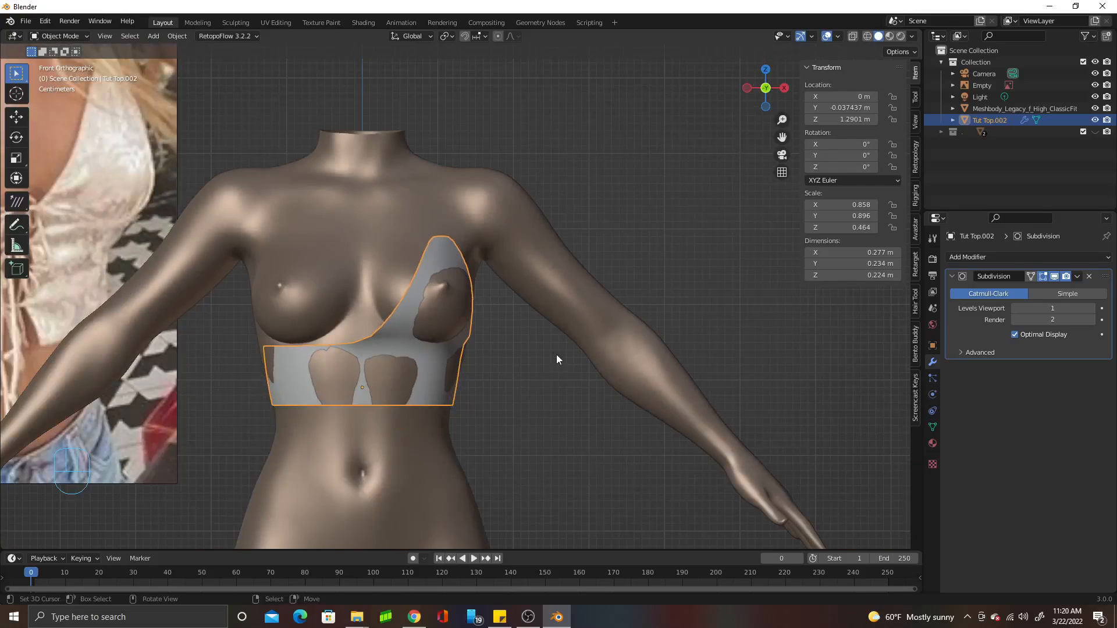
Select the whole mesh in Edit Mode and symmetrize it from +X to -X to create the second cup
key("Tab")
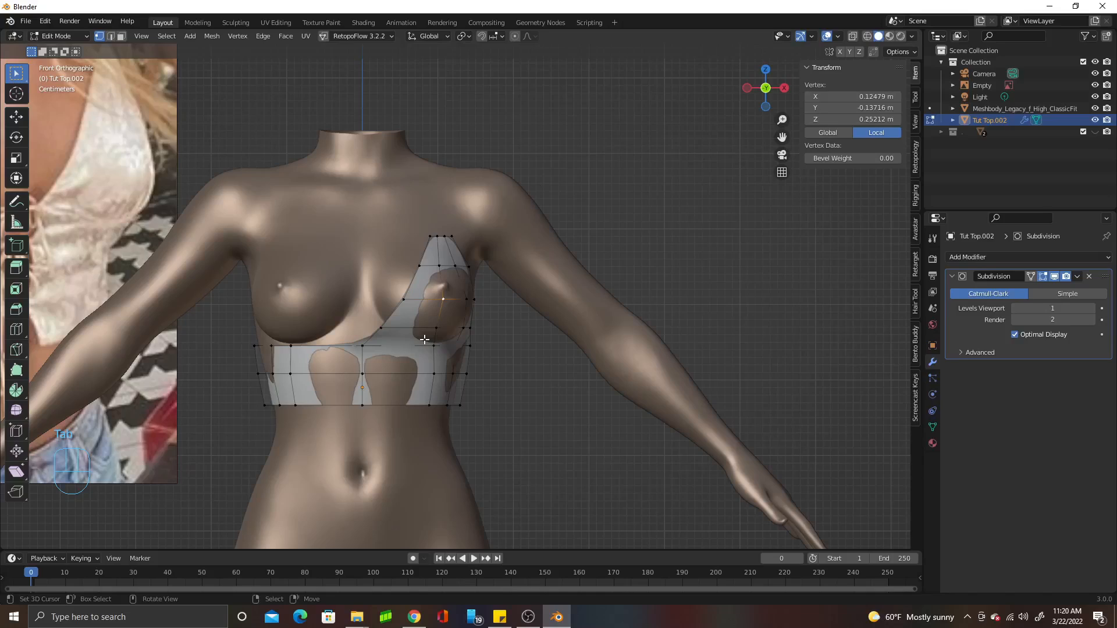
key("a")
key("space")
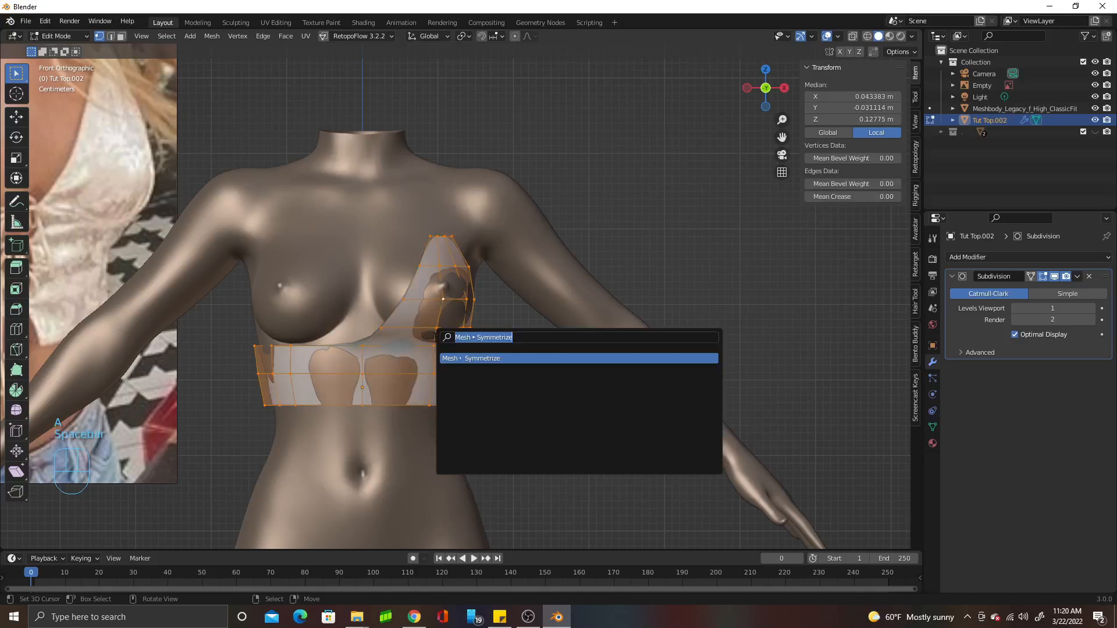
left_click(536, 359)
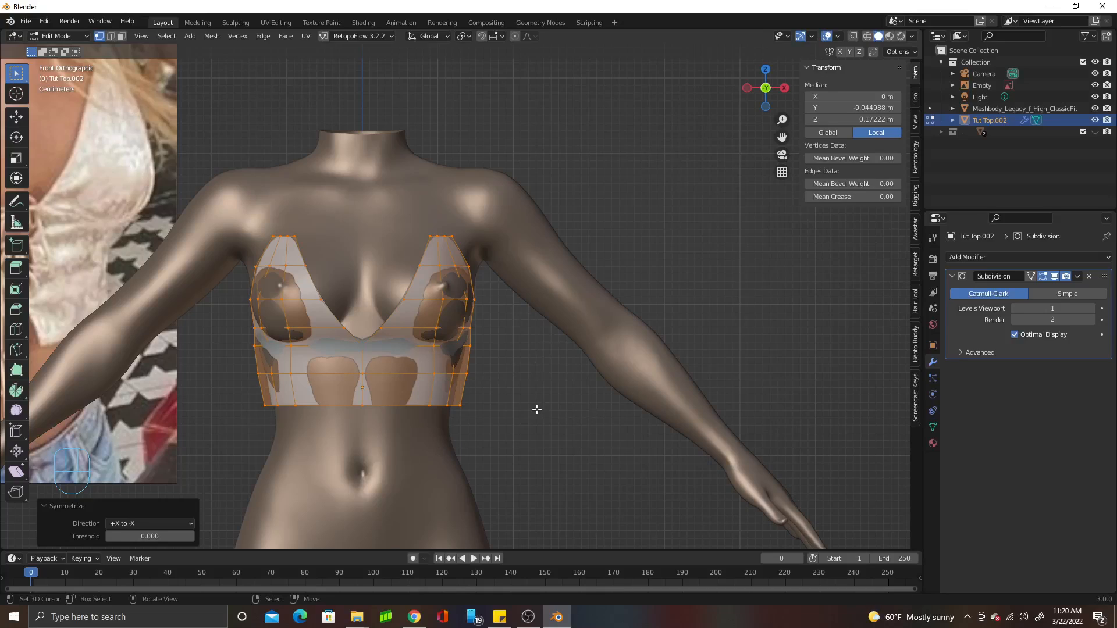
key("space")
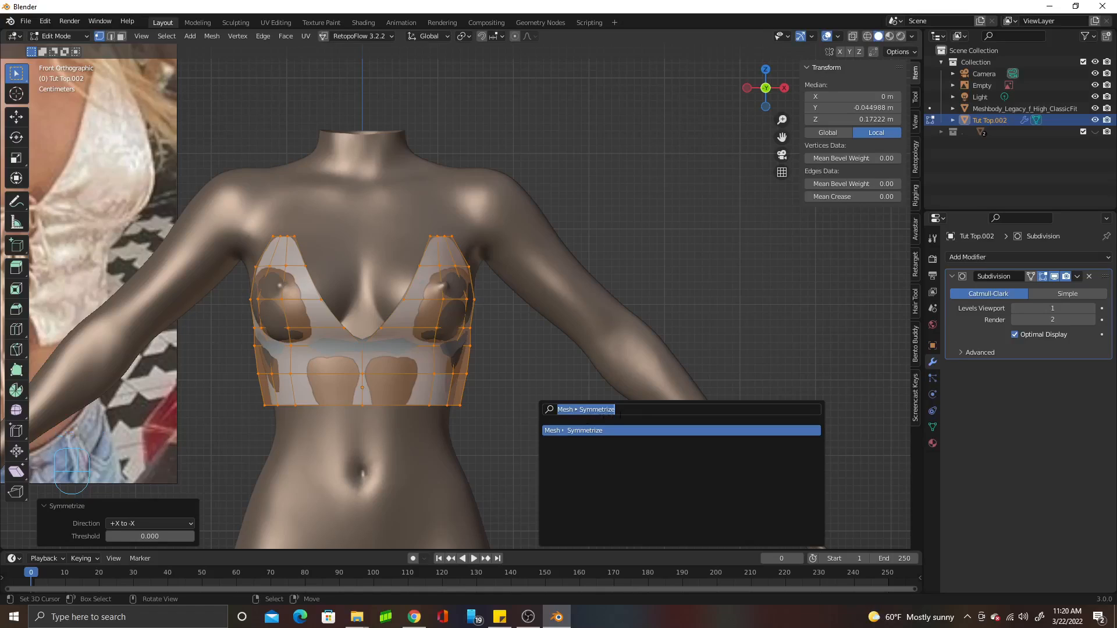
key("Return")
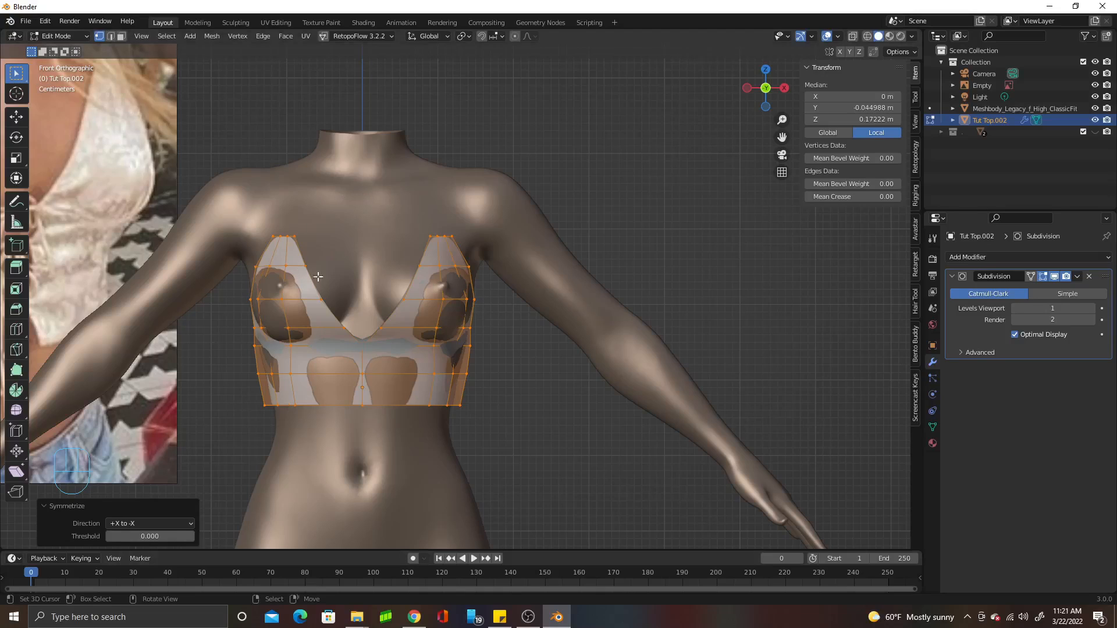
Return to Object Mode and set the Subdivision modifier's viewport level to 2
scroll(445, 313, "up", 3)
scroll(466, 326, "down", 1)
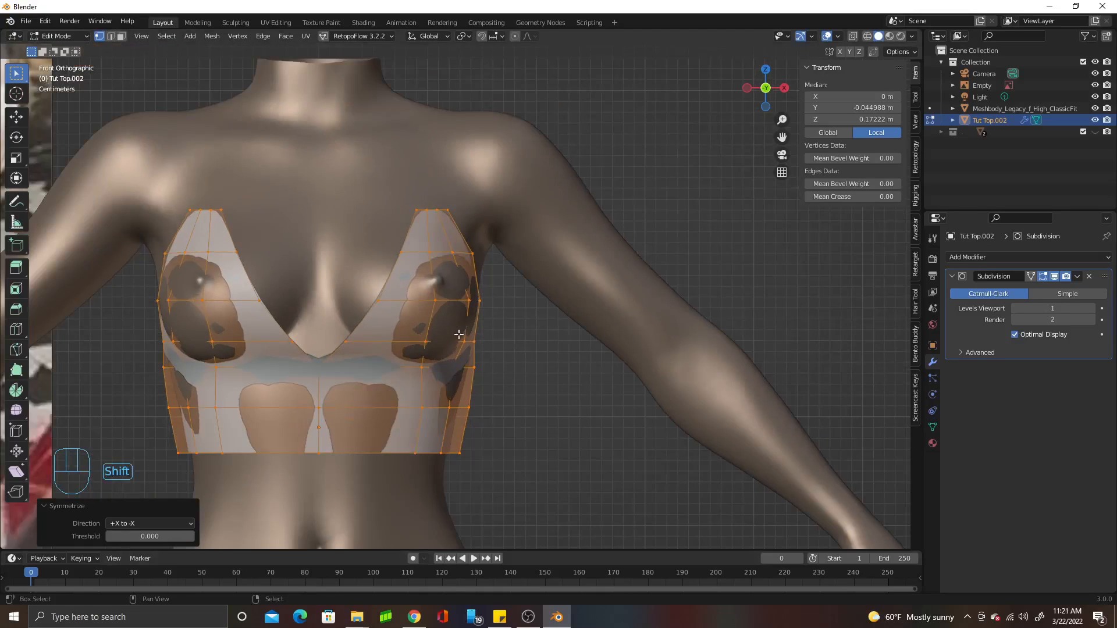
scroll(536, 369, "up", 2)
scroll(583, 373, "up", 1)
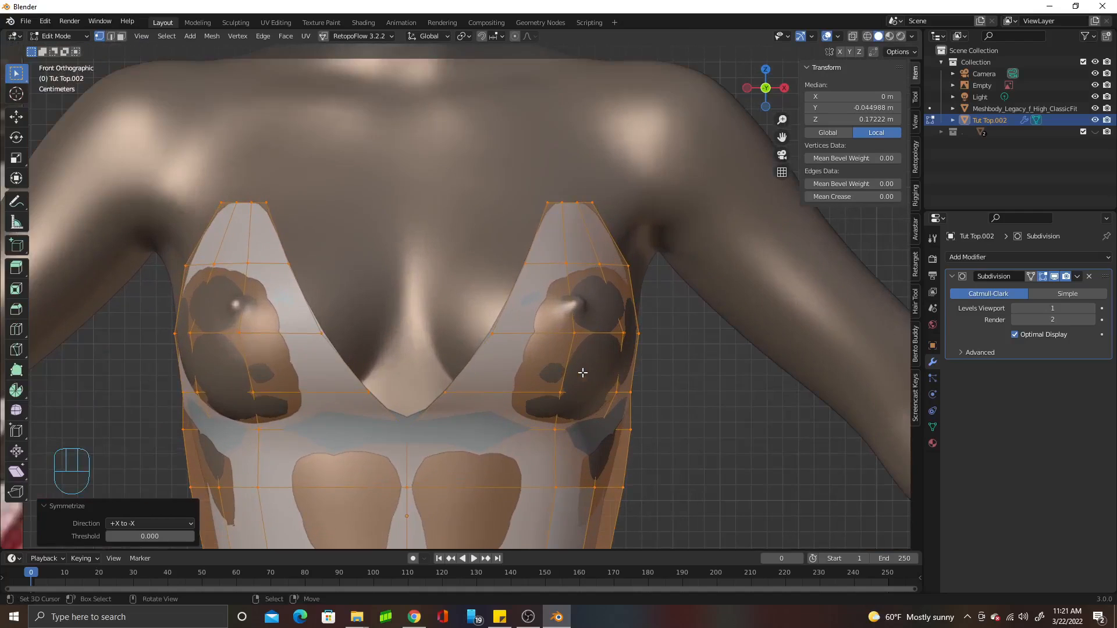
scroll(583, 372, "down", 5)
key("Tab")
middle_click_drag(595, 371, 441, 372)
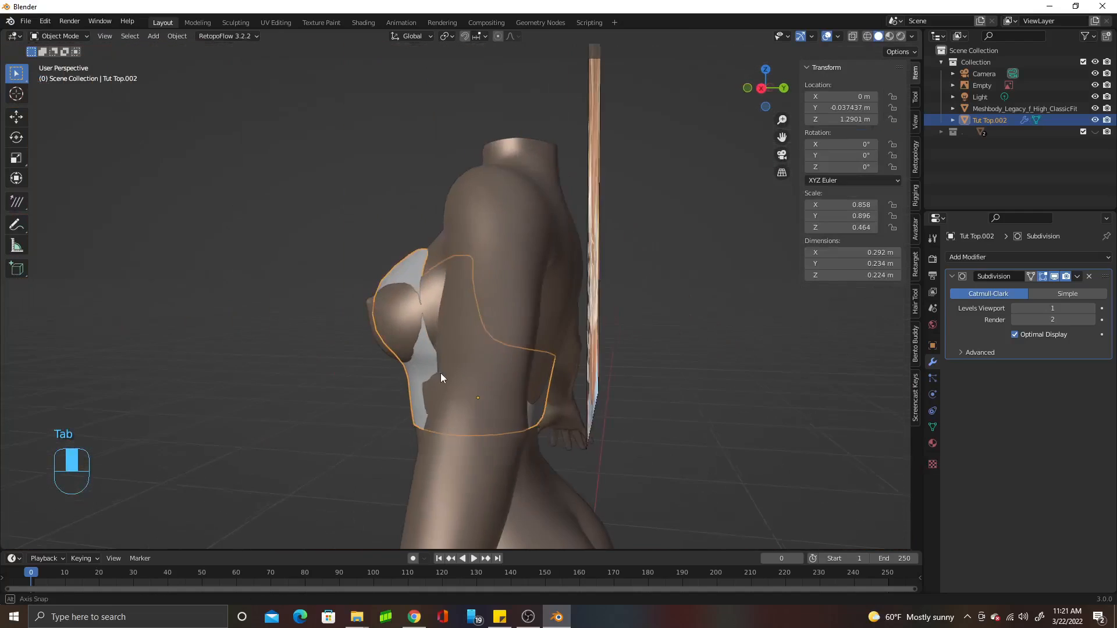
key("KP_1")
scroll(595, 372, "up", 5)
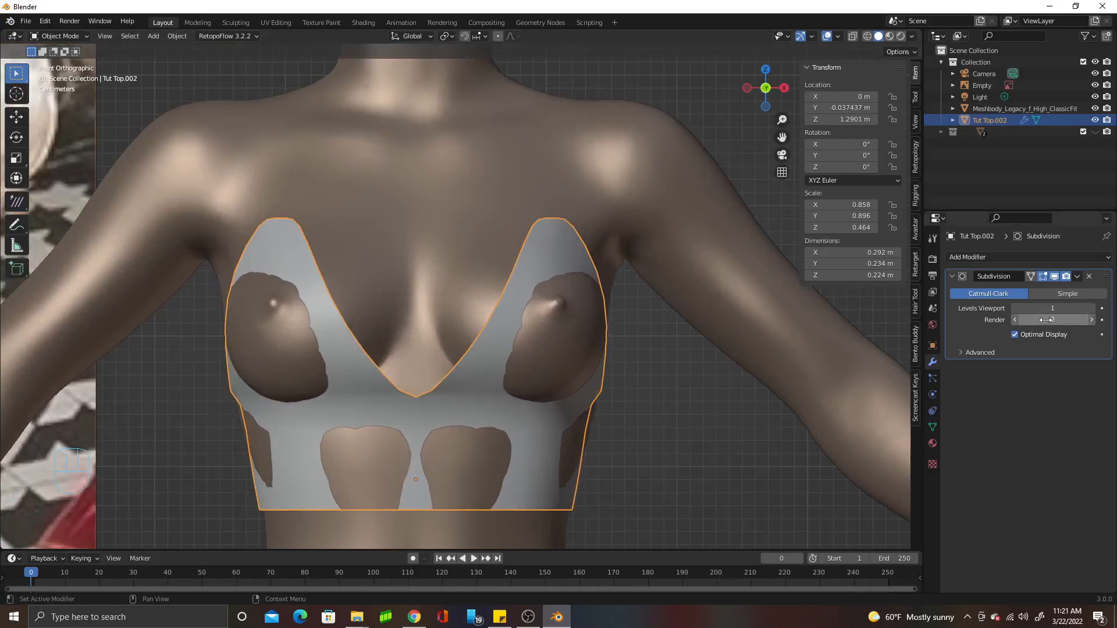
left_click(1091, 308)
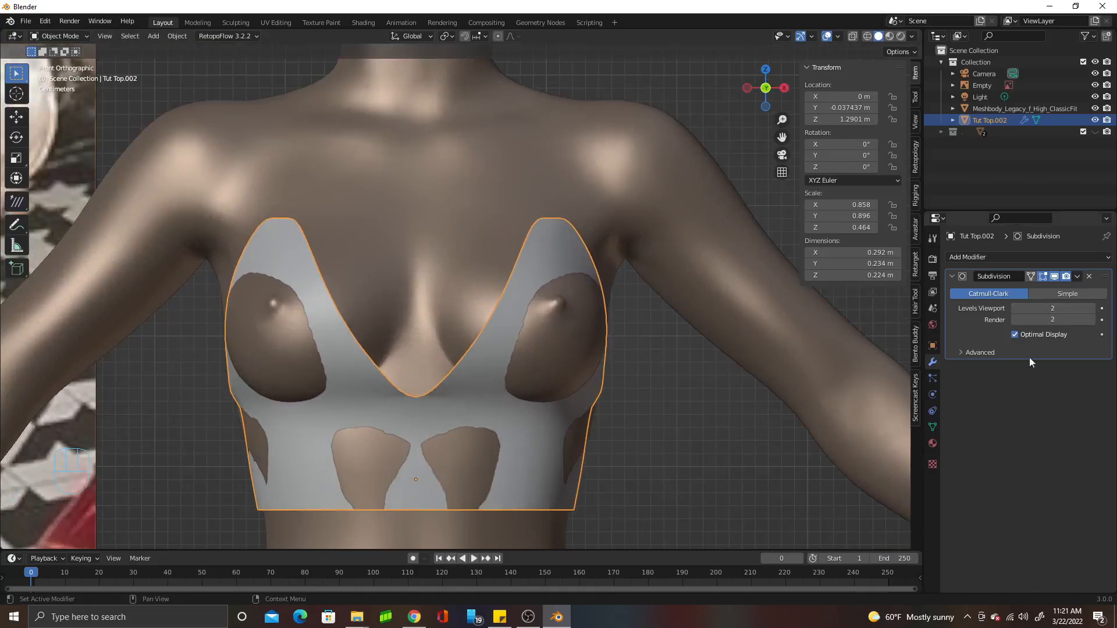
middle_click_drag(598, 448, 540, 415)
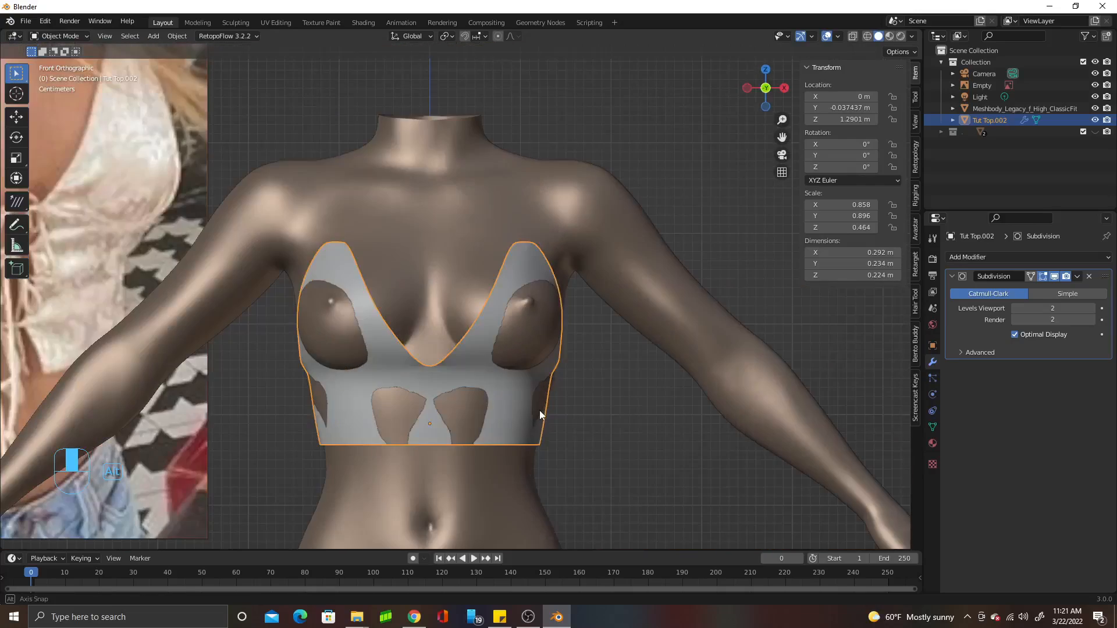
In Edit Mode with X mirroring enabled, scale the cup's top edge to about 0.531 and move it about 0.015 m outward along X
scroll(539, 401, "up", 2)
key("Tab")
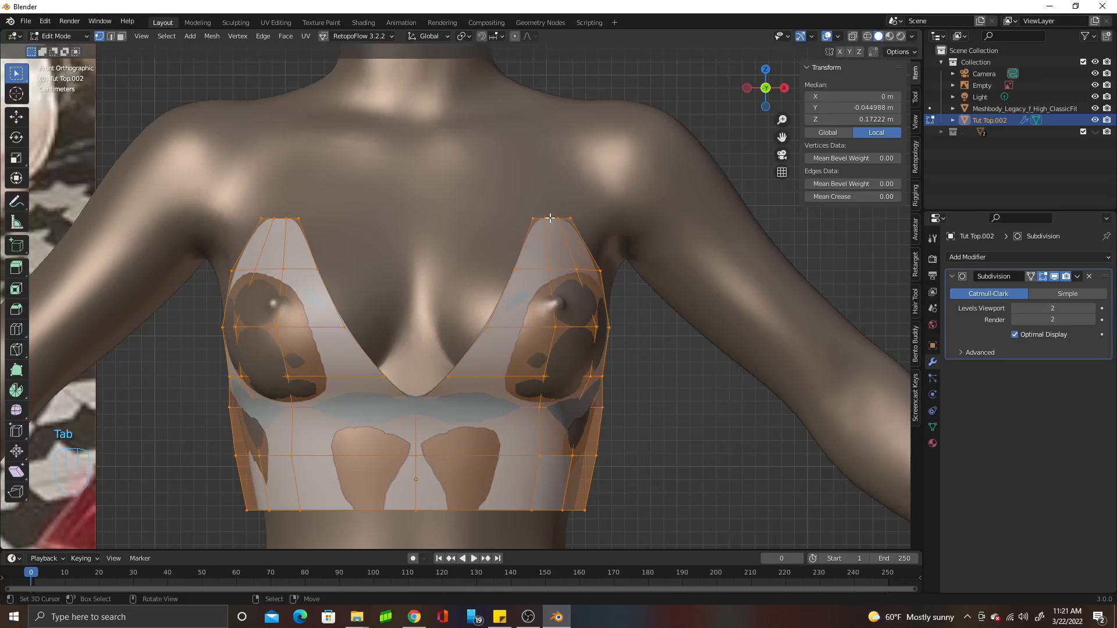
left_click(550, 218)
key("s")
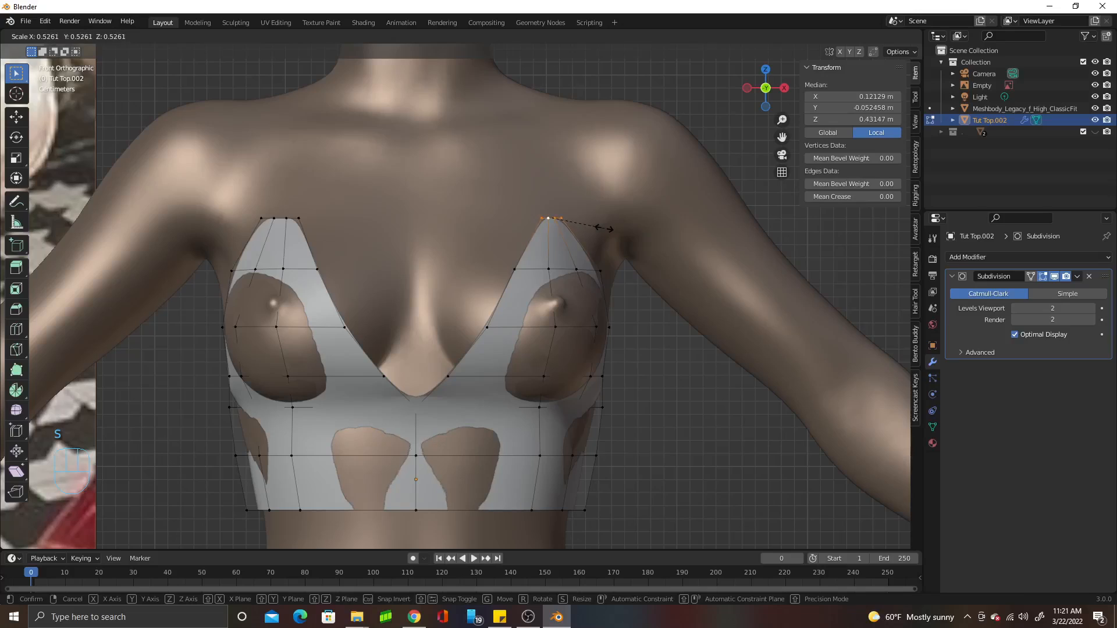
right_click(604, 229)
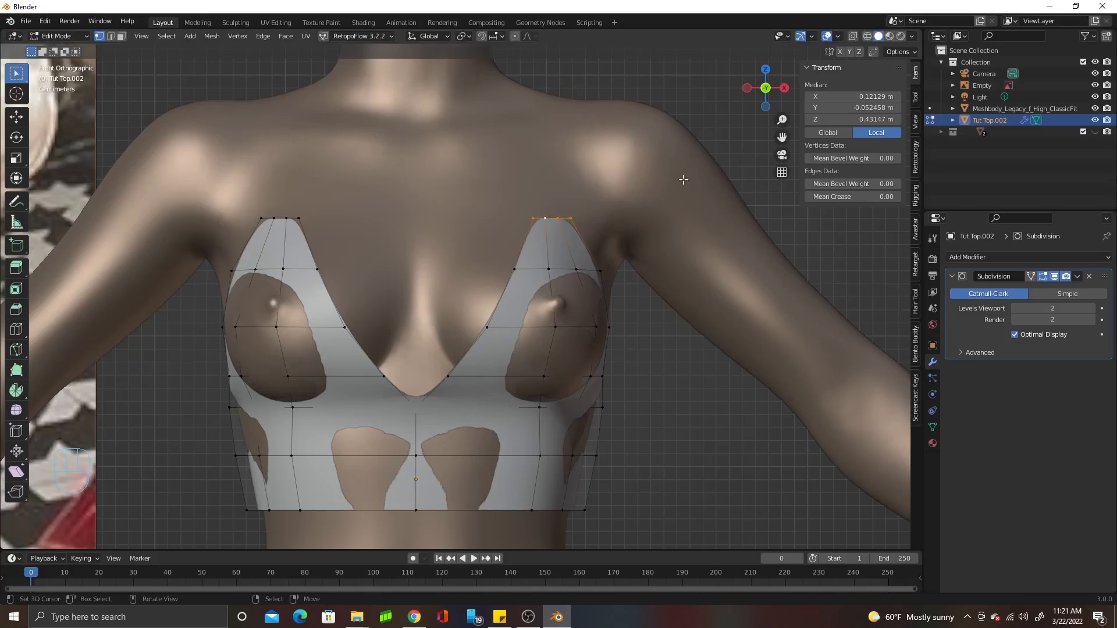
left_click(840, 53)
key("s")
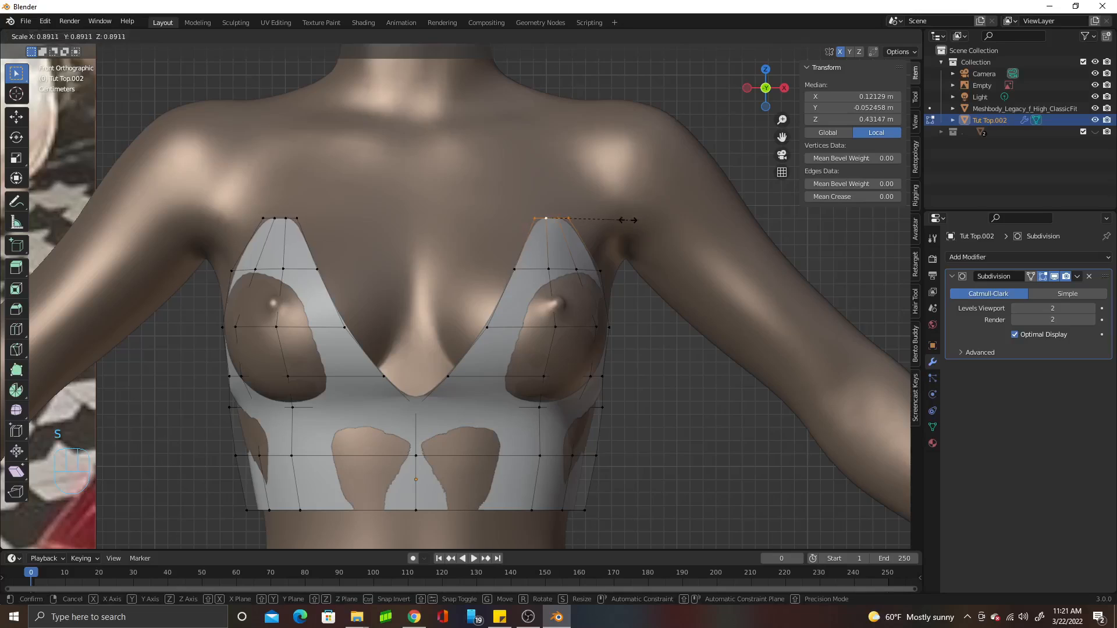
left_click(598, 221)
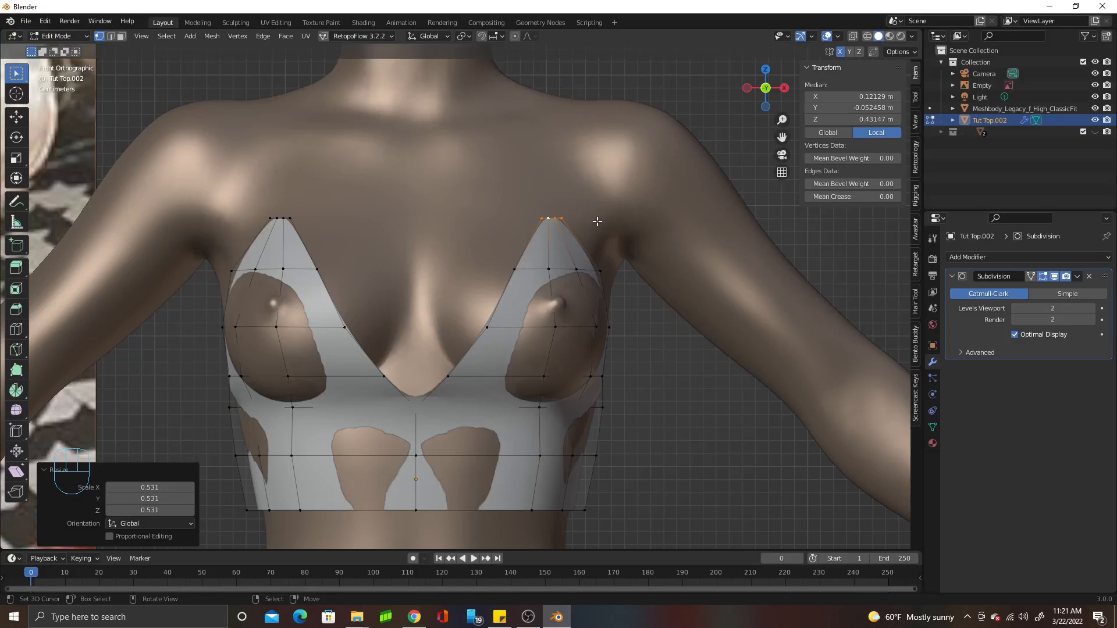
key("g")
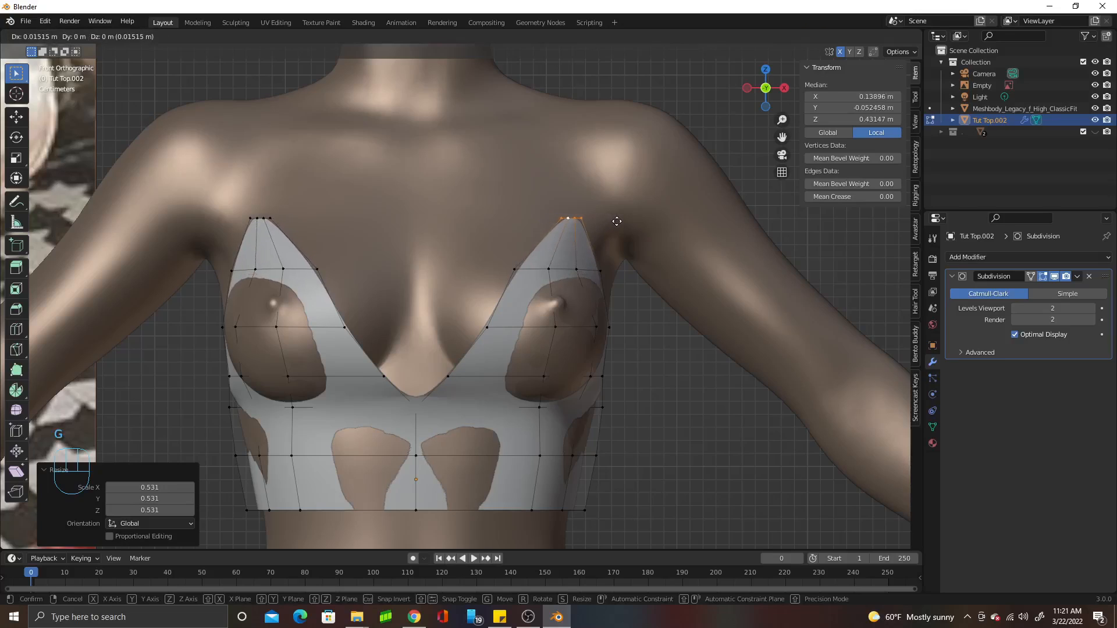
left_click(616, 221)
Add a Shrinkwrap modifier targeting the Legacy mesh body, with snap mode Outside Surface and a 0.002 m offset
left_click(990, 257)
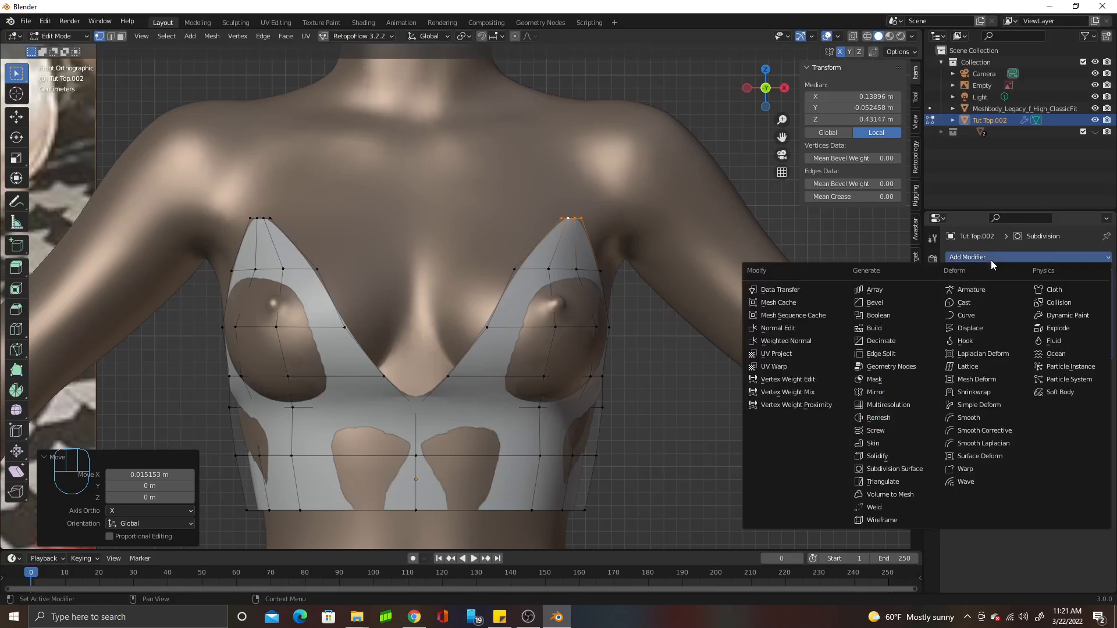
left_click(986, 394)
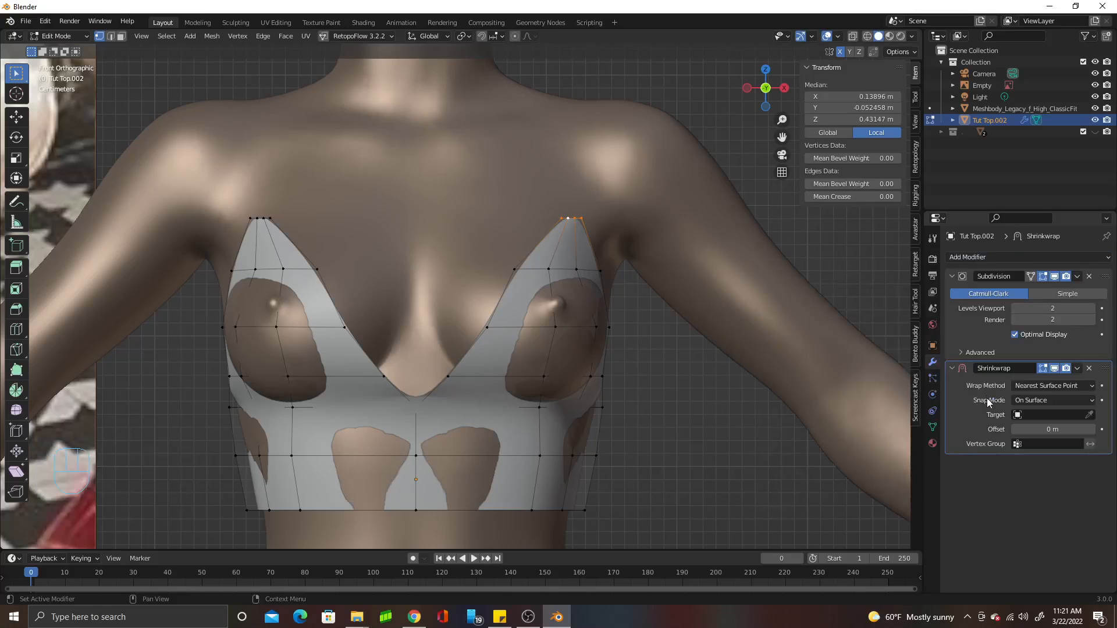
left_click(1033, 414)
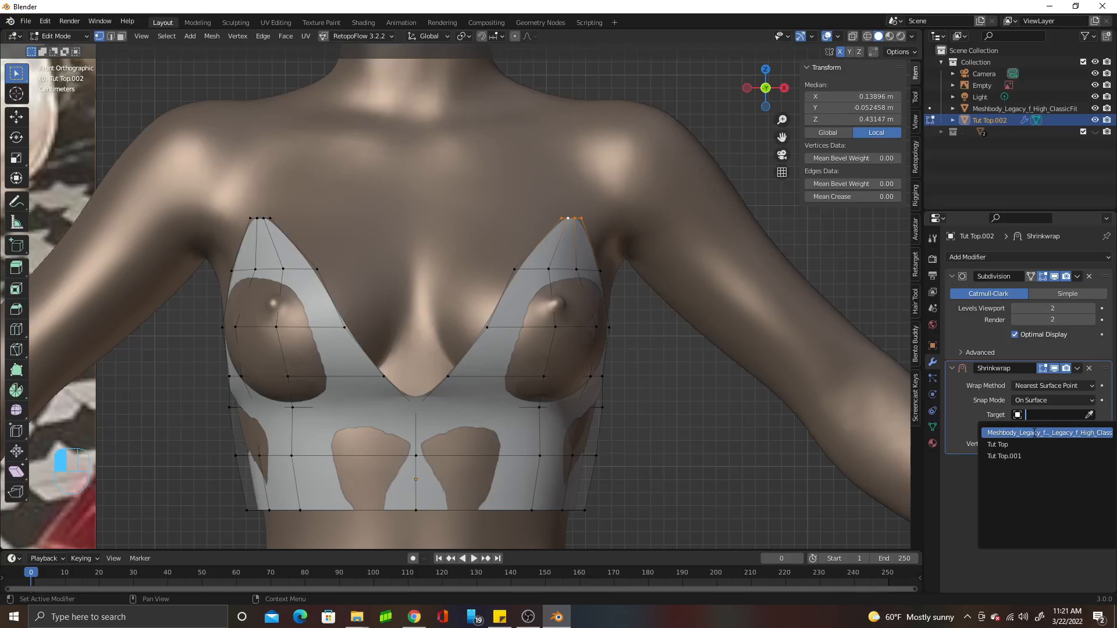
left_click(1034, 432)
left_click(1053, 400)
left_click(1043, 456)
left_click(1040, 432)
key("BackSpace")
type(".002")
key("Return")
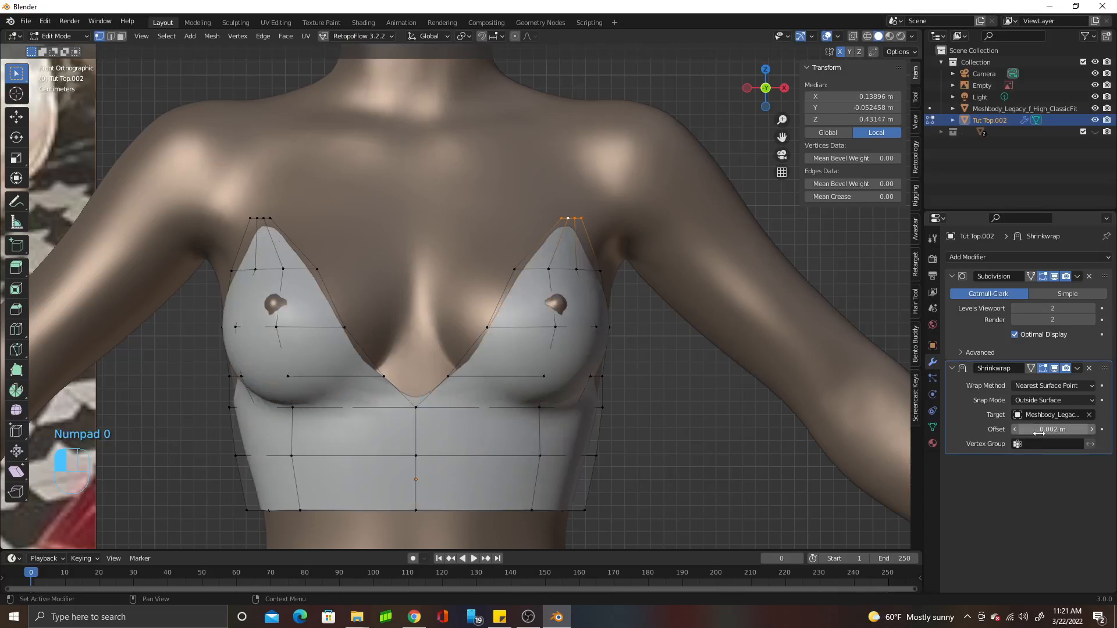
Nudge the cup's top edge slightly upward to refine the strap point
scroll(674, 355, "up", 2)
scroll(652, 349, "down", 2)
mouse_move(626, 338)
middle_mouse_down()
mouse_move(545, 340)
mouse_move(606, 334)
middle_mouse_up()
scroll(590, 215, "up", 2)
key("g")
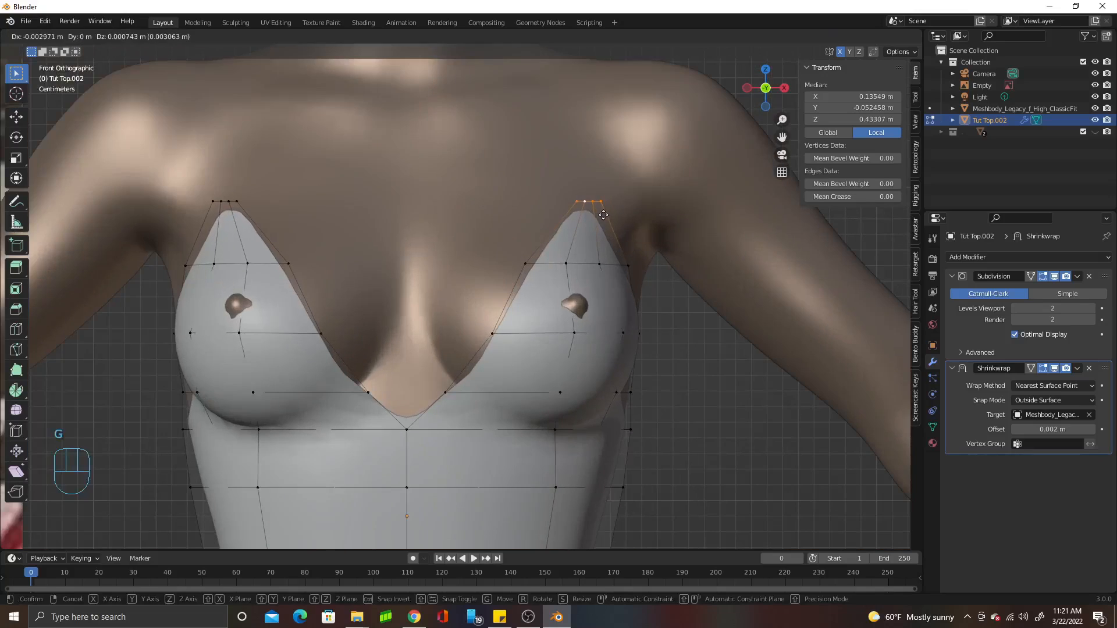
left_click(609, 214)
Scale the edge row just below the cup's top edge to 0.830 and shift it outward and slightly up
right_click(599, 264)
right_click(637, 268, "alt")
key("s")
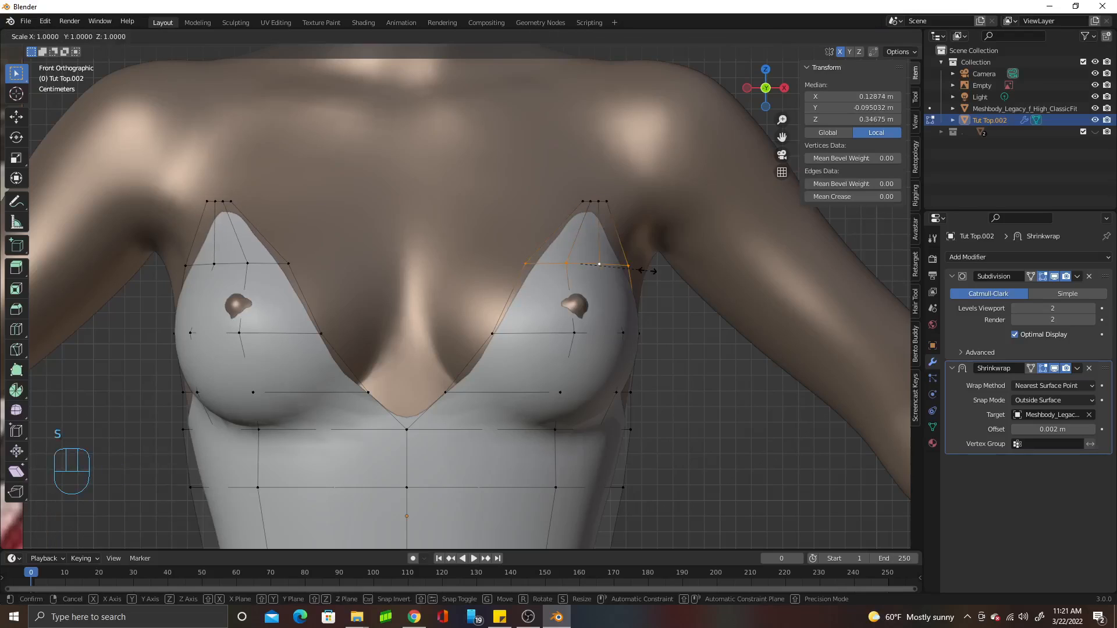
left_click(636, 270)
mouse_move(636, 270)
middle_mouse_down()
mouse_move(675, 273)
mouse_move(612, 288)
mouse_move(631, 283)
middle_mouse_up()
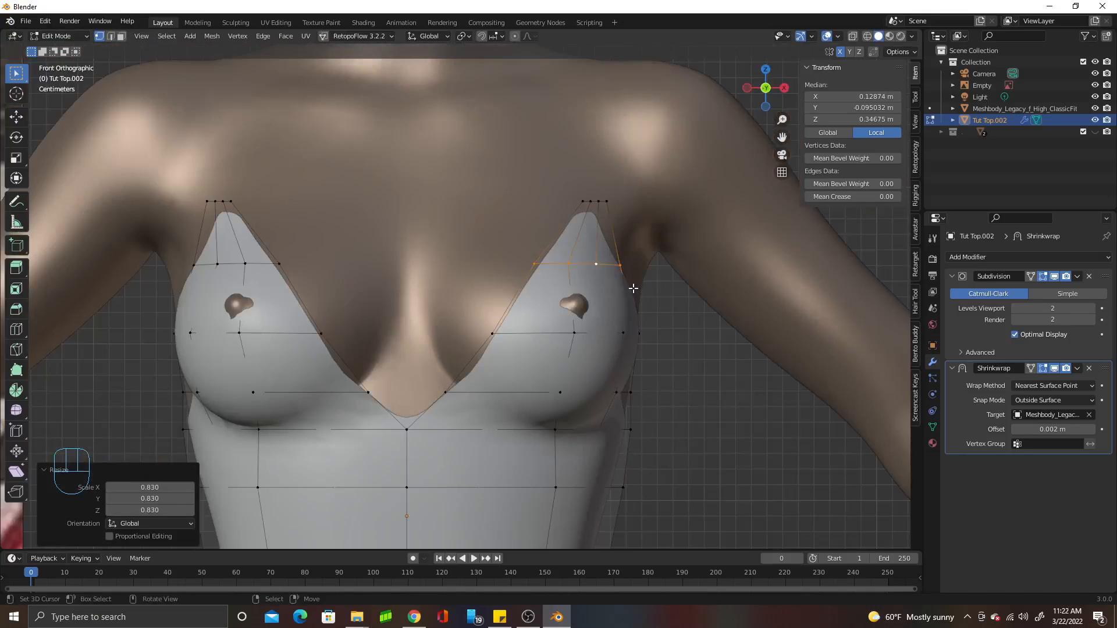
key("g")
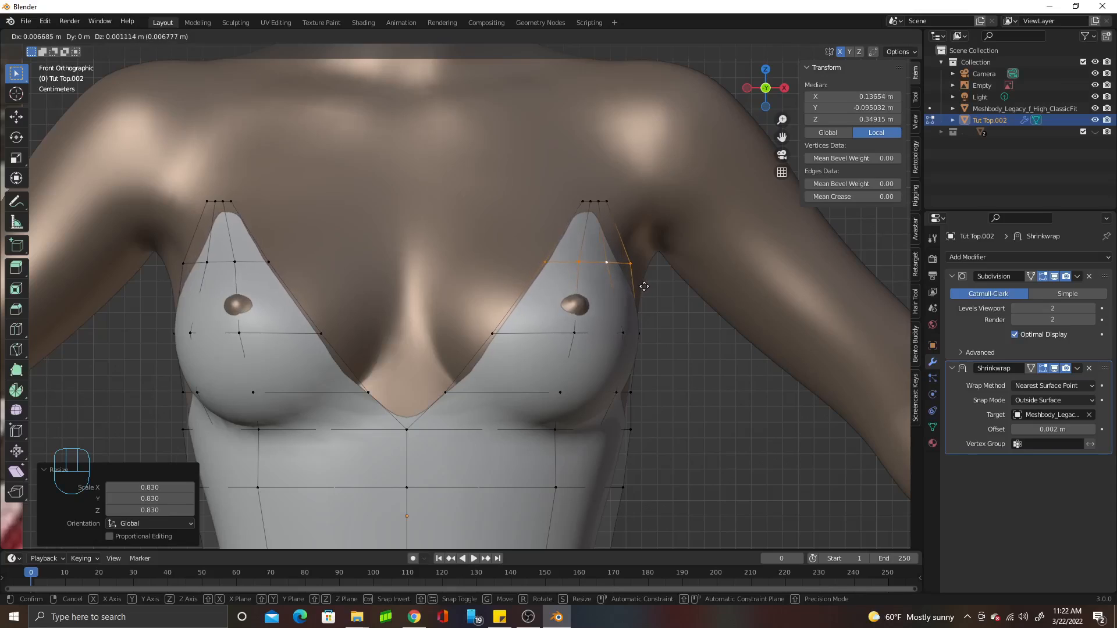
left_click(648, 287)
Adjust the cup's armhole-side vertices in the right side view, moving the lowest one about 0.0026 m forward along Y
scroll(623, 337, "down", 3)
middle_click_drag(623, 337, 511, 349)
scroll(511, 344, "up", 3)
right_click_drag(465, 286, 480, 288)
right_click_drag(509, 374, 499, 376)
mouse_move(499, 375)
middle_mouse_down()
mouse_move(477, 377)
mouse_move(486, 372)
middle_mouse_up()
scroll(488, 368, "up", 3)
right_click_drag(433, 440, 438, 435)
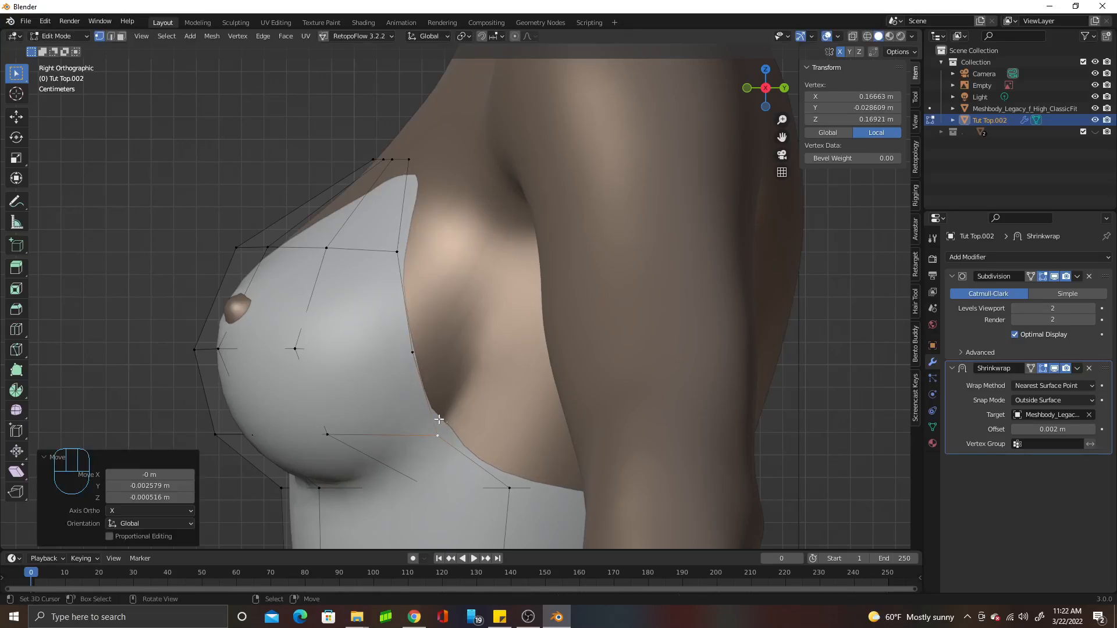
From the front view, move the band's middle-row vertex below the cup about 0.0037 m inward along X
middle_click_drag(472, 441, 491, 337)
scroll(521, 300, "down", 2)
scroll(524, 309, "up", 3)
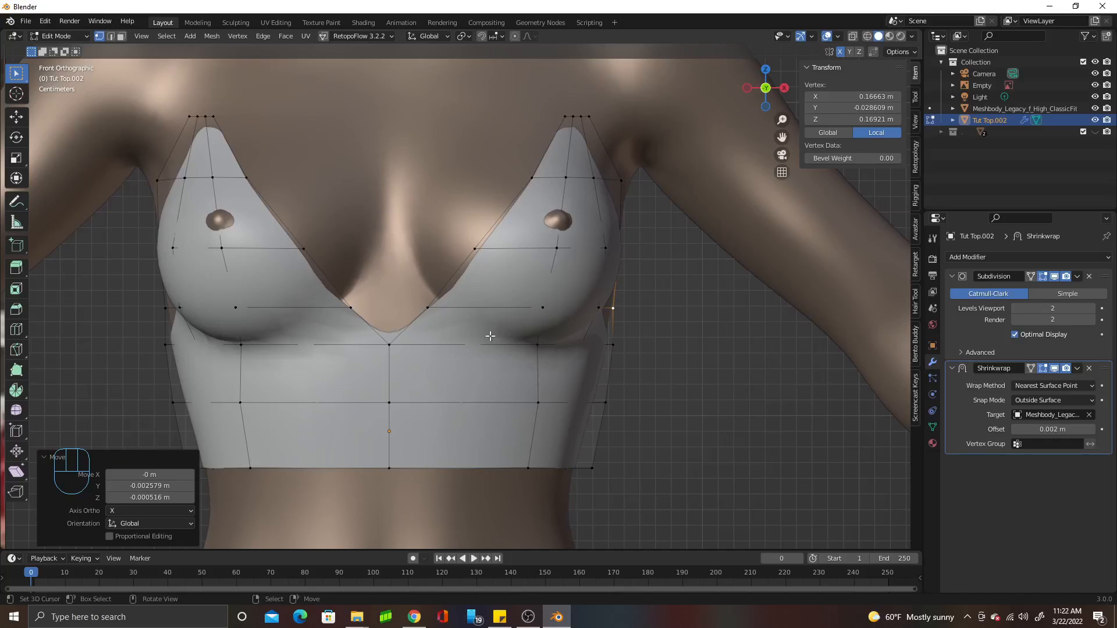
right_click_drag(540, 406, 534, 405)
scroll(460, 417, "up", 1)
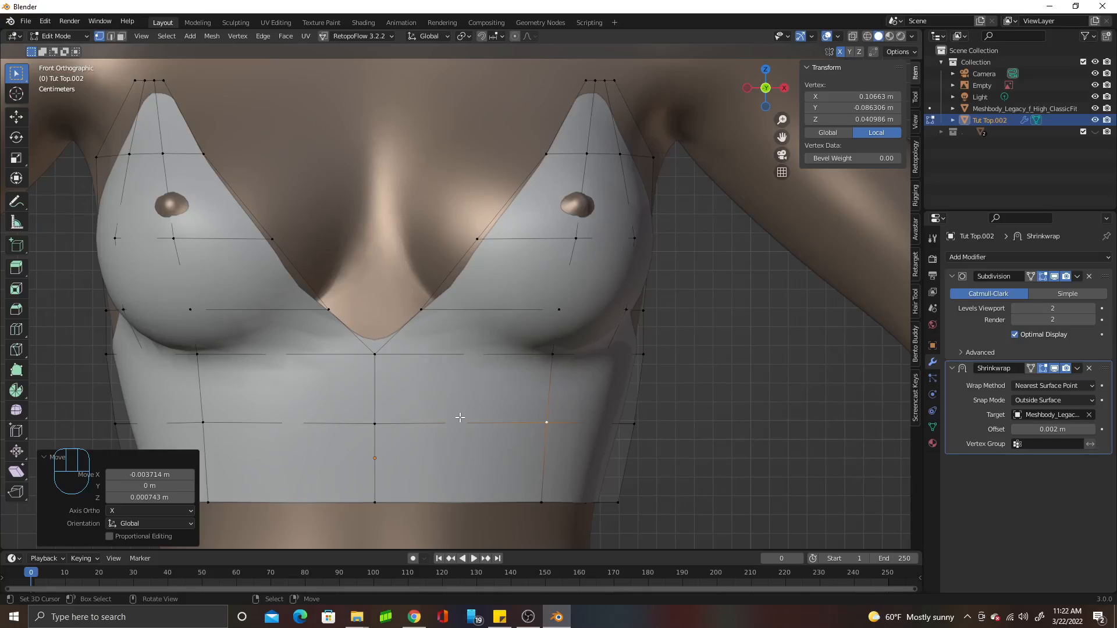
Add one centered vertical loop cut through the band and cup on each side of the center line
scroll(460, 417, "down", 1)
key("ctrl+r")
left_click(483, 403)
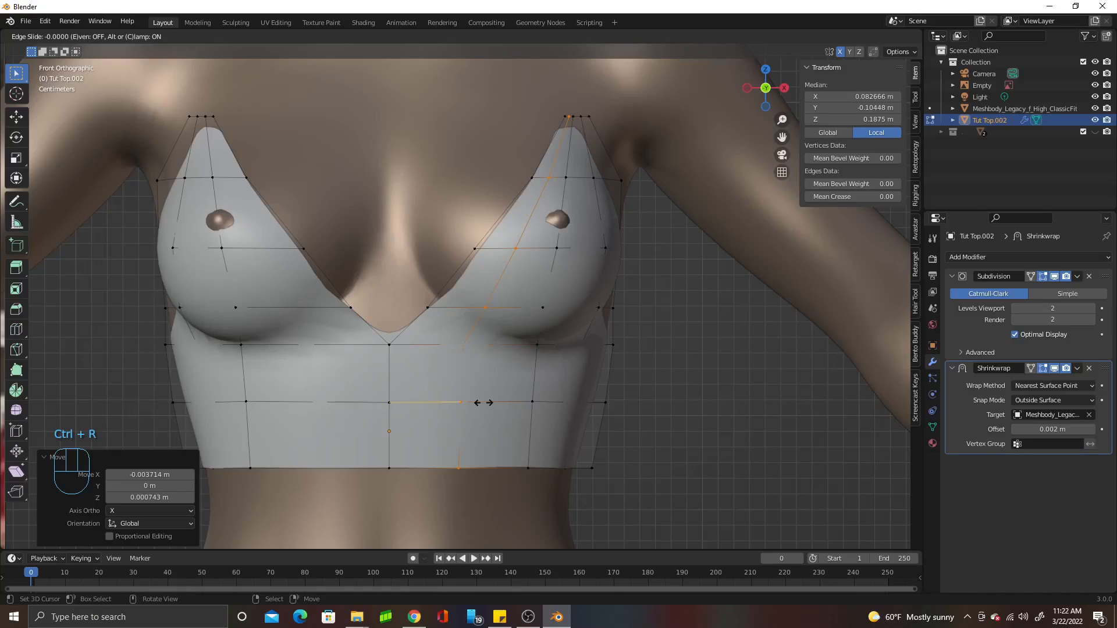
right_click(483, 402)
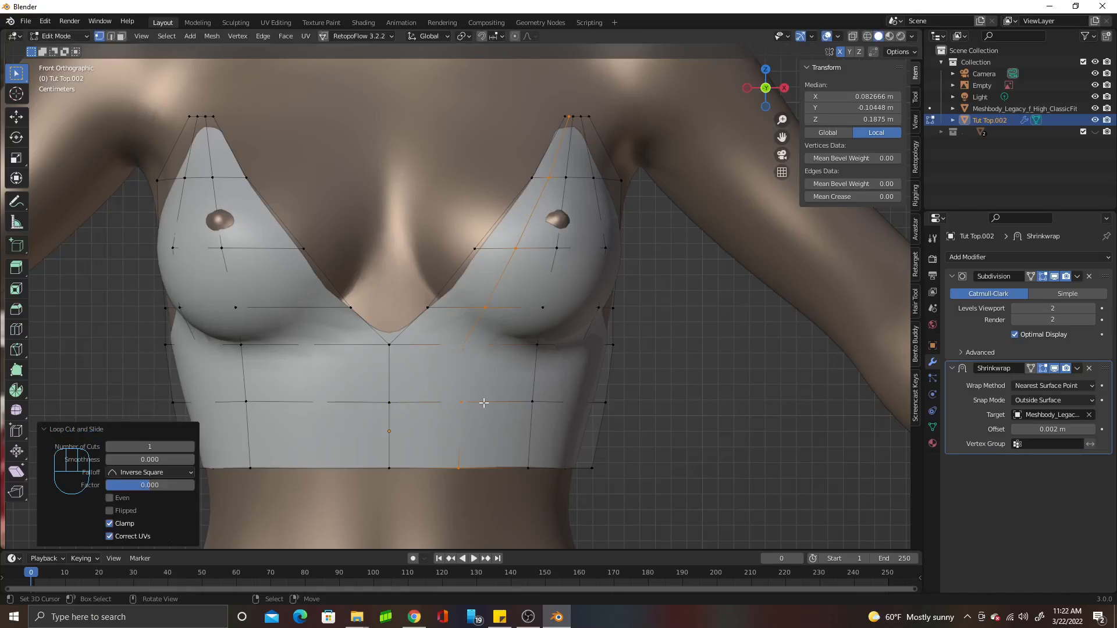
key("ctrl+r")
left_click(322, 408)
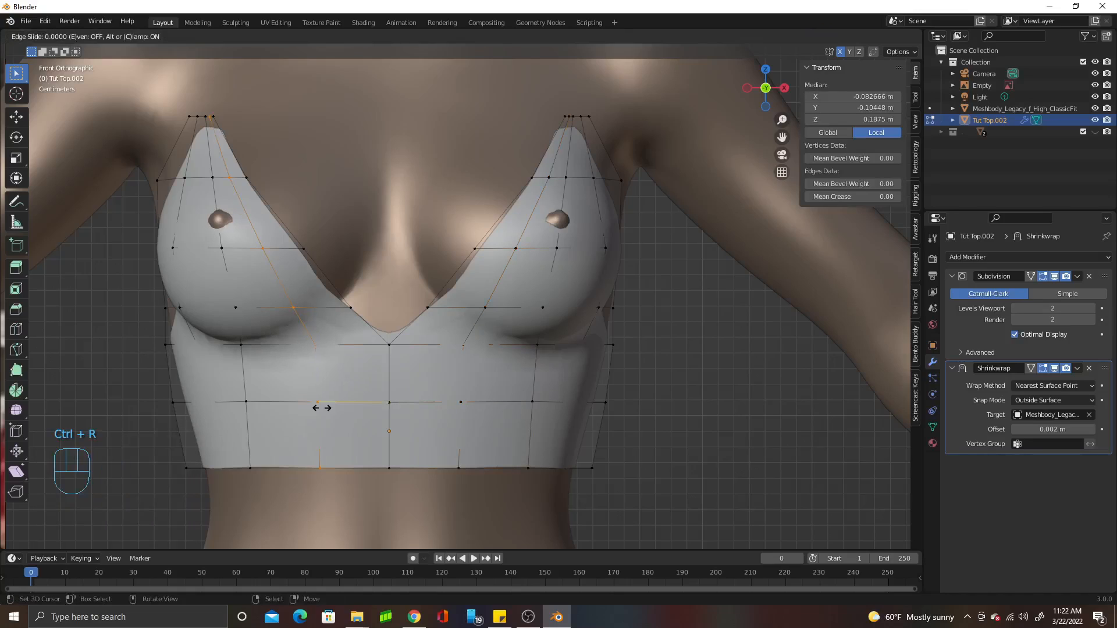
right_click(322, 409)
Scale the cup's top edge loop to 0.578 and move it about 0.002 m outward along X
scroll(475, 367, "down", 2)
middle_click_drag(475, 367, 523, 393)
scroll(571, 429, "up", 4)
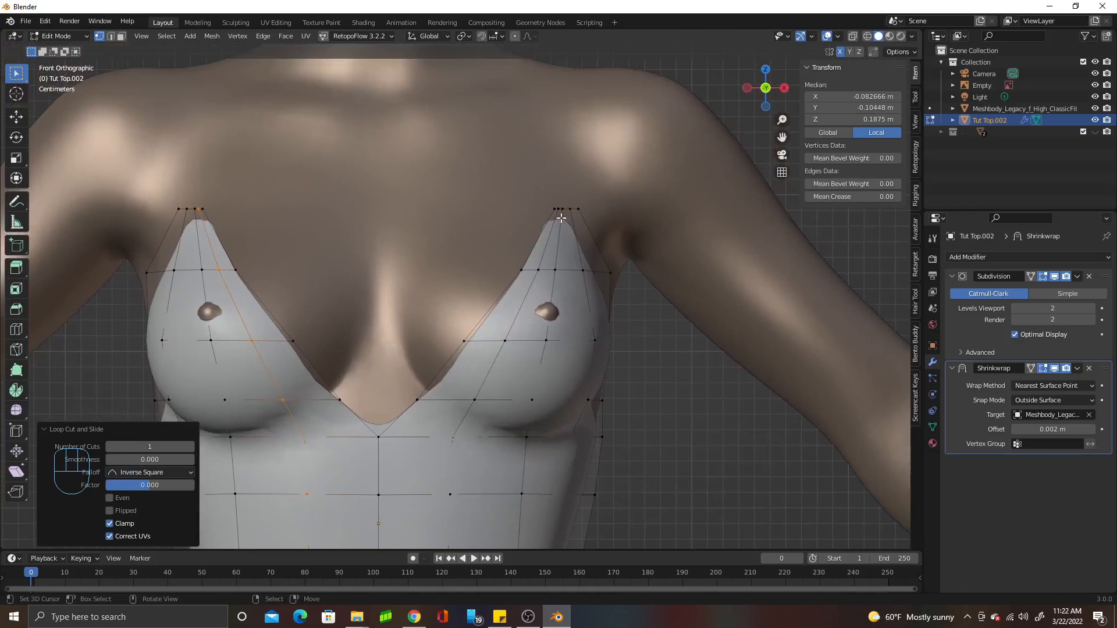
left_click(567, 210)
left_click(567, 209, "alt")
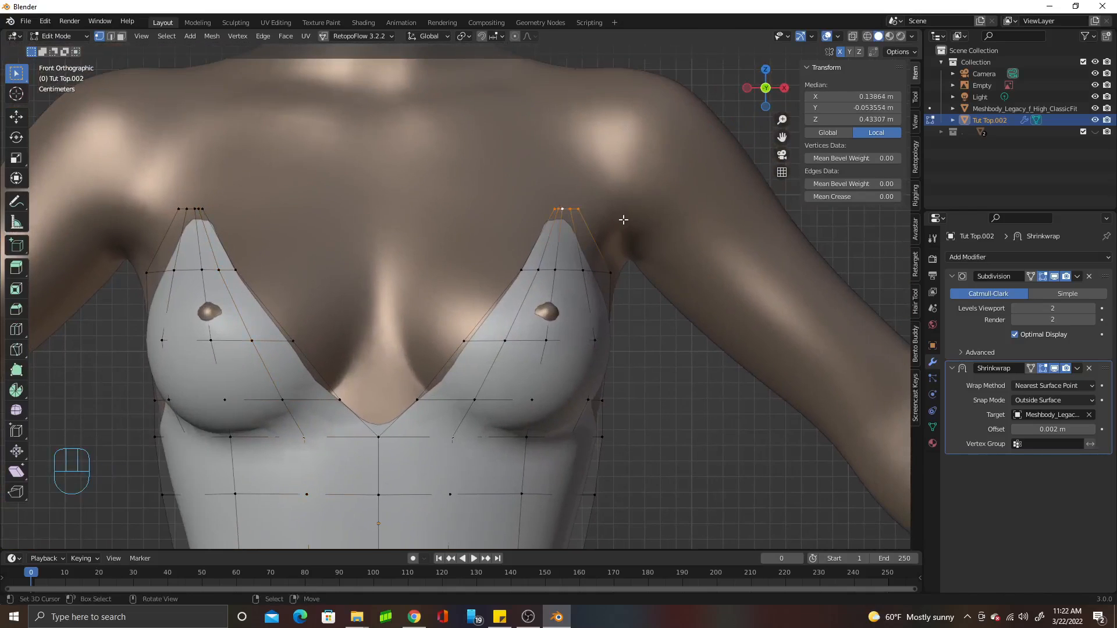
key("s")
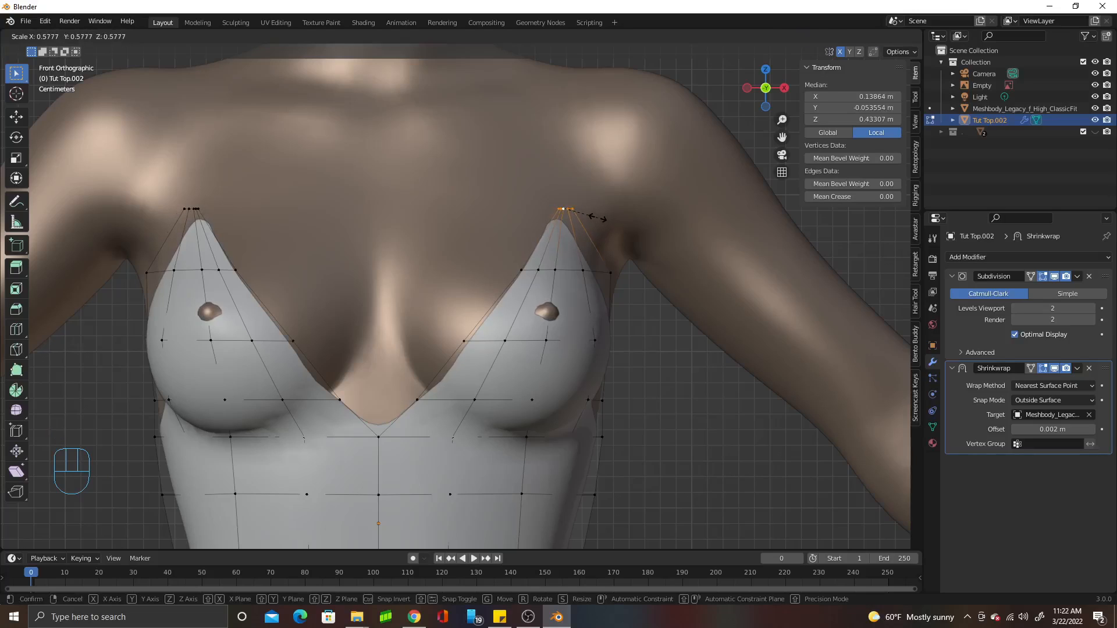
left_click(598, 217)
key("g")
key("x")
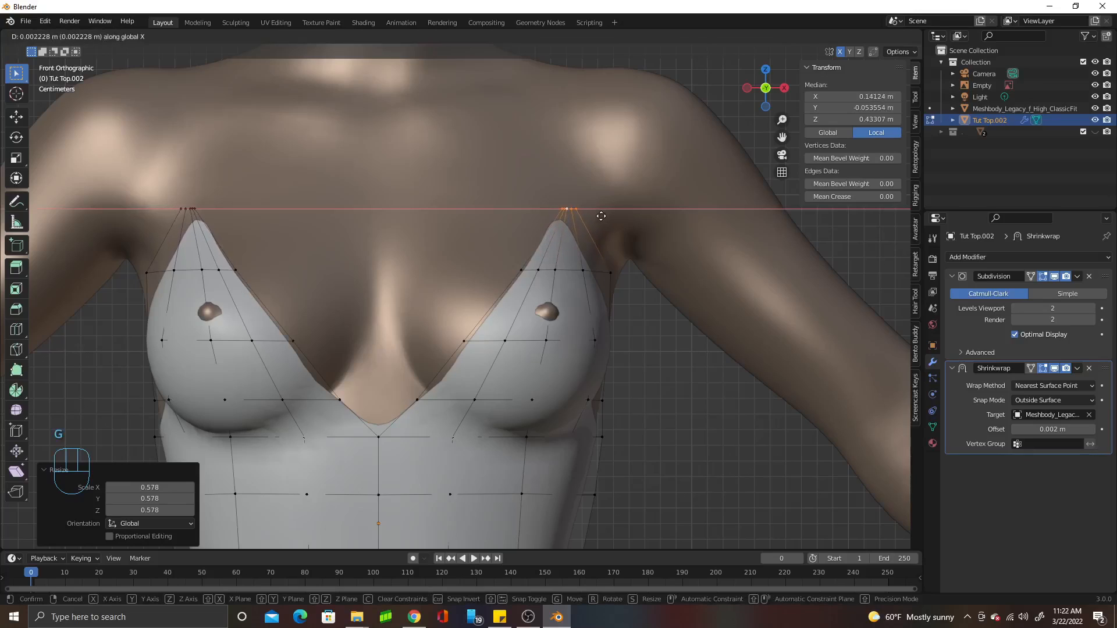
left_click(601, 215)
Return to Object Mode and rename the top object to Tut Top
scroll(601, 216, "down", 5)
key("Tab")
mouse_move(604, 309)
middle_mouse_down()
mouse_move(511, 330)
mouse_move(592, 308)
middle_mouse_up()
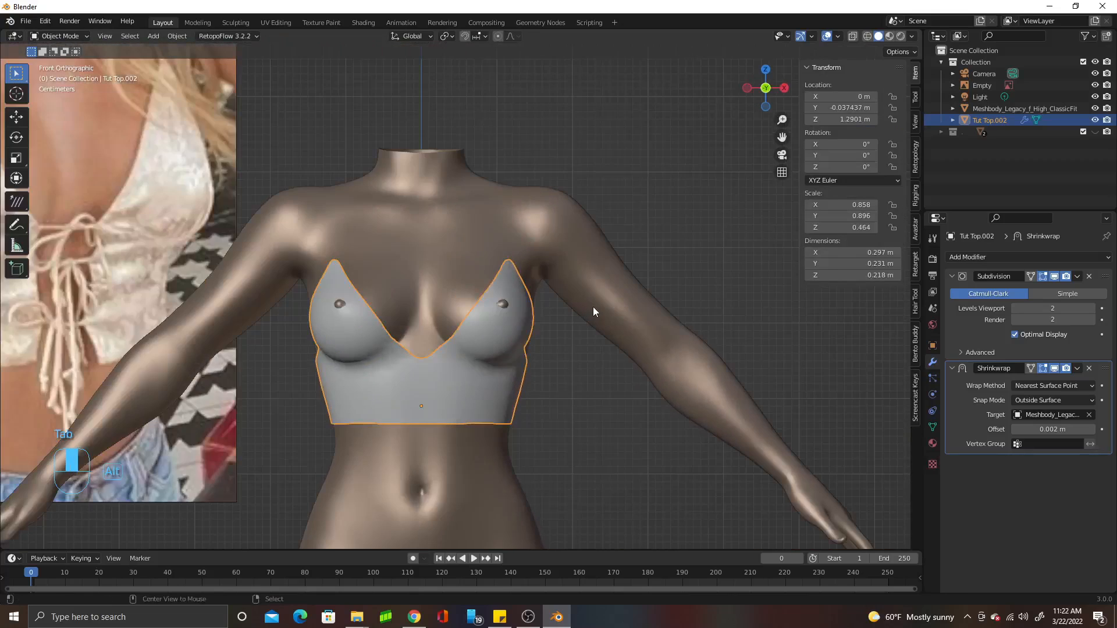
scroll(593, 309, "up", 3)
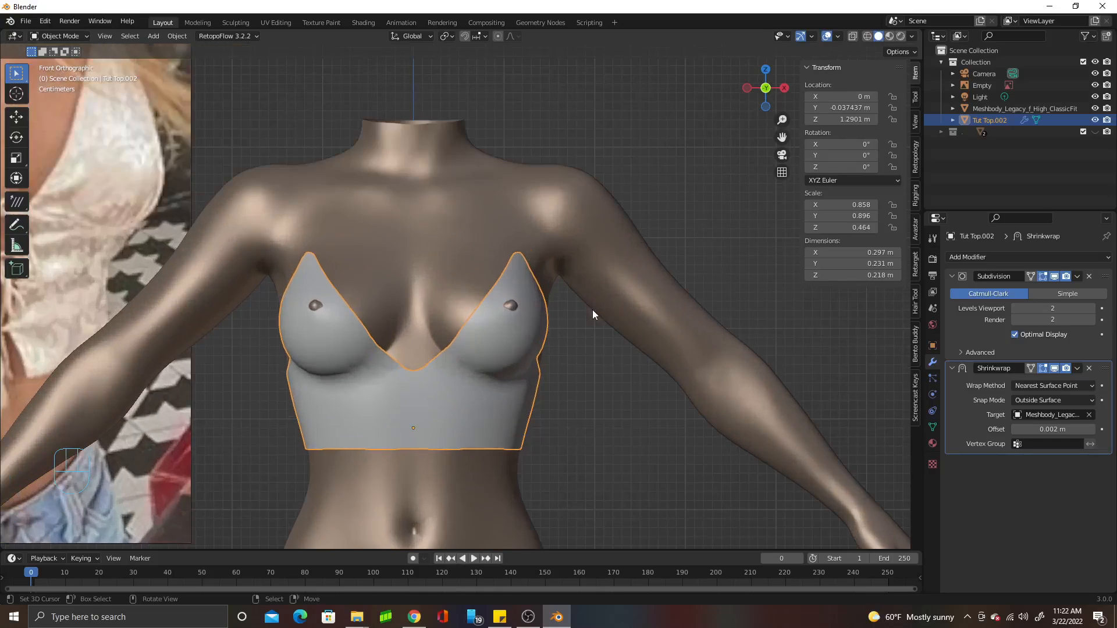
double_click(1003, 119)
left_click_drag(978, 120, 993, 125)
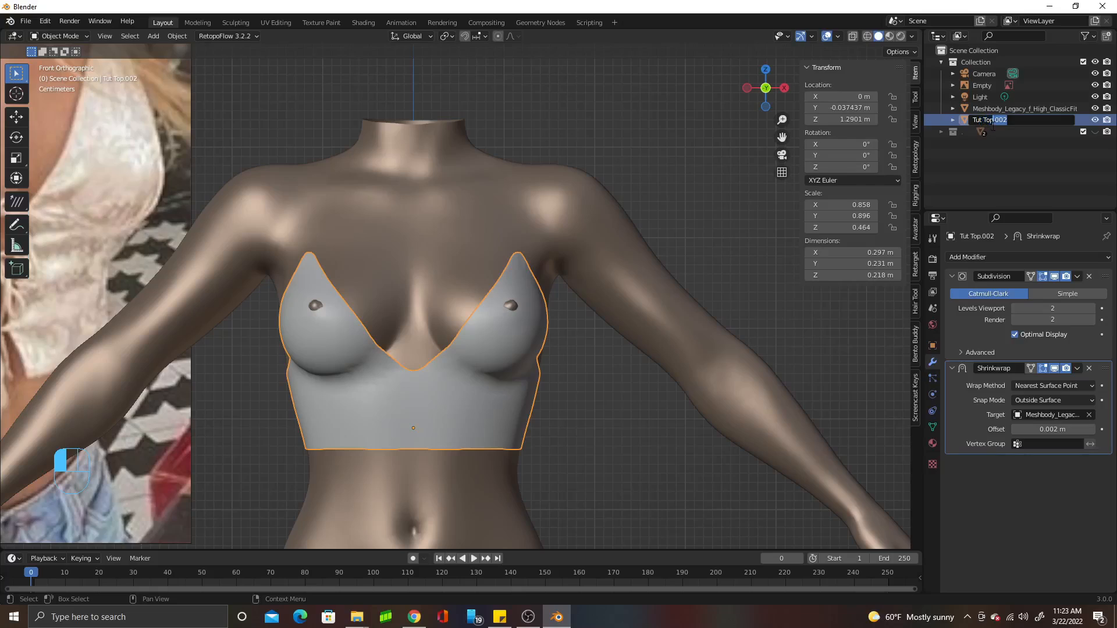
key("BackSpace")
key("Return")
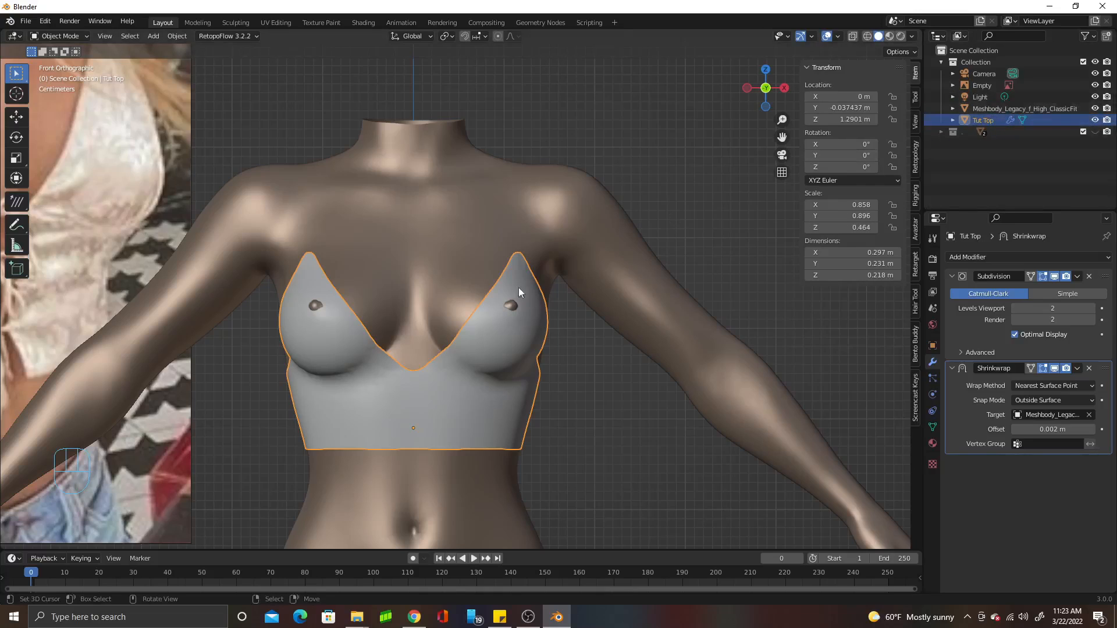
Duplicate Tut Top in place as a backup, hide the copy, and reselect the original
scroll(448, 384, "down", 1)
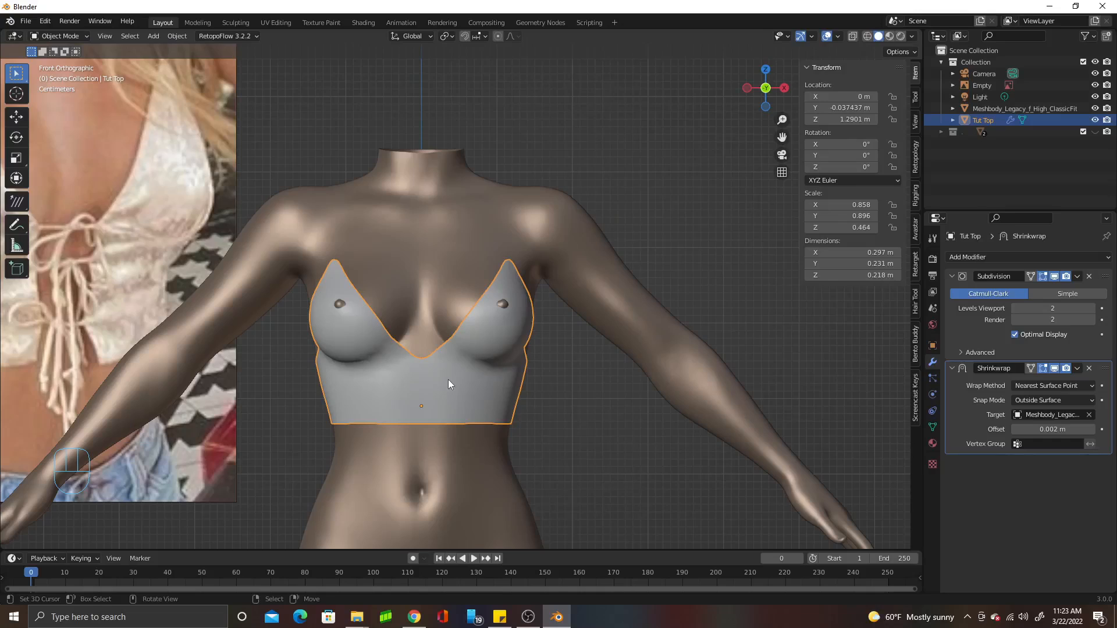
key("shift+d")
right_click(448, 379)
scroll(448, 379, "up", 2)
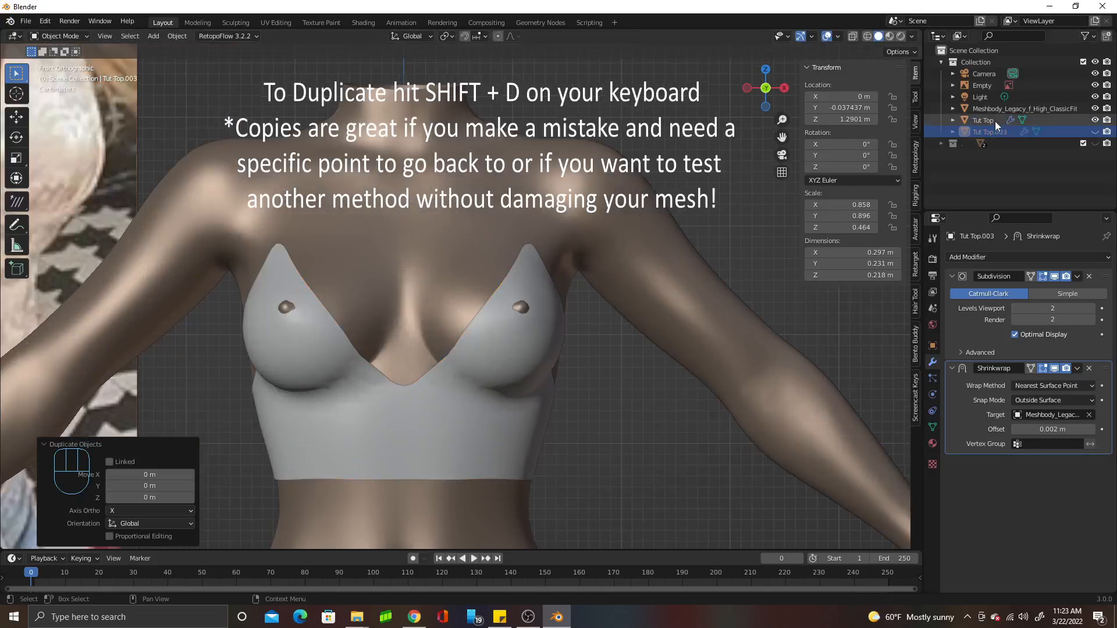
key("h")
left_click(995, 121)
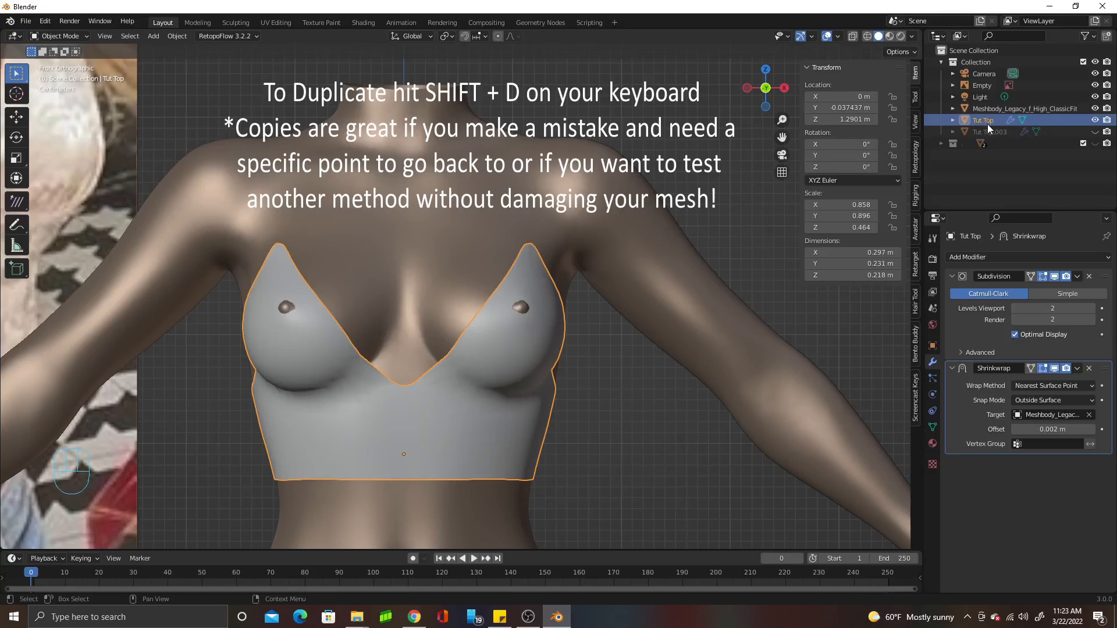
Apply the Subdivision and Shrinkwrap modifiers on Tut Top
left_click(1078, 278)
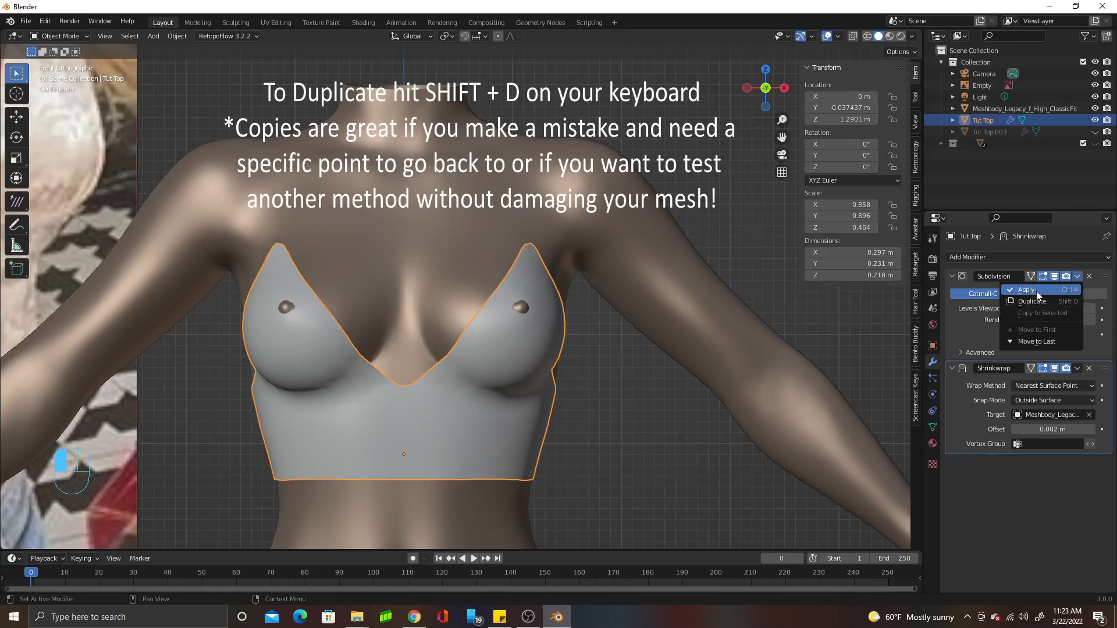
left_click(1036, 291)
left_click(1077, 277)
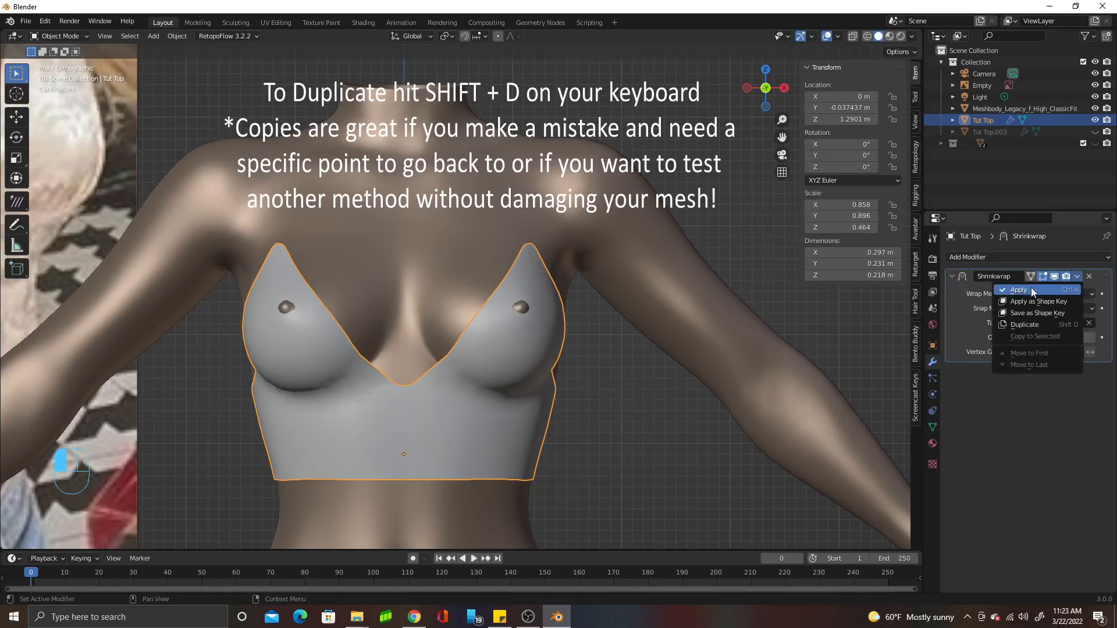
left_click(1033, 292)
Enter Edit Mode on Tut Top and compare its front mesh with the reference photo in front view
middle_click_drag(558, 338, 503, 359)
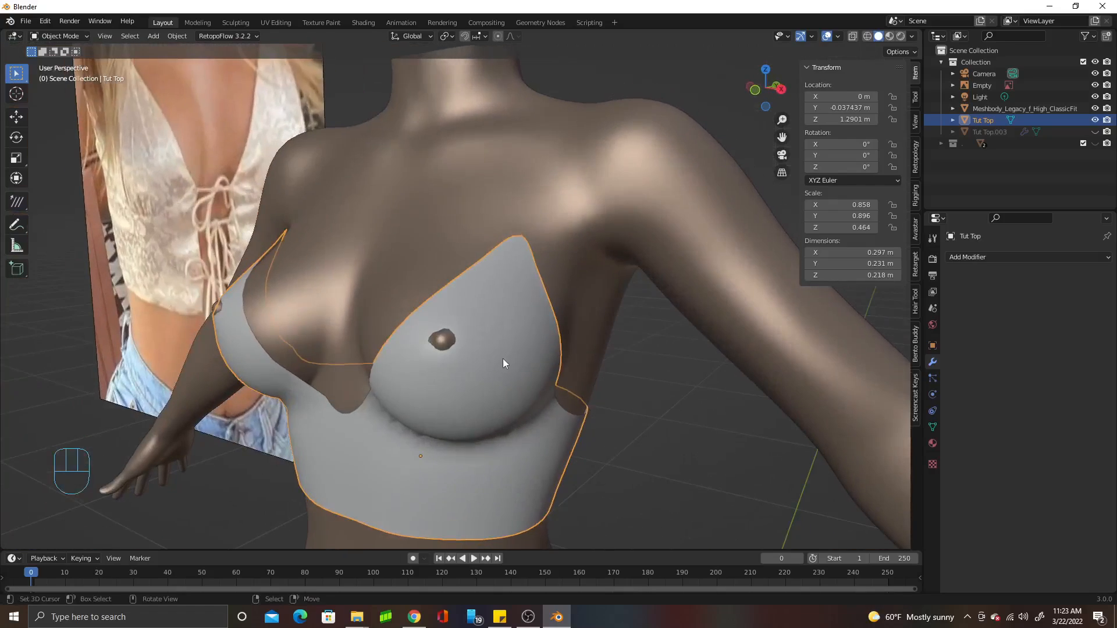
key("Tab")
key("KP_1")
scroll(477, 373, "up", 3)
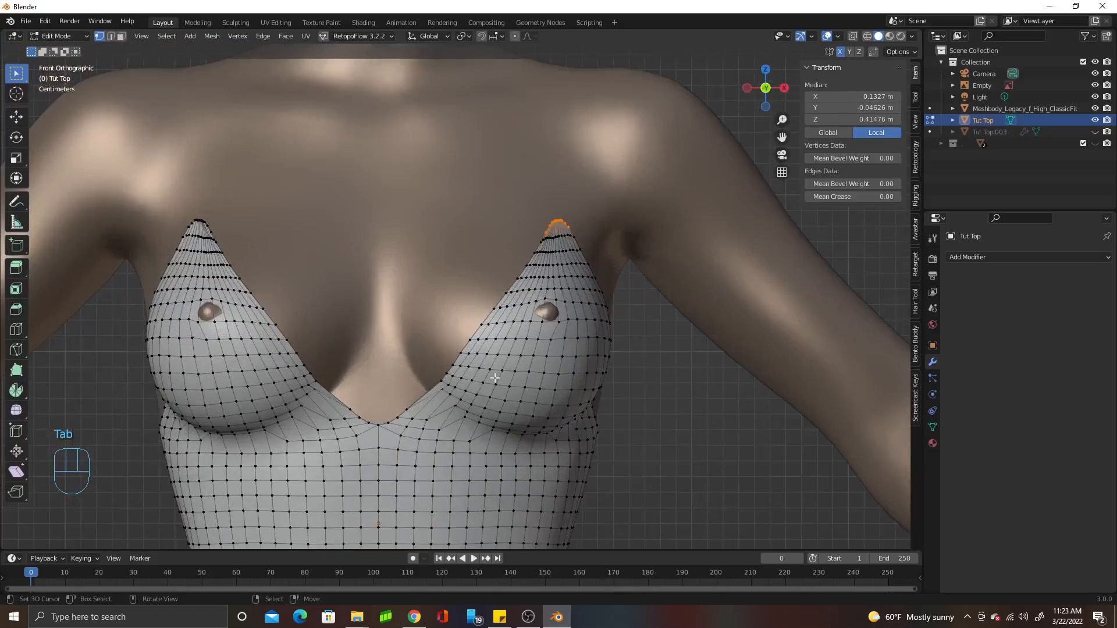
middle_click_drag(599, 353, 513, 352, "shift")
scroll(512, 352, "up", 2)
scroll(543, 301, "down", 3)
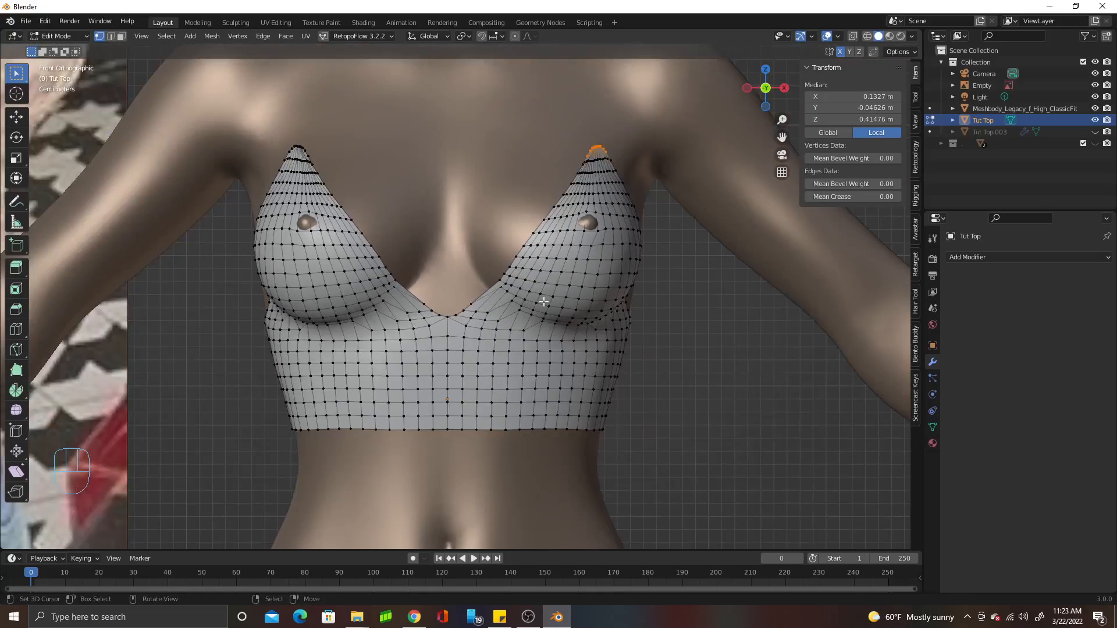
middle_click_drag(576, 312, 547, 308)
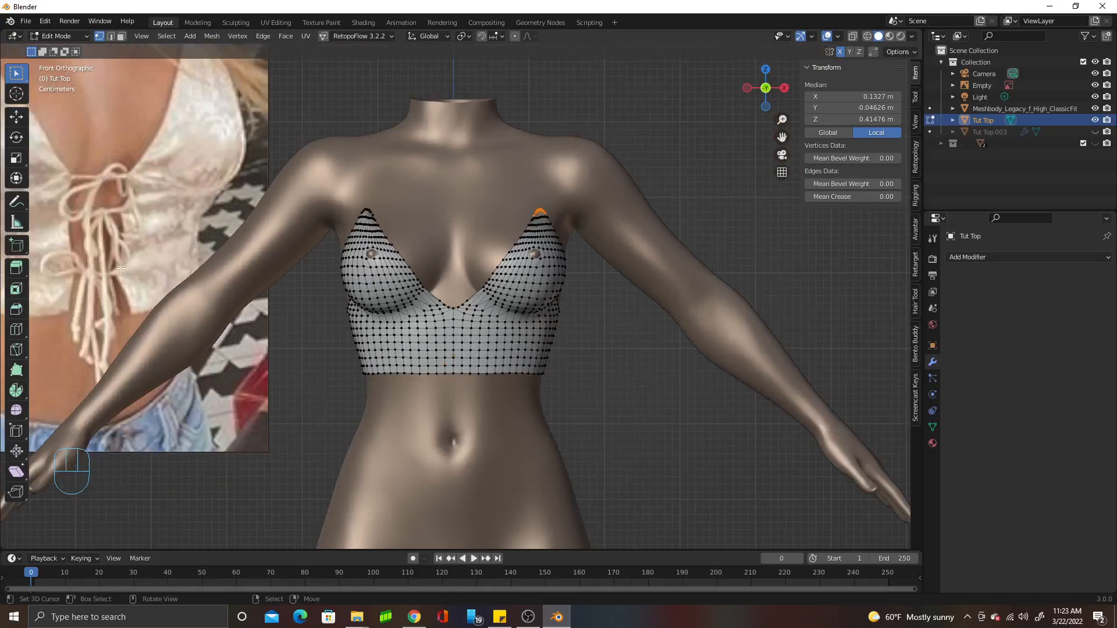
scroll(127, 211, "up", 1)
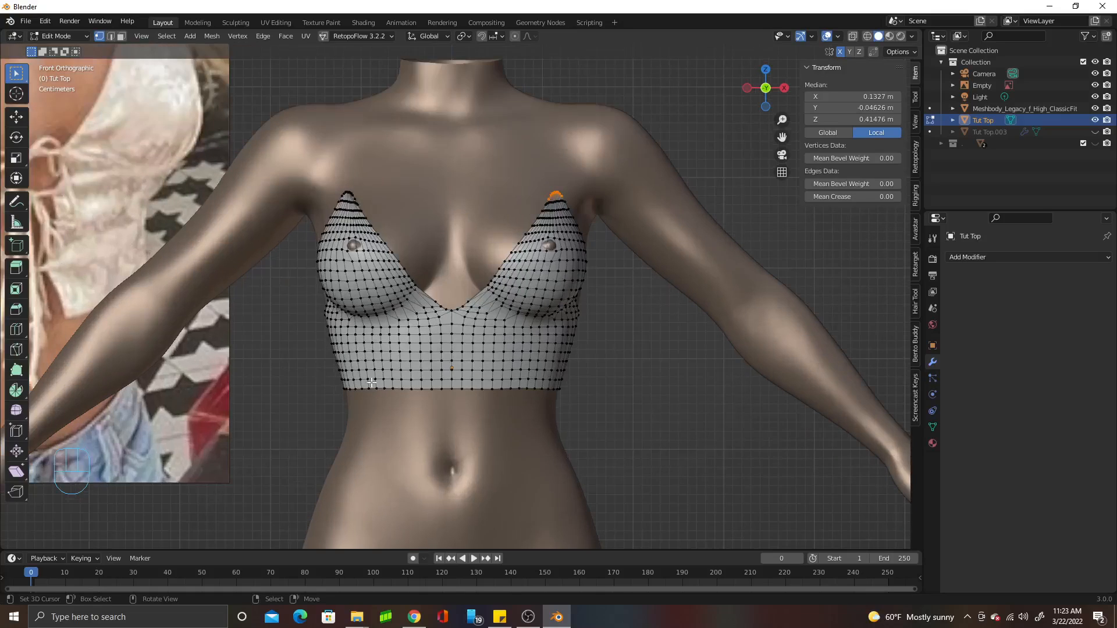
scroll(364, 381, "up", 2)
scroll(373, 383, "up", 2)
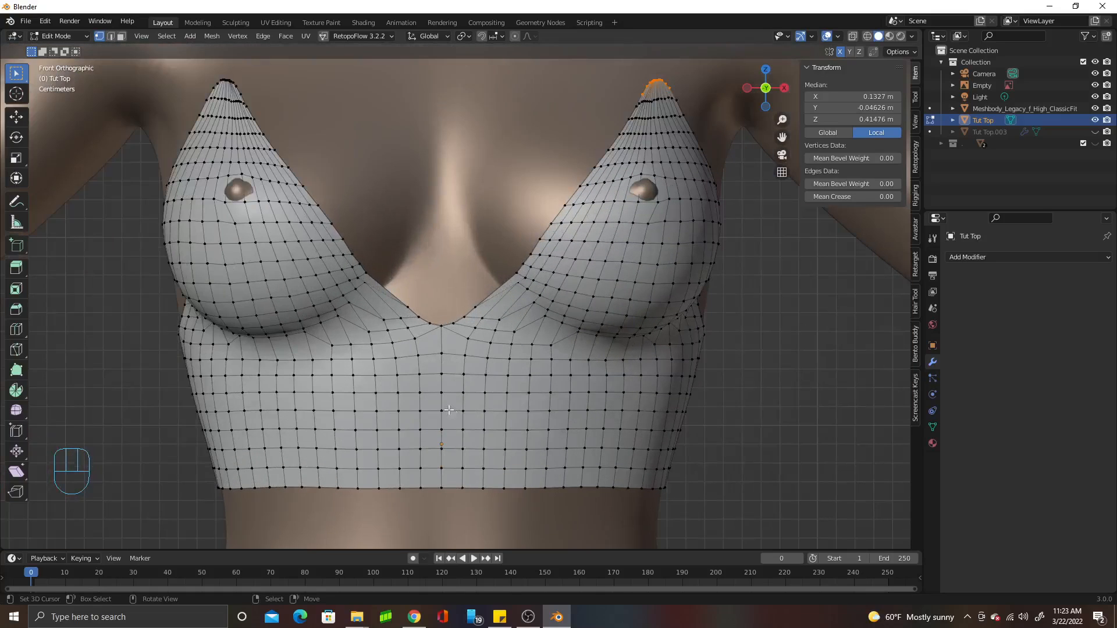
Delete the faces of the front centre strip from the neckline down to the hem, using circle select in face mode
left_click(121, 37)
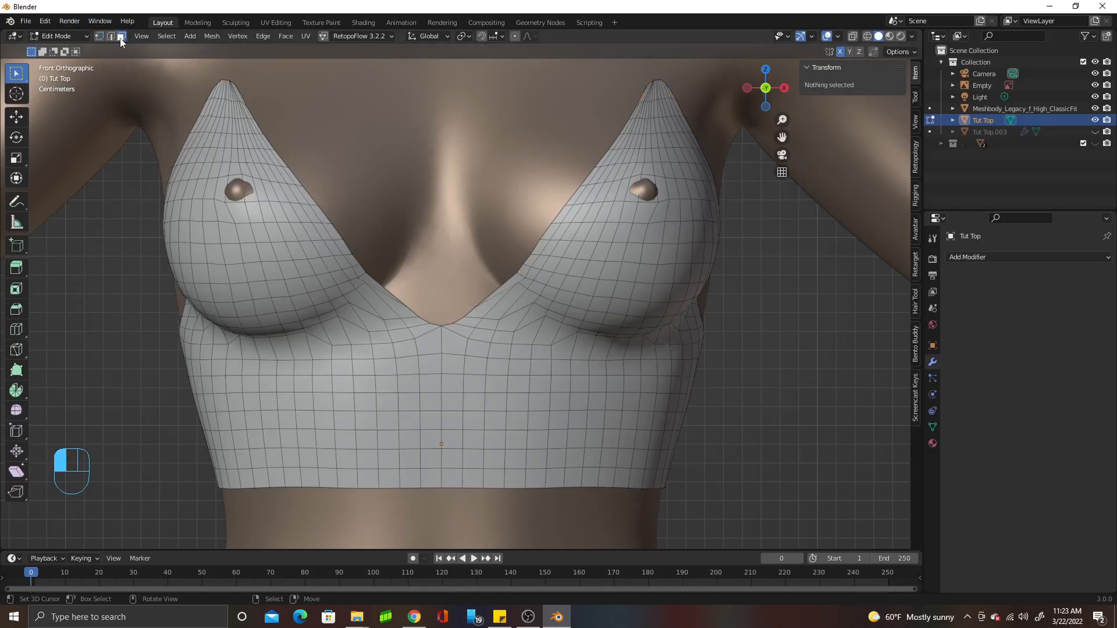
key("c")
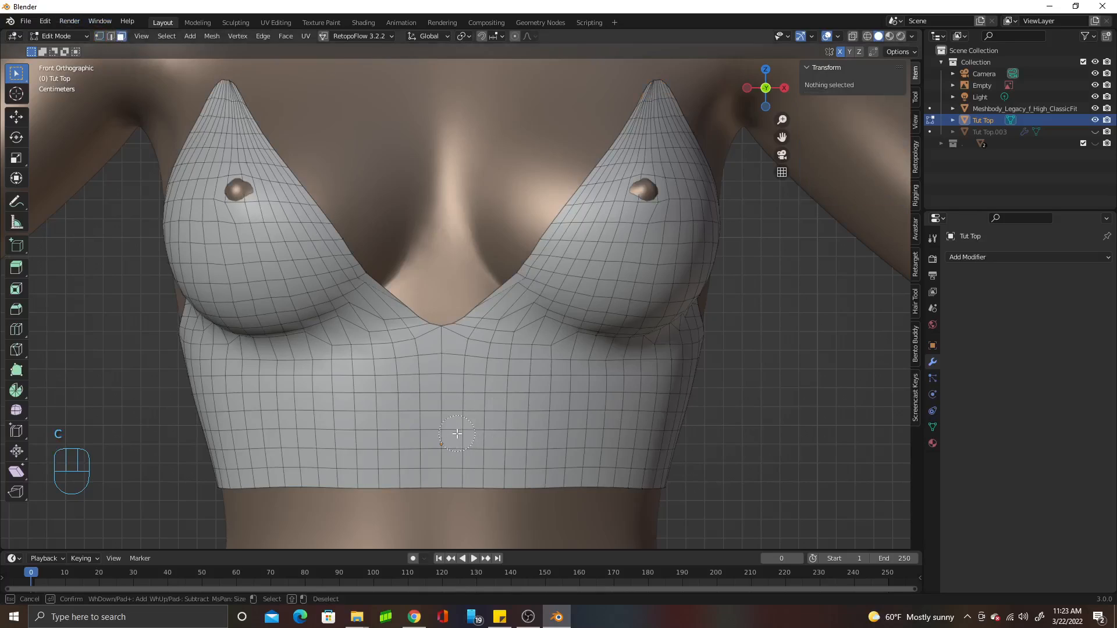
mouse_move(439, 450)
left_mouse_down()
mouse_move(451, 399)
mouse_move(435, 402)
mouse_move(441, 349)
mouse_move(438, 398)
left_mouse_up()
scroll(436, 402, "up", 3)
scroll(436, 401, "down", 8)
scroll(435, 402, "up", 9)
scroll(434, 403, "down", 6)
scroll(431, 389, "up", 10)
mouse_move(430, 389)
left_mouse_down()
mouse_move(477, 328)
mouse_move(409, 330)
left_mouse_up()
left_click(405, 327)
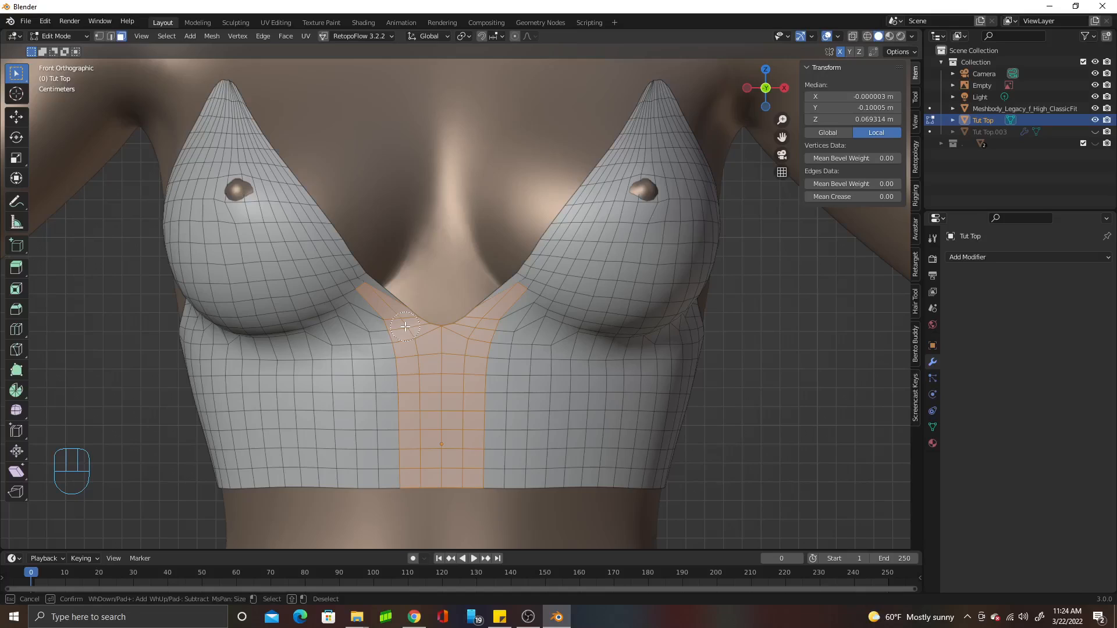
right_click(443, 380)
scroll(443, 381, "down", 5)
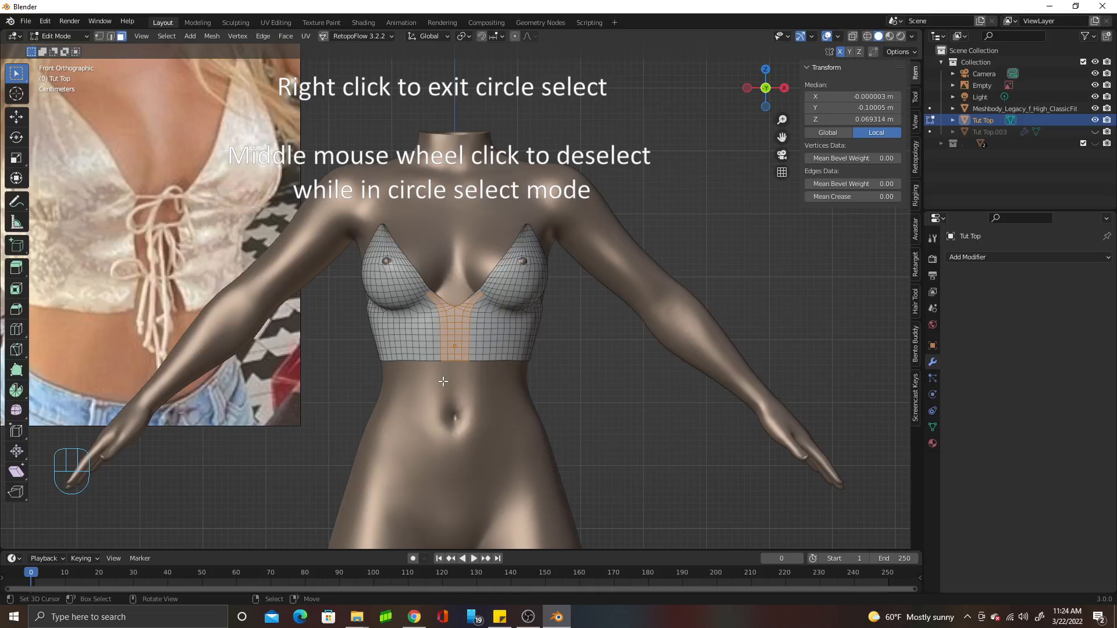
scroll(442, 381, "up", 5)
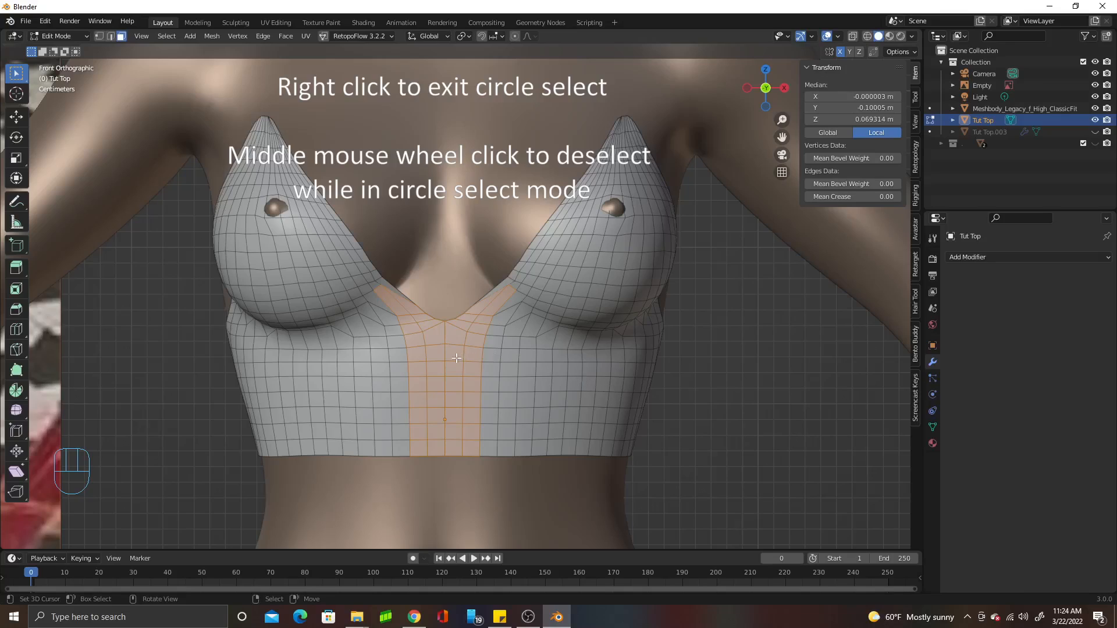
key("Delete")
left_click(440, 307)
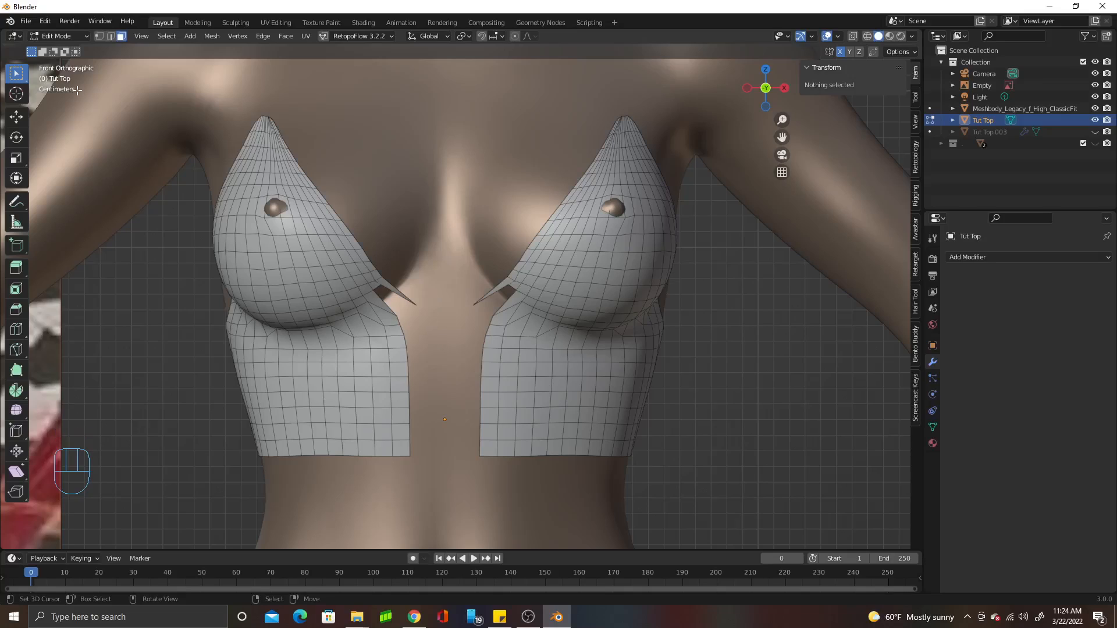
Switch to vertex selection and pull the stray tip left by the cut, plus nearby underbust vertices, back toward the -X cup
left_click(99, 36)
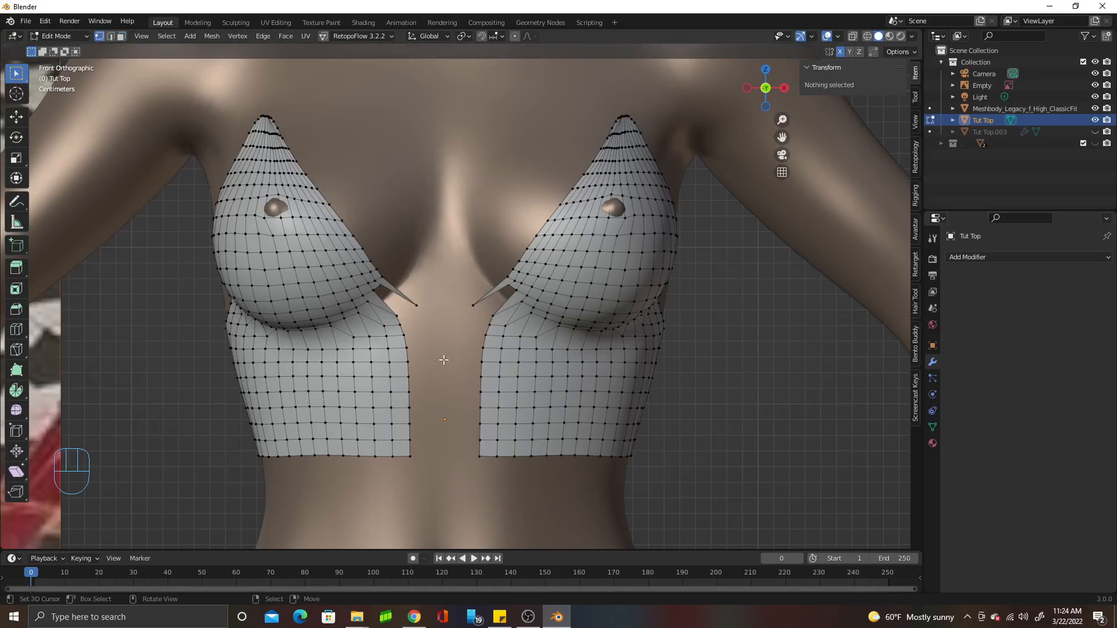
scroll(393, 340, "up", 4)
right_click_drag(365, 312, 275, 257)
right_click_drag(327, 345, 298, 340)
right_click_drag(238, 381, 239, 366)
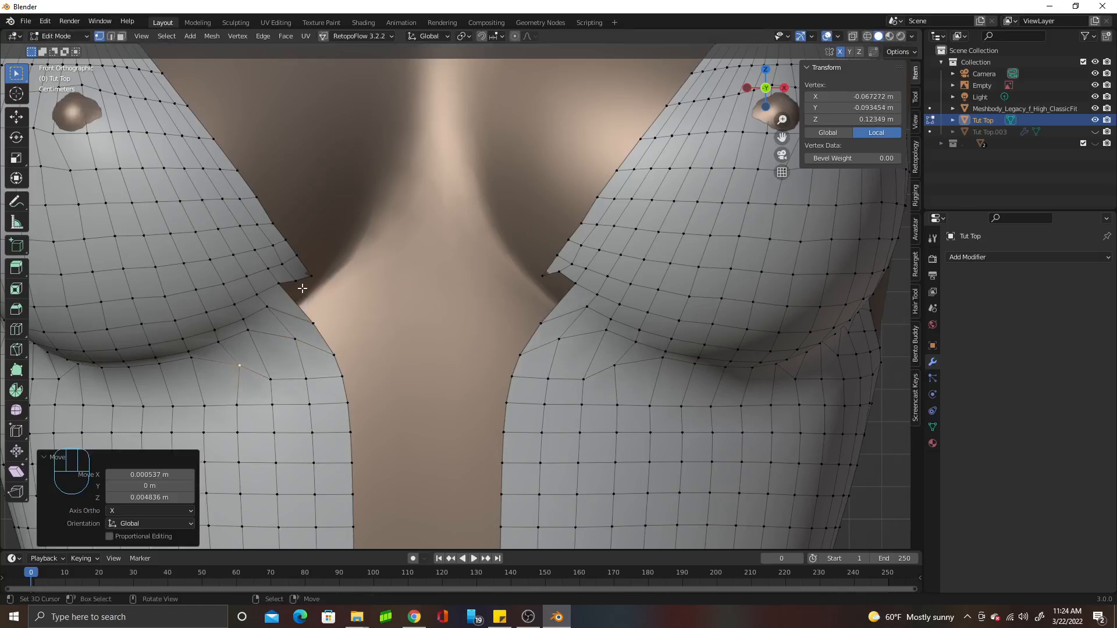
Fill the notch between the -X cup and the front panel with a face from its border vertices
right_click(300, 286)
right_click(315, 281)
right_click(287, 282, "shift")
right_click(281, 284, "shift")
scroll(300, 326, "up", 2)
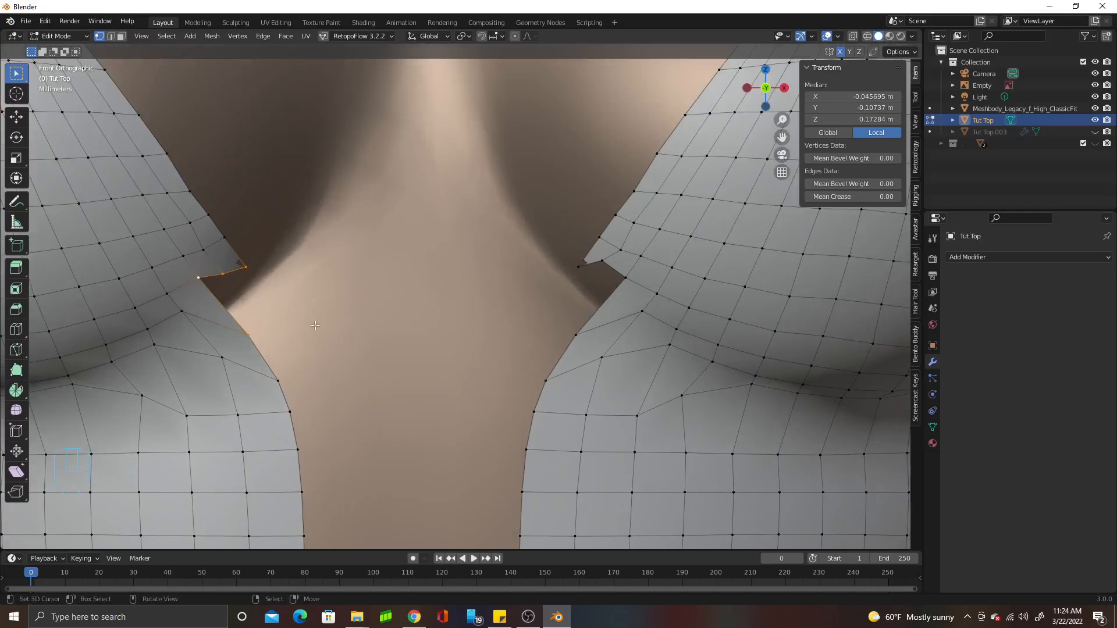
key("f")
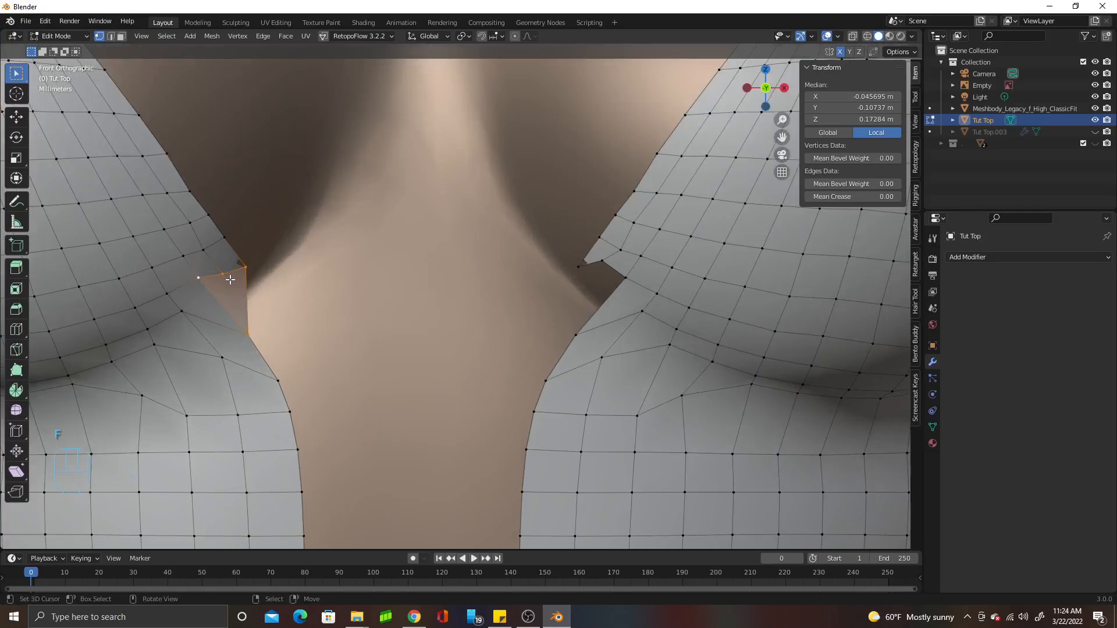
Reposition the vertices around the filled notch and along the inner front edge of the -X side into a smooth curve
right_click_drag(251, 333, 216, 258)
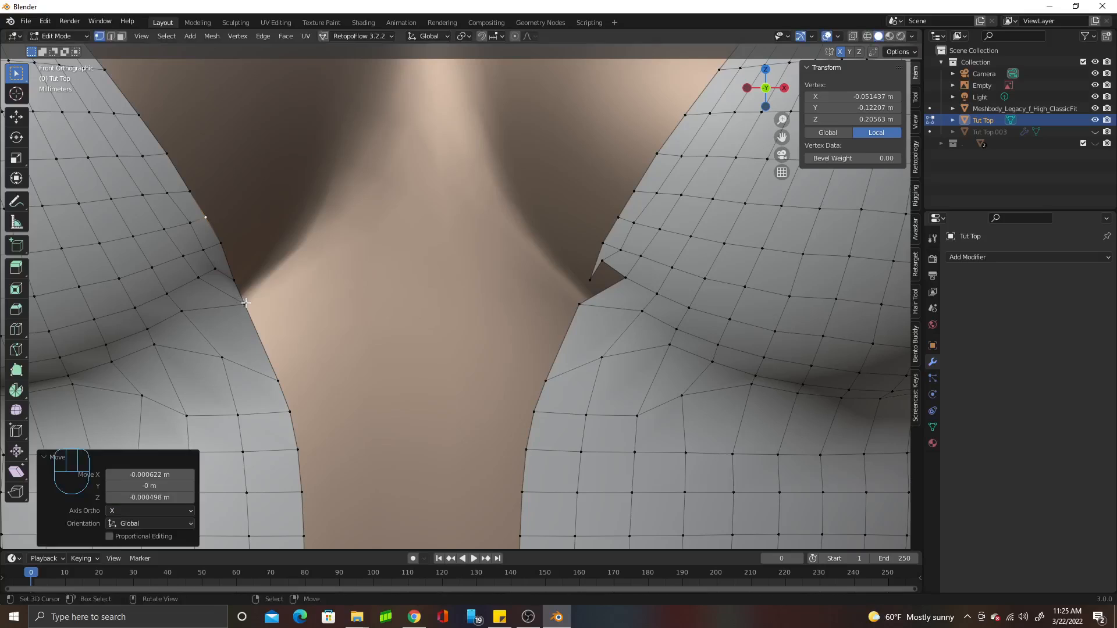
right_click_drag(278, 404, 263, 377)
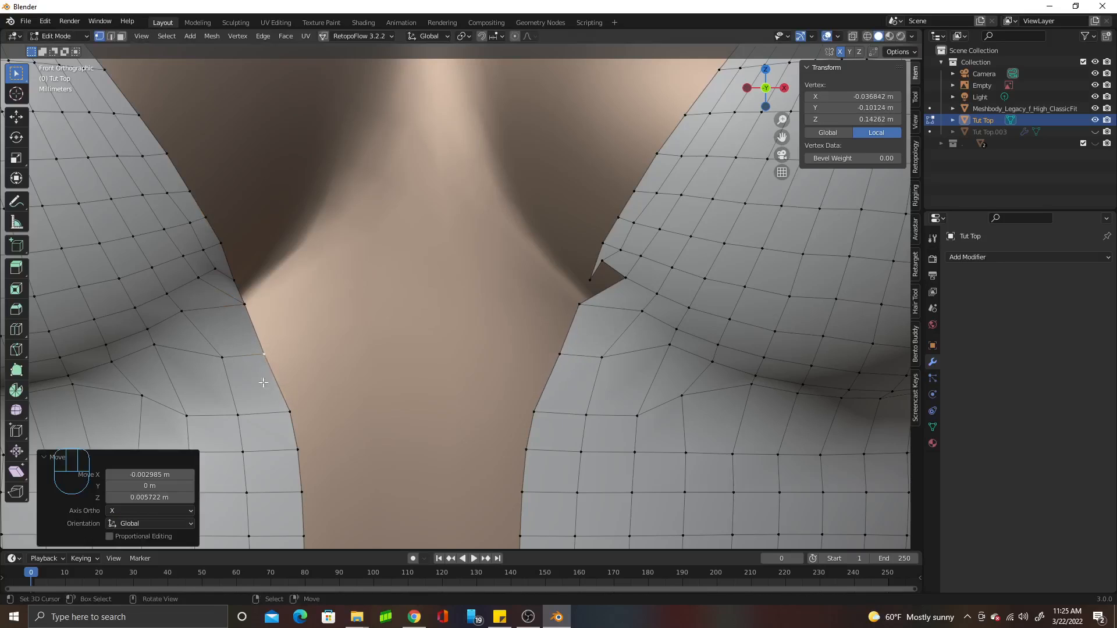
right_click_drag(192, 425, 280, 401)
right_click(142, 395)
Move the row of vertices just below the -X cup downward to even out the underbust spacing
scroll(273, 401, "down", 3)
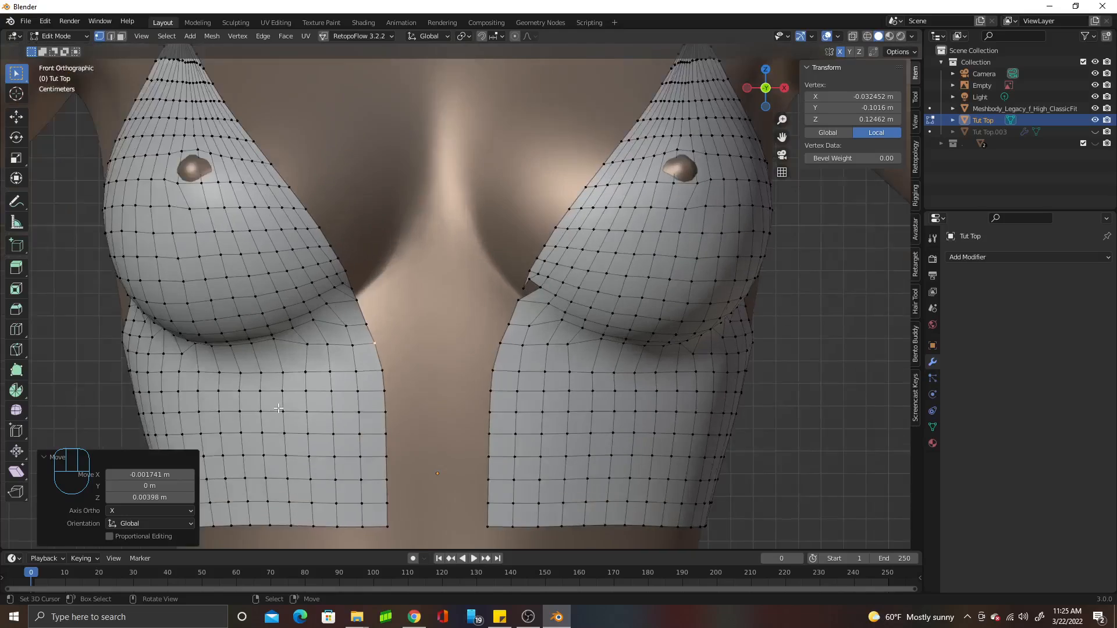
scroll(212, 409, "up", 1)
middle_click_drag(211, 409, 182, 369)
scroll(215, 401, "up", 3)
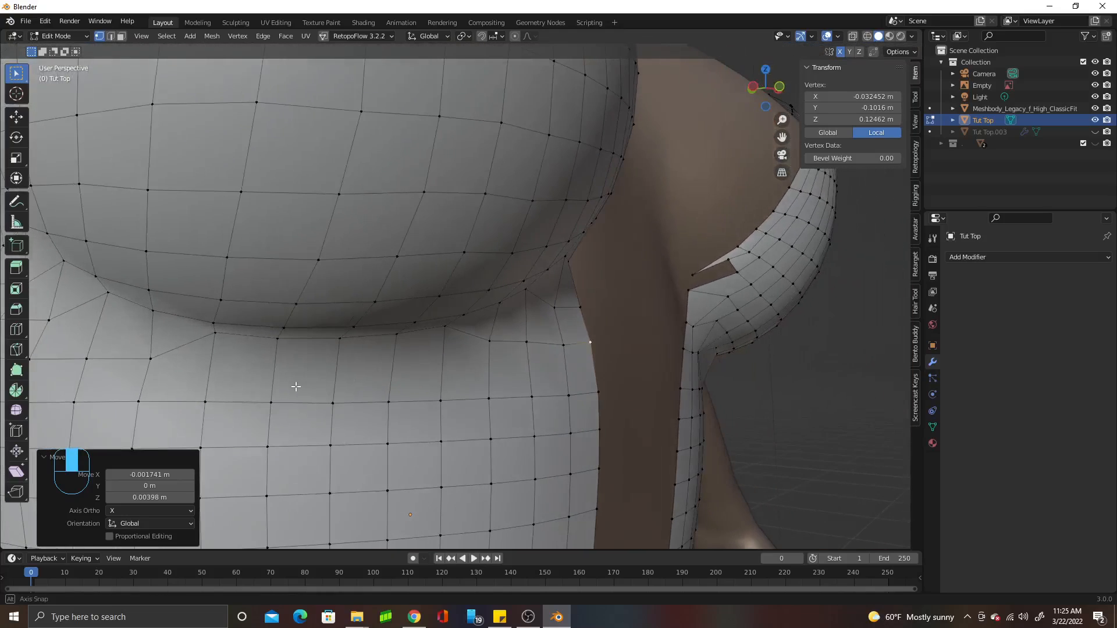
right_click_drag(214, 335, 214, 363)
right_click_drag(281, 339, 274, 363)
right_click_drag(339, 339, 338, 362)
right_click_drag(395, 335, 394, 367)
middle_click_drag(394, 367, 243, 330)
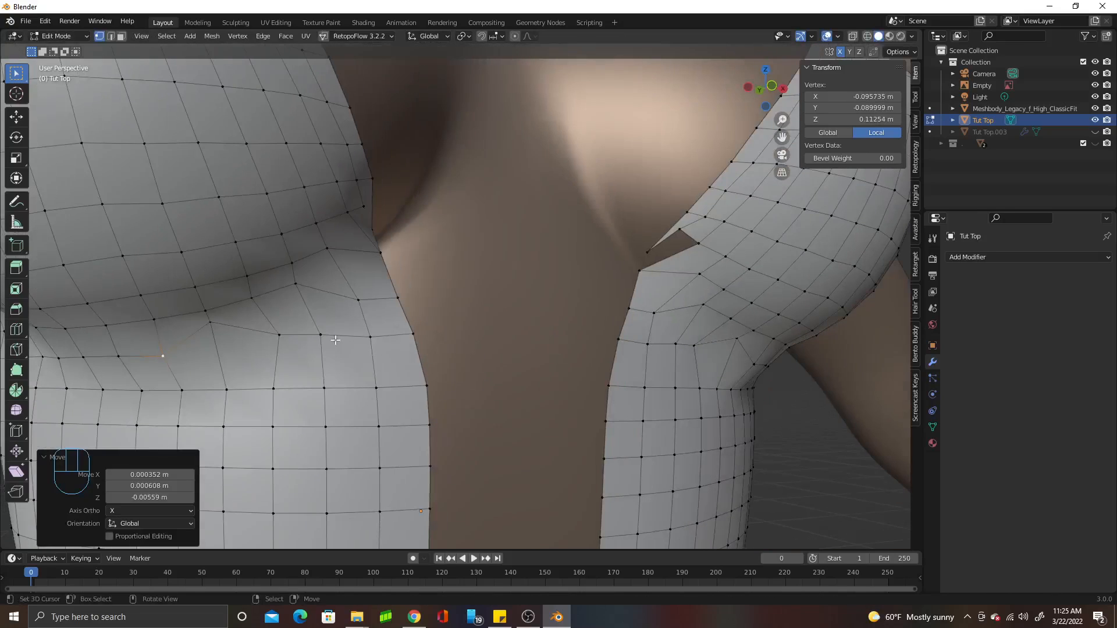
right_click_drag(221, 331, 221, 357)
right_click_drag(278, 337, 316, 342)
scroll(467, 386, "down", 3)
key("KP_1")
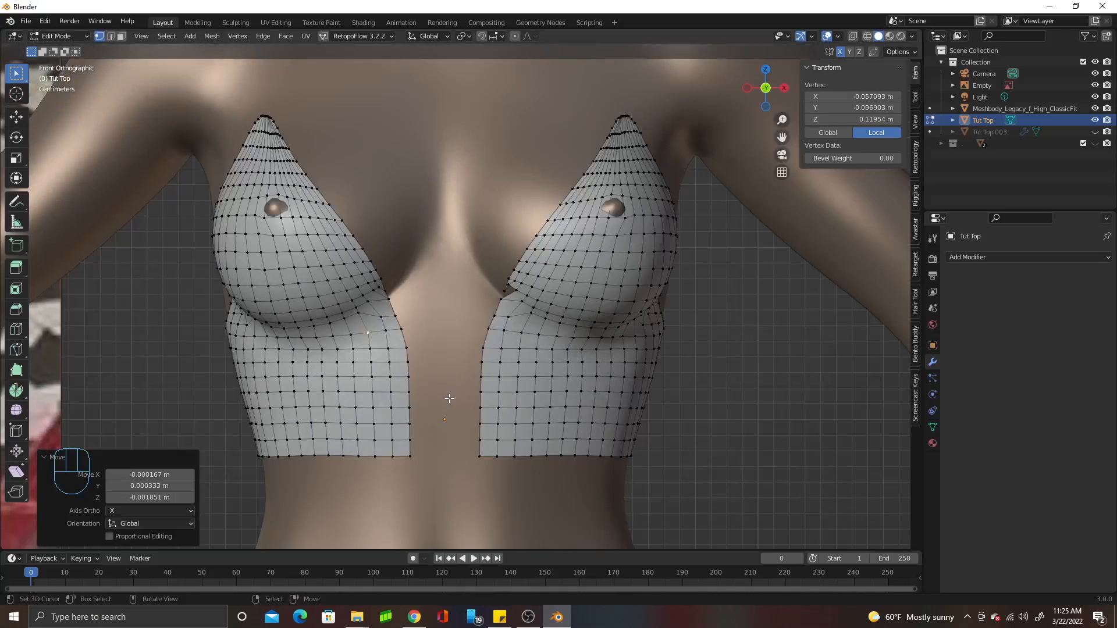
Fine-tune the vertices where the -X cup meets the front opening to smooth the inner edge
scroll(460, 401, "up", 3)
scroll(456, 407, "up", 4)
right_click_drag(320, 334, 315, 300)
right_click(311, 303)
right_click(302, 285)
right_click_drag(342, 363, 344, 367)
scroll(415, 382, "down", 5)
middle_click_drag(449, 398, 495, 385)
scroll(526, 387, "up", 2)
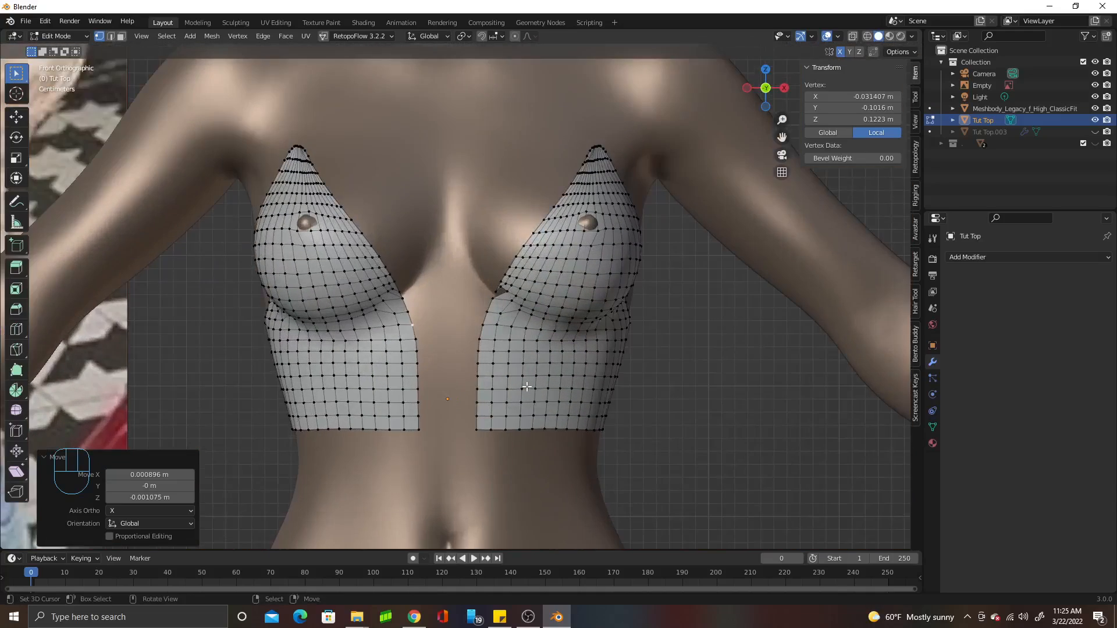
Symmetrize the whole mesh in the -X to +X direction and return to Object Mode
key("a")
key("space")
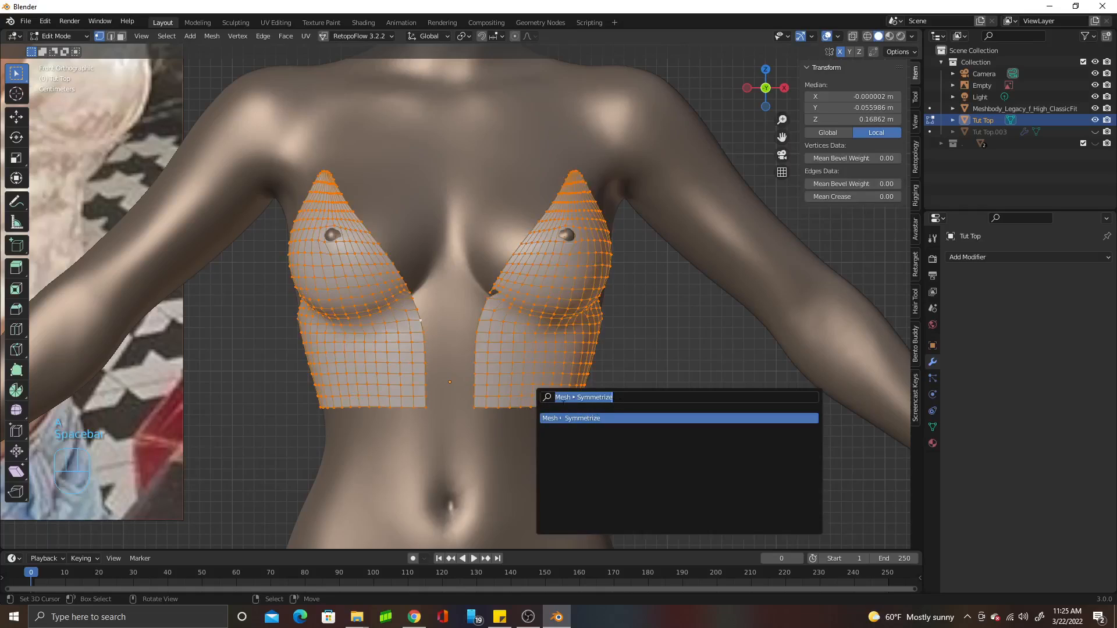
left_click(596, 418)
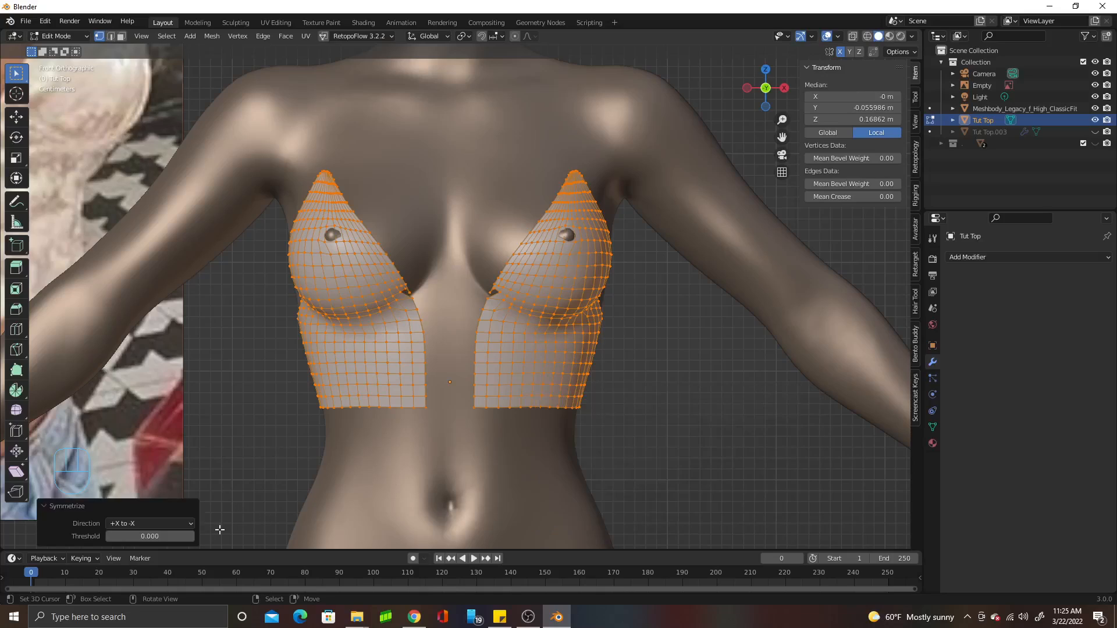
left_click(158, 526)
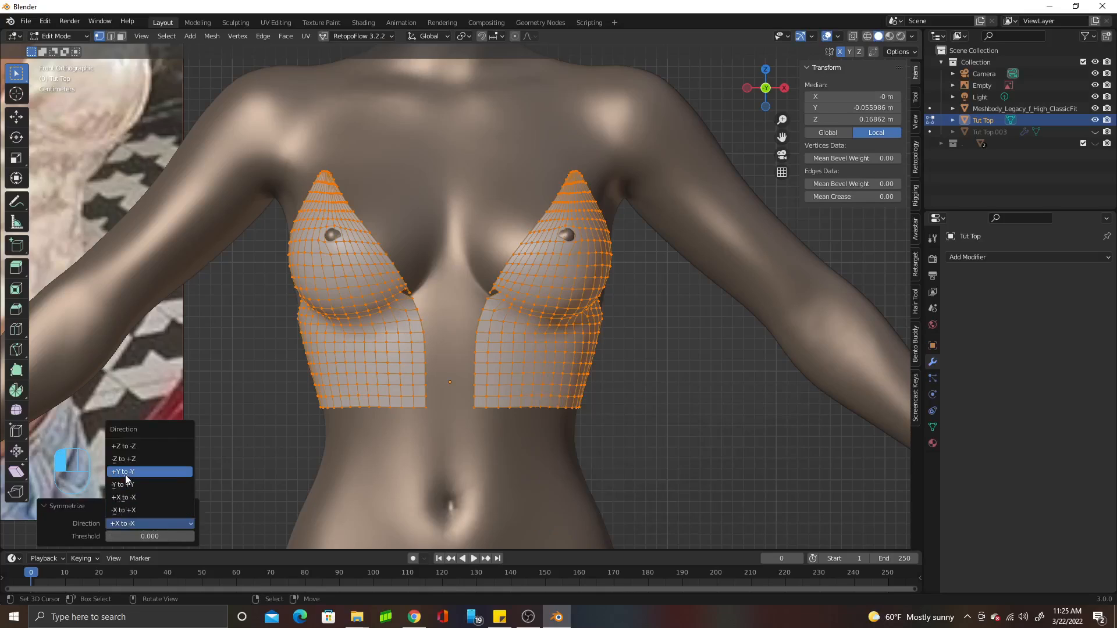
left_click(124, 510)
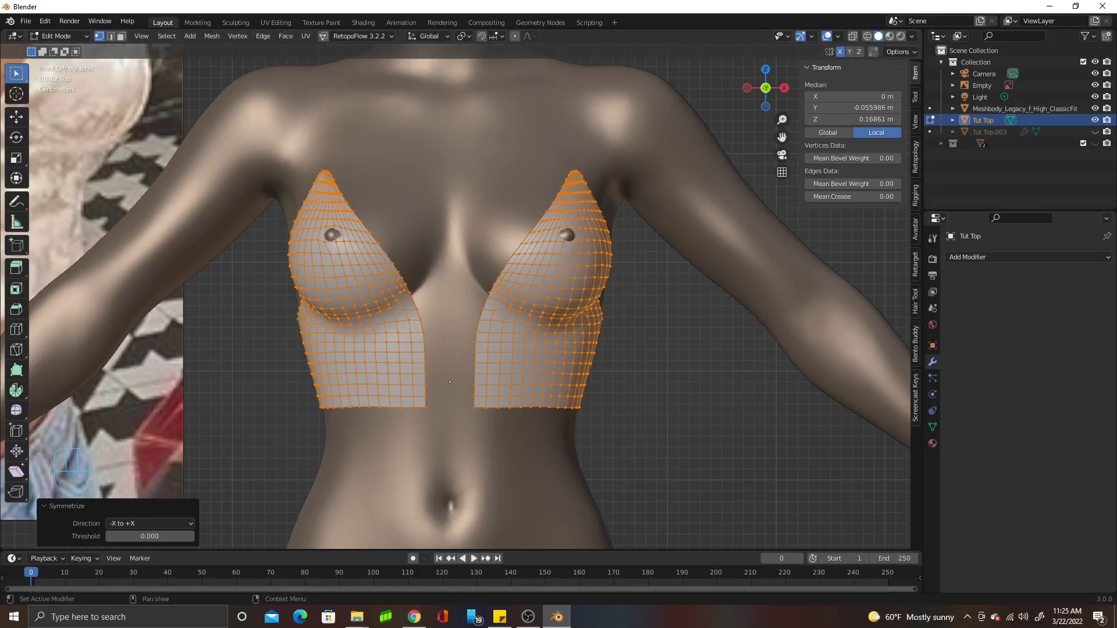
left_click(528, 616)
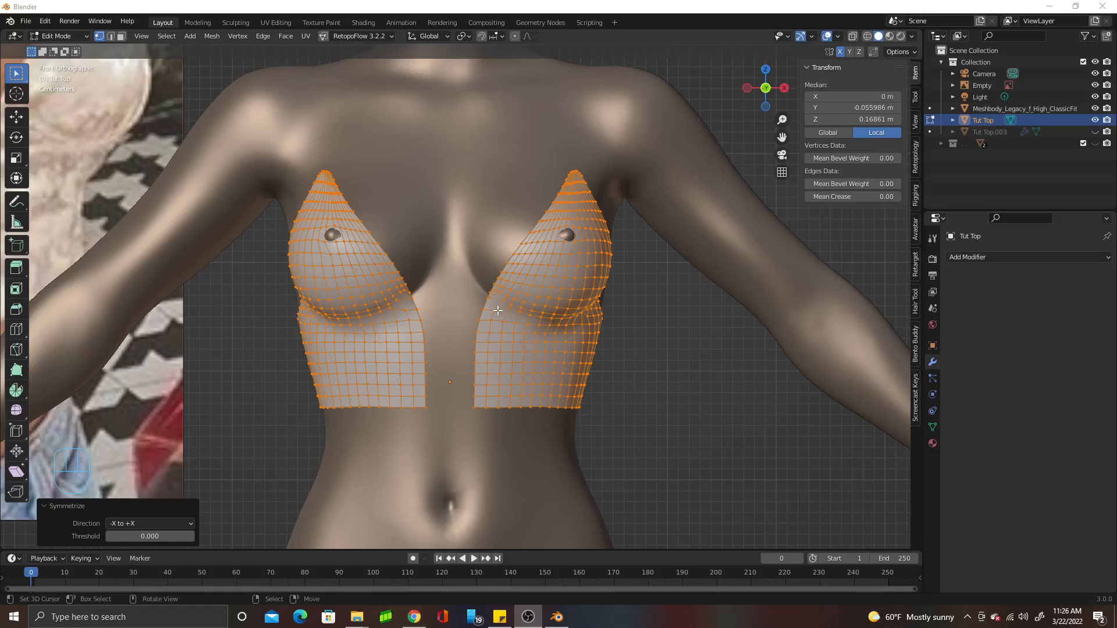
key("Tab")
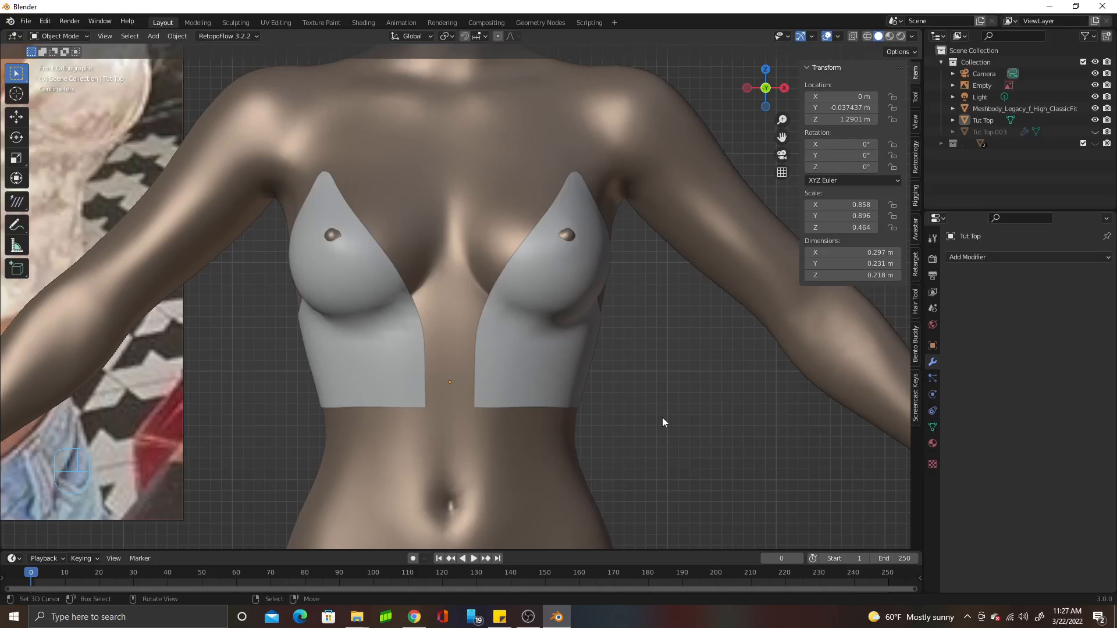
Start saving the file under a new name and create a folder named Top tut series in the JijisWrld folder on LaCie (H:)
scroll(662, 418, "down", 4)
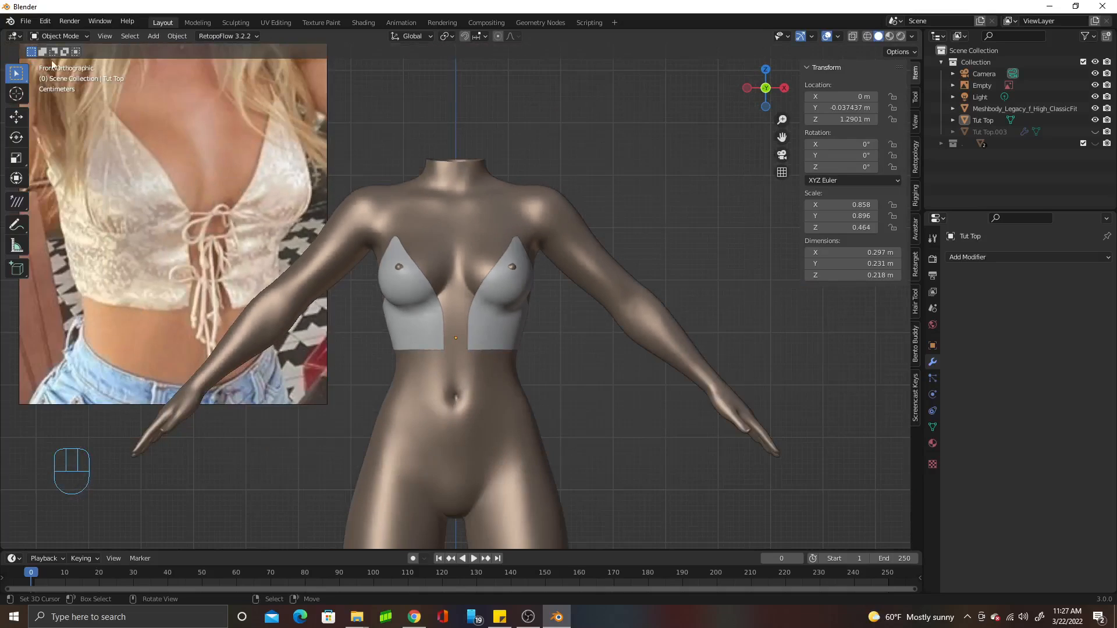
left_click(26, 21)
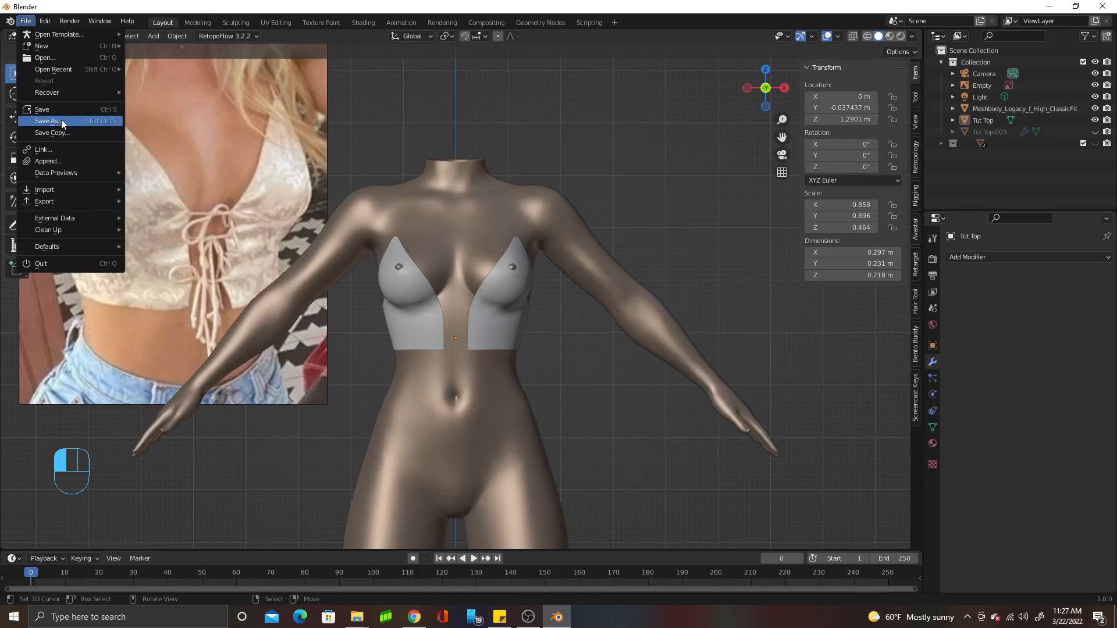
left_click(61, 121)
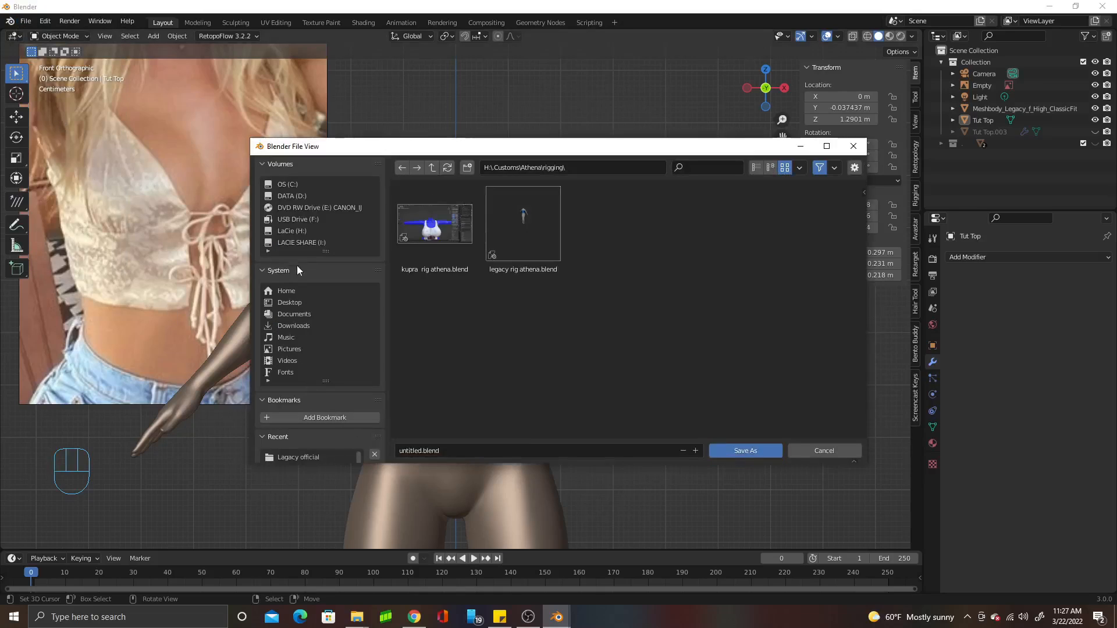
left_click(295, 232)
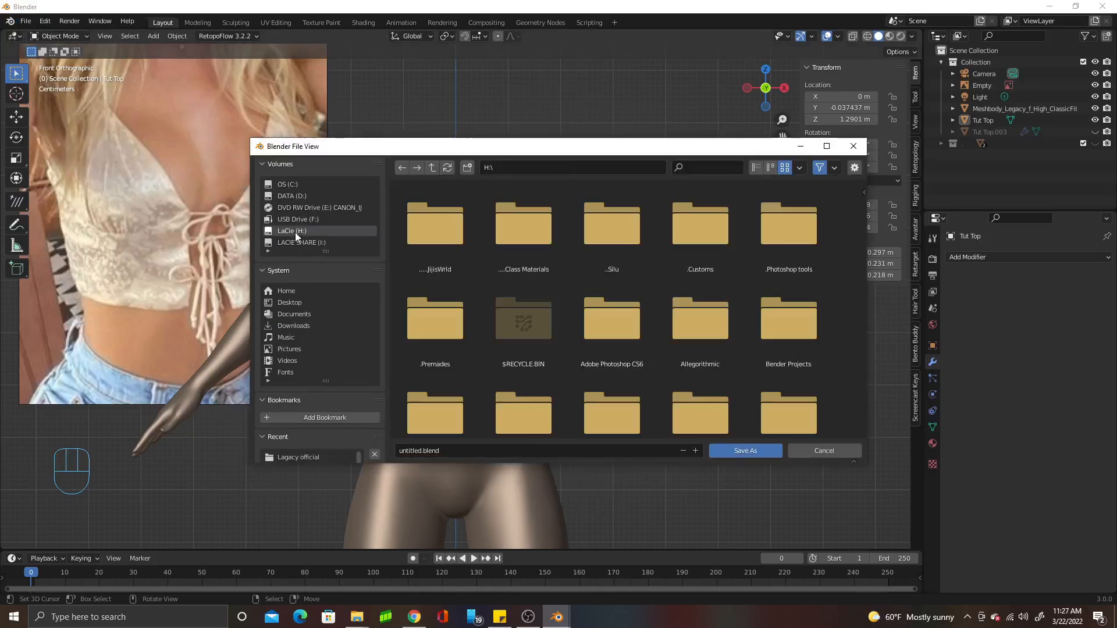
double_click(456, 246)
left_click(467, 168)
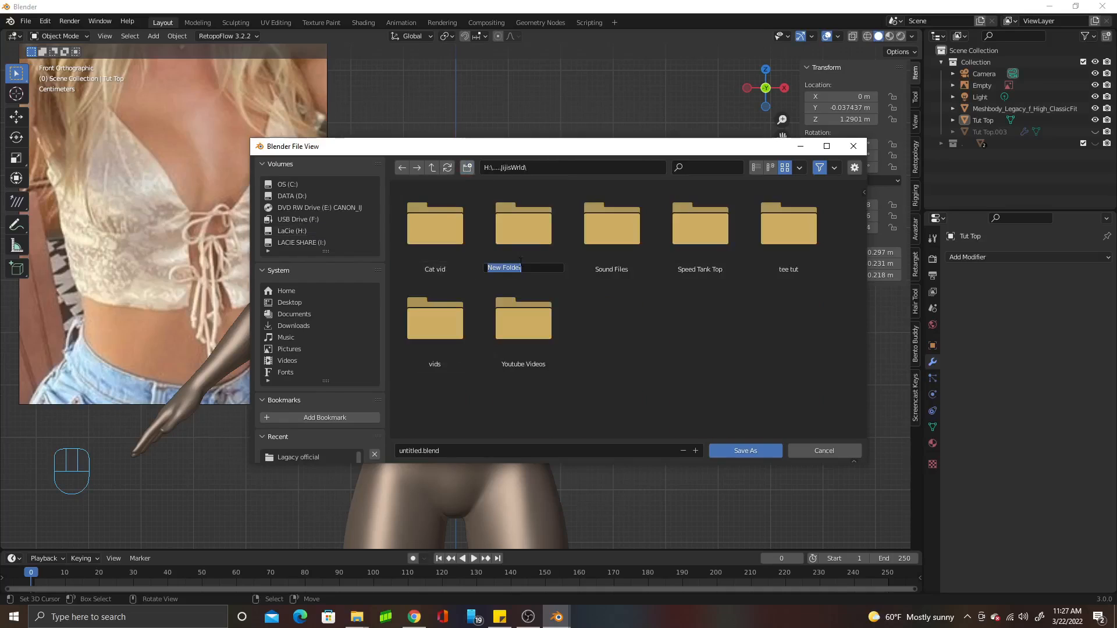
type("Top tut series")
key("Return")
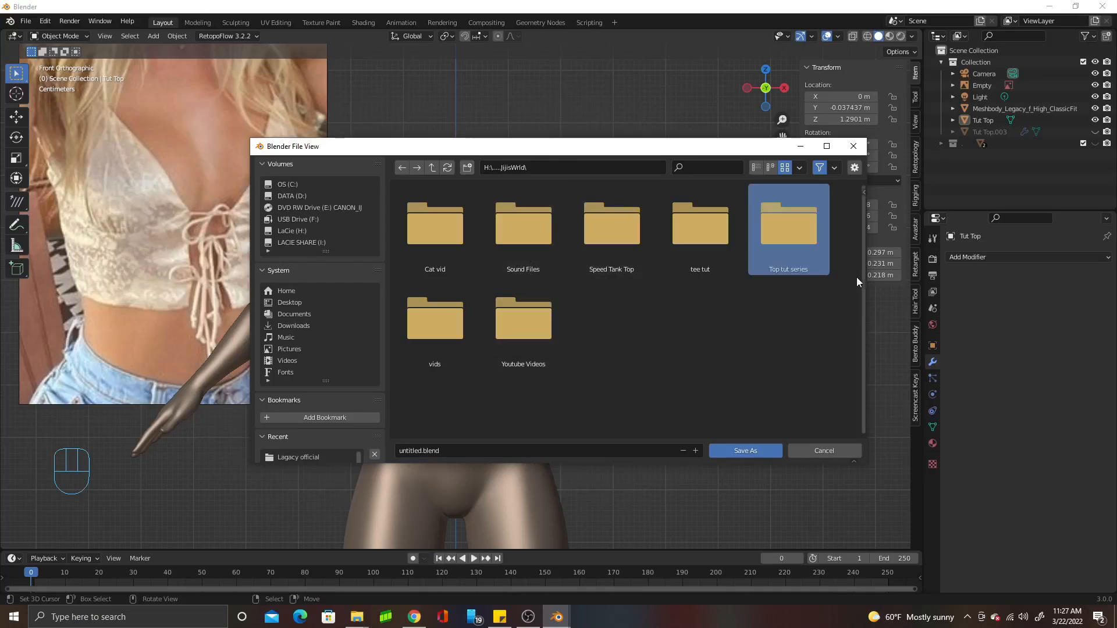
Save the project as Top tut in the Top tut series folder
double_click(805, 254)
left_click(416, 451)
type("Top t")
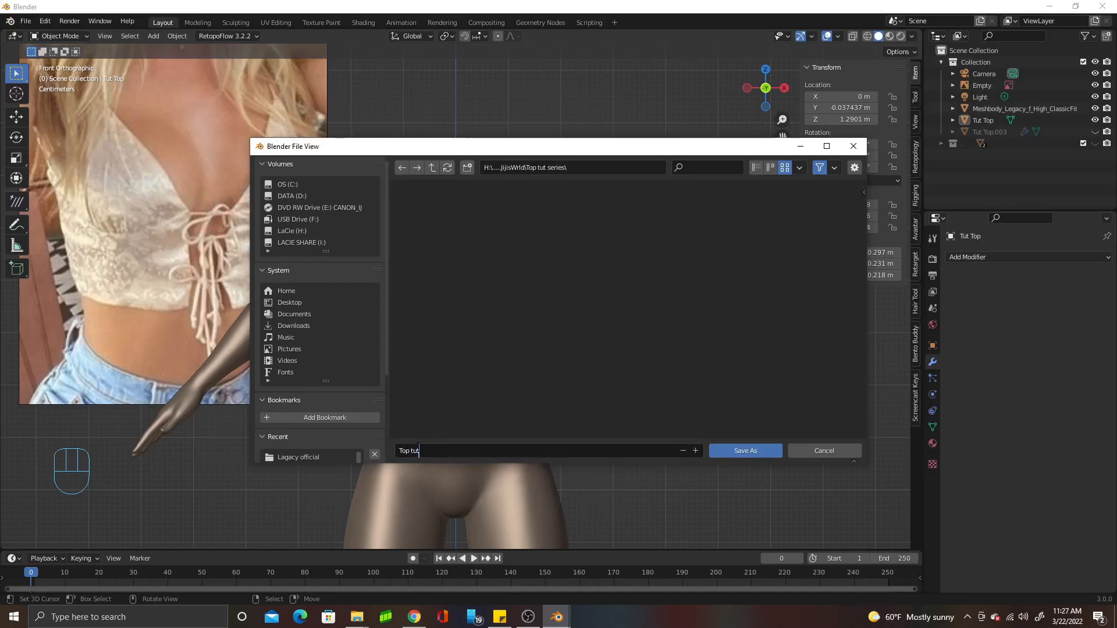
left_click(736, 450)
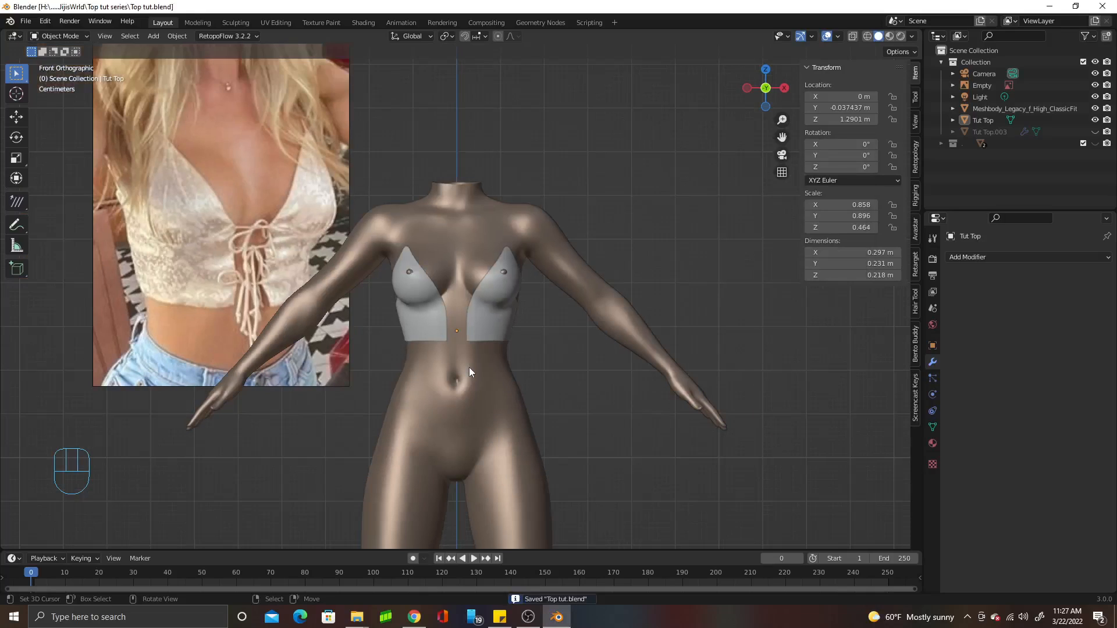
Add a Bezier curve and raise it along Z to chest height, about 1.458 m
key("shift+a")
mouse_move(469, 367)
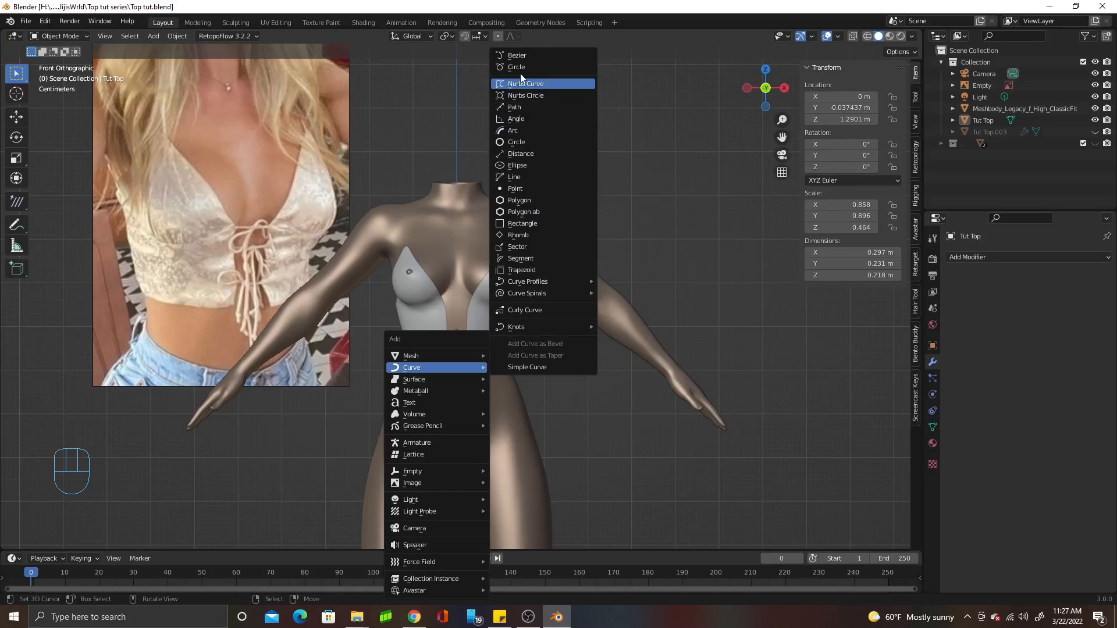
left_click(523, 57)
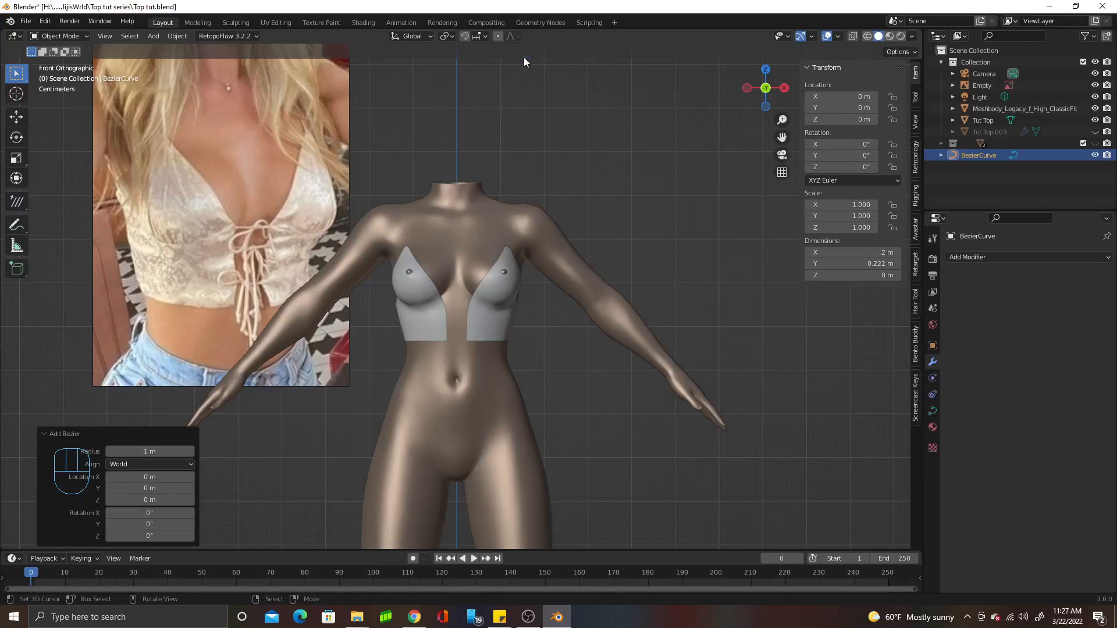
scroll(541, 243, "down", 4)
middle_click_drag(541, 243, 478, 263)
key("g")
key("z")
left_click(540, 174)
Scale the Bezier curve down to about 0.135 and move it along Y to about 0.19 m in front of the chest
middle_click_drag(540, 174, 630, 193)
key("s")
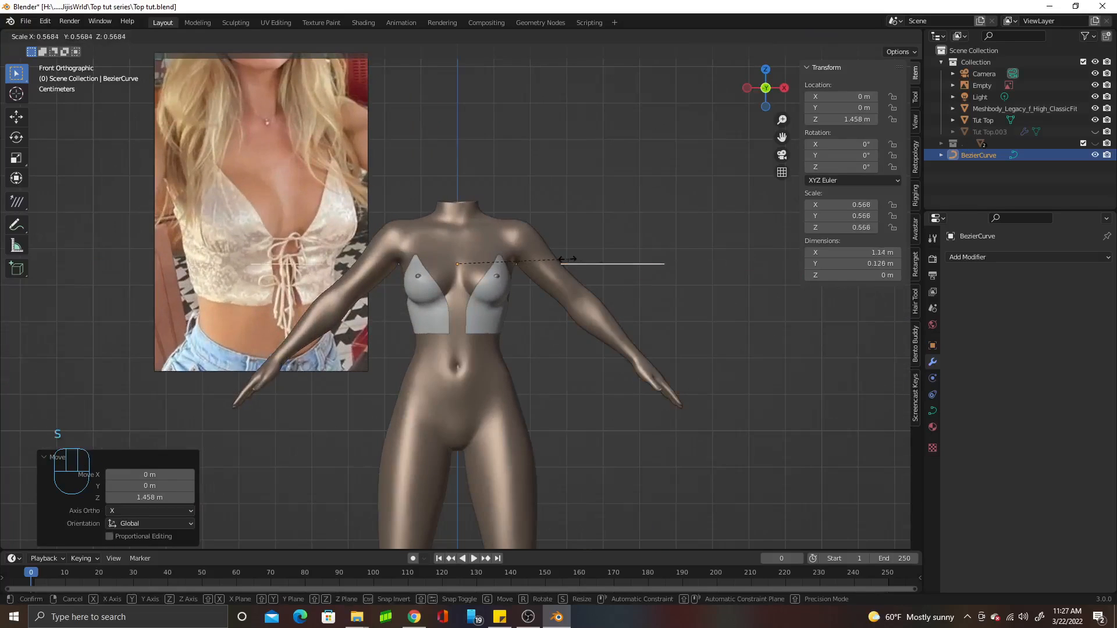
left_click(487, 270)
middle_click_drag(486, 267, 675, 288)
key("g")
key("y")
left_click(483, 282)
key("KP_1")
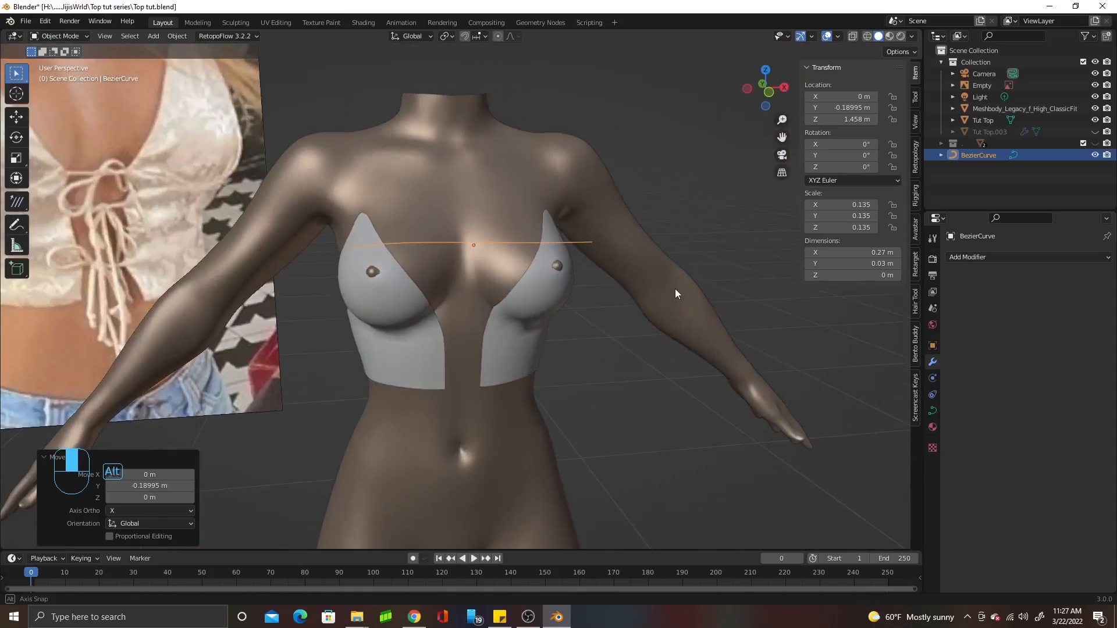
In Edit Mode, rotate all the curve's control points around the Z axis so the curve runs front to back
scroll(728, 385, "up", 3)
middle_click_drag(728, 385, 588, 423)
key("Tab")
scroll(560, 389, "down", 3)
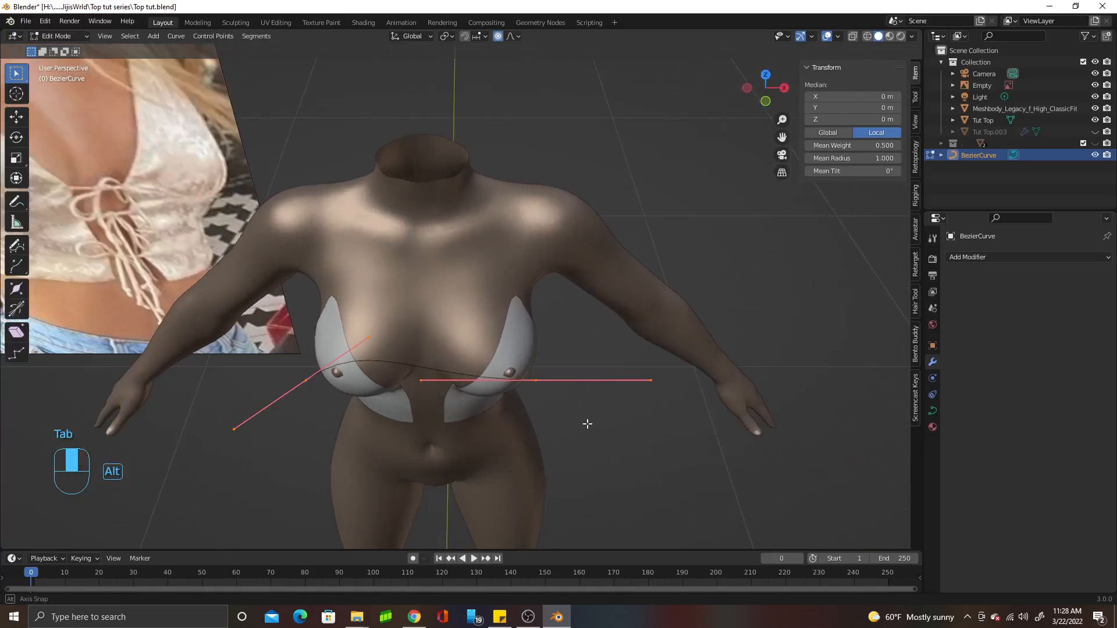
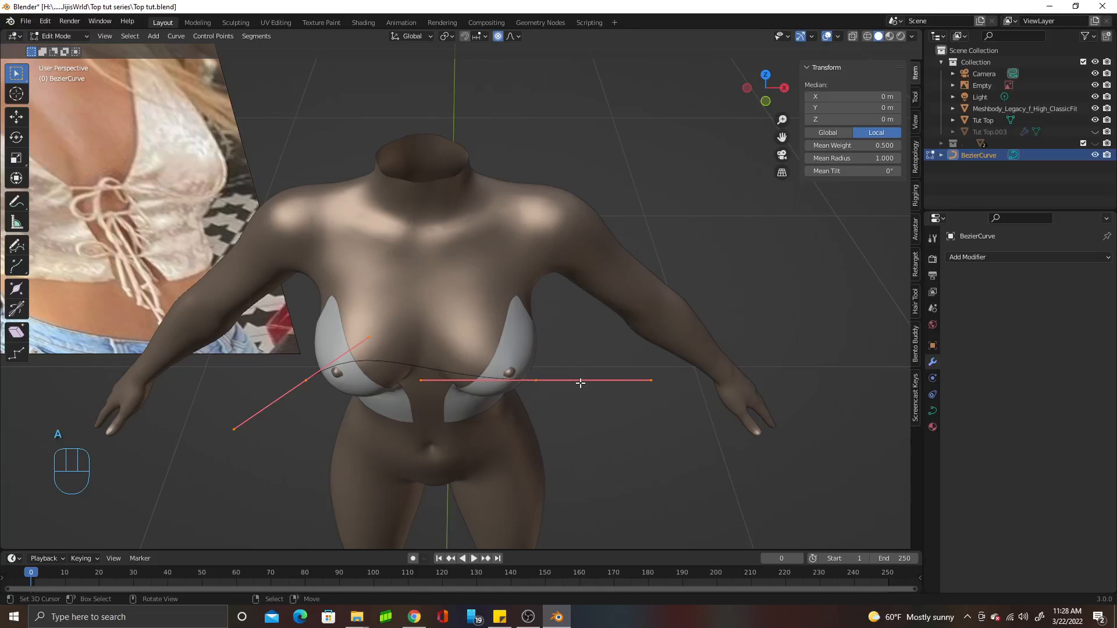
key("r")
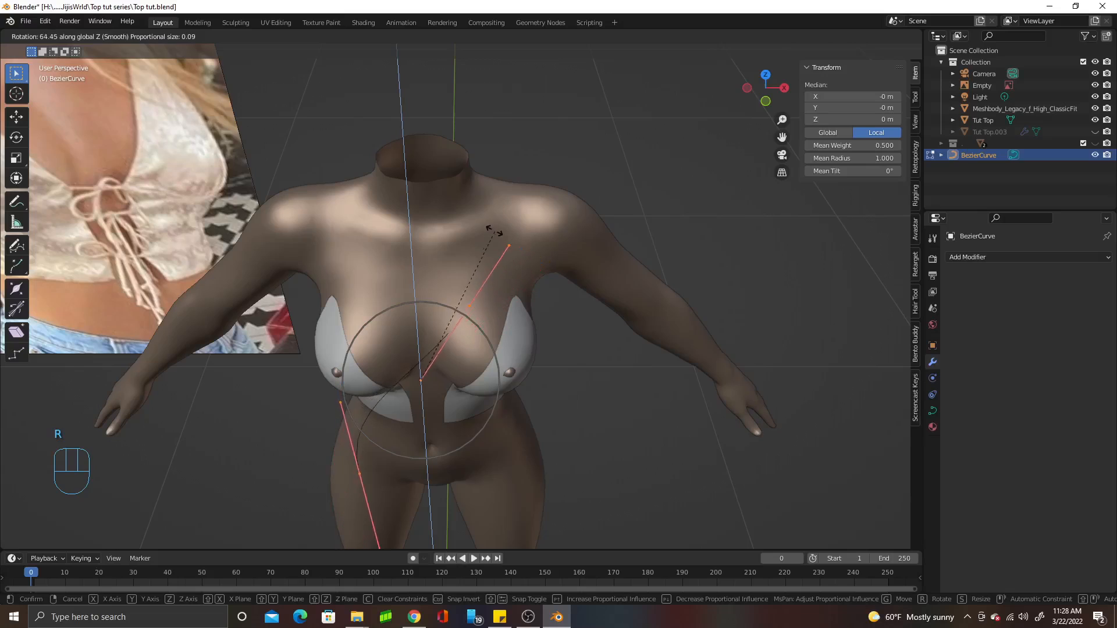
left_click(398, 228)
Move the whole curve about 0.157 m along X to the body's +X side
middle_click_drag(593, 306, 500, 286)
key("g")
key("y")
key("x")
left_click(552, 335)
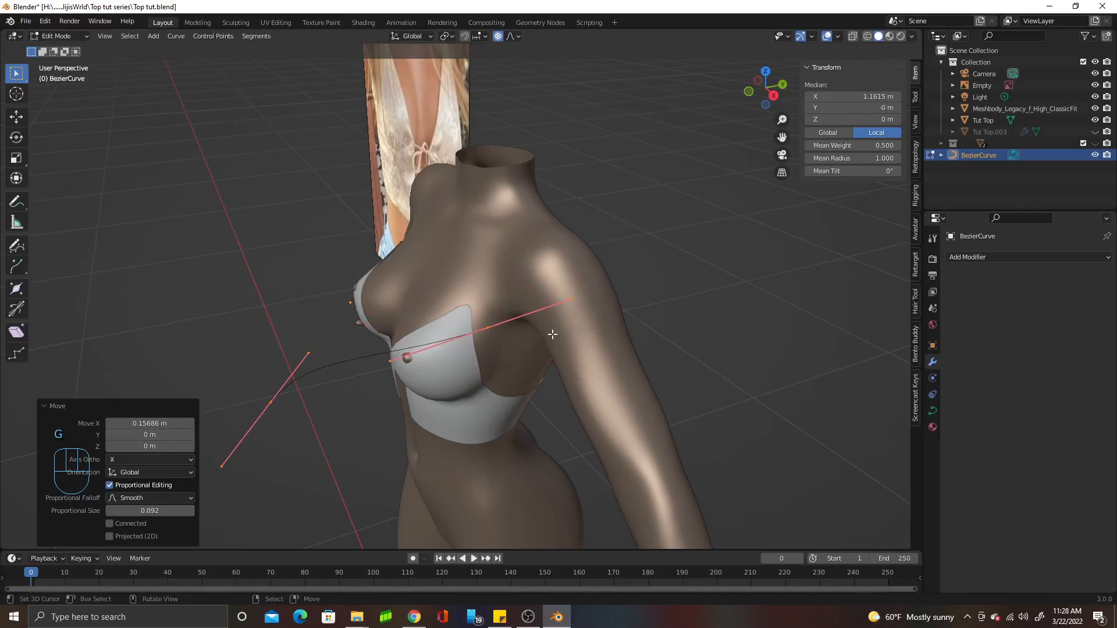
Move the curve back about 0.205 m along Y and up about 0.122 m along Z to the top of the shoulder
middle_click_drag(552, 334, 587, 326)
key("g")
key("y")
left_click(686, 319)
key("g")
key("z")
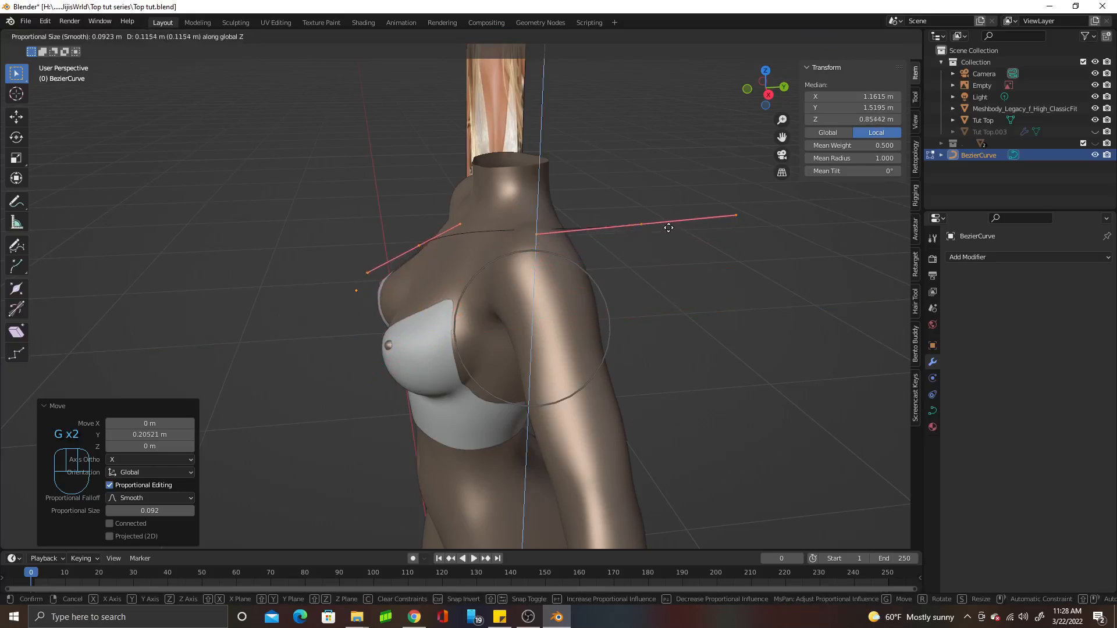
left_click(668, 222)
middle_click_drag(648, 243, 738, 242)
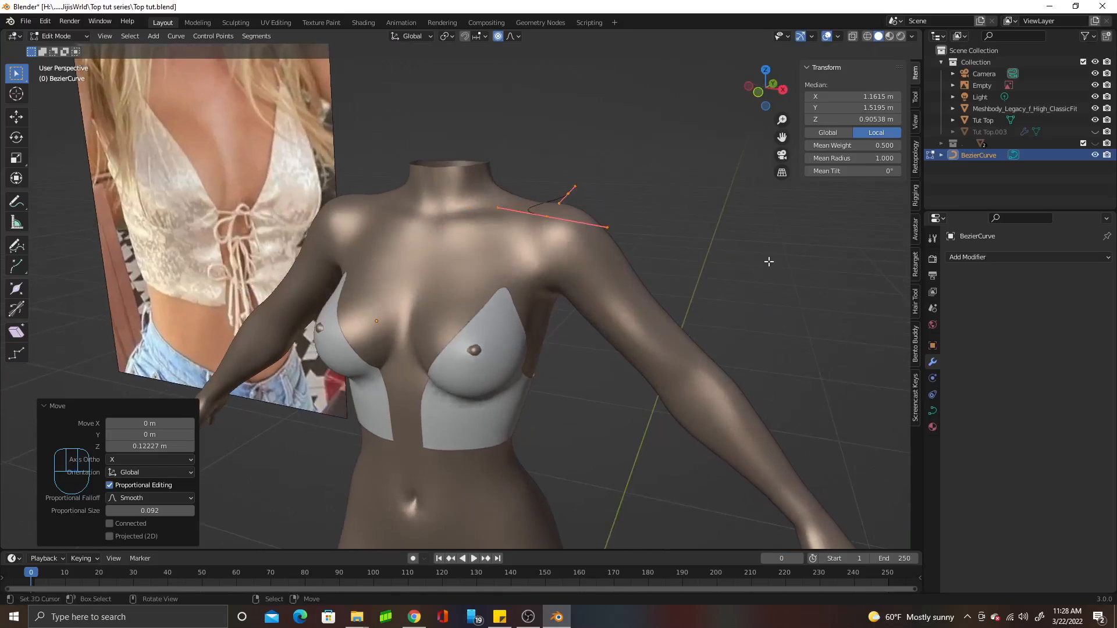
Give the curve a round bevel with a depth of 0.01 m to form the strap's thickness
left_click(932, 412)
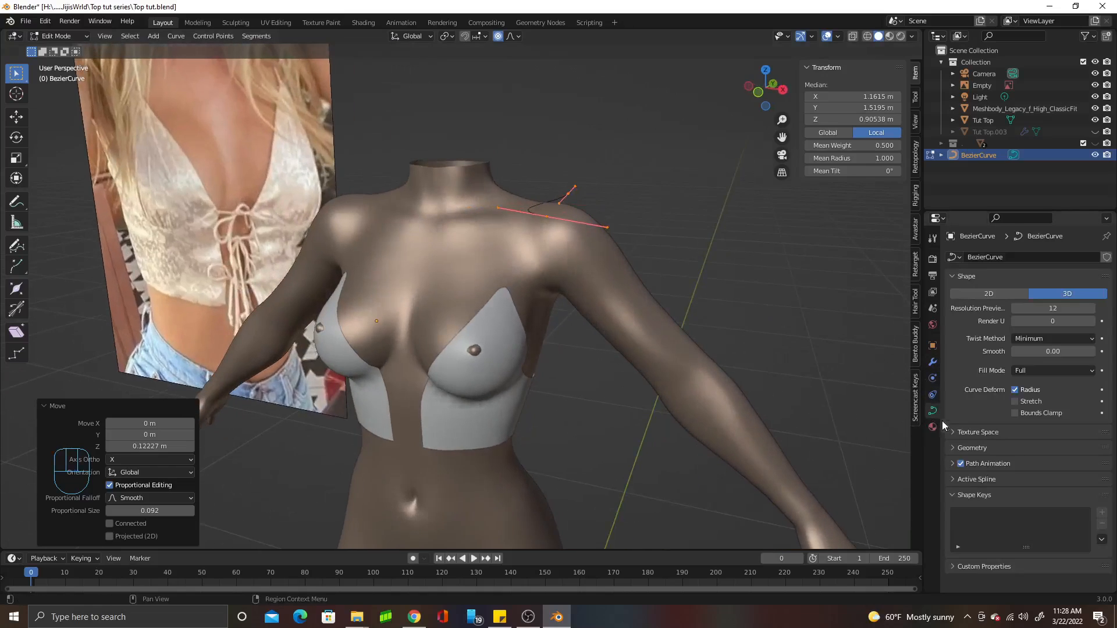
left_click(951, 448)
scroll(992, 450, "down", 3)
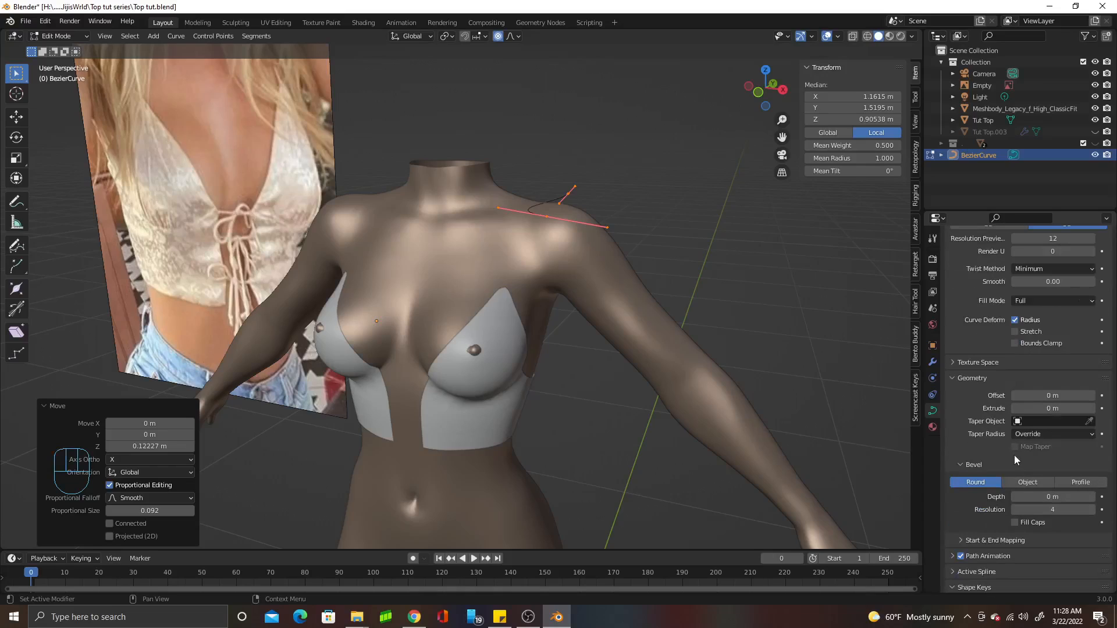
scroll(1011, 452, "down", 1)
left_click(1092, 474)
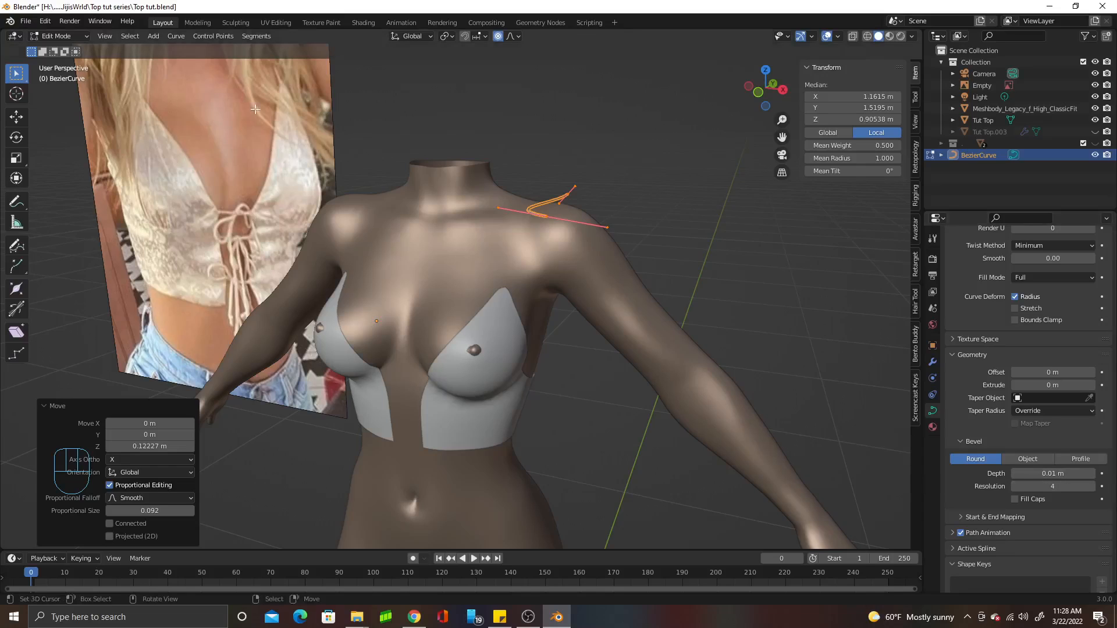
In side view, move the strap's front control point down about 0.097 m to the height of the +X cup's tip
middle_click_drag(701, 204, 520, 267)
left_click(283, 206)
key("KP_3")
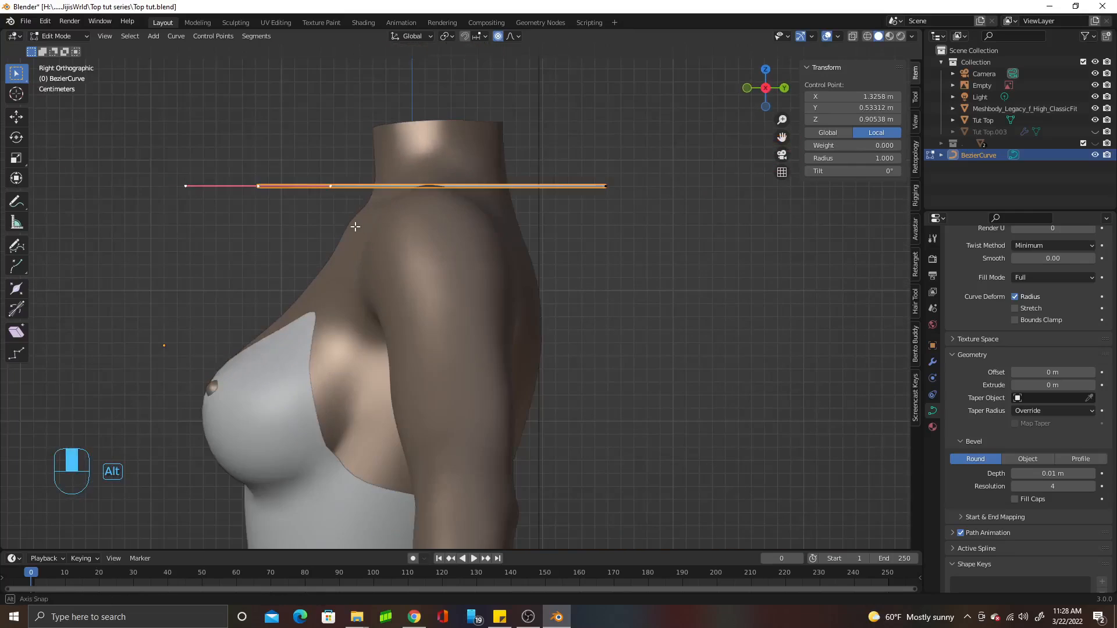
key("g")
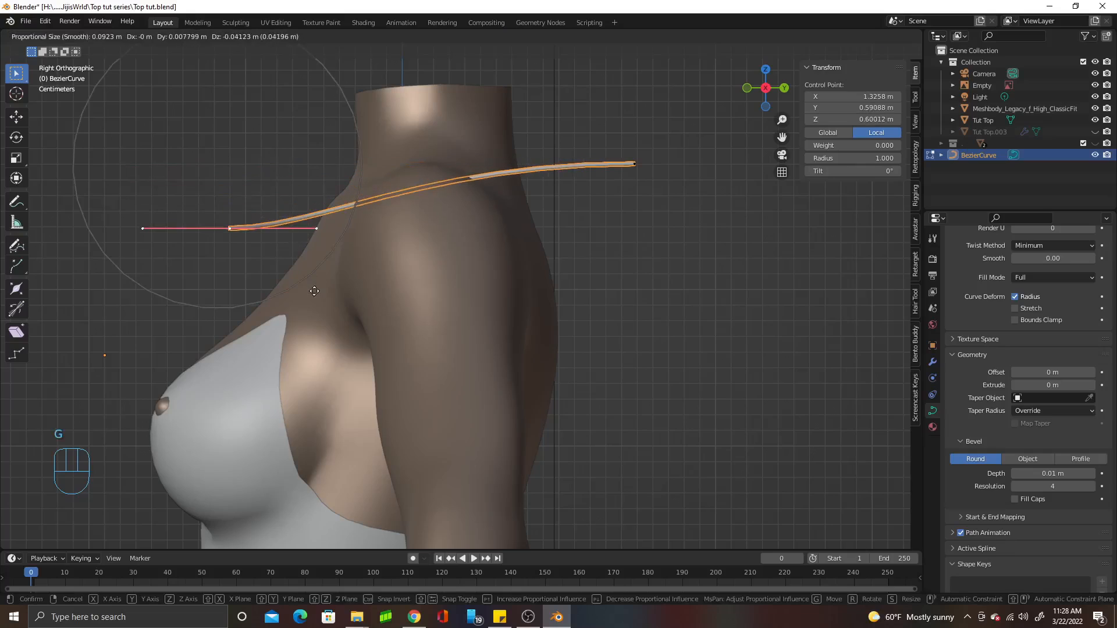
left_click(362, 378)
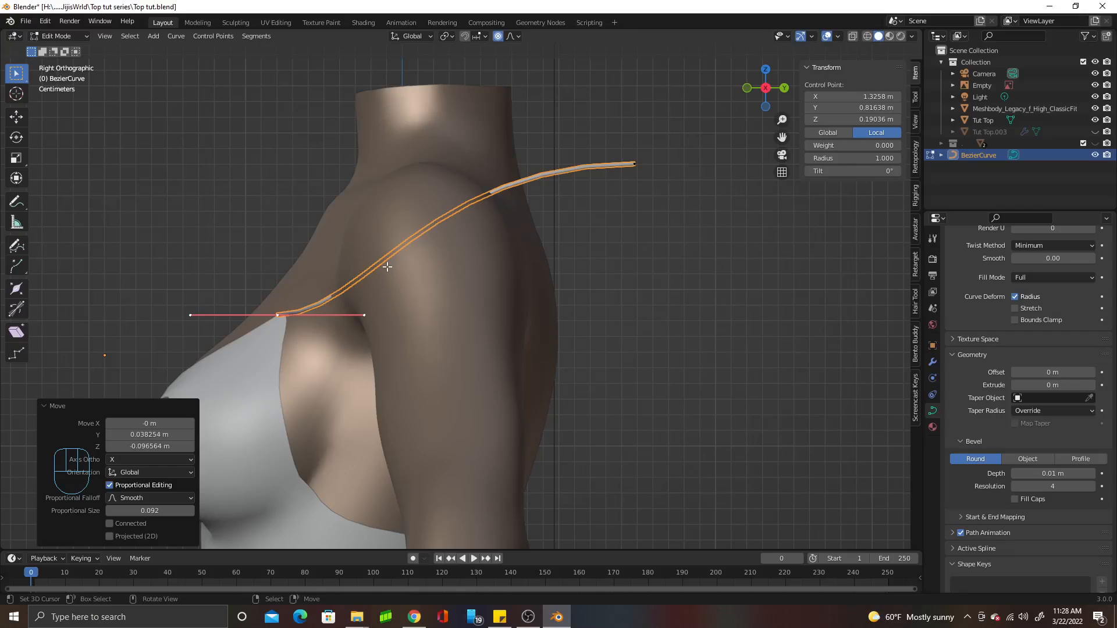
Rotate the front control point so the strap rises along the chest, and nudge it onto the cup's tip
key("r")
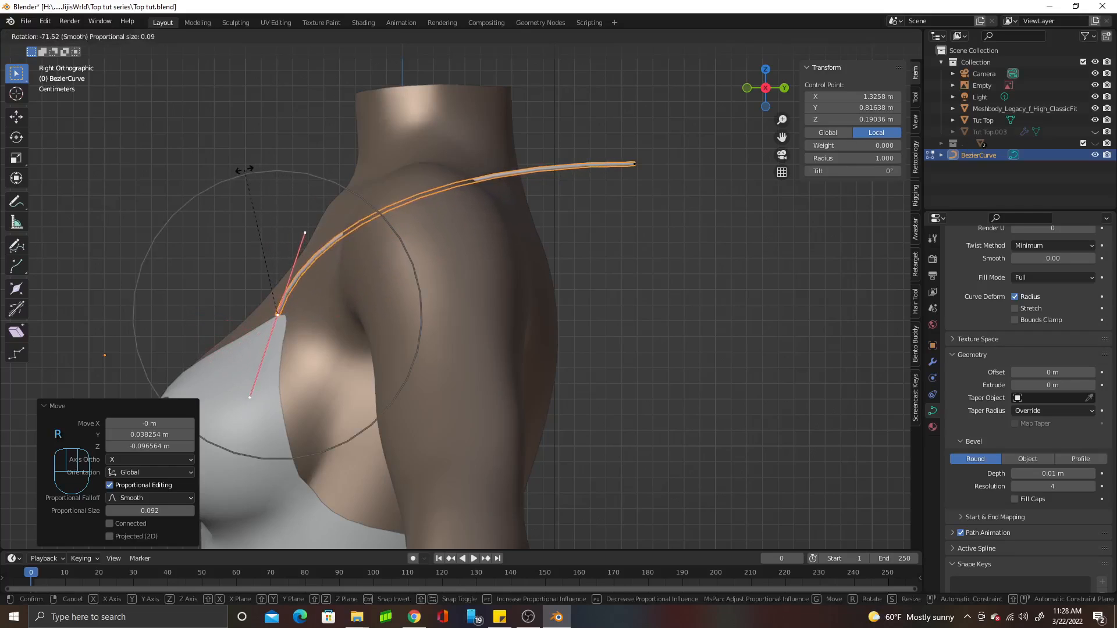
left_click(237, 171)
key("g")
left_click(290, 314)
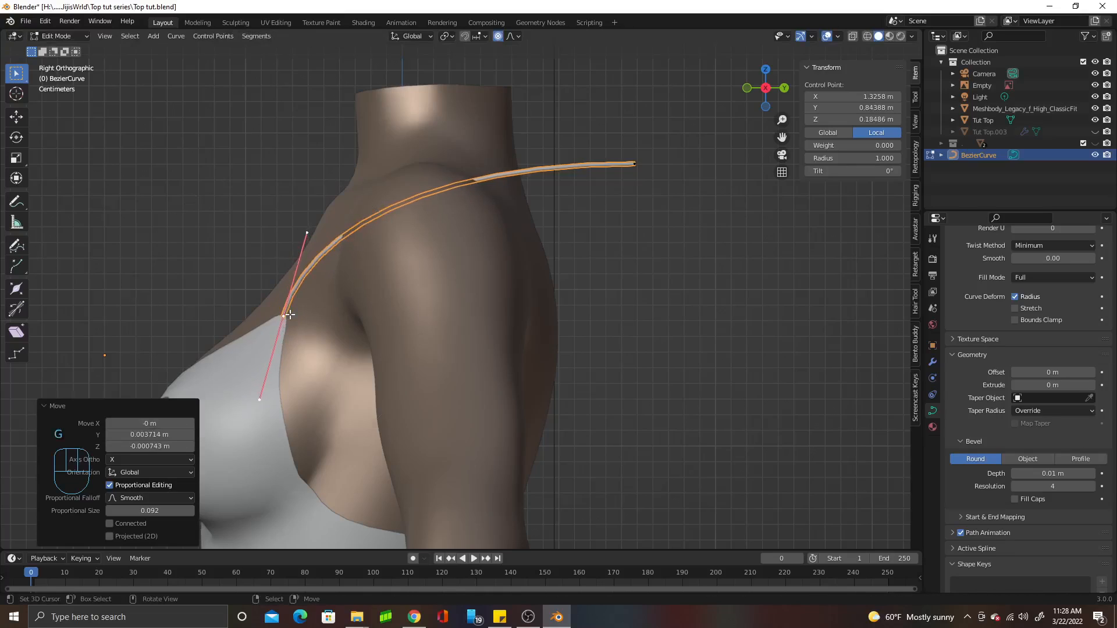
With proportional editing off, align the front control point in front view: shift it about 0.06 m inward, rotate it about 64.4°, and seat it on the cup's tip
key("o")
middle_click_drag(287, 312, 416, 327)
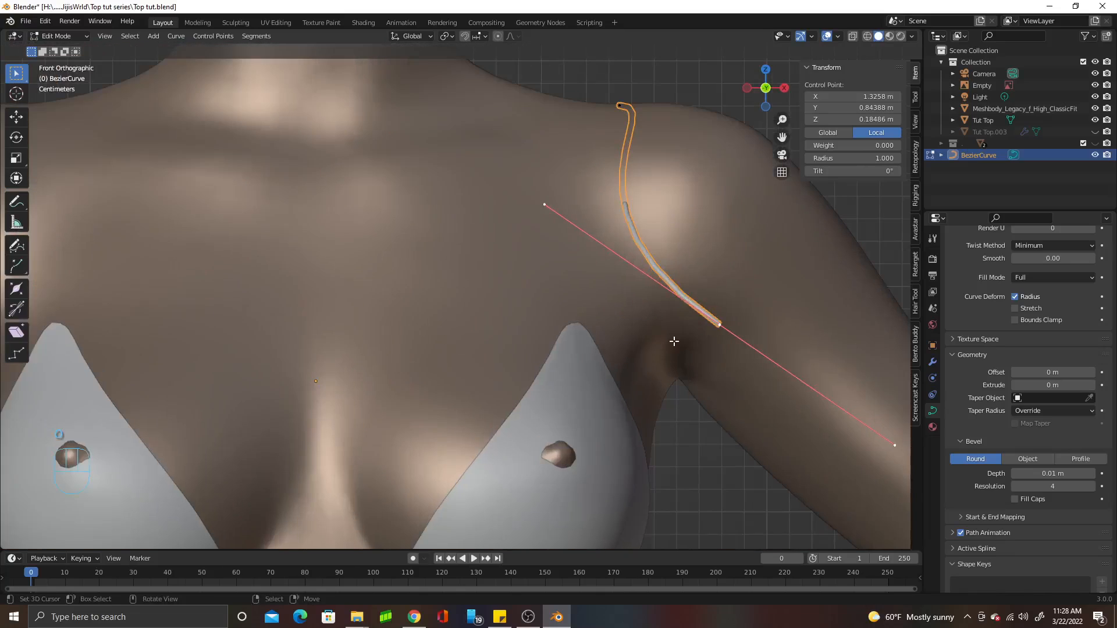
key("g")
key("x")
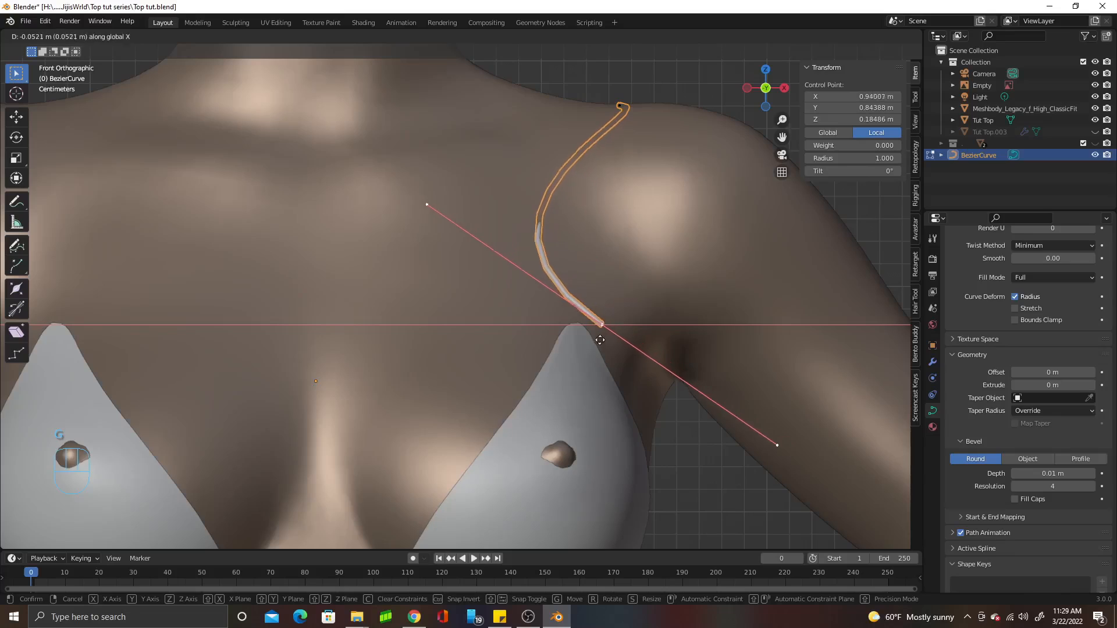
left_click(583, 338)
key("r")
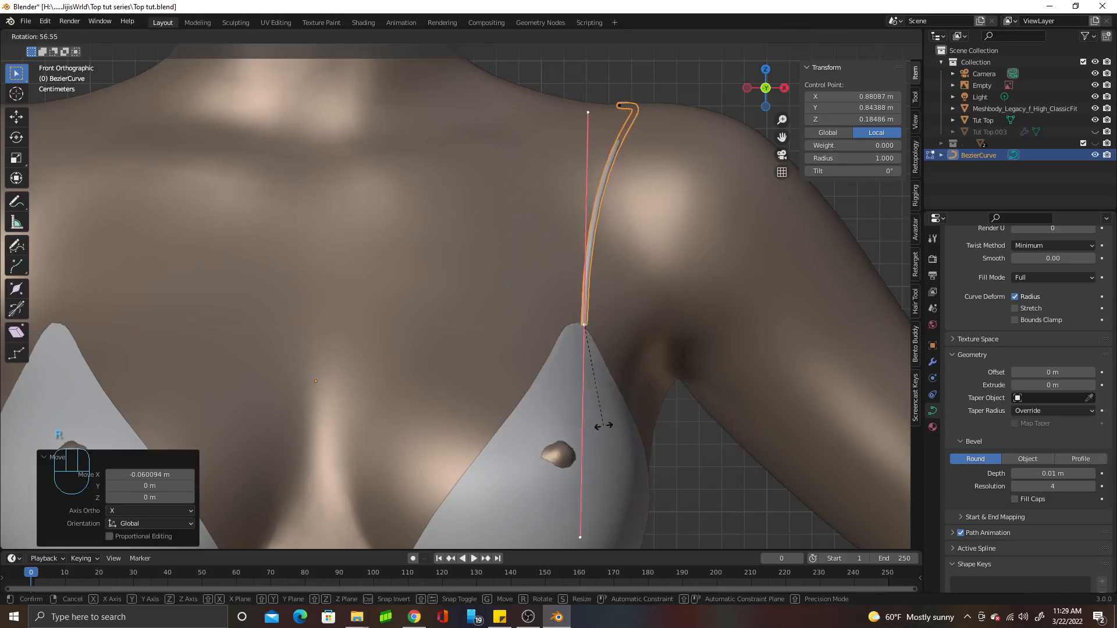
left_click(589, 429)
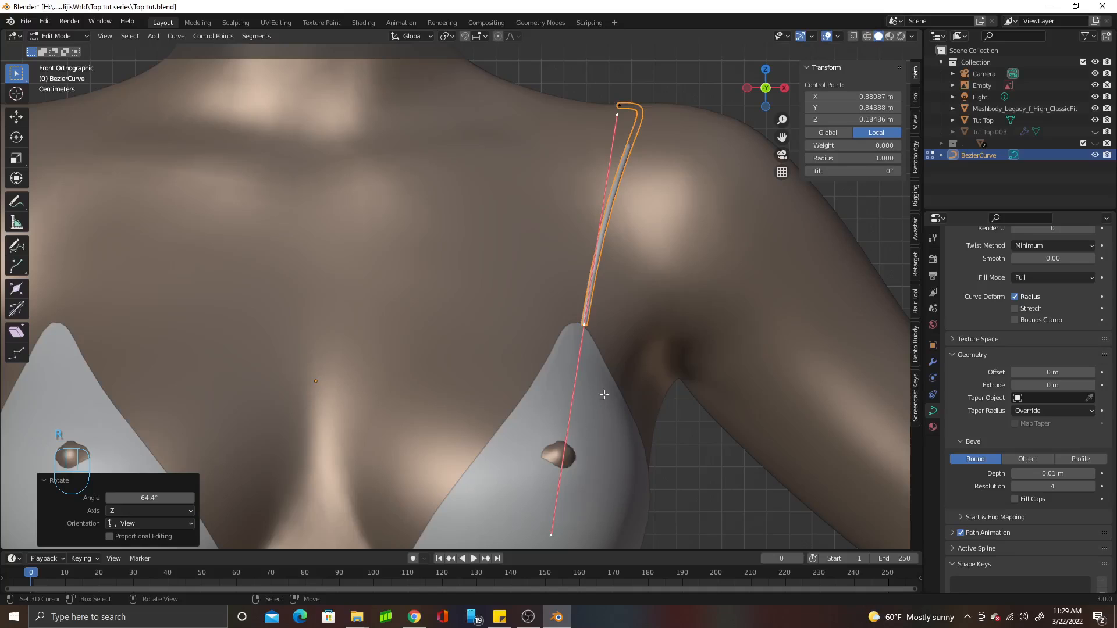
key("g")
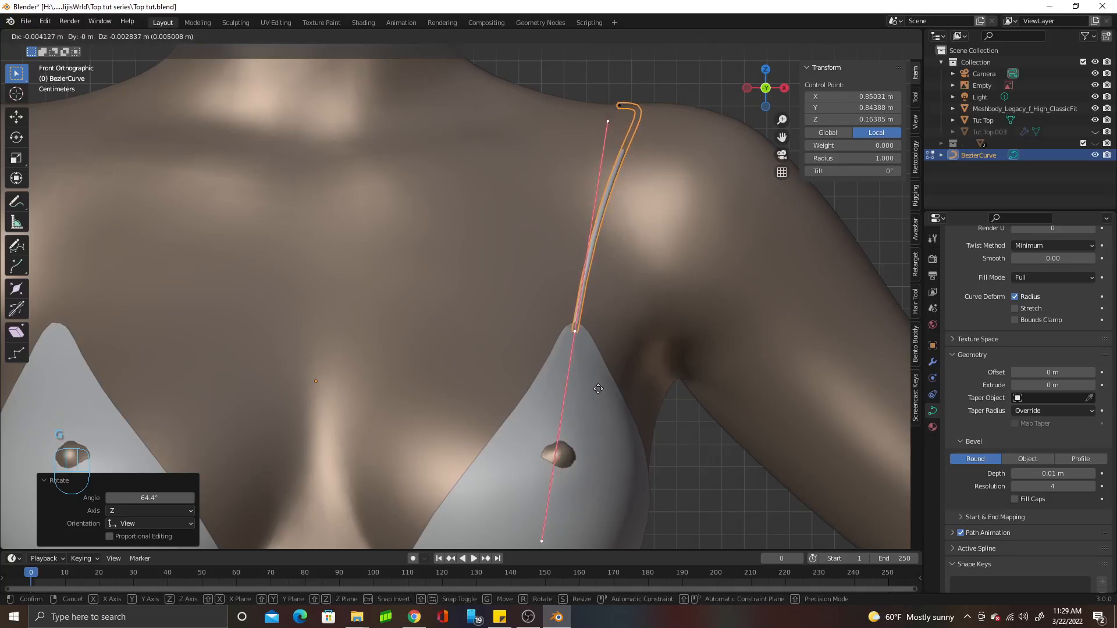
left_click(598, 389)
In side view, pull the front point's upper handle up and back so the strap follows the shoulder's curve
scroll(609, 319, "down", 3)
middle_click_drag(609, 319, 458, 381)
middle_click_drag(346, 327, 244, 174)
left_click(237, 135)
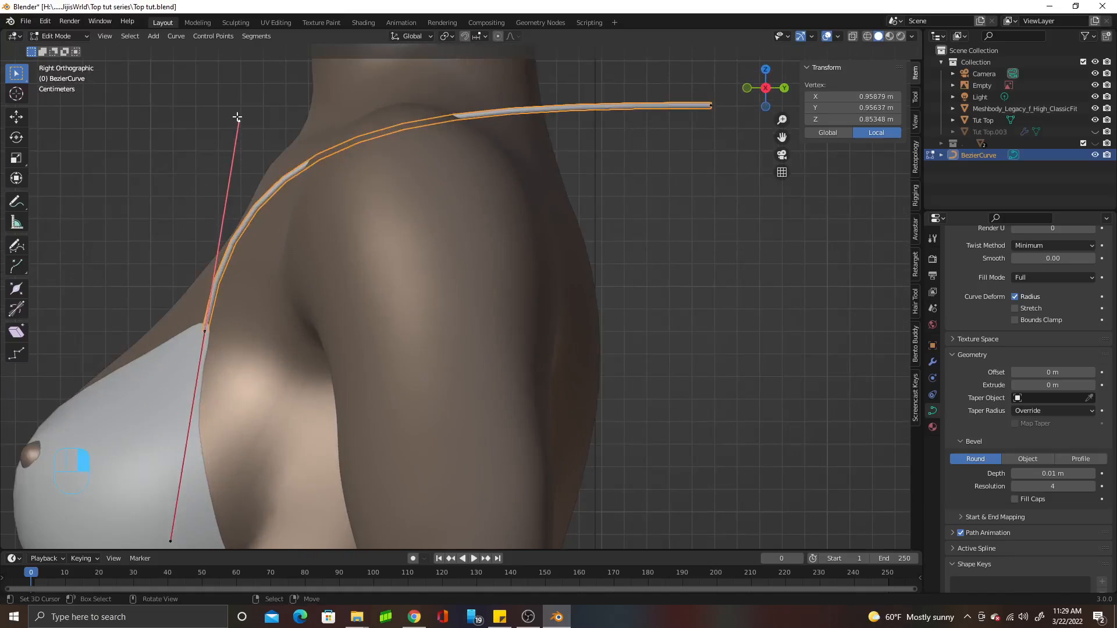
right_click_drag(244, 122, 296, 42)
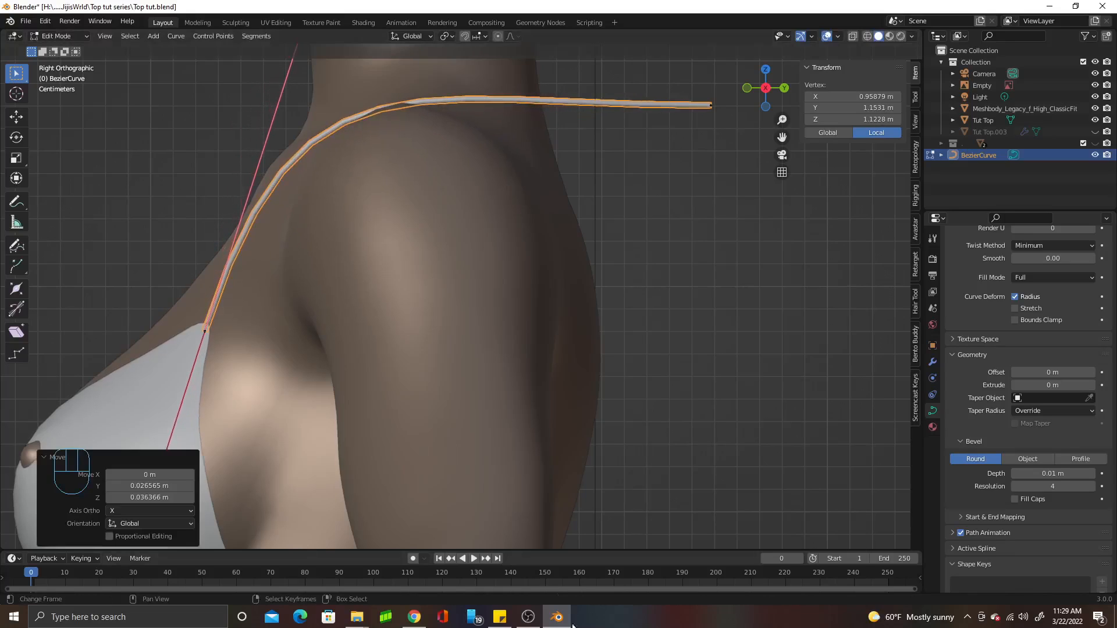
In back view, rotate the strap's rear control point so its handles run in line with the strap
middle_click_drag(673, 100, 574, 319)
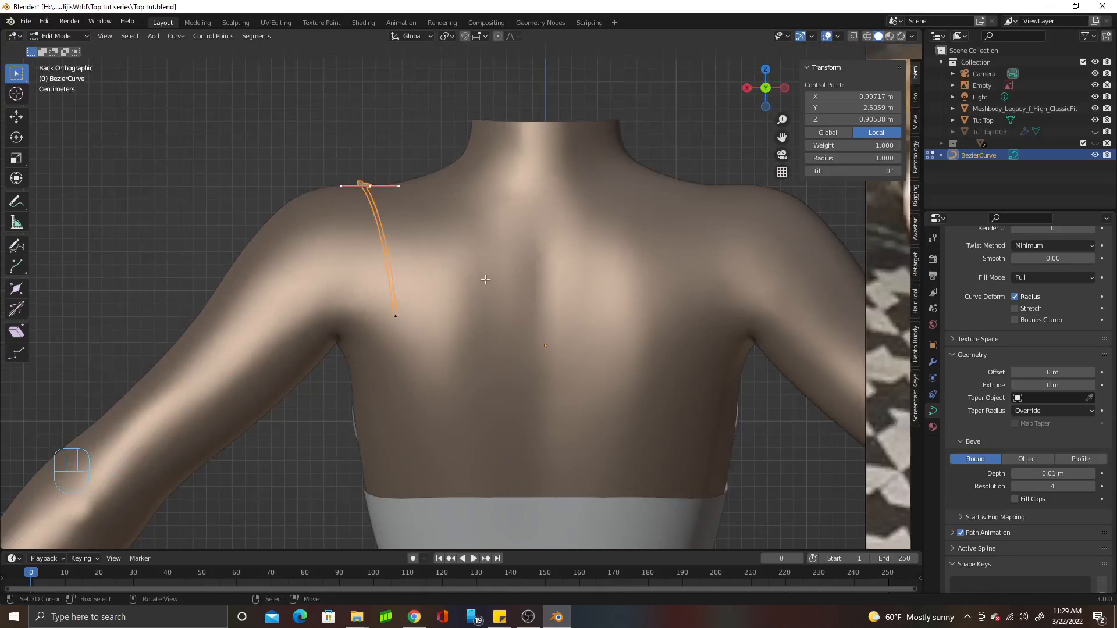
key("r")
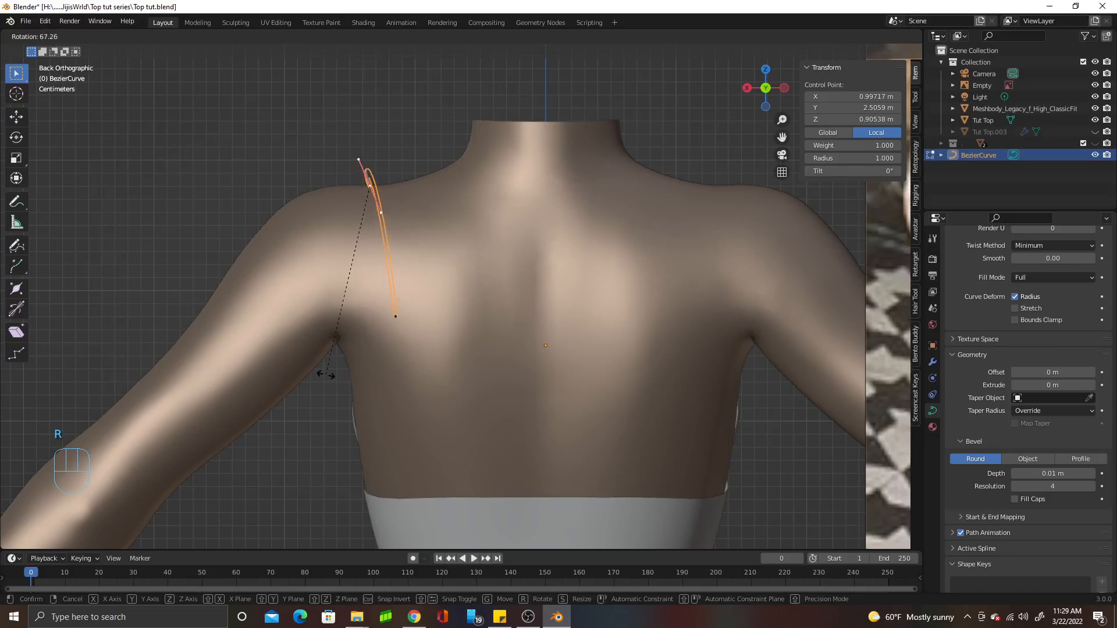
left_click(326, 376)
In side view, lower the rear control point, rotate its handles near vertical, and place it against the upper back
middle_click_drag(412, 255, 598, 278)
scroll(561, 205, "up", 1)
left_click_drag(584, 206, 563, 299)
key("r")
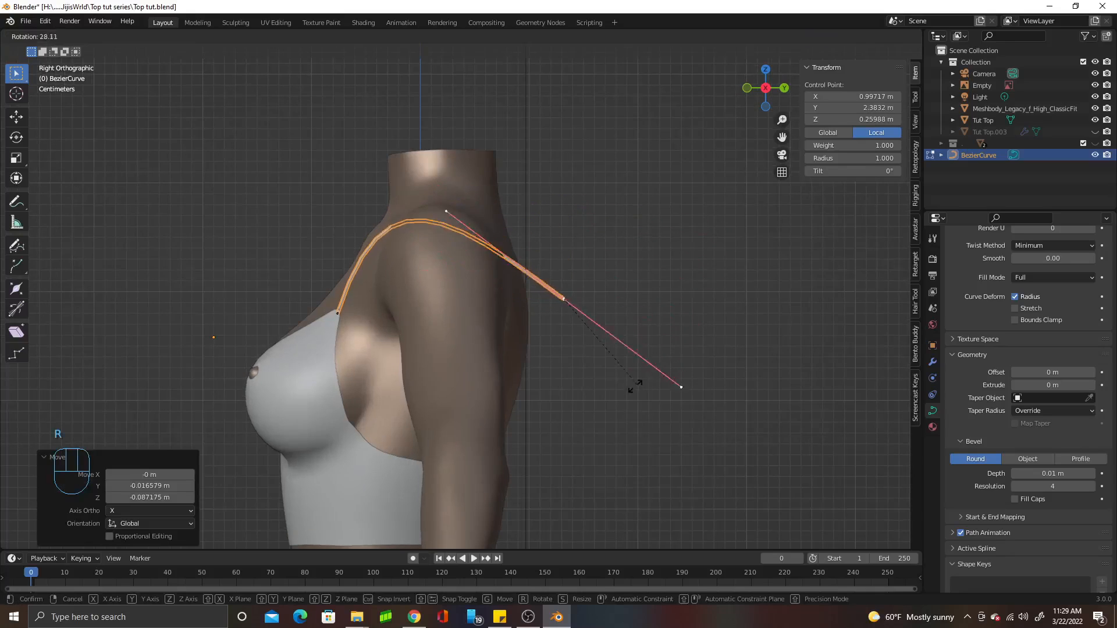
left_click(547, 402)
right_click_drag(568, 308, 524, 153)
right_click_drag(513, 373, 516, 331)
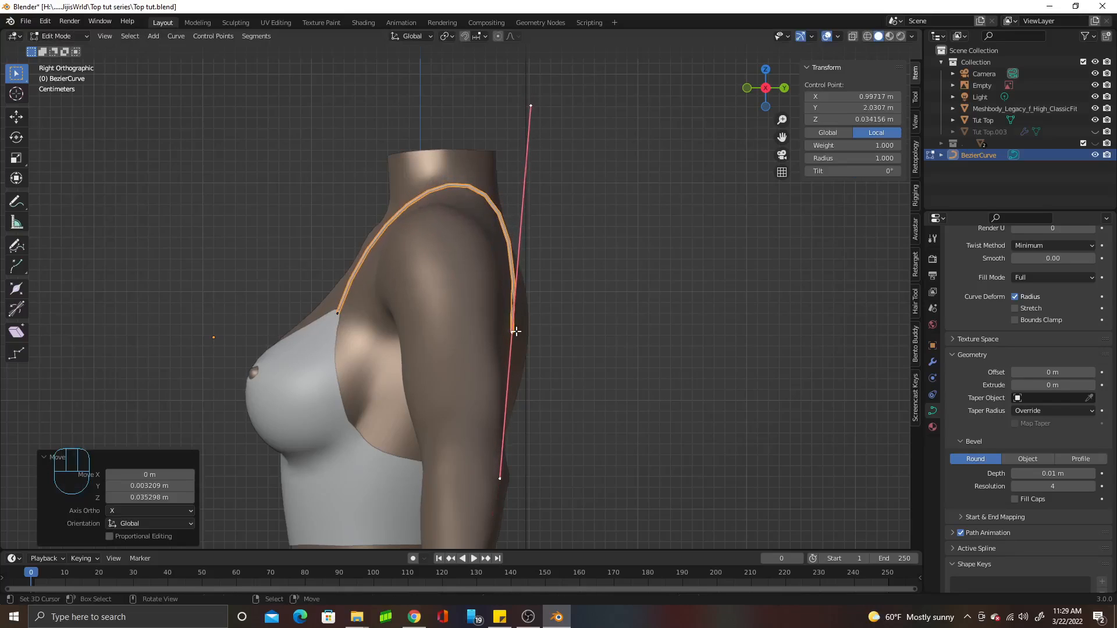
Scale the rear control point's handles to about 0.631 and nudge the point slightly upward against the back
key("s")
left_click(530, 422)
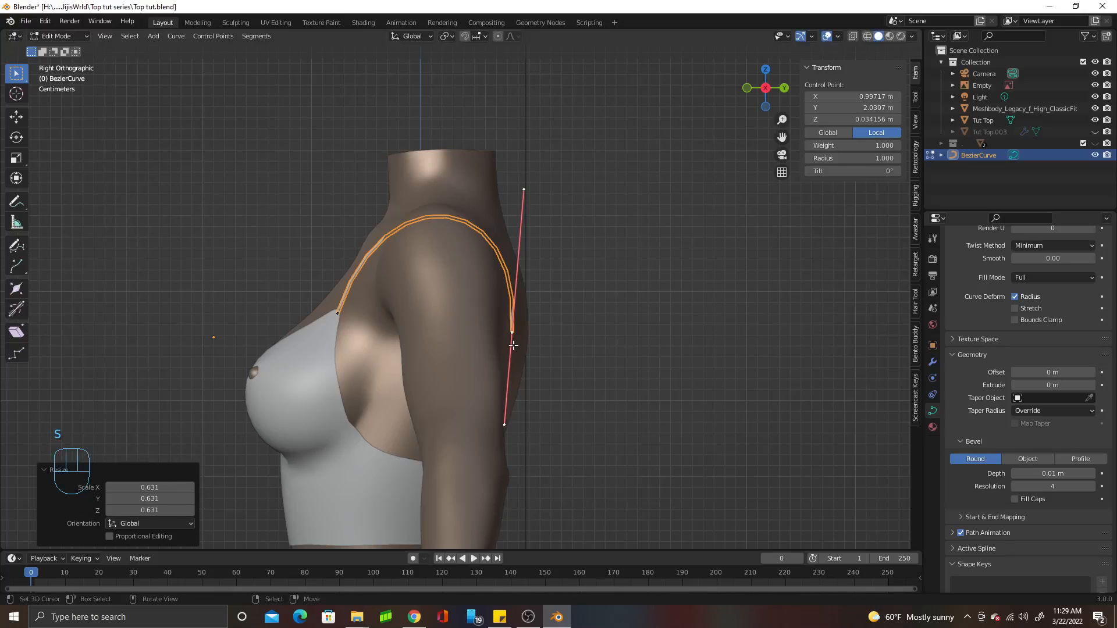
right_click_drag(510, 332, 510, 328)
Extrude the strap's rear control point about 0.16 m down the back to reach the top's back band
middle_click_drag(511, 328, 543, 330)
scroll(483, 314, "up", 3)
middle_click_drag(696, 255, 515, 312)
scroll(536, 312, "up", 3)
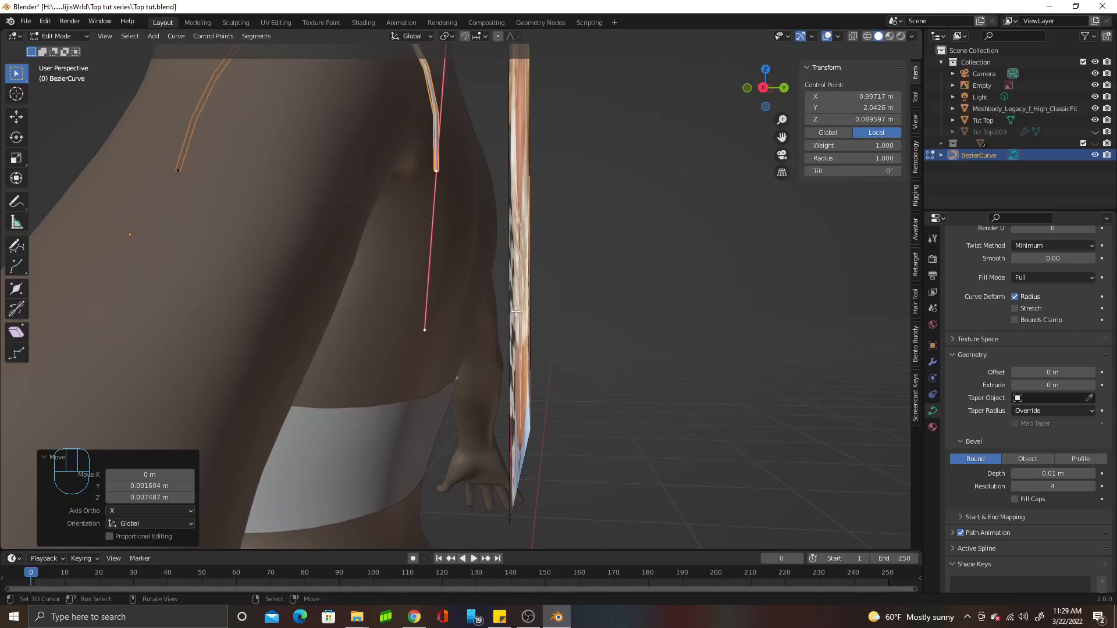
key("e")
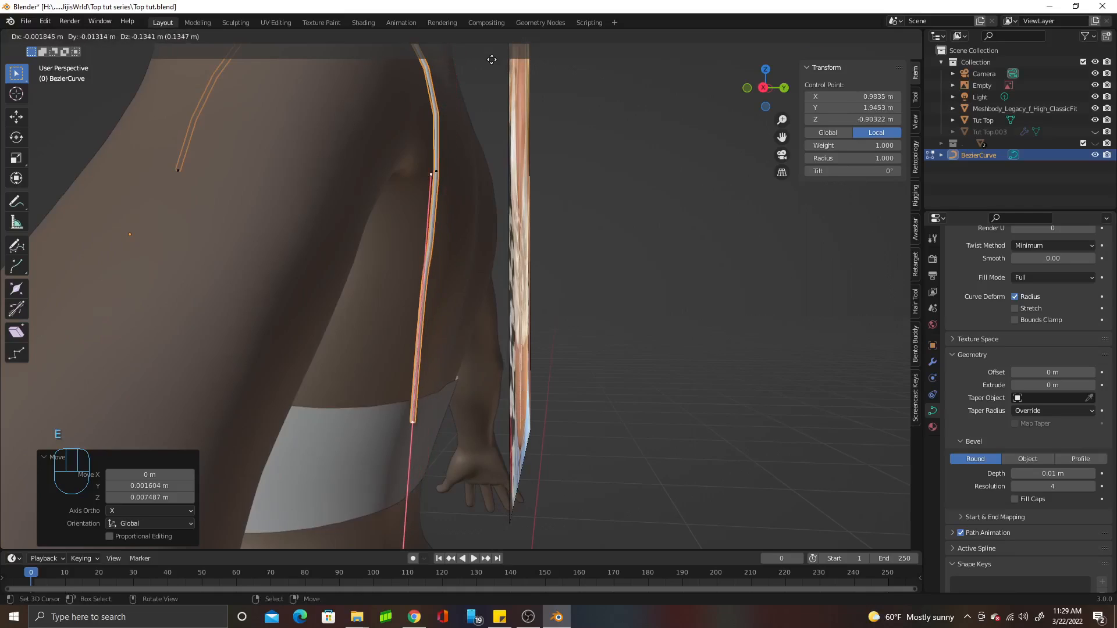
left_click(490, 108)
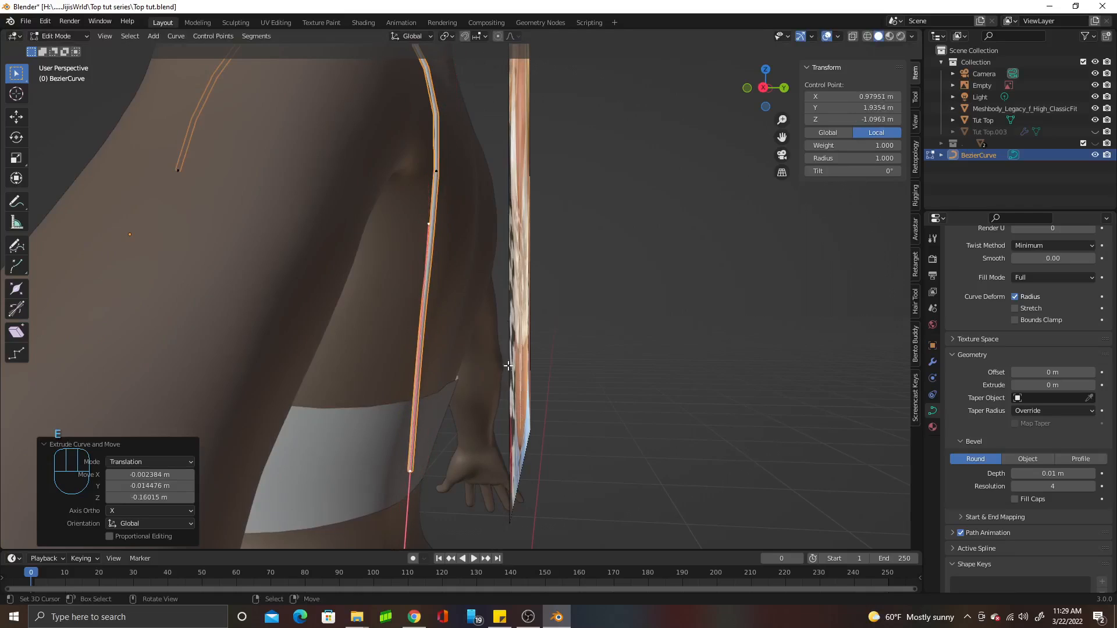
Scale the handles of the strap's new lower end point to 0.439 and raise the point about 0.039 m in side view
key("s")
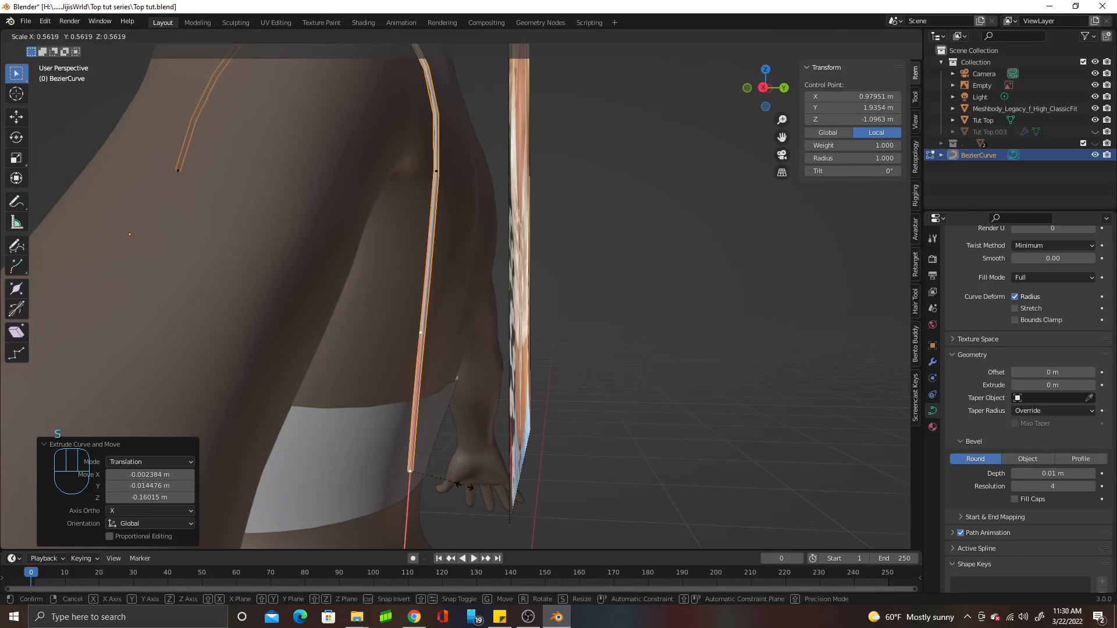
left_click(448, 491)
key("KP_3")
scroll(473, 466, "up", 3)
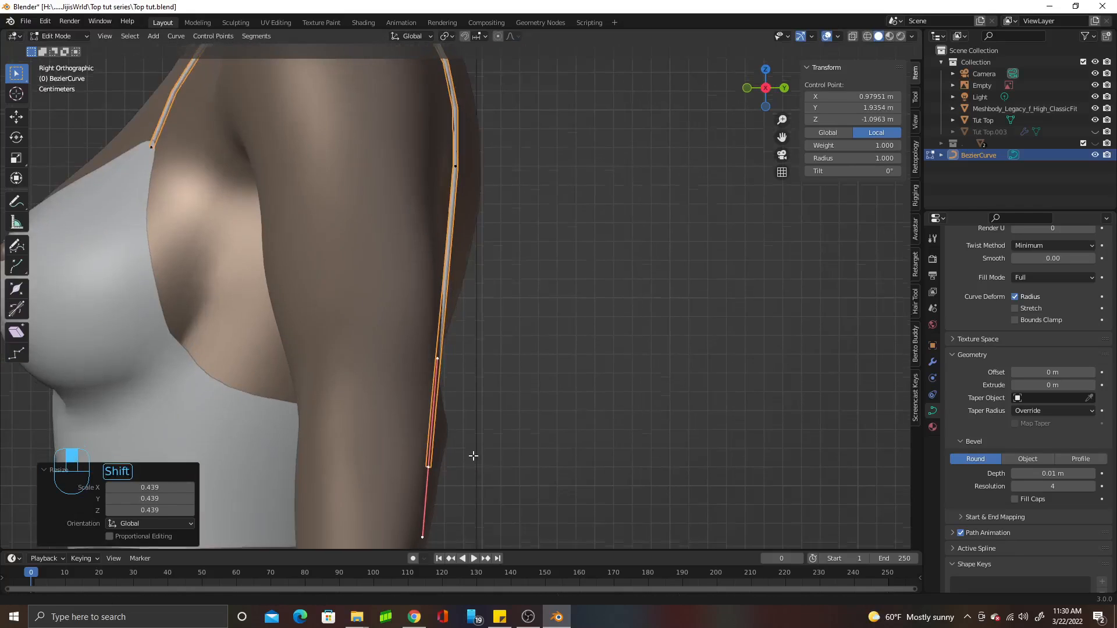
key("g")
left_click(437, 343)
Rotate the lower end point's handles about 10.1° and shift the point about 0.014 m inward and 0.010 m down onto the back band's edge
middle_click_drag(436, 344, 501, 169)
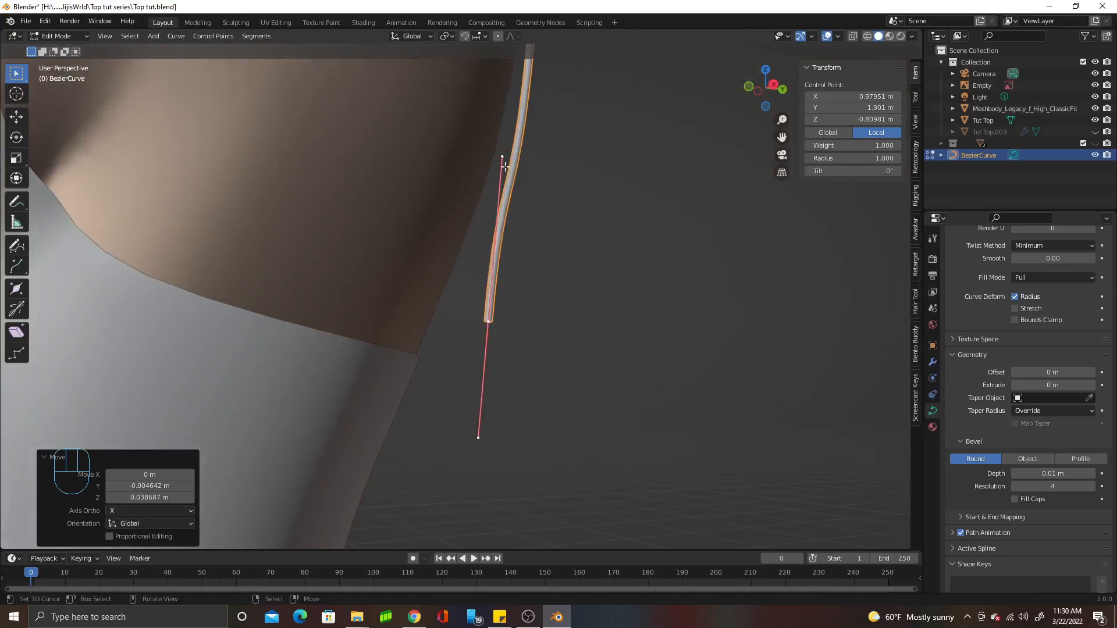
key("r")
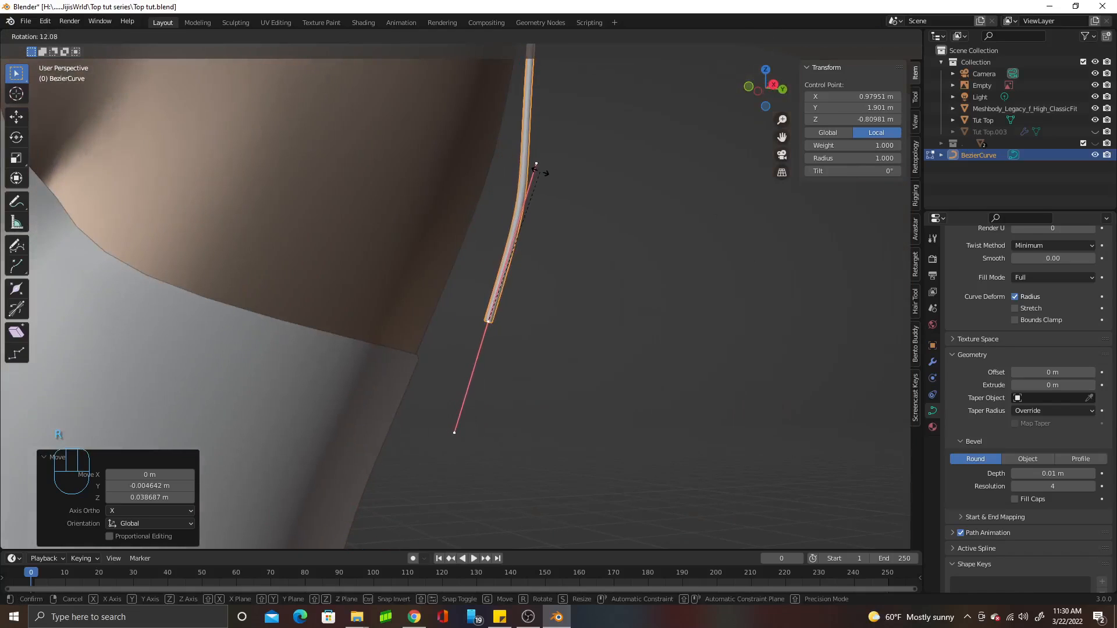
left_click(534, 170)
middle_click_drag(534, 170, 395, 289, "alt")
key("g")
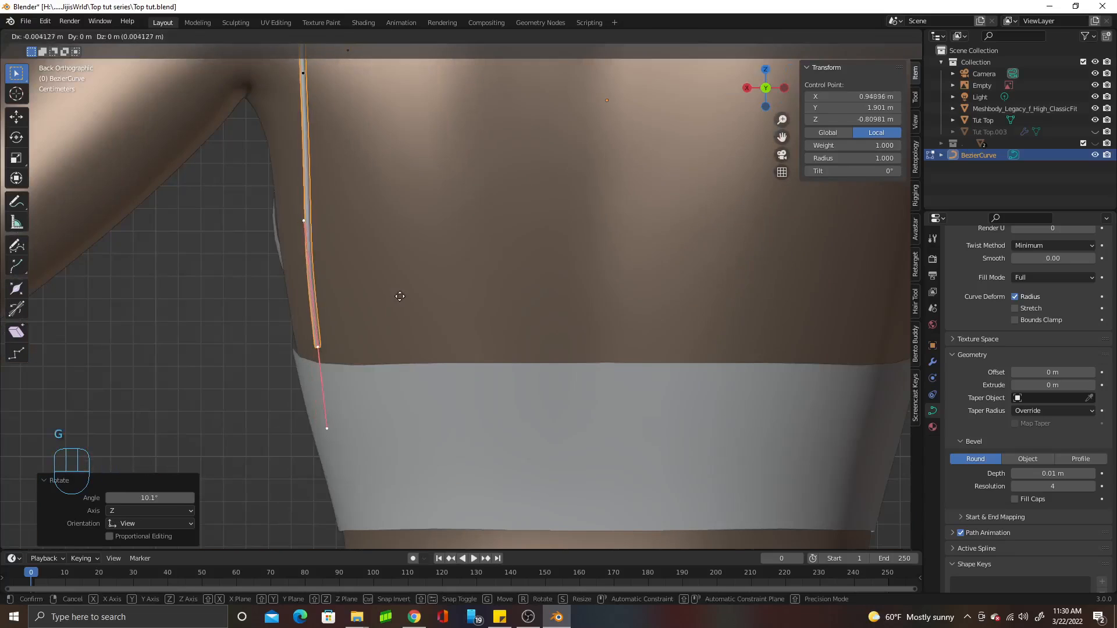
left_click(419, 319)
scroll(395, 272, "down", 3)
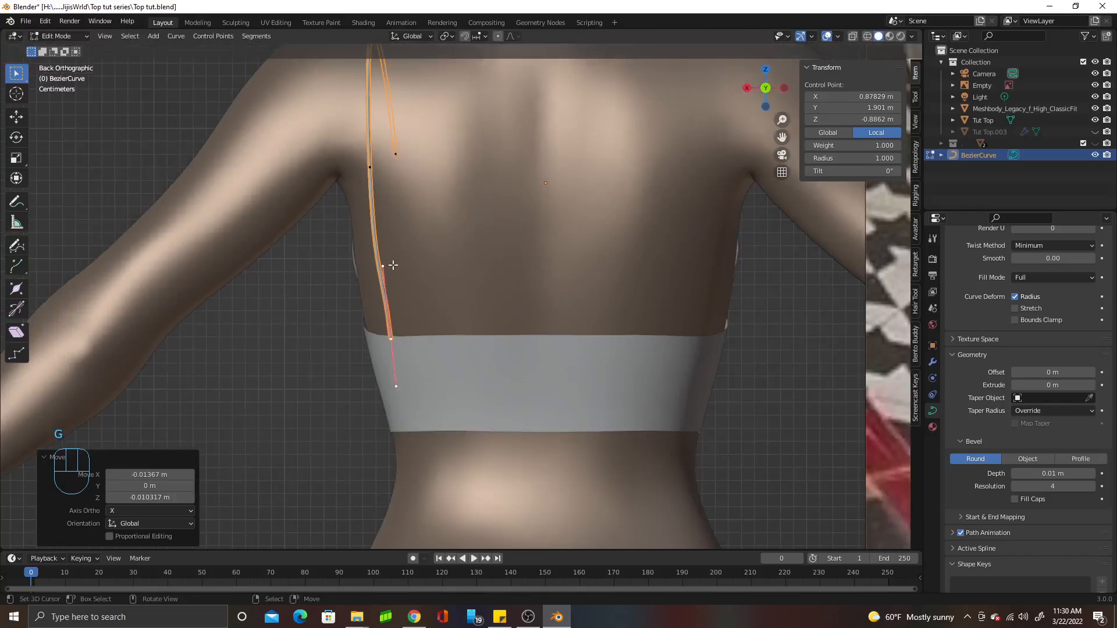
In back view, rotate the strap's upper-back control point by -1.31° to line its handles up with the lower section
left_click(376, 172)
key("r")
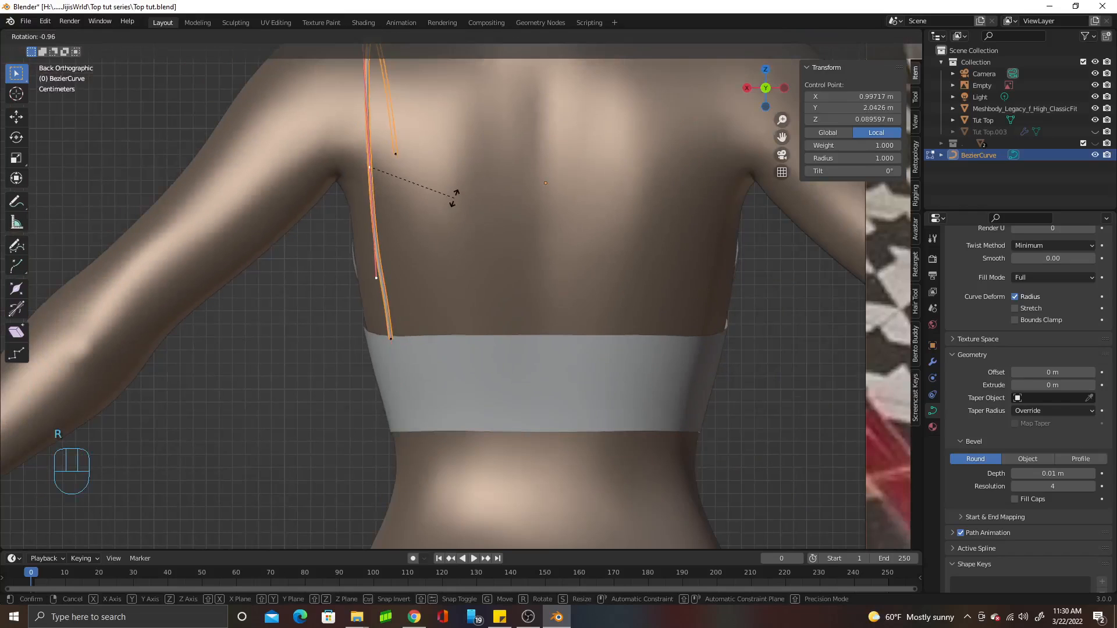
left_click(453, 196)
scroll(456, 202, "down", 2)
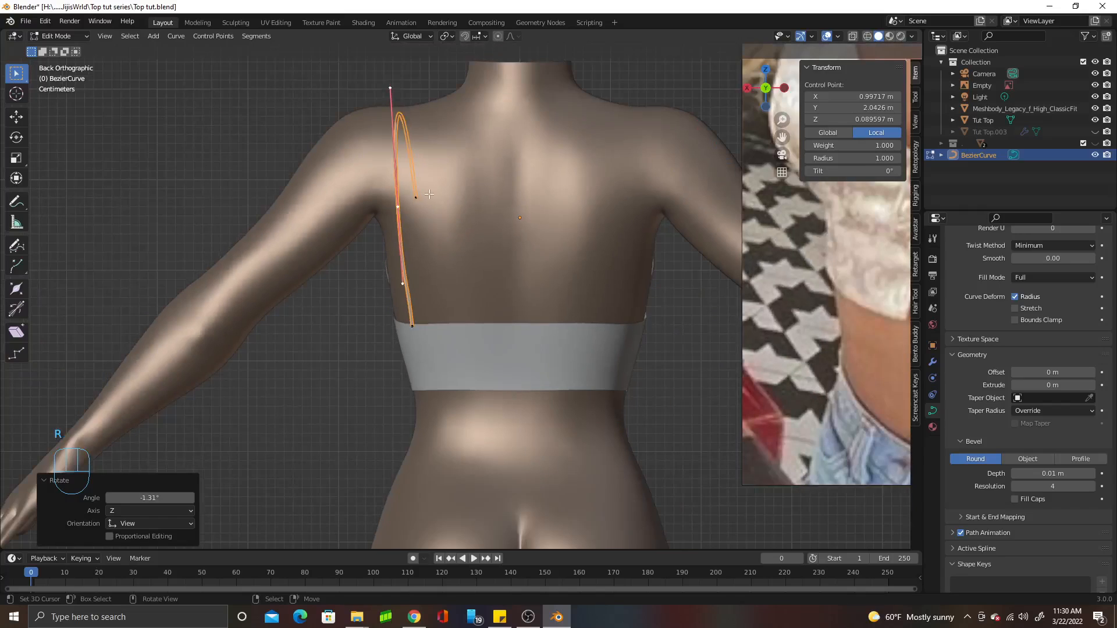
Raise the upper-back control point about 0.034 m and scale its handles to 0.841
middle_click_drag(405, 209, 425, 305)
scroll(413, 195, "up", 1)
right_click_drag(401, 305, 404, 269)
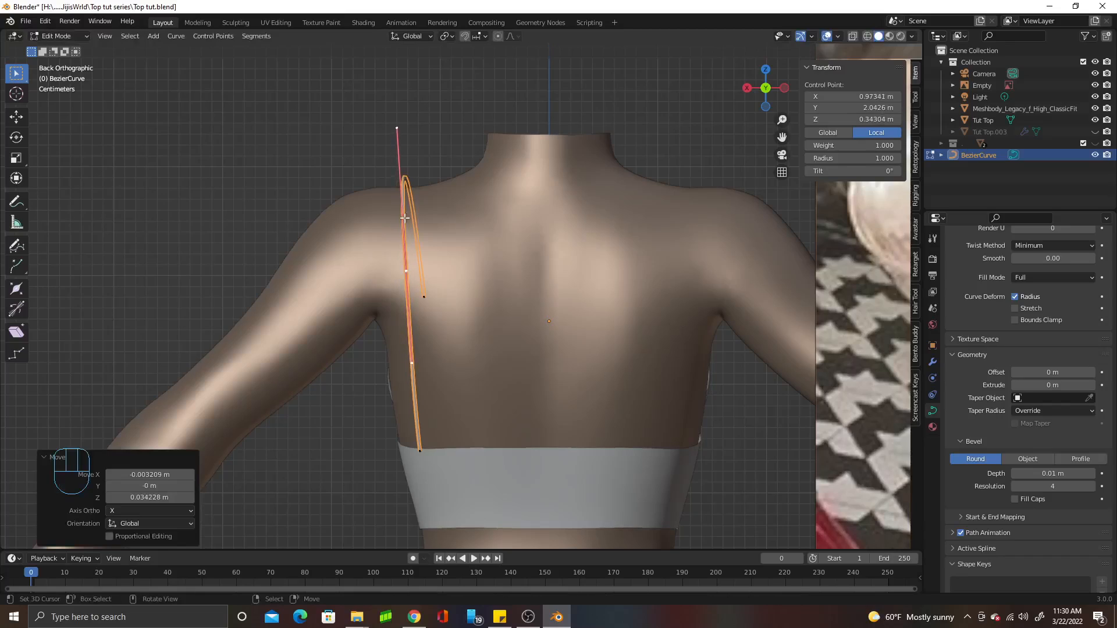
key("s")
left_click(408, 147)
In side view, rotate the upper-back control point's handles by -9.74° and move the point about 0.007 m toward the body
middle_click_drag(408, 147, 576, 188)
scroll(576, 187, "up", 1)
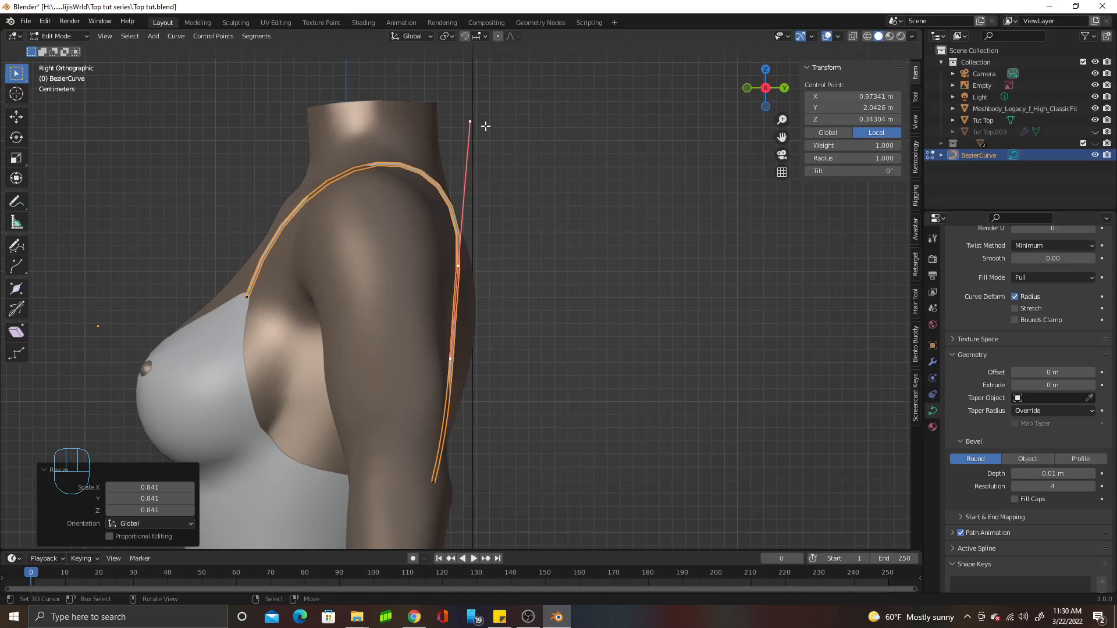
key("r")
left_click(458, 115)
key("g")
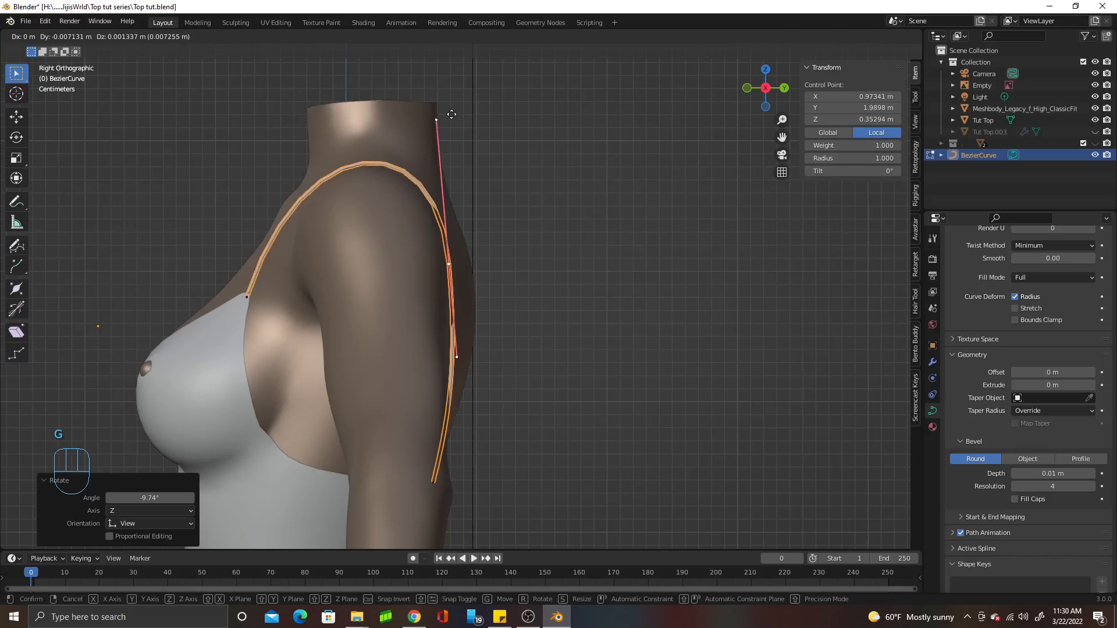
left_click(451, 114)
Move the strap's lower end point about 0.03 m along Y toward the body and rotate its handles to follow the back's slope
middle_click_drag(518, 249, 442, 279, "alt")
scroll(444, 327, "up", 2)
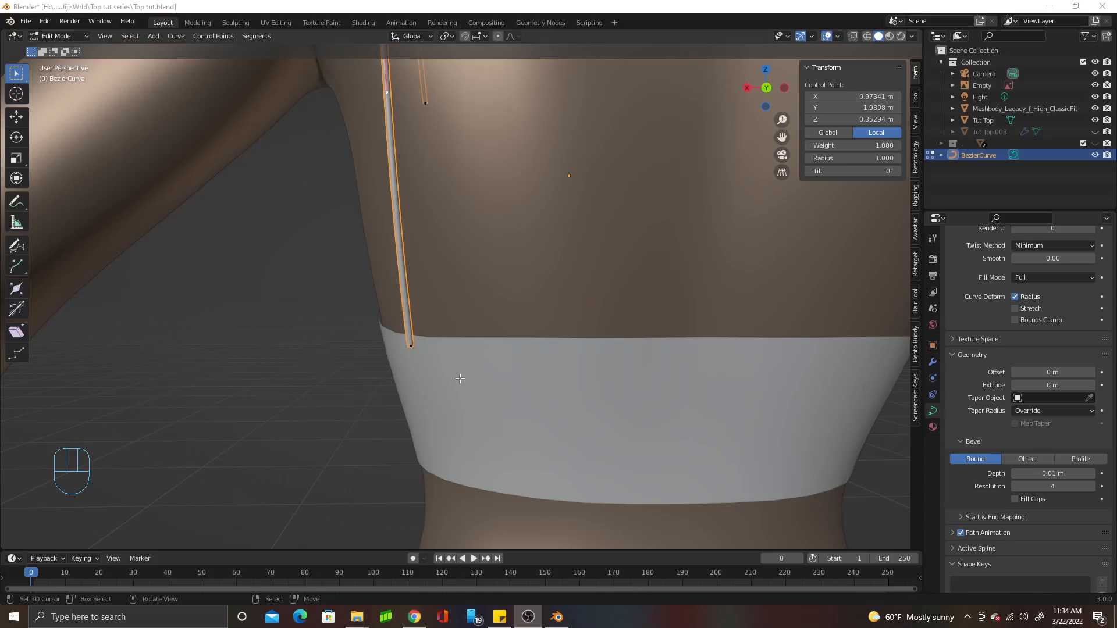
middle_click_drag(427, 362, 598, 405, "alt")
key("g")
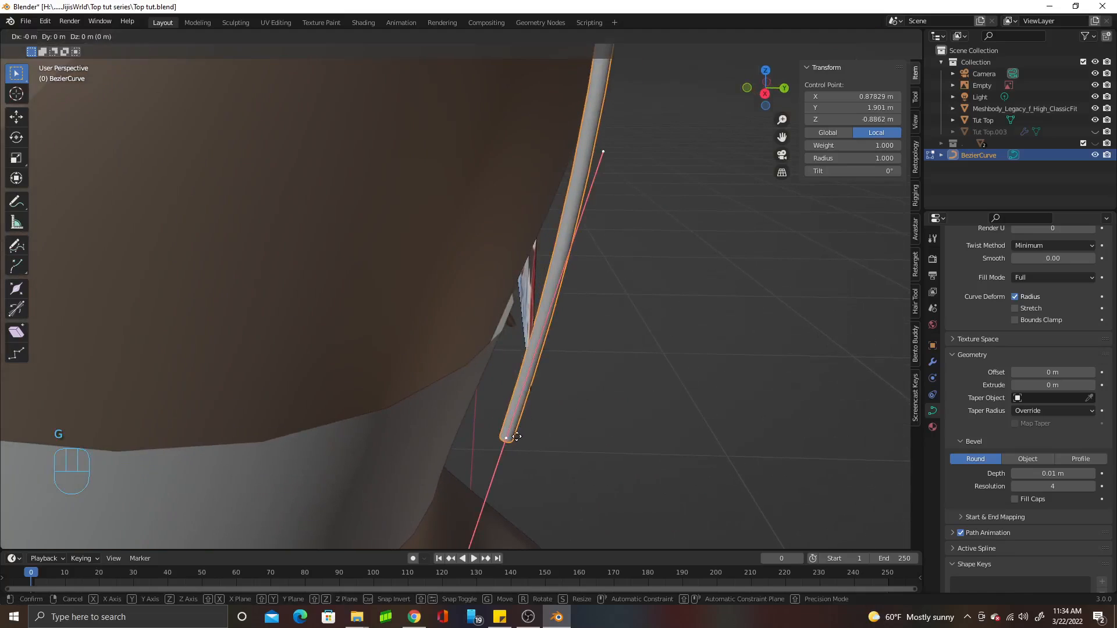
key("y")
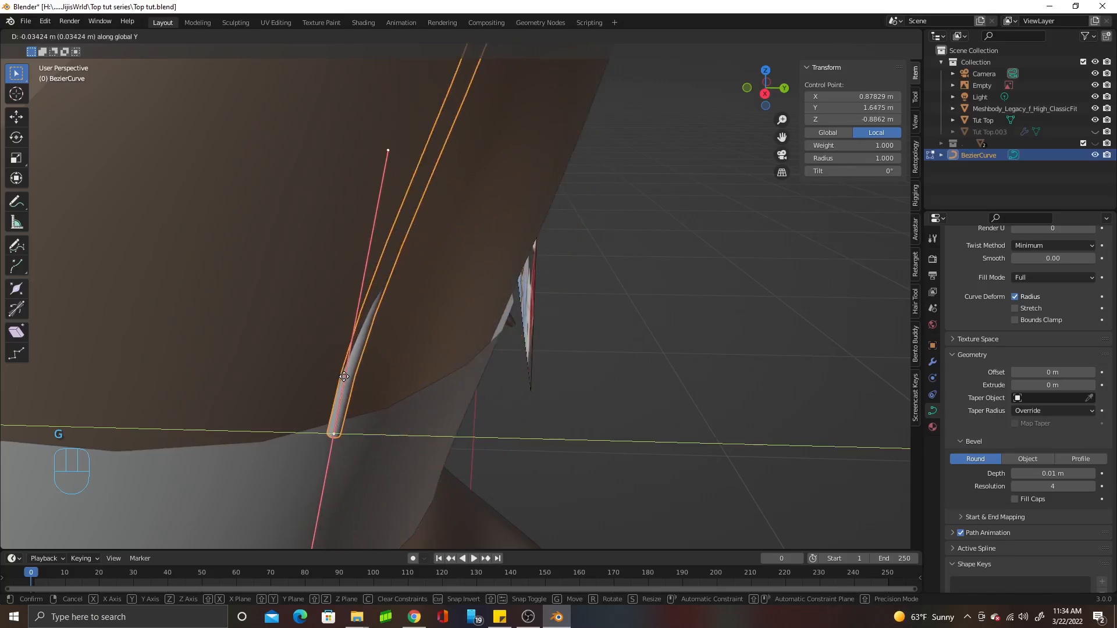
left_click(359, 383)
middle_click_drag(358, 383, 434, 363)
key("r")
left_click(549, 362)
In back view, move the lower end point about 0.007 m inward along the back band's upper edge
key("Right")
key("Right")
scroll(434, 364, "down", 3)
scroll(440, 363, "up", 3)
key("g")
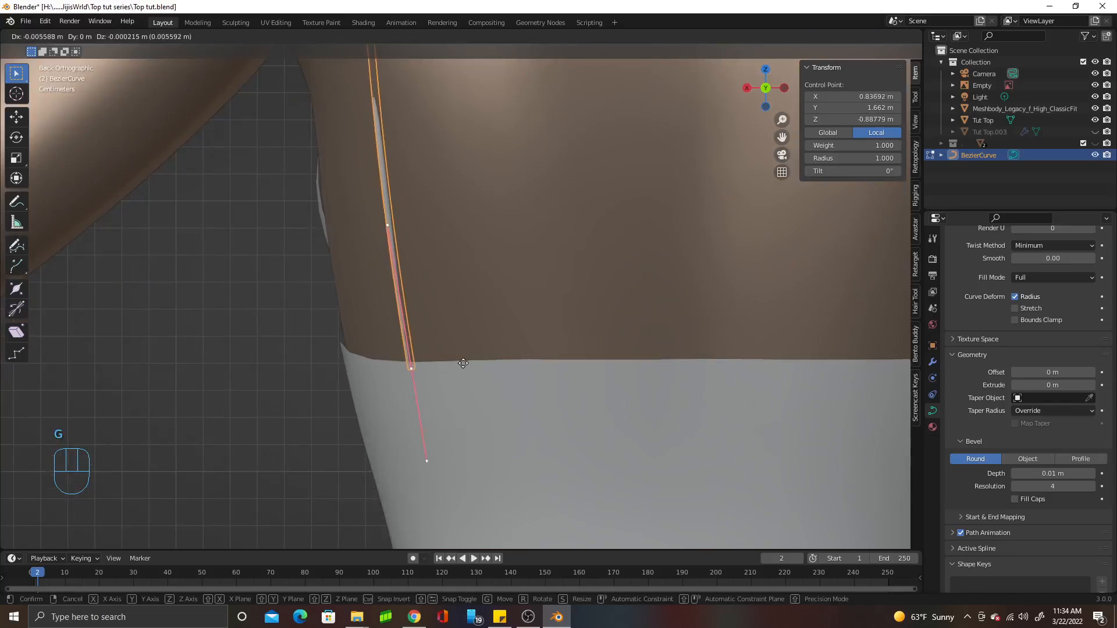
left_click(467, 367)
Move the lower end point about 0.004 m outward along Y so the strap rests on the surface of the back
middle_click_drag(466, 366, 542, 343)
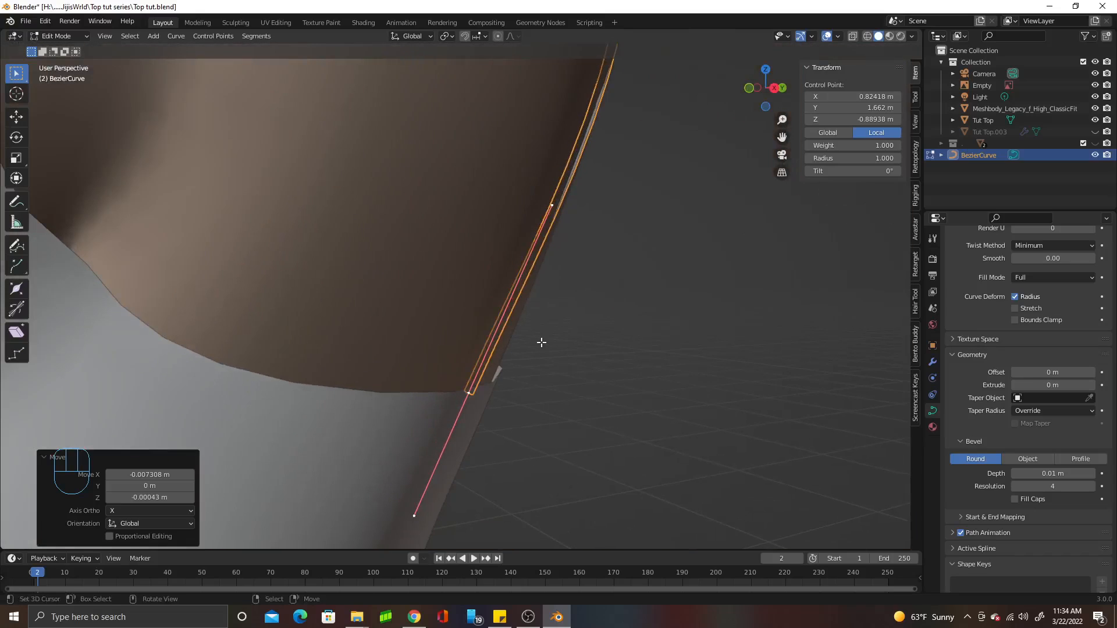
key("g")
key("y")
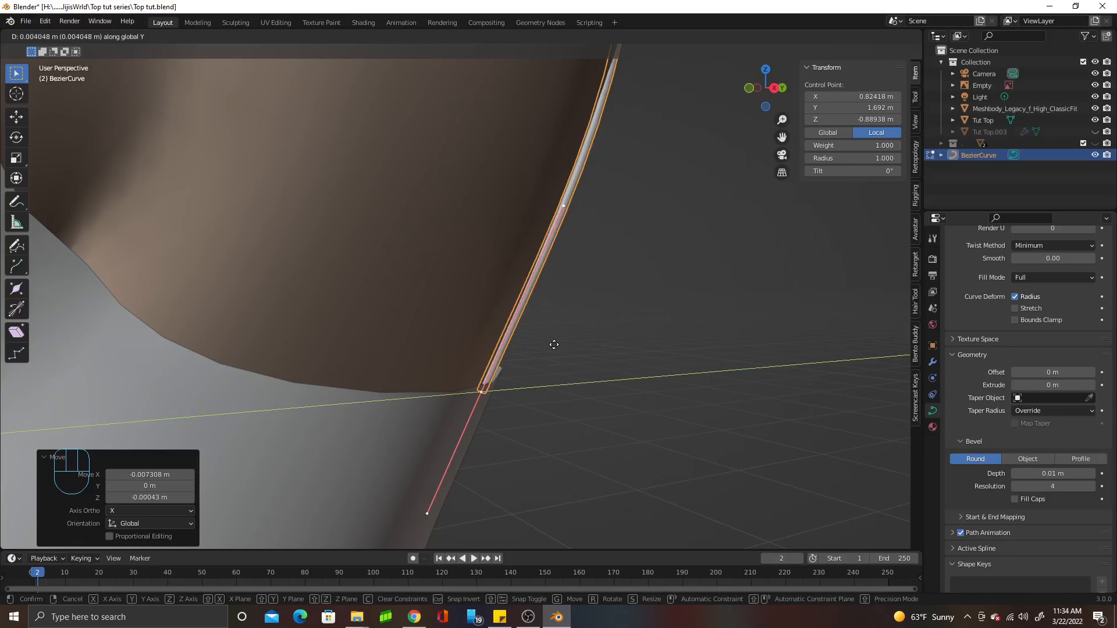
left_click(554, 345)
Select the strap's upper-back control point for further adjustment
middle_click_drag(554, 346, 526, 257)
right_click(515, 252)
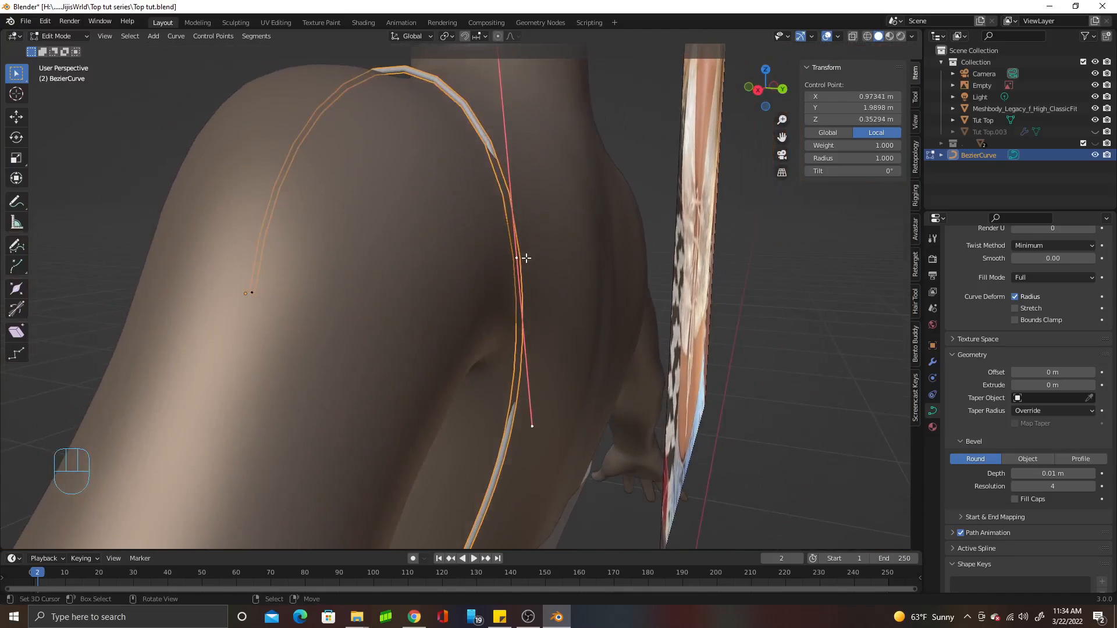
Move the strap curve's back-shoulder control point backward along Y by 0.0056 m and 0.0027 m, scaling its handles to 0.841 in between
key("g")
key("y")
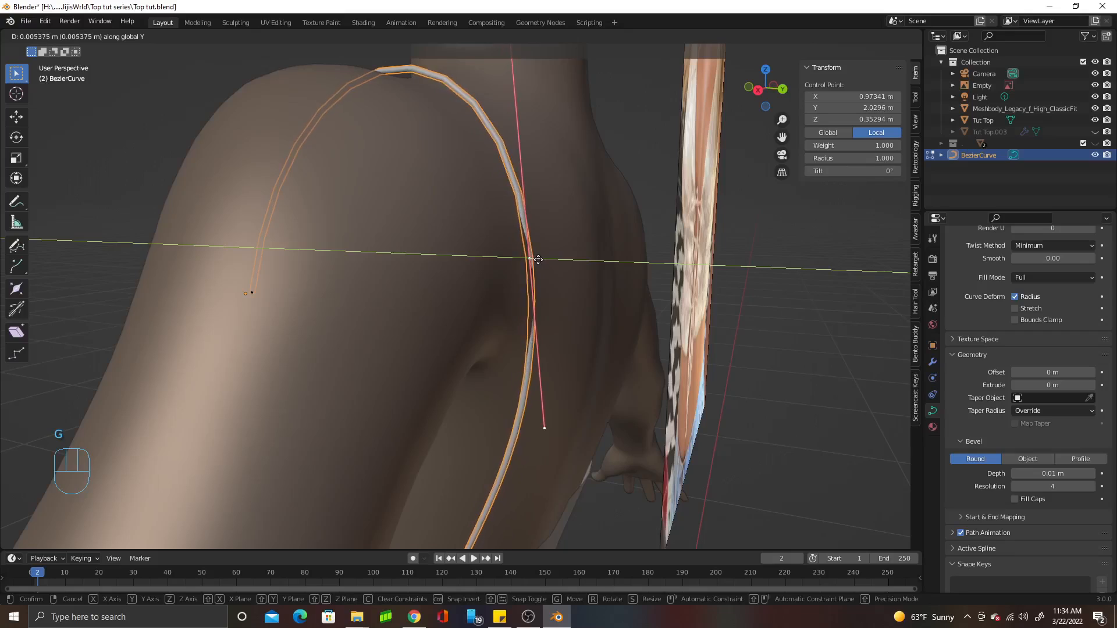
left_click(538, 260)
key("s")
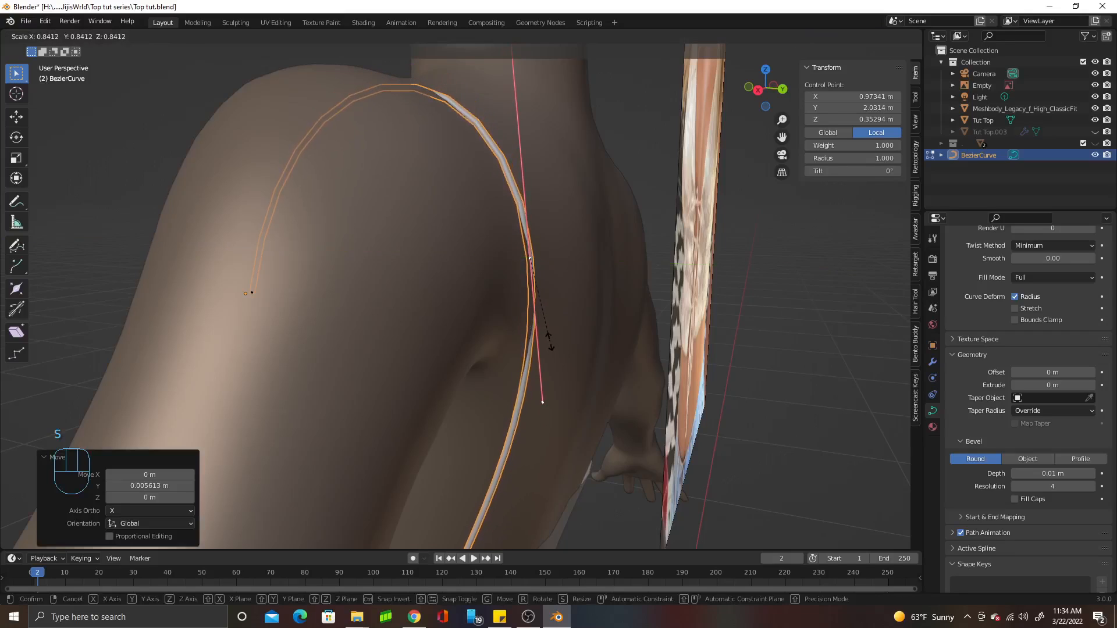
left_click(549, 342)
key("g")
key("y")
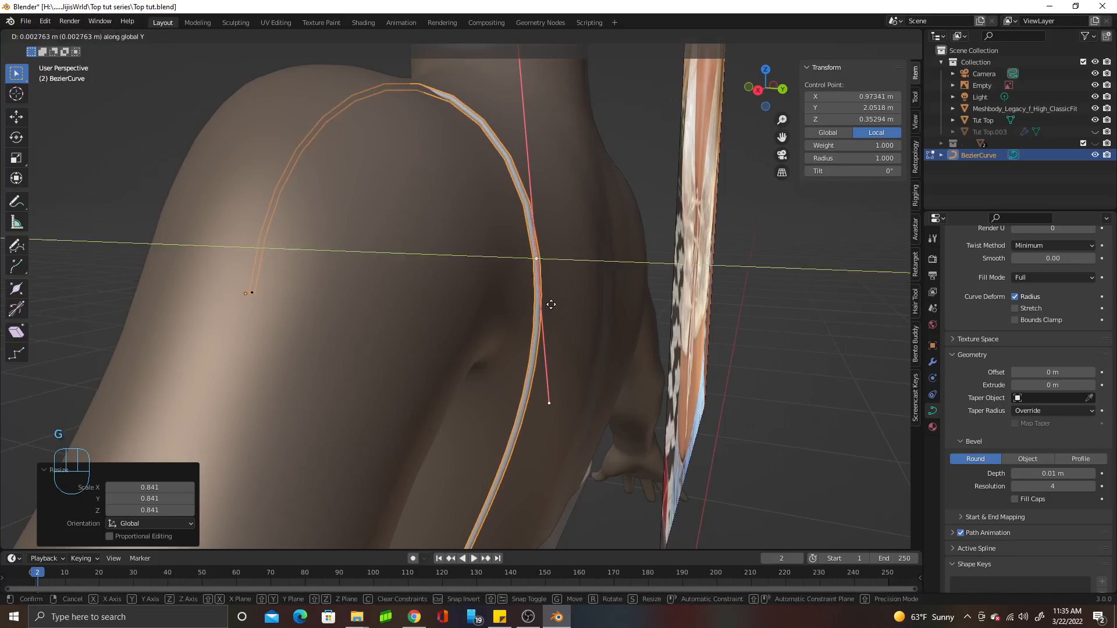
left_click(551, 303)
Move the back-shoulder control point up about 0.0155 m and forward about 0.0044 m in the right orthographic view
mouse_move(551, 301)
middle_mouse_down()
mouse_move(662, 326)
mouse_move(507, 274)
mouse_move(449, 289)
mouse_move(573, 300)
middle_mouse_up()
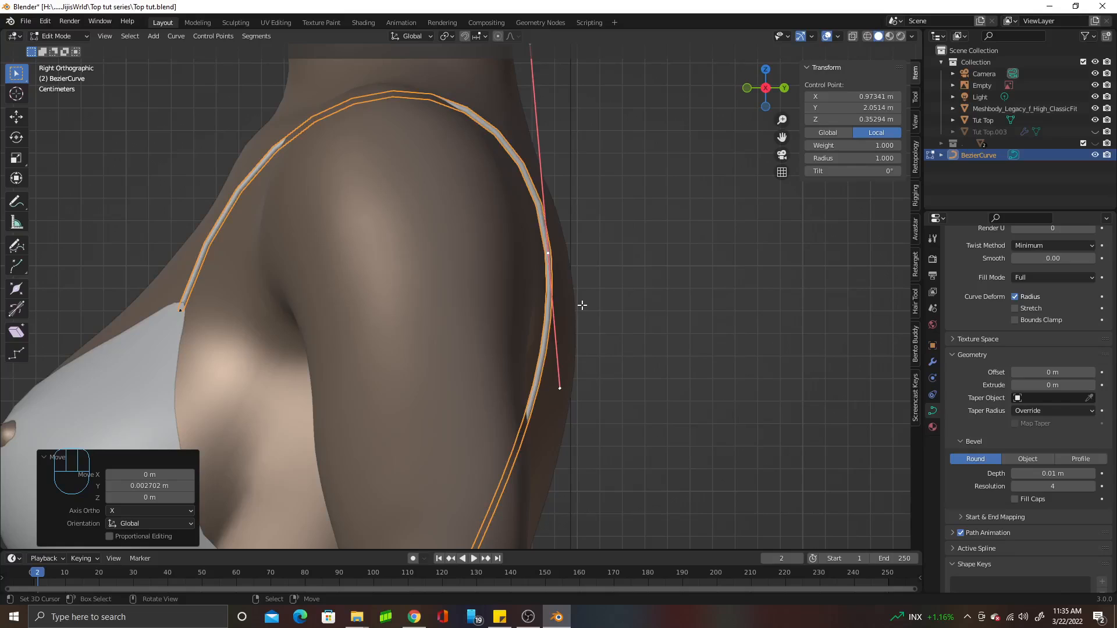
key("g")
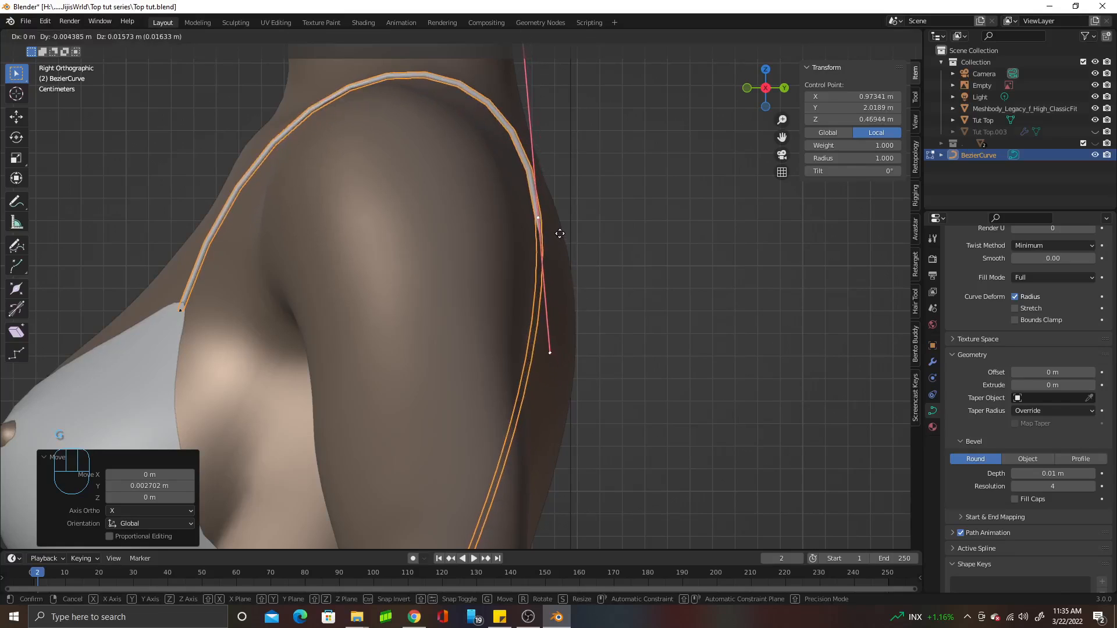
left_click(560, 234)
Try rotating the back-shoulder control point by about -17.3° and shrinking its handles in the right view
key("r")
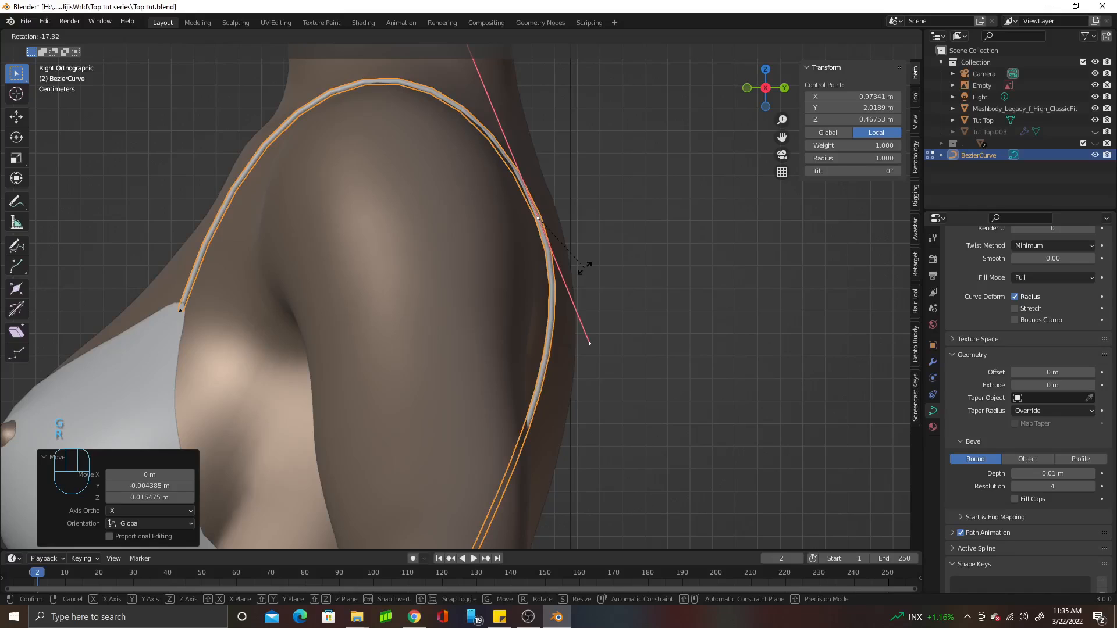
left_click(582, 265)
key("s")
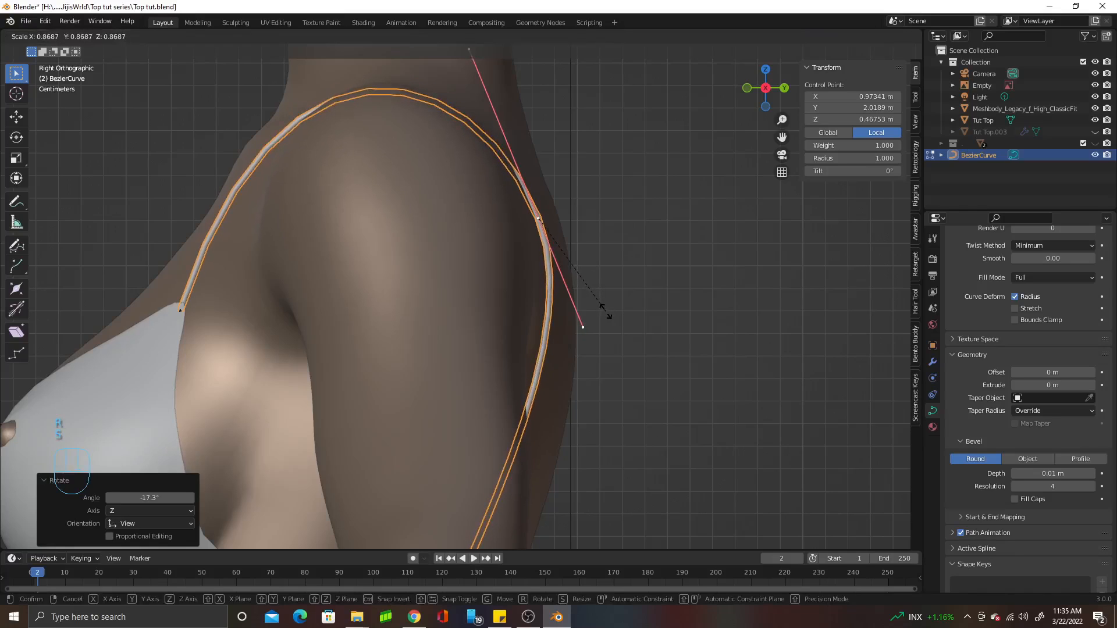
right_click(606, 312)
key("ctrl+z")
Reposition the back-shoulder control point to about Y 2.0227 m and Z 0.4389 m in the right orthographic view
middle_click_drag(606, 312, 549, 229)
key("g")
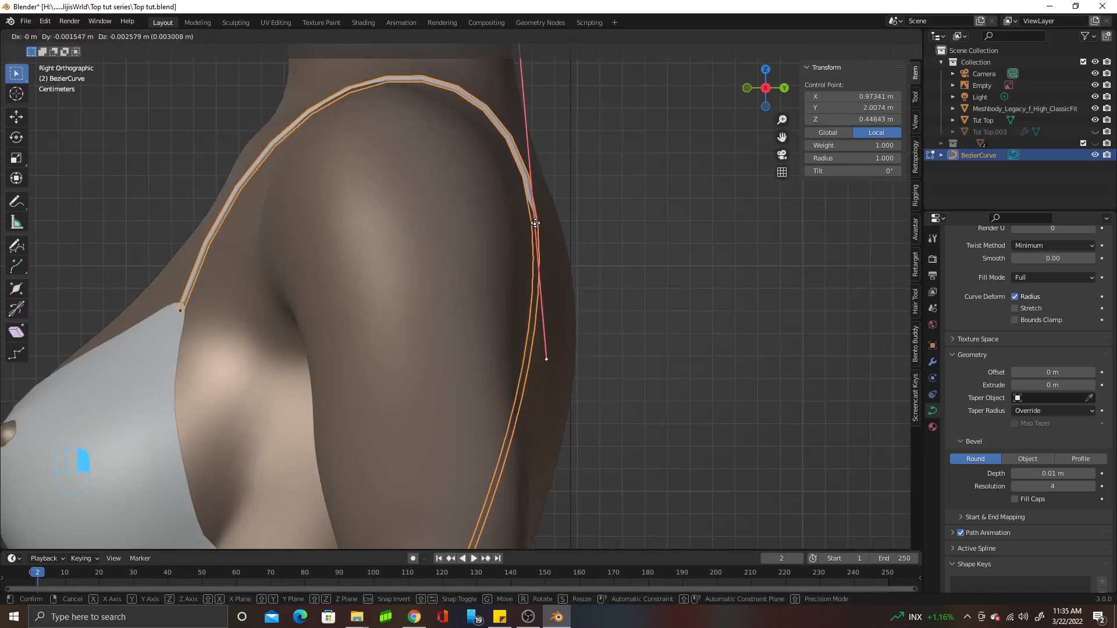
left_click(542, 301)
right_click_drag(534, 228, 541, 229)
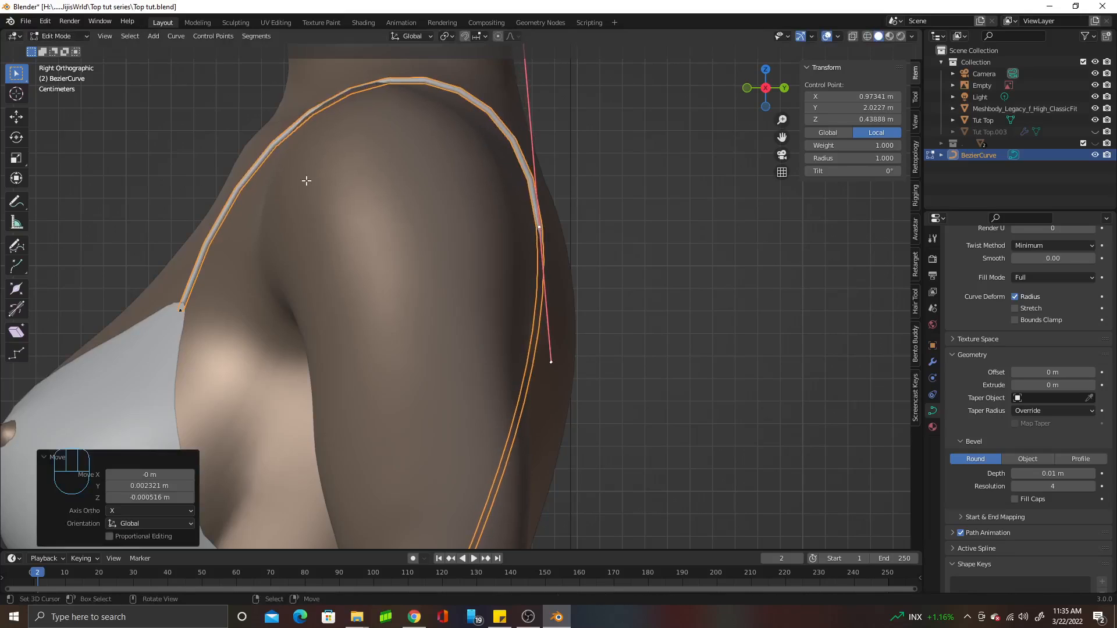
Rotate the back-shoulder control point about 6.4° around the global X axis
right_click(181, 307)
scroll(253, 105, "down", 2)
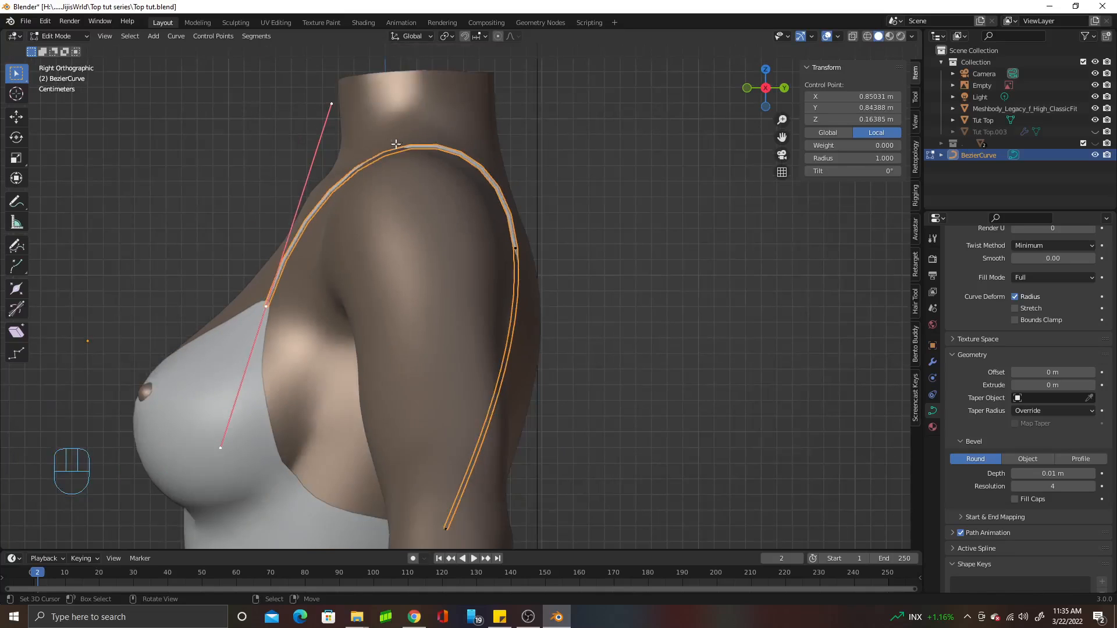
middle_click_drag(518, 275, 391, 284)
key("r")
key("x")
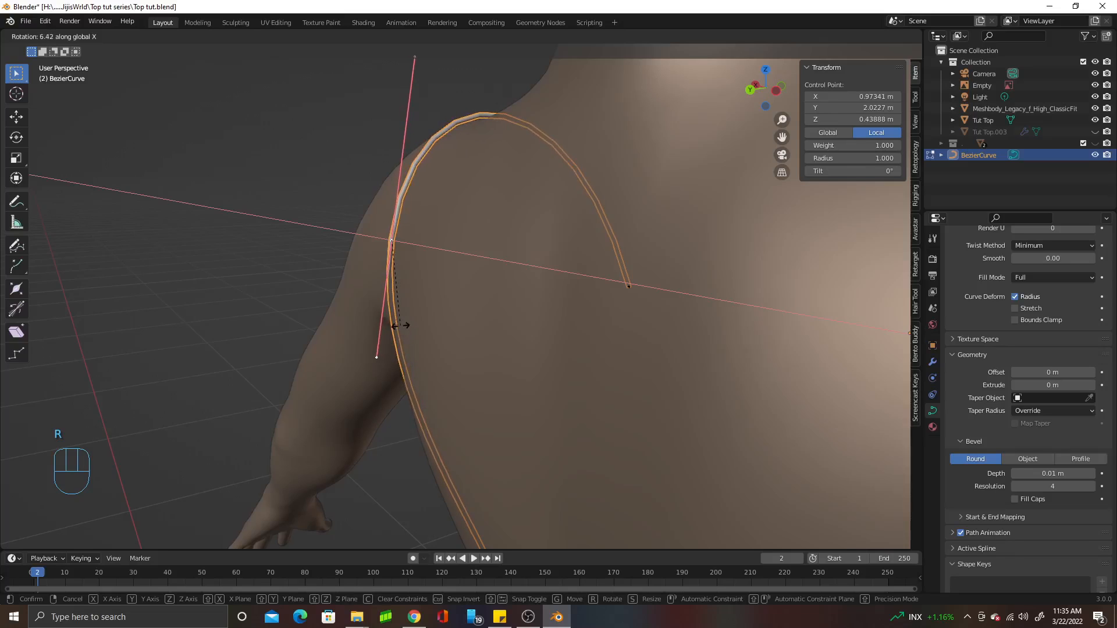
left_click(399, 325)
Examine how the strap curve sits over the shoulder from the side, back and front
middle_click_drag(399, 326, 324, 274)
left_click(262, 321)
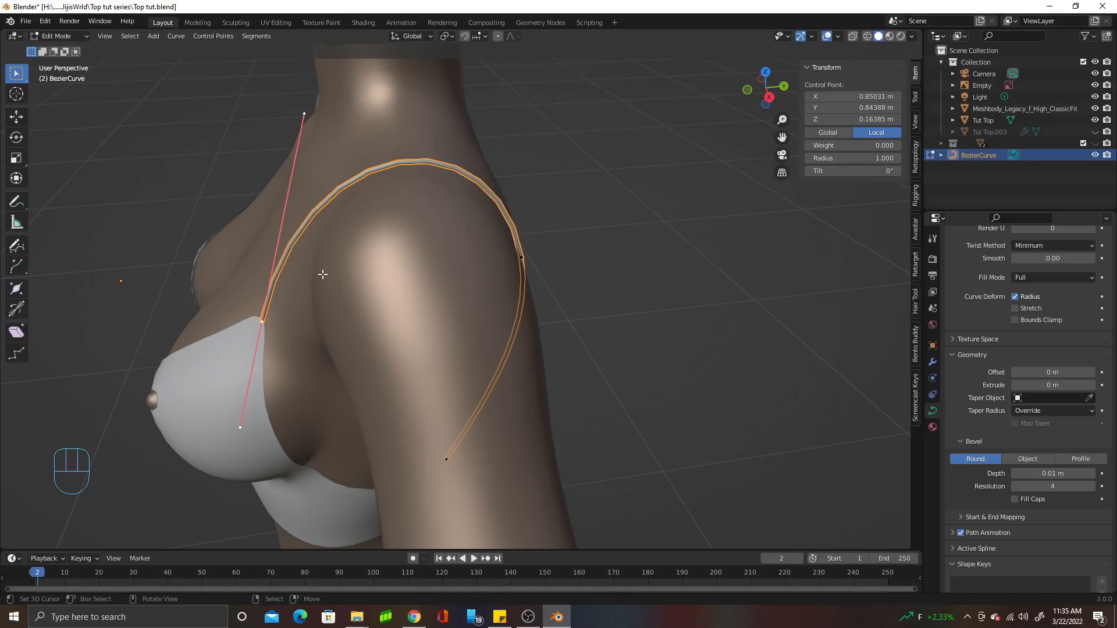
middle_click_drag(421, 271, 347, 231)
middle_click_drag(452, 199, 496, 214)
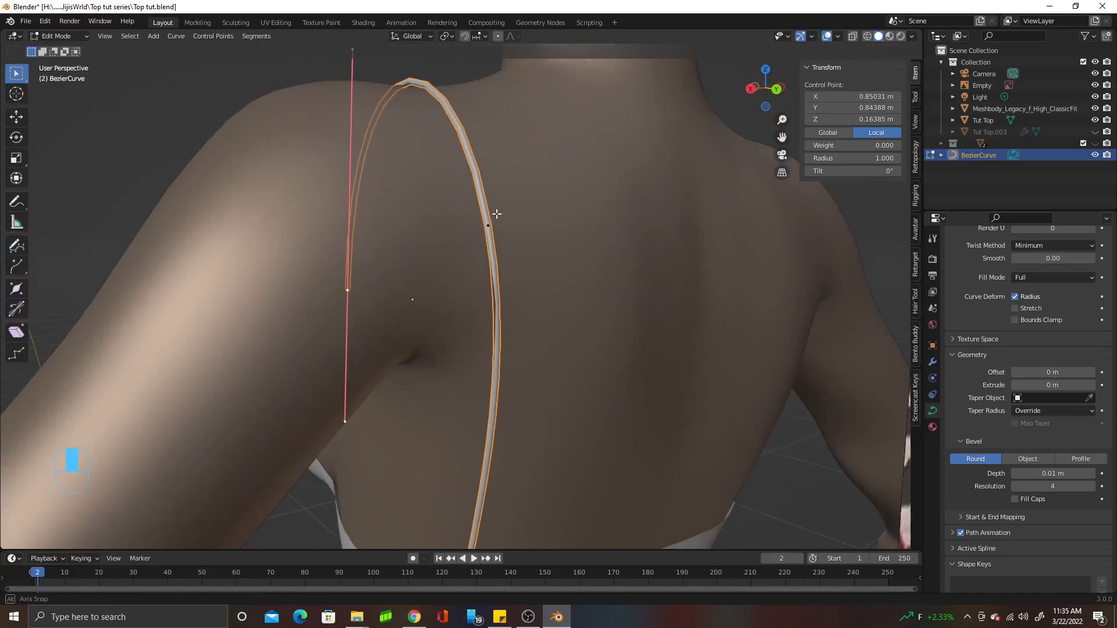
scroll(497, 326, "up", 3)
middle_click_drag(499, 255, 477, 264)
middle_click_drag(456, 357, 485, 276)
scroll(481, 280, "down", 1)
scroll(475, 170, "down", 1)
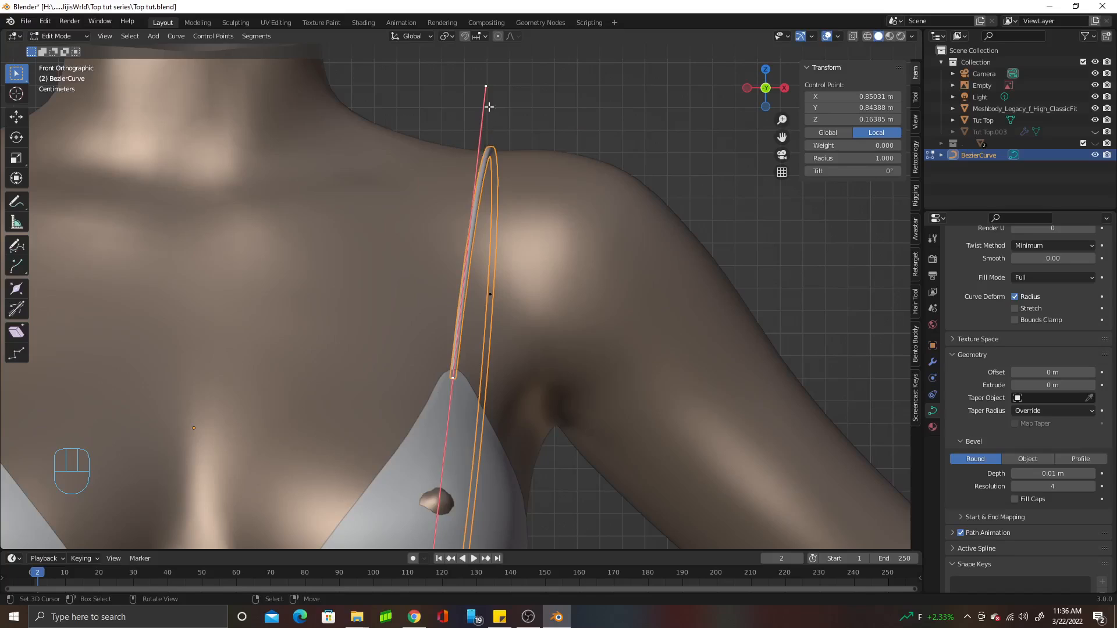
Rotate the strap's front end point slightly in the front orthographic view and clear the selection
key("alt+a")
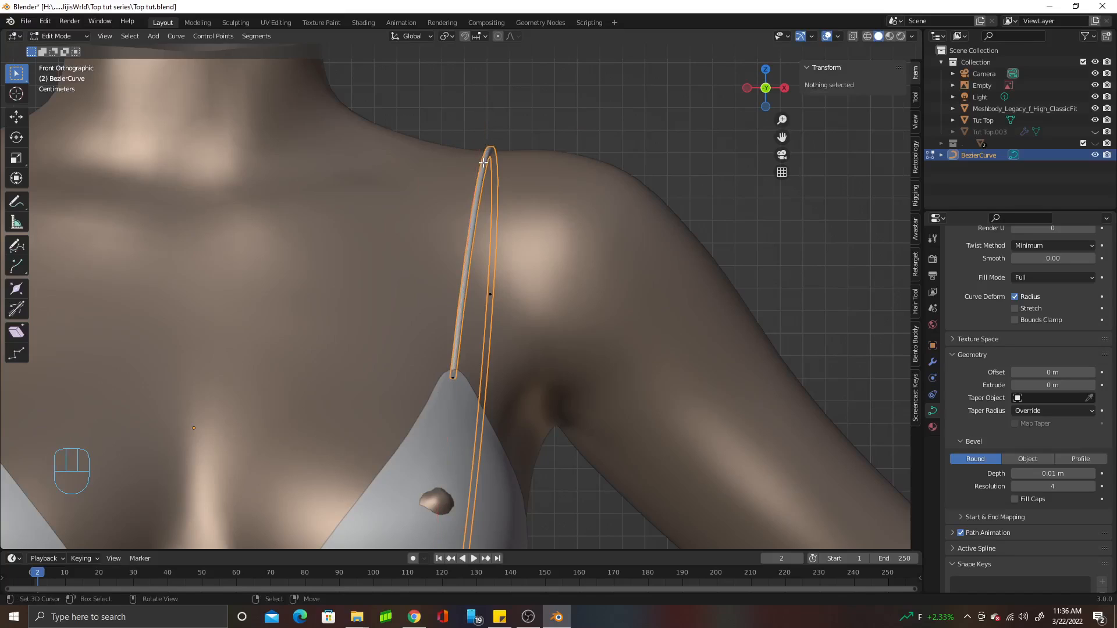
left_click(452, 375)
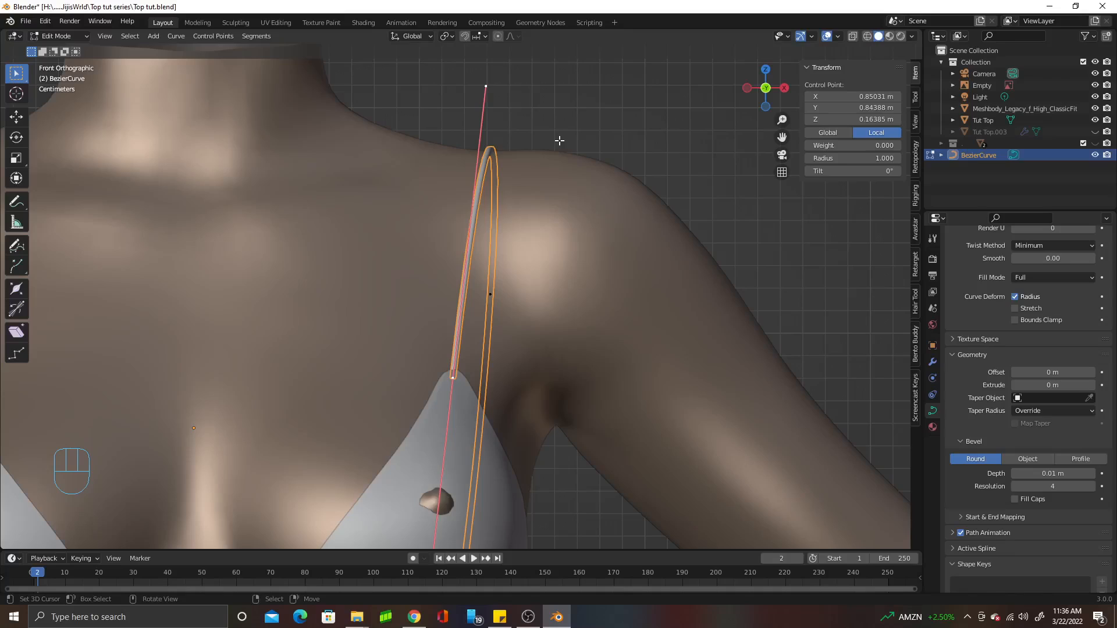
key("r")
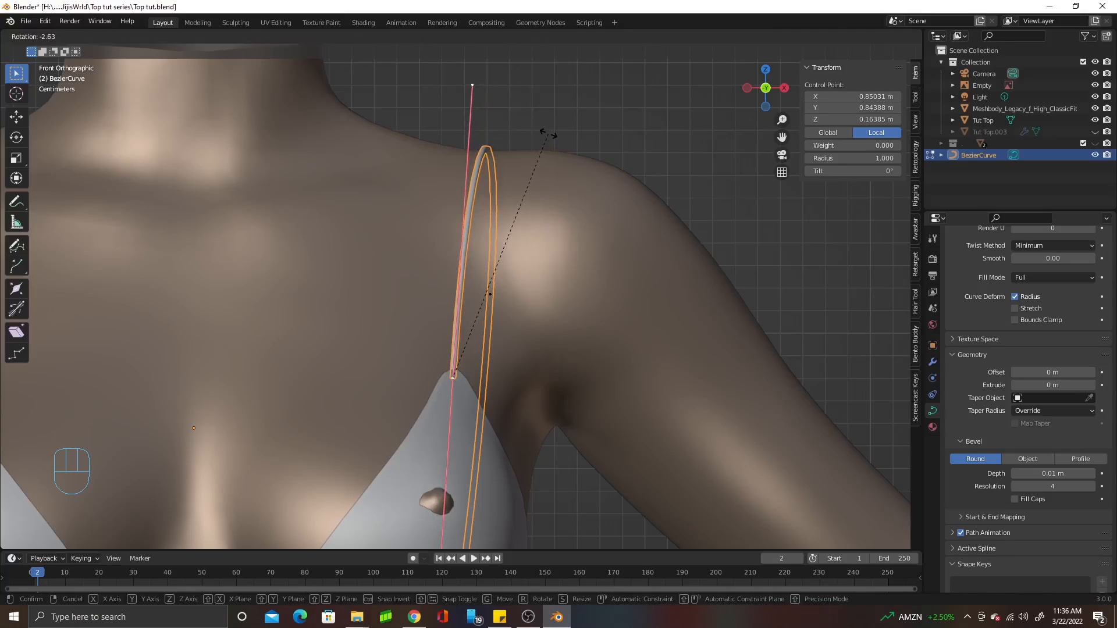
left_click(588, 158)
scroll(640, 192, "down", 5)
key("alt+a")
Move the back-shoulder control point inward about 0.0134 m along X and up about 0.0027 m in the back view
middle_click_drag(643, 200, 432, 252)
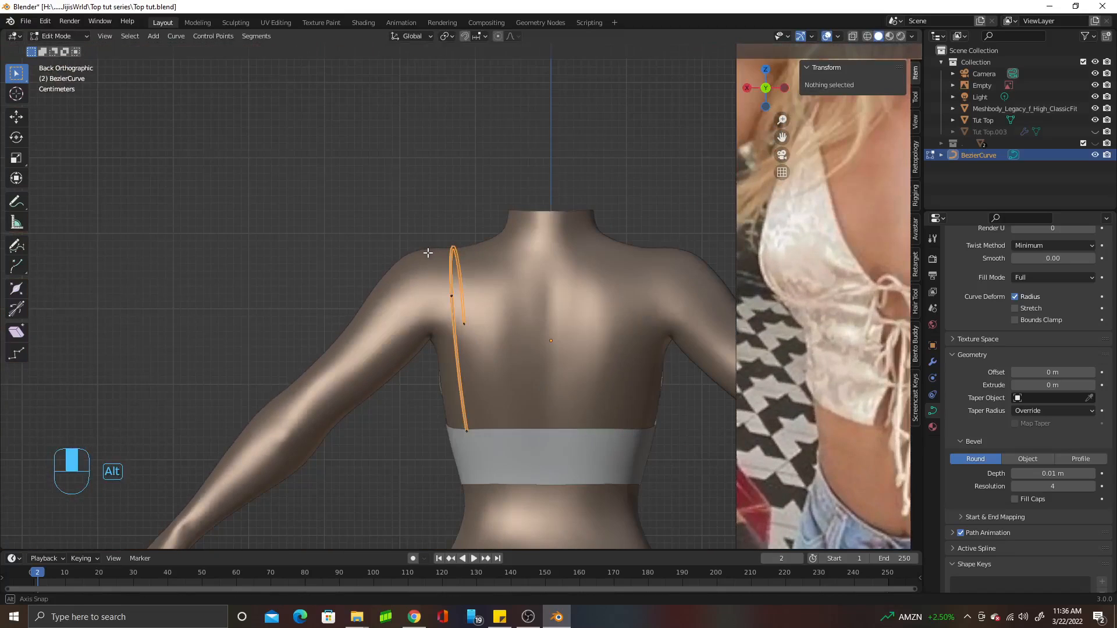
scroll(427, 253, "up", 2)
right_click(451, 294)
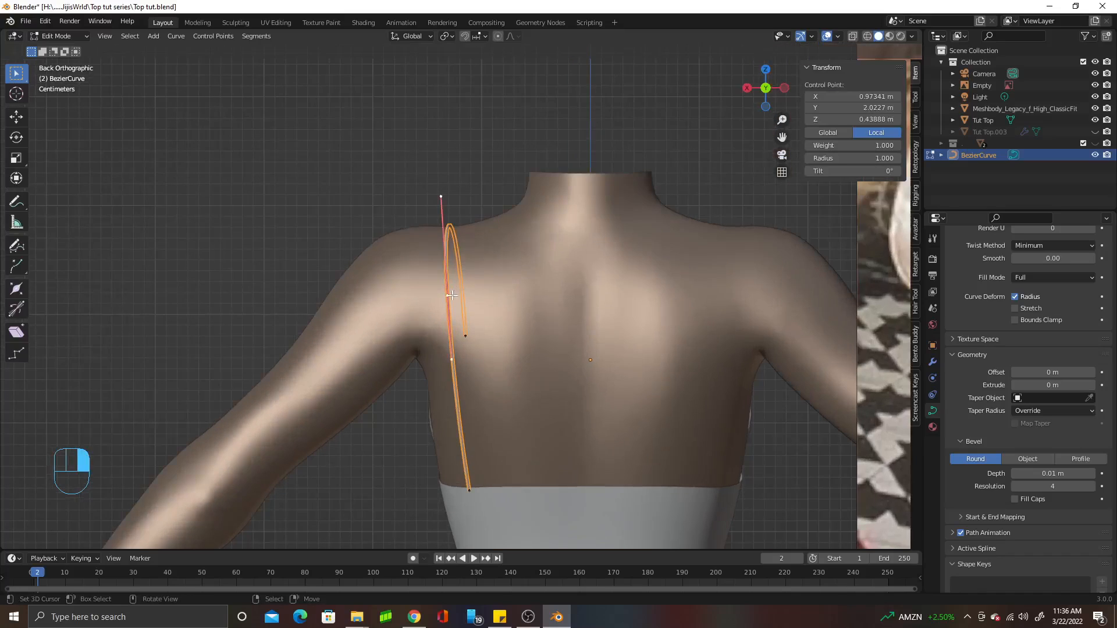
key("g")
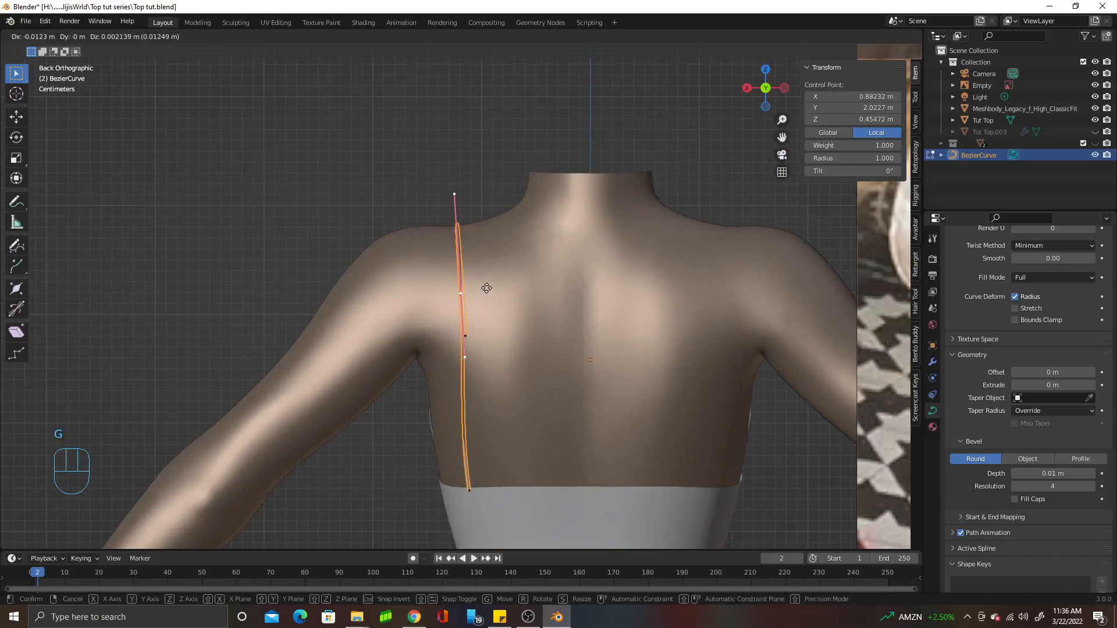
left_click(488, 287)
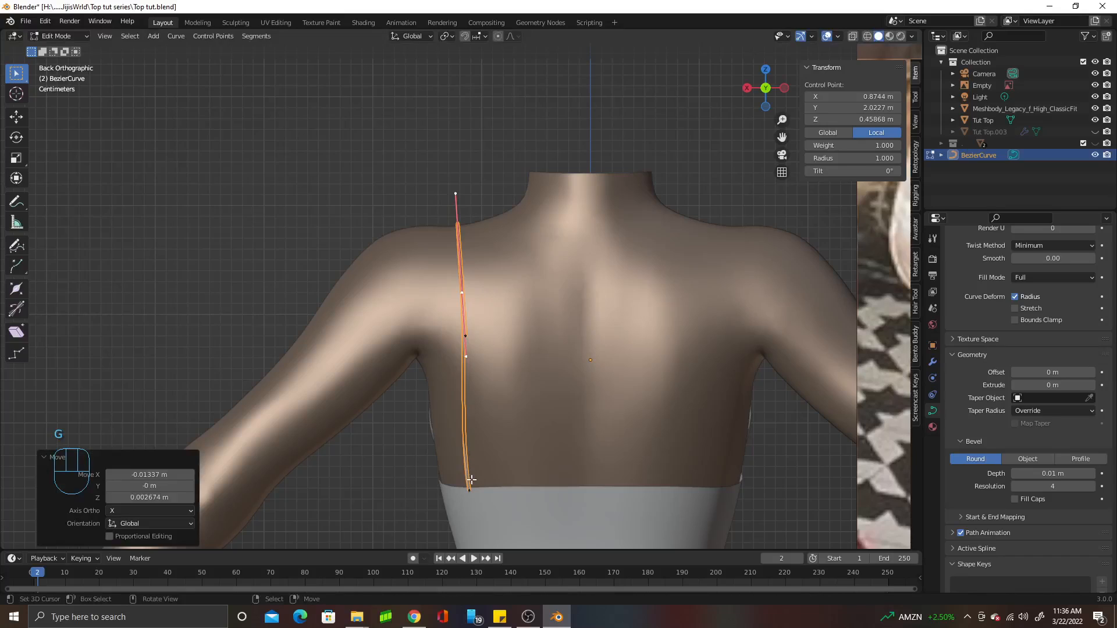
Move the strap's lower end point inward about 0.0198 m along X and up about 0.0016 m in the back view
right_click(470, 488)
key("g")
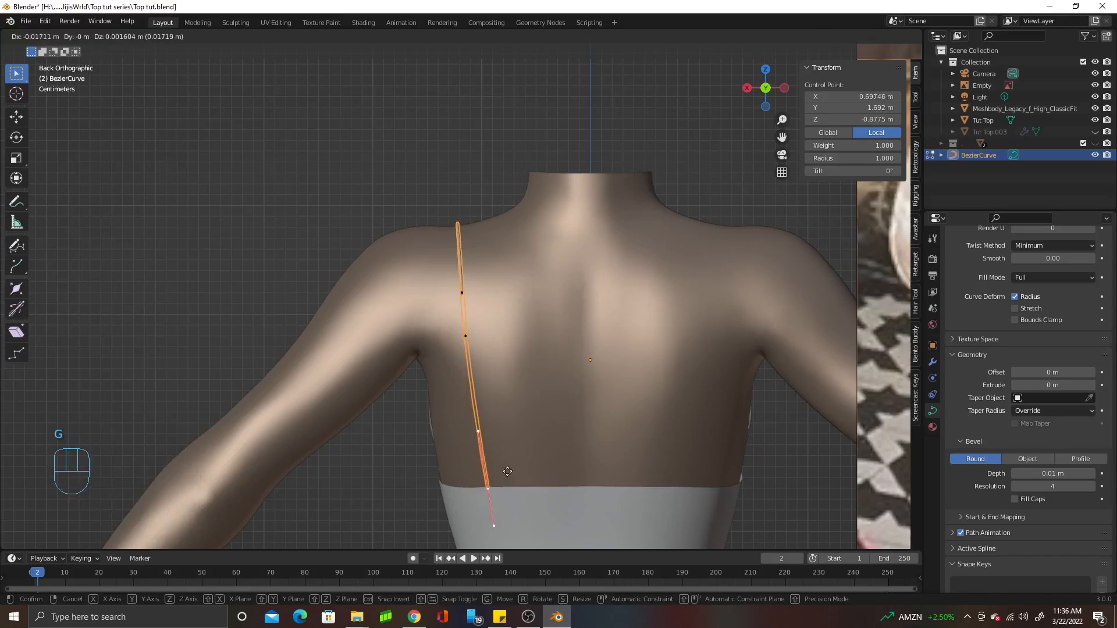
left_click(510, 471)
Try to move the upper handle of the strap's lower end point backward along Y
middle_click_drag(512, 436, 450, 235)
scroll(450, 235, "up", 4)
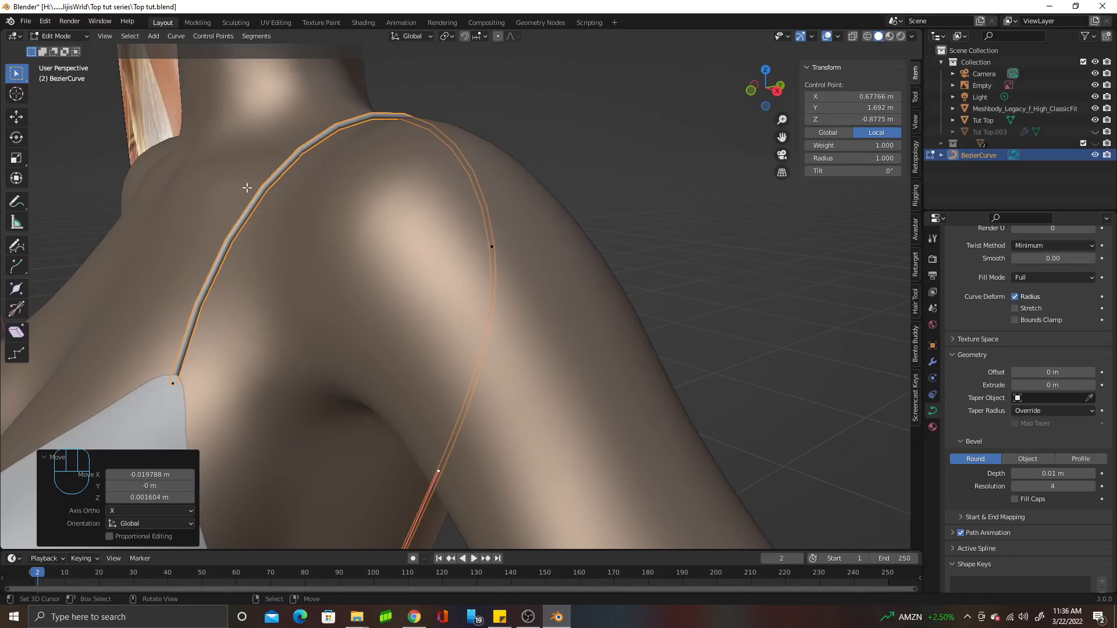
middle_click_drag(544, 306, 441, 228)
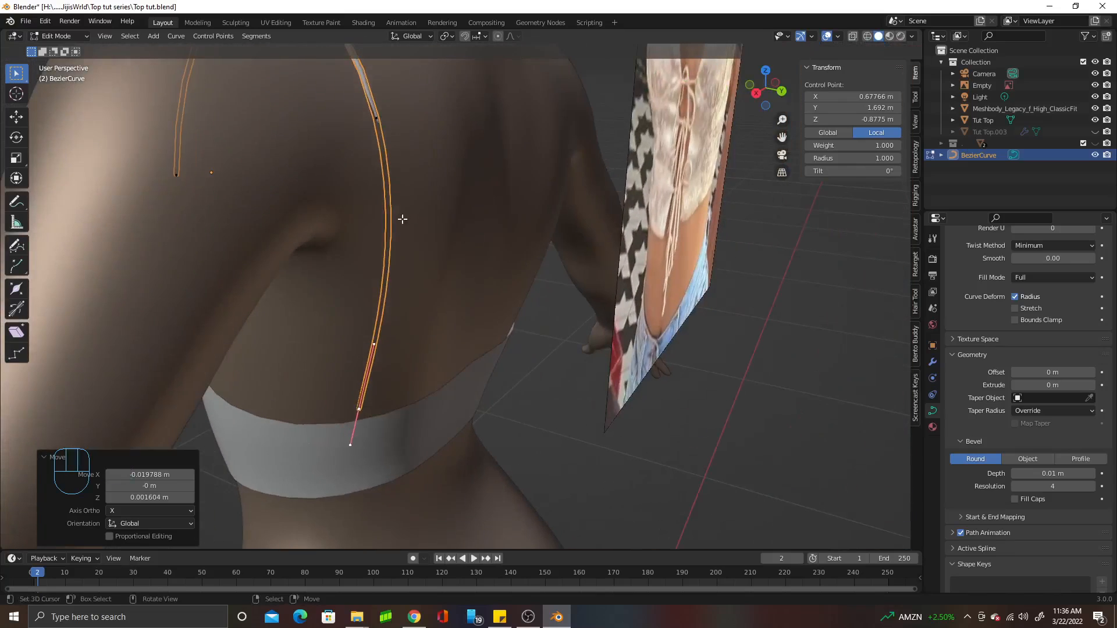
left_click(376, 342)
middle_click_drag(424, 342, 448, 319)
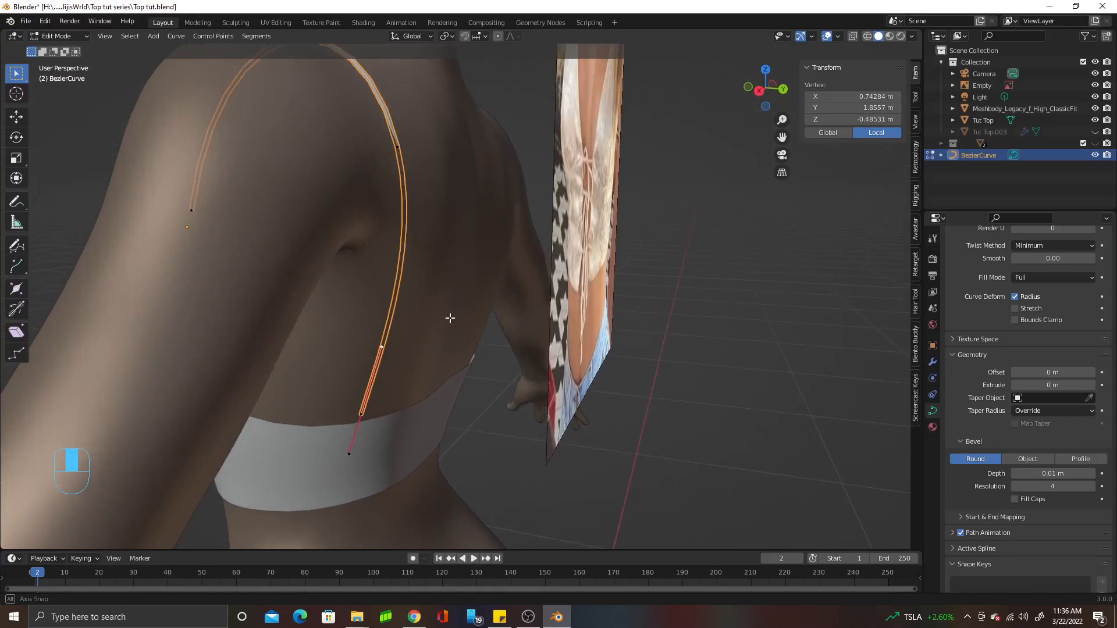
key("g")
key("y")
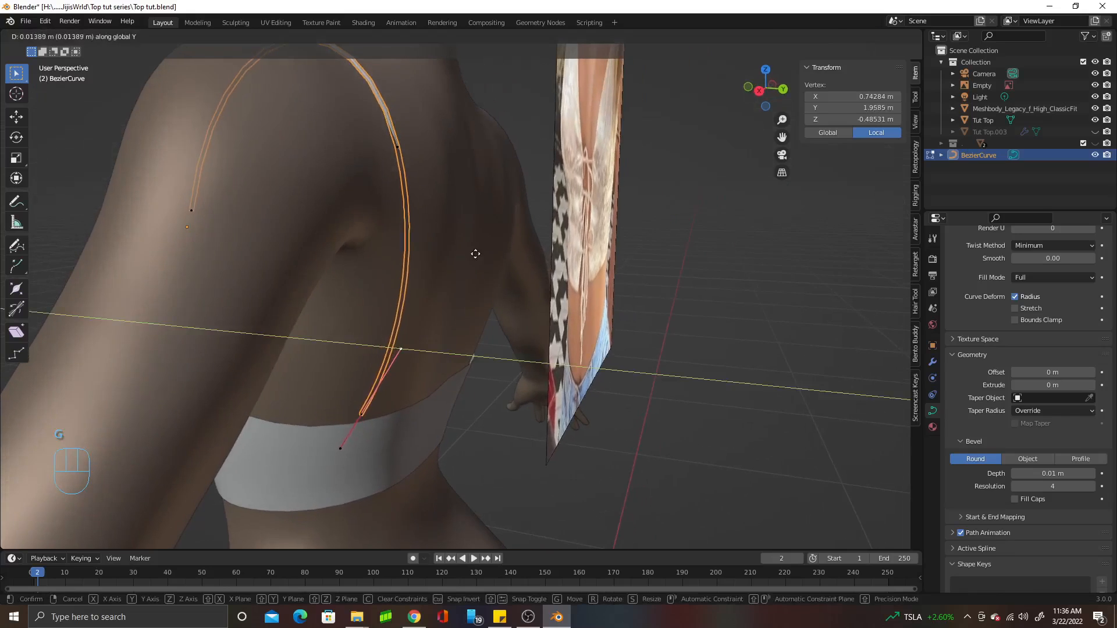
right_click(469, 149)
Move the lower handle of the back-shoulder control point slightly backward along Y
mouse_move(498, 252)
middle_mouse_down()
mouse_move(411, 230)
mouse_move(436, 249)
mouse_move(521, 240)
mouse_move(502, 236)
middle_mouse_up()
right_click(433, 221)
right_click(430, 252)
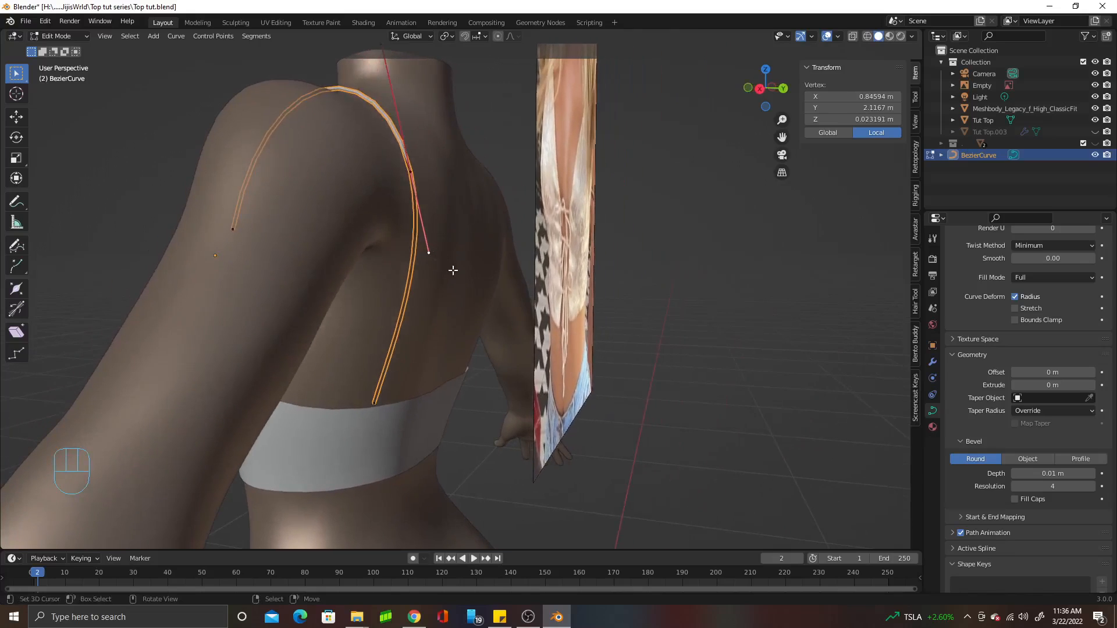
key("g")
key("y")
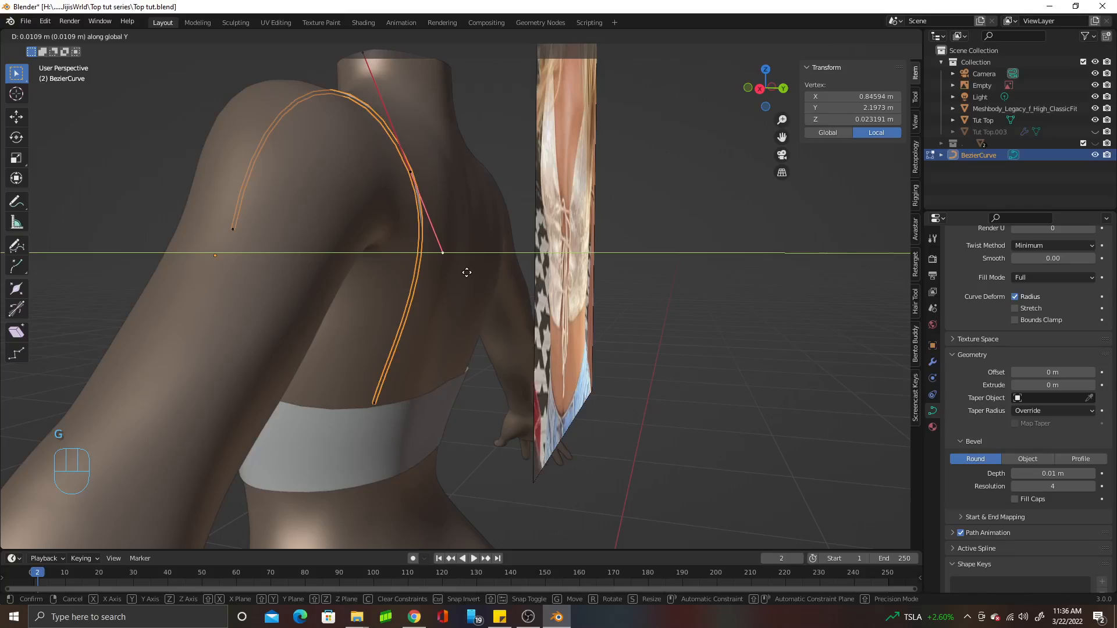
left_click(459, 274)
Move the whole back-shoulder control point backward about 0.0036 m along Y
right_click(421, 178)
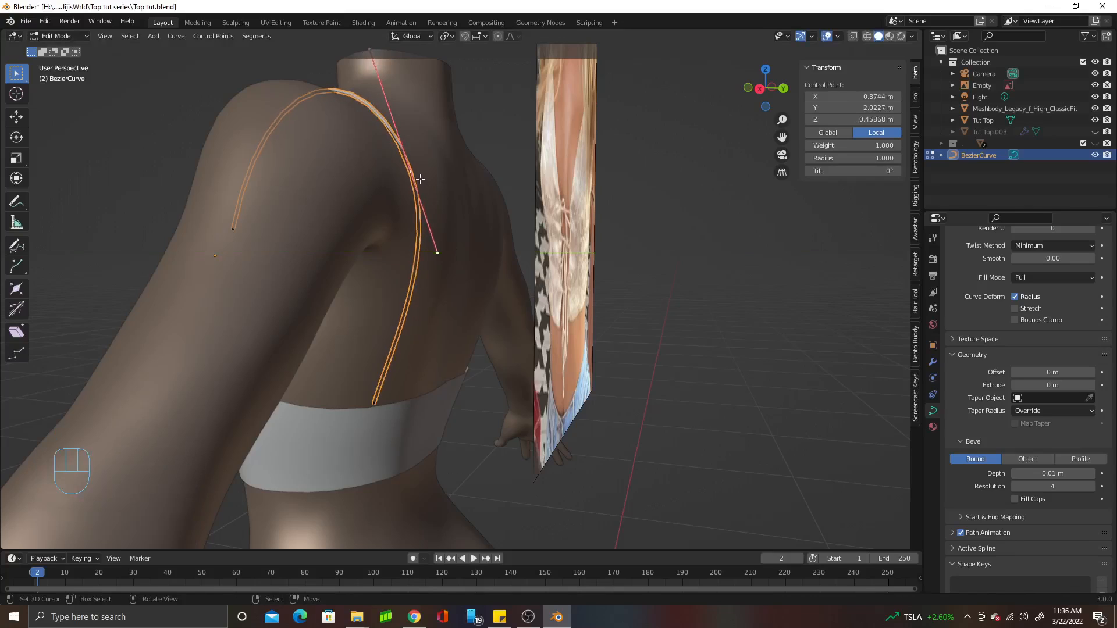
key("g")
key("y")
left_click(421, 180)
Move the strap's lower end point backward along Y toward the top edge of the back band
middle_click_drag(416, 277, 298, 424)
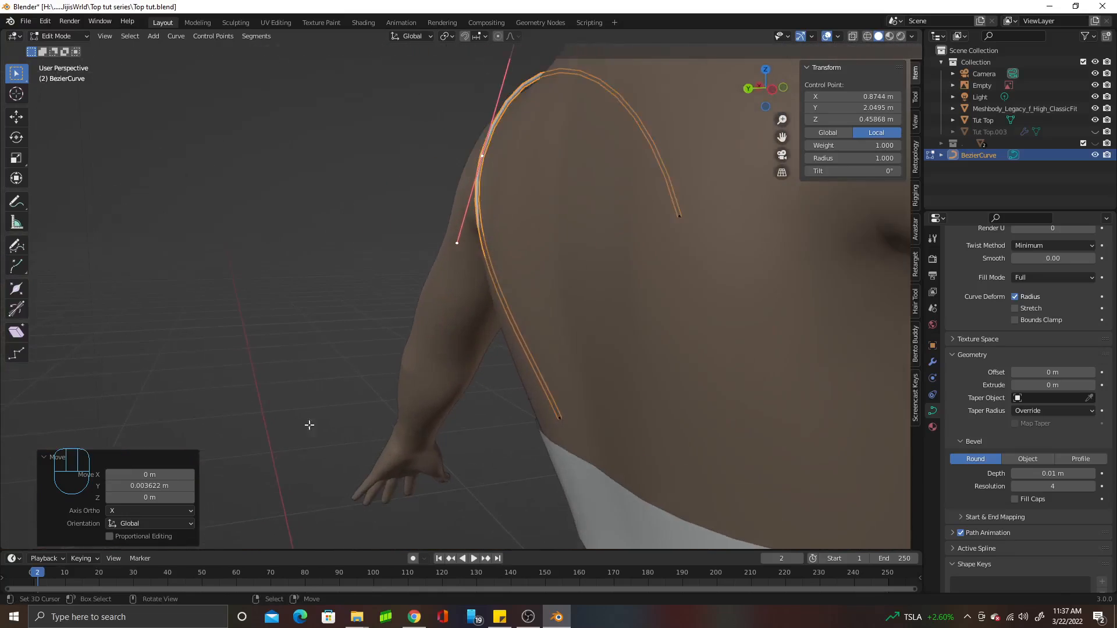
left_click(561, 419)
key("g")
key("y")
left_click(539, 425)
Nudge the strap's lower end point onto the band's top edge and rotate it by 2.94°
middle_click_drag(540, 425, 379, 309)
right_click_drag(342, 300, 332, 304)
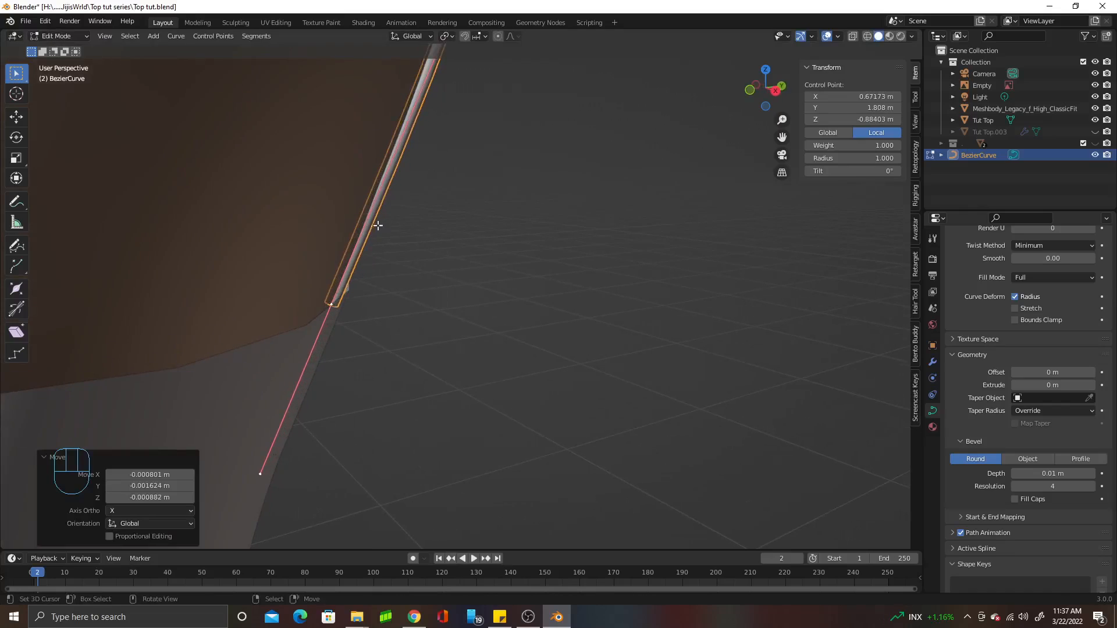
key("r")
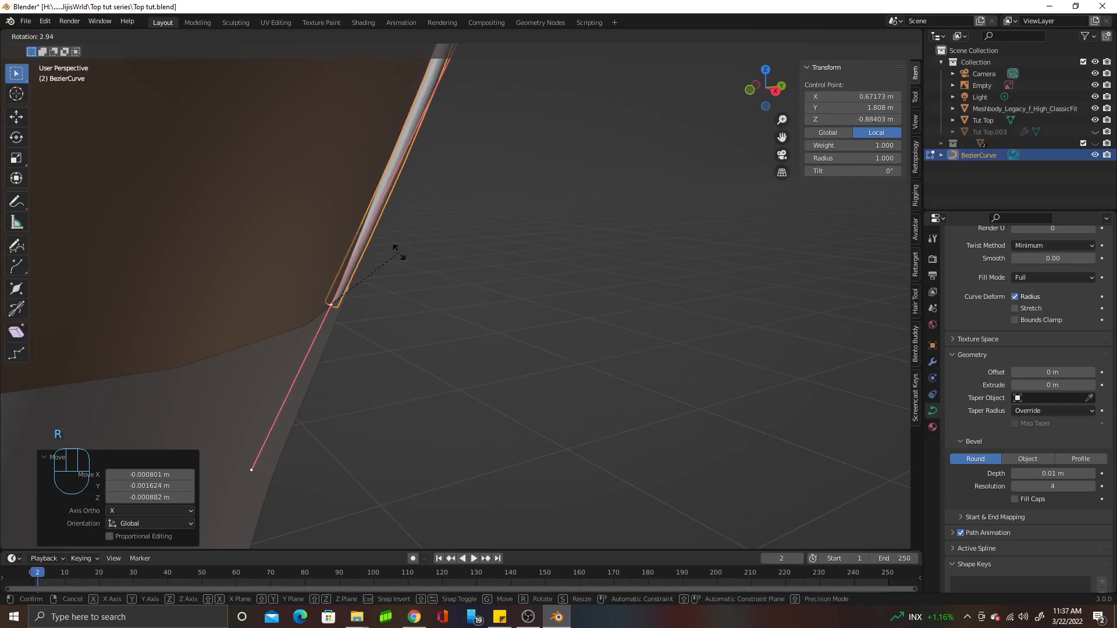
left_click(399, 252)
Rotate the strap's back-shoulder control point by about −2.2° in the back view, then clear the selection
middle_click_drag(399, 252, 513, 346)
key("ctrl+KP_1")
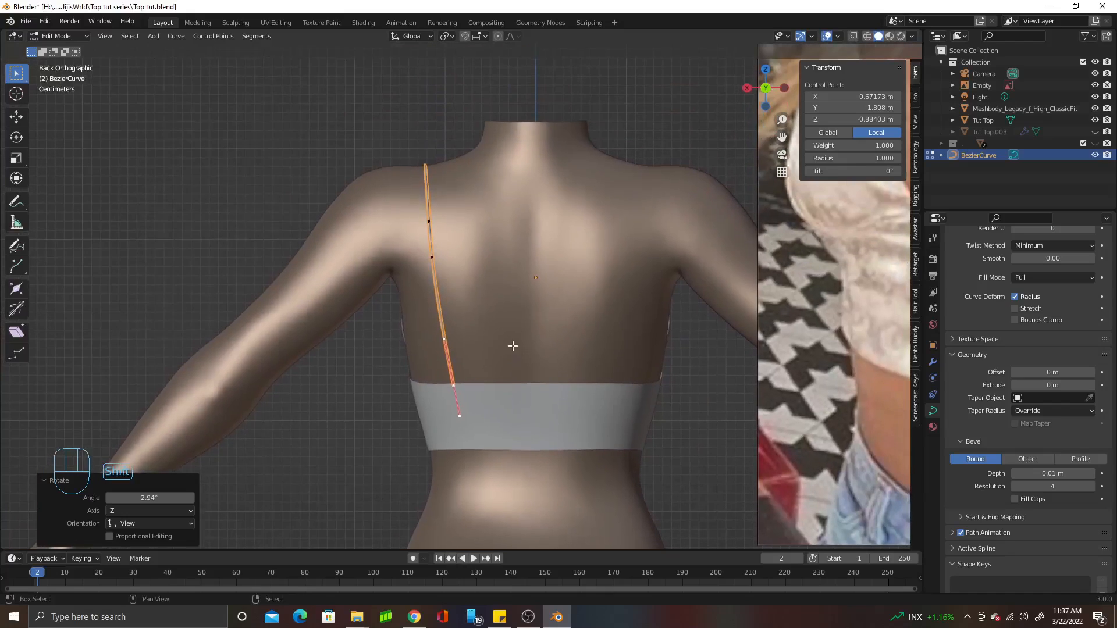
scroll(425, 235, "up", 1)
left_click(425, 243)
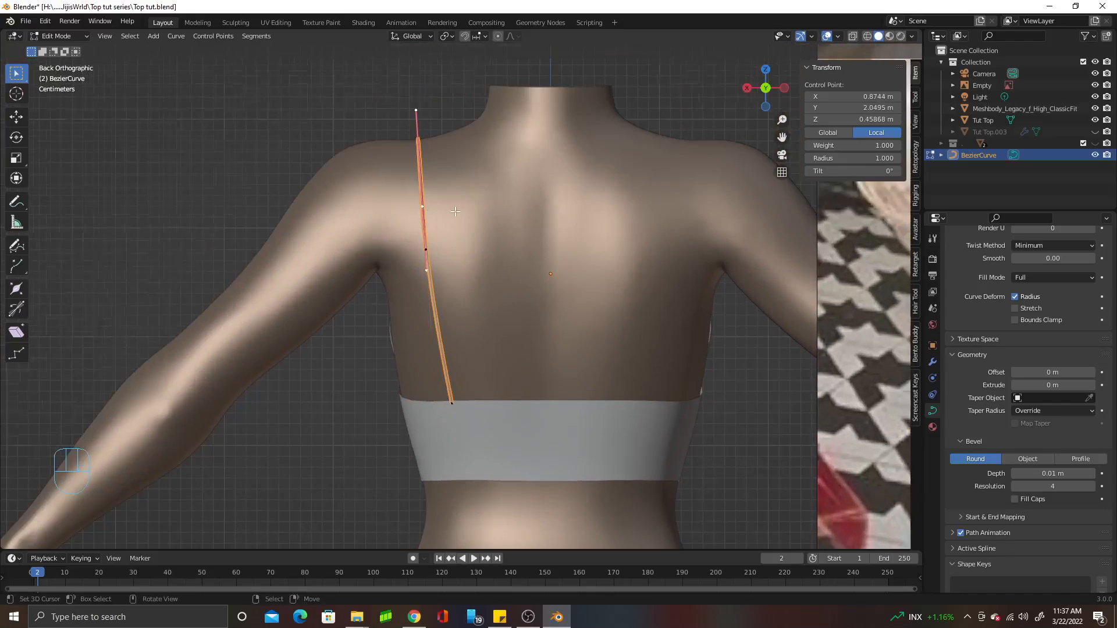
scroll(487, 241, "up", 2)
scroll(490, 243, "down", 1)
key("r")
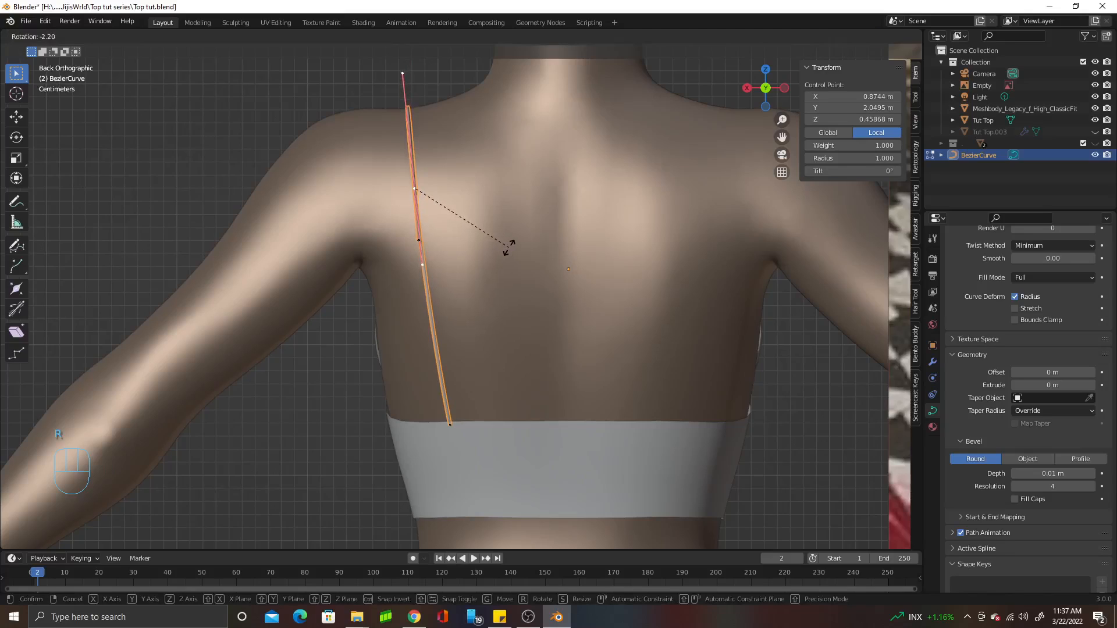
left_click(508, 247)
scroll(508, 248, "down", 1)
left_click(281, 173)
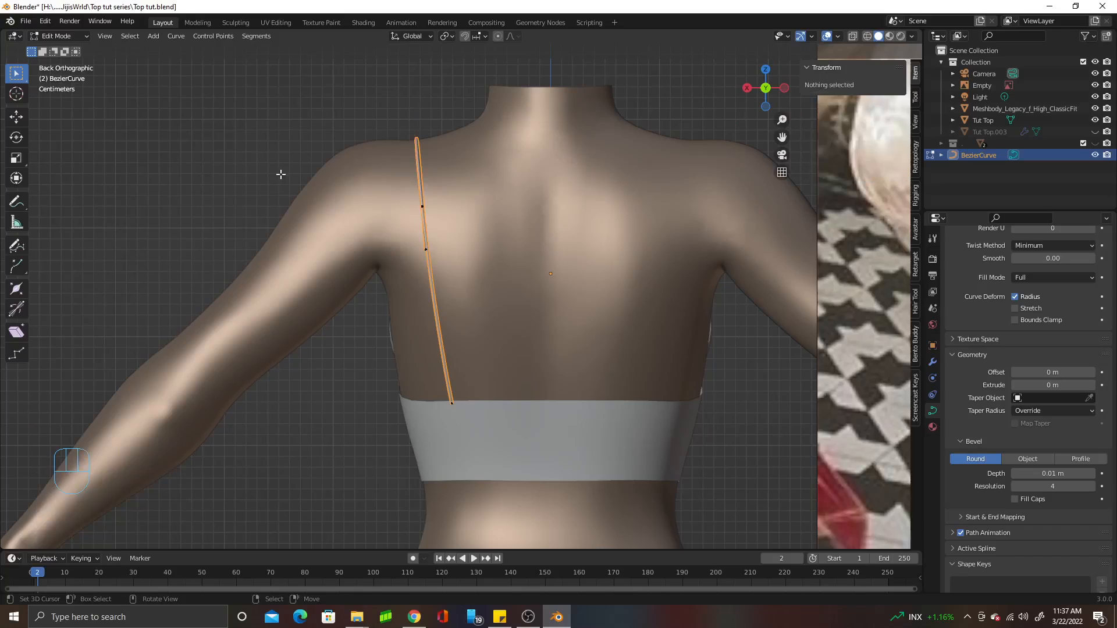
key("a")
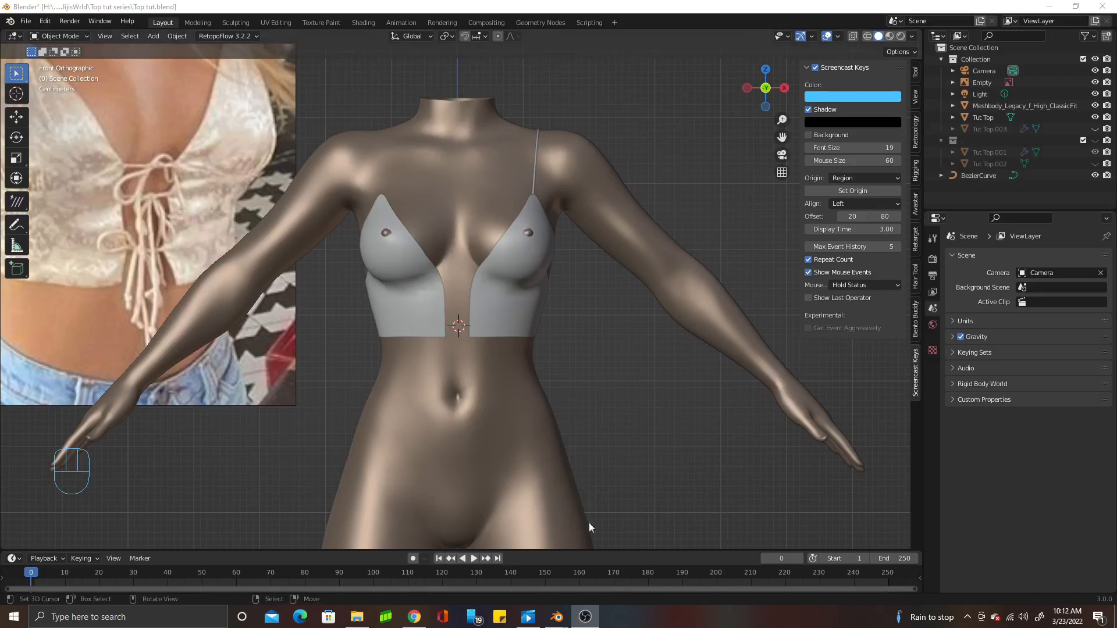
Add a Bezier curve at the 3D cursor, in the gap between the top's two front panels
middle_click_drag(519, 384, 472, 338)
scroll(468, 333, "up", 1)
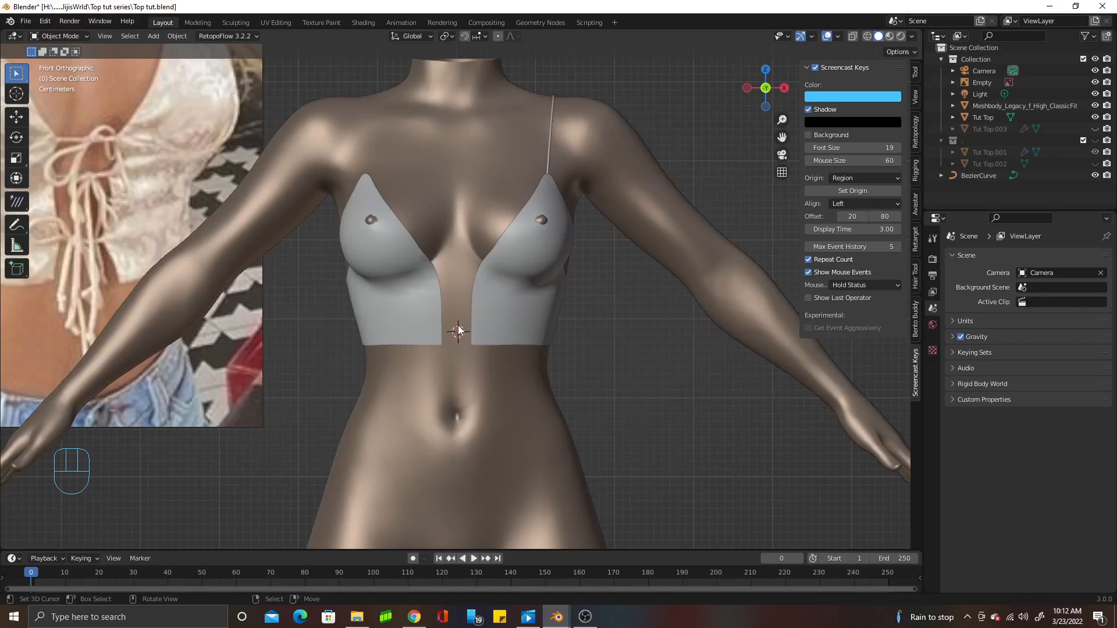
middle_click_drag(457, 327, 455, 358)
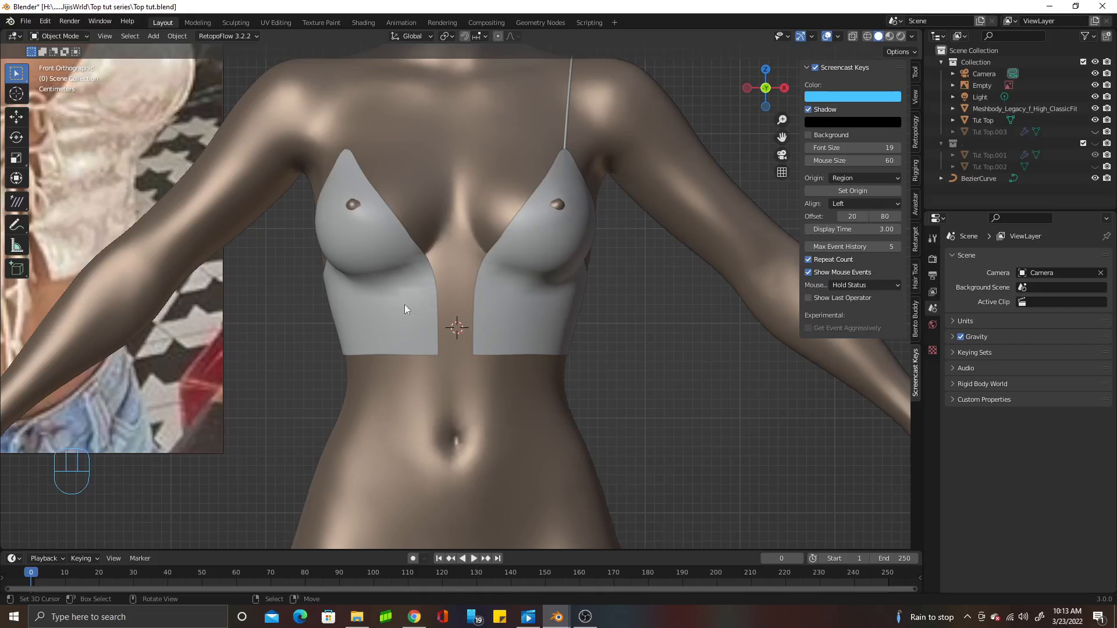
scroll(413, 306, "down", 3)
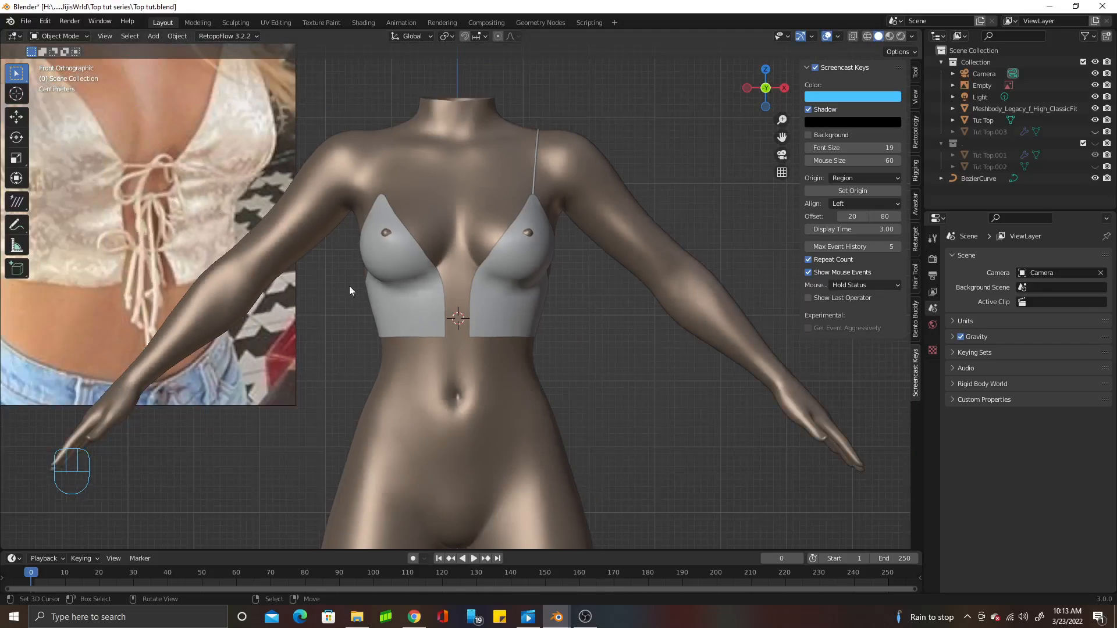
scroll(501, 338, "up", 5)
key("shift+a")
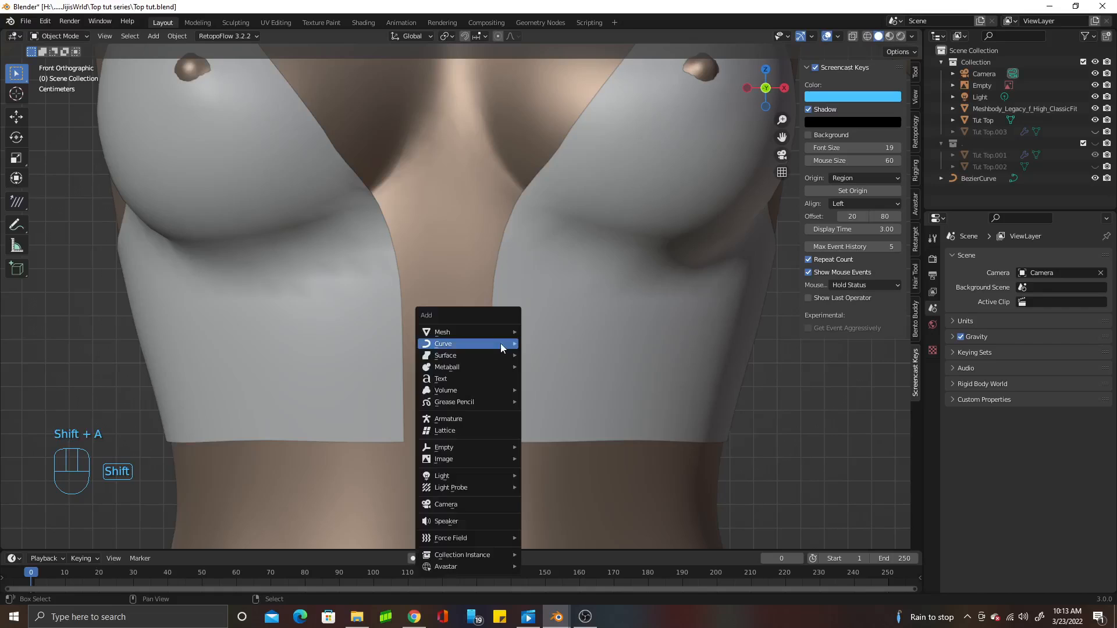
mouse_move(508, 343)
left_click(549, 32)
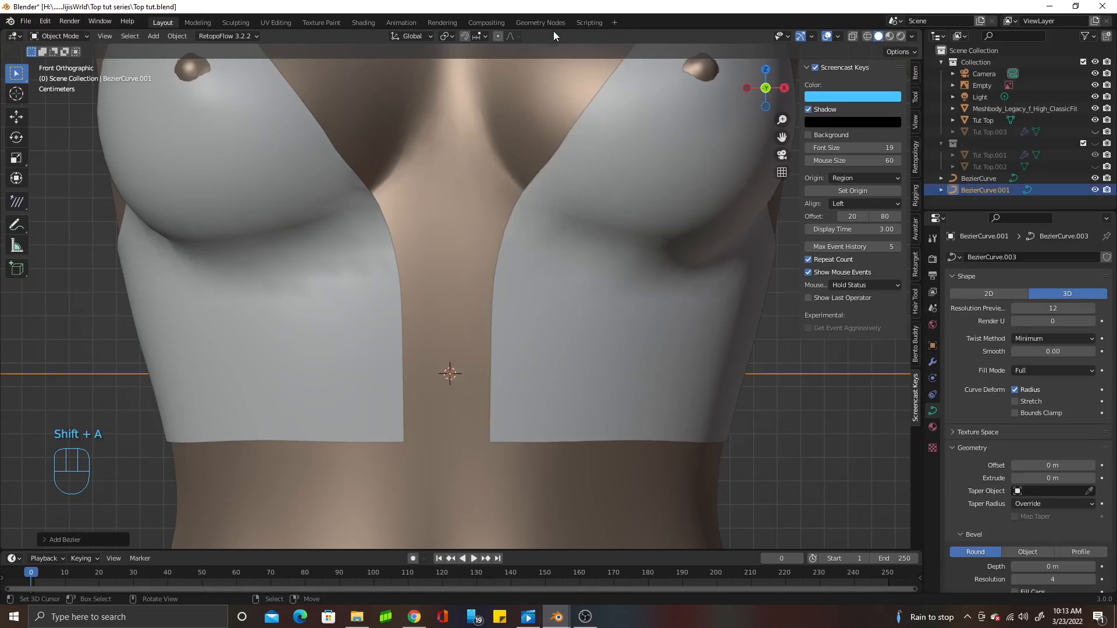
Move the new curve out in front of the body and scale it down to roughly the top's width
scroll(551, 320, "down", 5)
middle_click_drag(540, 329, 478, 386)
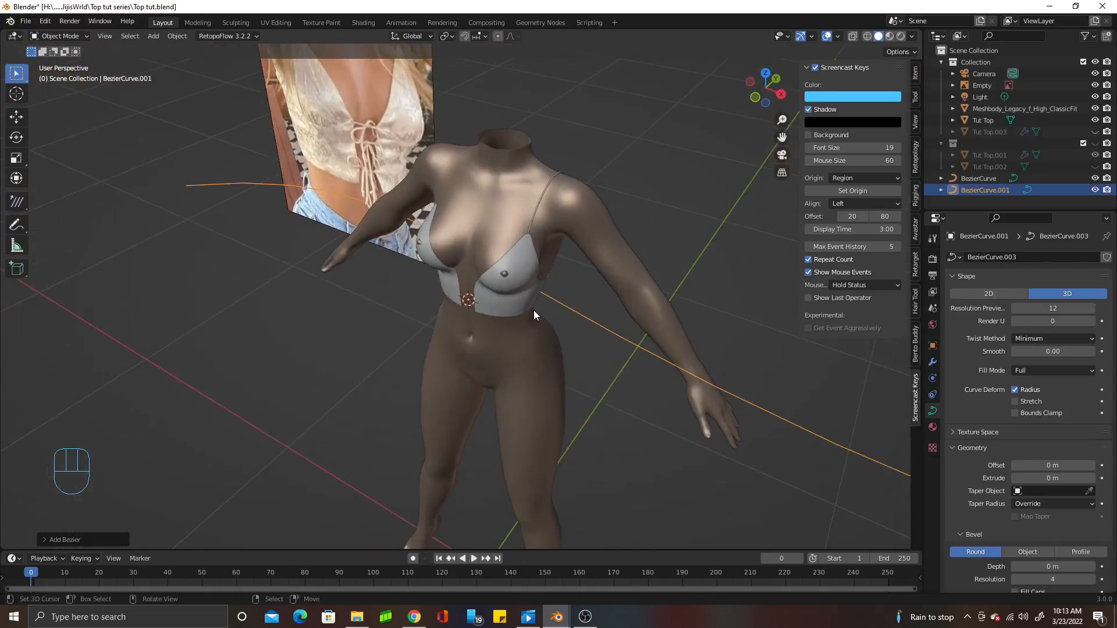
key("g")
left_click(562, 345)
key("s")
left_click(460, 329)
key("g")
left_click(494, 295)
Give the new curve a round bevel with a depth of 0.01 m
key("KP_1")
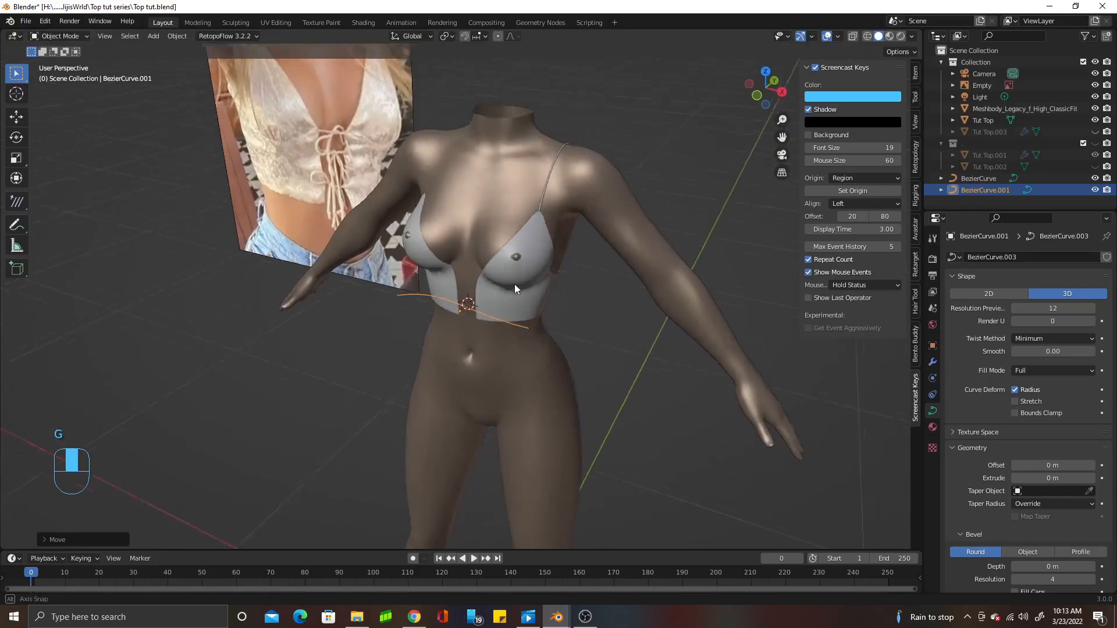
key("KP_Decimal")
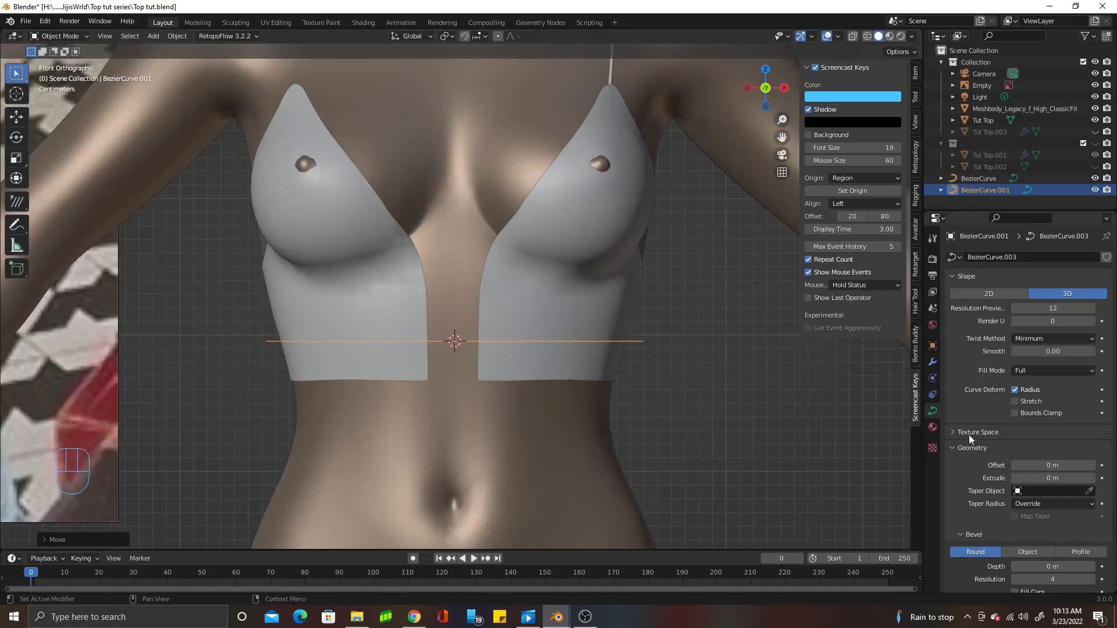
left_click(1053, 566)
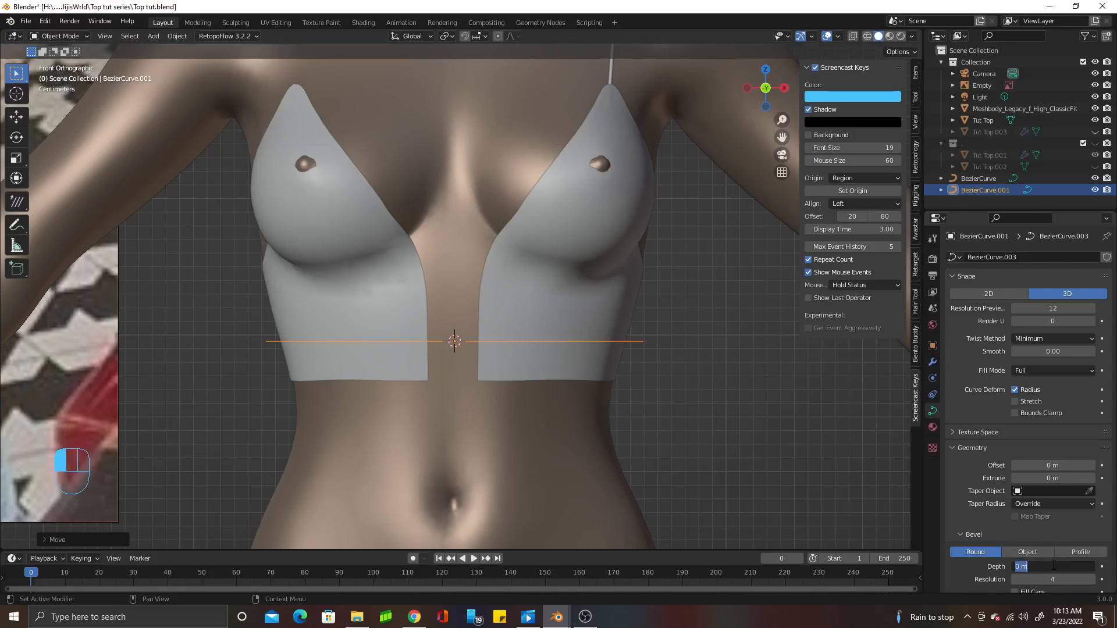
type(".01")
key("Return")
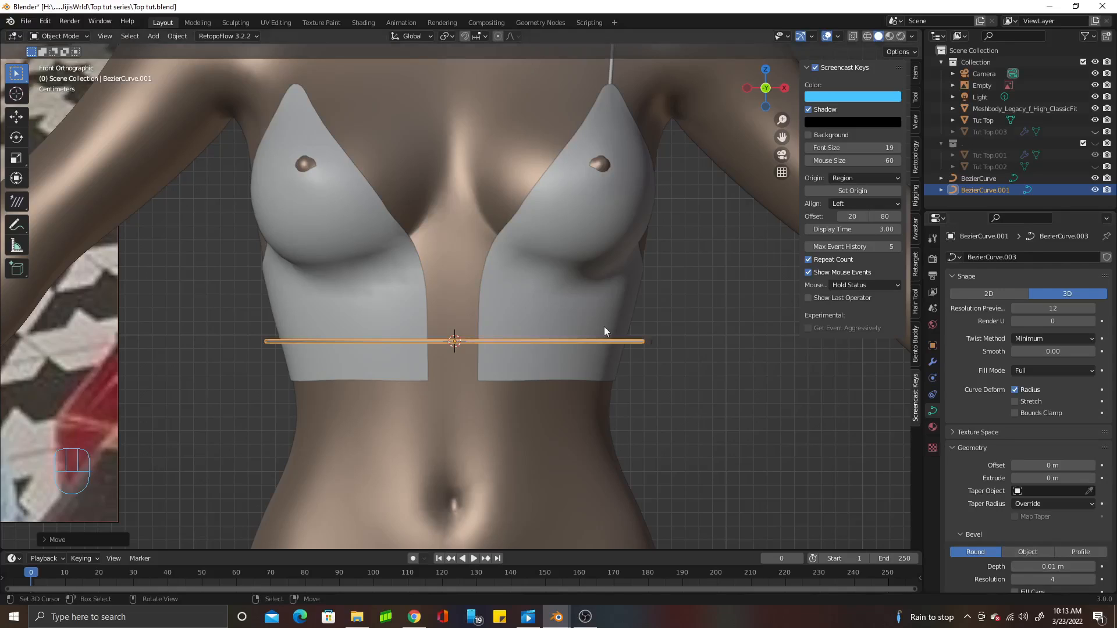
Scale the beveled curve down to about 0.65 of its size in the front view
scroll(518, 302, "up", 3)
scroll(518, 303, "down", 2)
scroll(517, 303, "down", 1)
scroll(576, 257, "up", 4)
key("s")
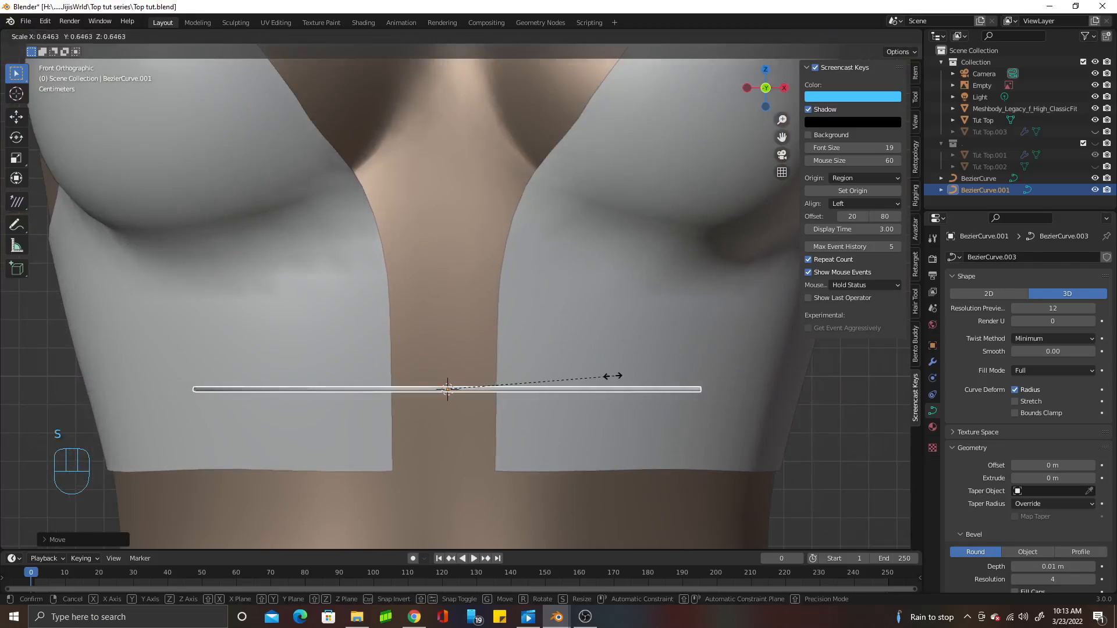
left_click(608, 384)
scroll(553, 388, "down", 1)
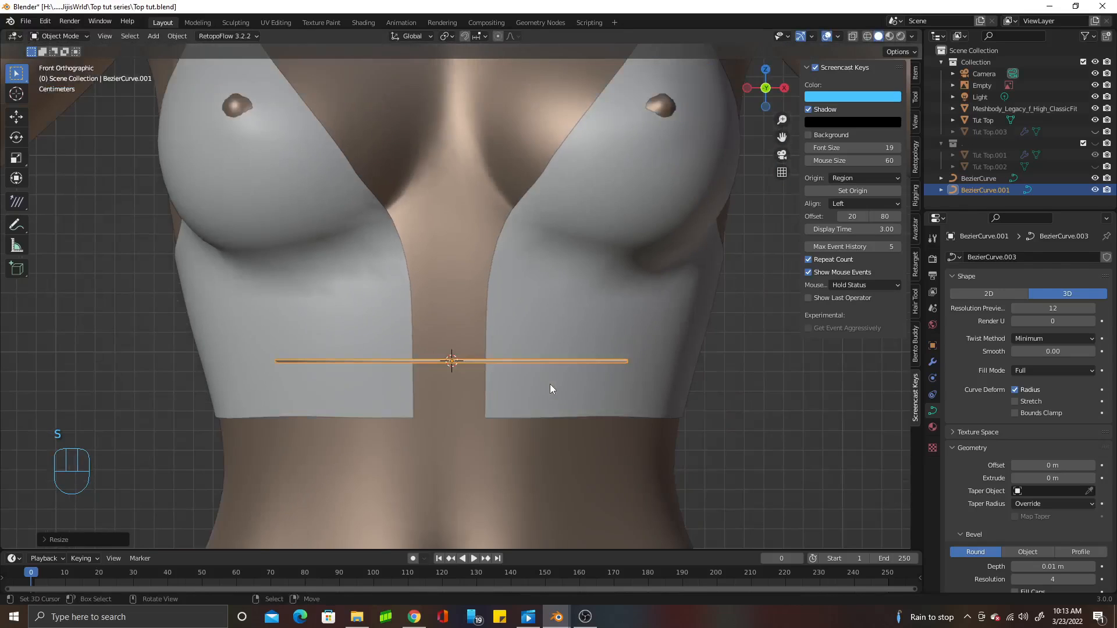
Select the curve's left end point in Edit Mode and try the Select Box tool before returning to Rotate
key("Tab")
left_click(289, 358)
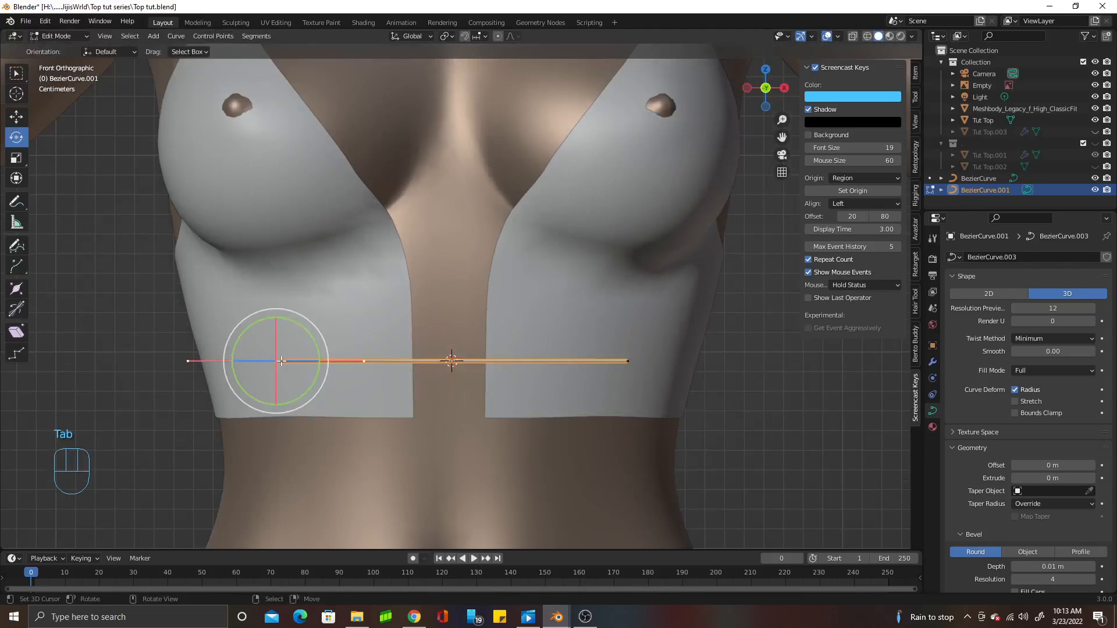
middle_click_drag(466, 414, 485, 408)
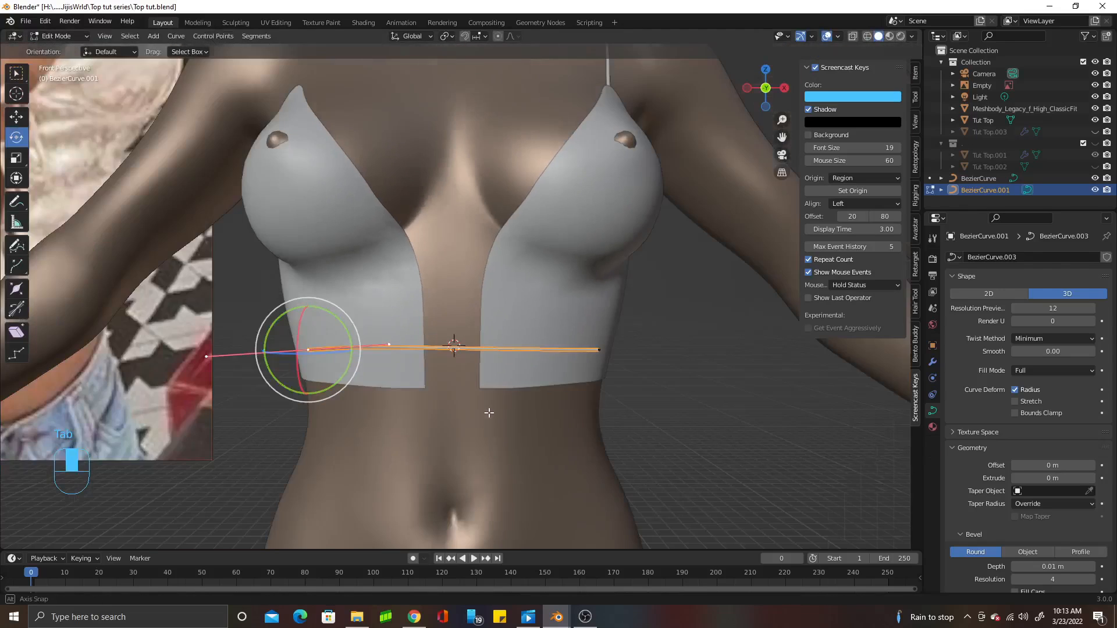
left_click(13, 77)
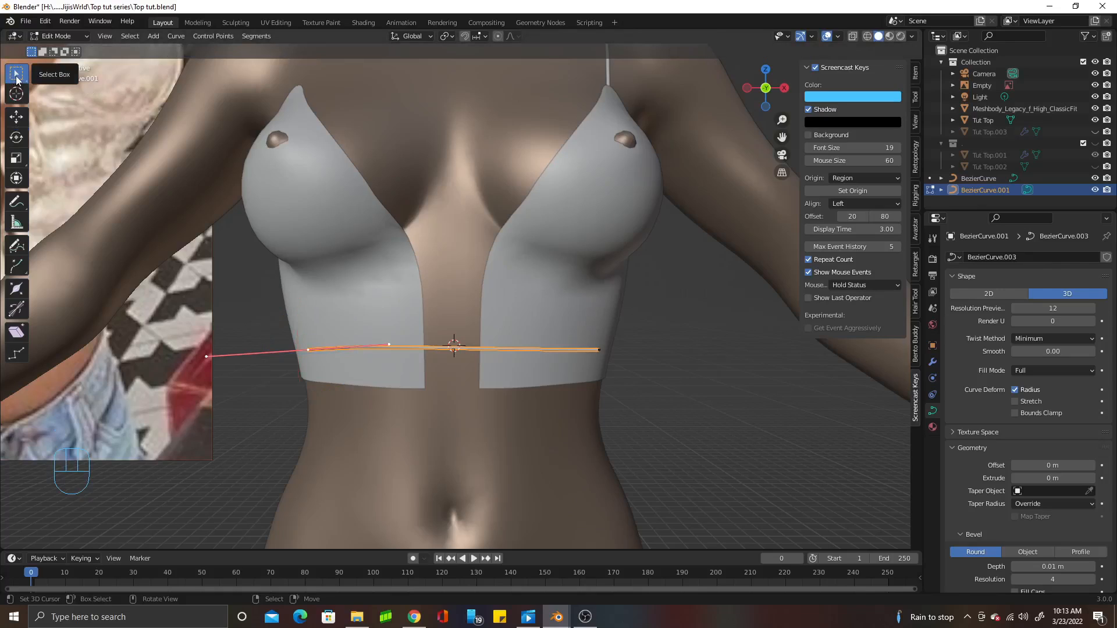
left_click(18, 141)
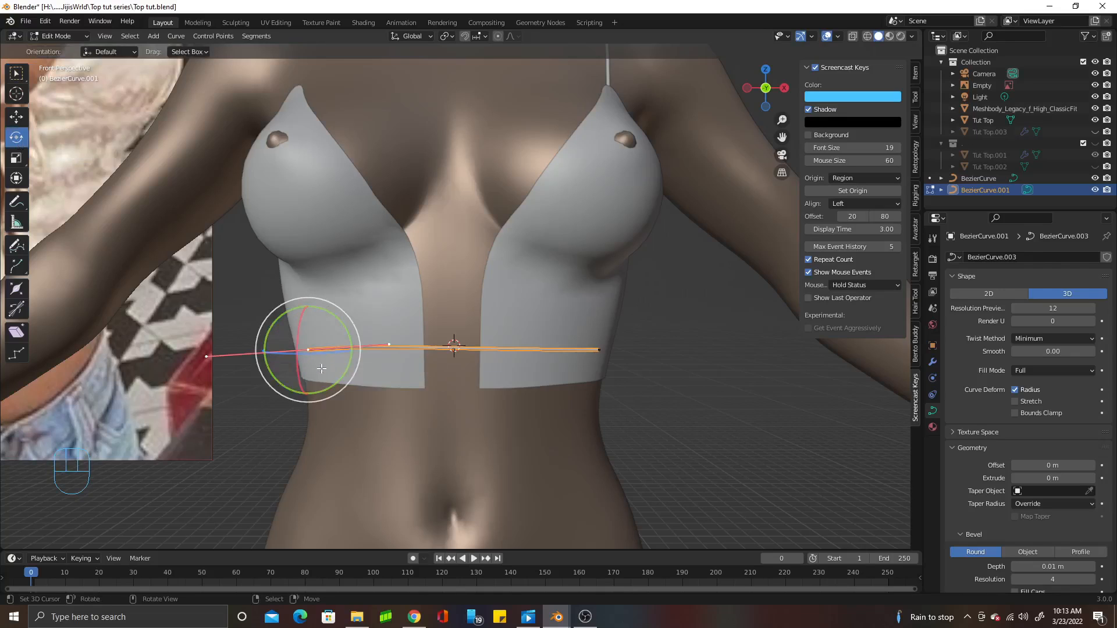
Move the selected end point to the left front panel's inner lower corner and rotate its handles steeply
key("KP_5")
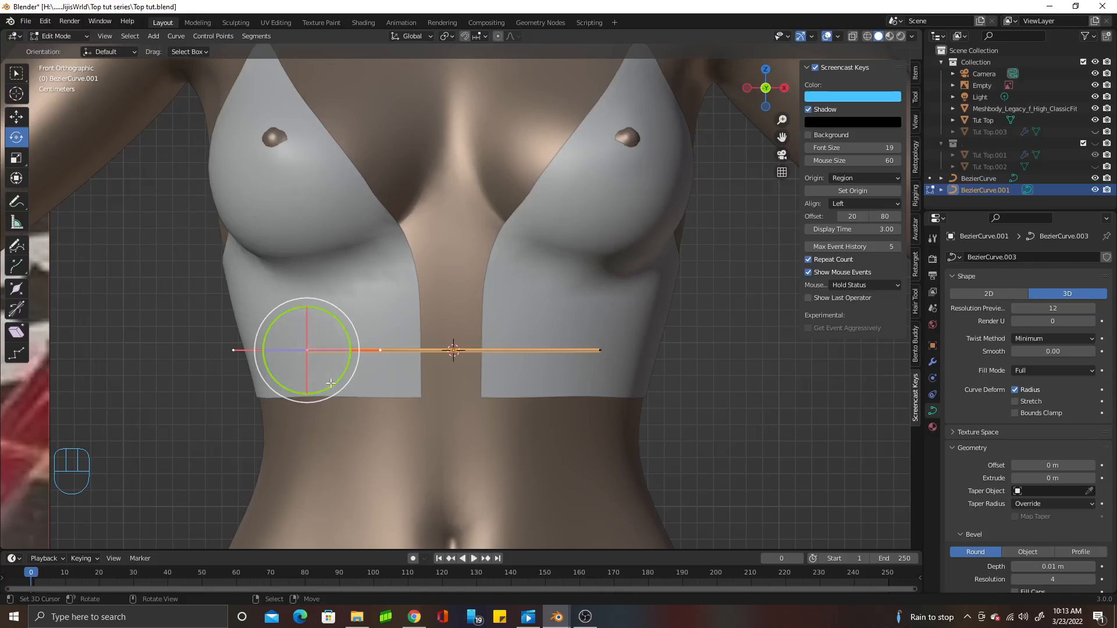
key("g")
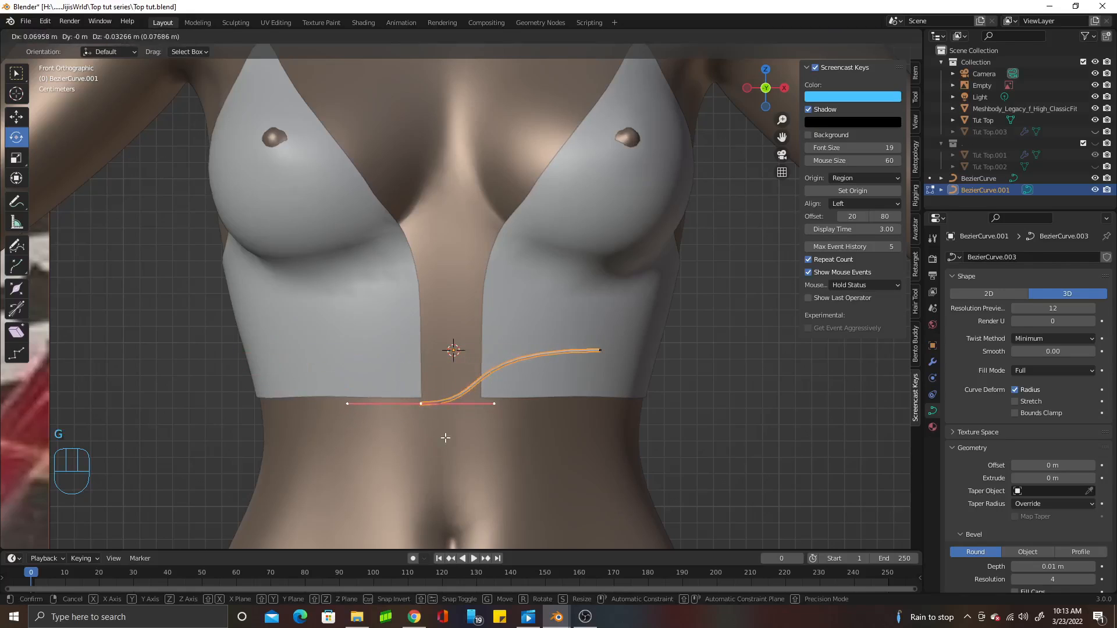
left_click(468, 407)
left_click_drag(461, 395, 360, 387)
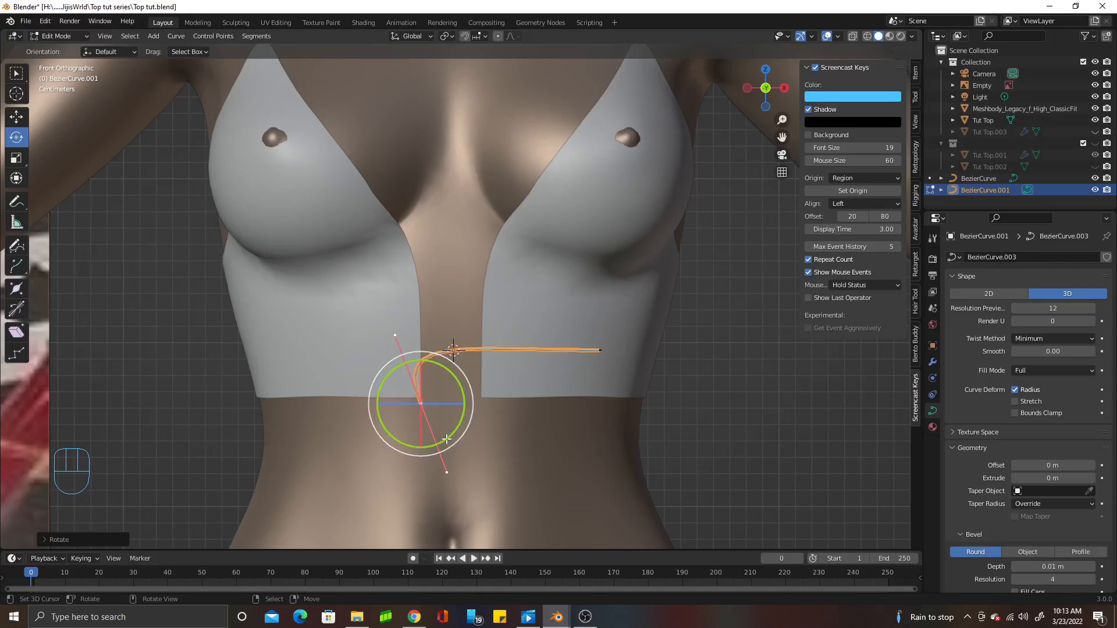
Move that end point below the right front panel, rotating it to near-horizontal and lengthening its handles to form a bend
key("g")
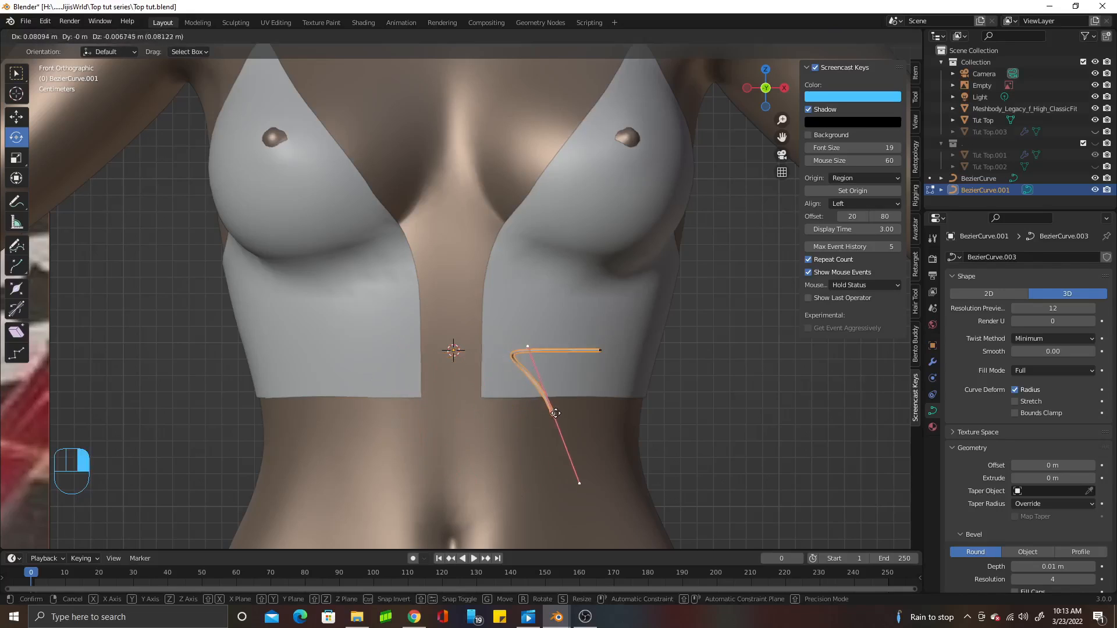
left_click(543, 369)
key("r")
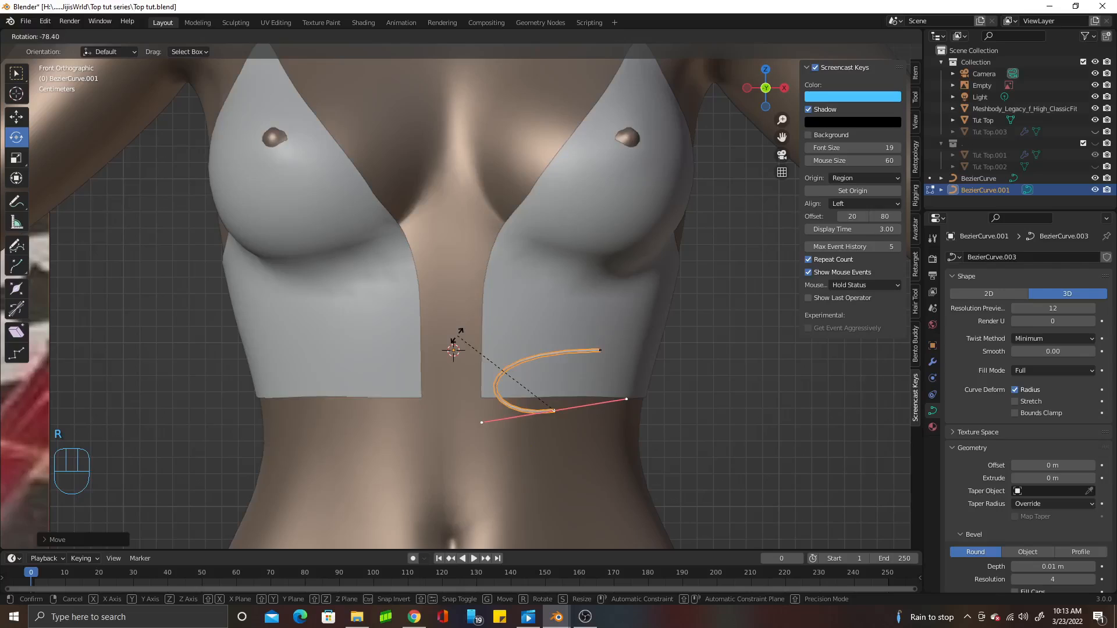
left_click(585, 398)
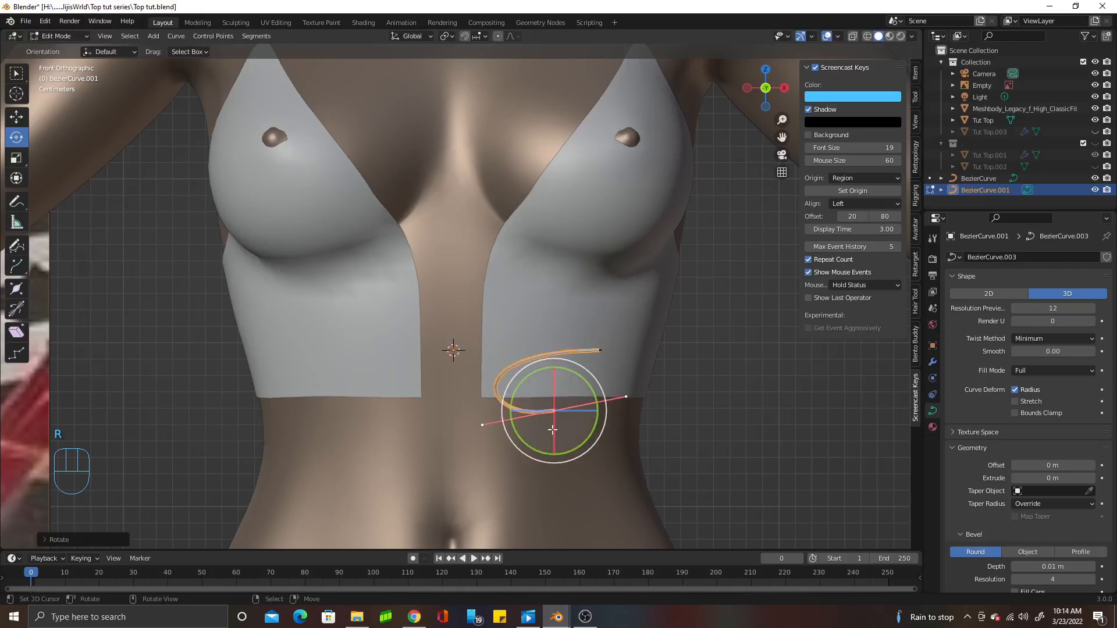
key("s")
left_click(677, 412)
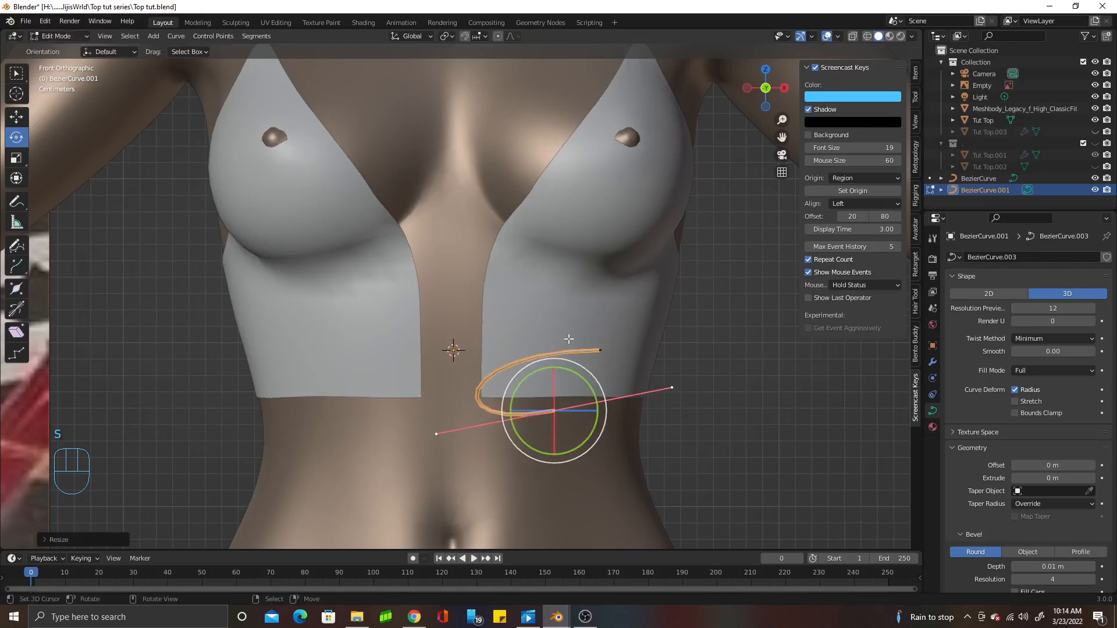
Move the curve's other end point down to the right panel's hem and extrude a new point outward past the waist
key("g")
left_click(547, 399)
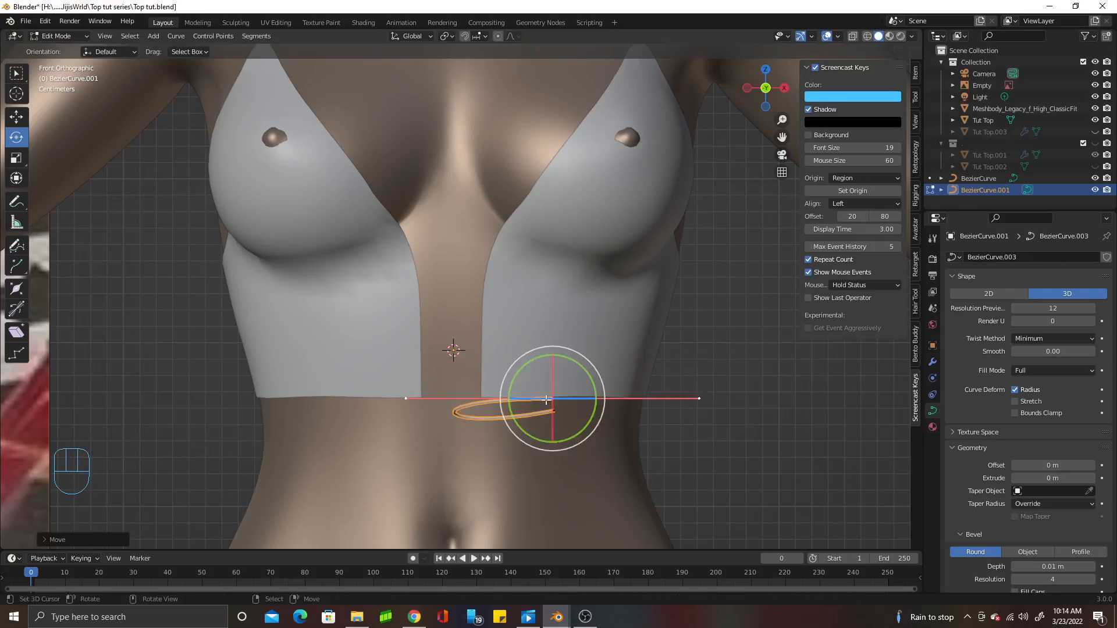
key("e")
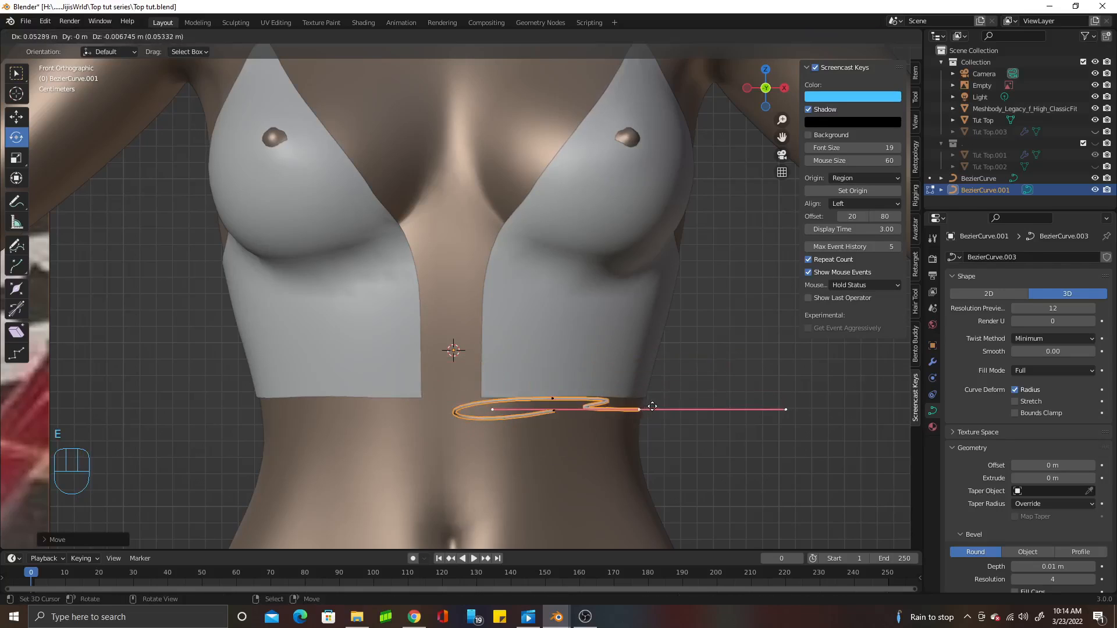
left_click(751, 398)
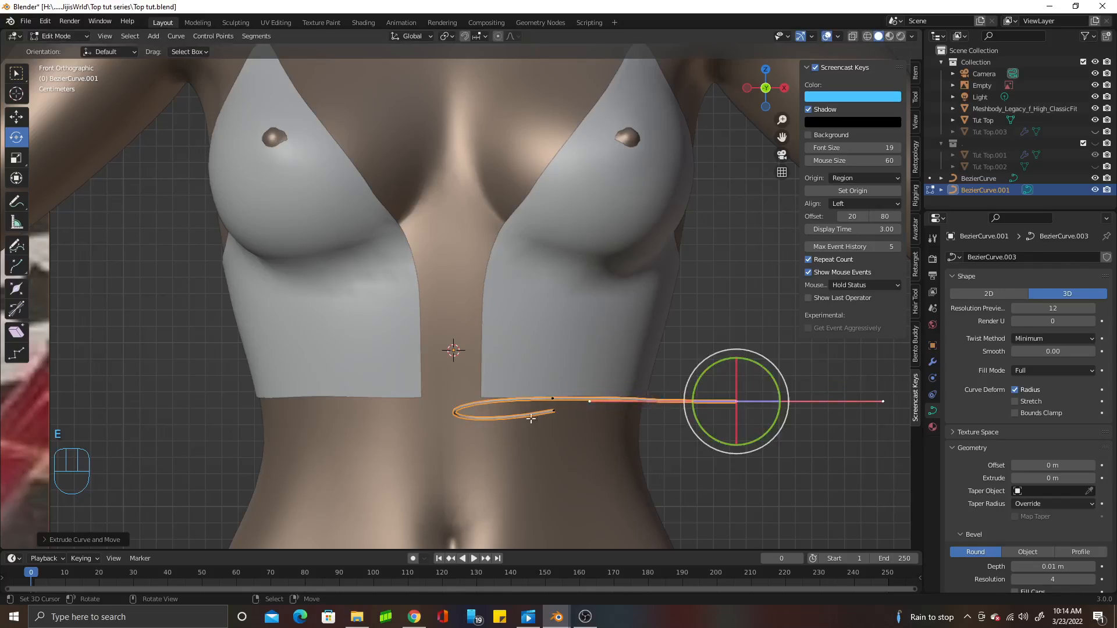
Move the curve's lower end point outward to just below the extruded end
key("g")
left_click(542, 384)
Rotate the middle control point to near-vertical and shorten its handles to form a rounded loop, discarding a trial extrusion
left_click(553, 398)
key("e")
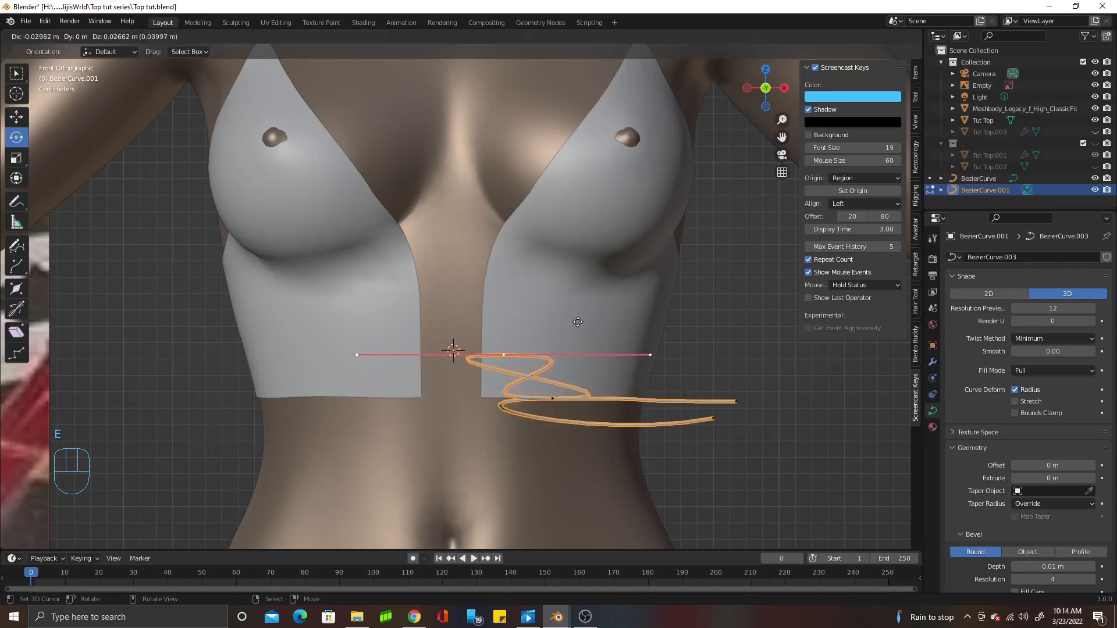
key("ctrl+z")
key("r")
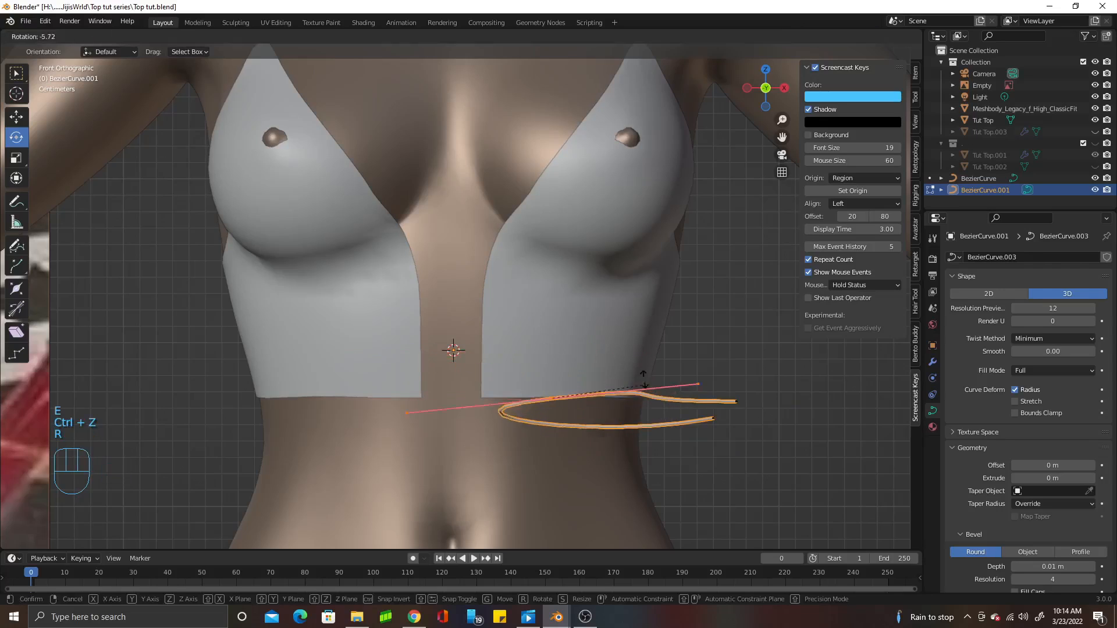
left_click(566, 318)
key("s")
left_click(628, 407)
Bring the loop's lower end point against the extruded end and pull its middle control point downward
right_click_drag(734, 402, 737, 407)
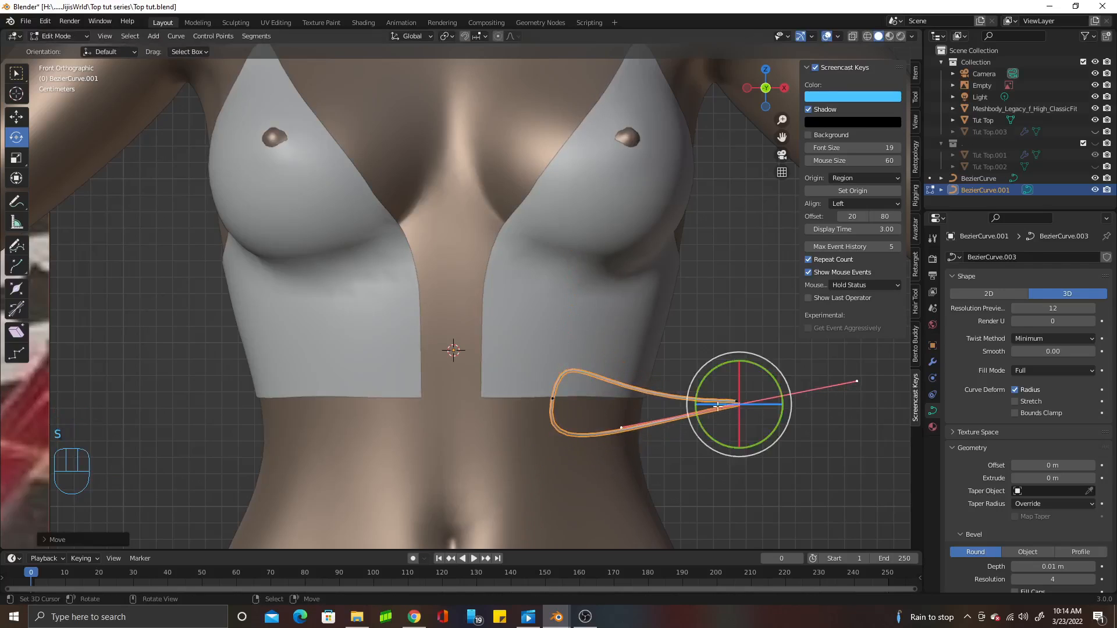
right_click_drag(557, 392, 554, 488)
right_click(747, 404)
scroll(646, 404, "down", 3)
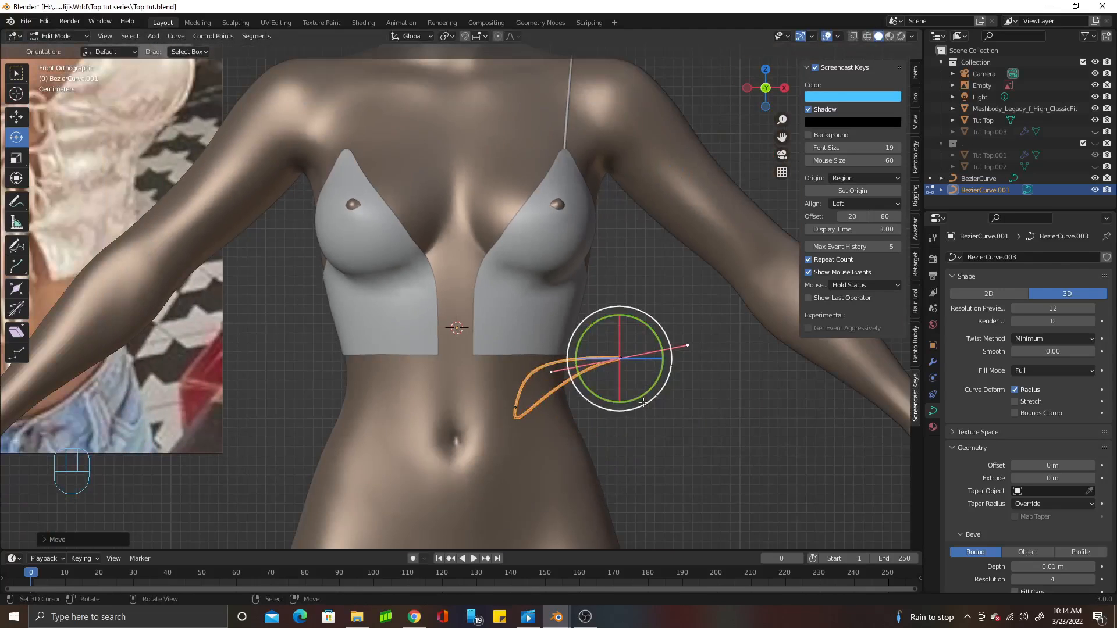
Undo the last adjustment and rotate the loop's lower end point in side view until its handles are near-vertical, flattening the loop
middle_click_drag(517, 398, 616, 429)
key("ctrl+z")
key("ctrl+KP_3")
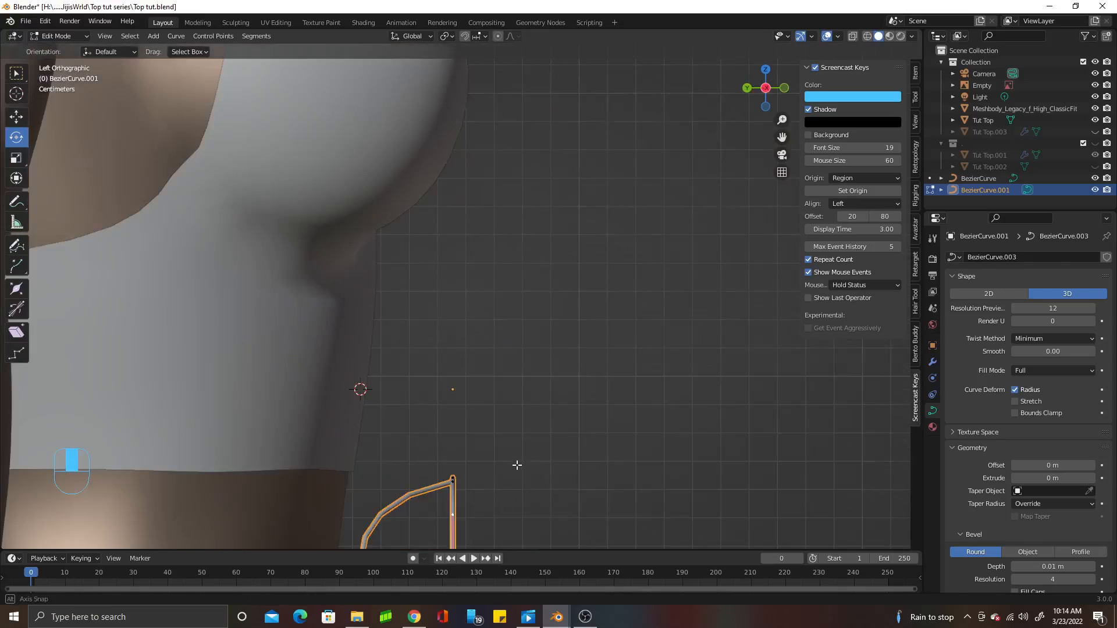
middle_click_drag(514, 467, 512, 340, "shift")
left_click(459, 284)
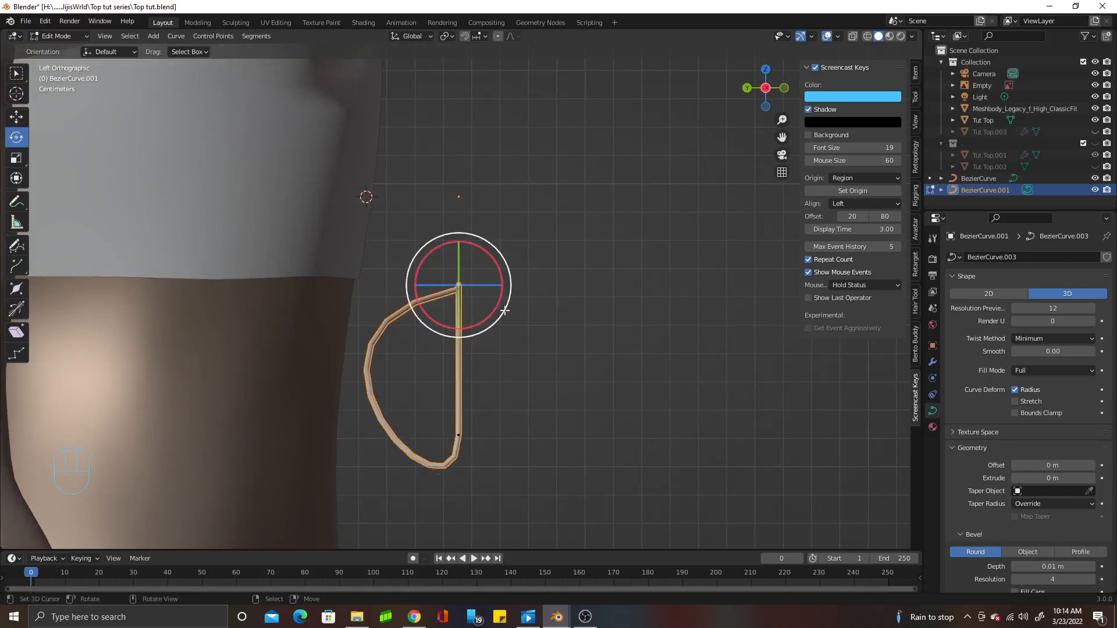
key("r")
left_click(509, 285)
middle_click_drag(509, 285, 479, 339)
left_click(494, 304)
middle_click_drag(532, 316, 342, 304)
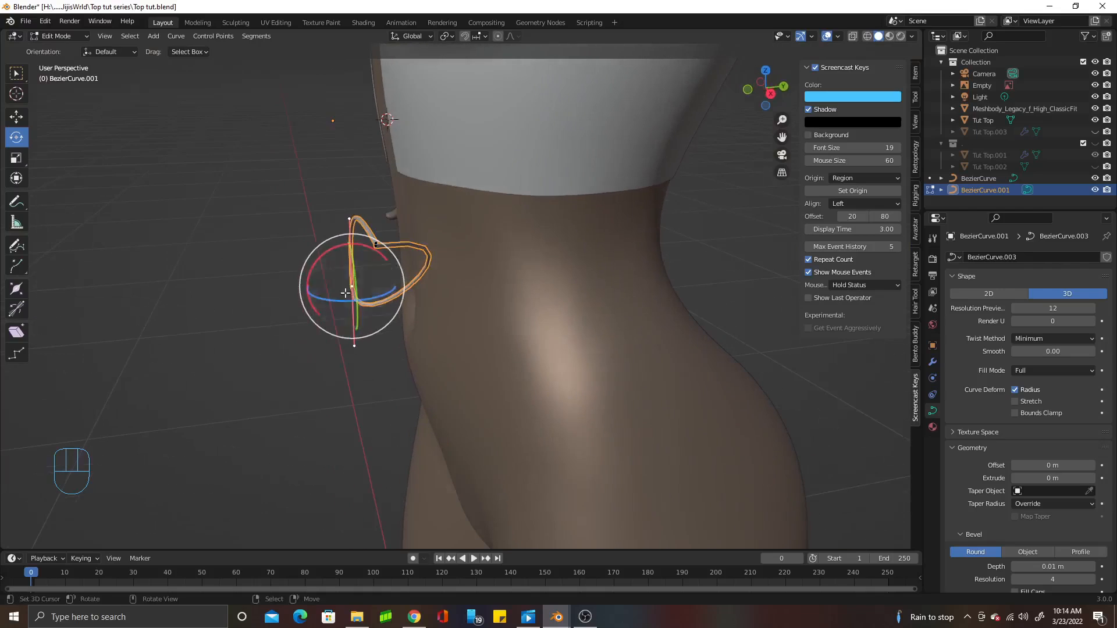
middle_click_drag(399, 254, 374, 244, "alt")
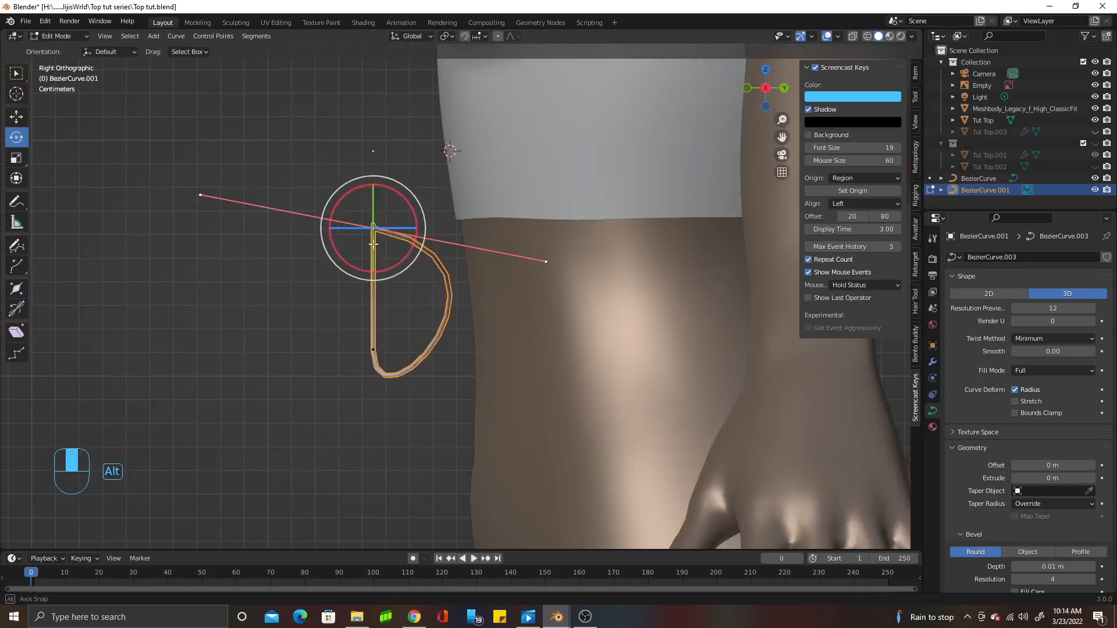
key("r")
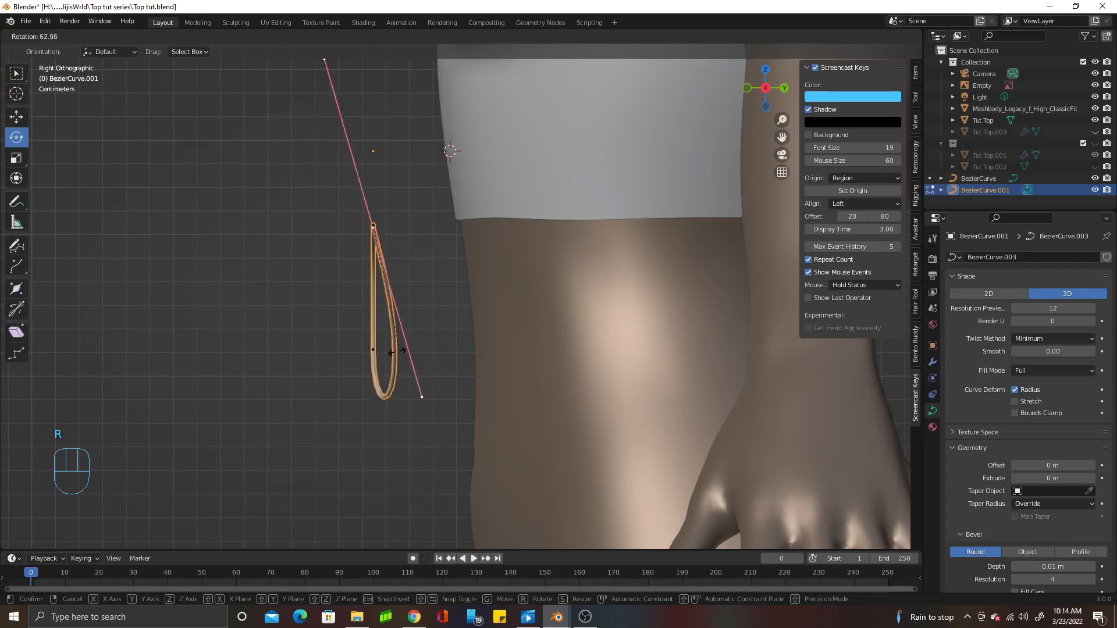
left_click(379, 353)
Tilt the loop's middle control point slightly the other way in front view and resize its handles to round the loop
middle_click_drag(379, 353, 471, 331)
left_click(338, 370)
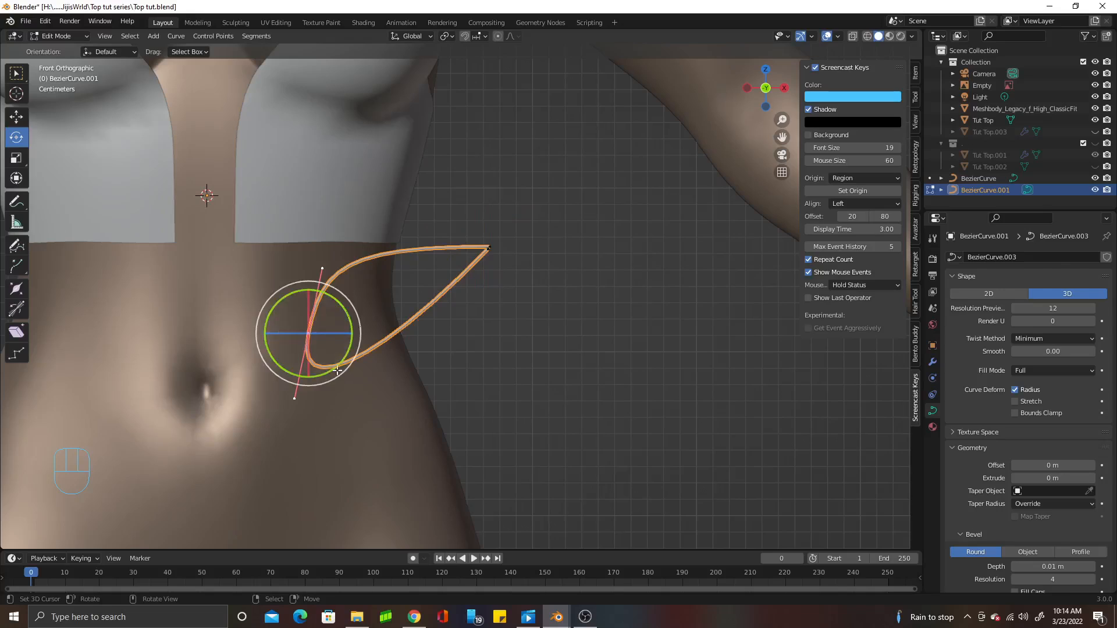
key("r")
left_click(437, 354)
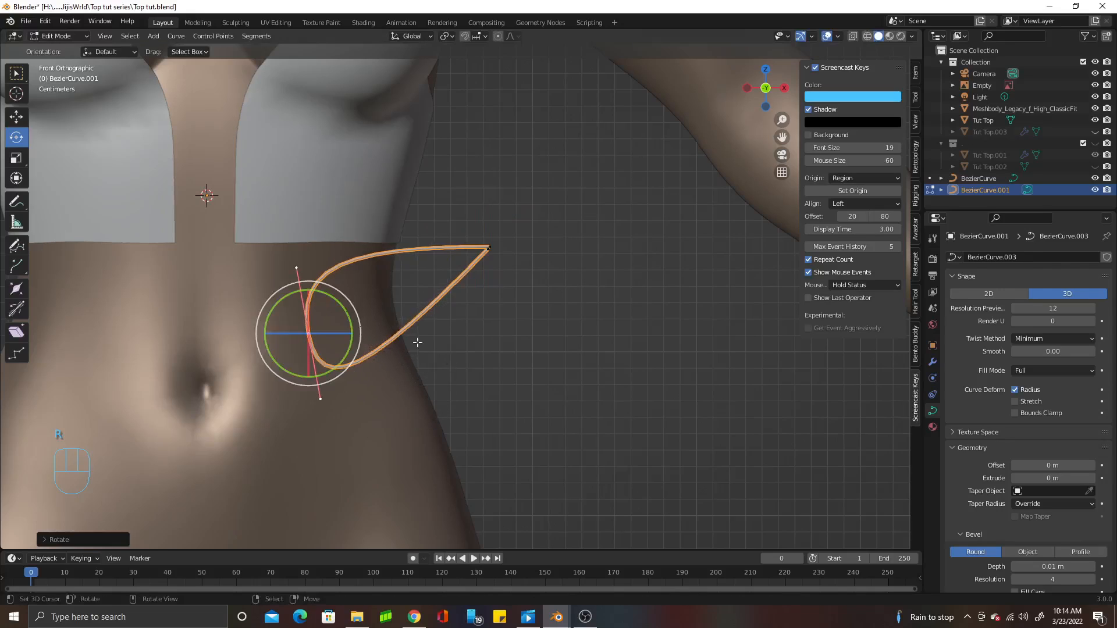
key("s")
left_click(433, 430)
Extrude a new point horizontally outward from the loop's lower end point to start the bow's tail
left_click(489, 246)
middle_click_drag(489, 246, 461, 309)
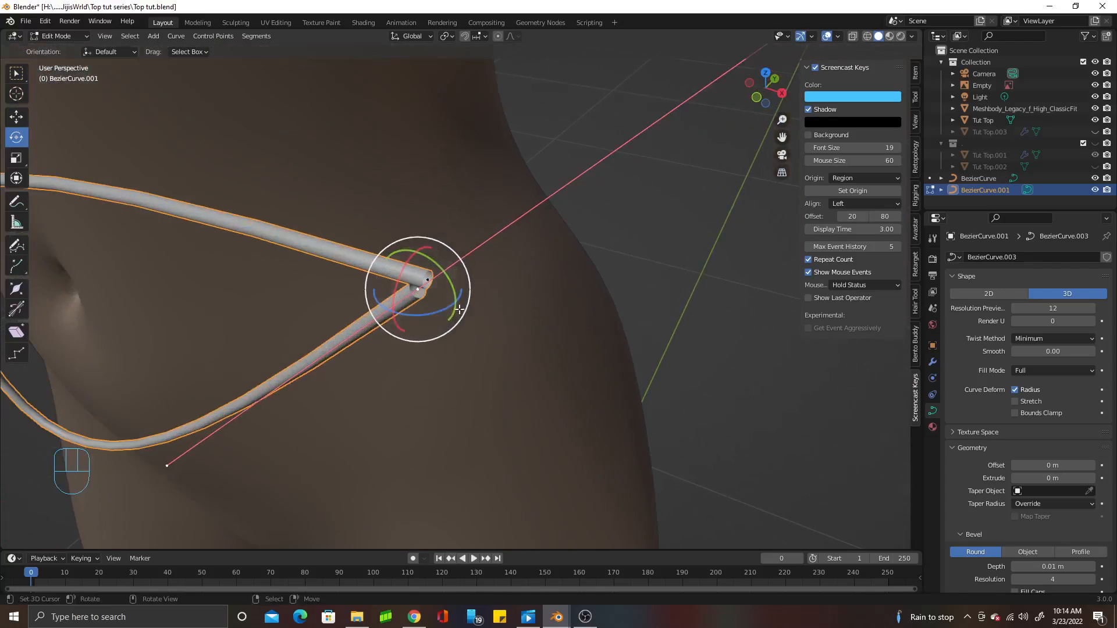
scroll(454, 407, "down", 5)
middle_click_drag(451, 438, 516, 361)
scroll(516, 362, "down", 3)
key("e")
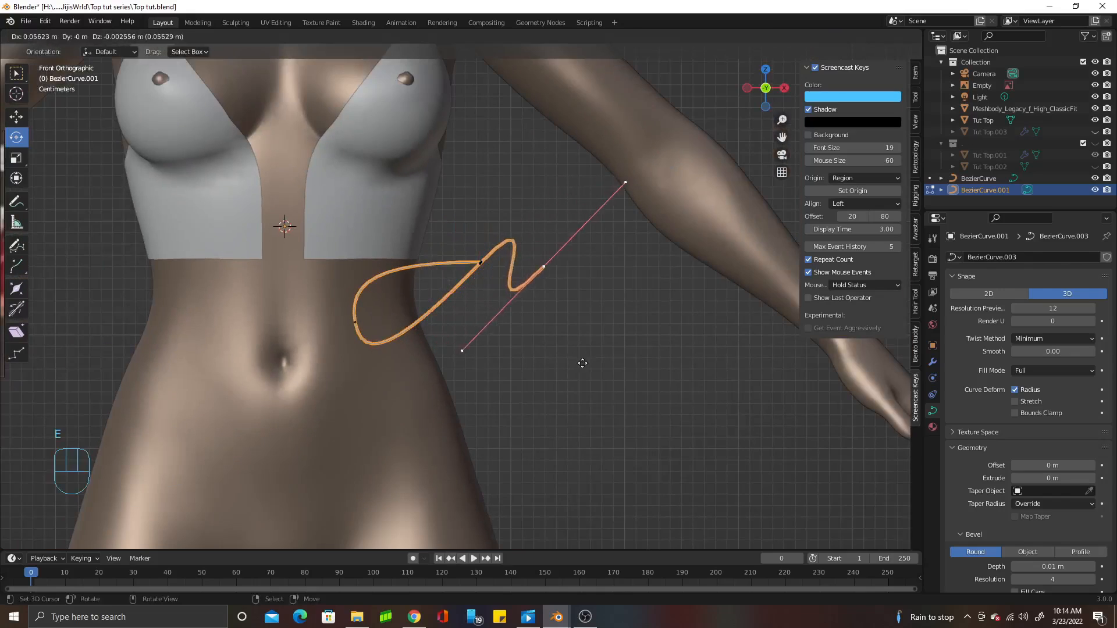
left_click(649, 364)
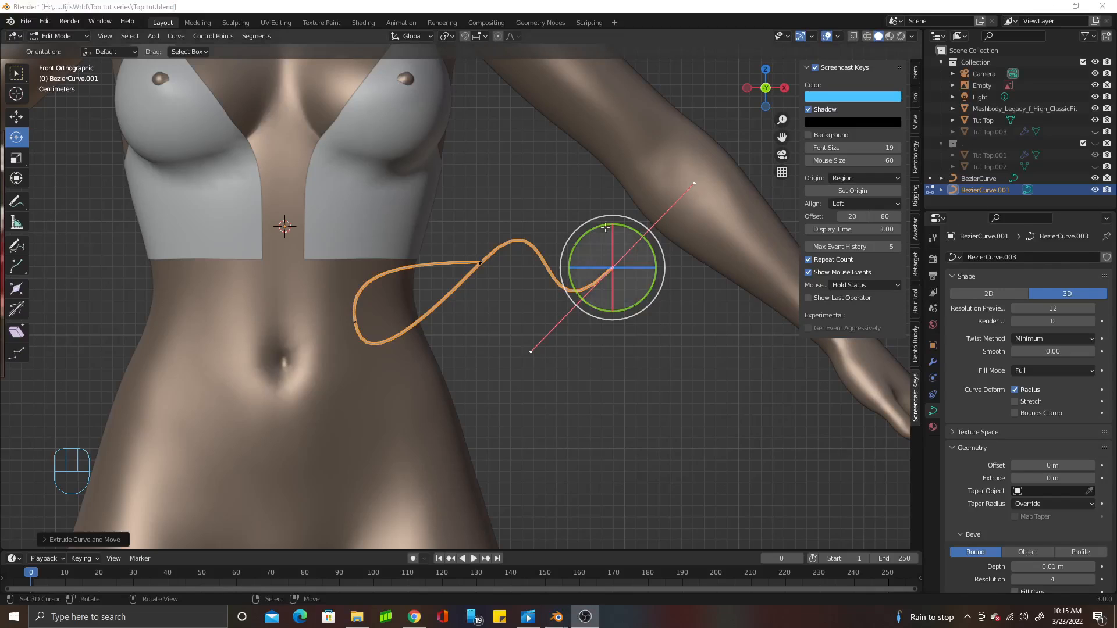
Scale the extruded tail point's handles down to about 0.2 of their length
scroll(616, 222, "up", 1)
scroll(652, 233, "down", 1)
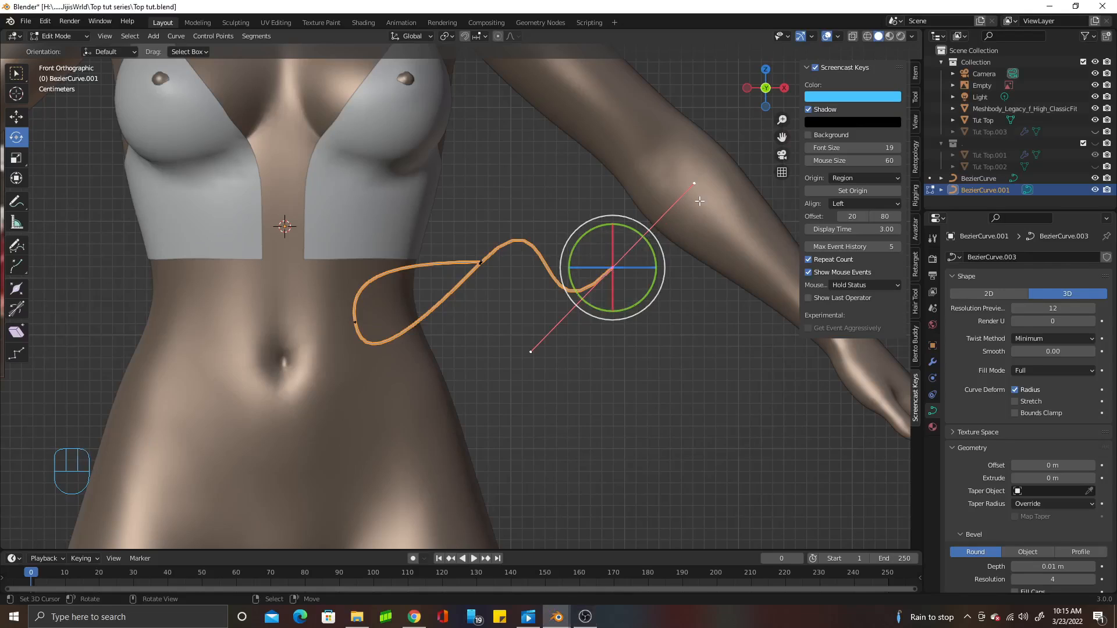
key("s")
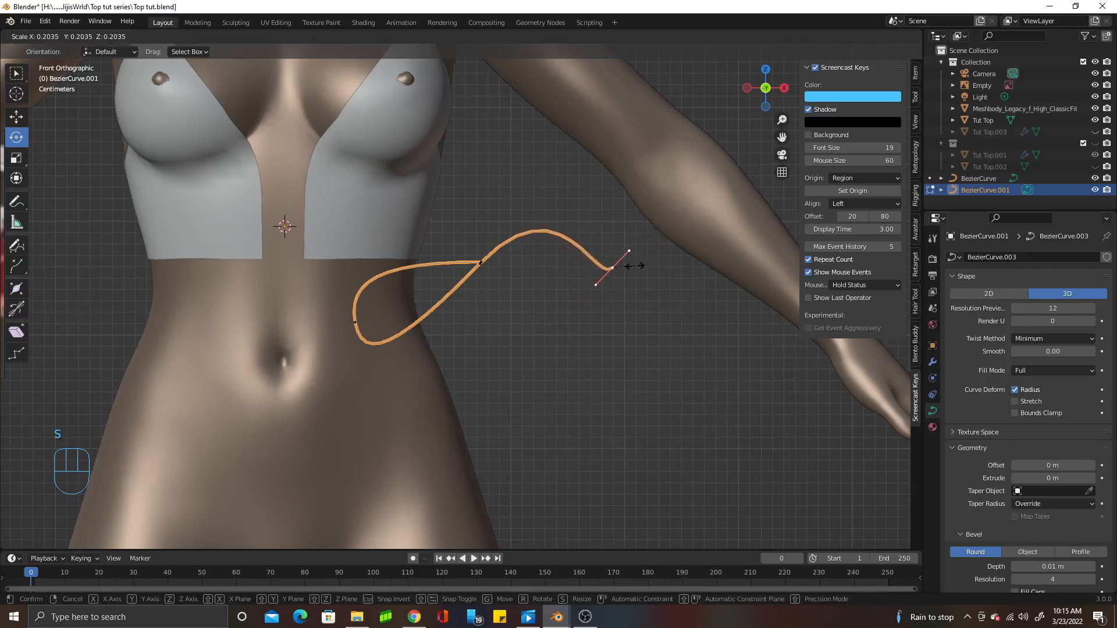
left_click(634, 266)
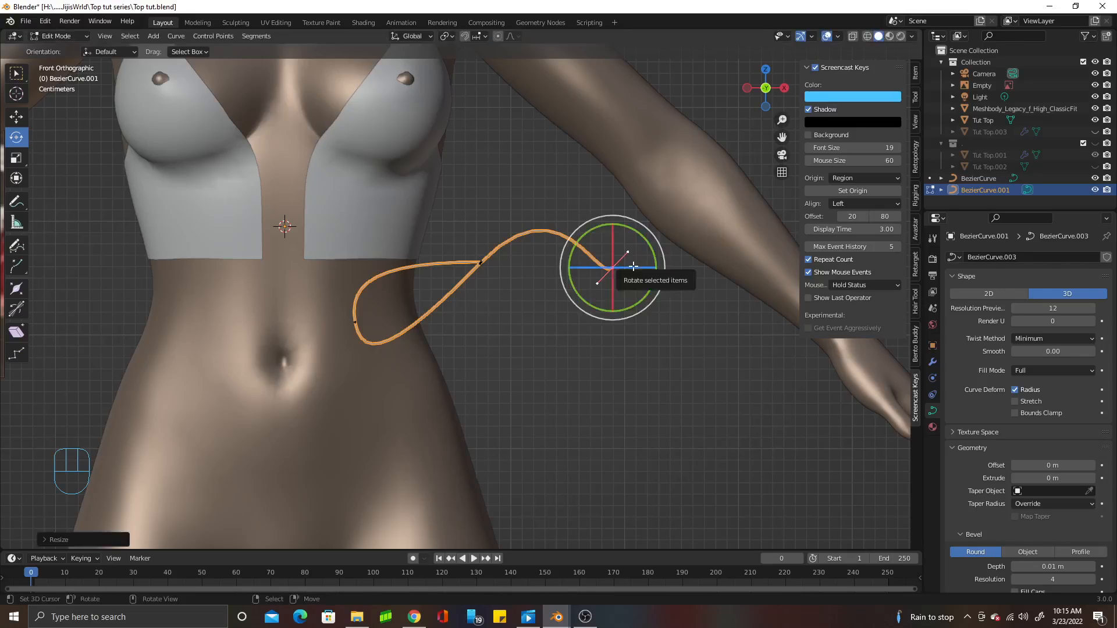
Shorten the handles of the control point where the loop meets the tail, so the tail runs nearly straight
left_click(481, 261)
middle_click_drag(481, 262, 524, 314)
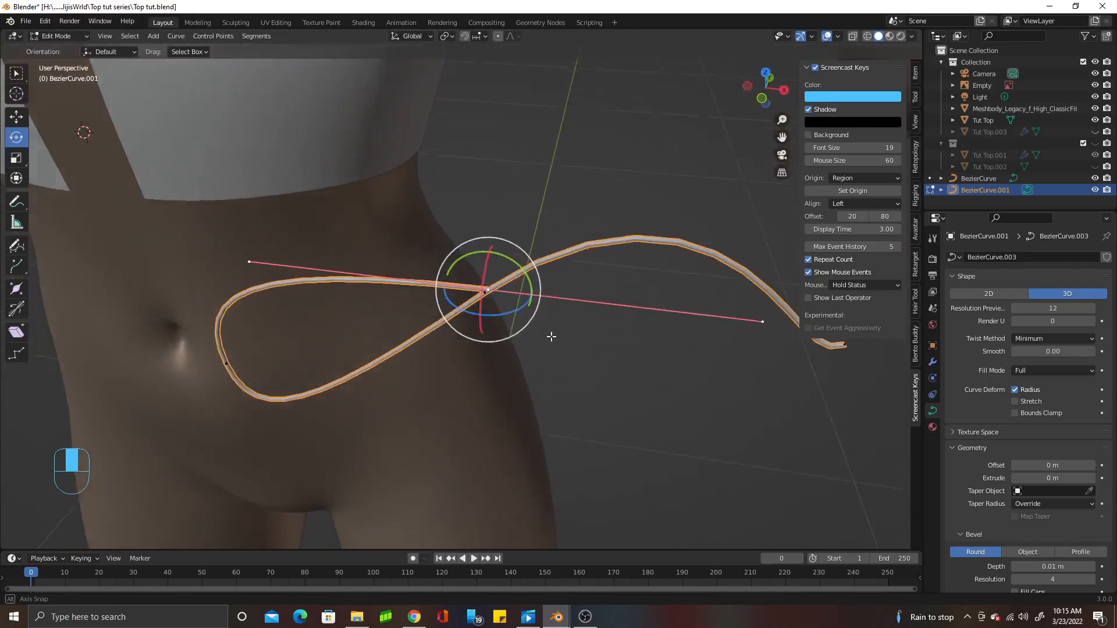
scroll(512, 306, "up", 4)
scroll(582, 314, "down", 5)
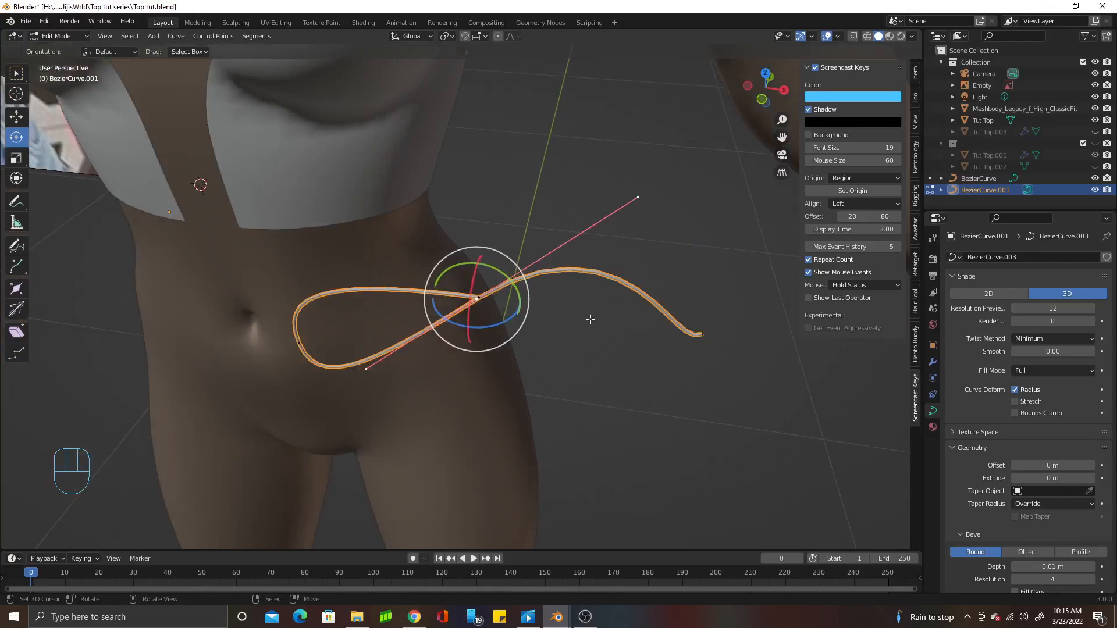
key("KP_1")
key("s")
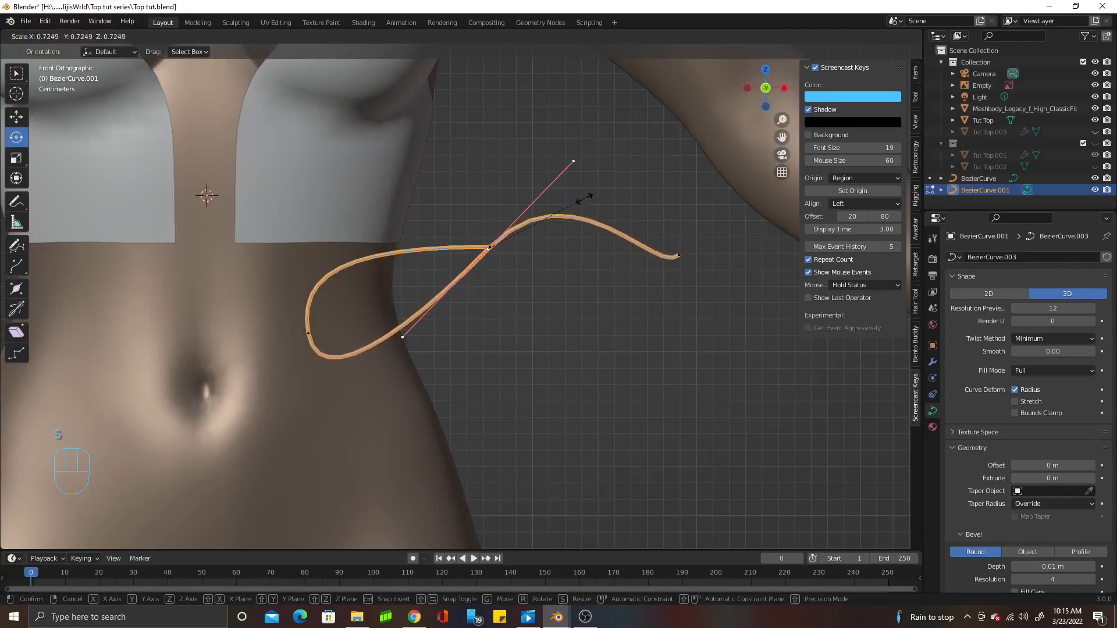
left_click(521, 247)
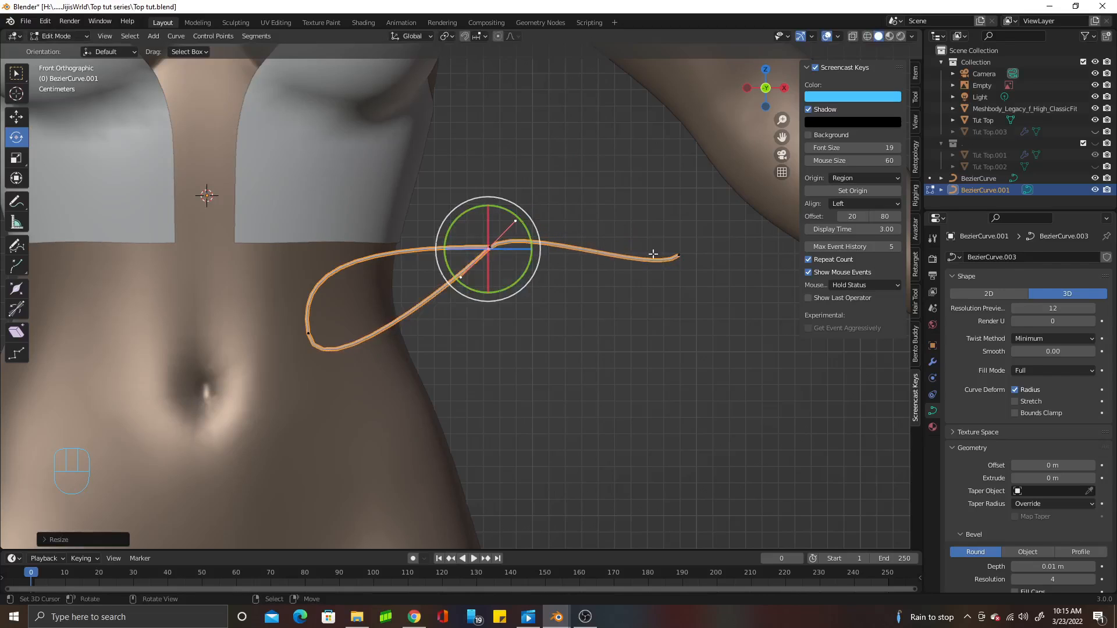
Level the tail's inner and outer control points by scaling them together to 0 along Z
scroll(626, 271, "down", 6)
scroll(264, 212, "up", 3)
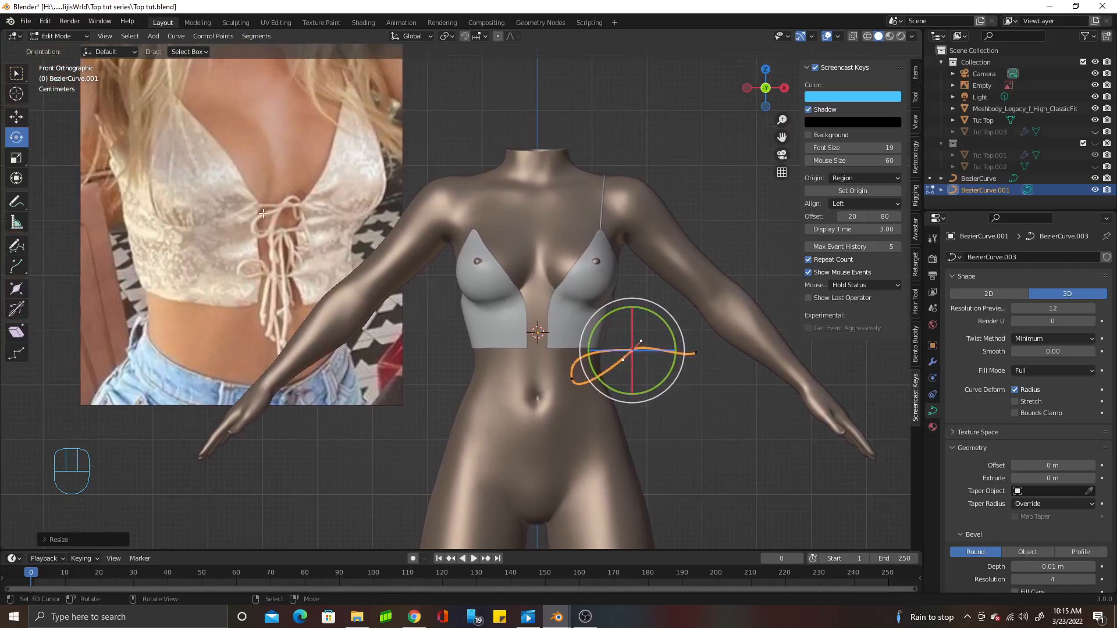
middle_click_drag(682, 399, 593, 395, "shift")
scroll(518, 257, "up", 6)
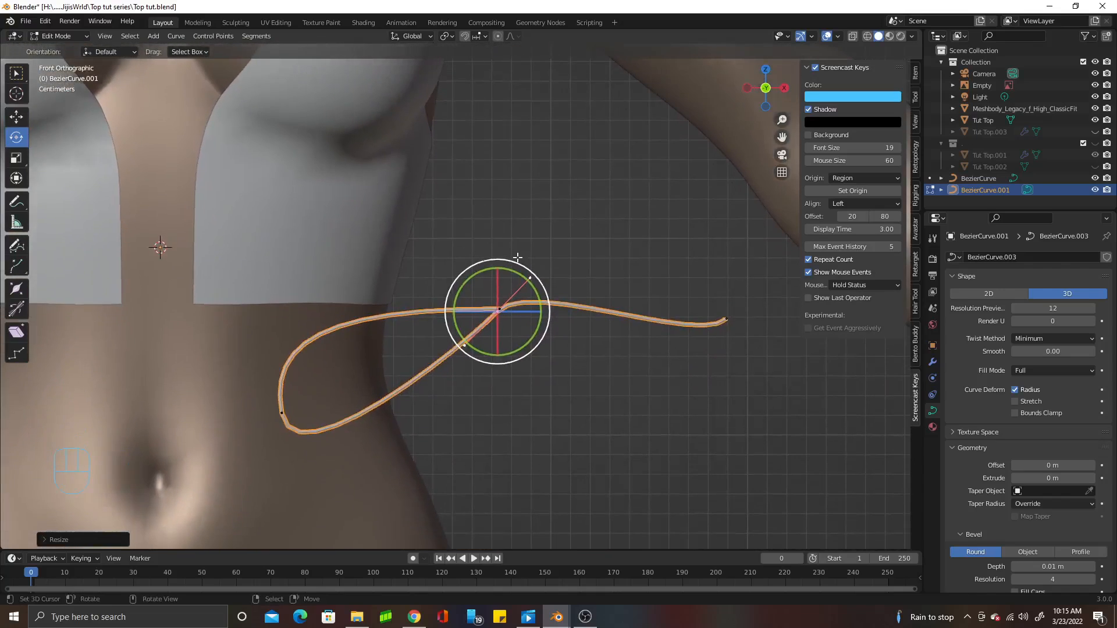
middle_click_drag(518, 257, 475, 332)
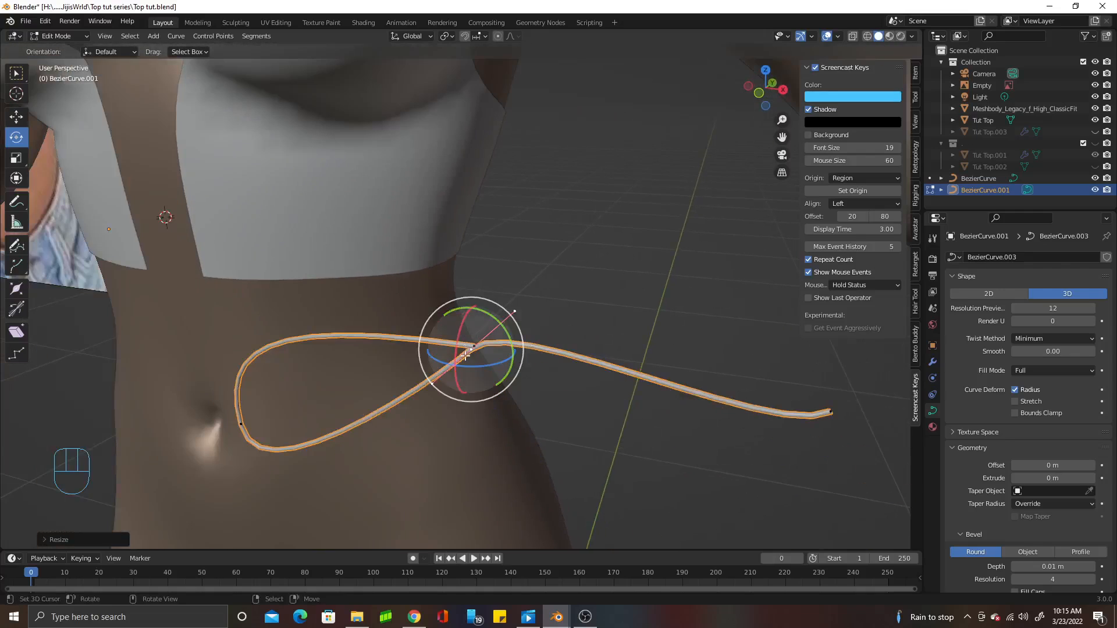
left_click(830, 413, "shift")
middle_click_drag(830, 413, 778, 408, "alt")
key("s")
key("z")
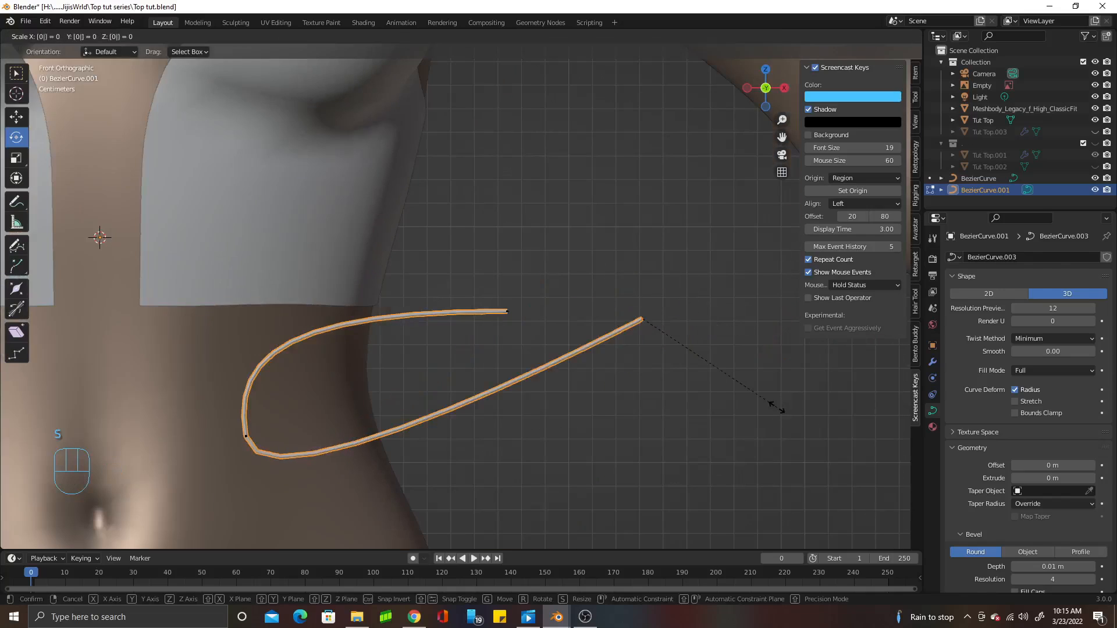
key("0")
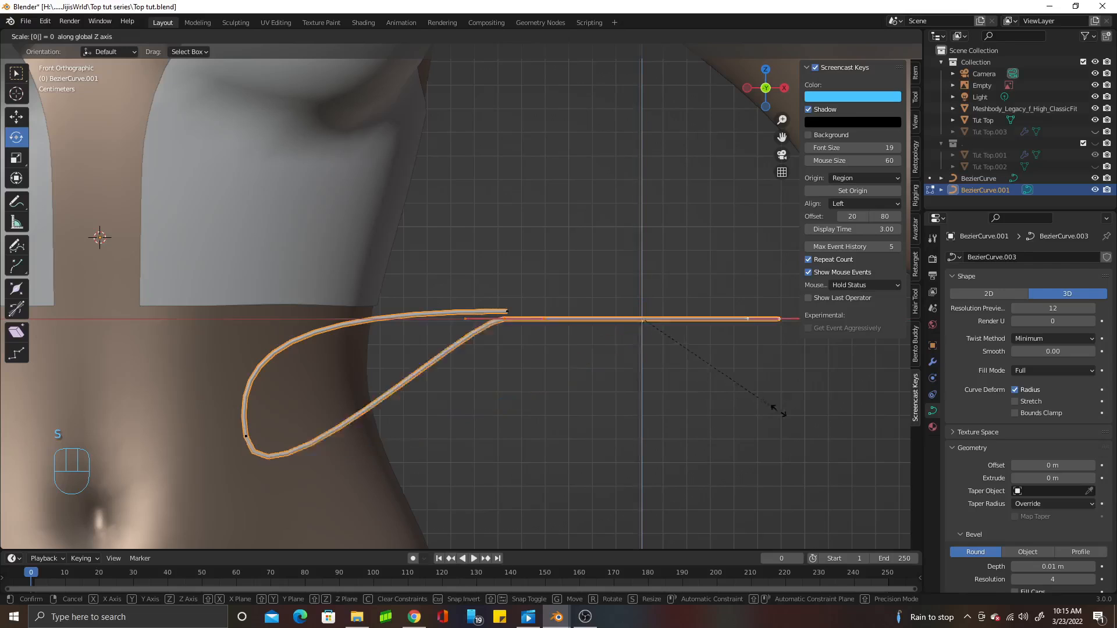
key("Return")
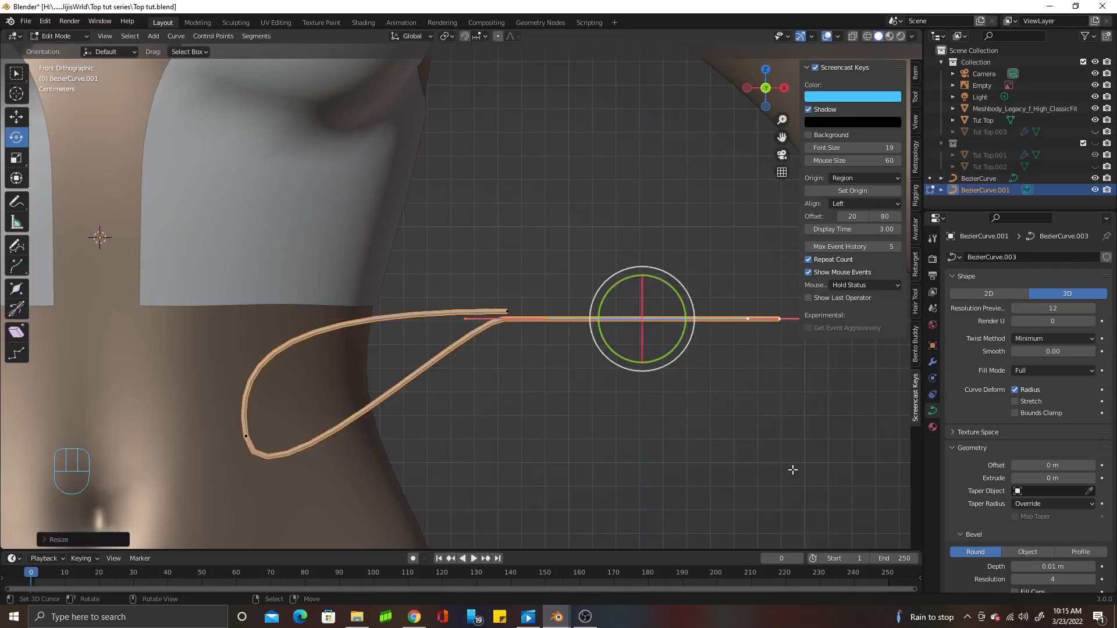
Move the loop's upper end point onto the inner end of the straight tail to close the loop
scroll(673, 399, "down", 3)
mouse_move(674, 399)
middle_mouse_down()
mouse_move(547, 490)
mouse_move(667, 391)
mouse_move(678, 399)
middle_mouse_up()
scroll(678, 399, "up", 4)
right_click(527, 319)
key("g")
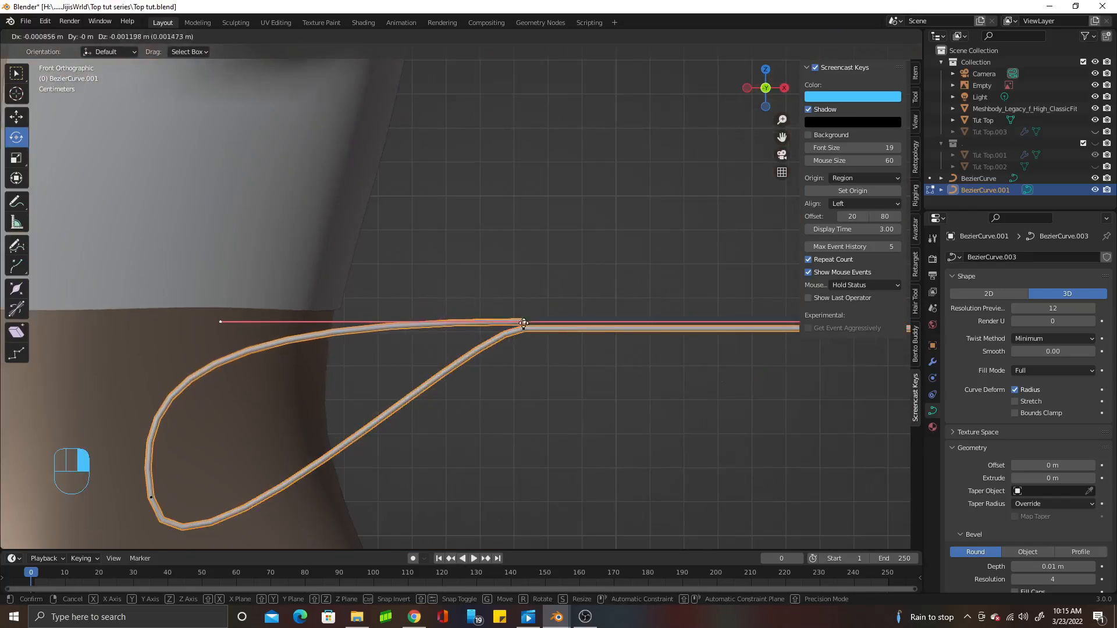
left_click(527, 320)
scroll(286, 469, "down", 2)
scroll(287, 468, "down", 5)
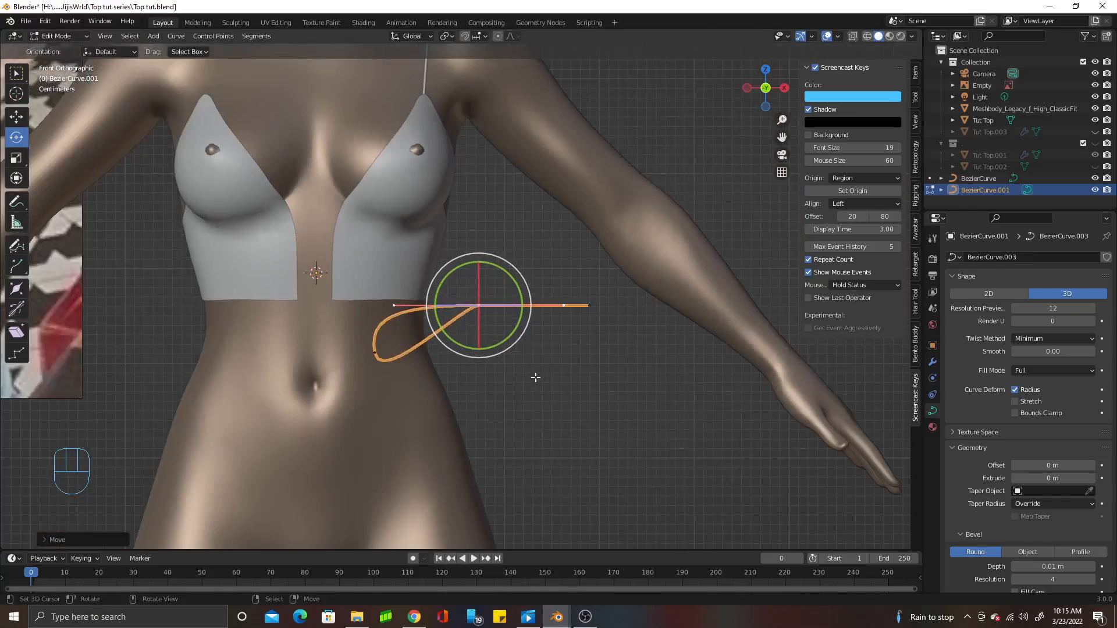
Shorten the tail by moving its outer end point inward along the X axis
scroll(535, 377, "up", 4)
right_click_drag(677, 313, 634, 312)
key("x")
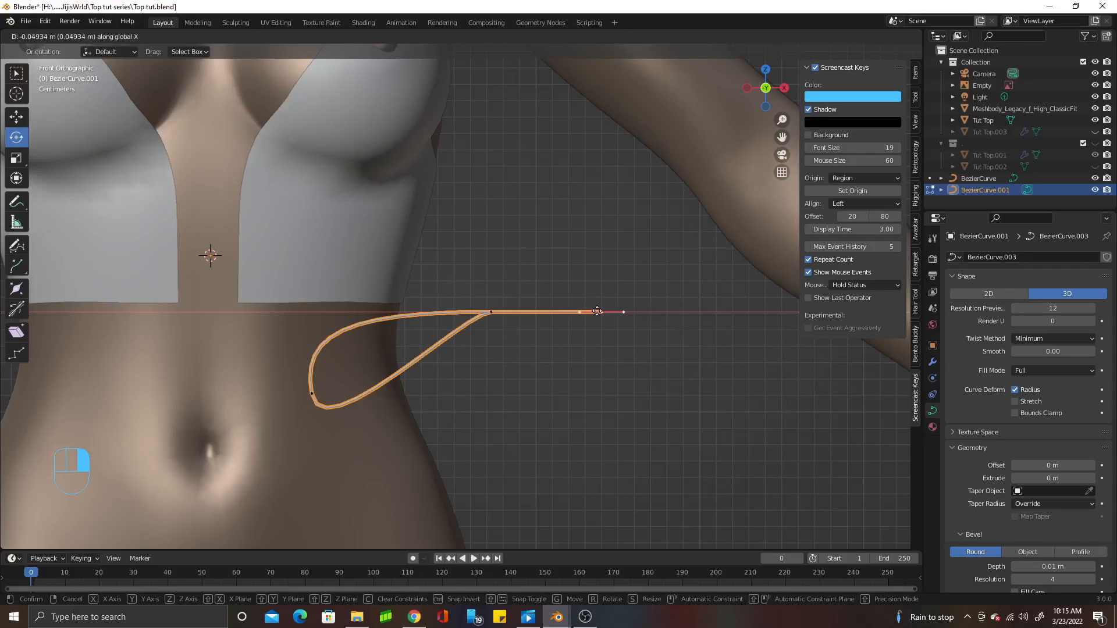
right_click_drag(603, 312, 603, 312)
middle_click_drag(603, 312, 543, 355)
Return to Object Mode, duplicate the loop curve in place and mirror the copy along the X axis
key("Tab")
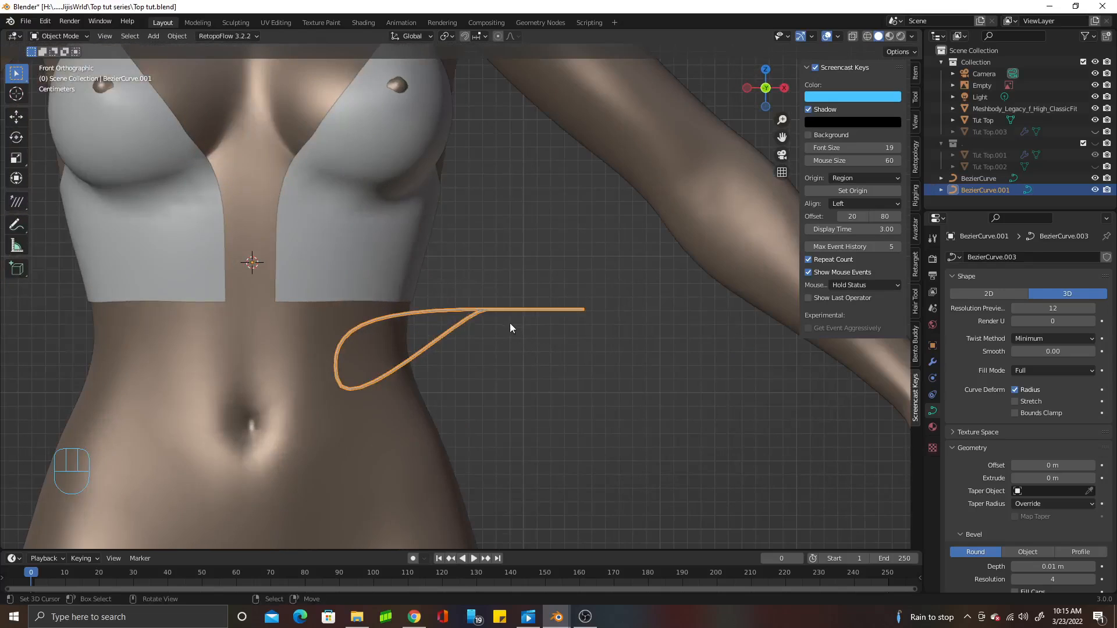
scroll(482, 309, "down", 1)
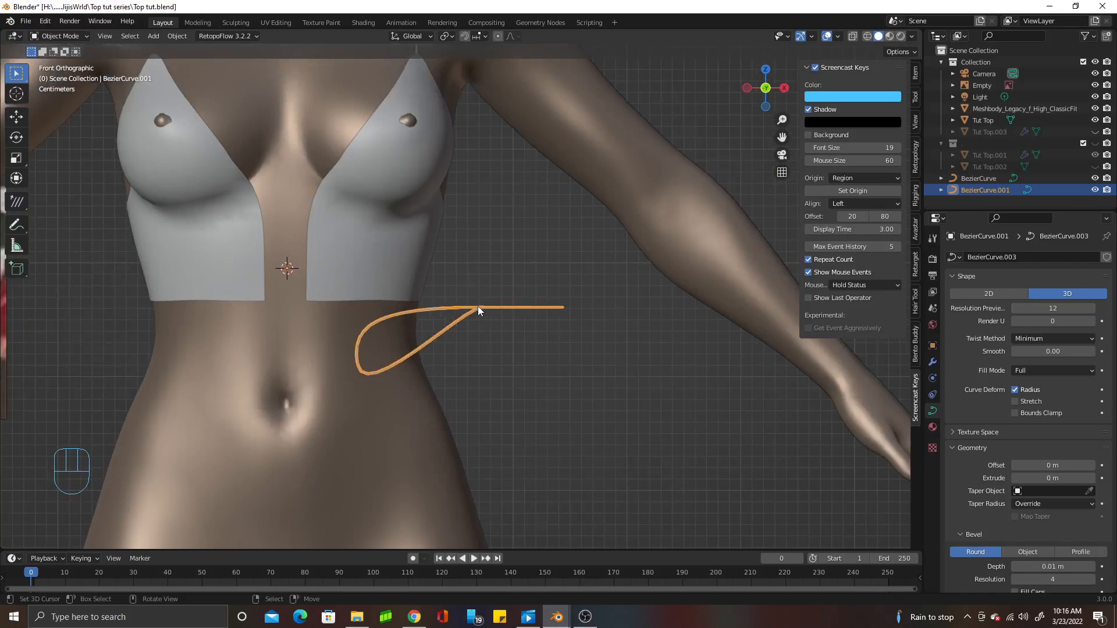
key("shift+d")
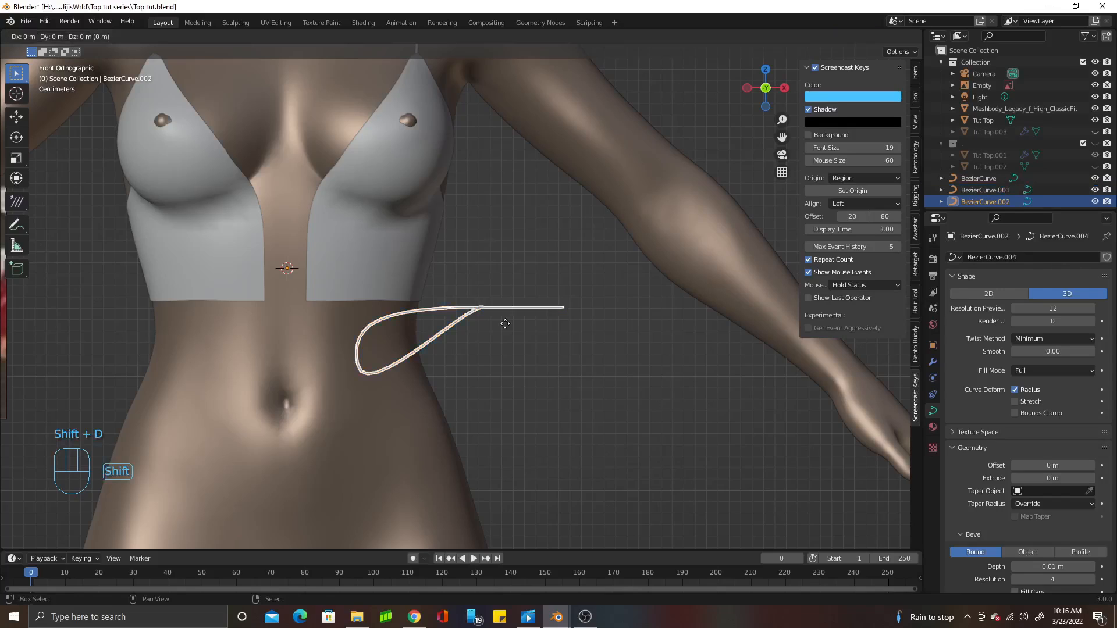
left_click(505, 323)
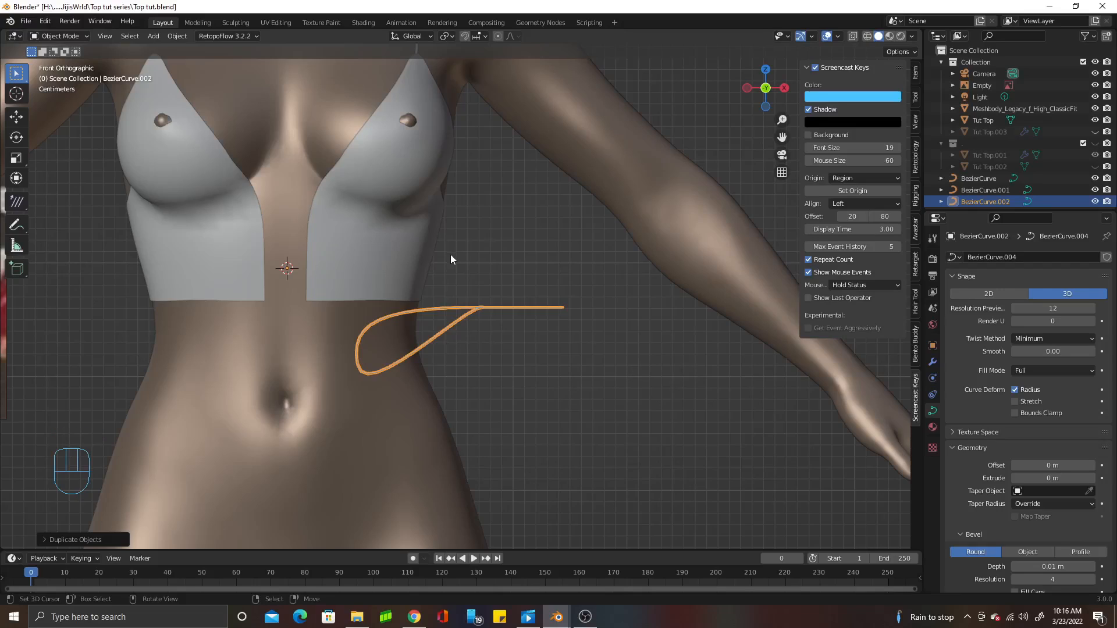
left_click(178, 36)
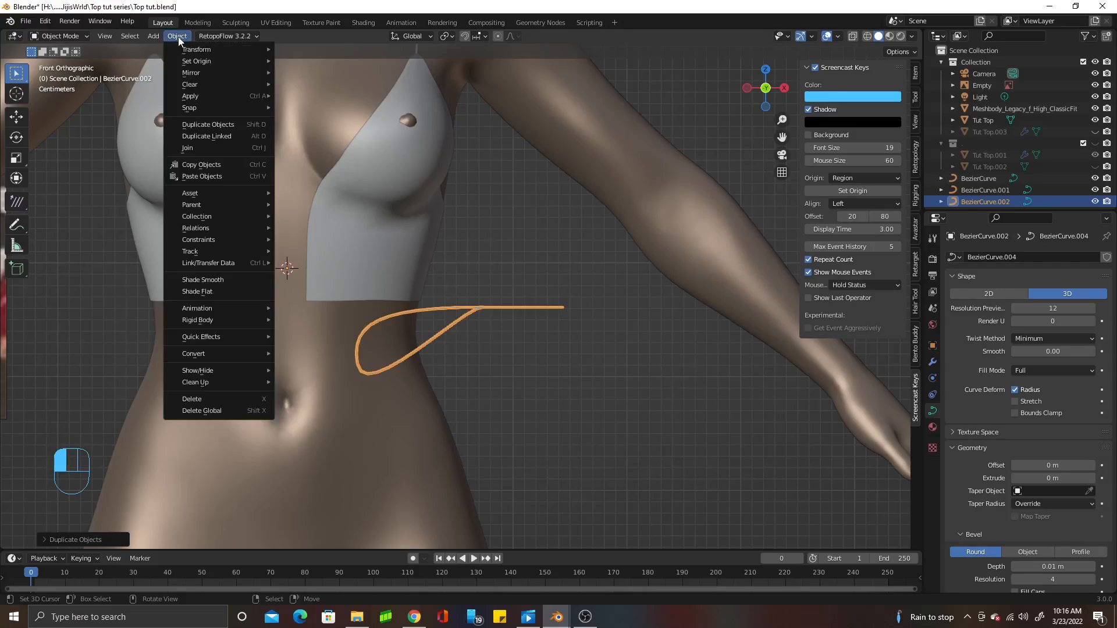
mouse_move(184, 75)
left_click(324, 88)
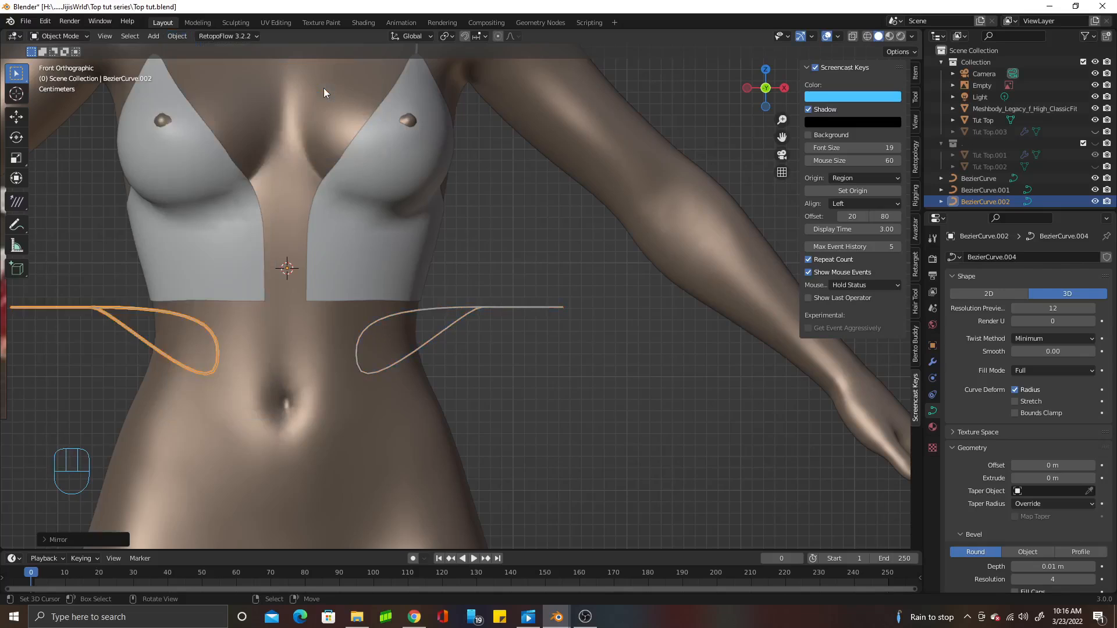
Move the mirrored loop about 0.33 m along X so its crossing meets the original's, forming a two-loop bow
scroll(146, 135, "down", 2)
scroll(275, 305, "up", 3)
key("g")
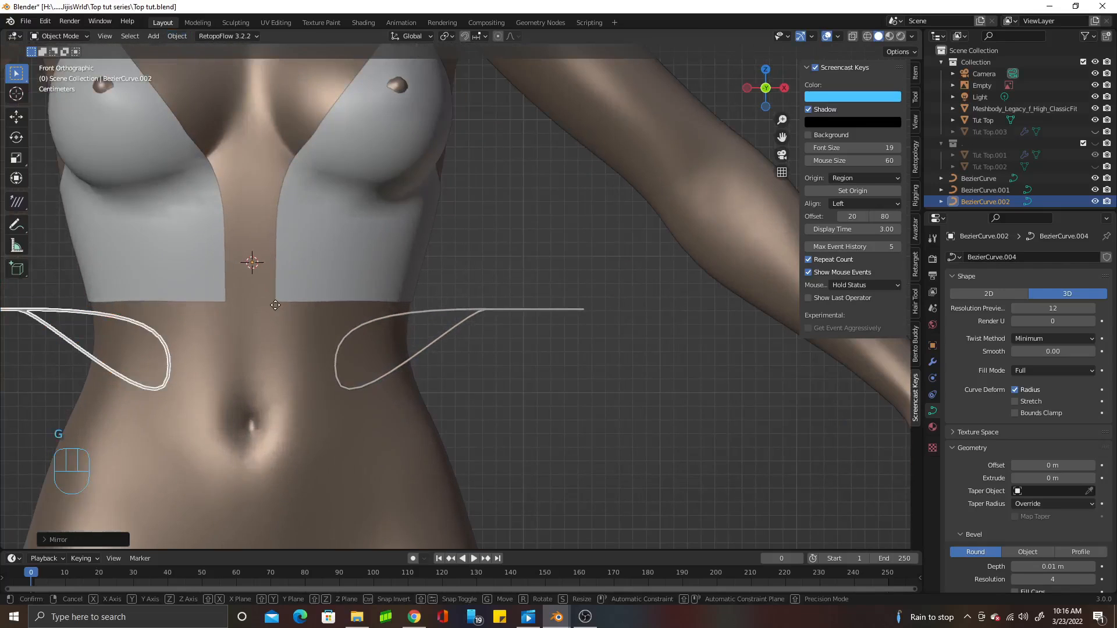
key("x")
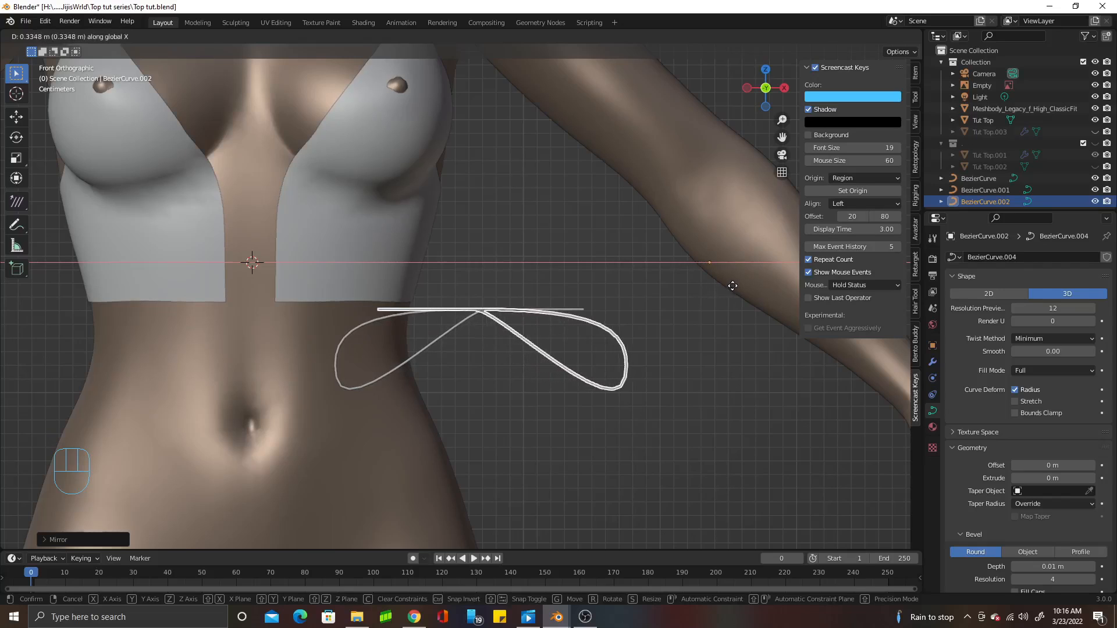
left_click(718, 287)
scroll(575, 298, "down", 5)
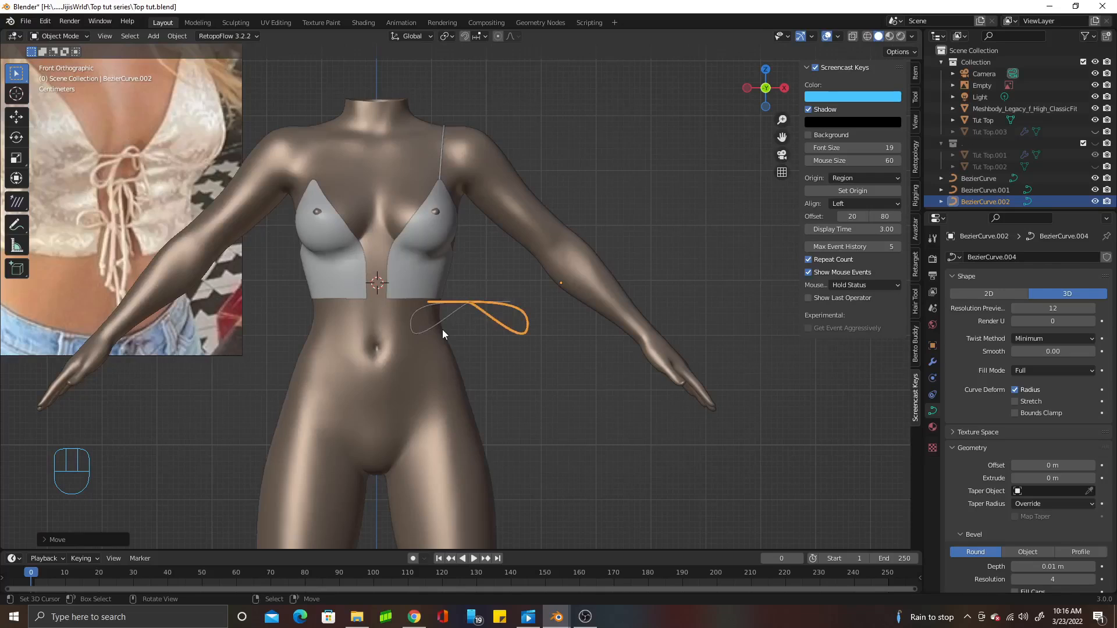
In Edit Mode on the mirrored loop, move its outer control point inward and down, and rotate it to round the drooping loop
scroll(442, 333, "up", 8)
key("Tab")
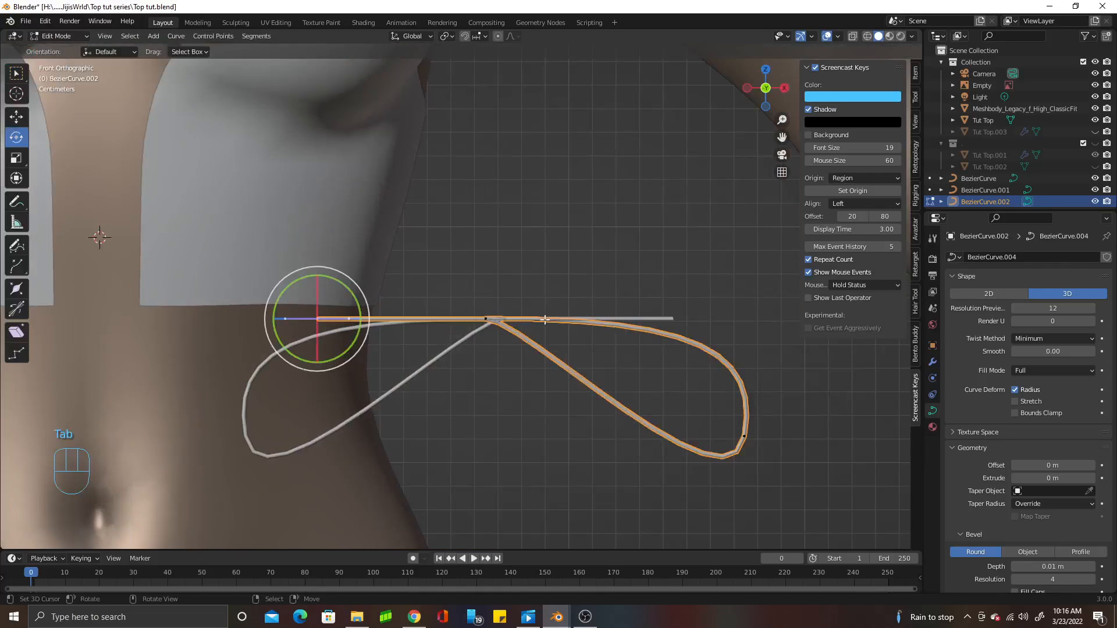
left_click_drag(743, 436, 648, 481)
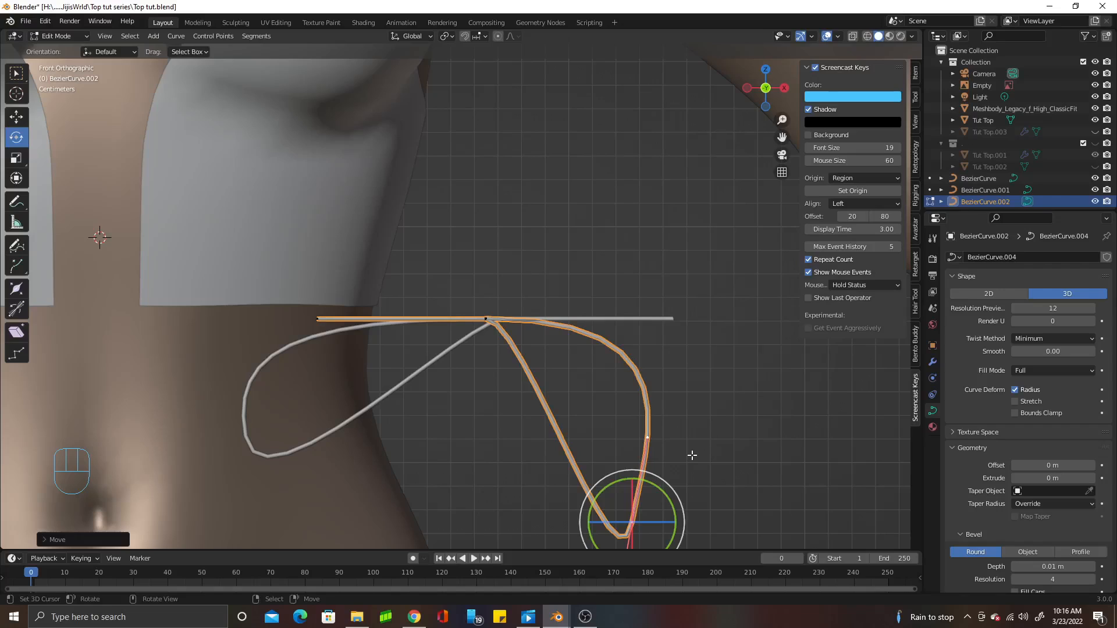
scroll(693, 437, "down", 1)
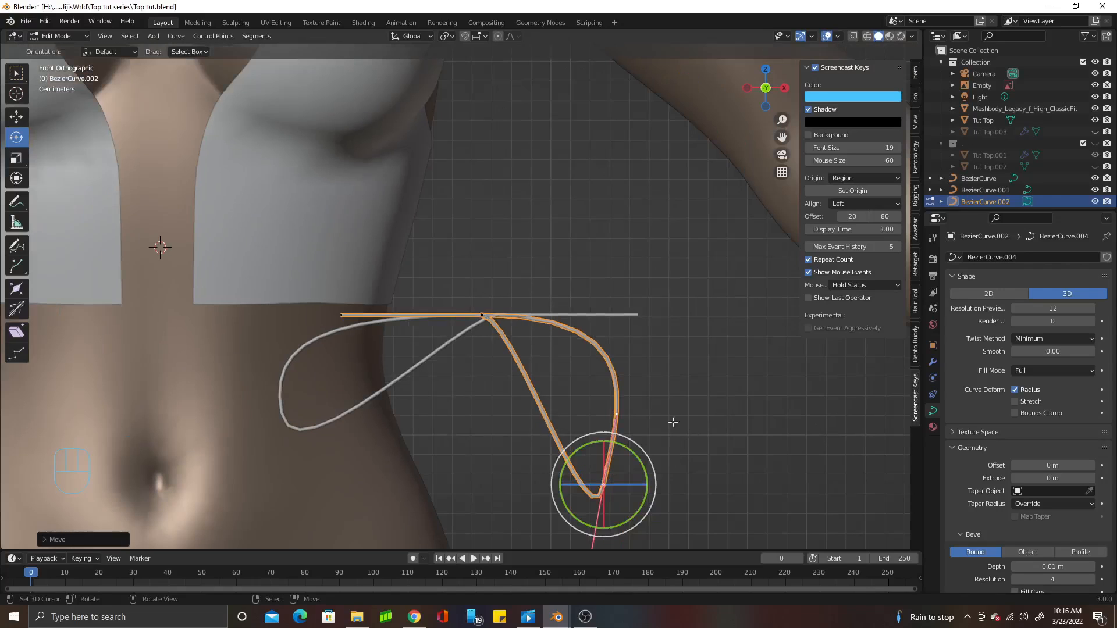
scroll(652, 409, "down", 1)
key("r")
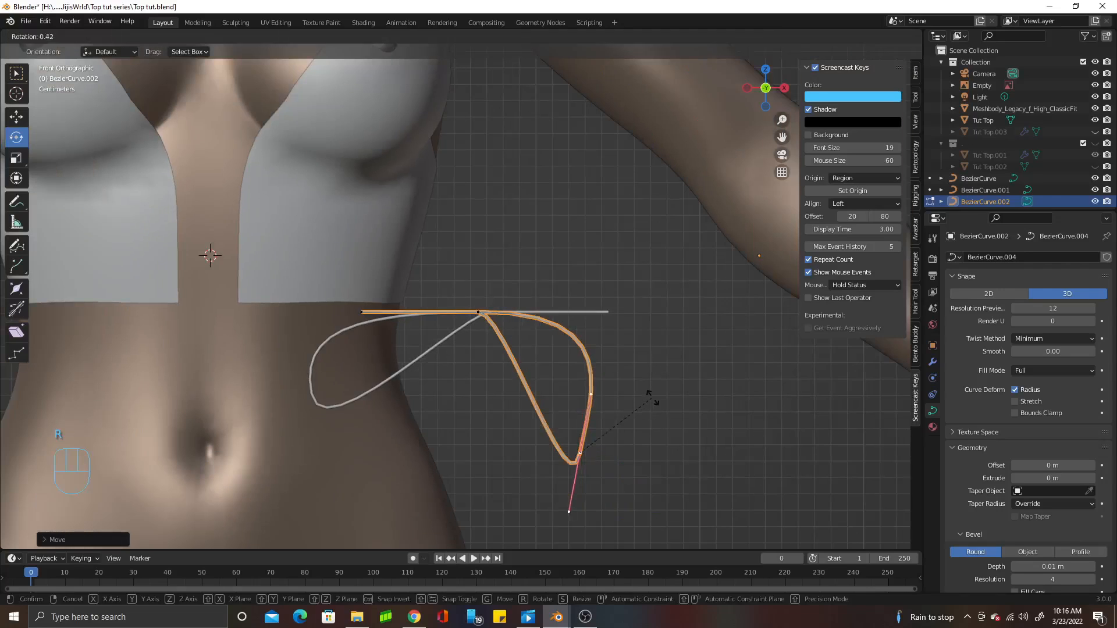
left_click(632, 429)
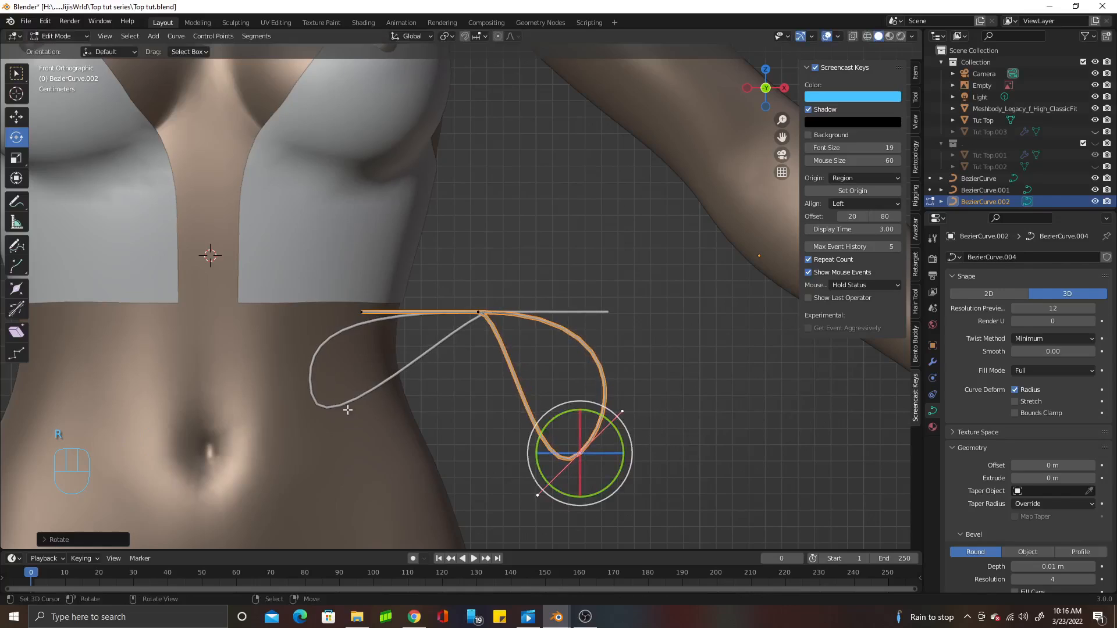
Edit the original loop to match, moving its outer control point inward and down and rotating it to round the loop, then return to Object Mode
key("Tab")
left_click(424, 350)
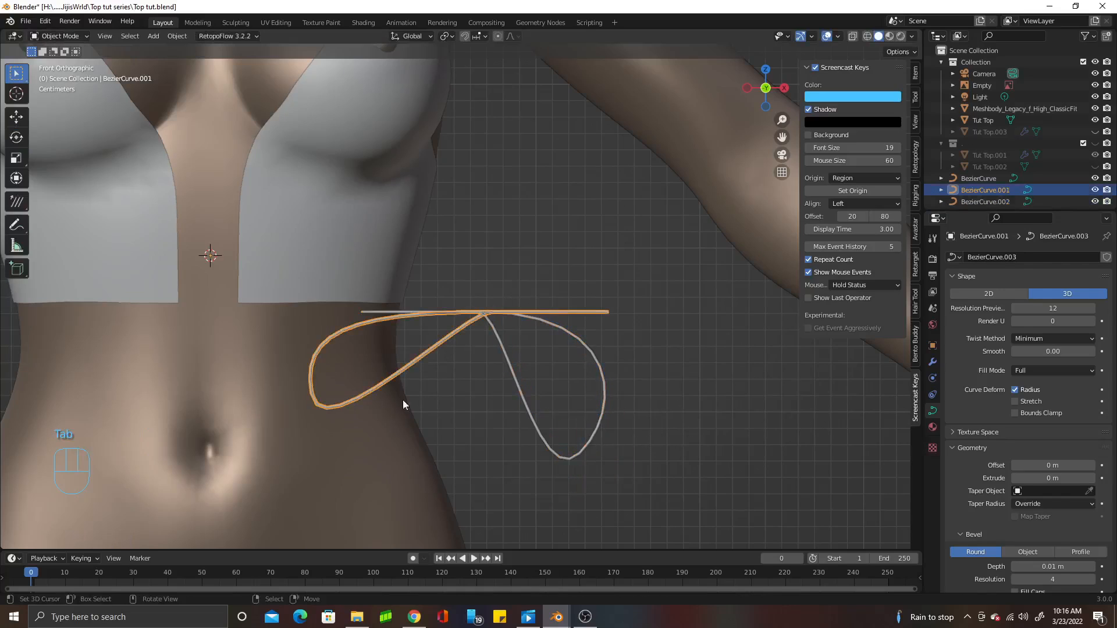
key("Tab")
left_click(319, 396)
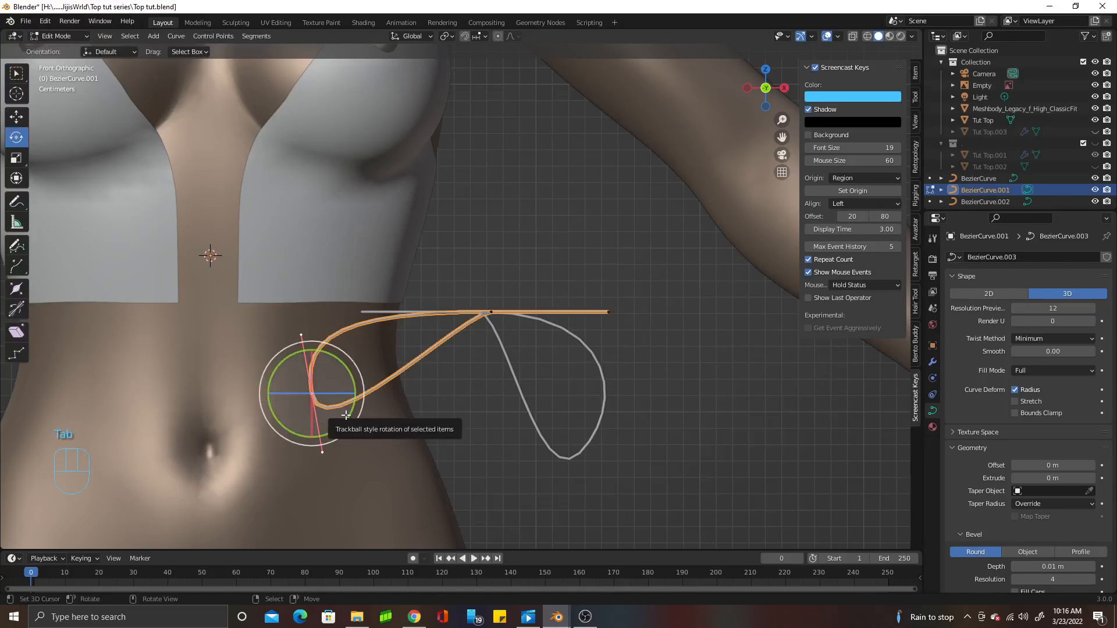
key("g")
left_click(422, 467)
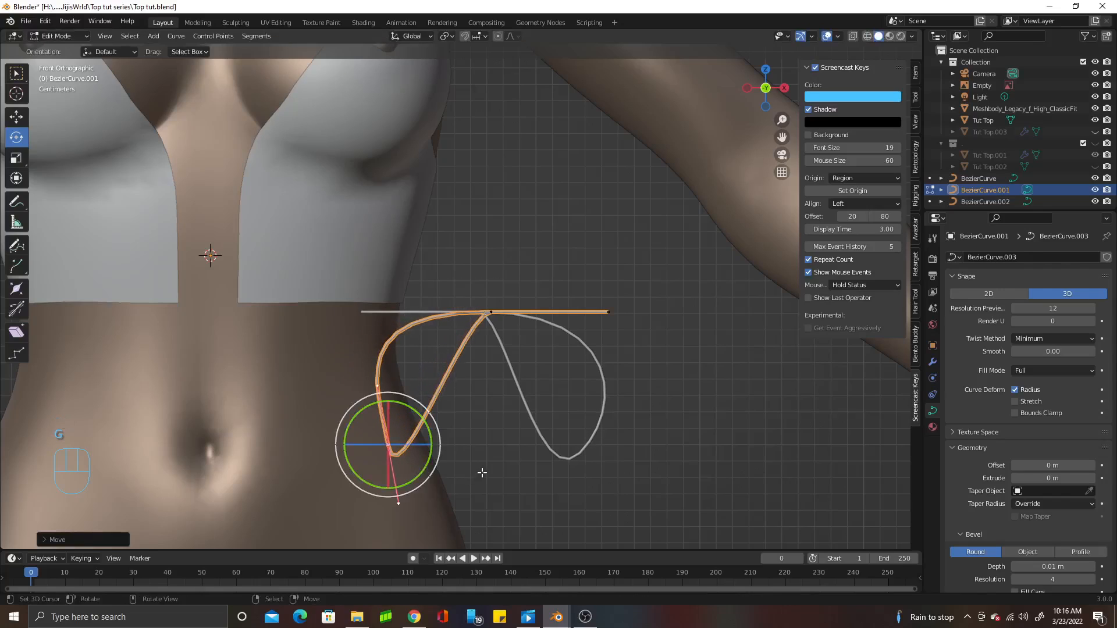
key("r")
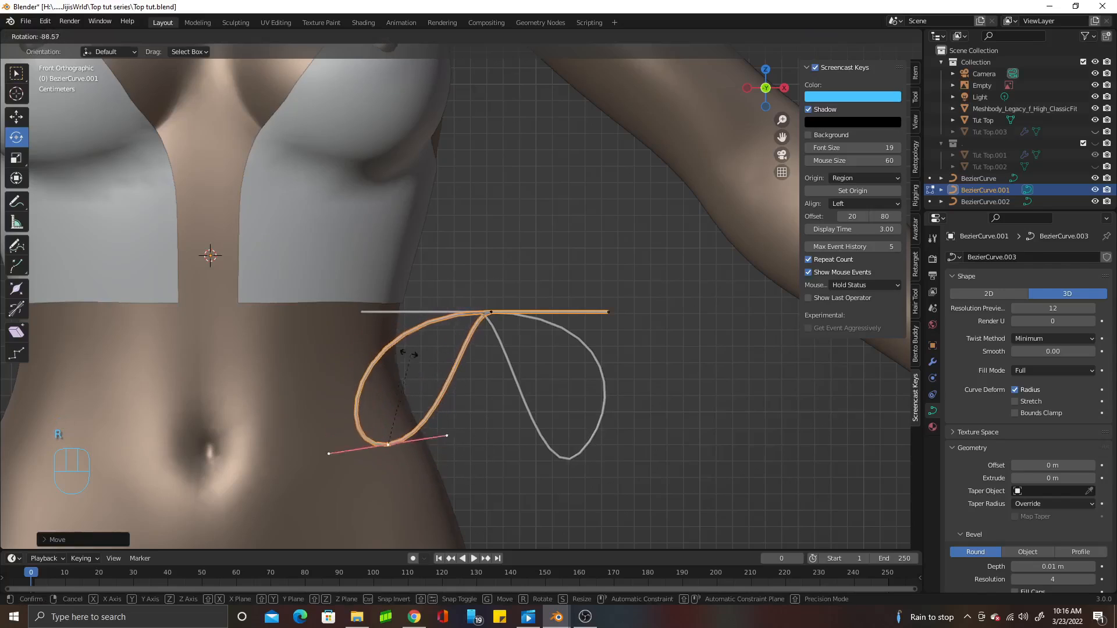
left_click(444, 408)
mouse_move(492, 360)
middle_mouse_down()
mouse_move(498, 379)
mouse_move(410, 401)
mouse_move(561, 379)
mouse_move(481, 369)
mouse_move(417, 451)
mouse_move(419, 399)
mouse_move(480, 346)
middle_mouse_up()
key("Tab")
Select both loops together and move the bow to the center of the top's front opening
left_click(464, 372, "shift")
scroll(479, 347, "up", 2)
key("g")
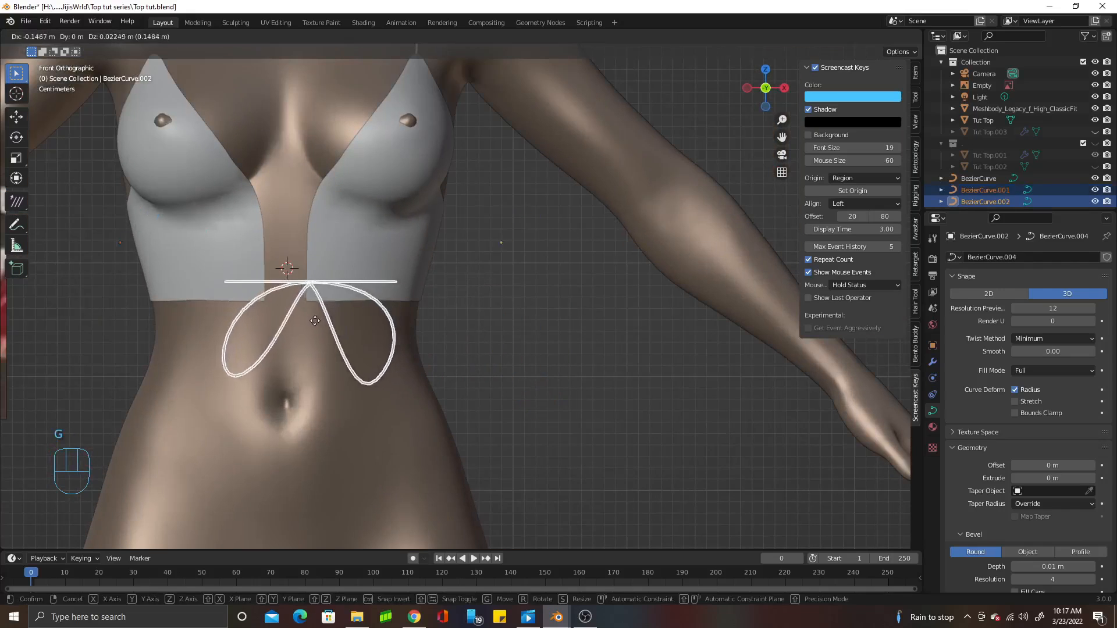
left_click(293, 266)
Move the bow about 0.03 m along the Y axis toward the body
middle_click_drag(294, 266, 557, 316)
scroll(429, 326, "up", 3)
scroll(556, 316, "up", 2)
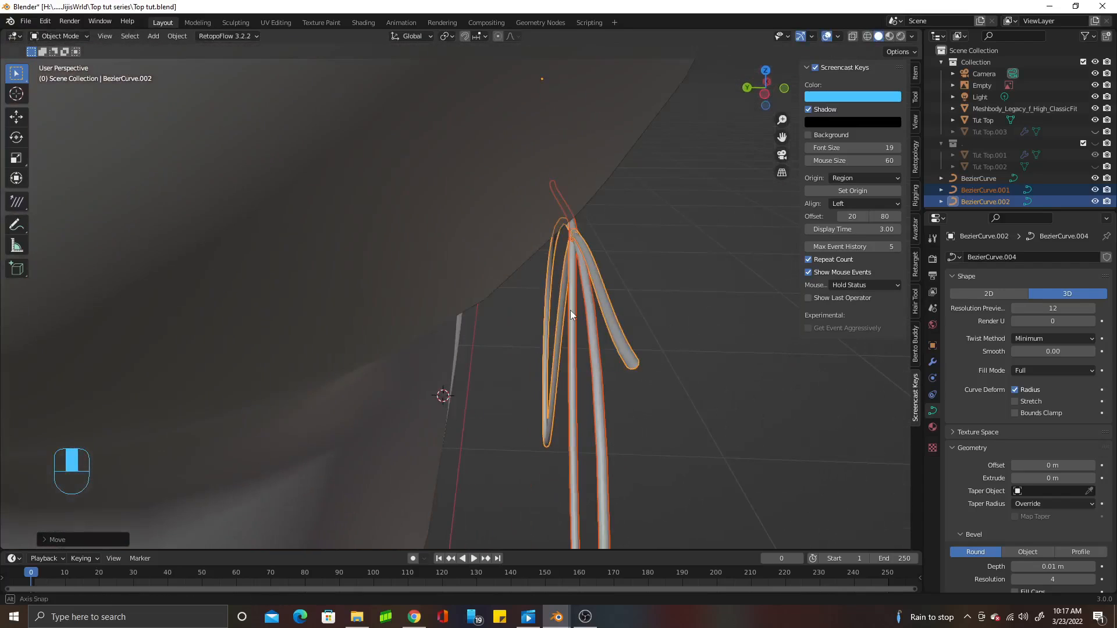
key("g")
key("y")
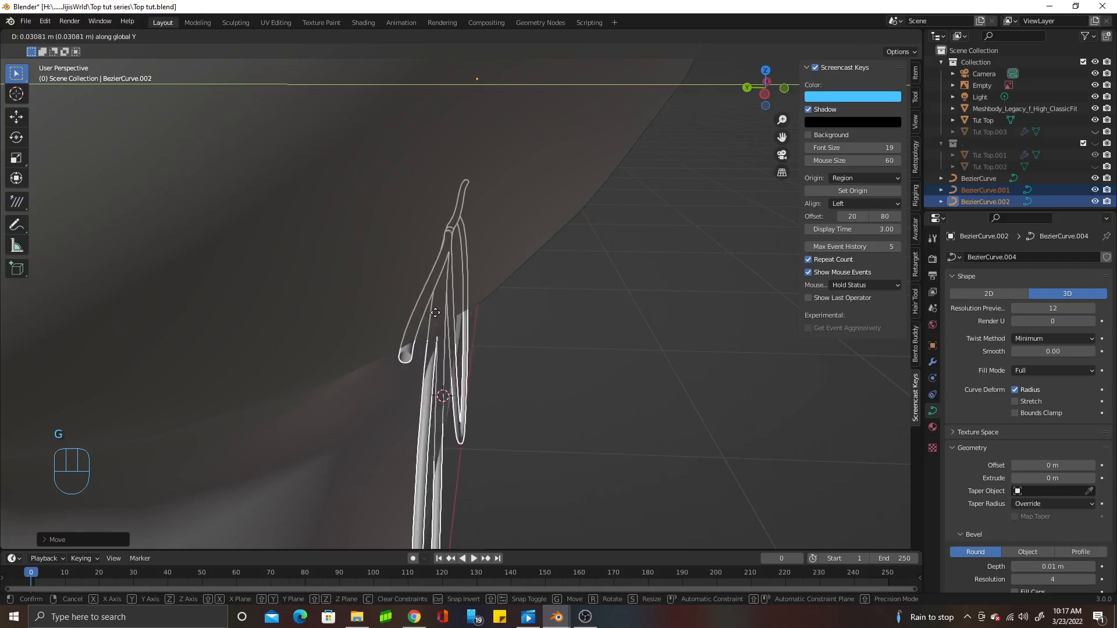
left_click(440, 312)
Scale the bow down to suit the front opening and bring it about 0.01 m forward along the Y axis
key("KP_1")
middle_click_drag(466, 345, 757, 506, "shift")
scroll(721, 452, "up", 2)
key("s")
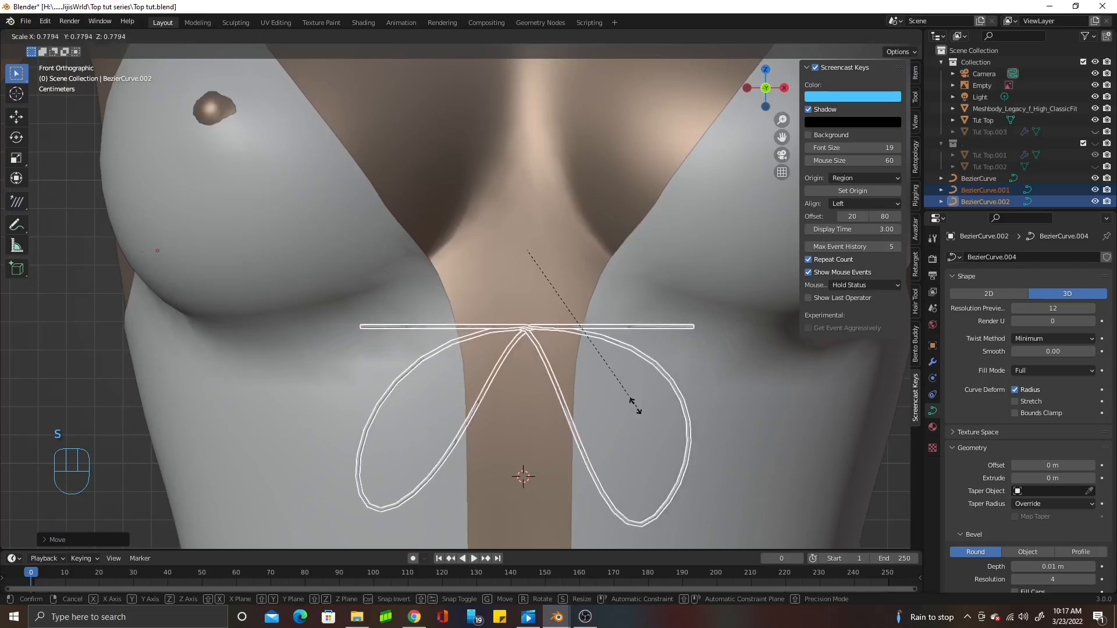
left_click(560, 341)
middle_click_drag(561, 340, 494, 404)
key("g")
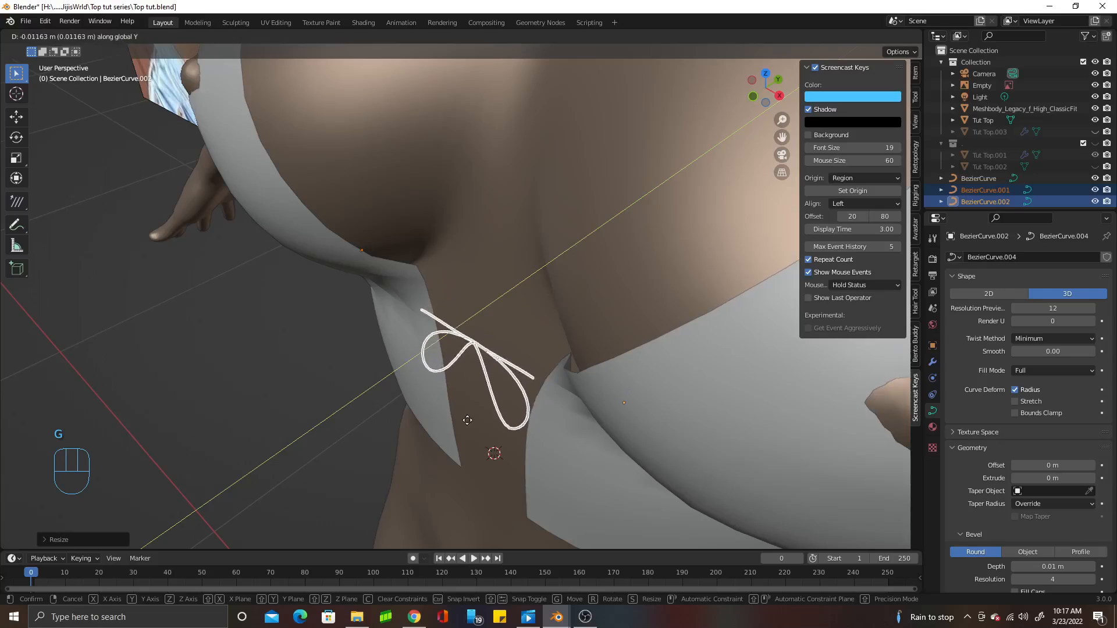
left_click(464, 429)
Reposition the bow lower between the two front panels and scale it up slightly, by about 1.05
key("KP_1")
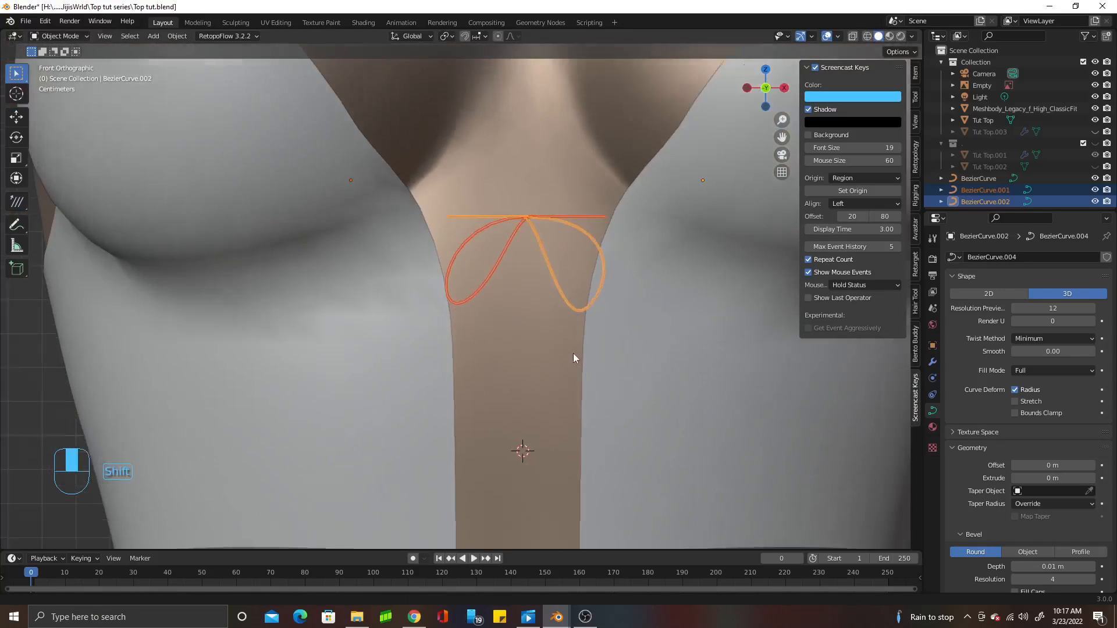
scroll(575, 355, "up", 1)
key("g")
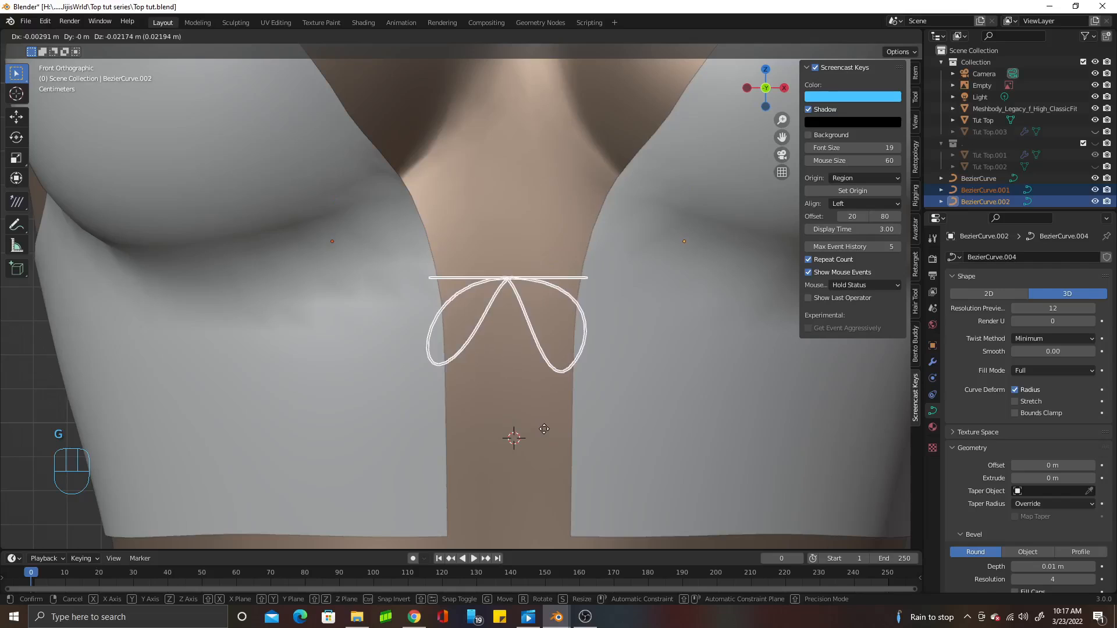
left_click(579, 400)
key("s")
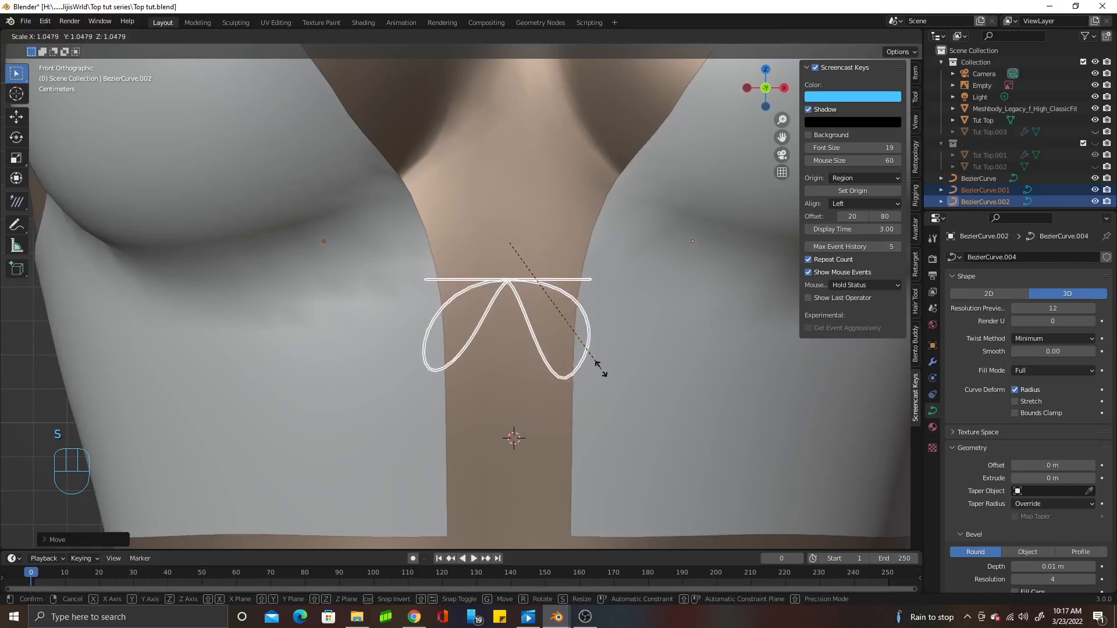
left_click(606, 371)
Move the bow back about 0.013 m along the Y axis so it sits closer to the chest
middle_click_drag(606, 371, 641, 454)
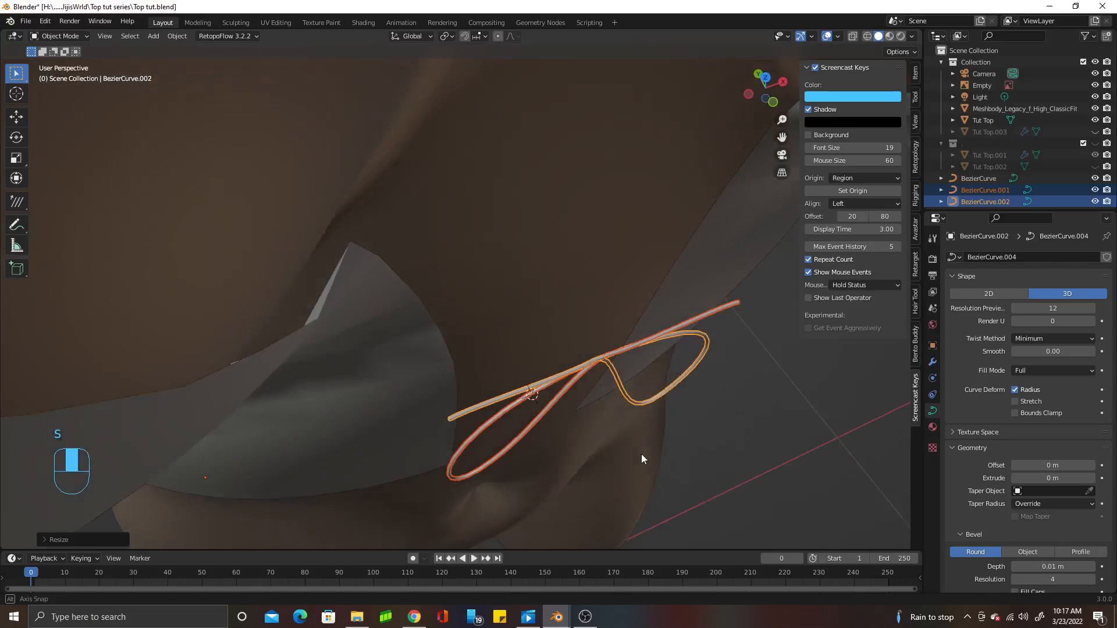
key("g")
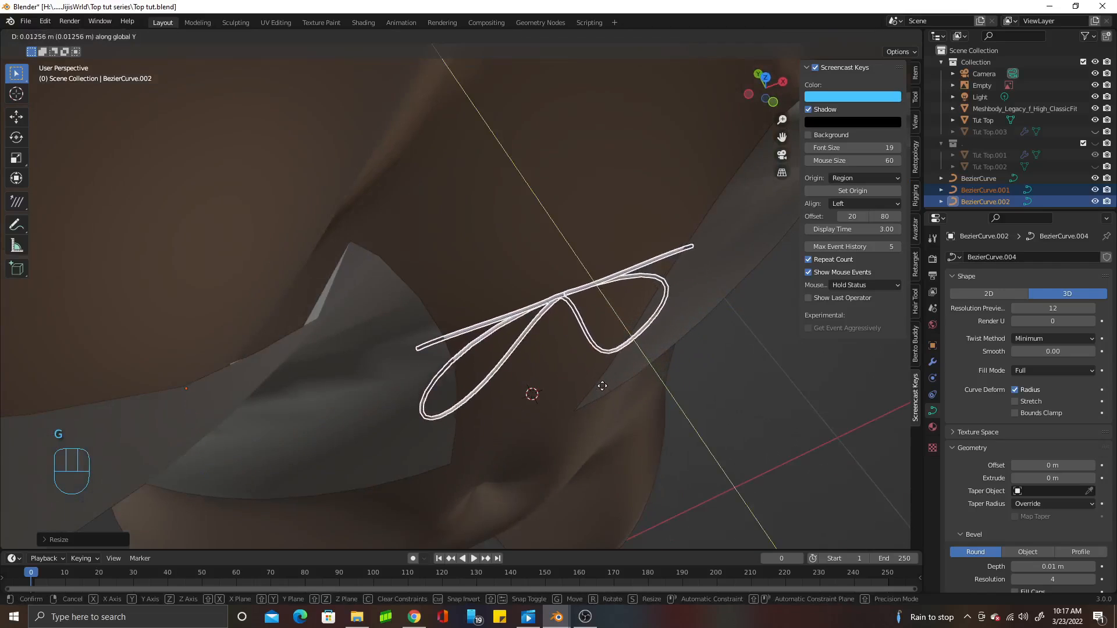
left_click(602, 386)
middle_click_drag(603, 387, 571, 320)
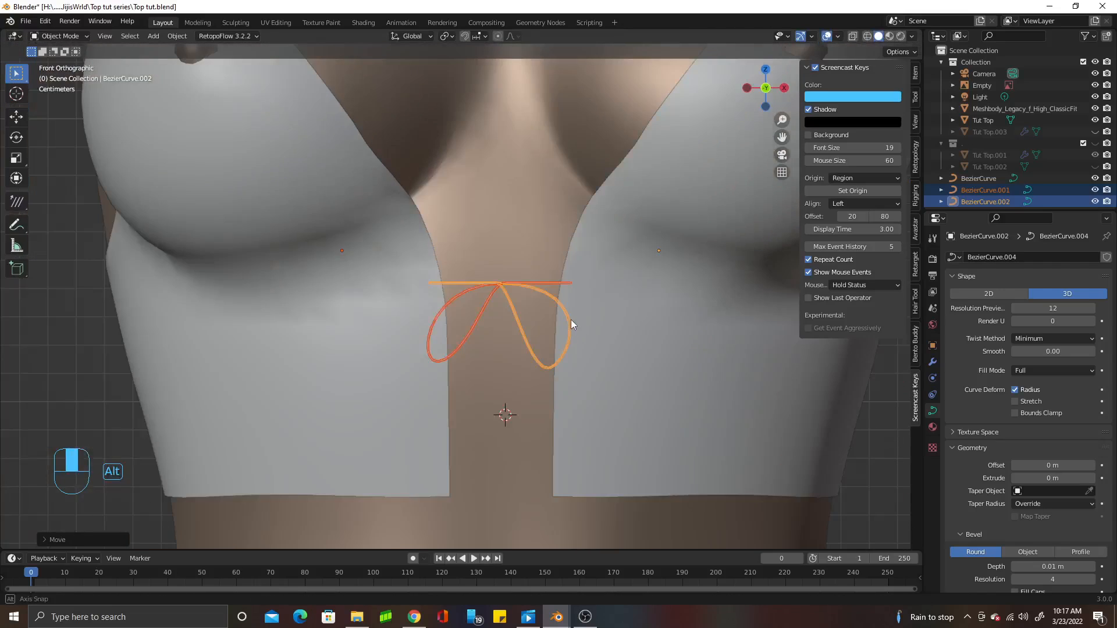
Examine the bow's size and cord thickness against the shoulder strap and the reference photo
scroll(550, 330, "down", 5)
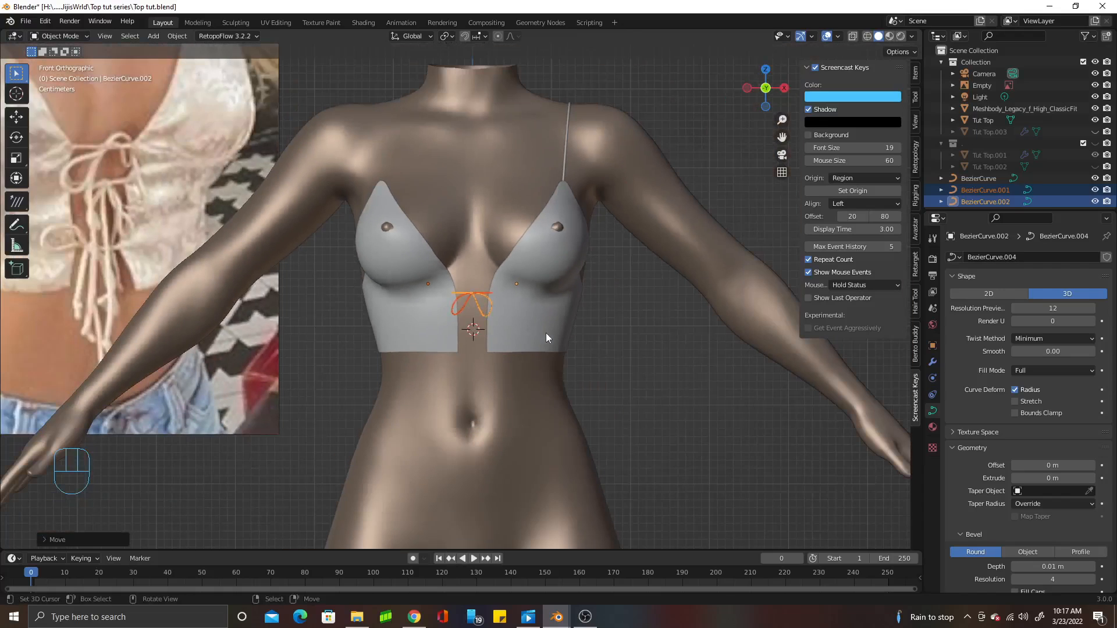
left_click(616, 355)
scroll(617, 356, "up", 2)
scroll(504, 357, "up", 2)
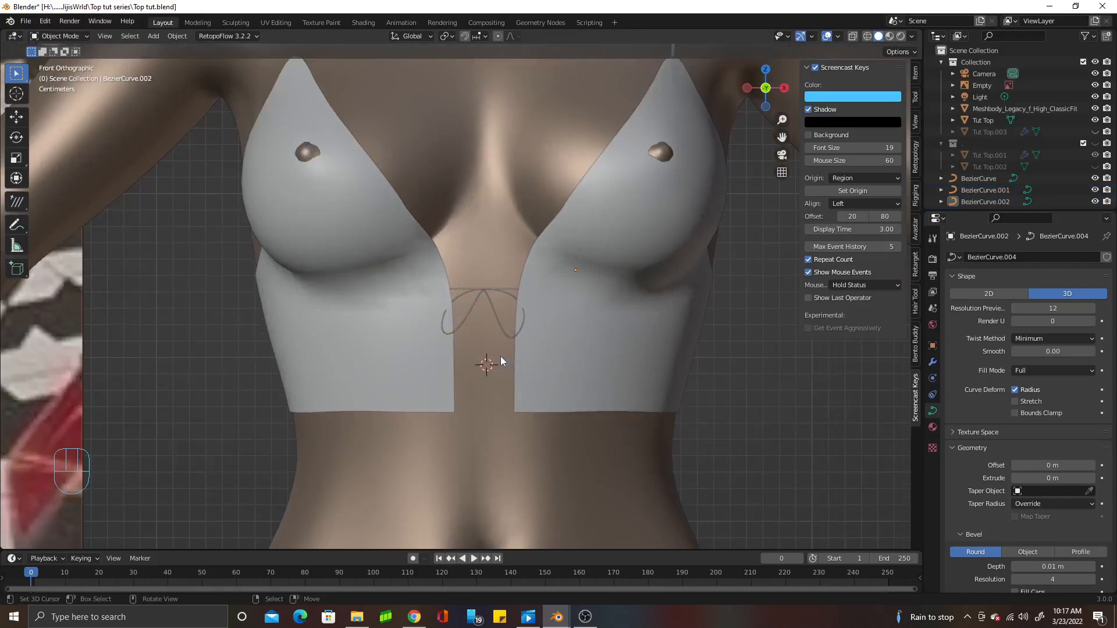
scroll(500, 357, "down", 4)
left_click(564, 166)
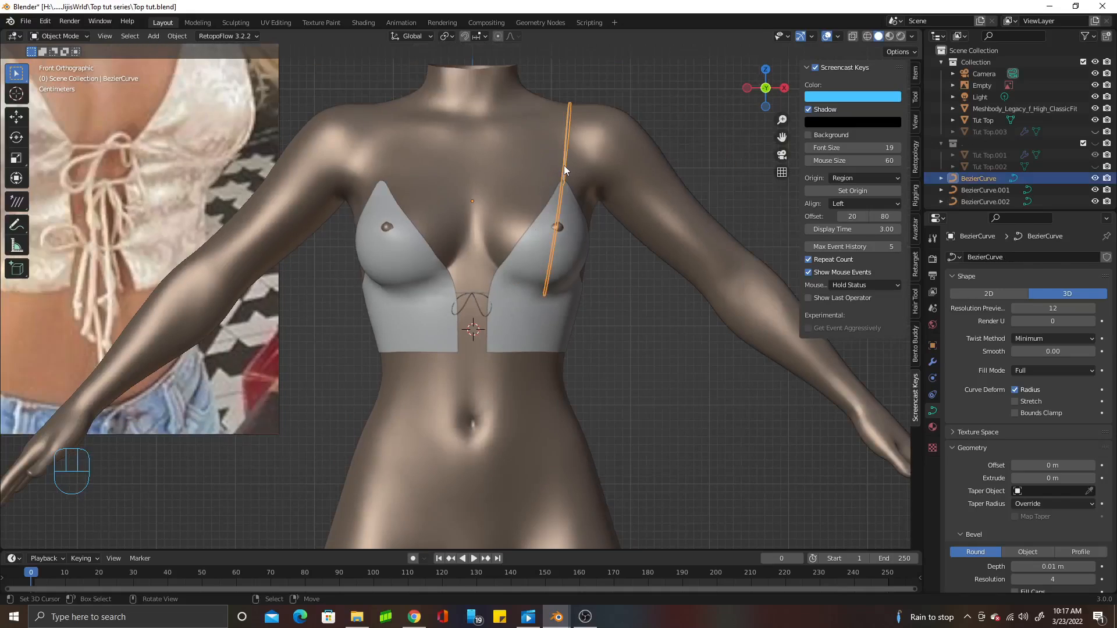
scroll(507, 259, "up", 3)
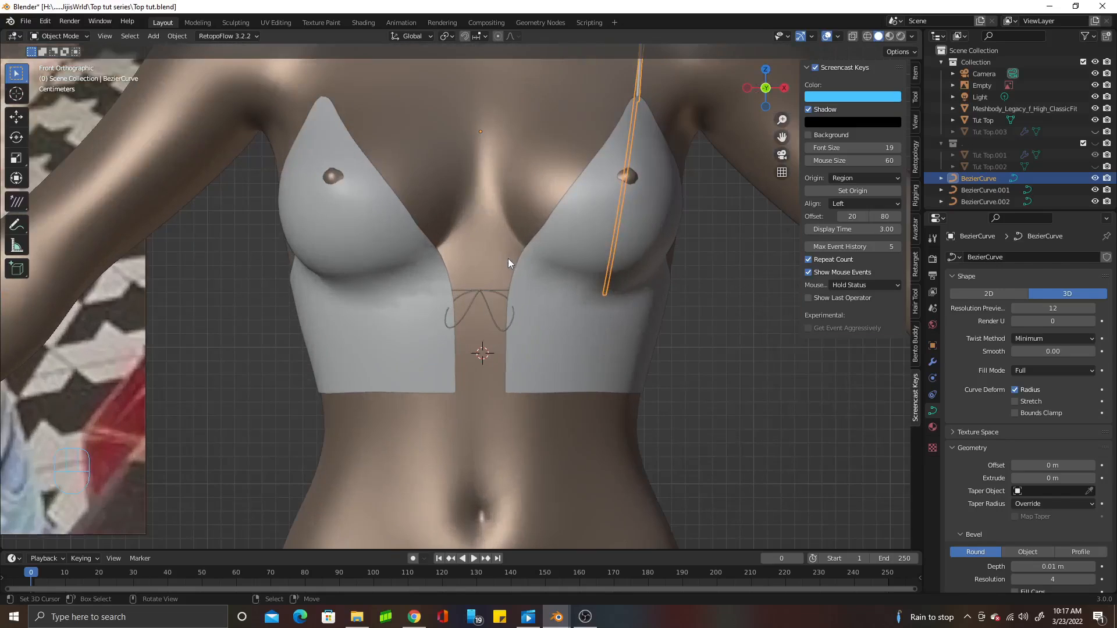
Increase the original loop's bevel depth to 0.04 m
left_click(492, 291)
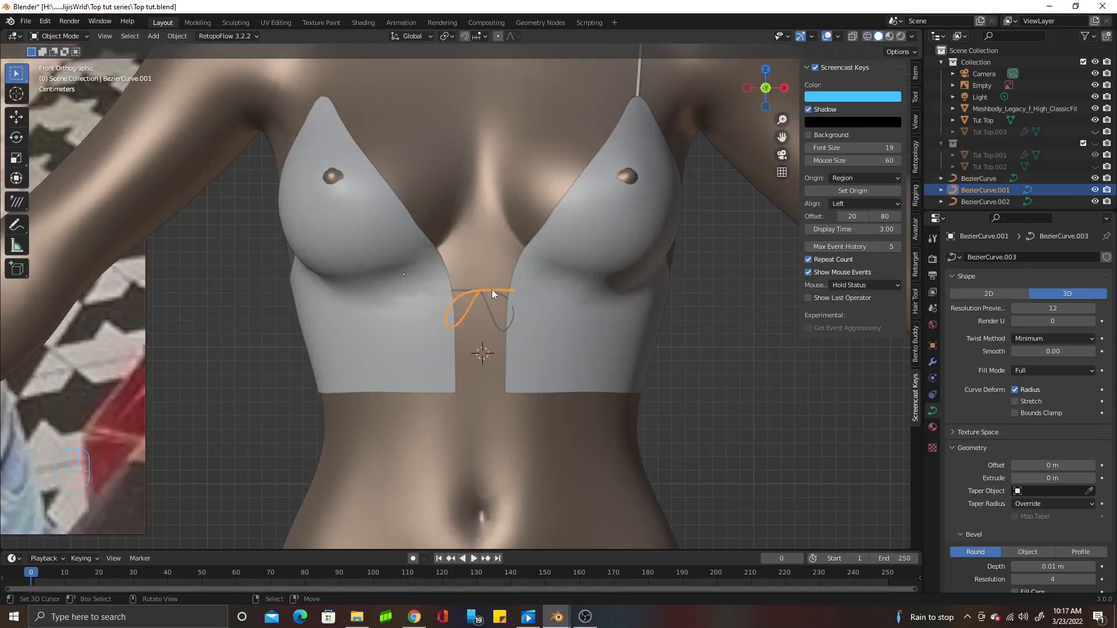
scroll(570, 348, "up", 8)
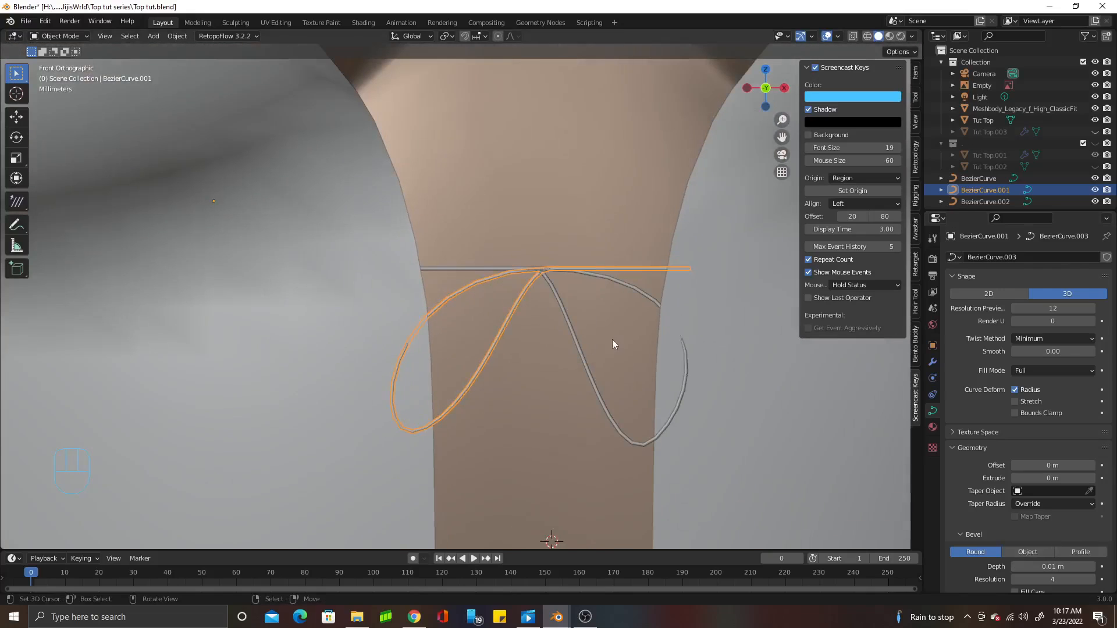
middle_click_drag(611, 342, 542, 349, "shift")
left_click(1092, 567)
left_click(1092, 567)
scroll(518, 288, "down", 10)
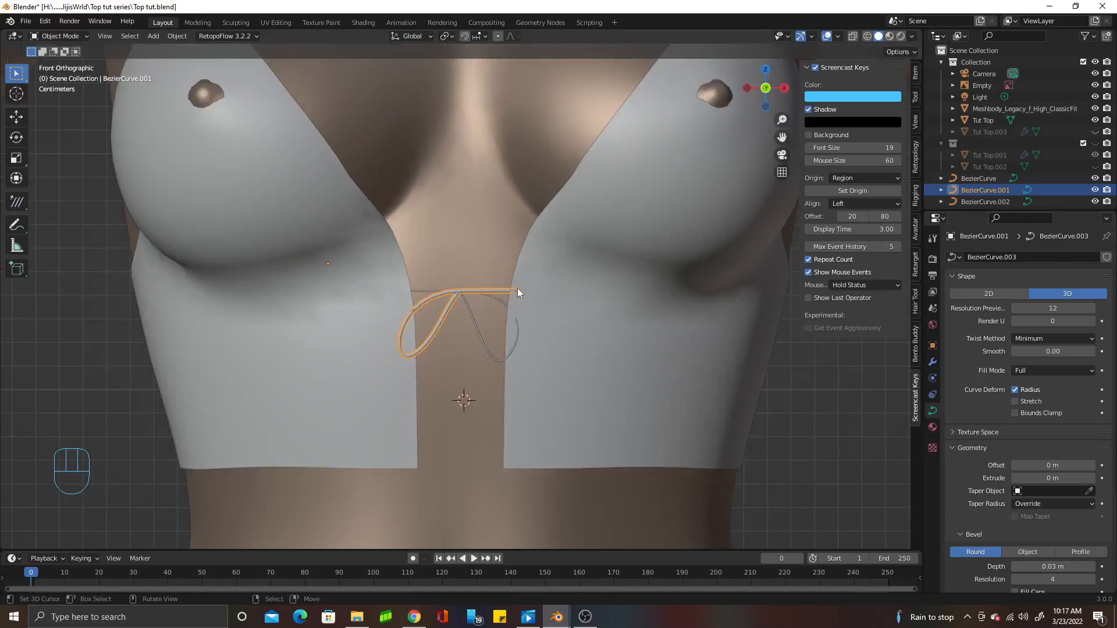
scroll(511, 291, "up", 9)
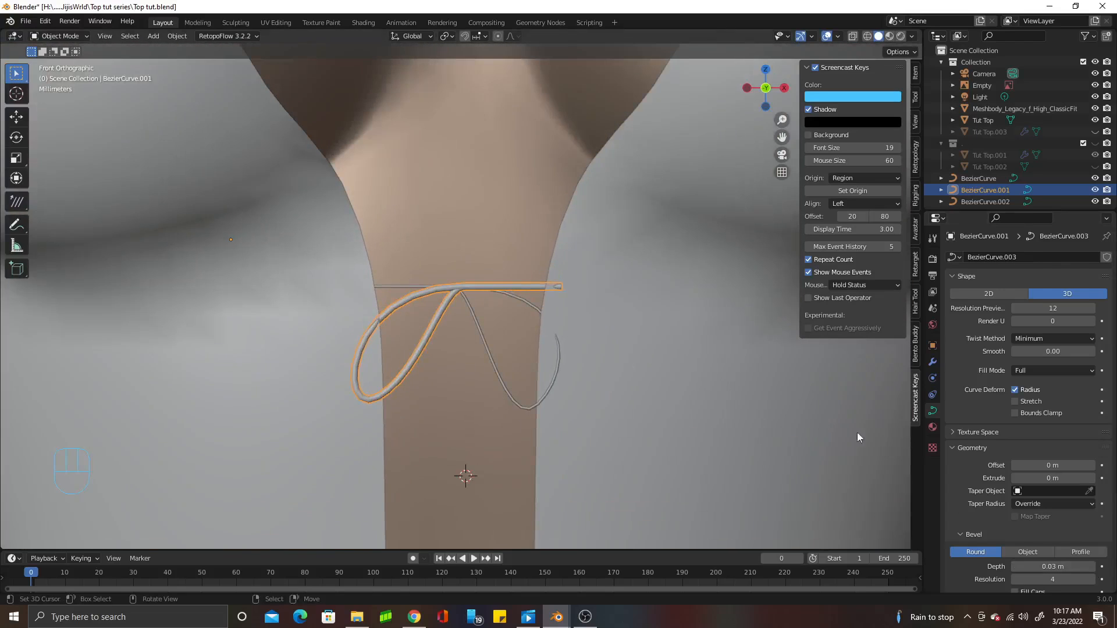
left_click(1092, 567)
scroll(312, 227, "down", 7)
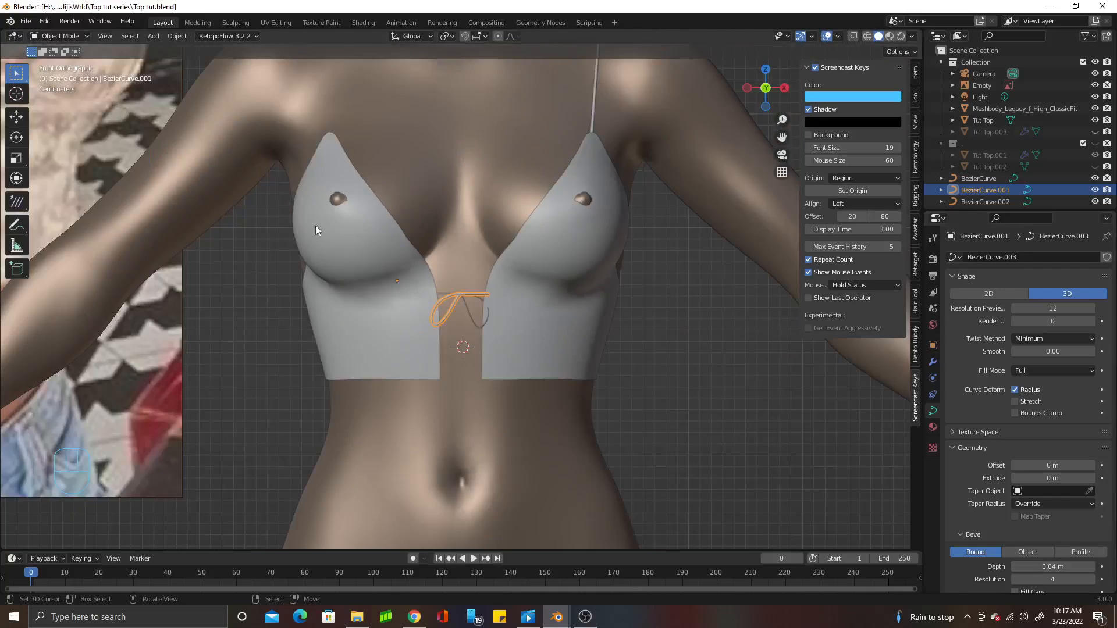
scroll(317, 230, "down", 3)
scroll(325, 234, "up", 10)
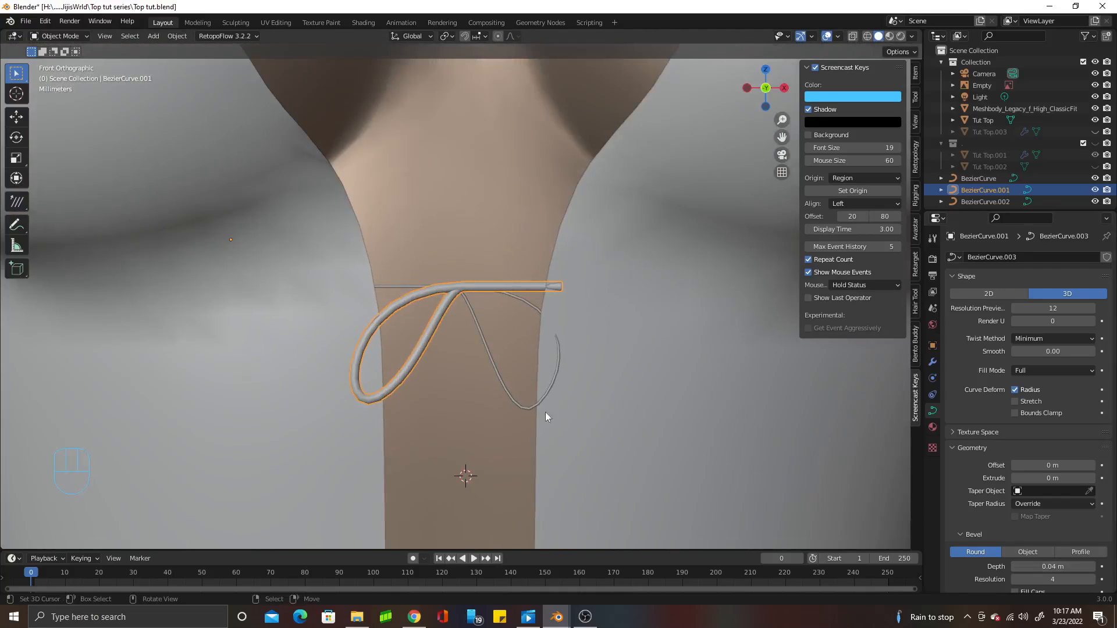
Set the mirrored loop's bevel depth to 0.04 m as well
left_click(518, 401)
left_click(1051, 568)
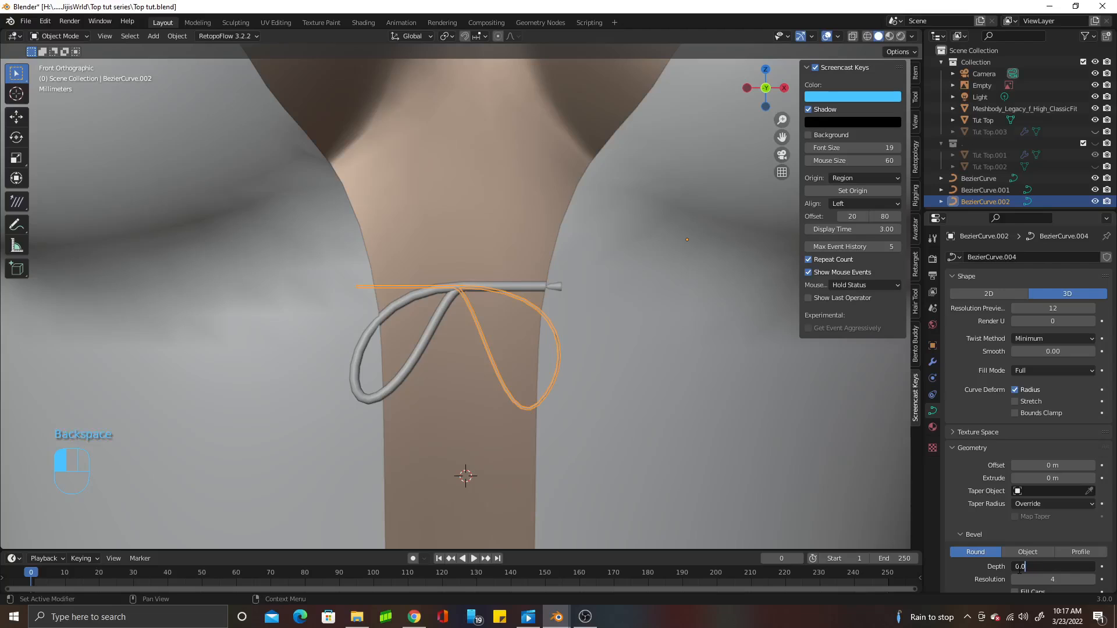
type("0.04")
key("Return")
scroll(434, 244, "up", 2)
middle_click_drag(434, 263, 410, 240)
scroll(460, 291, "down", 3)
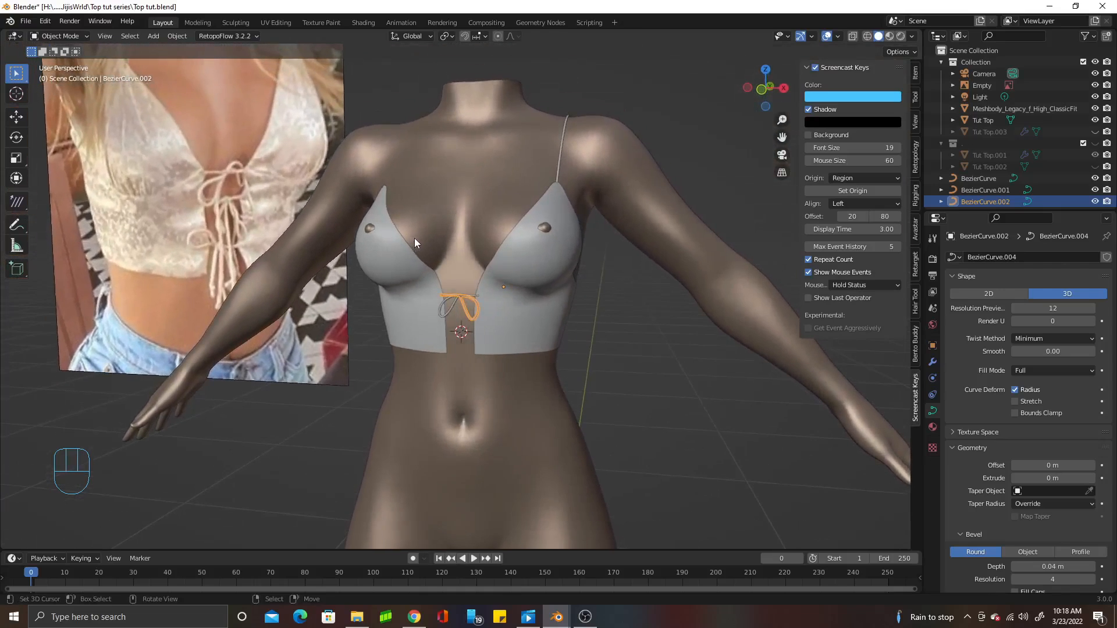
Reduce the bevel depth of both bow loops to 0.03 m
scroll(422, 241, "up", 6)
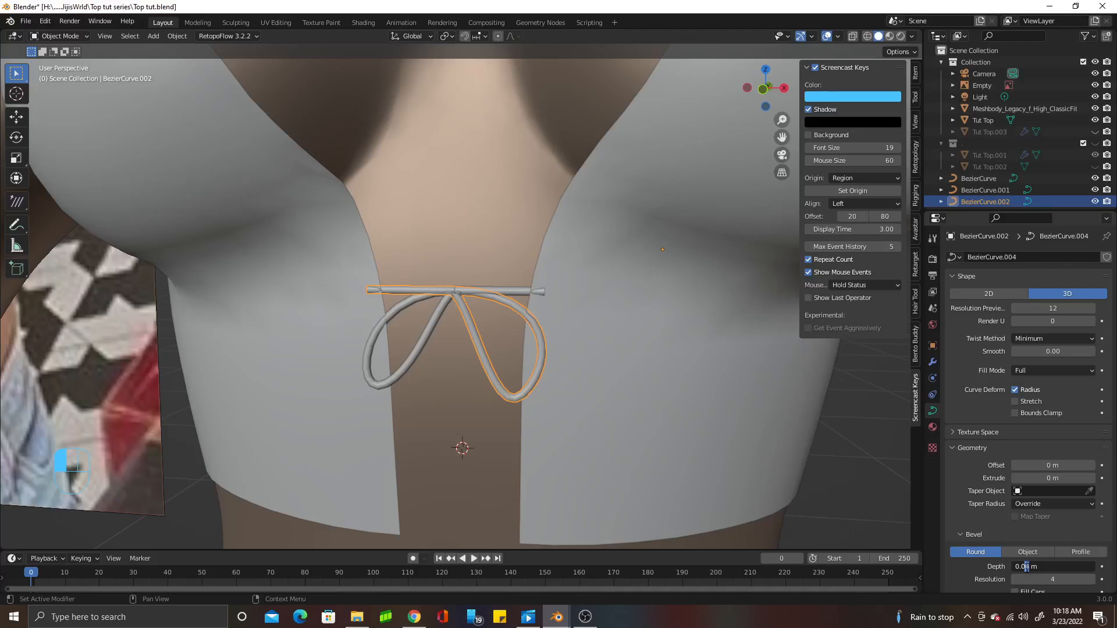
key("Return")
left_click(424, 352)
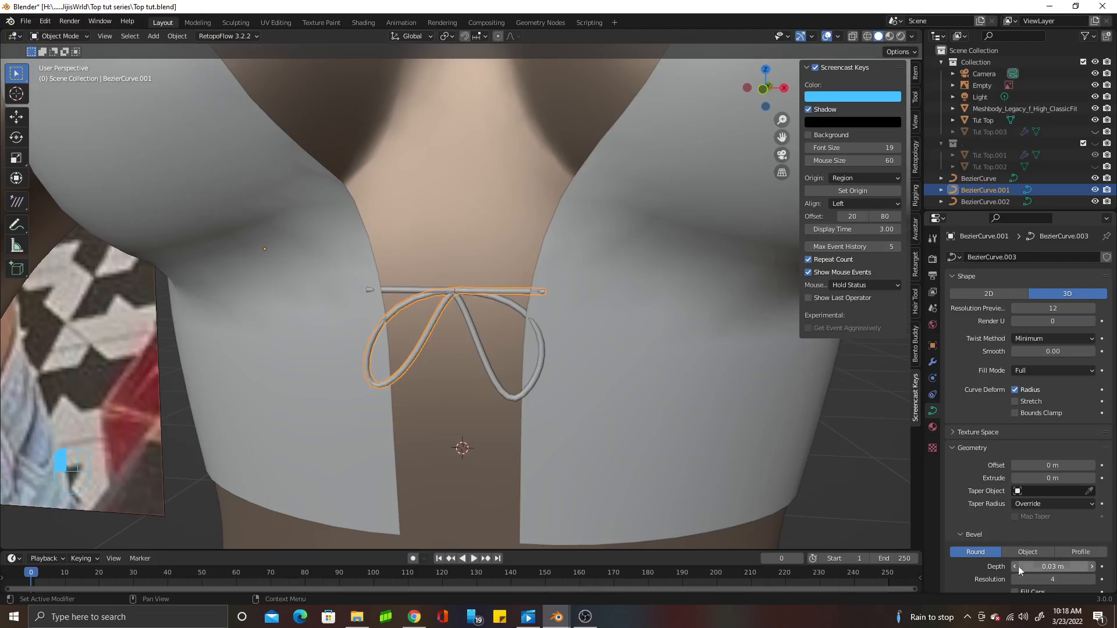
Move the lower control point of the original loop about 0.003 m forward along global Y and rotate it slightly
scroll(508, 308, "up", 5)
middle_click_drag(507, 308, 491, 333)
key("Tab")
middle_click_drag(409, 486, 438, 496)
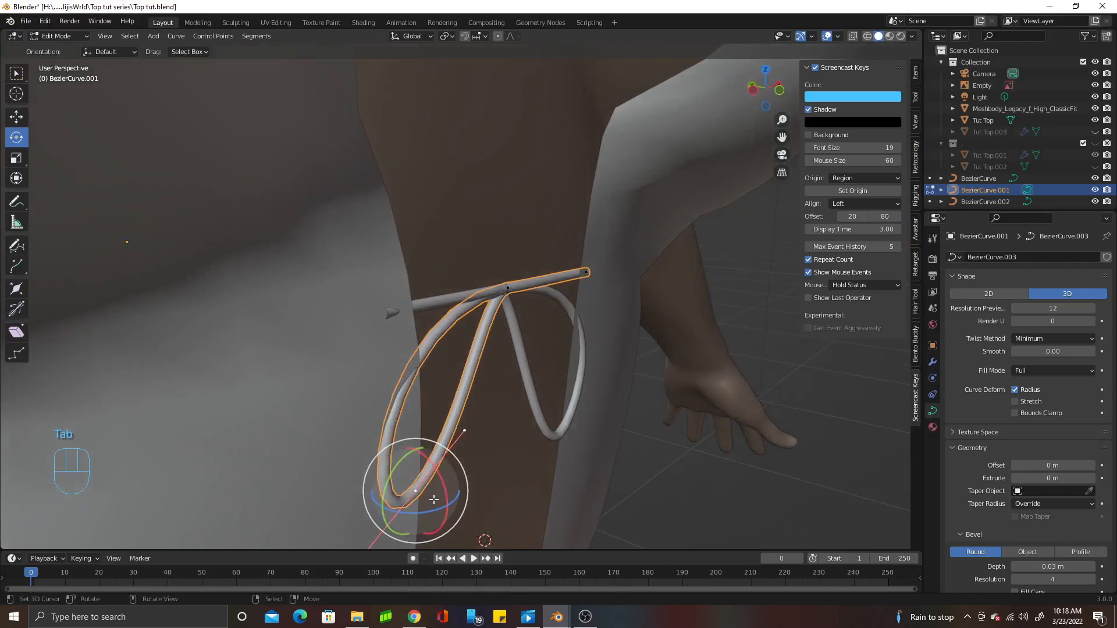
key("g")
key("y")
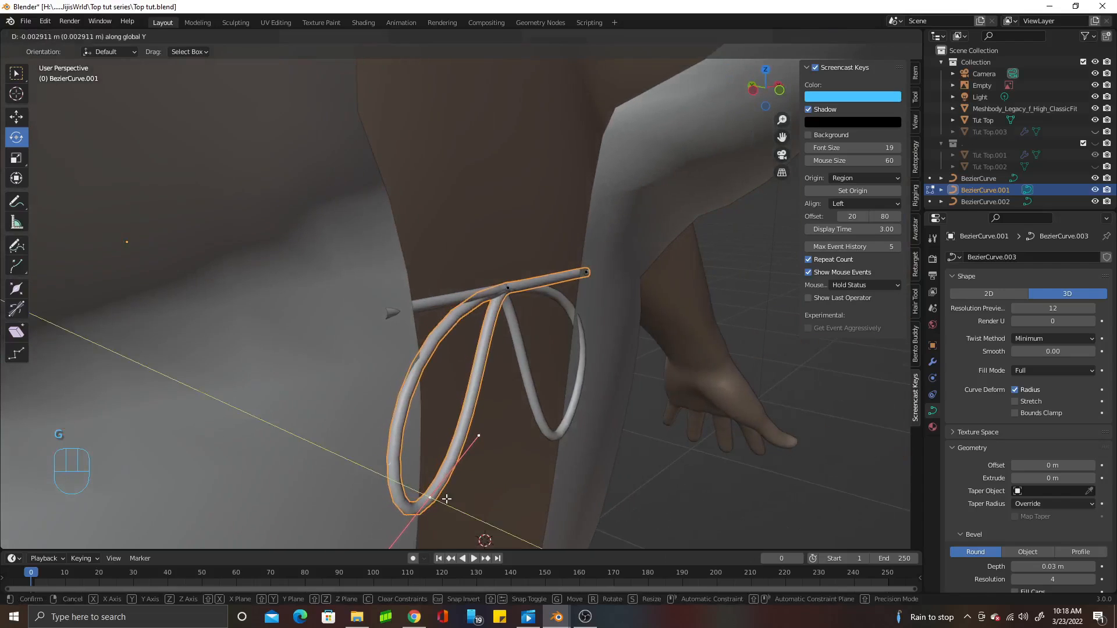
left_click(446, 499)
key("r")
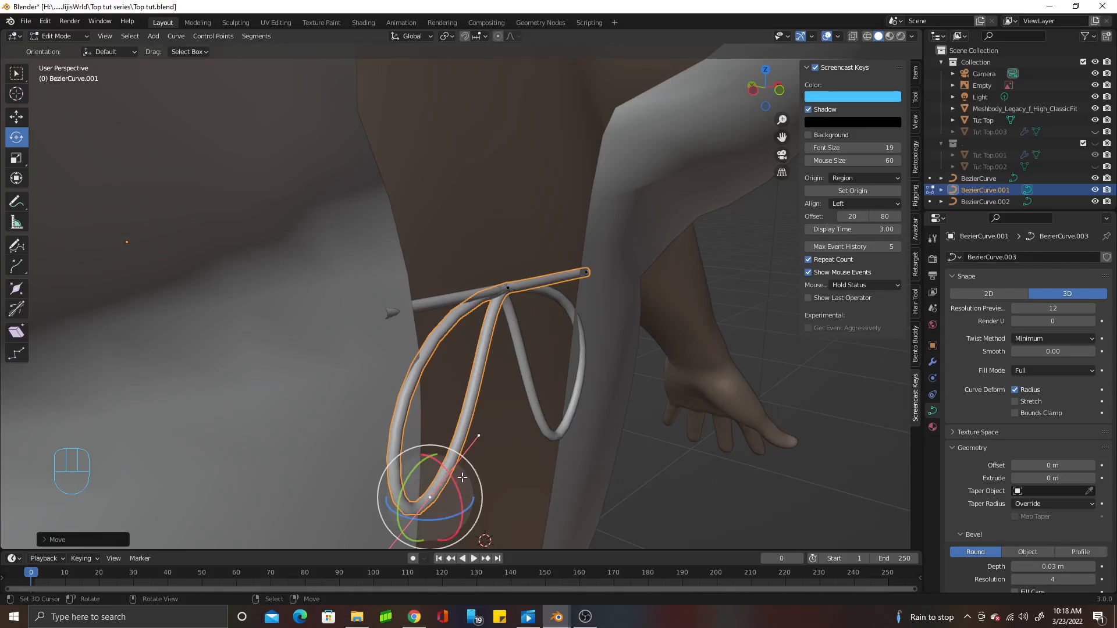
middle_click_drag(471, 481, 465, 442)
left_click(442, 414)
key("KP_1")
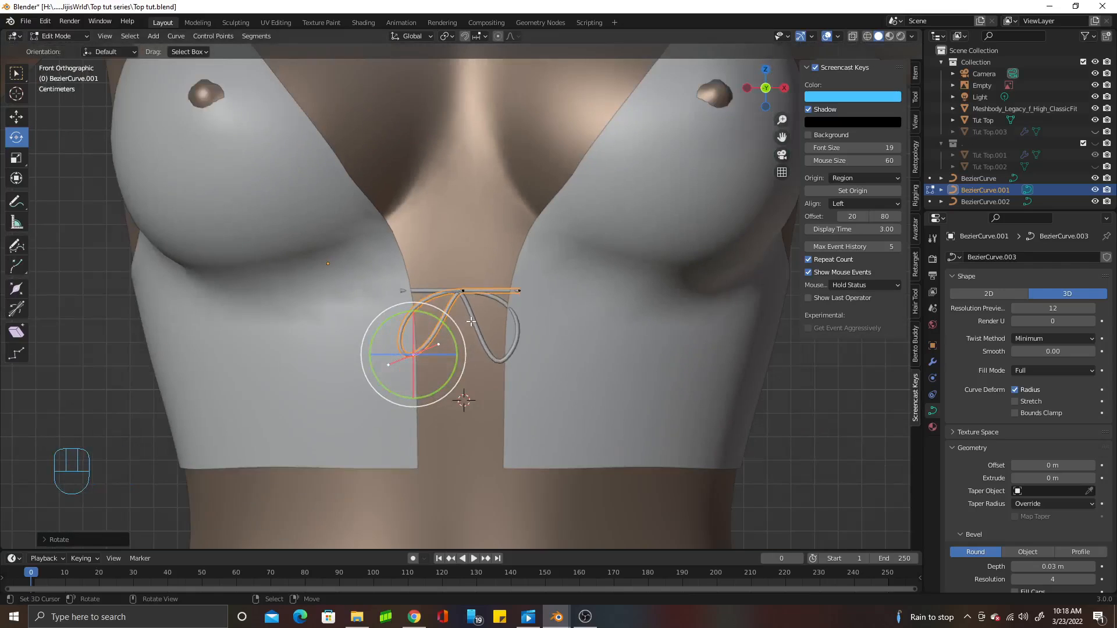
Rotate the short-handled control point of this loop at the knot slightly around the global Z axis
scroll(470, 319, "up", 6)
middle_click_drag(470, 320, 517, 305)
left_click(492, 304)
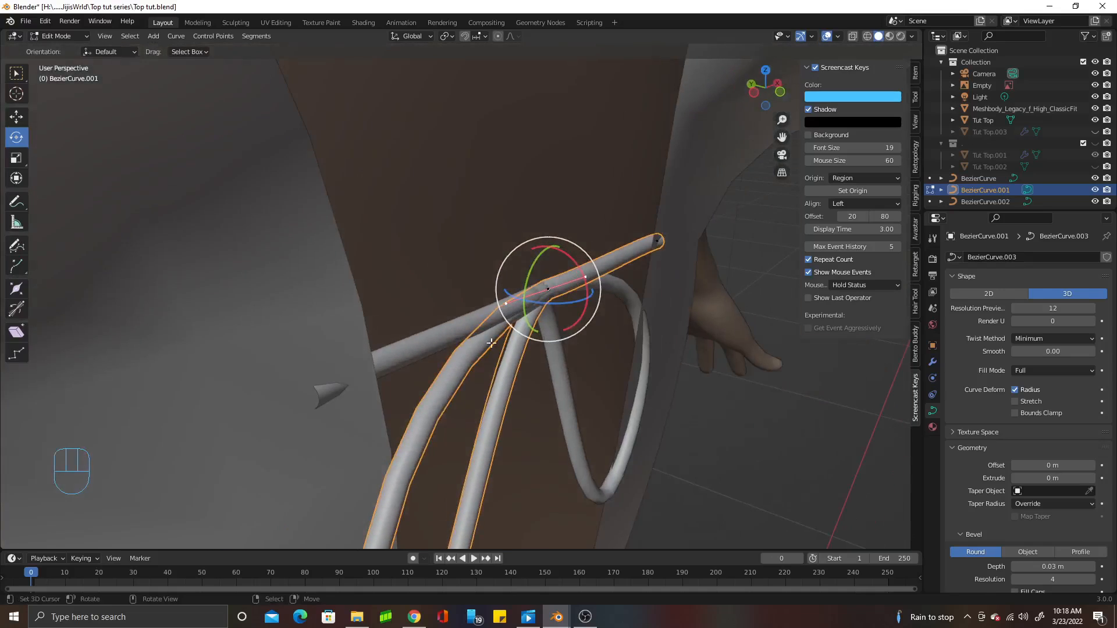
key("r")
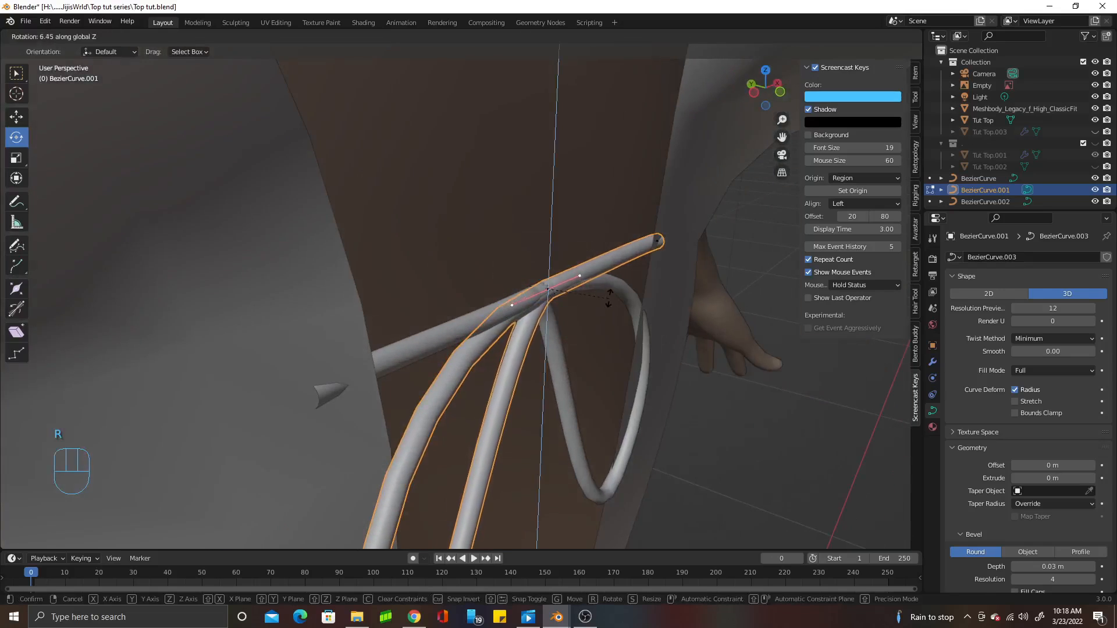
left_click(593, 288)
Rotate the overlapping long-handled end point at the knot about 14° around global Z and finish editing the loop
middle_click_drag(558, 288, 544, 349)
scroll(585, 283, "up", 2)
scroll(589, 278, "down", 3)
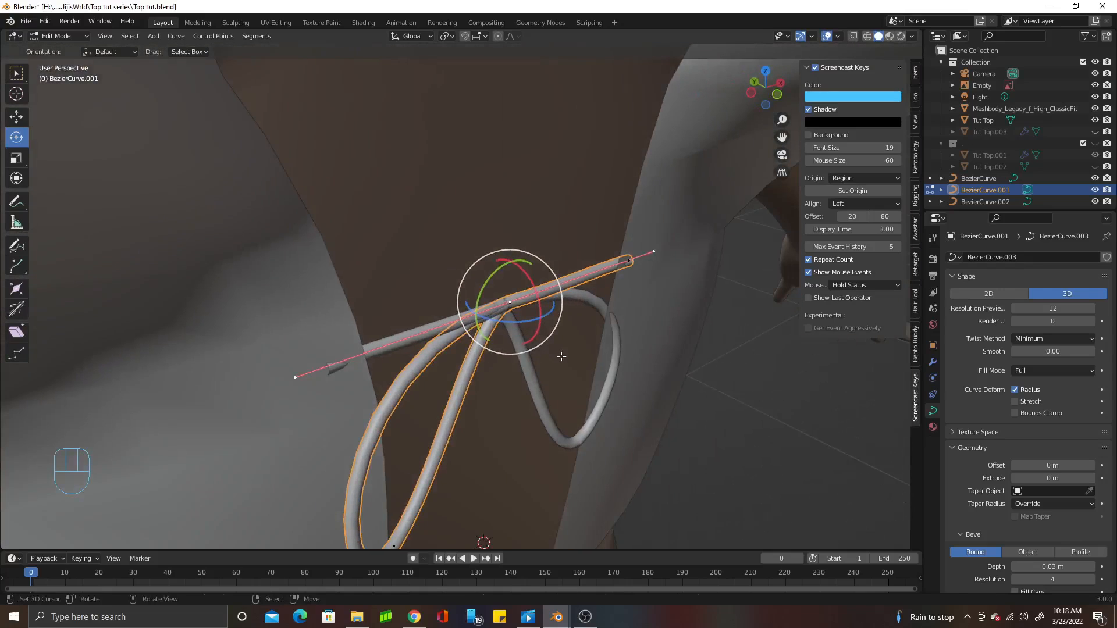
key("r")
key("z")
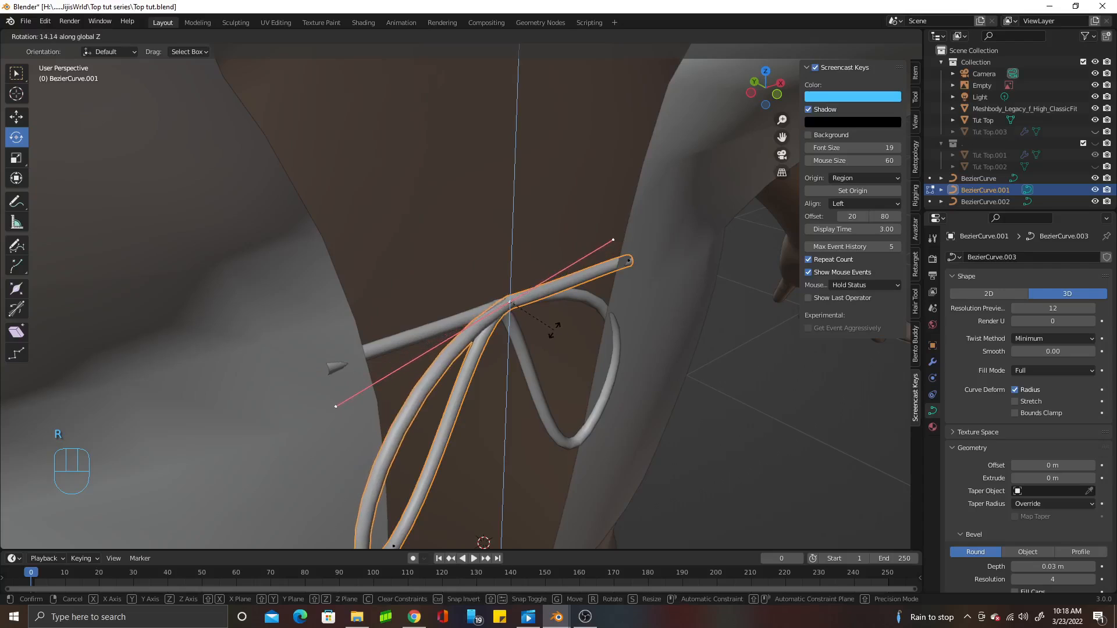
left_click(554, 330)
middle_click_drag(555, 329, 494, 301)
key("Tab")
Rotate the mirrored loop's lower control point about -20° around the global Z axis
scroll(451, 301, "up", 2)
left_click(466, 310)
key("Tab")
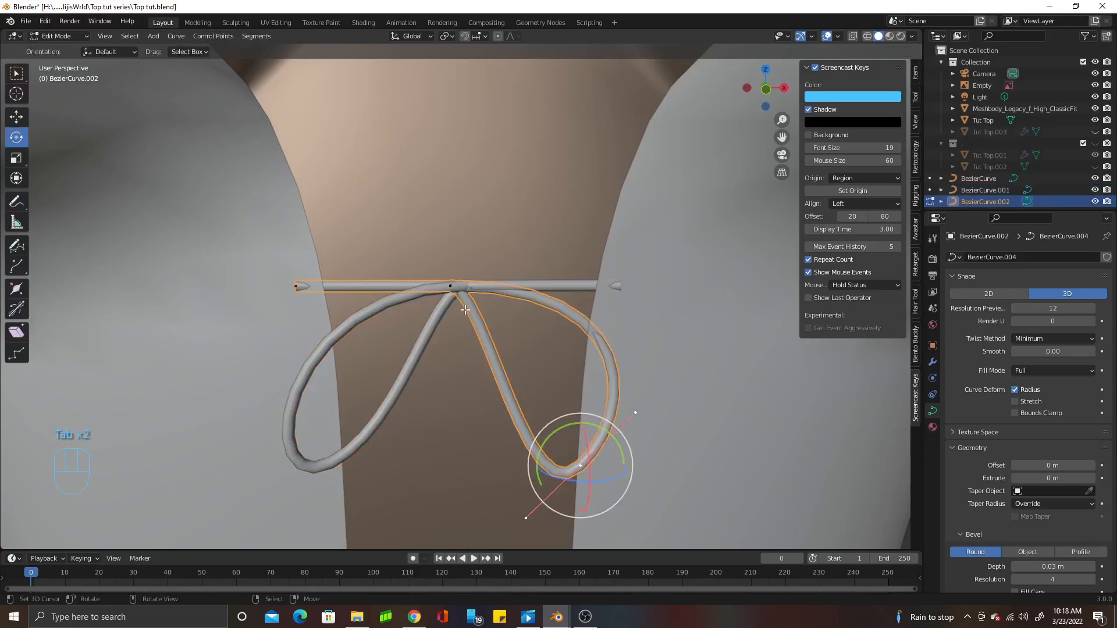
middle_click_drag(663, 400, 574, 427)
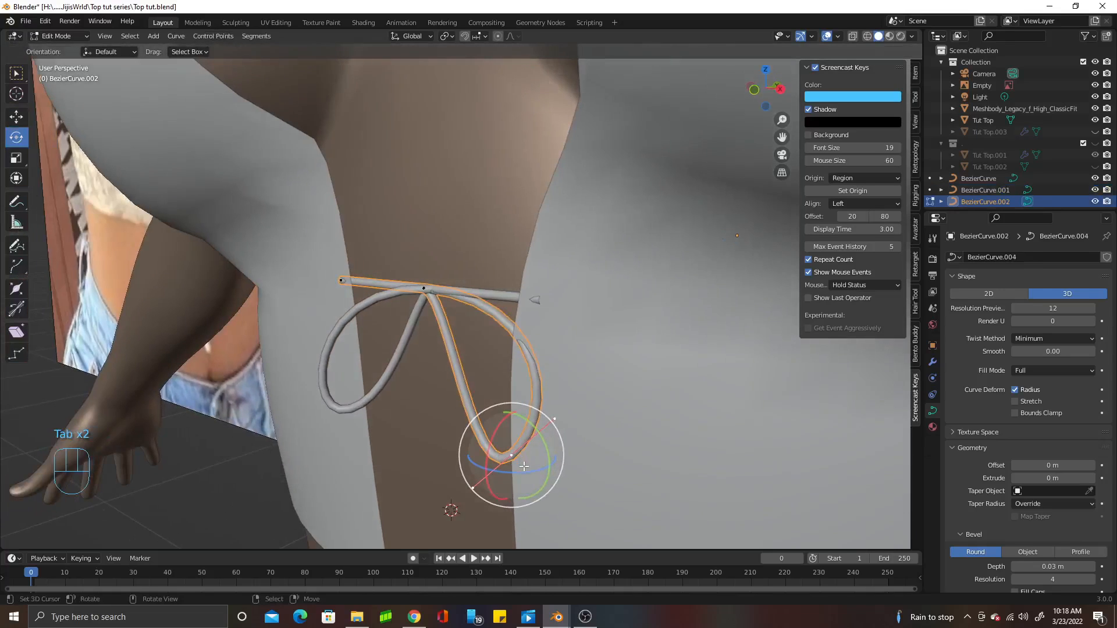
key("r")
key("z")
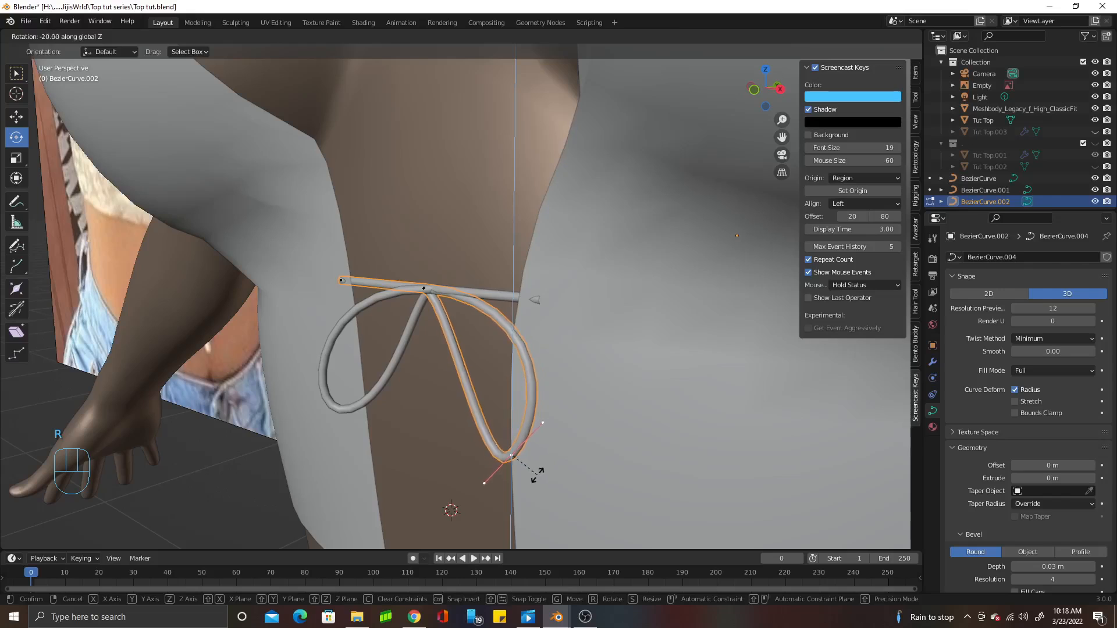
left_click(536, 473)
Move the mirrored loop's lower control point about 0.0016 m forward along global Y
key("g")
key("y")
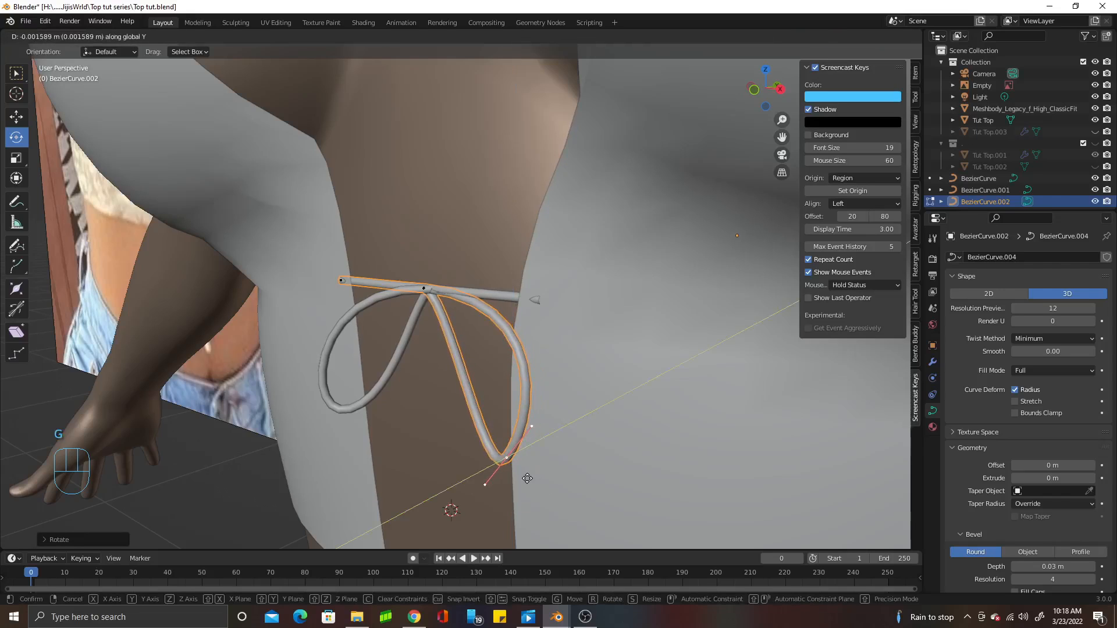
left_click(527, 478)
middle_click_drag(510, 452, 563, 429, "alt")
scroll(542, 369, "up", 3)
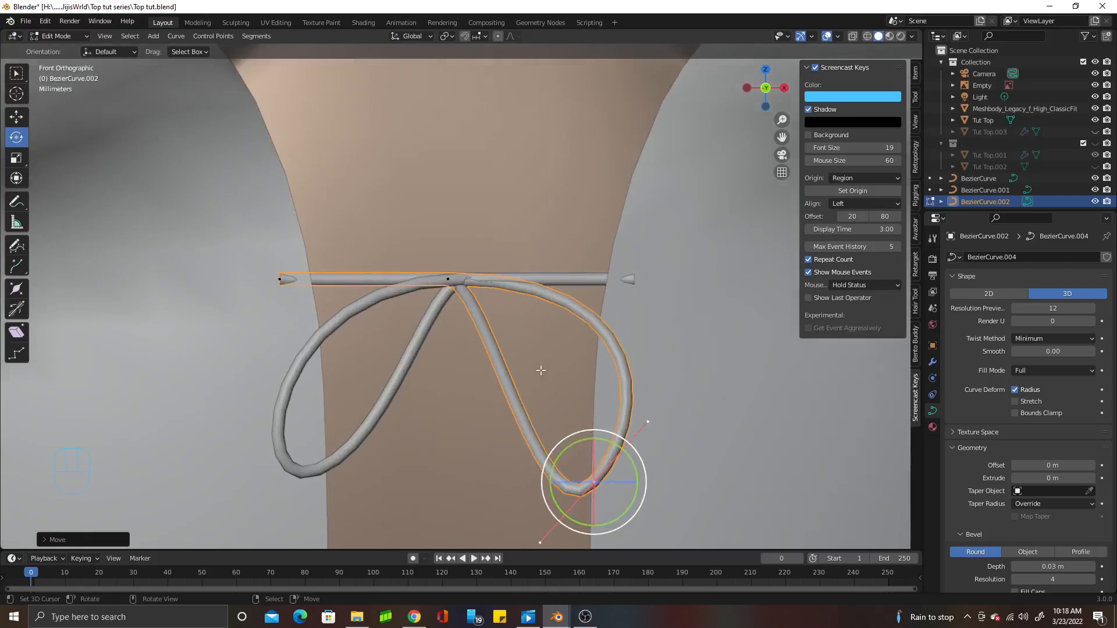
Shift the outer end point of the mirrored loop's straight cord along global Y to tuck it behind the top's edge
middle_click_drag(541, 369, 558, 396)
scroll(547, 386, "up", 2)
scroll(438, 332, "down", 3)
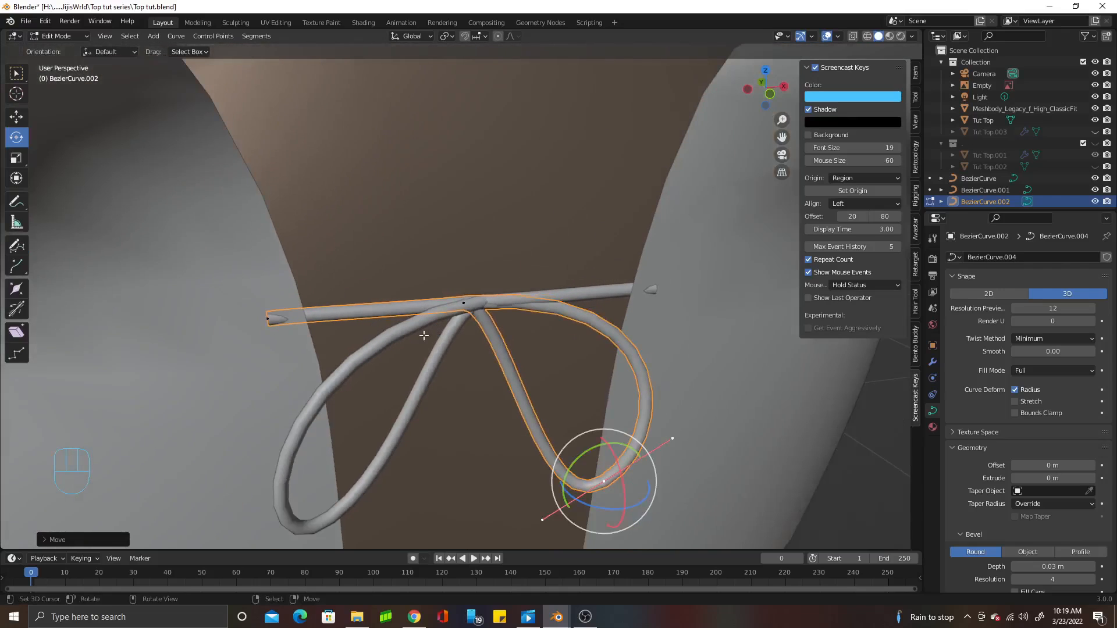
middle_click_drag(346, 329, 410, 320)
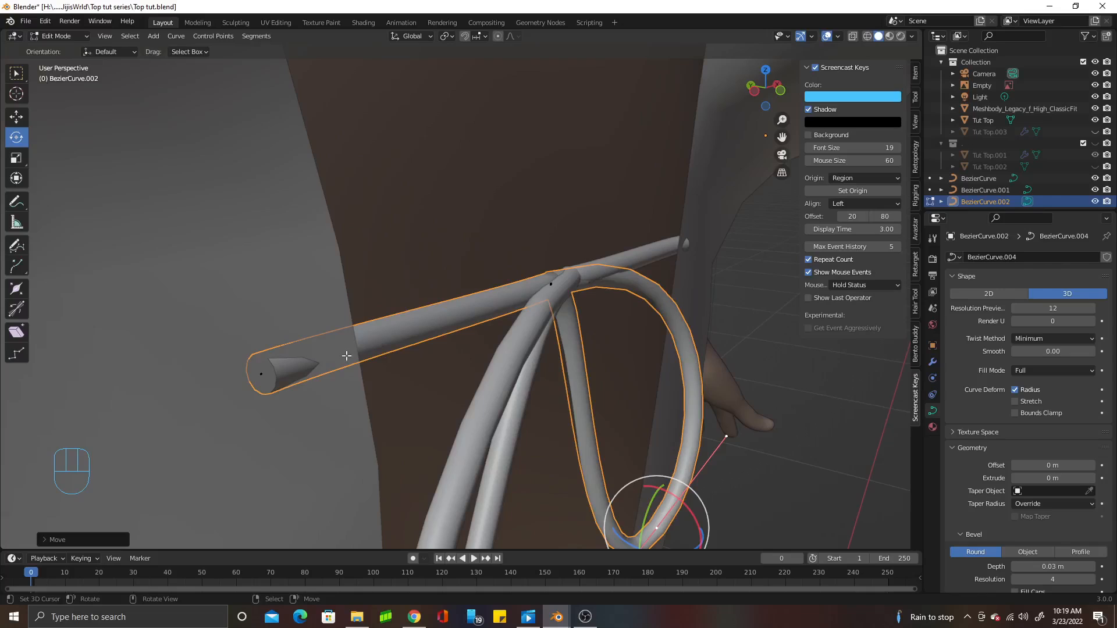
key("Tab")
key("Tab")
left_click(262, 373)
middle_click_drag(261, 374, 352, 391)
key("g")
key("y")
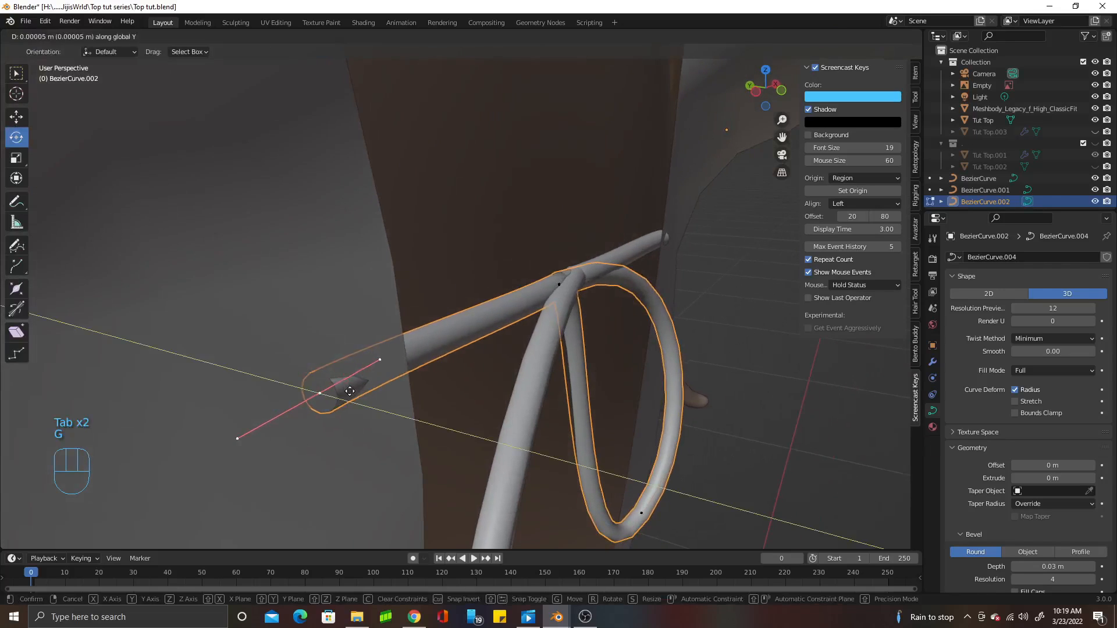
left_click(341, 391)
Move the outer end point of the original loop's straight cord about 0.0003 m back along global Y into the top
middle_click_drag(342, 391, 607, 386)
key("Tab")
left_click(572, 373)
key("Tab")
key("g")
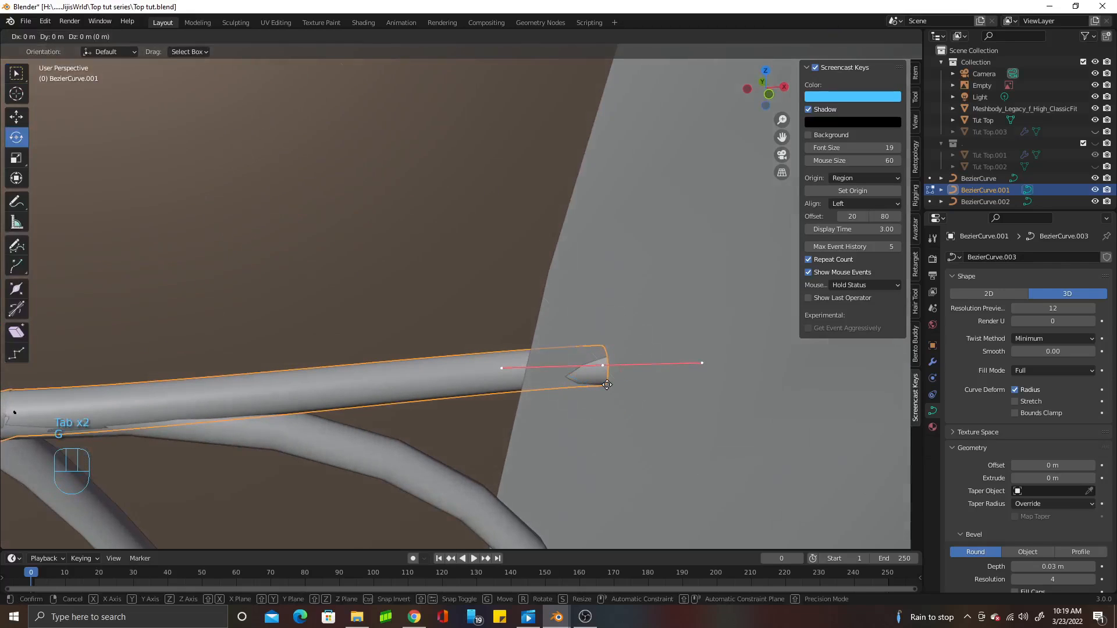
key("y")
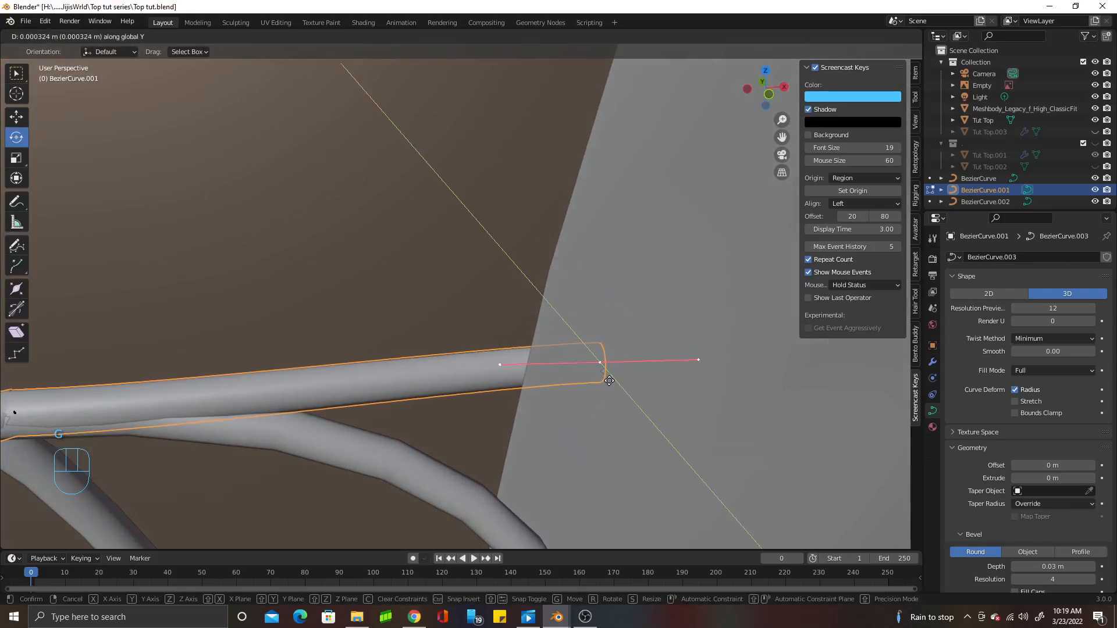
left_click(605, 377)
middle_click_drag(605, 377, 519, 395)
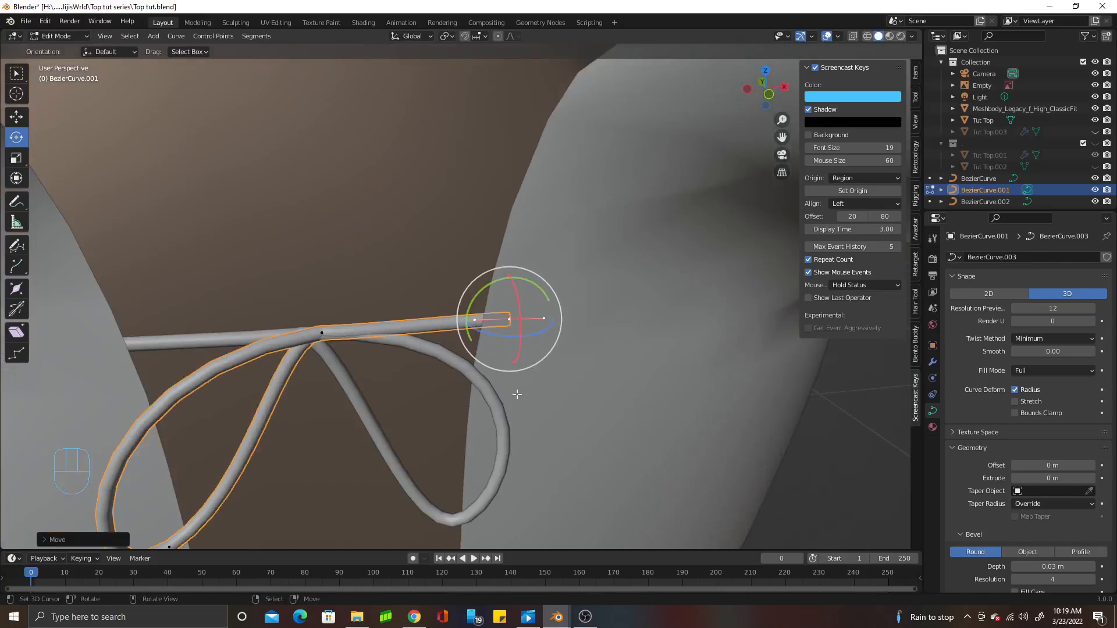
Examine the fitted bow from the front and compare it with the ties in the reference photo
key("KP_1")
scroll(474, 370, "down", 2)
scroll(471, 373, "down", 3)
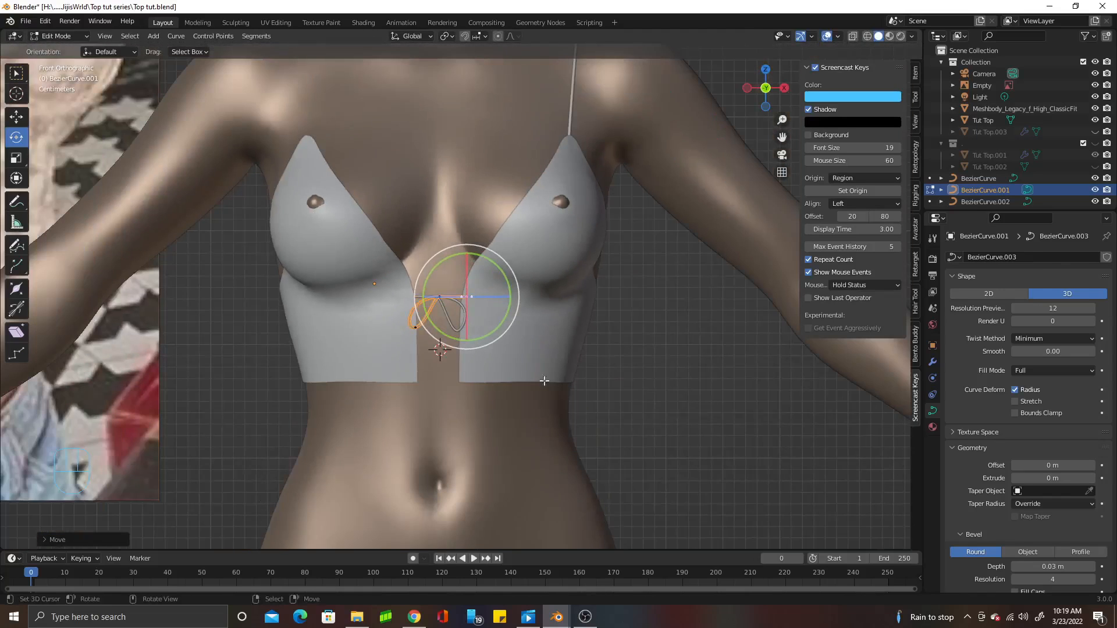
key("Tab")
left_click(621, 381)
scroll(465, 320, "up", 5)
scroll(465, 320, "up", 2)
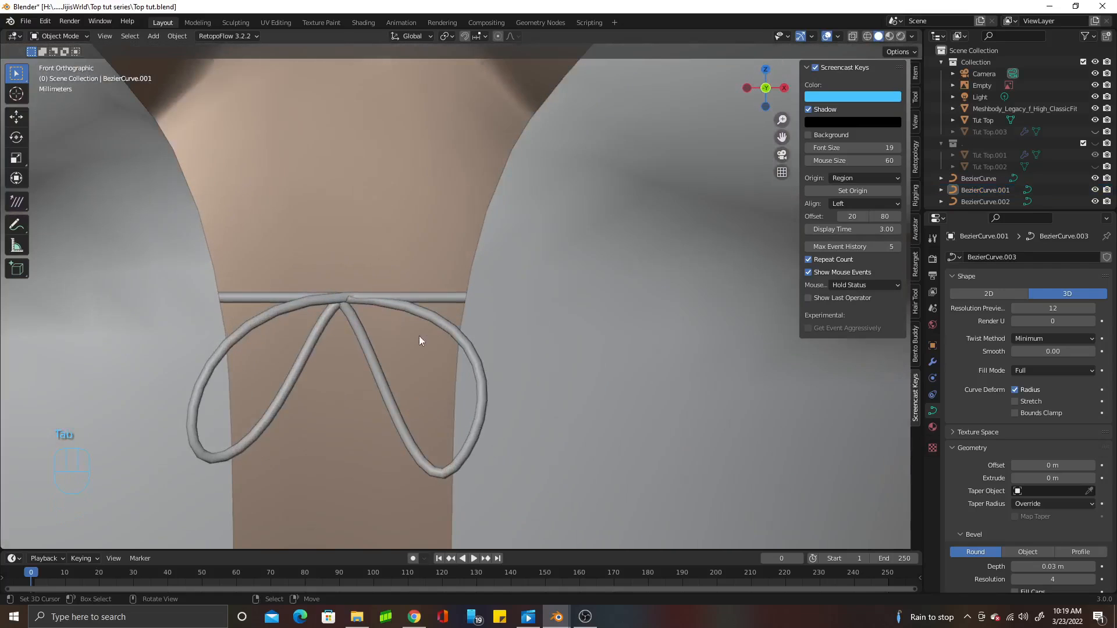
middle_click_drag(424, 337, 569, 319, "shift")
scroll(569, 319, "up", 4)
key("Tab")
key("Tab")
scroll(476, 290, "down", 6)
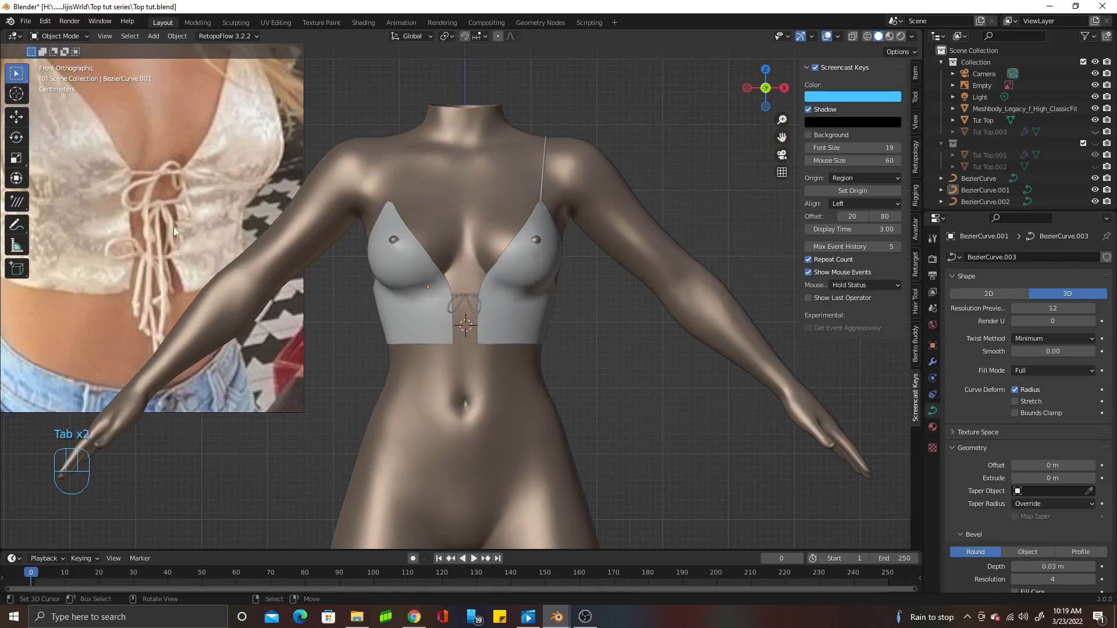
Extrude the original loop's end point at the knot about 0.04 m downward to start a hanging cord tail
scroll(388, 256, "up", 8)
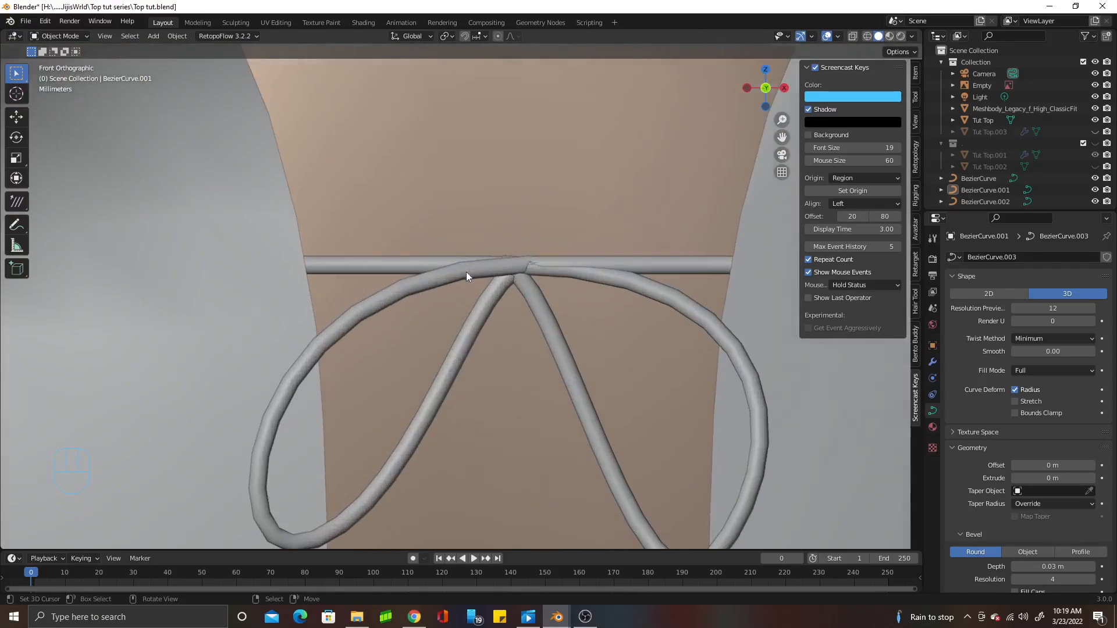
left_click(567, 276)
key("Tab")
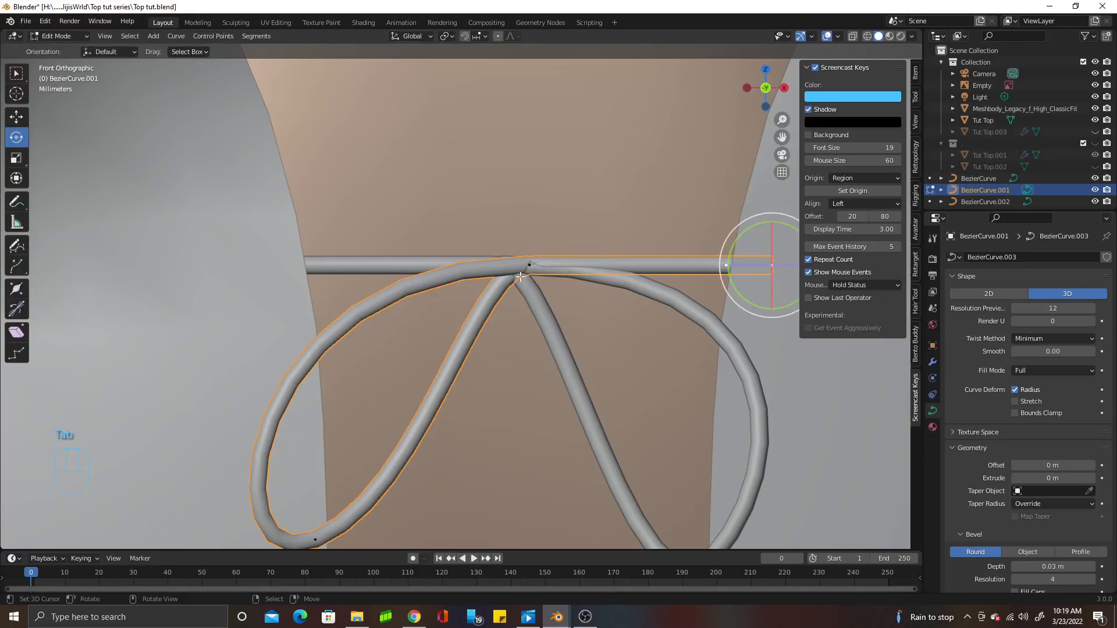
scroll(561, 249, "up", 5)
left_click(431, 313)
scroll(451, 314, "down", 5)
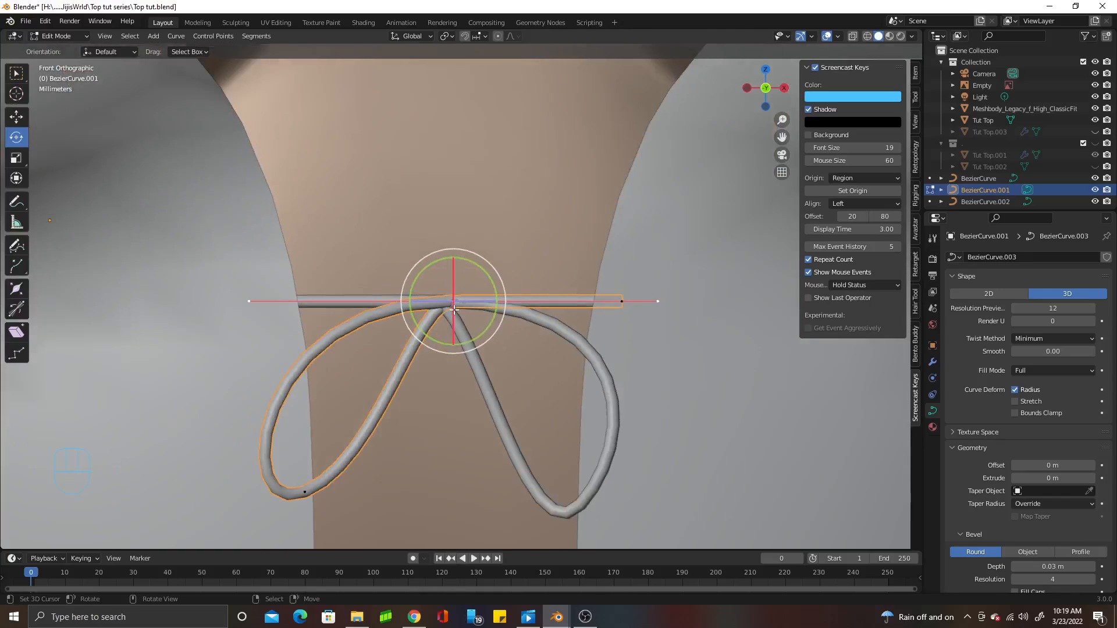
left_click(458, 295)
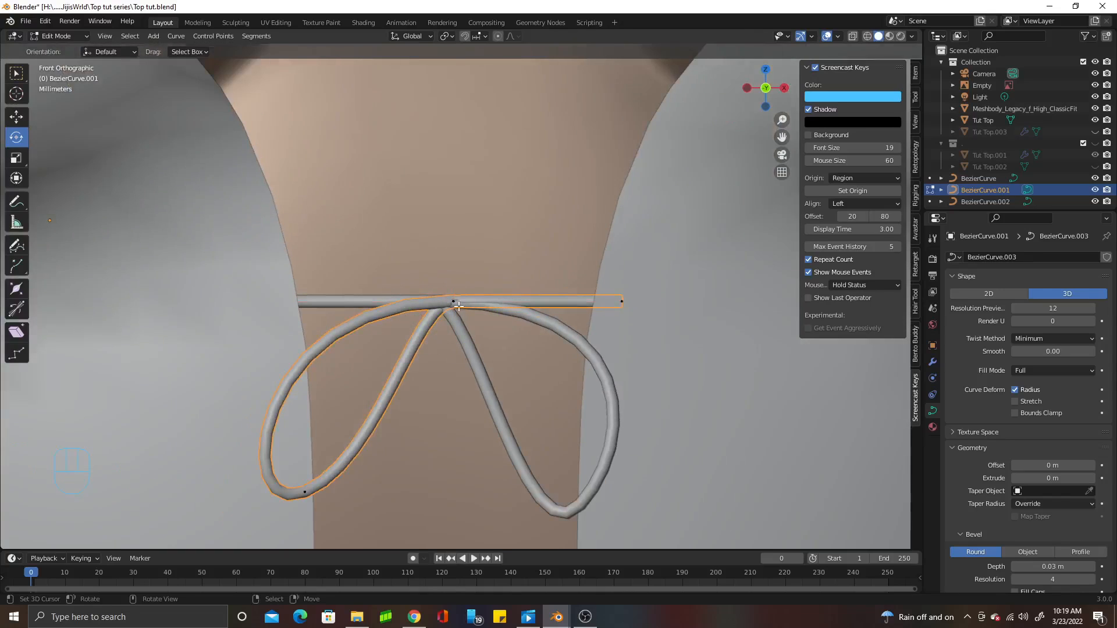
scroll(466, 317, "up", 4)
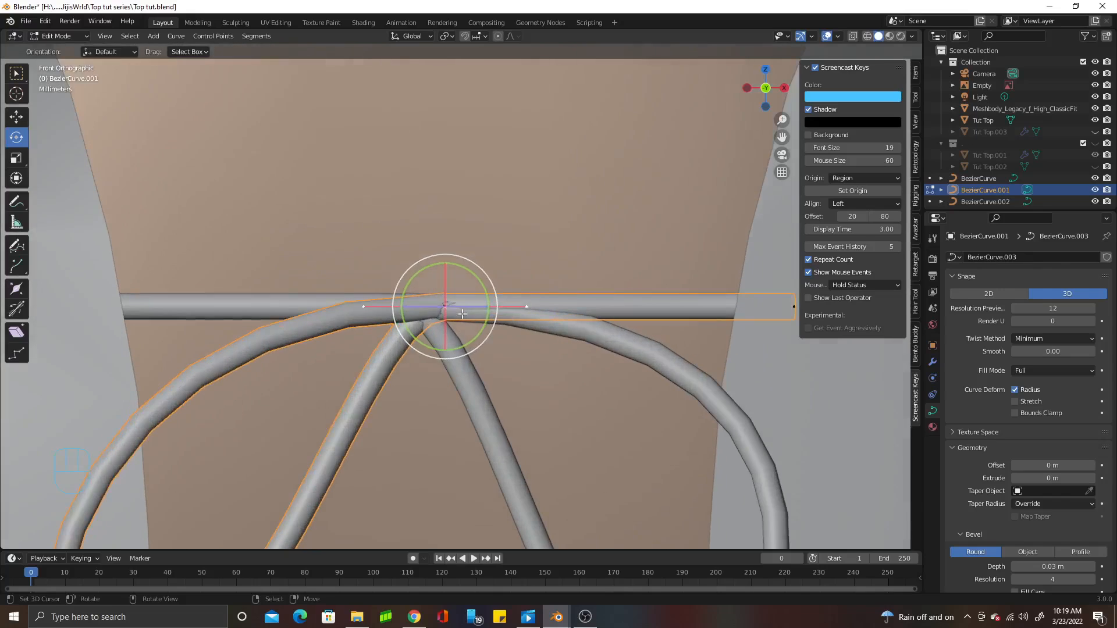
left_click_drag(446, 307, 465, 332)
key("ctrl+z")
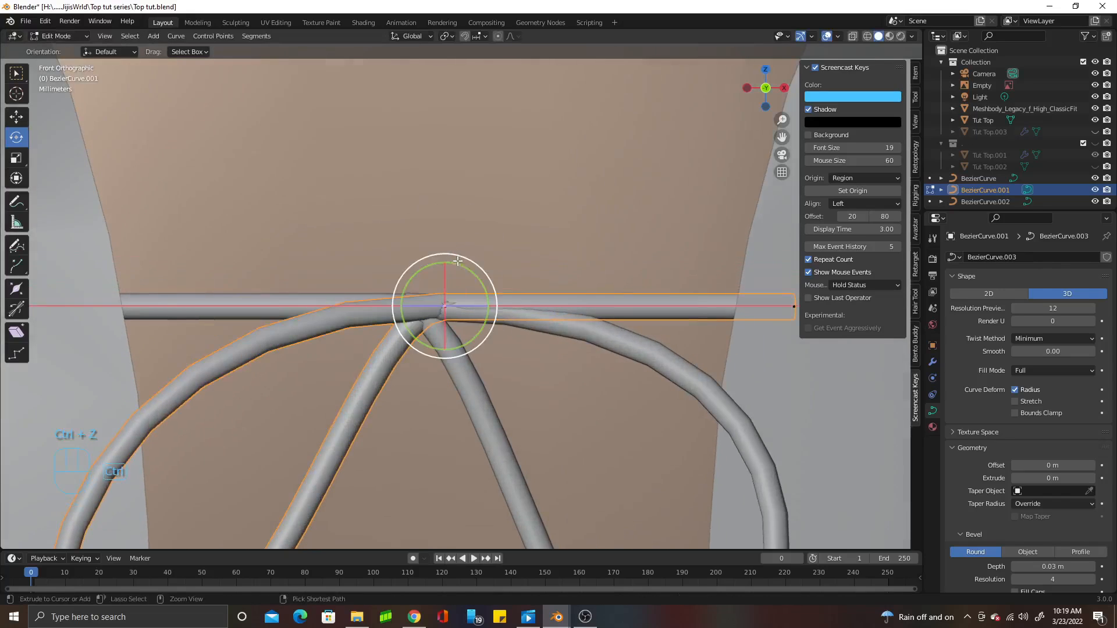
scroll(467, 334, "down", 4)
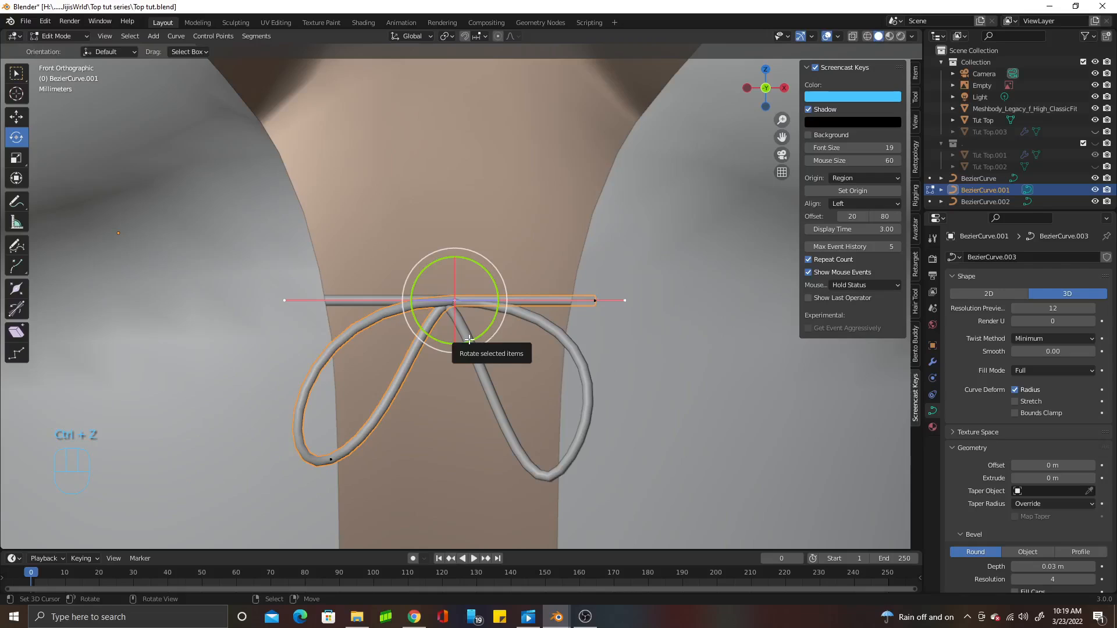
key("e")
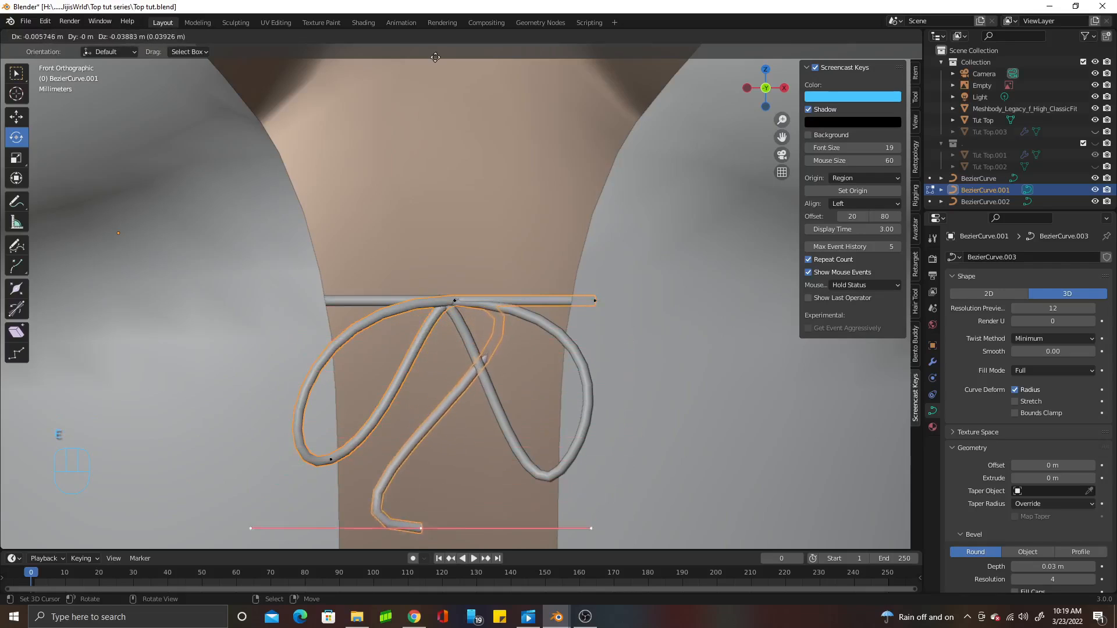
left_click(479, 70)
scroll(550, 164, "down", 4)
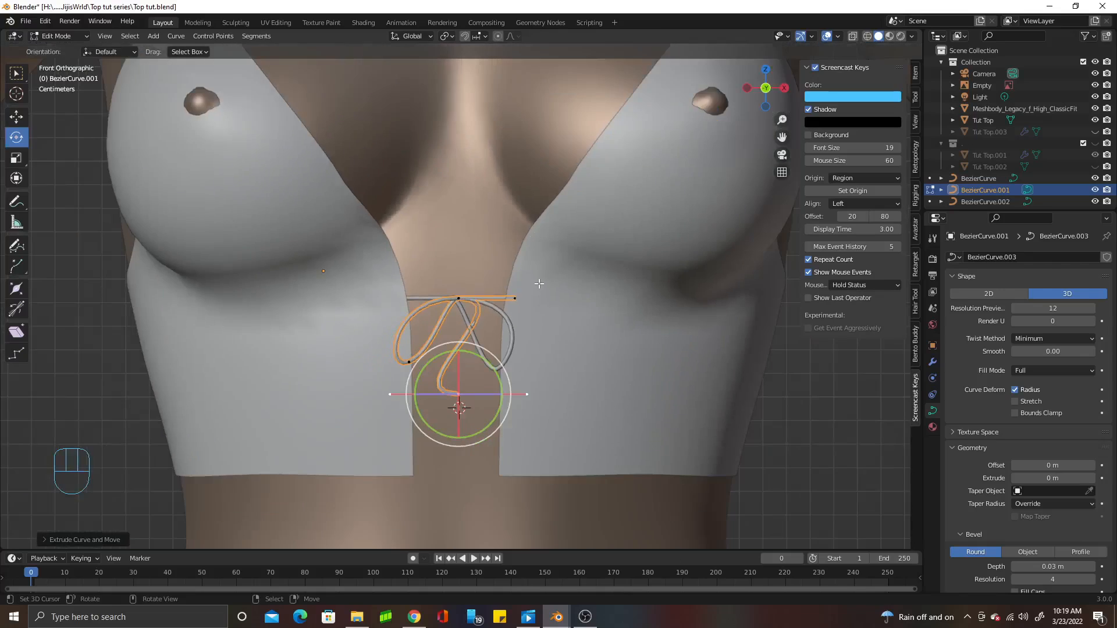
Shorten and rotate the handles of the tail's end point to straighten the tail, and move the point farther down the opening
scroll(551, 164, "up", 3)
key("s")
left_click(551, 241)
key("r")
left_click(480, 370)
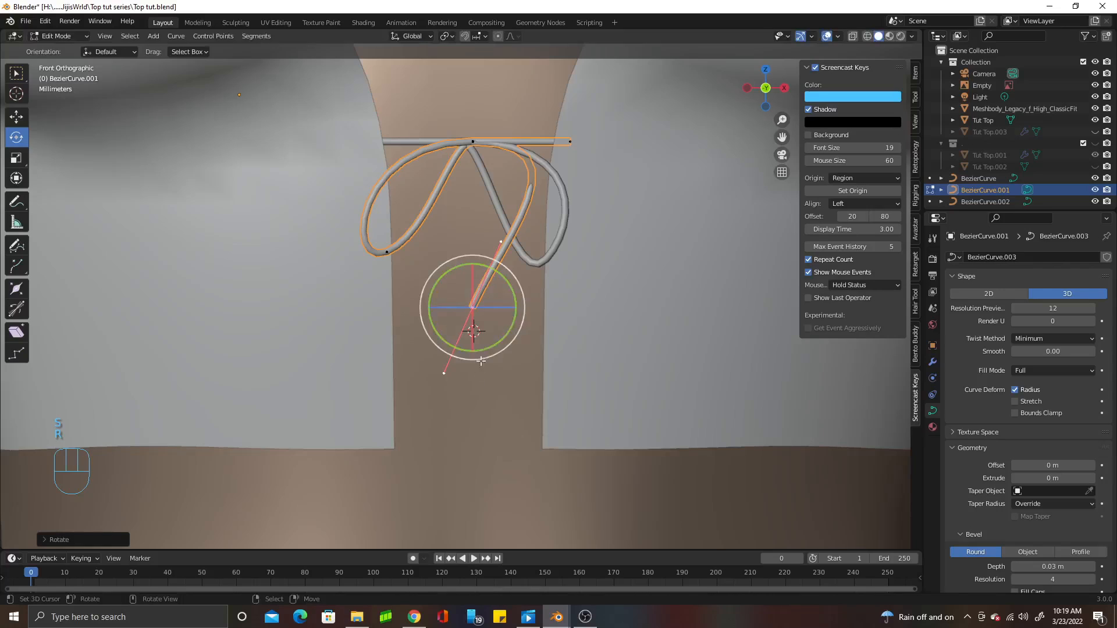
key("g")
left_click(472, 321)
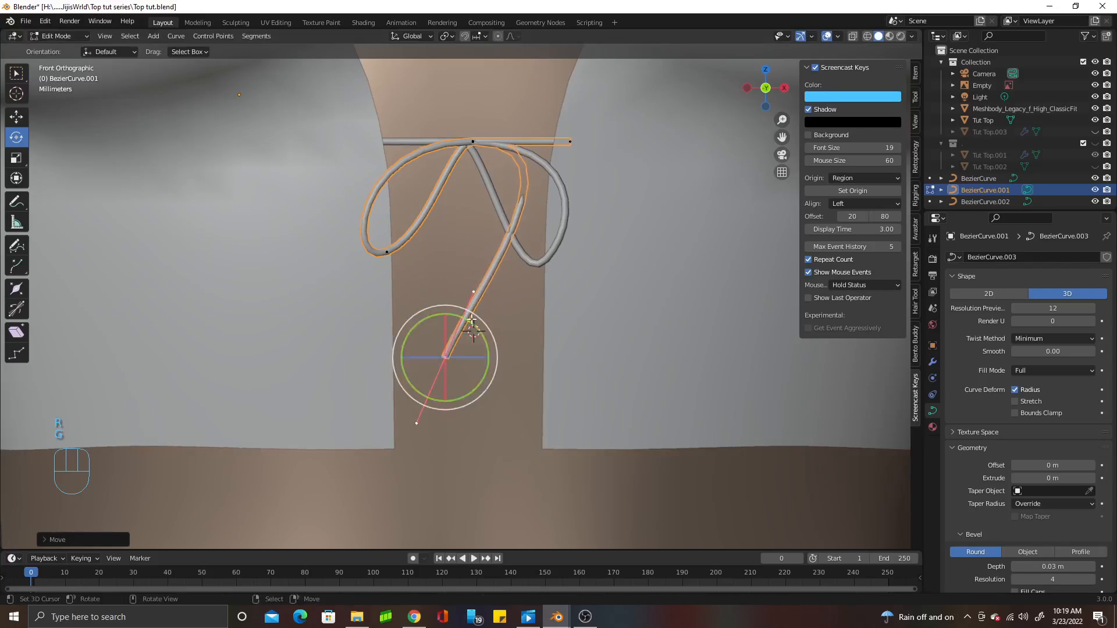
left_click(474, 142)
key("r")
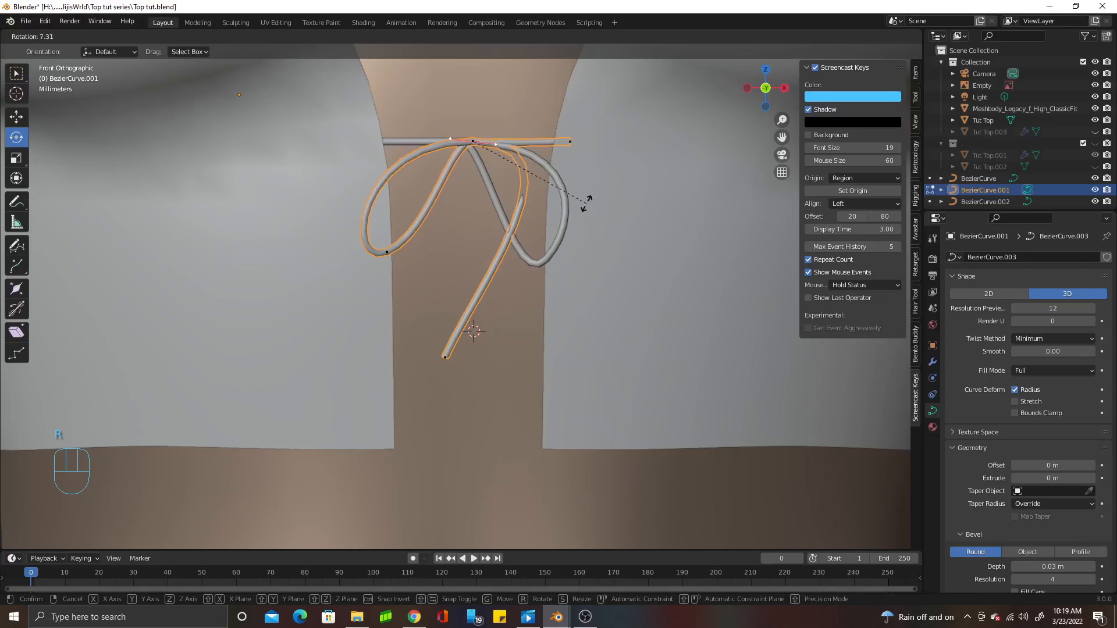
left_click(569, 215)
Tilt the handles of the original tail's start point at the knot down toward the tail's bend and shorten them slightly
scroll(502, 149, "up", 6)
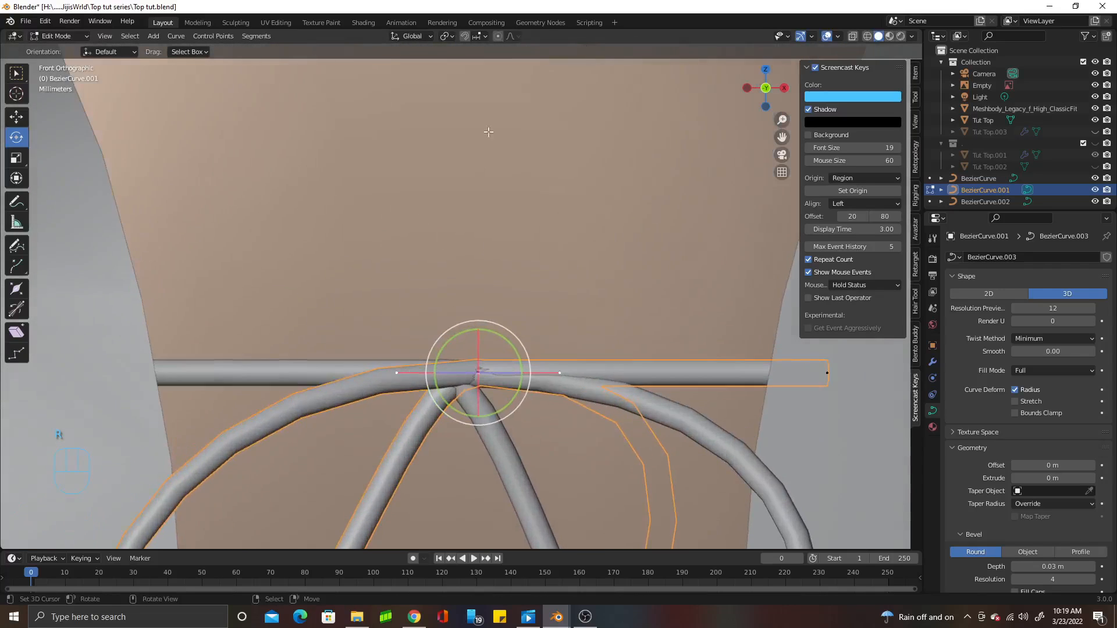
scroll(504, 303, "up", 4)
right_click(490, 338)
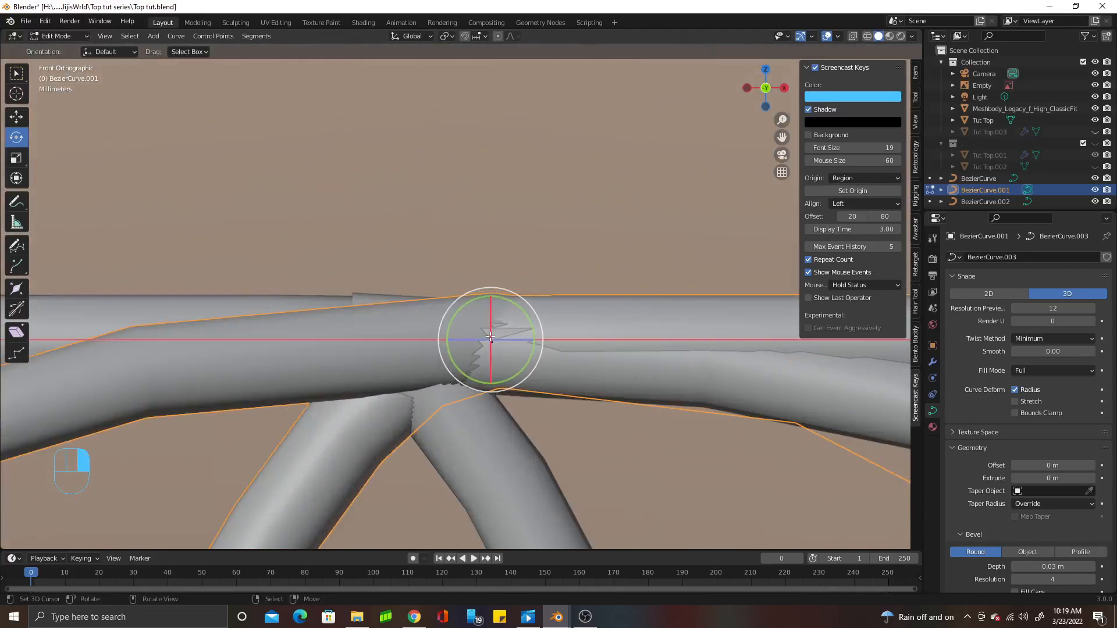
scroll(499, 346, "down", 8)
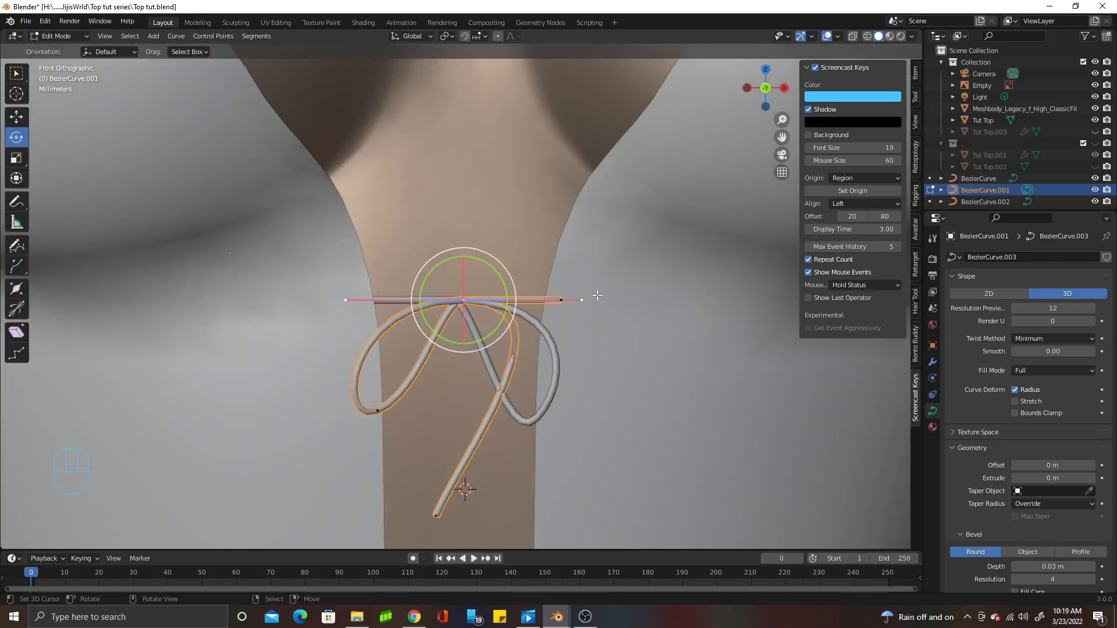
key("r")
left_click(585, 332)
key("s")
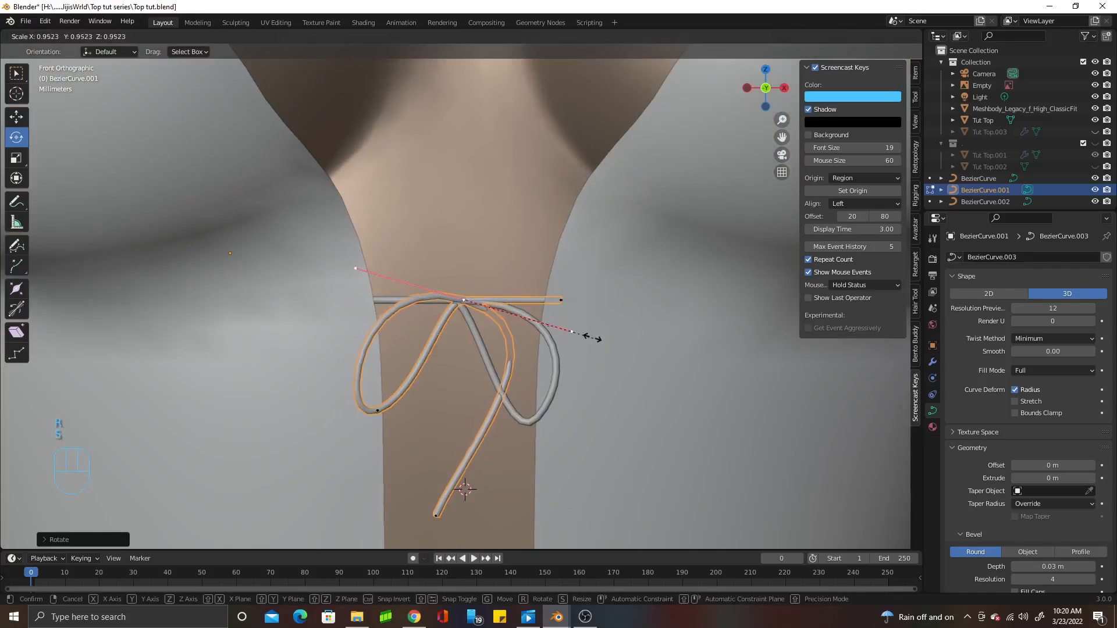
left_click(581, 327)
Turn the handles of the tail's start point slightly around global Z and check the bow's shape from the front
middle_click_drag(580, 327, 449, 373)
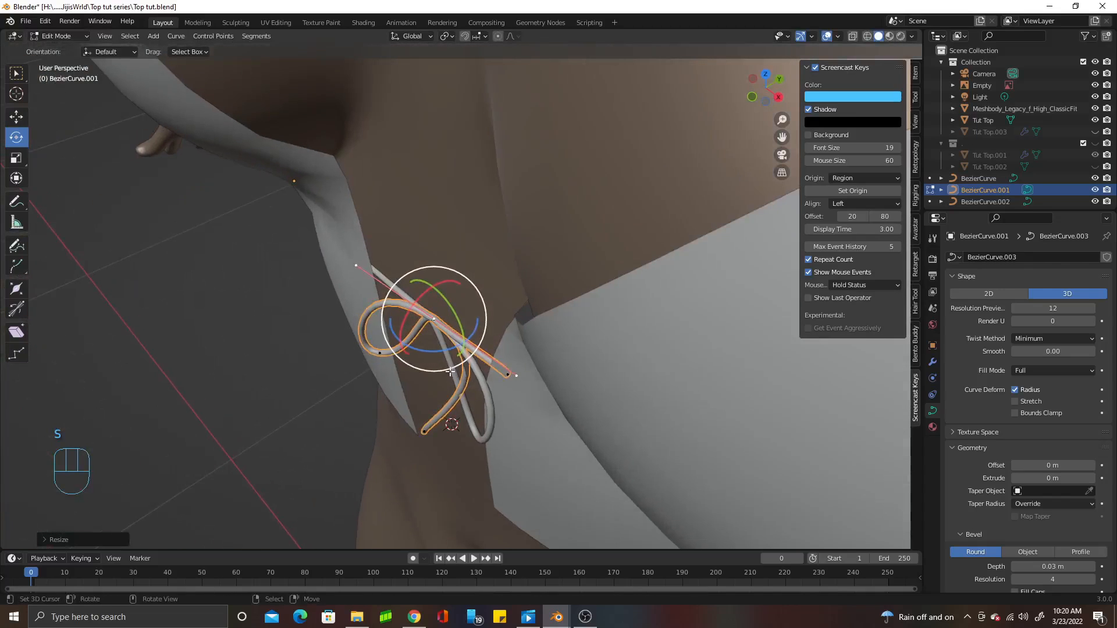
left_click_drag(449, 349, 440, 352)
middle_click_drag(439, 351, 499, 304)
scroll(499, 304, "down", 8)
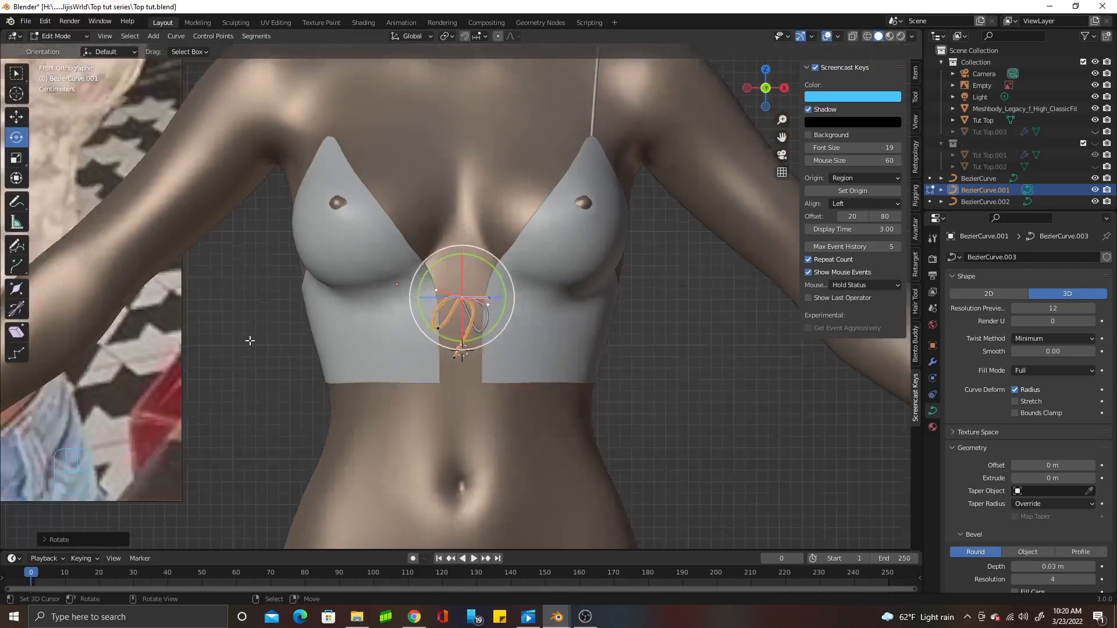
scroll(552, 386, "up", 10)
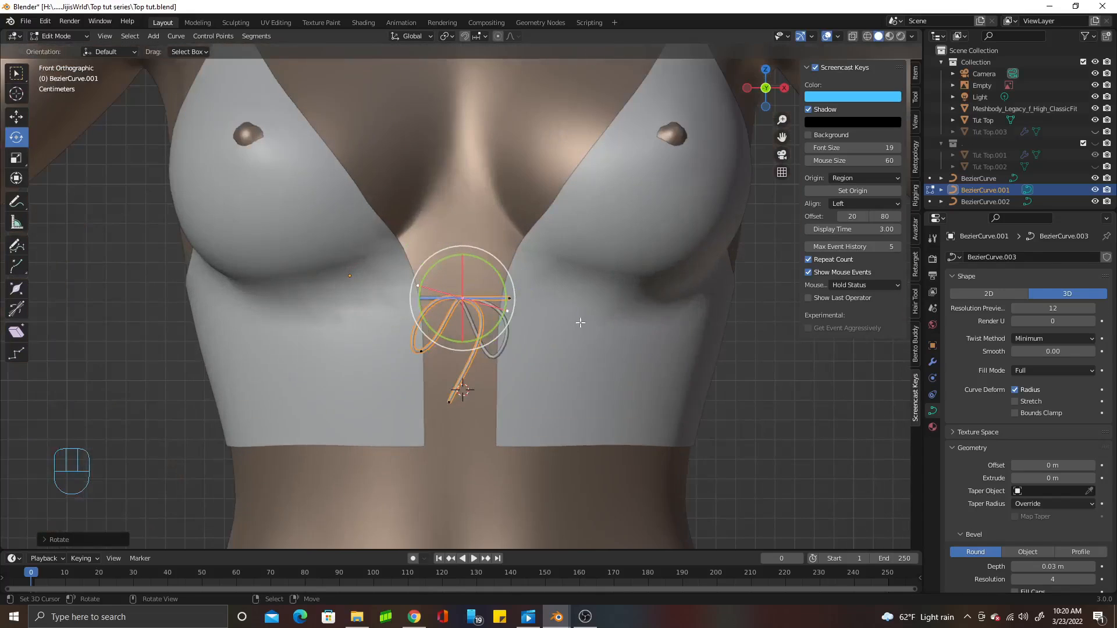
middle_click_drag(550, 384, 585, 230, "shift")
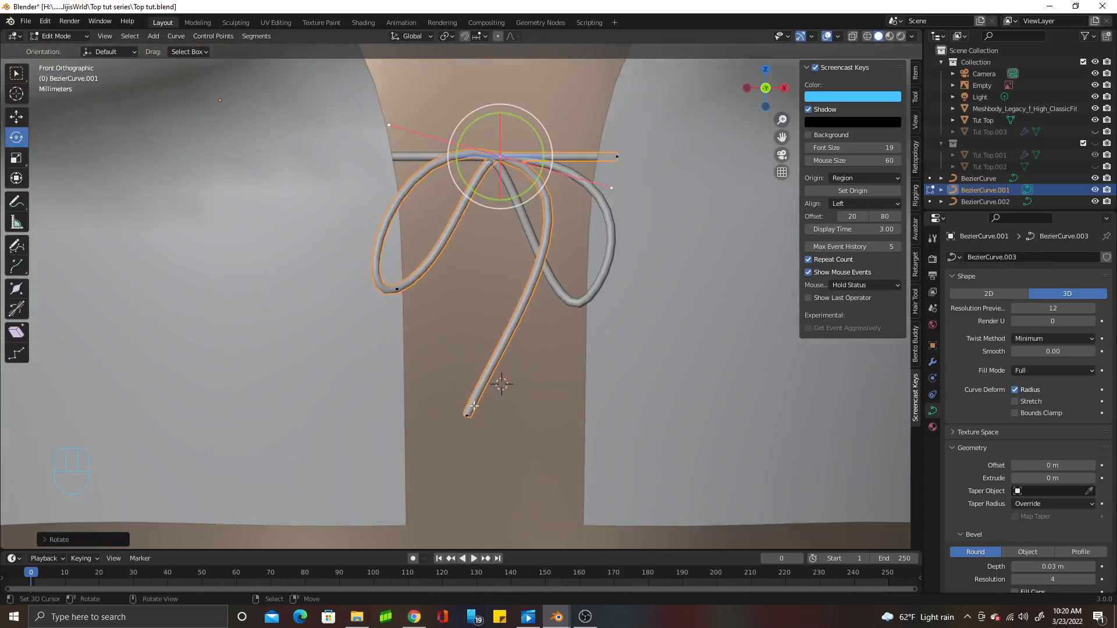
Rotate the handles of the original tail's end point so the tip curls toward the opening's center
left_click(468, 411)
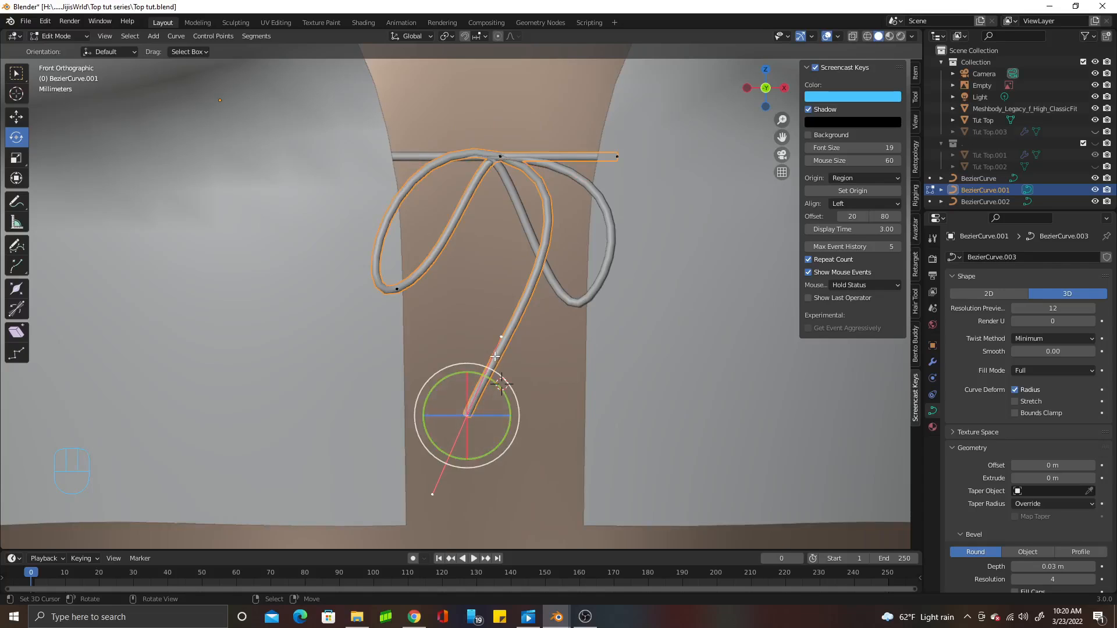
key("r")
left_click(429, 330)
middle_click_drag(428, 330, 537, 208)
scroll(535, 298, "down", 2)
scroll(520, 305, "up", 4)
scroll(522, 213, "down", 3)
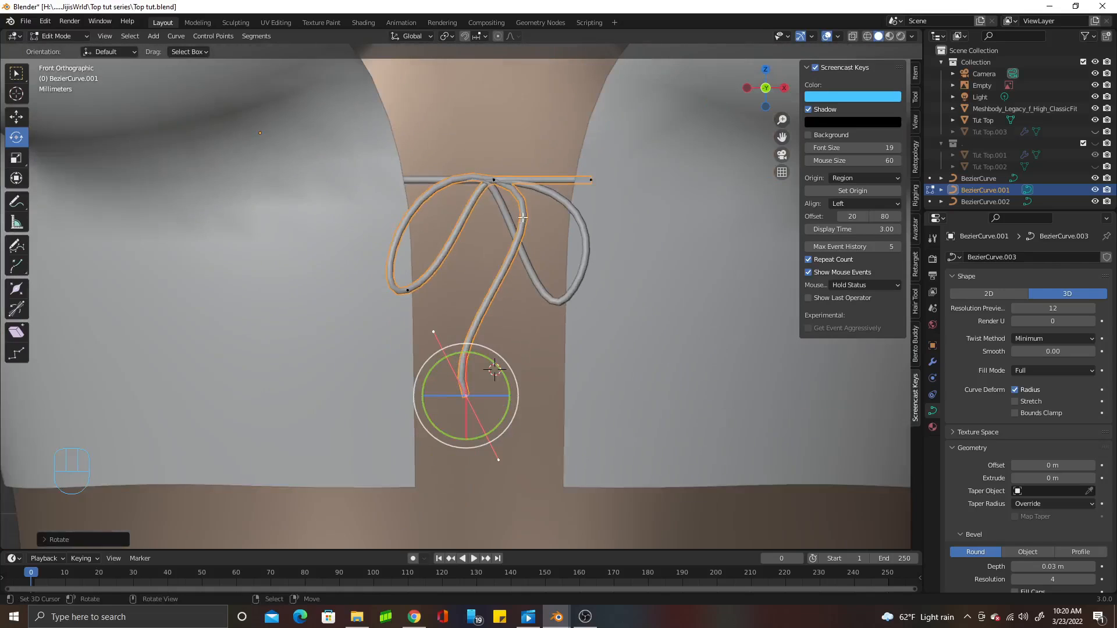
Shorten the handles of the original tail's end point and move the point about 0.01 m up
key("s")
left_click(547, 452)
key("g")
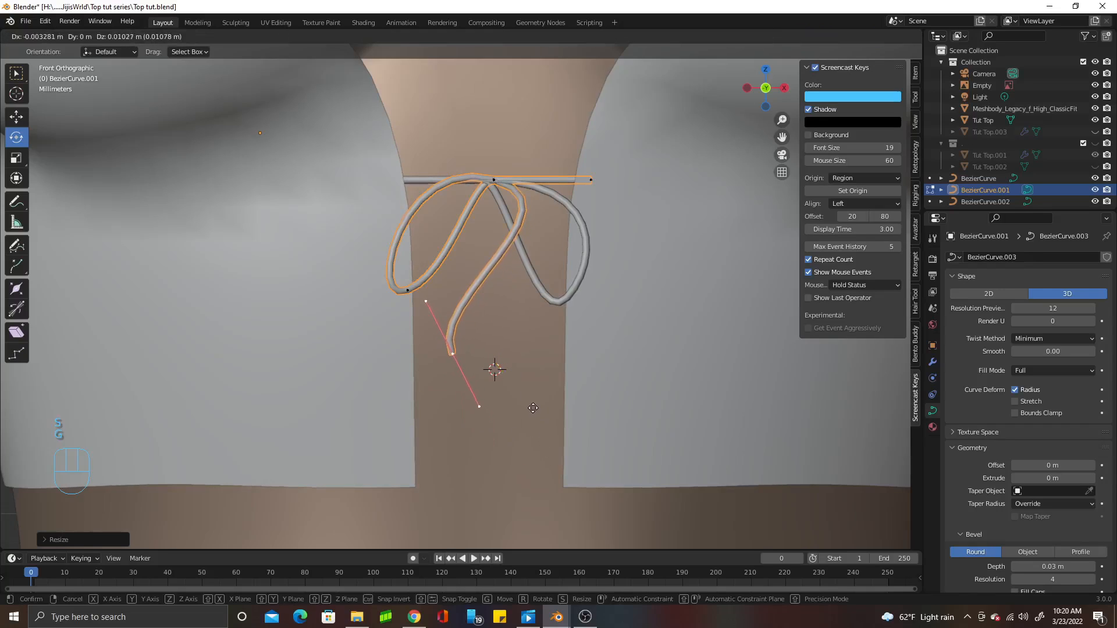
left_click(529, 405)
scroll(503, 192, "up", 2)
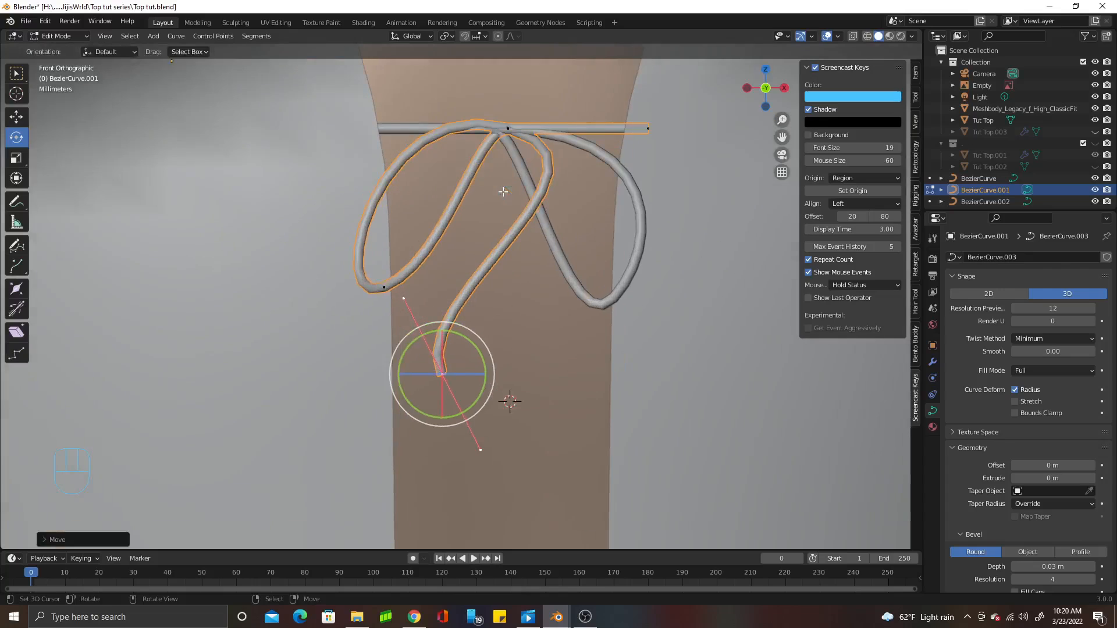
Extrude the mirrored loop's end point at the knot about 0.04 m downward to start the second hanging tail
key("Tab")
left_click(547, 208)
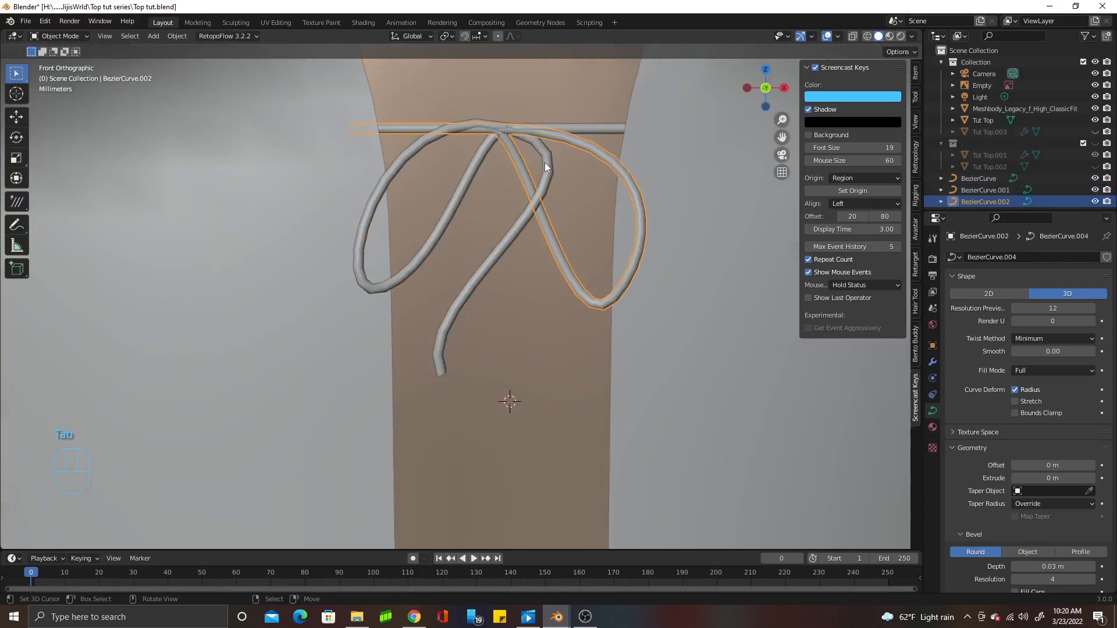
key("Tab")
middle_click_drag(519, 159, 605, 285)
scroll(599, 207, "up", 3)
left_click(584, 198)
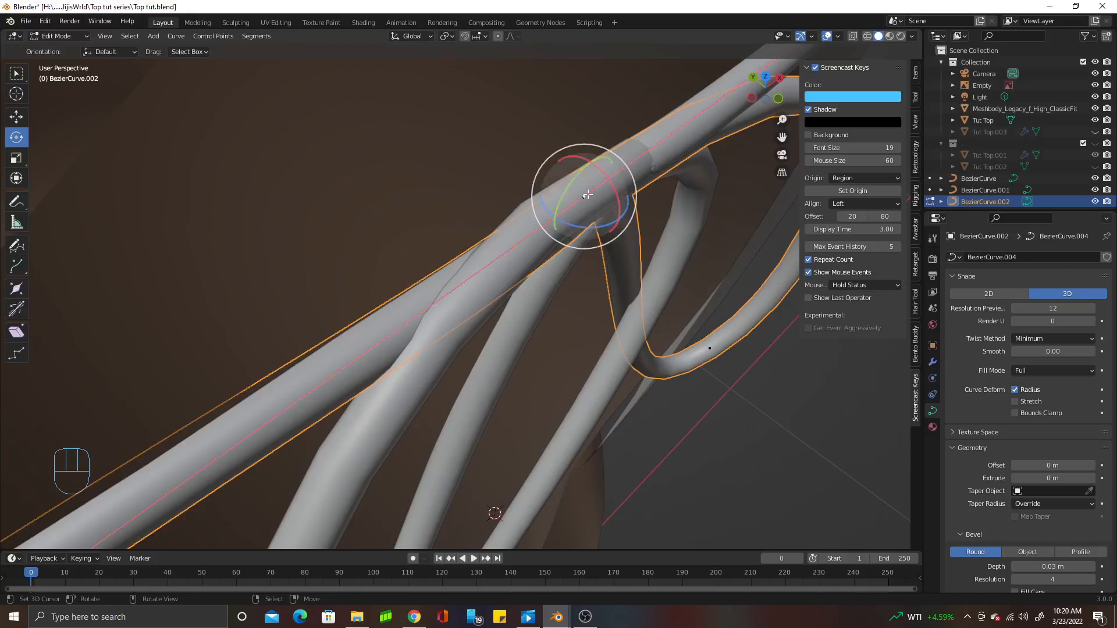
scroll(605, 199, "down", 4)
middle_click_drag(605, 199, 568, 233)
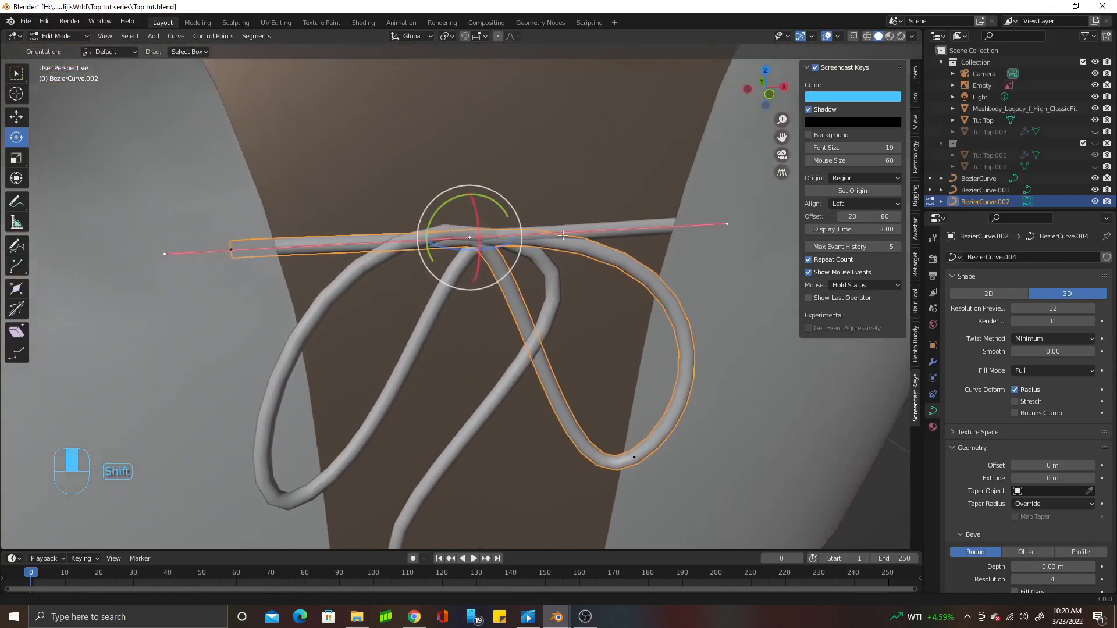
scroll(562, 235, "up", 4)
scroll(562, 234, "down", 3)
key("g")
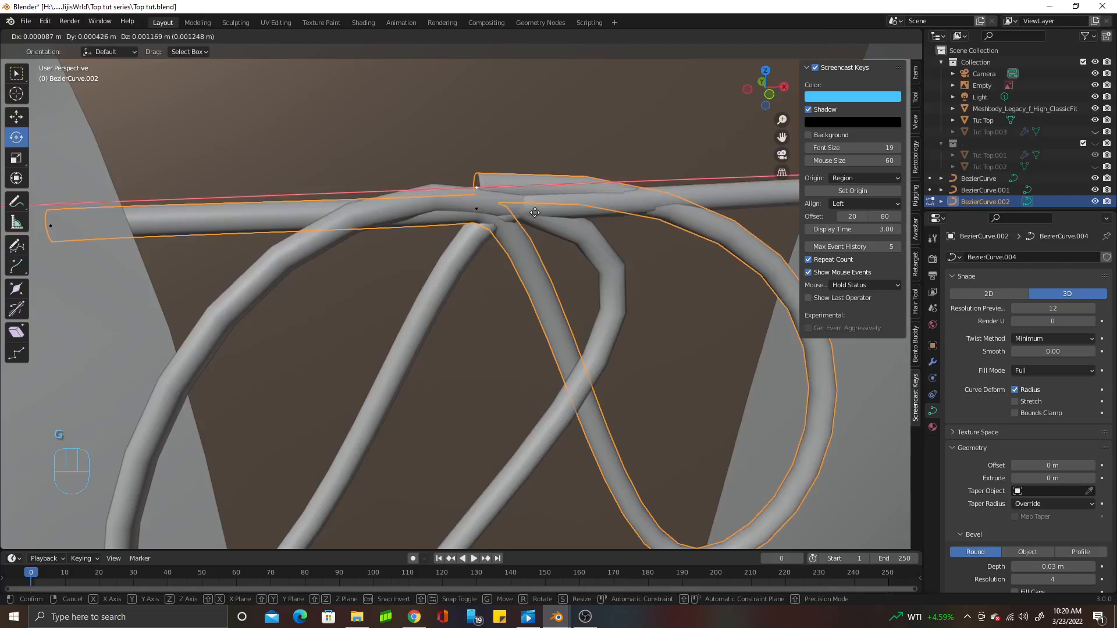
left_click(535, 262)
scroll(535, 262, "down", 3)
key("KP_1")
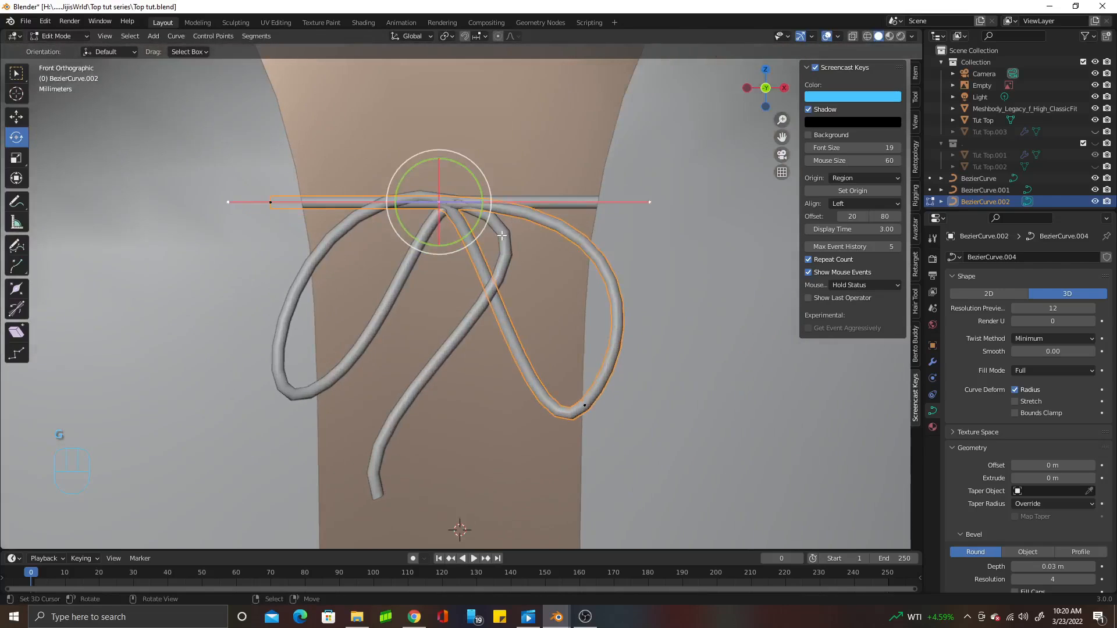
key("e")
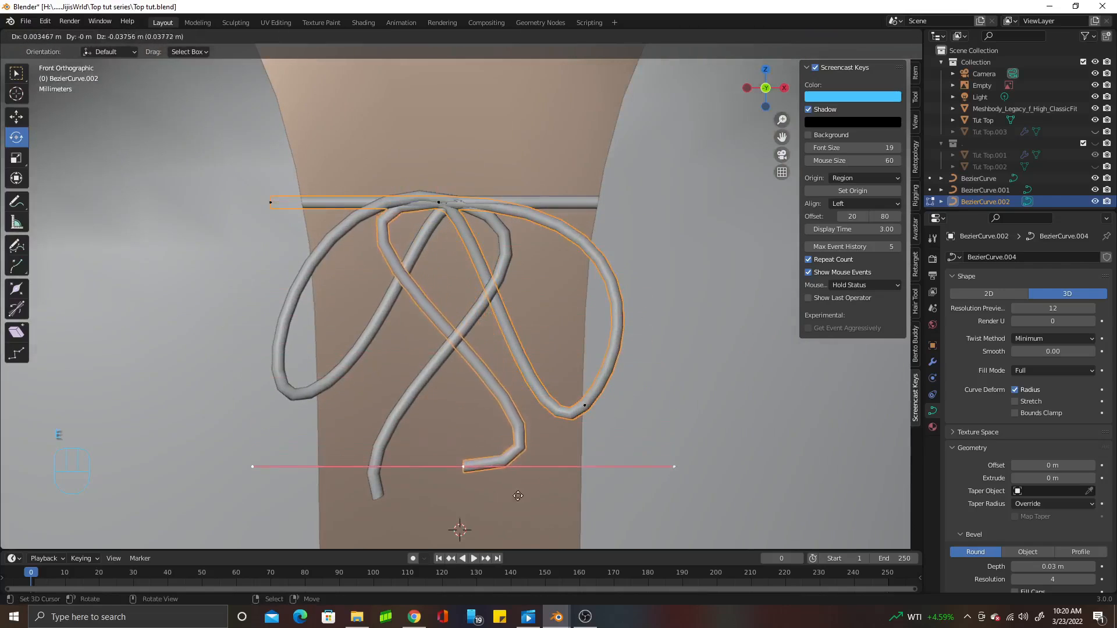
left_click(516, 506)
Rotate the handles of the second tail's end point to vertical and scale them to about 0.36
key("r")
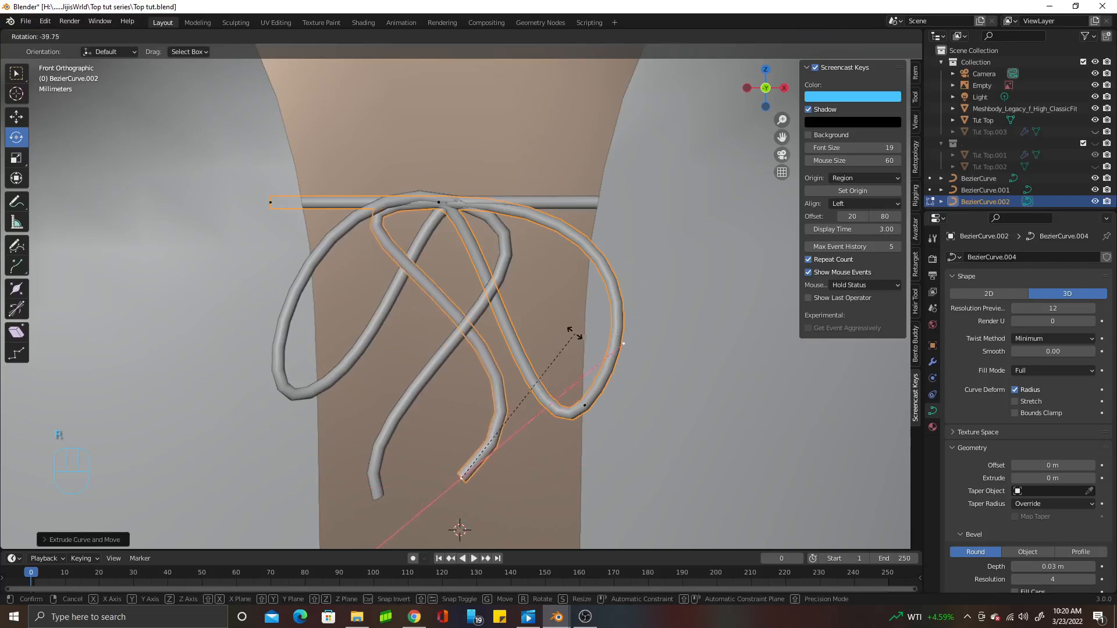
left_click(436, 343)
key("s")
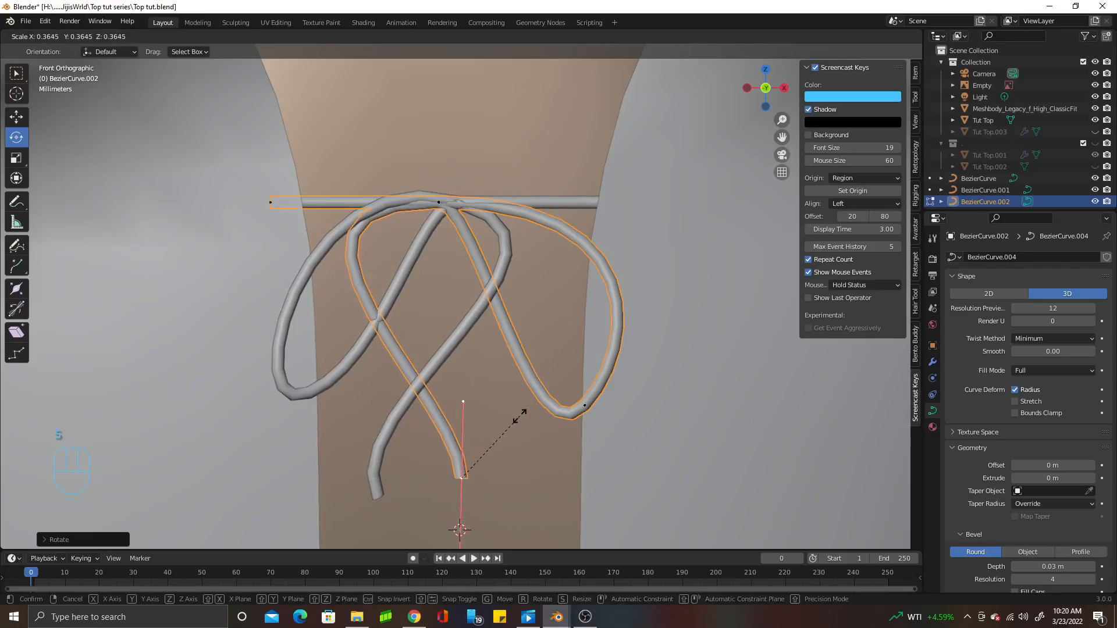
left_click(518, 417)
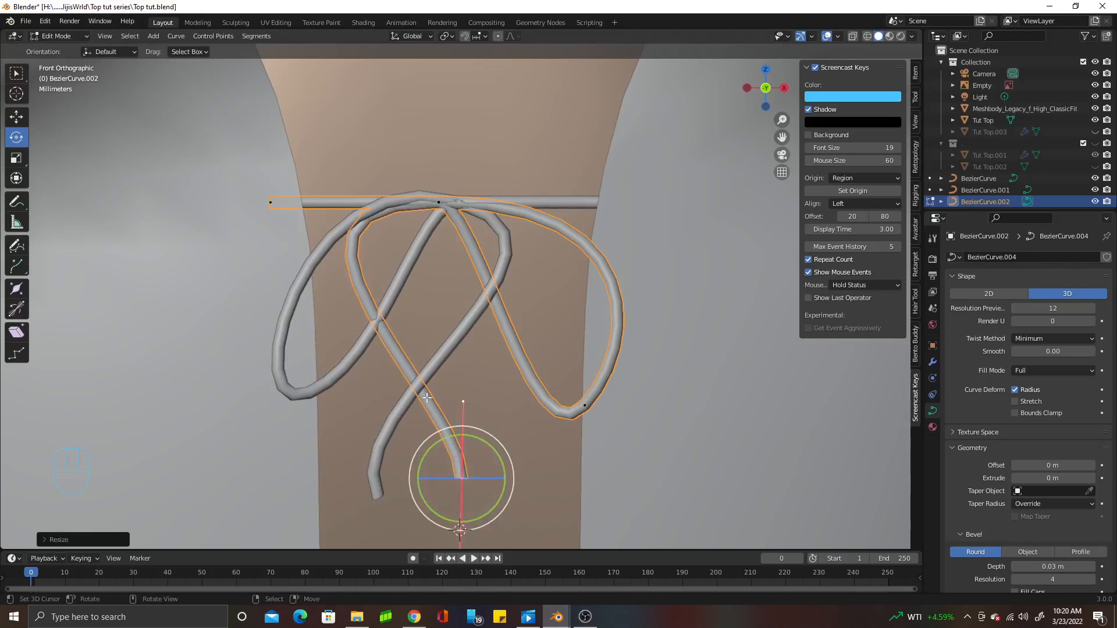
left_click(440, 202)
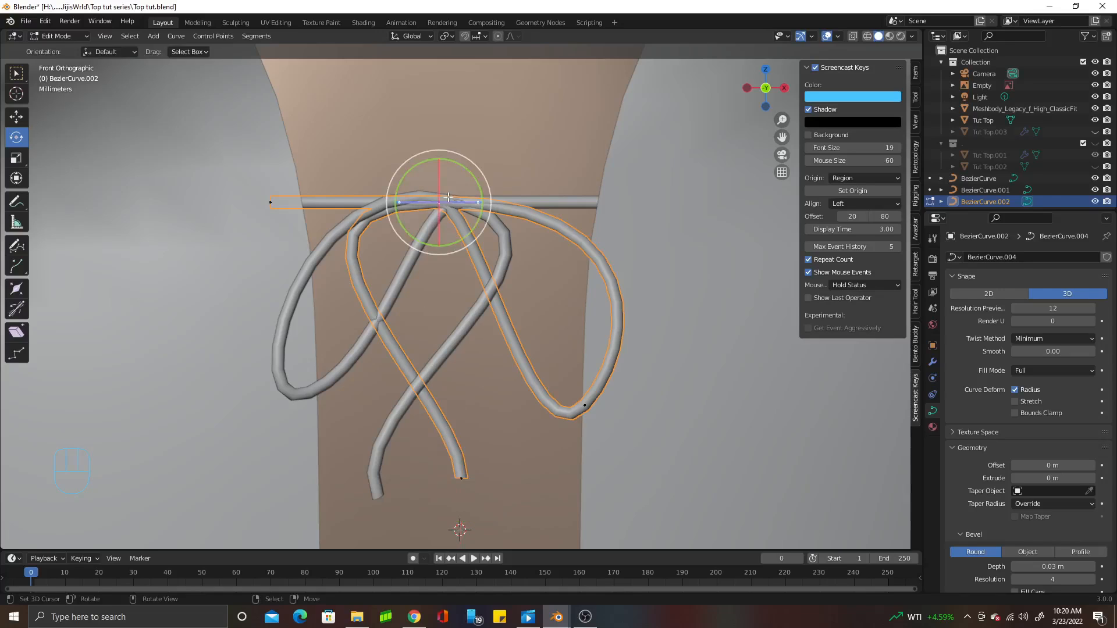
key("r")
right_click(477, 182)
Rotate the handles of the second tail's start point at the knot about 18° counterclockwise and scale them to 0.6
scroll(467, 178, "up", 3)
middle_click_drag(467, 178, 517, 314, "shift")
scroll(518, 313, "up", 5)
right_click(489, 234)
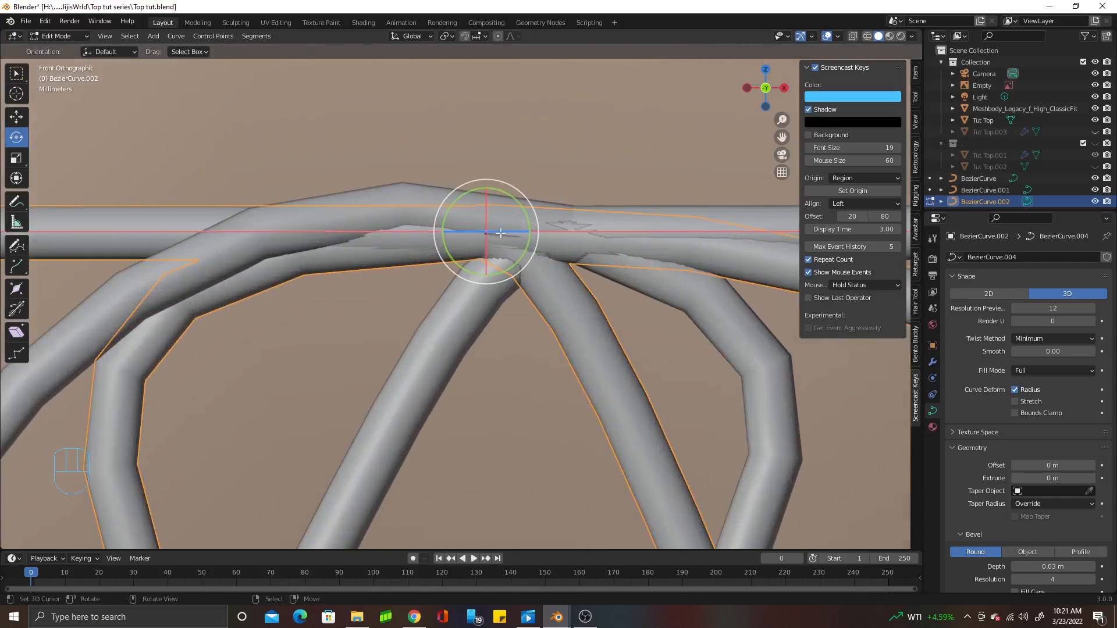
scroll(531, 264, "down", 6)
scroll(531, 265, "down", 4)
scroll(554, 262, "down", 2)
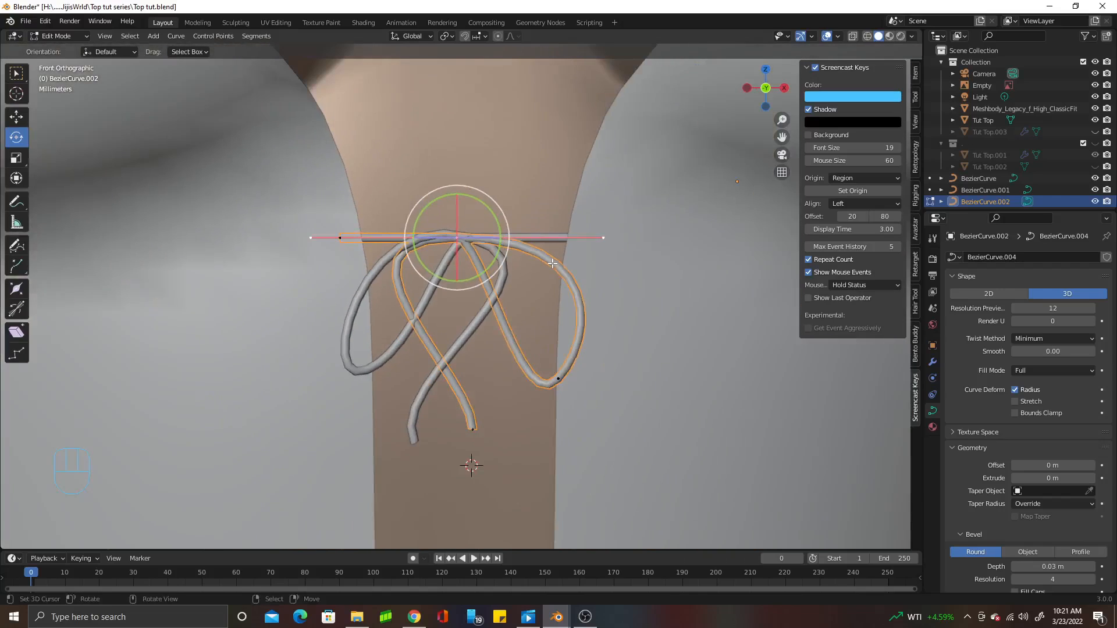
key("r")
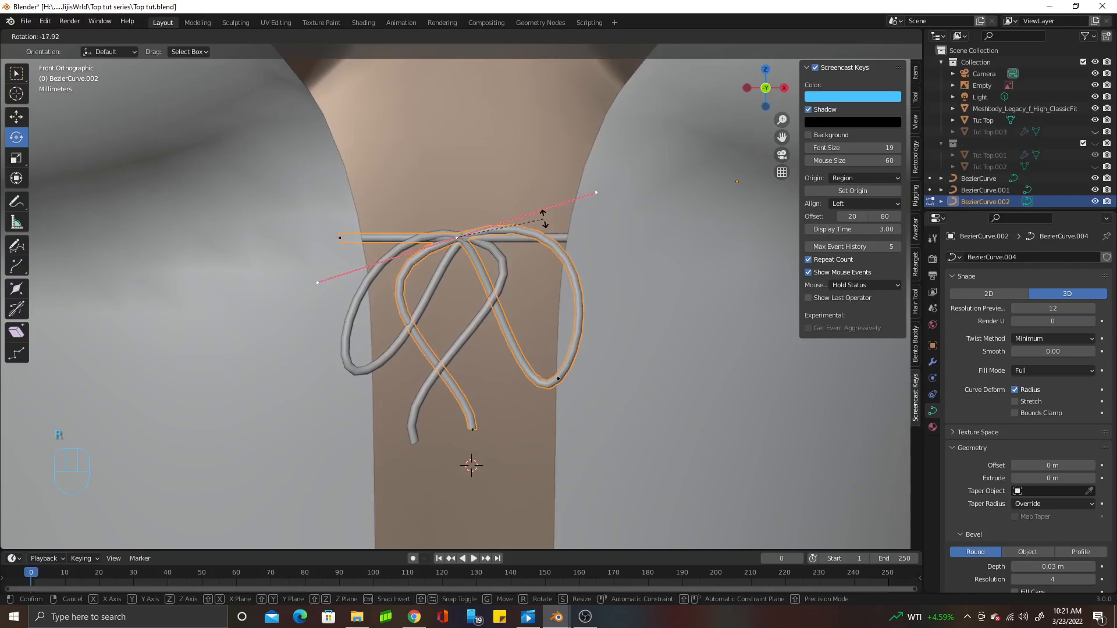
left_click(544, 218)
key("s")
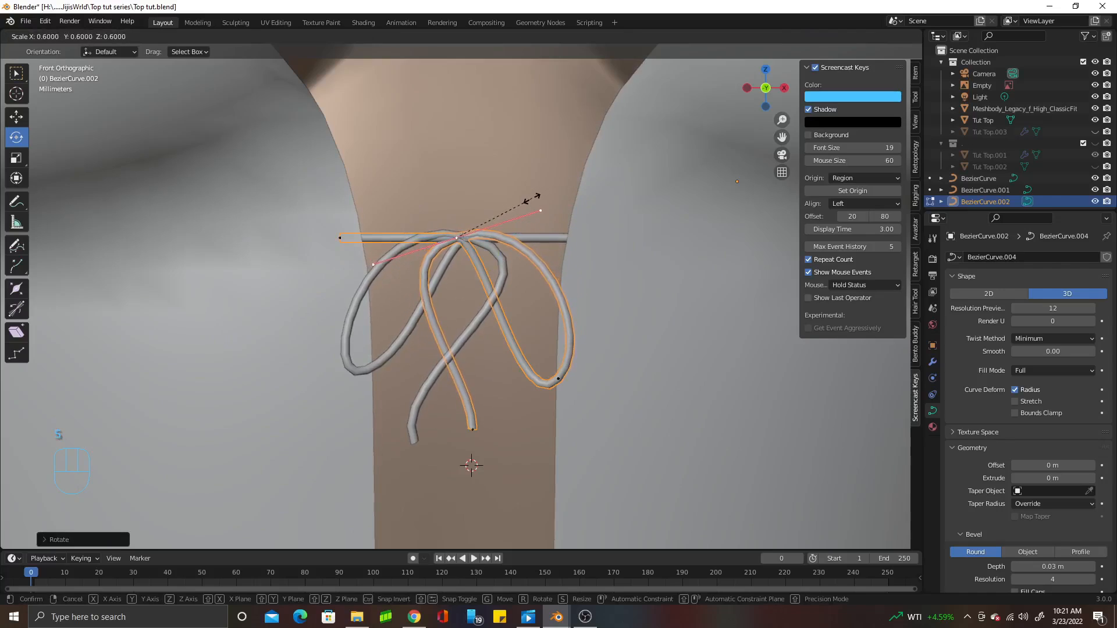
left_click(532, 198)
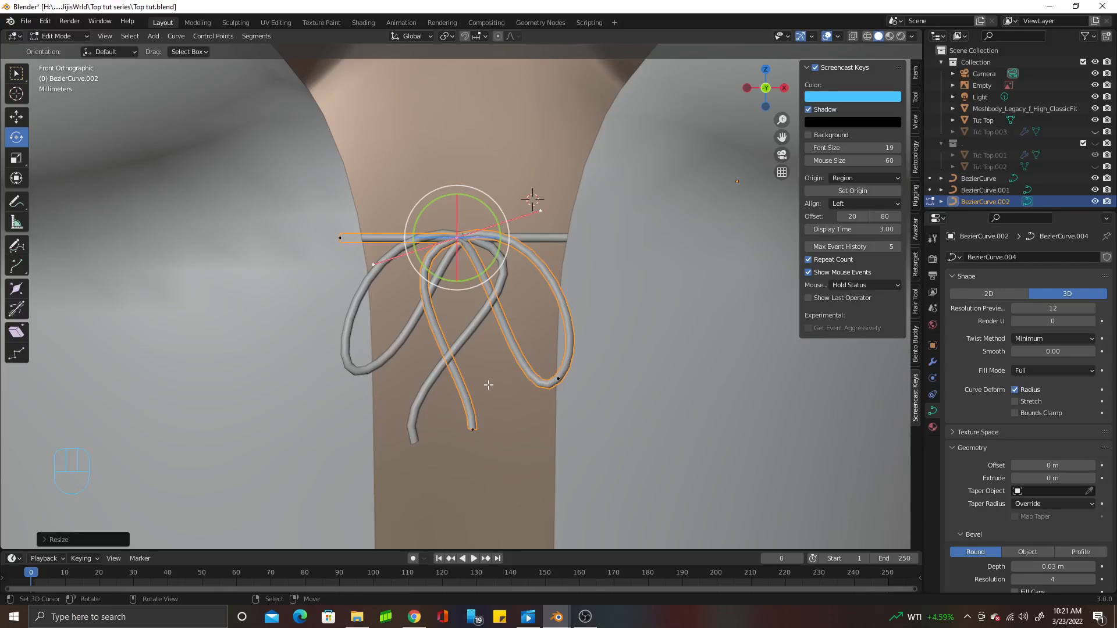
Move the end points of both tails so they hang side by side below the knot without crossing
mouse_move(467, 427)
left_mouse_down()
mouse_move(448, 444)
mouse_move(472, 443)
left_mouse_up()
key("Tab")
left_click(465, 343)
key("Tab")
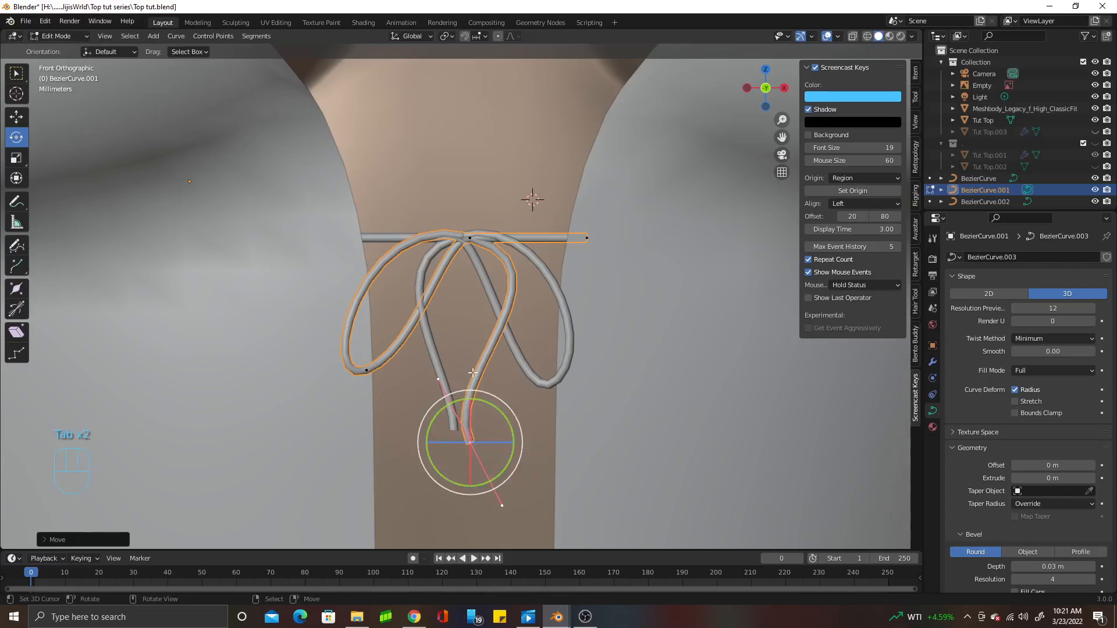
key("Tab")
scroll(567, 351, "down", 1)
left_click(633, 428)
Place the 3D cursor on the bow's knot and add a mesh torus there
scroll(638, 311, "up", 8)
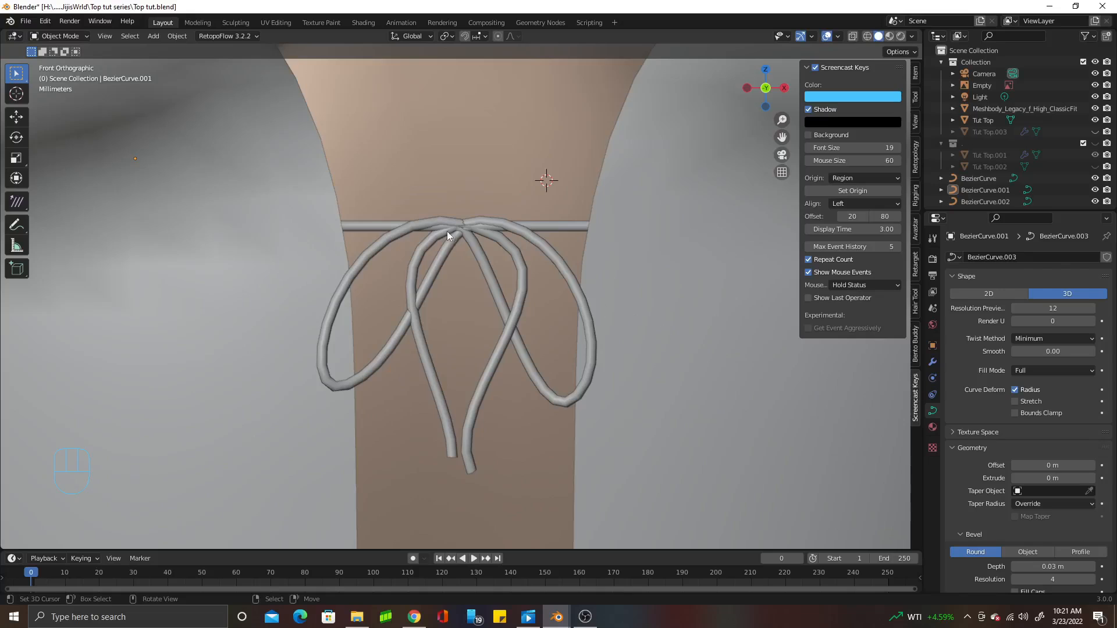
middle_click_drag(461, 225, 460, 294)
middle_click_drag(477, 348, 480, 277)
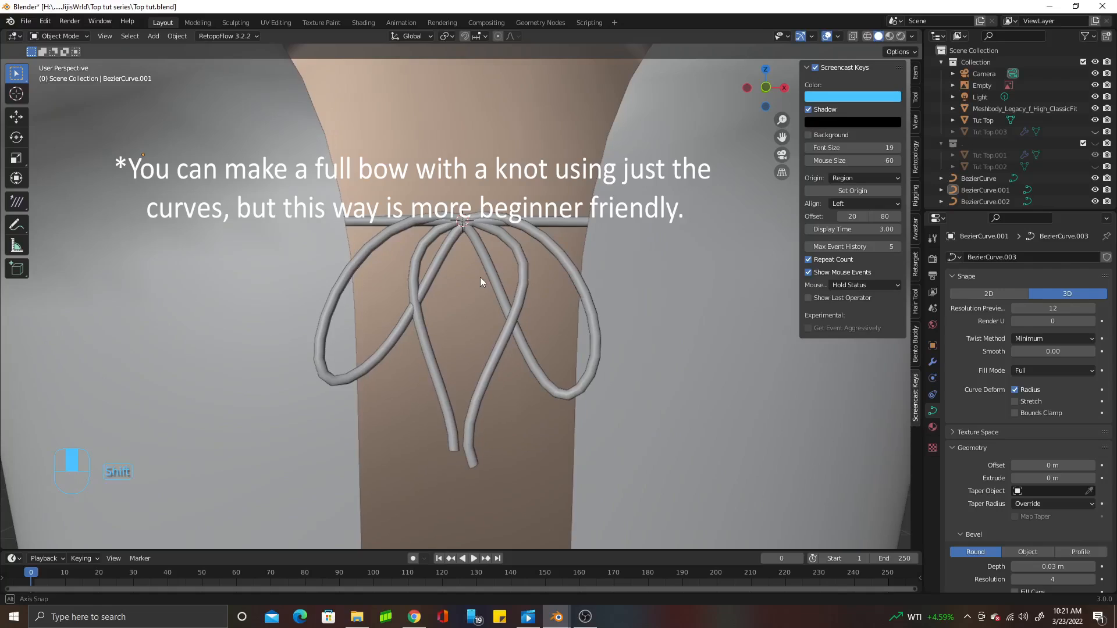
scroll(480, 277, "down", 1)
key("shift+a")
mouse_move(480, 277)
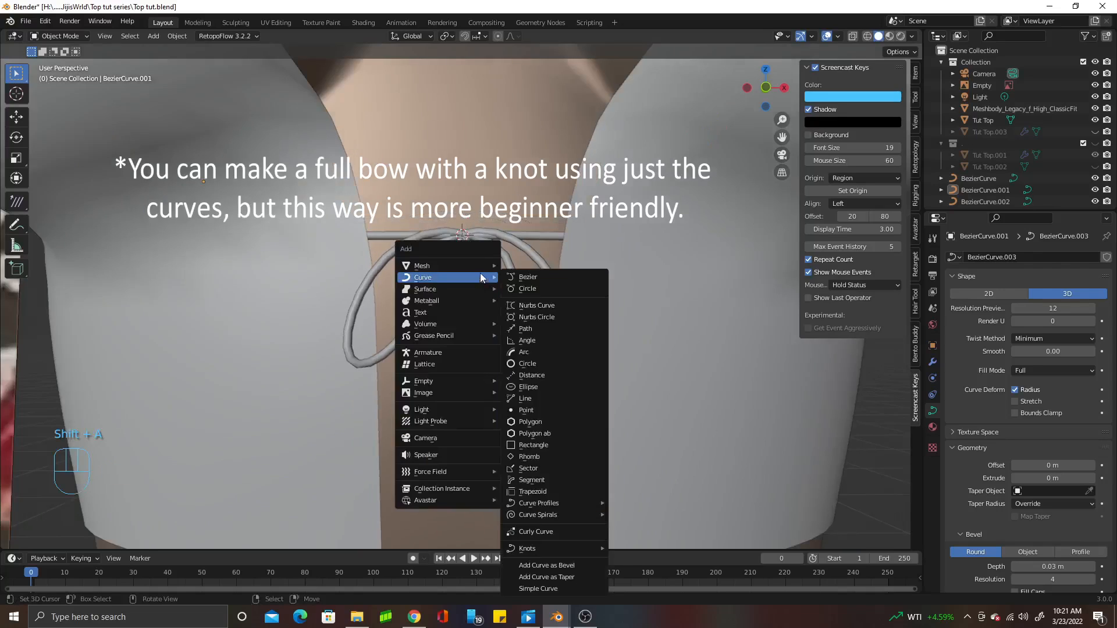
left_click(540, 347)
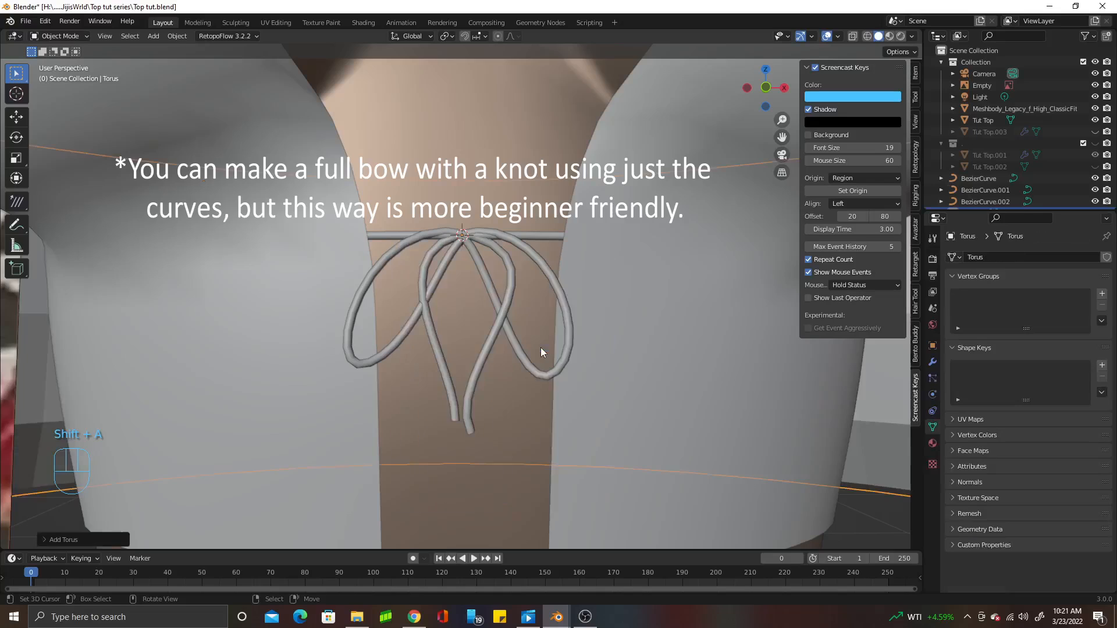
Scale the new torus down uniformly until it is narrower than the front of the top
scroll(537, 326, "down", 5)
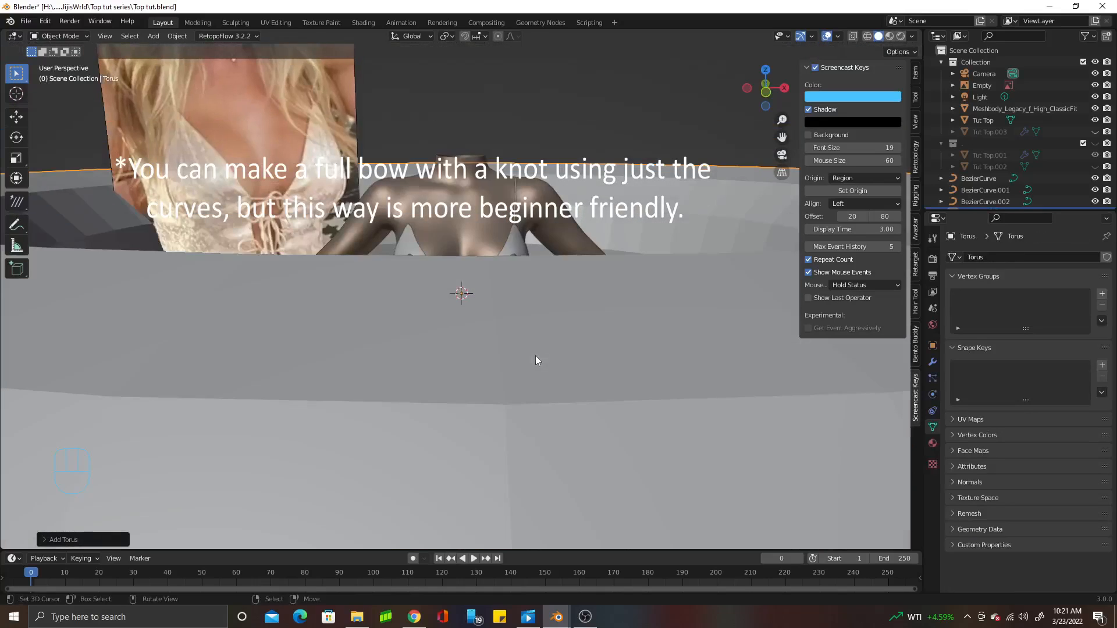
scroll(588, 346, "down", 3)
scroll(644, 332, "down", 3)
key("s")
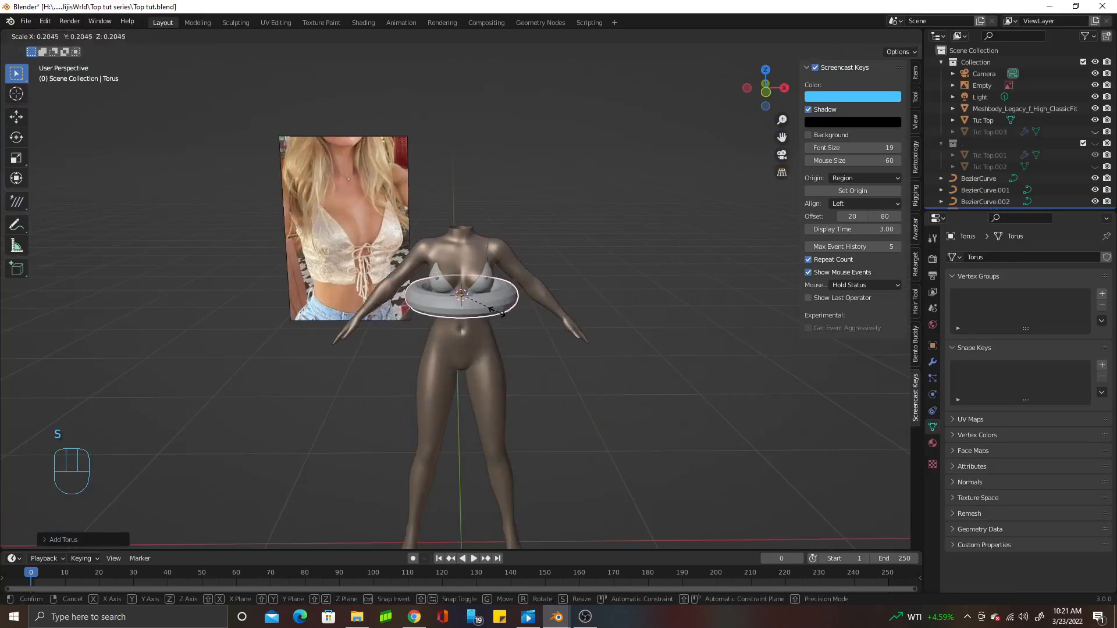
key("s")
key("s")
left_click(461, 300)
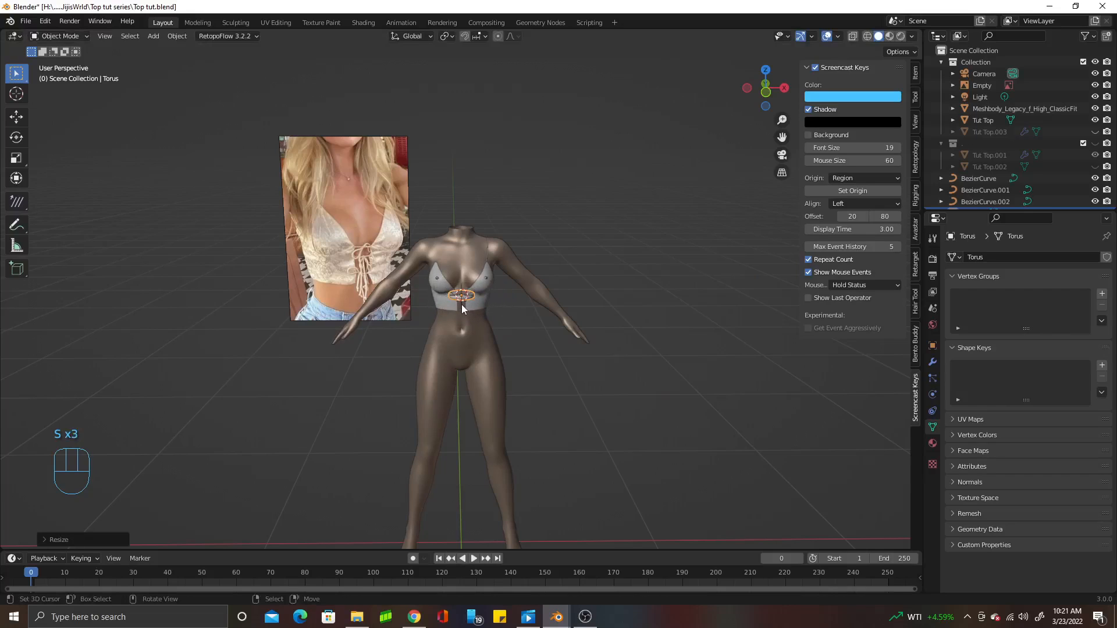
Shade the torus smooth and scale it down again to less than half its size around the knot
scroll(465, 298, "up", 12)
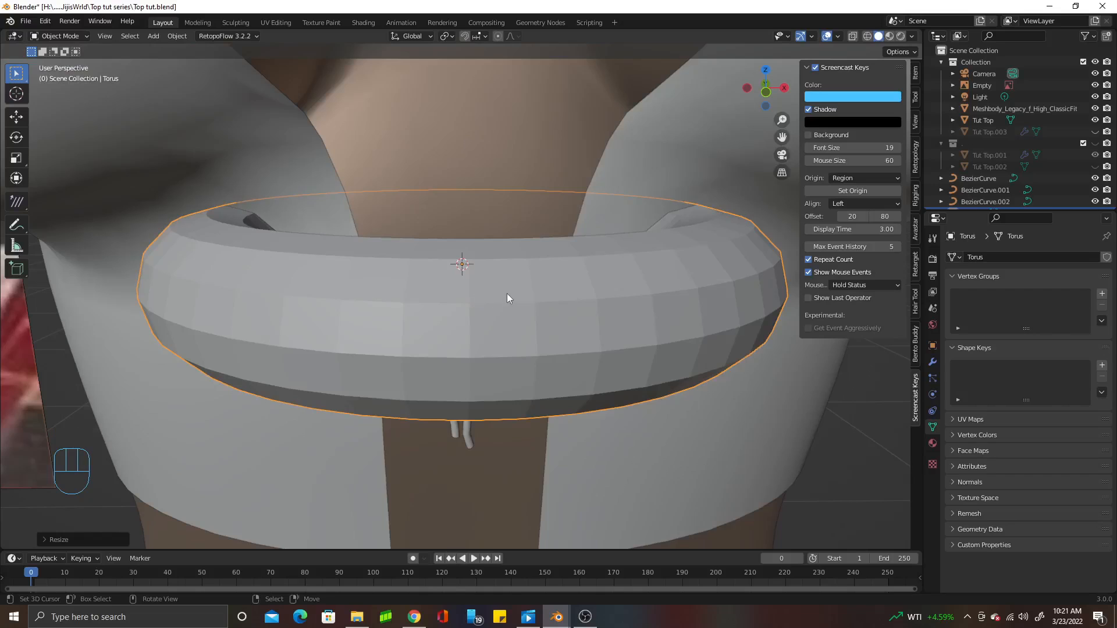
key("w")
left_click(509, 294)
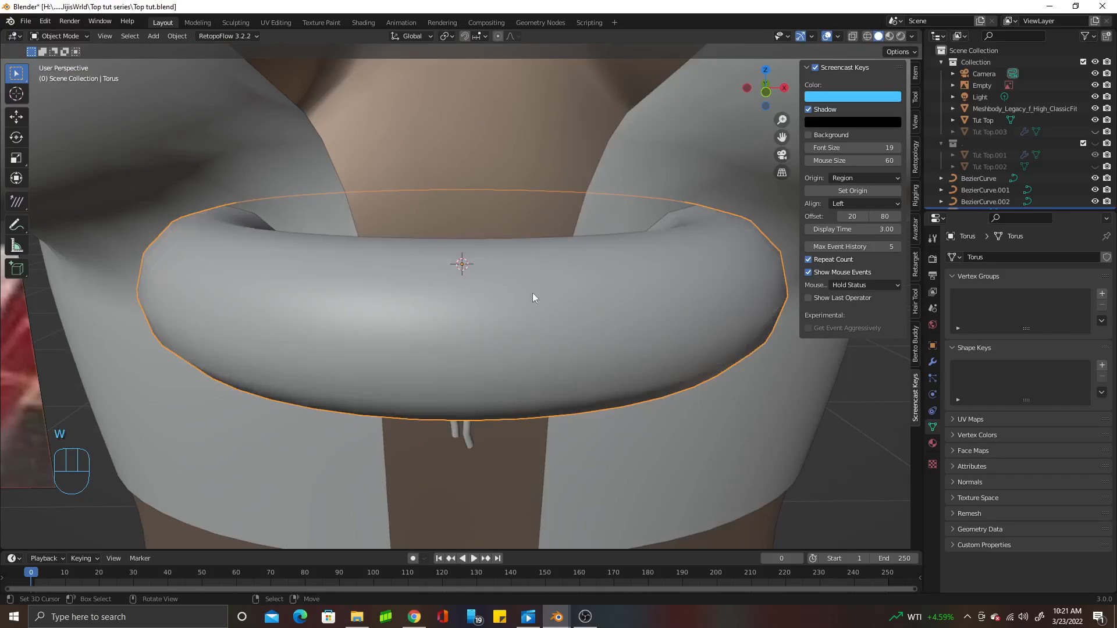
middle_click_drag(523, 292, 594, 313)
key("s")
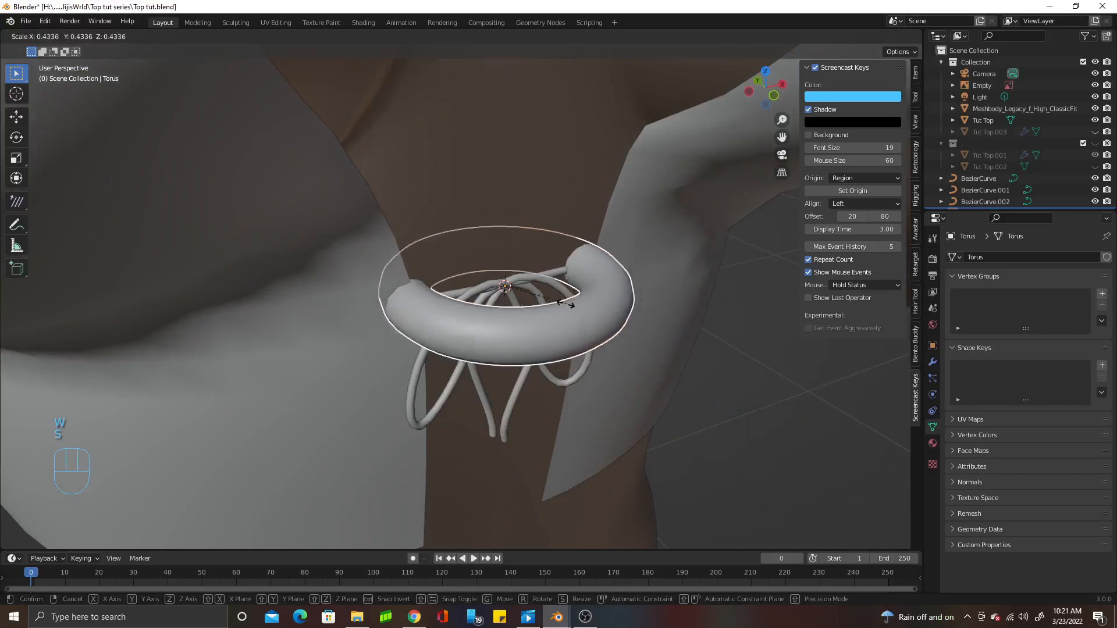
left_click(552, 302)
Rotate the torus upright so its opening faces forward, and scale it to roughly half its size
scroll(543, 313, "up", 6)
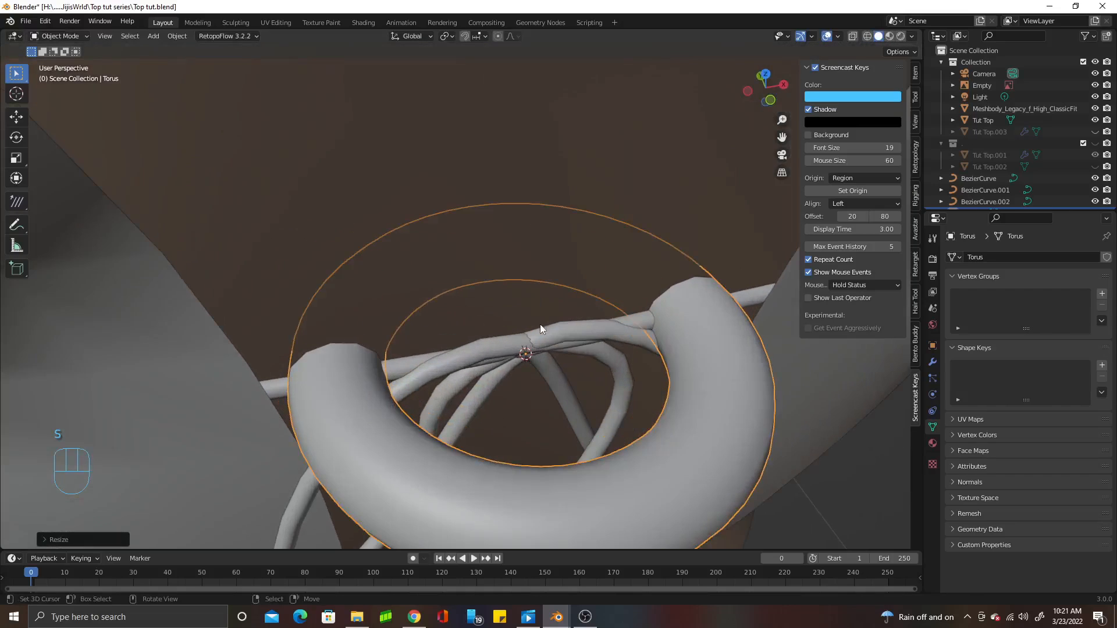
middle_click_drag(643, 360, 611, 316, "shift")
key("Tab")
key("Tab")
key("r")
left_click(610, 317)
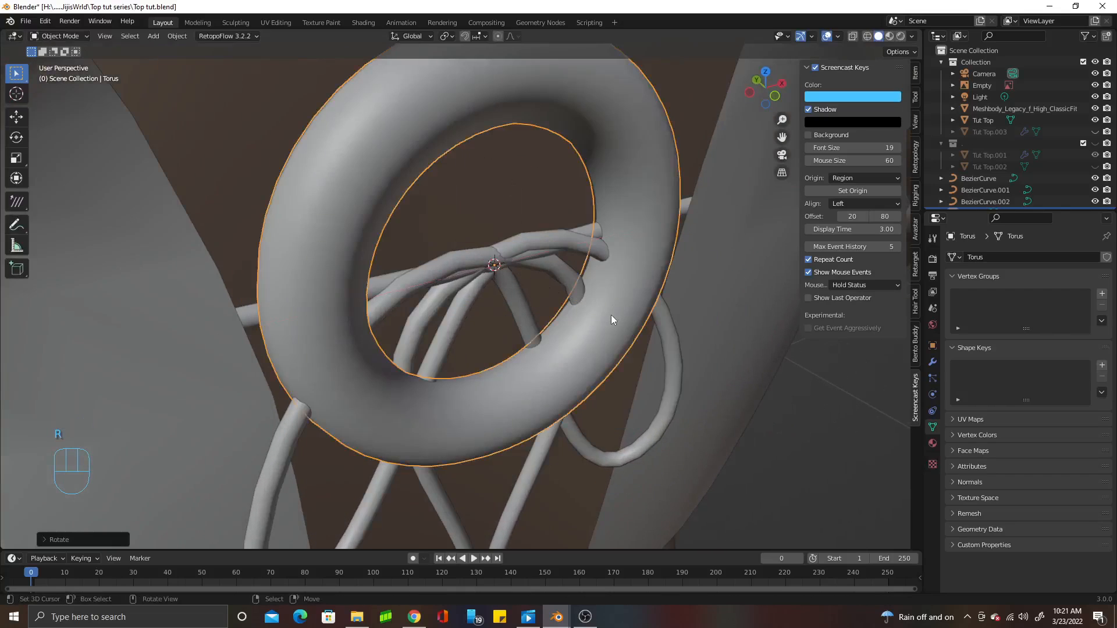
key("s")
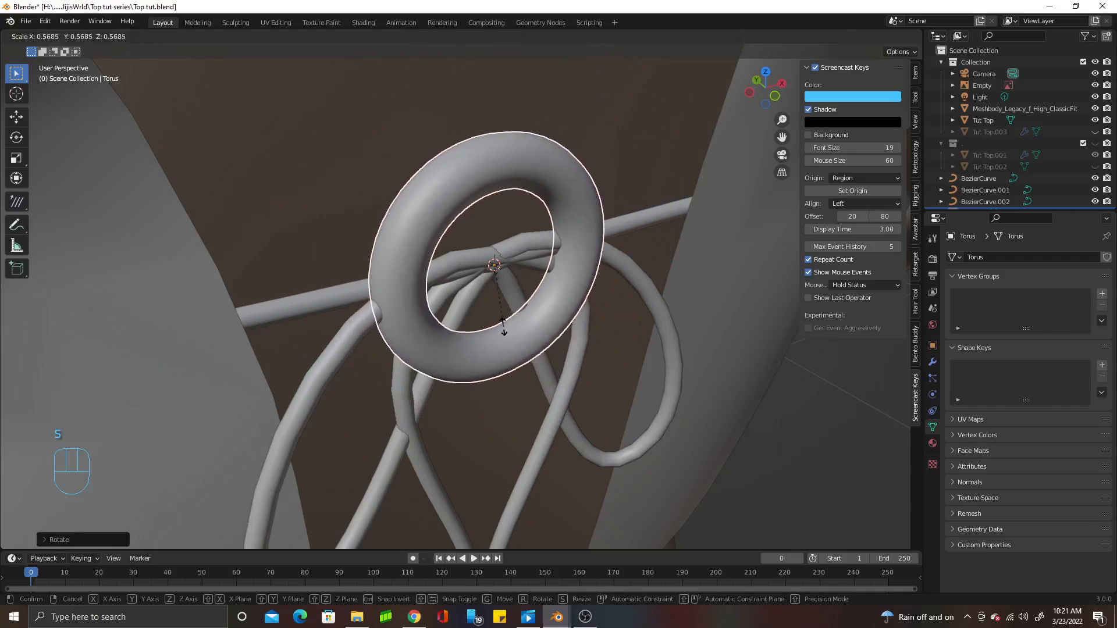
left_click(498, 316)
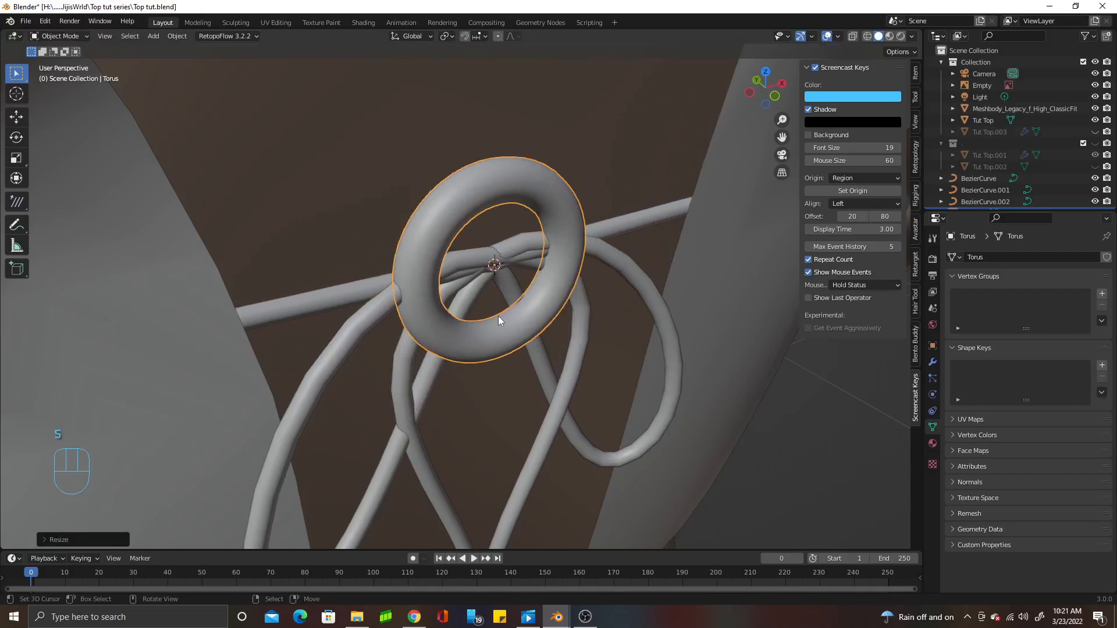
Rotate the torus 90° about the global Z axis and scale it to about 0.4 around the knot
key("r")
type("90z")
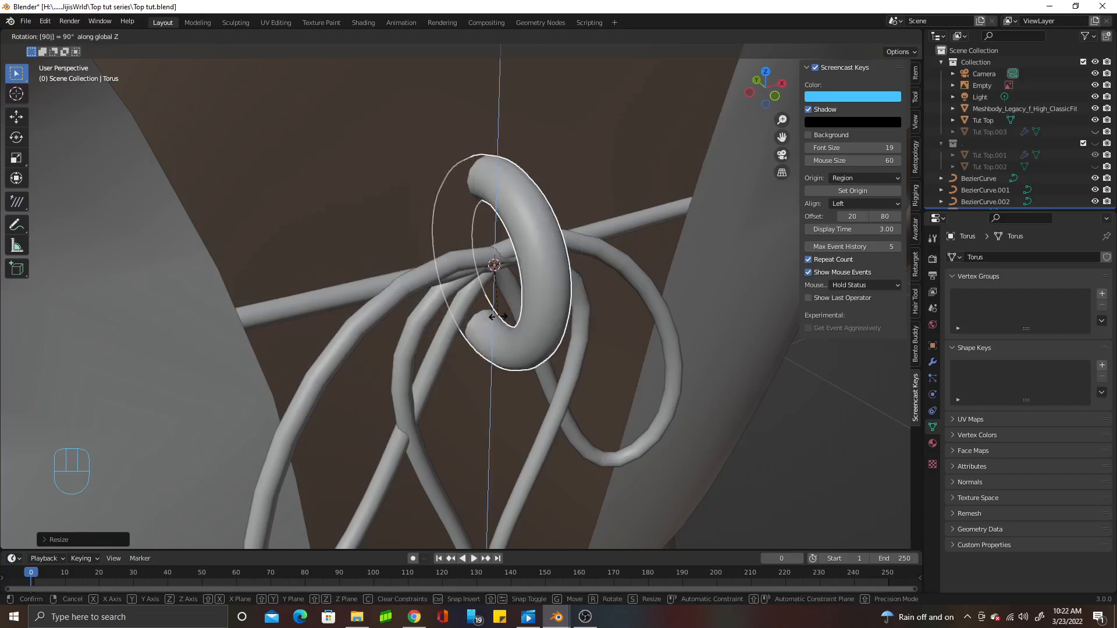
key("Return")
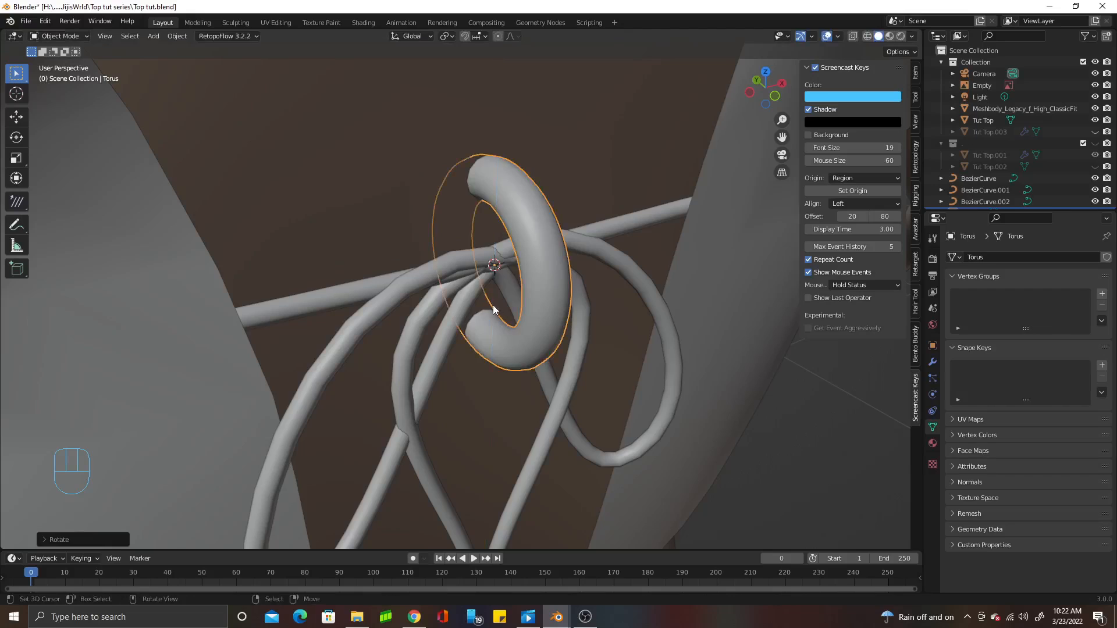
scroll(494, 310, "down", 3)
key("s")
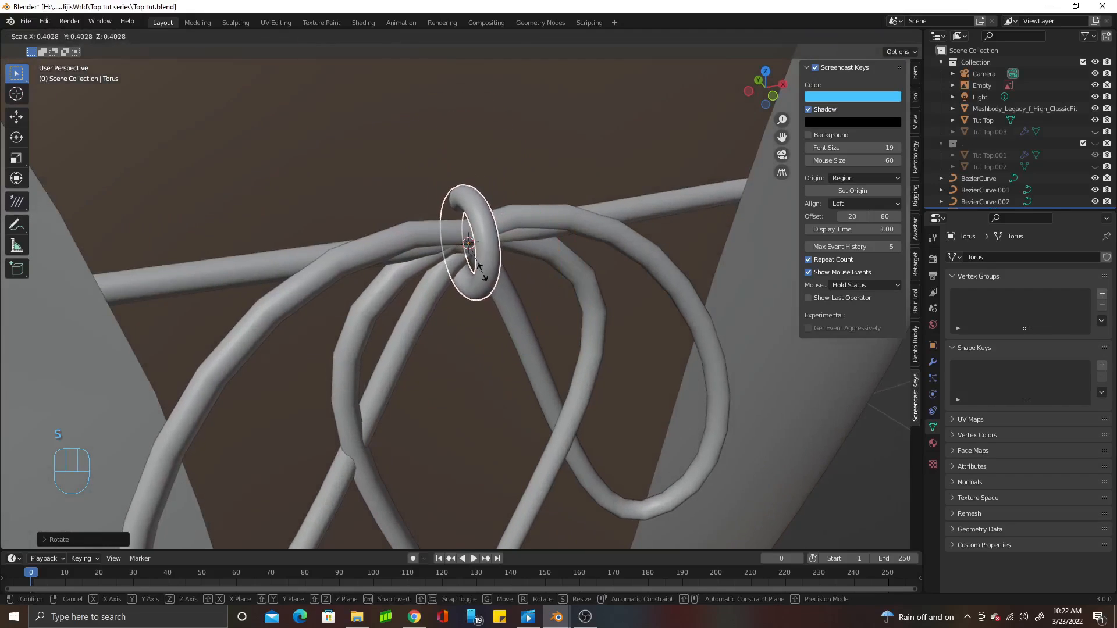
left_click(481, 273)
Nudge the torus onto the center of the bow's knot in front view and widen it along the X axis
middle_click_drag(515, 288, 488, 257)
scroll(465, 250, "up", 5)
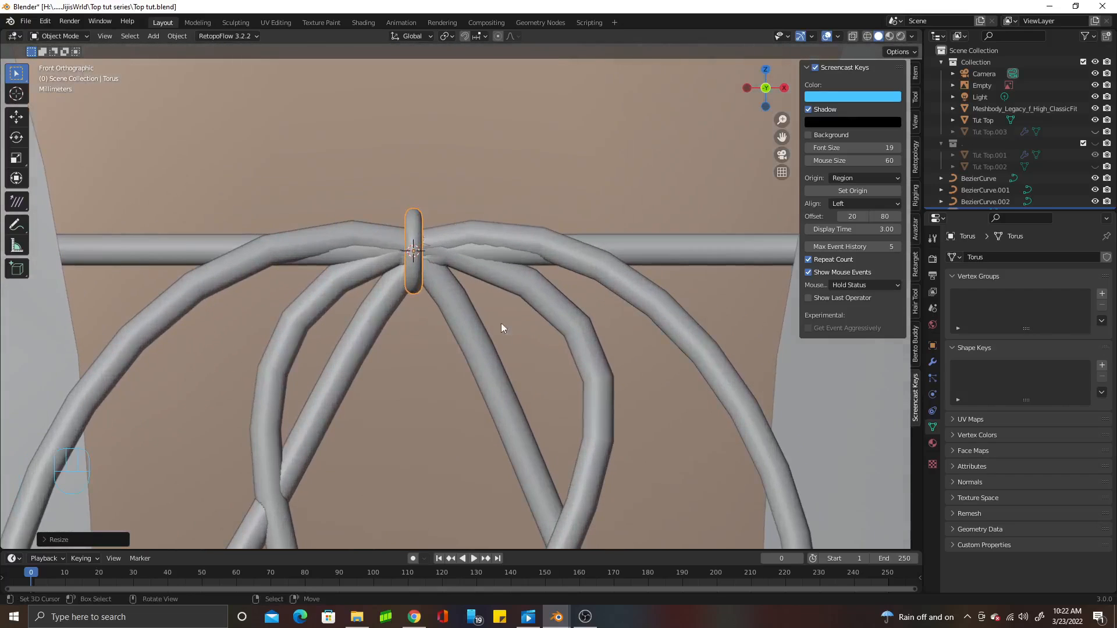
key("g")
left_click(494, 252)
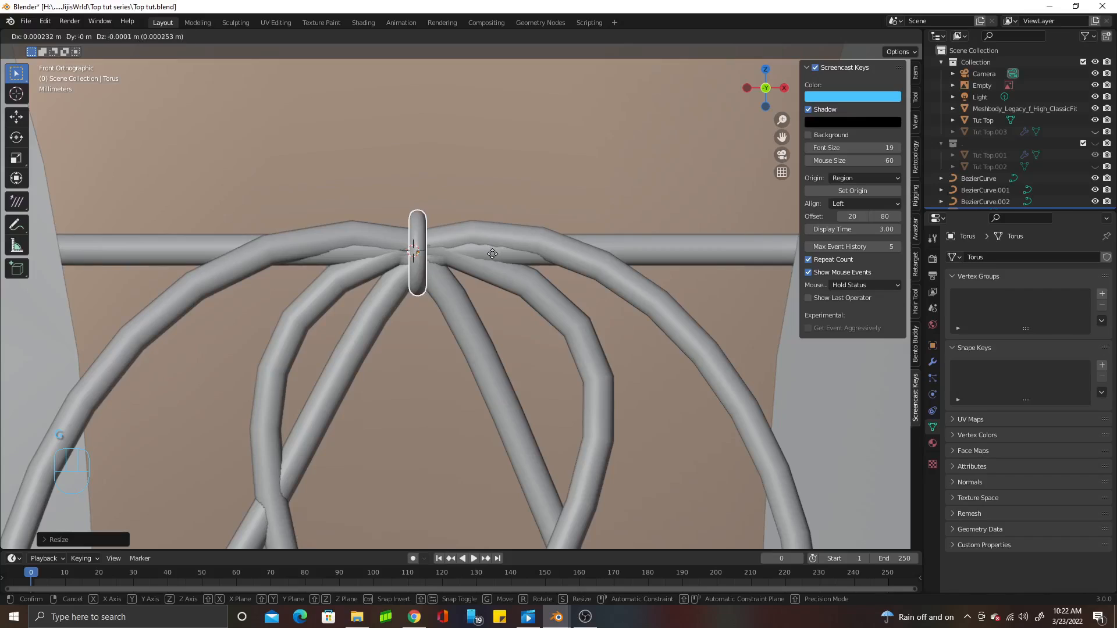
key("s")
key("x")
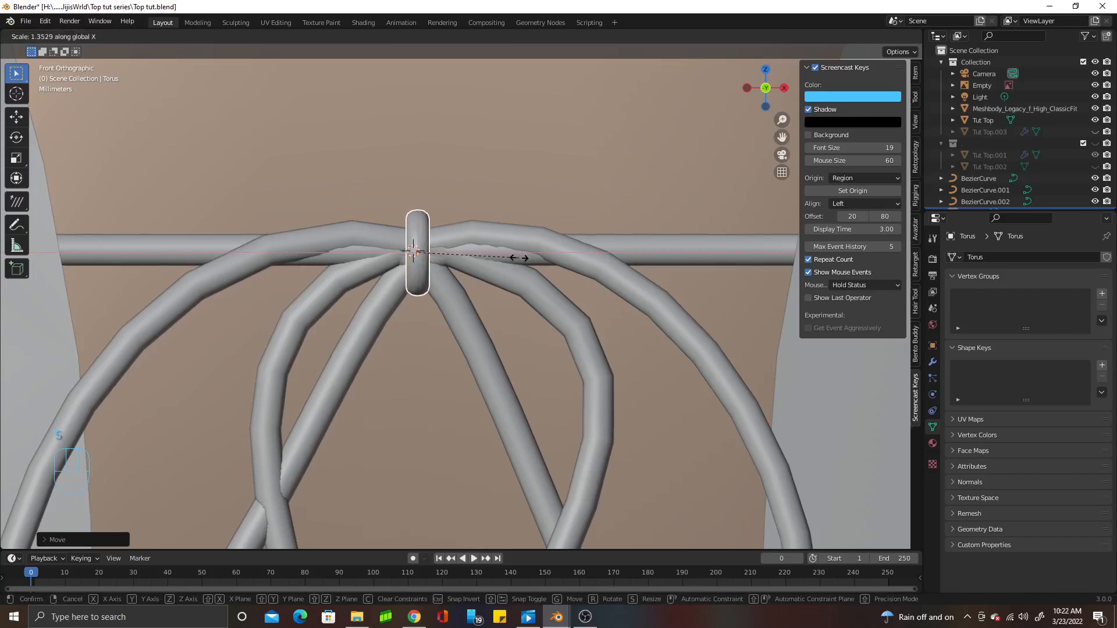
left_click(540, 258)
scroll(499, 262, "down", 5)
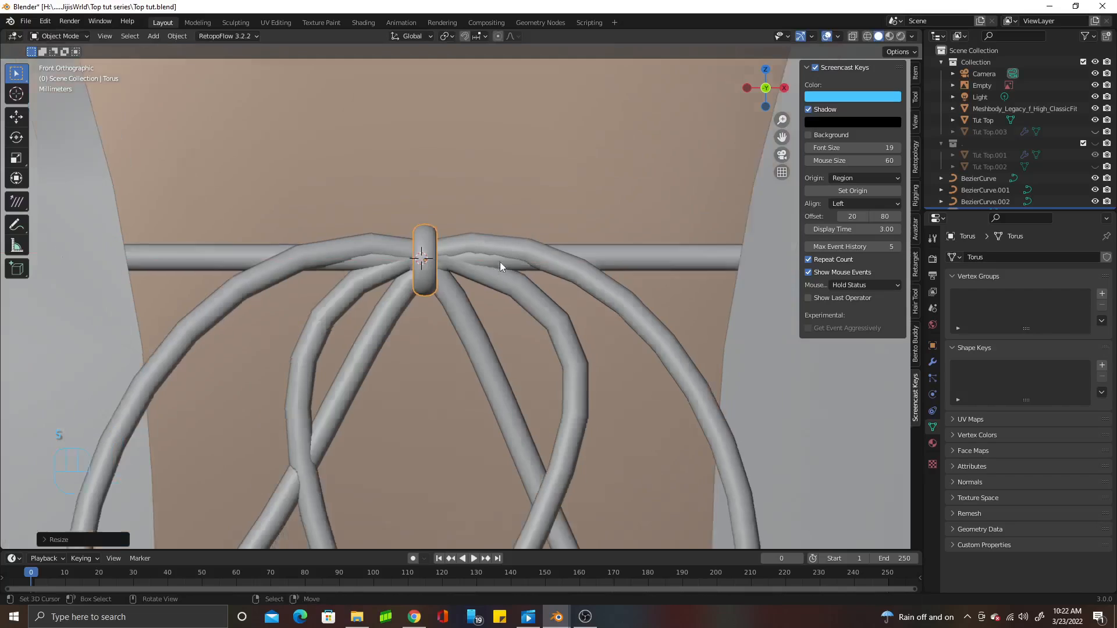
scroll(498, 265, "up", 4)
middle_click_drag(497, 267, 539, 313)
scroll(564, 310, "up", 3)
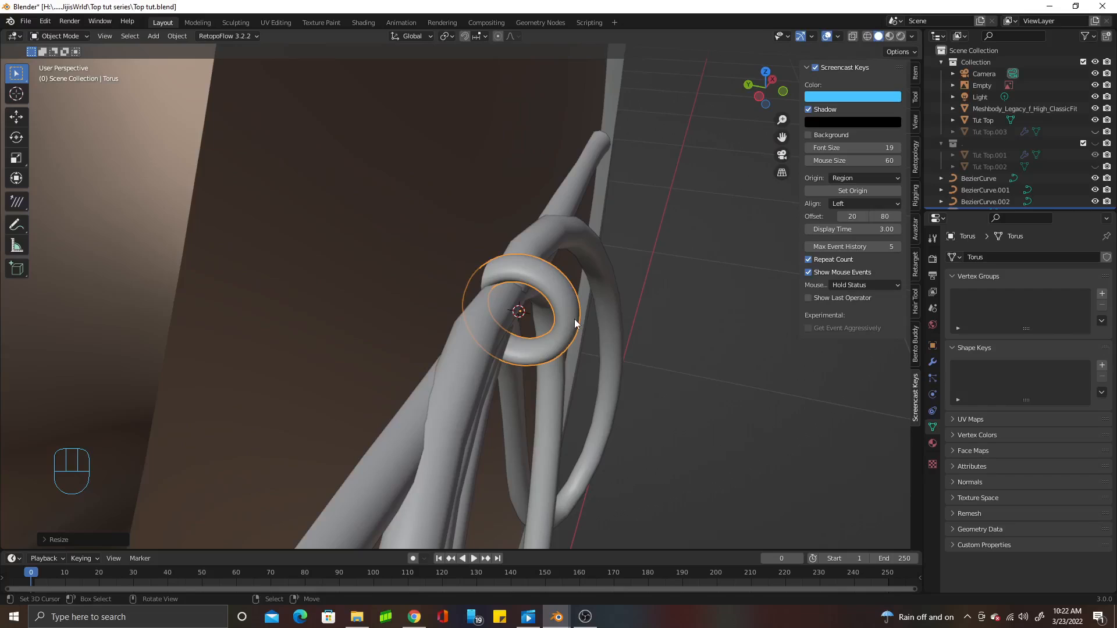
key("g")
middle_click(574, 319)
right_click(550, 320)
Narrow the torus along the Y axis and move it along Y so it wraps closely around the strings
key("s")
key("y")
left_click(520, 311)
key("g")
key("y")
left_click(518, 308)
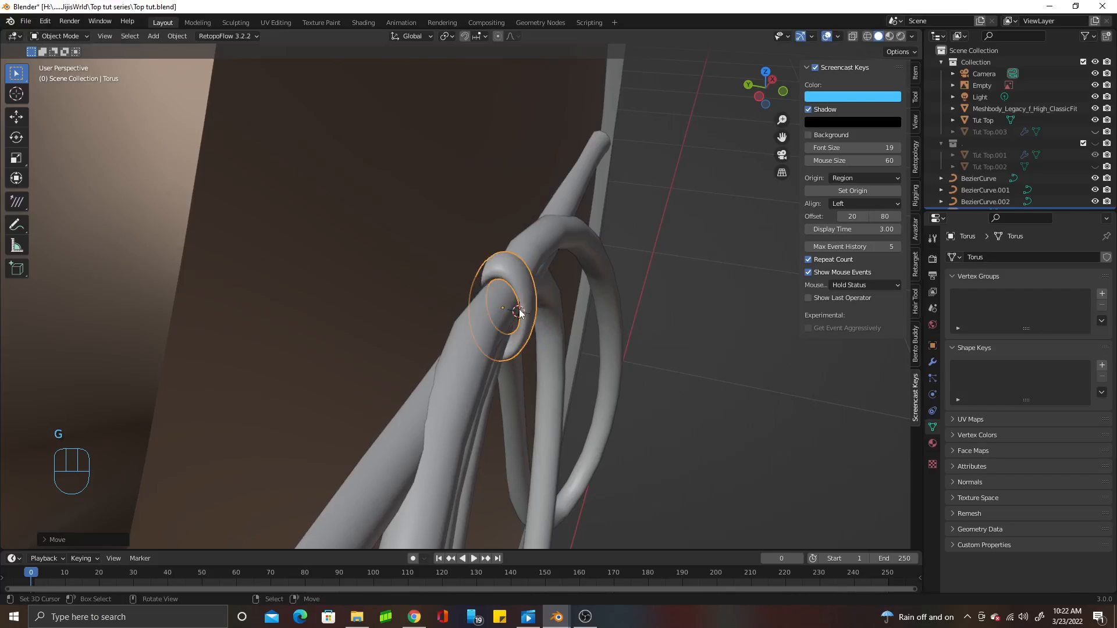
Examine the bow from the front and compare its tail ends with the tie in the reference photo
key("KP_1")
scroll(409, 264, "up", 3)
scroll(418, 272, "down", 8)
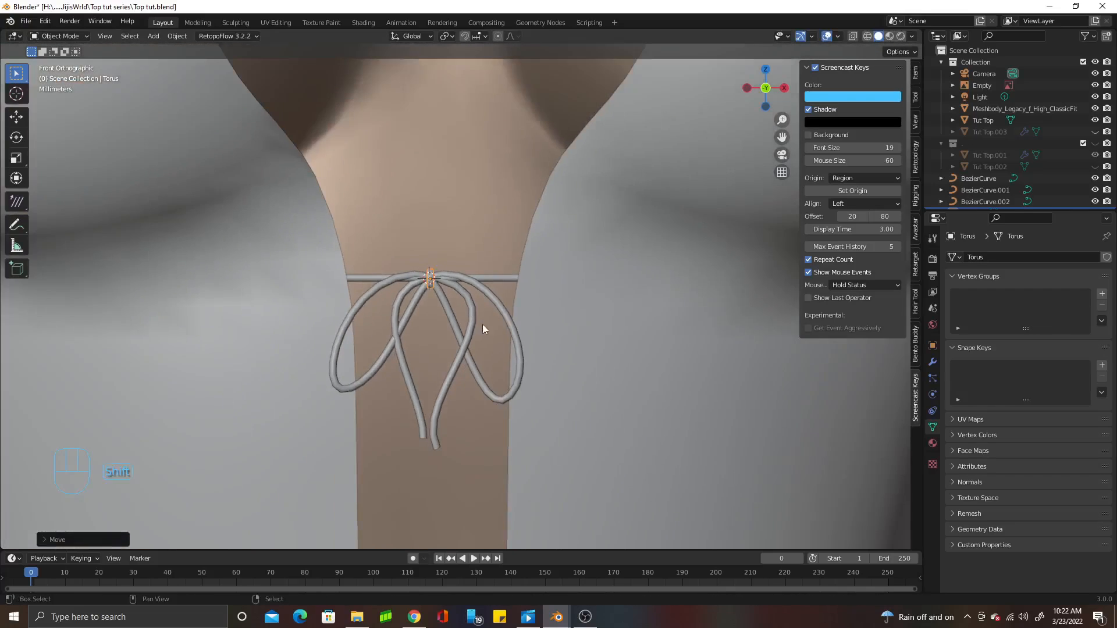
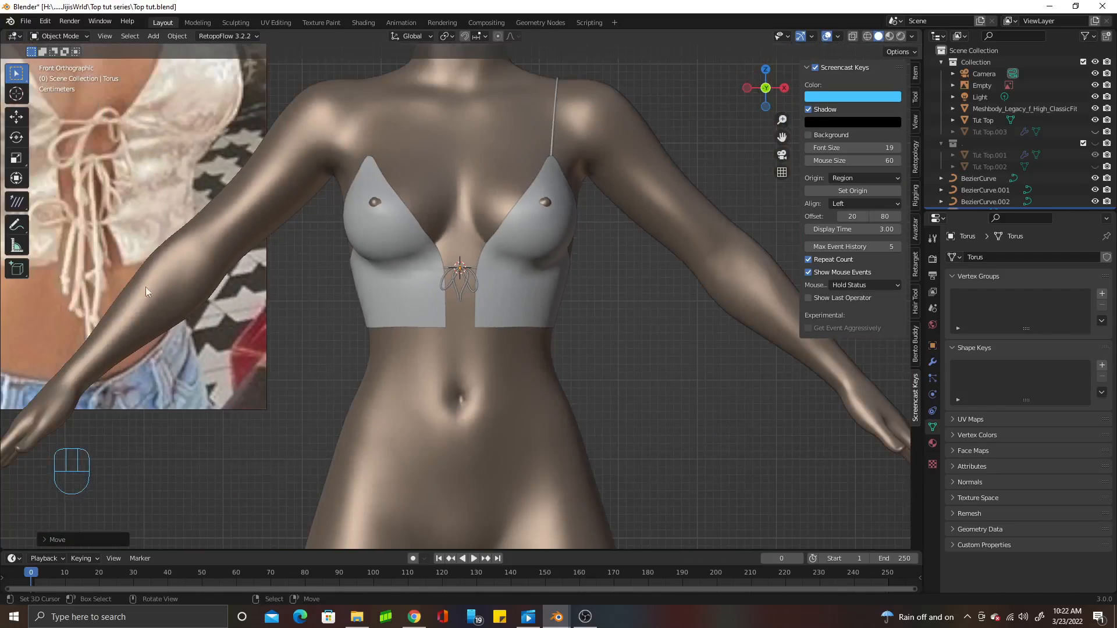
scroll(381, 274, "up", 7)
middle_click_drag(436, 234, 464, 451, "shift")
scroll(464, 451, "down", 4)
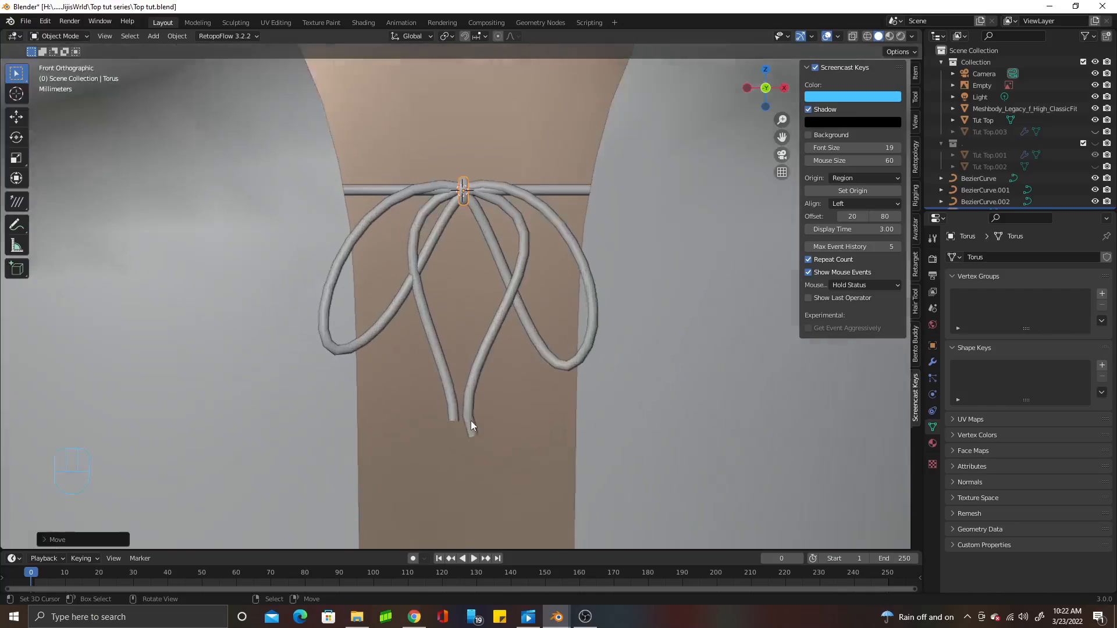
scroll(470, 420, "up", 2)
middle_click_drag(461, 262, 441, 348)
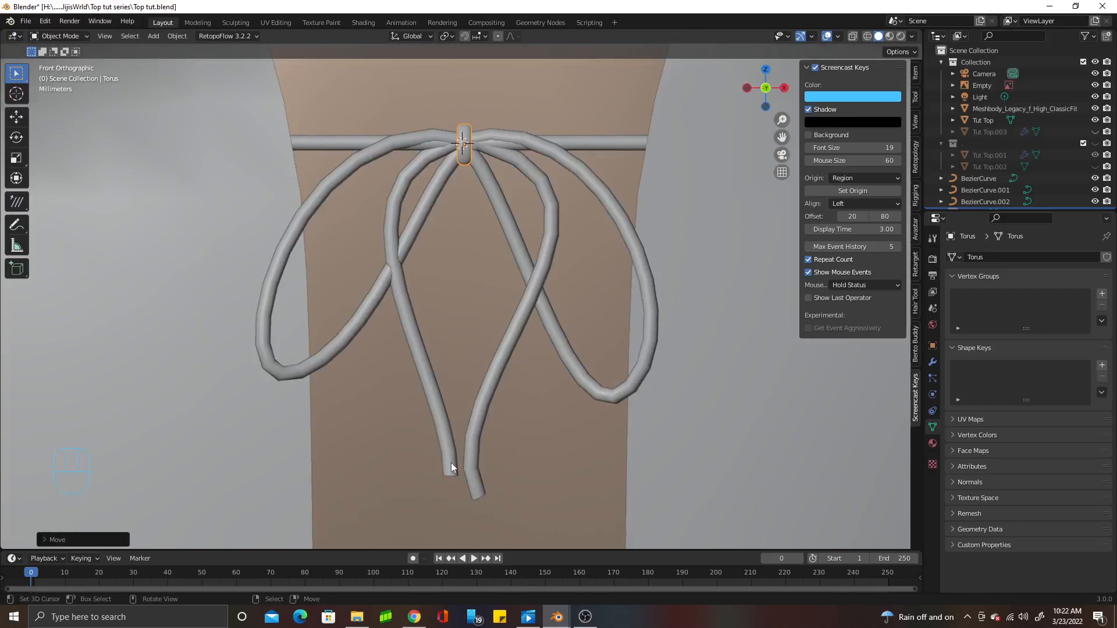
Place the 3D cursor at the end of the left tail, add a mesh torus there and scale it down strongly
scroll(451, 476, "down", 2)
key("shift+a")
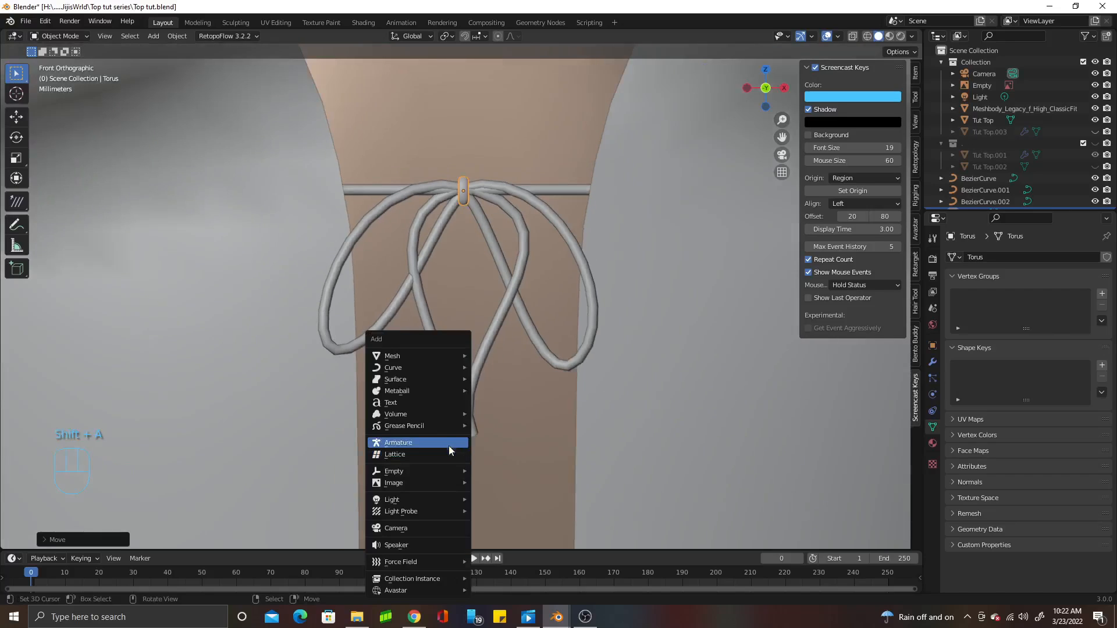
mouse_move(408, 361)
mouse_move(501, 271)
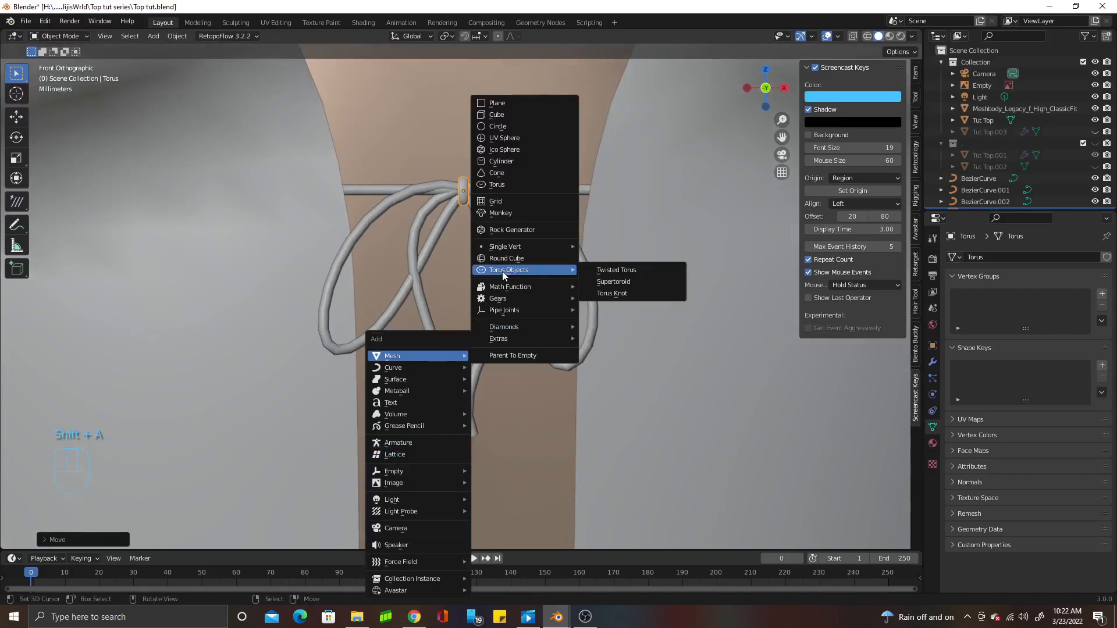
left_click(505, 184)
key("s")
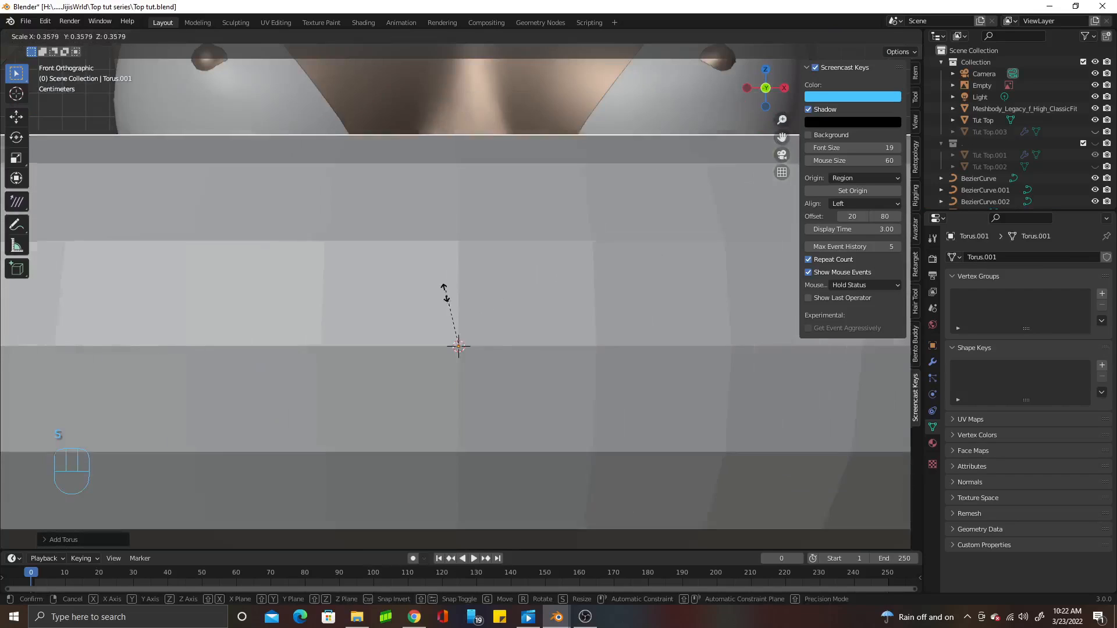
key("s")
left_click(480, 346)
Shade the tail-end torus smooth and scale it down to a small ring around the end of the left tail
scroll(473, 348, "up", 7)
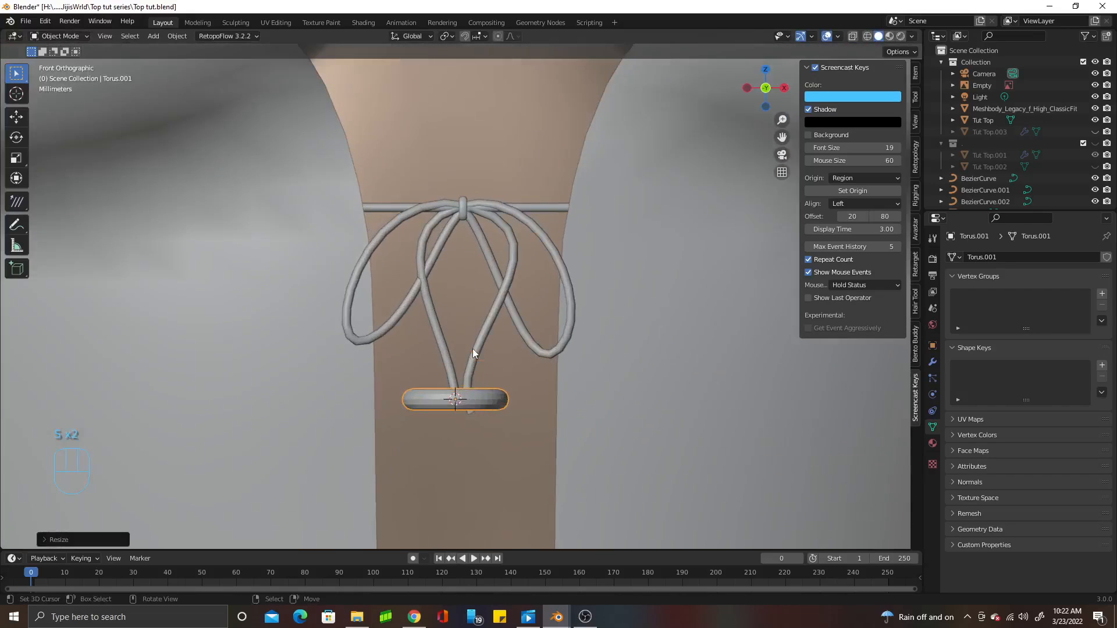
key("w")
left_click(494, 365)
scroll(495, 365, "up", 3)
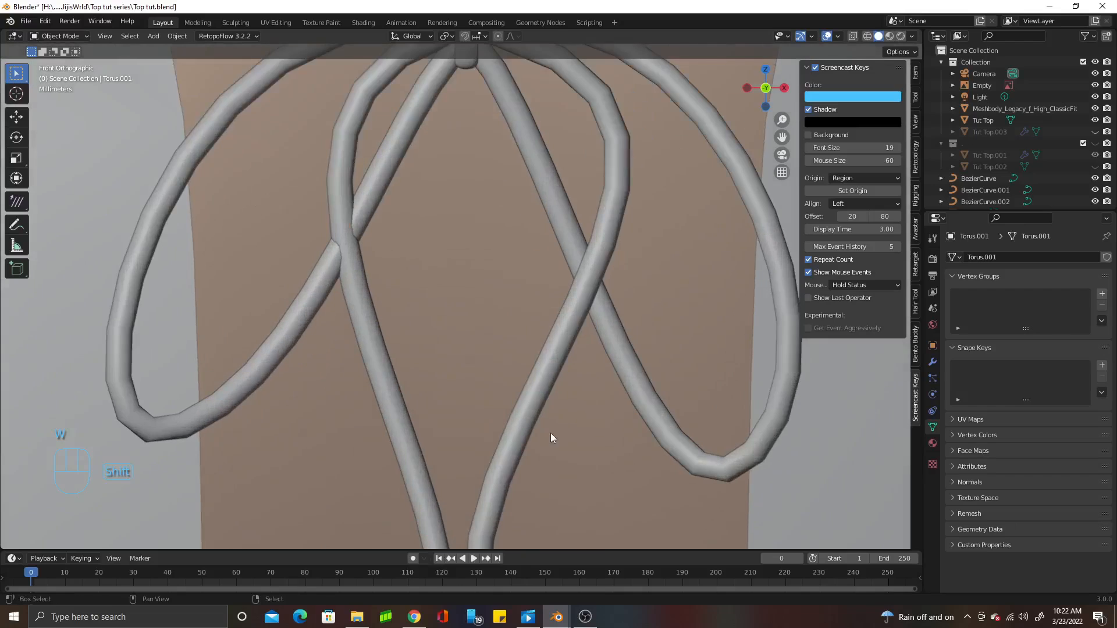
middle_click_drag(550, 433, 532, 221, "shift")
middle_click_drag(528, 405, 569, 287, "shift")
scroll(569, 287, "up", 1)
key("s")
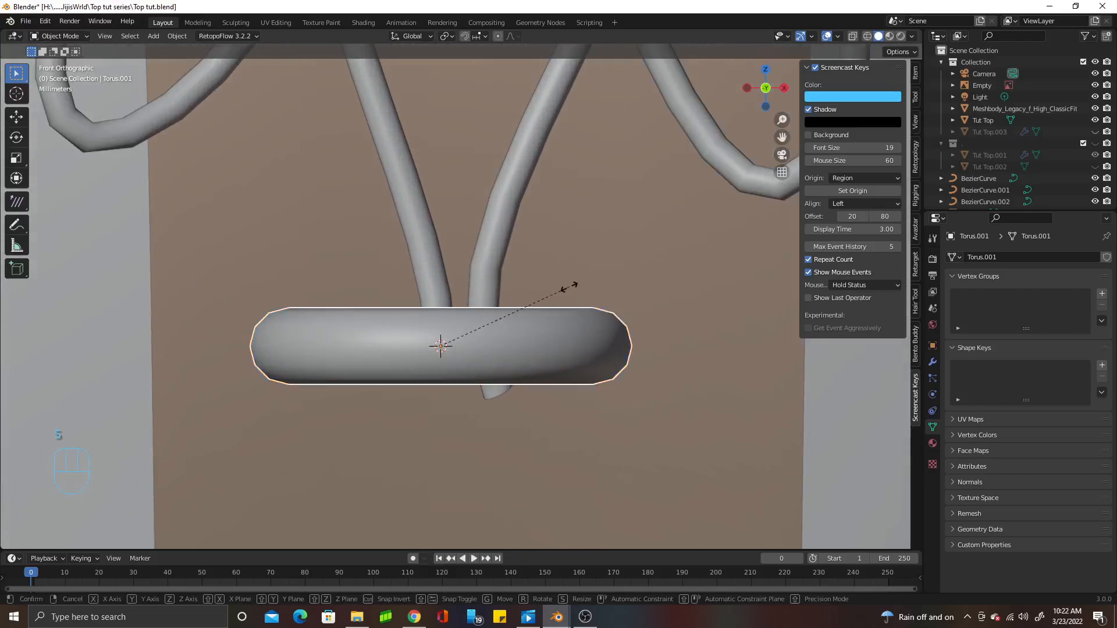
left_click(476, 339)
middle_click_drag(492, 358, 532, 356)
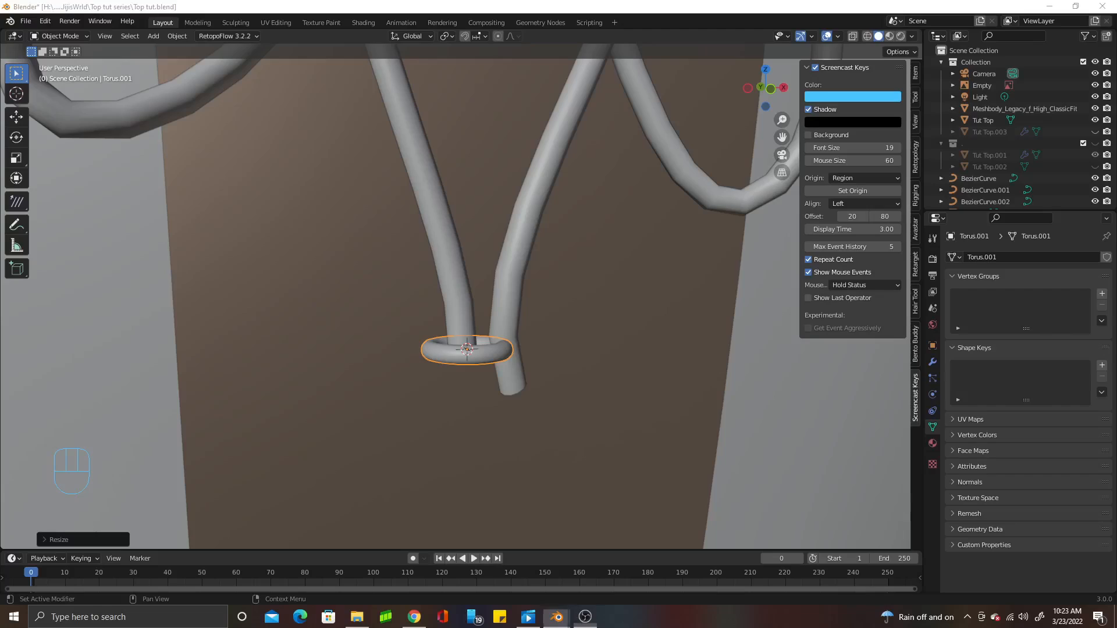
Thicken the whole tail-end torus mesh in Edit Mode with Shrink/Fatten and return to the front view
scroll(501, 375, "up", 1)
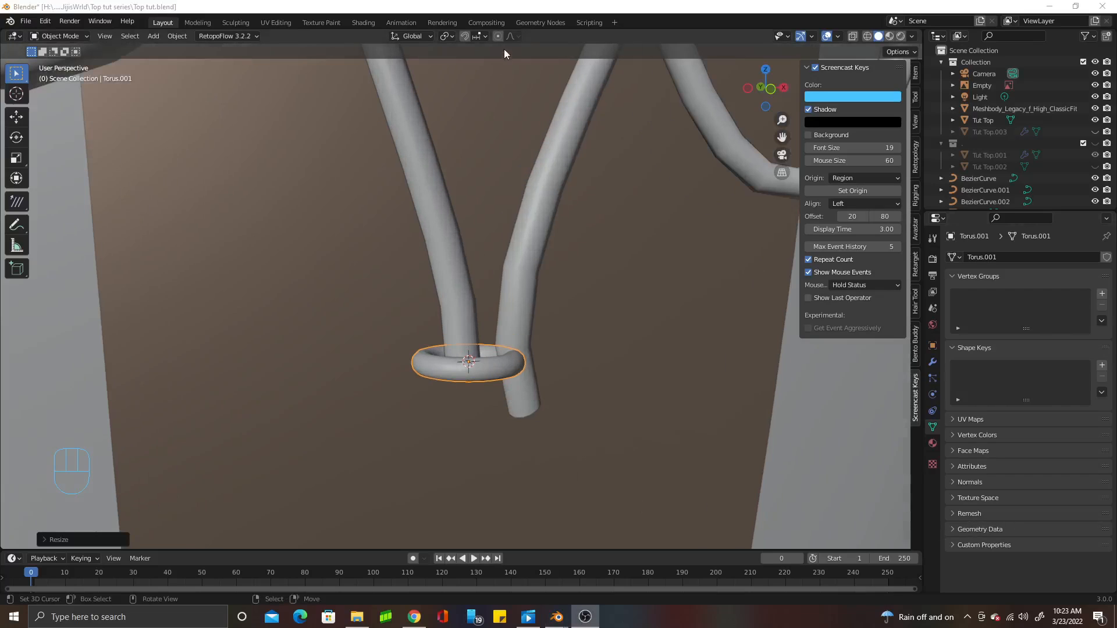
scroll(468, 367, "up", 4)
middle_click_drag(469, 367, 446, 437)
key("Tab")
key("alt+s")
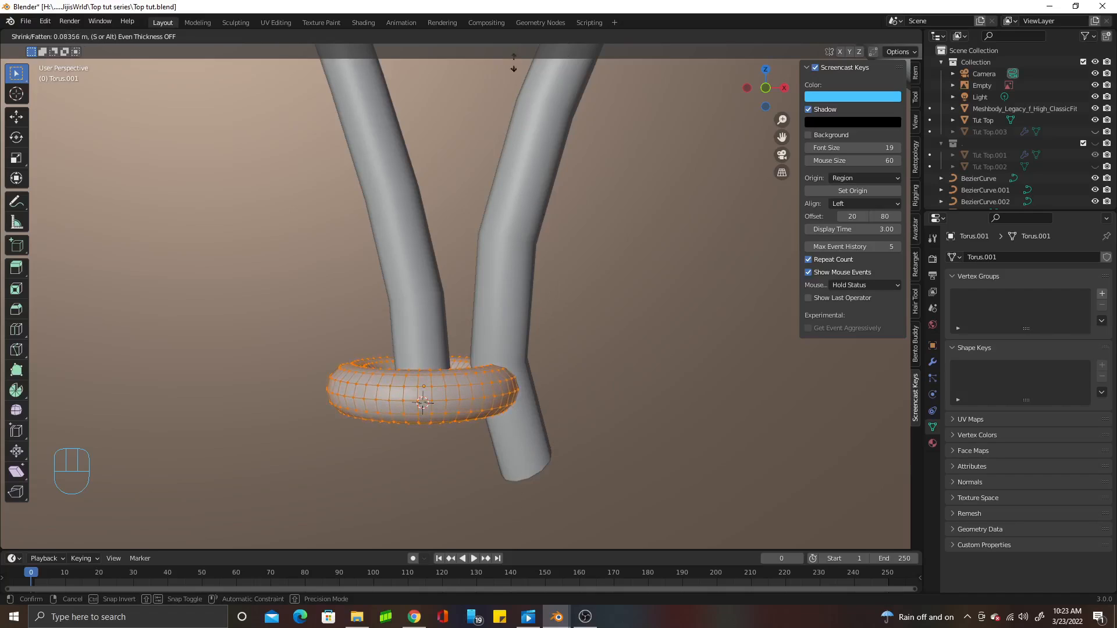
left_click(482, 122)
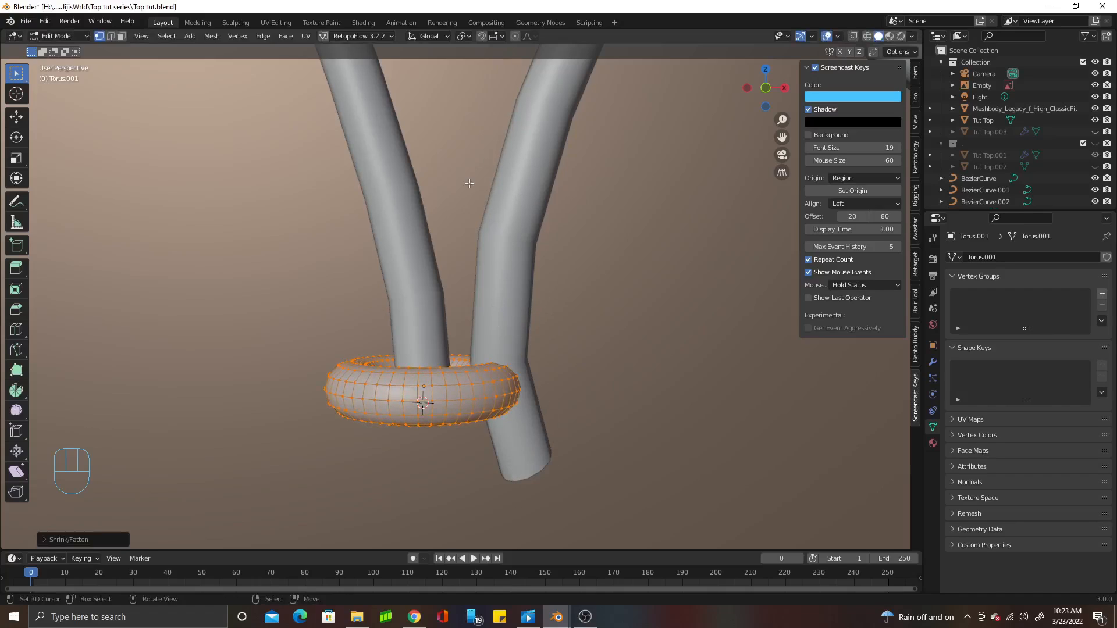
scroll(500, 273, "down", 4)
scroll(552, 323, "up", 4)
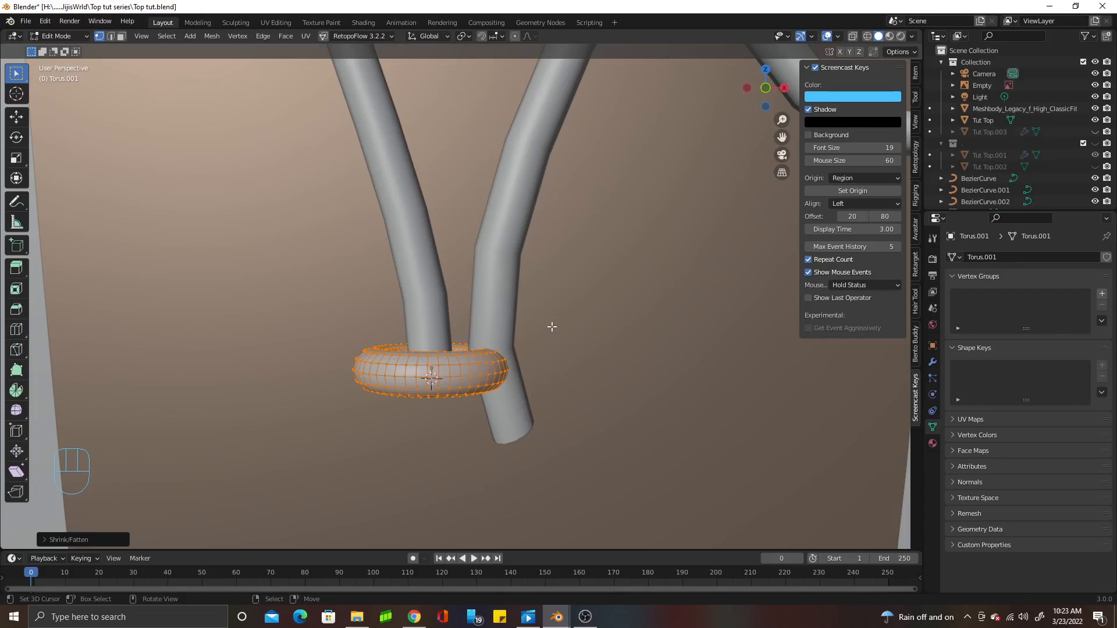
mouse_move(551, 327)
middle_mouse_down("alt")
mouse_move(554, 317)
mouse_move(550, 333)
middle_mouse_up("alt")
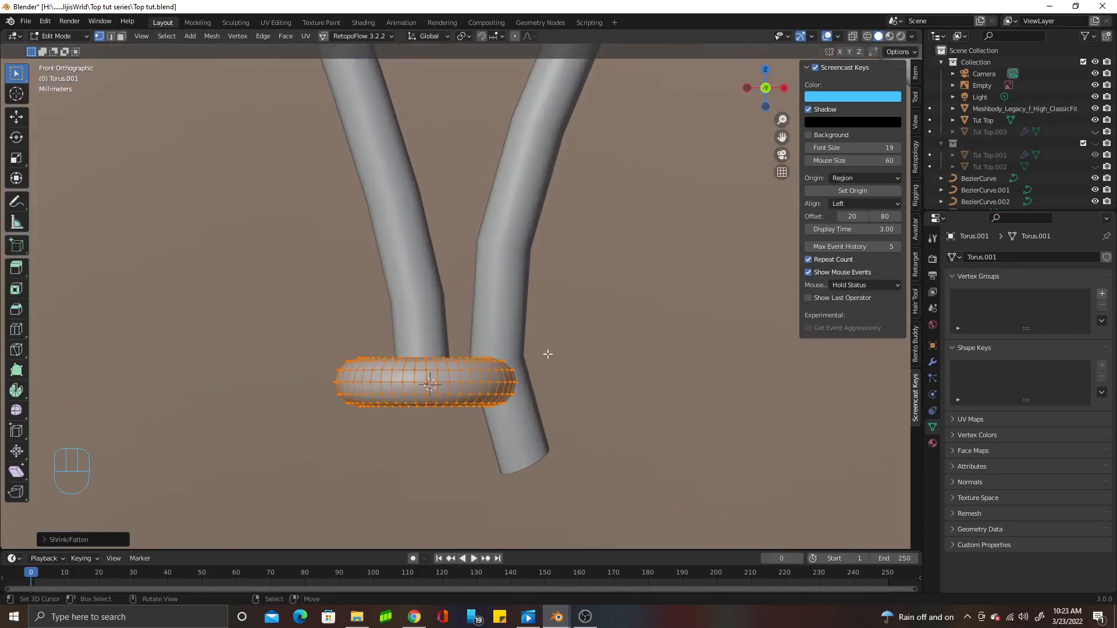
Scale the tail-end torus down slightly in Object Mode and move it up from the end of the left tail
key("Tab")
key("s")
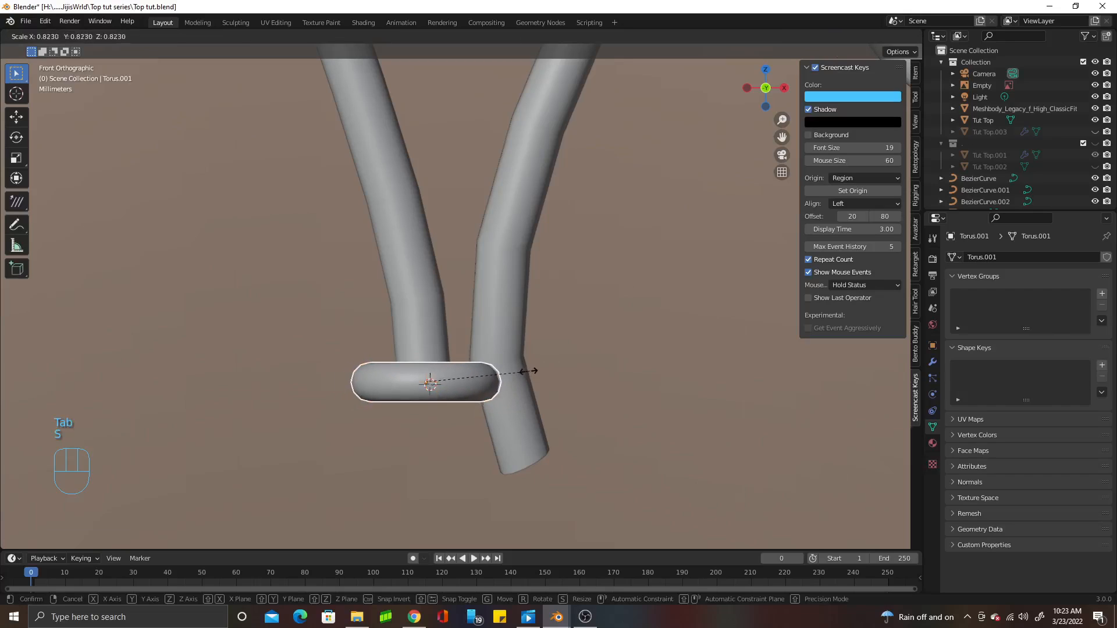
left_click(553, 389)
key("g")
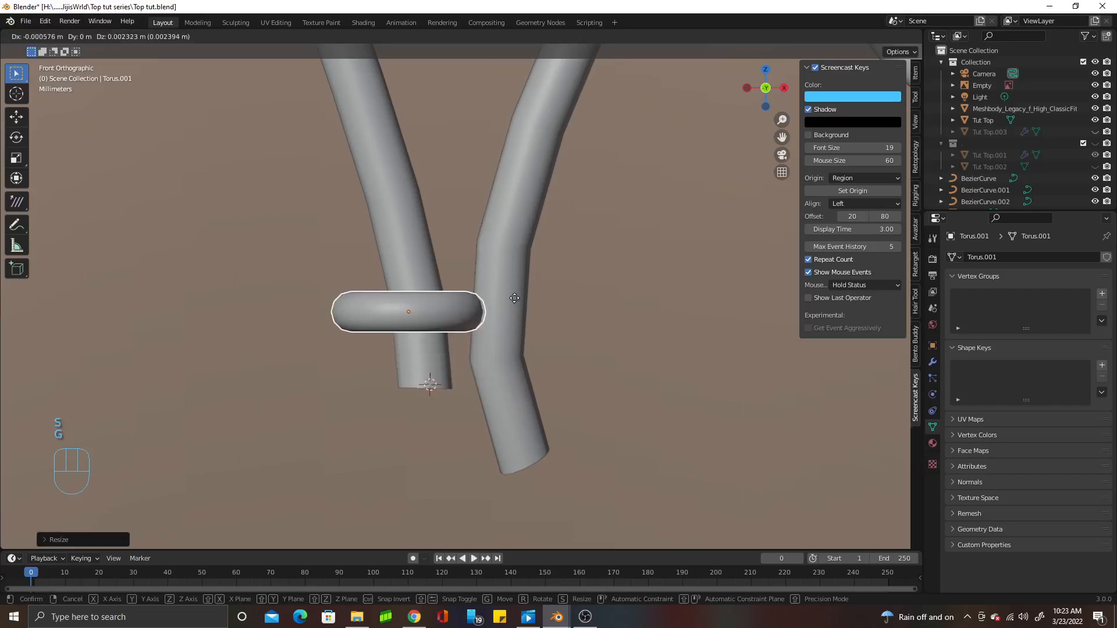
right_click(523, 306)
Tilt the torus diagonally, shrink it closer to the cord's thickness and reposition it across the left tail
key("r")
left_click(530, 276)
key("s")
left_click(507, 285)
key("r")
left_click(506, 256)
key("g")
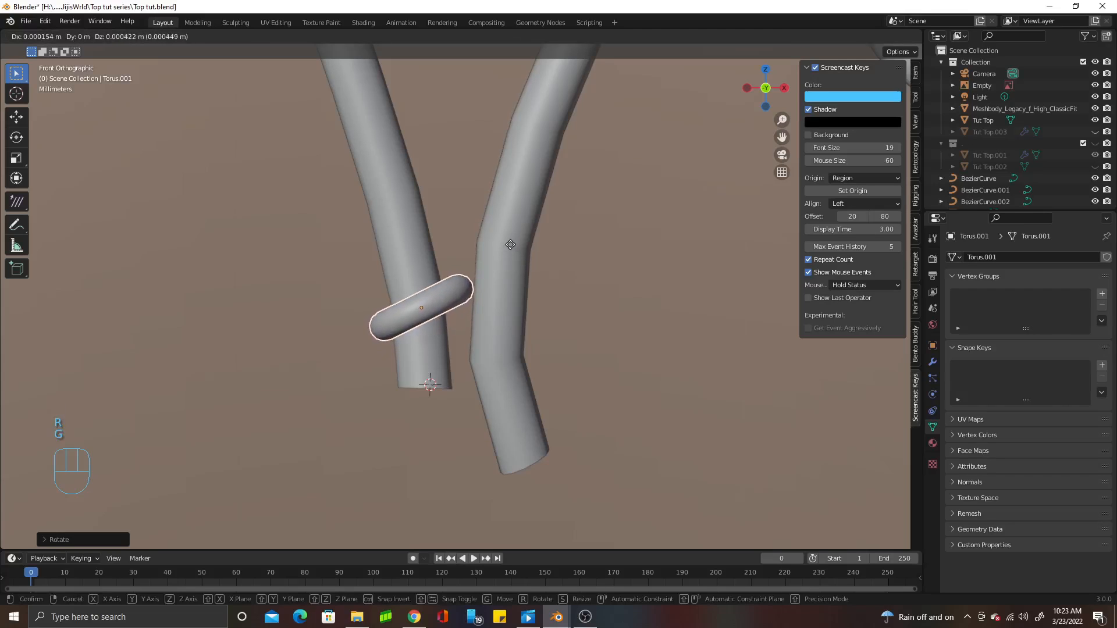
left_click(509, 250)
Move the tilted torus along the Y axis so it wraps around the left tail
middle_click_drag(508, 249, 529, 314)
key("g")
key("y")
left_click(594, 313)
scroll(506, 318, "down", 3)
scroll(480, 322, "up", 4)
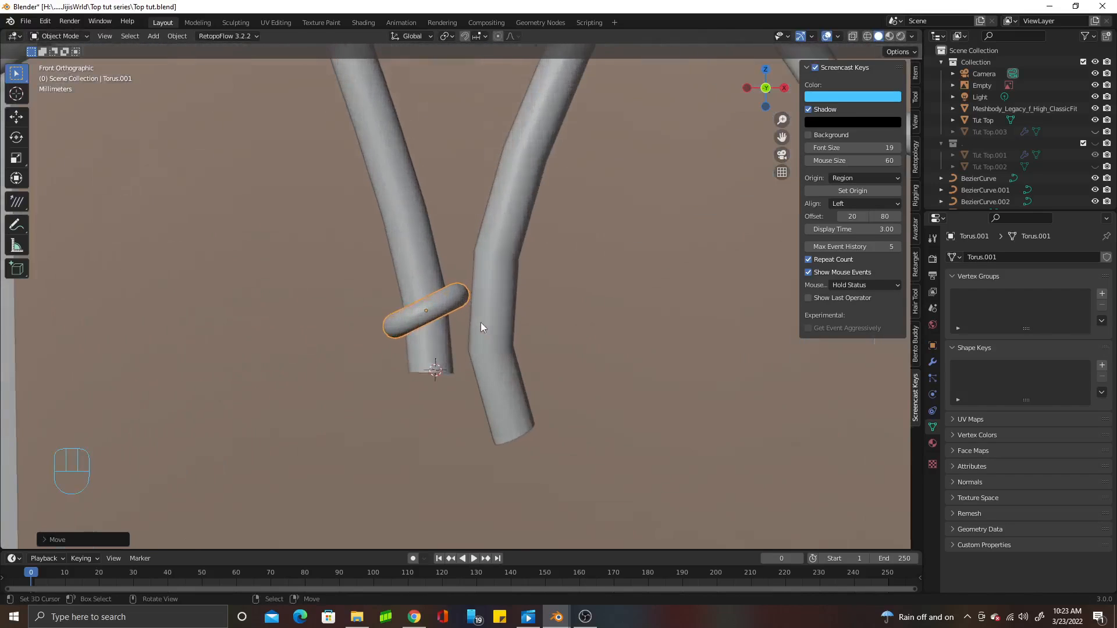
Duplicate the tilted torus in place and rotate the copy so the two rings cross in an X
scroll(480, 322, "up", 1)
key("shift+d")
right_click(479, 322)
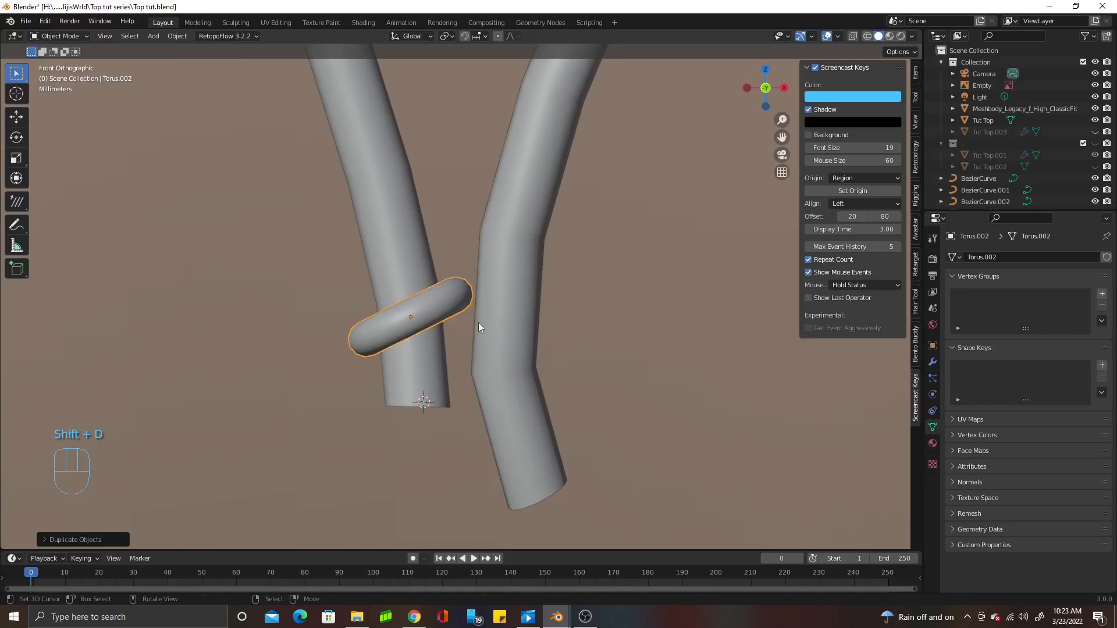
key("r")
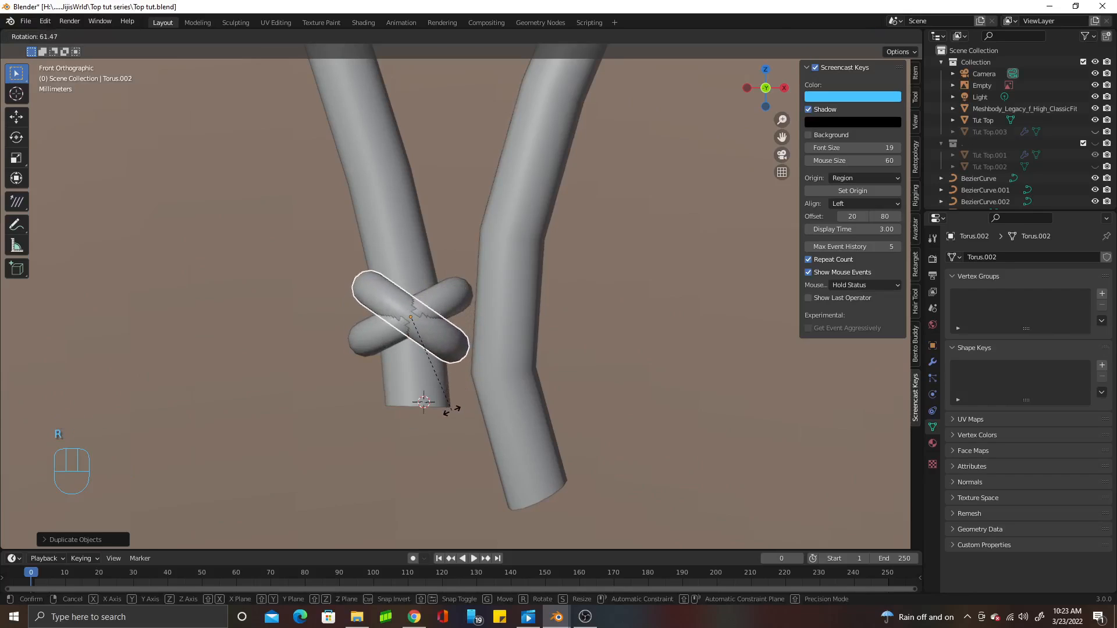
left_click(462, 395)
Scale the duplicated ring up slightly along the Y axis and adjust the size of the original ring
middle_click_drag(461, 394, 650, 353)
key("s")
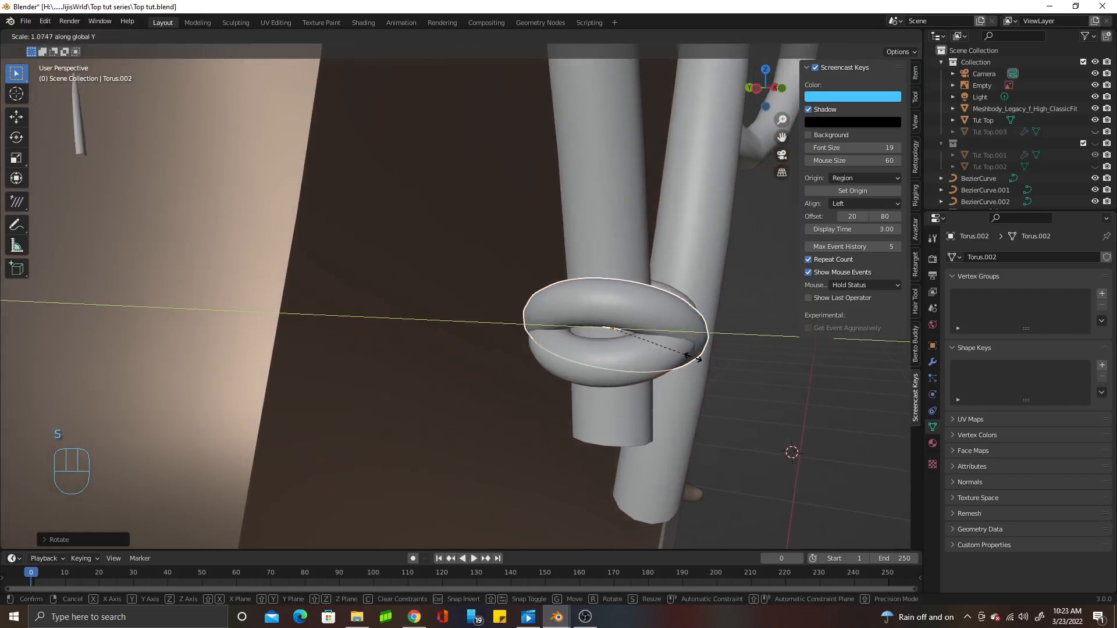
left_click(697, 358)
left_click(658, 355)
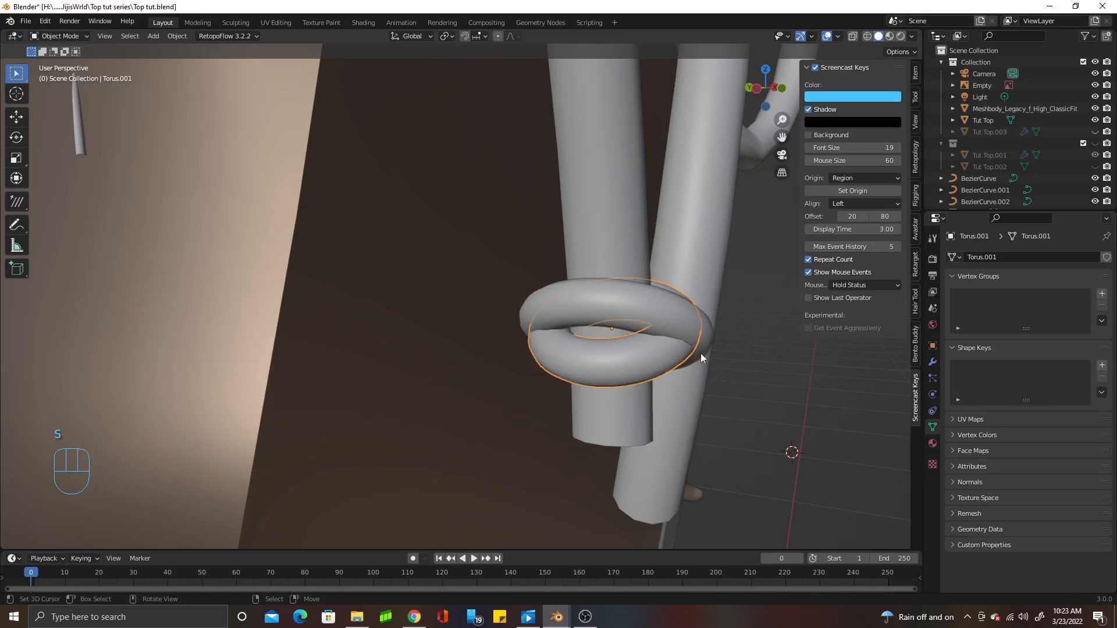
key("s")
middle_click(692, 355)
left_click(682, 353)
key("Tab")
key("Tab")
Examine the bow and its crossed-ring tail knot from the front at several distances
scroll(700, 356, "down", 3)
middle_click_drag(700, 356, 620, 369)
scroll(617, 372, "down", 9)
scroll(491, 452, "down", 4)
scroll(716, 392, "up", 5)
scroll(711, 389, "up", 4)
scroll(711, 390, "down", 6)
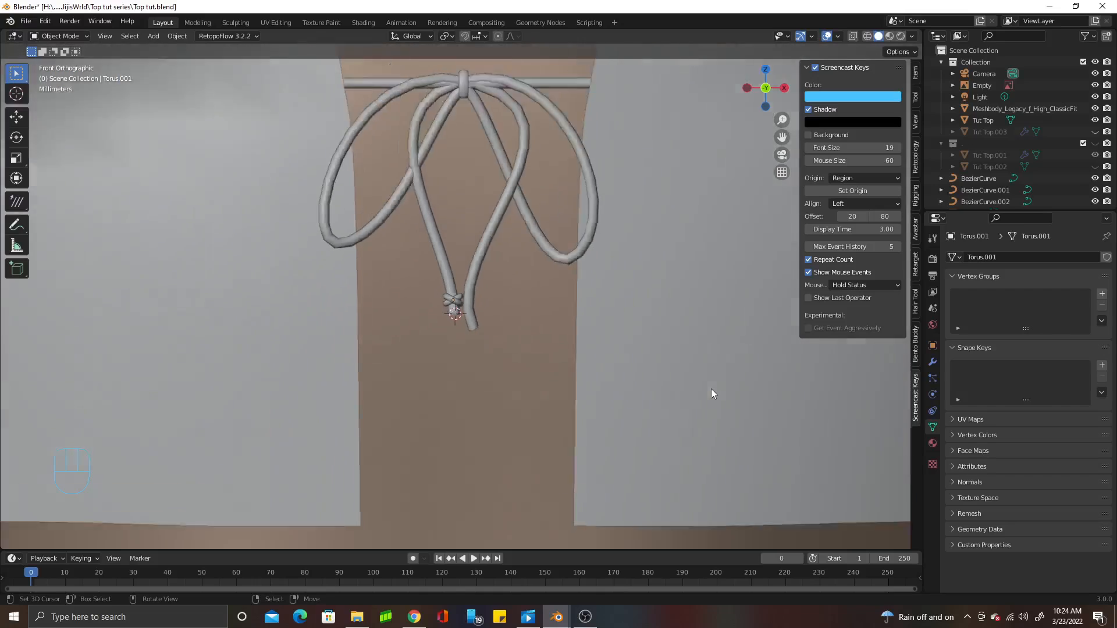
scroll(523, 347, "down", 6)
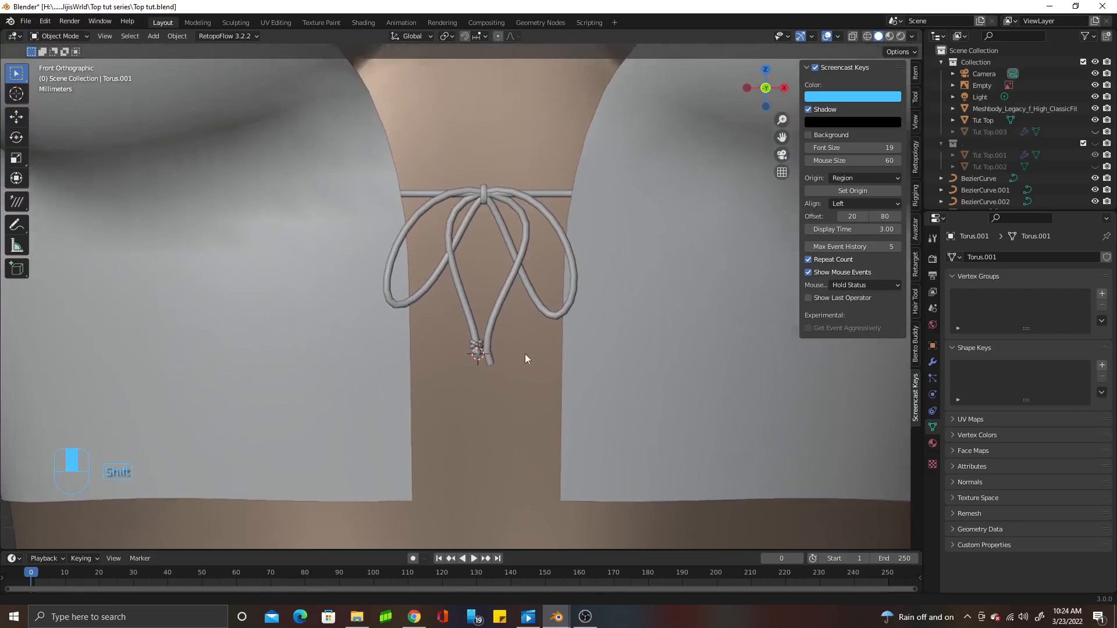
scroll(527, 361, "up", 6)
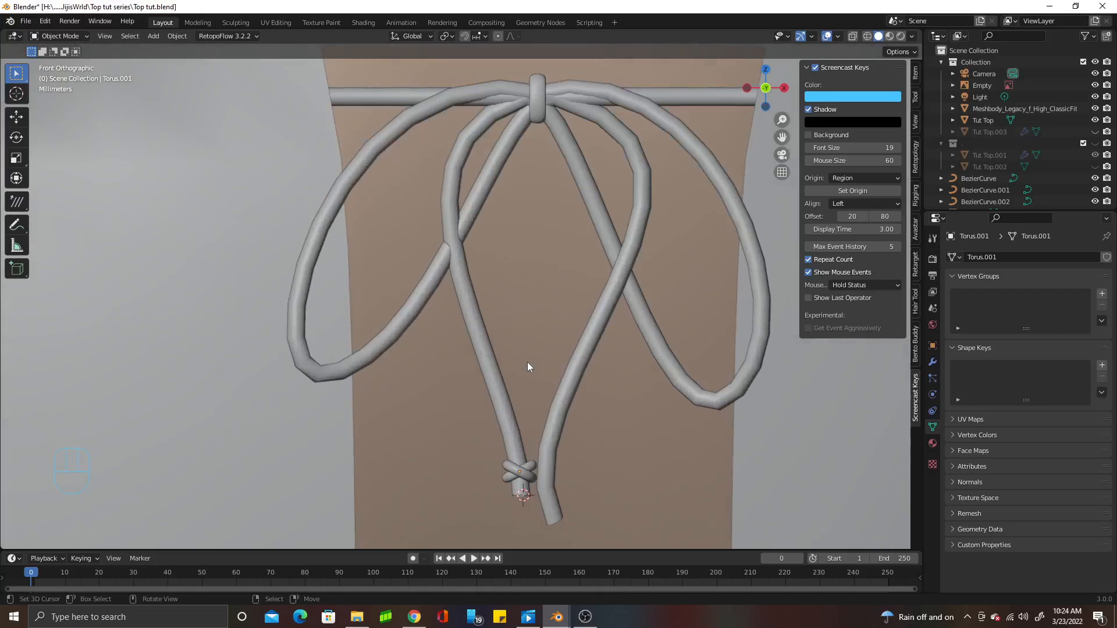
Duplicate both crossed rings of the left tail knot and place the copy near the end of the right tail
middle_click_drag(528, 362, 472, 254, "shift")
scroll(474, 314, "up", 5)
right_click(475, 411)
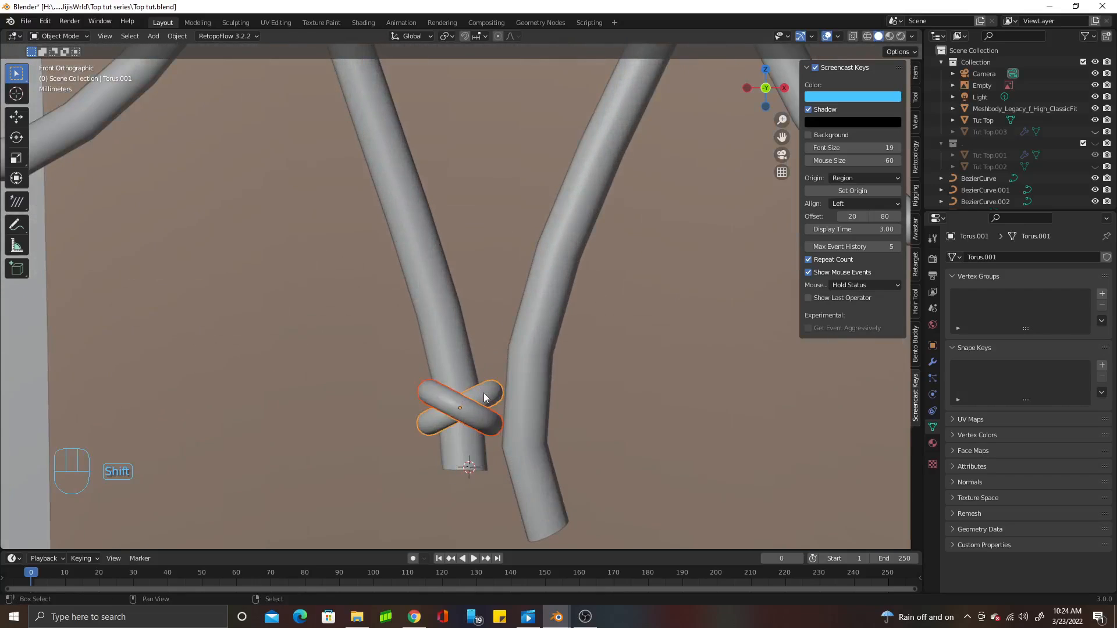
key("shift+d")
left_click(562, 482)
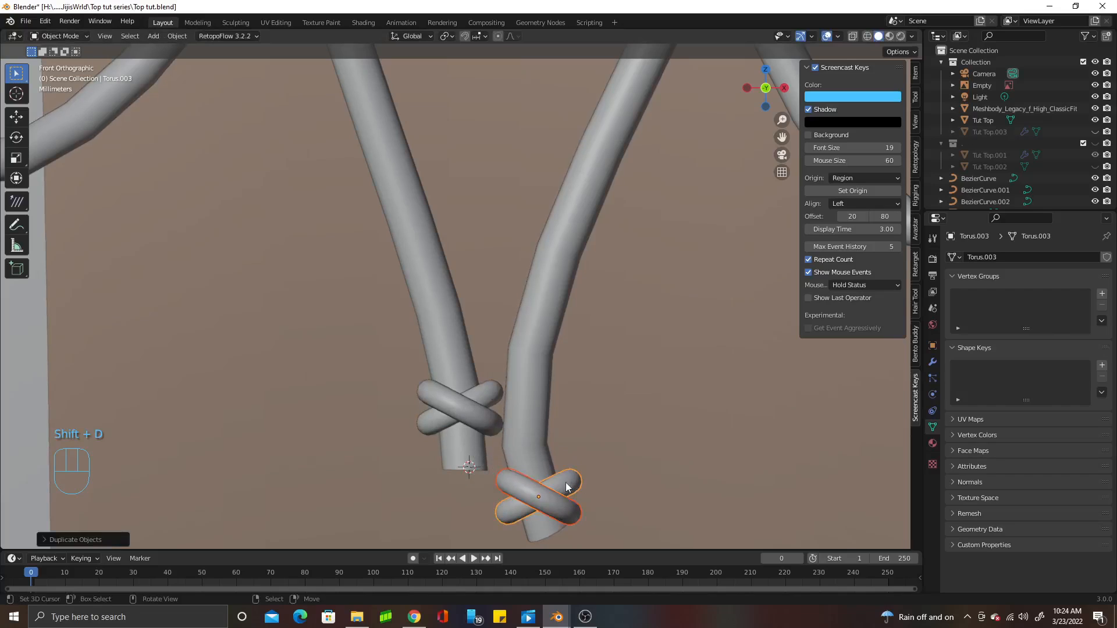
Rotate the copied knot about -15° to follow the right tail and nudge it into position
key("r")
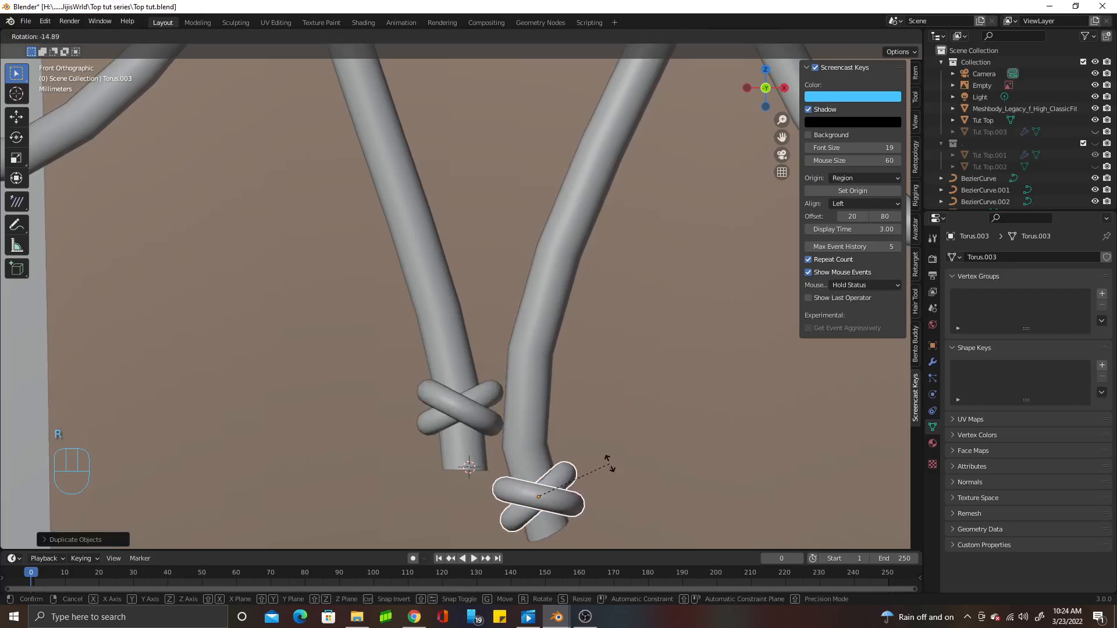
left_click(609, 468)
middle_click_drag(609, 468, 564, 333, "shift")
scroll(561, 336, "up", 1)
key("g")
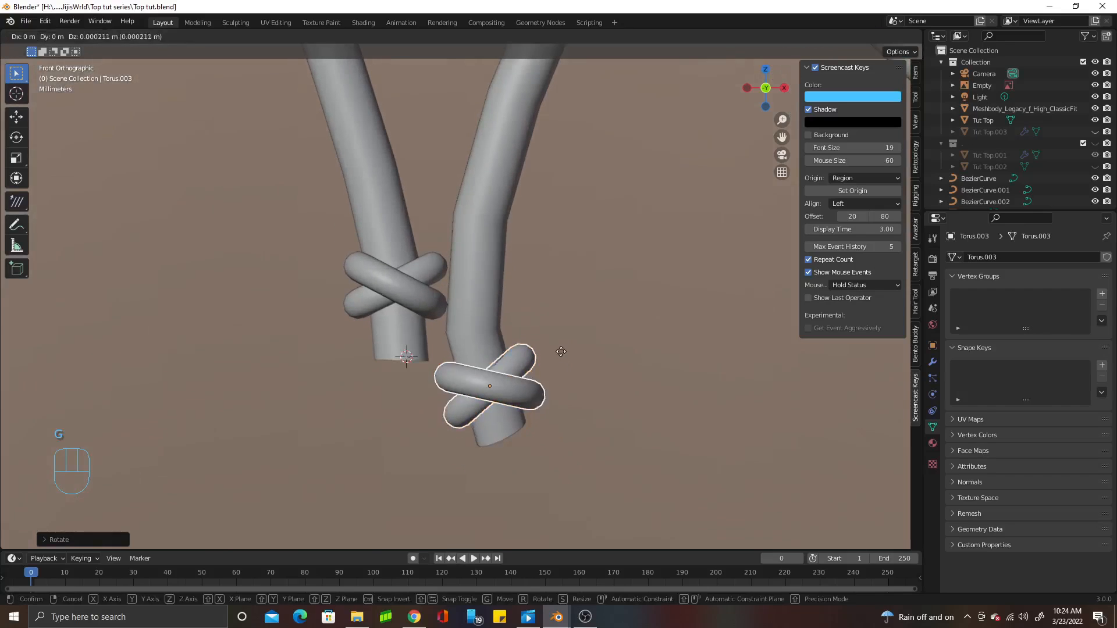
left_click(560, 342)
Adjust the copied knot's depth from an angled view so it wraps around the right tail
middle_click_drag(561, 342, 395, 295)
key("g")
left_click(686, 368)
scroll(559, 379, "down", 4)
scroll(546, 274, "up", 3)
Open BezierCurve.002 in Edit Mode and select its control point at the bow's center
left_click(375, 319)
key("Tab")
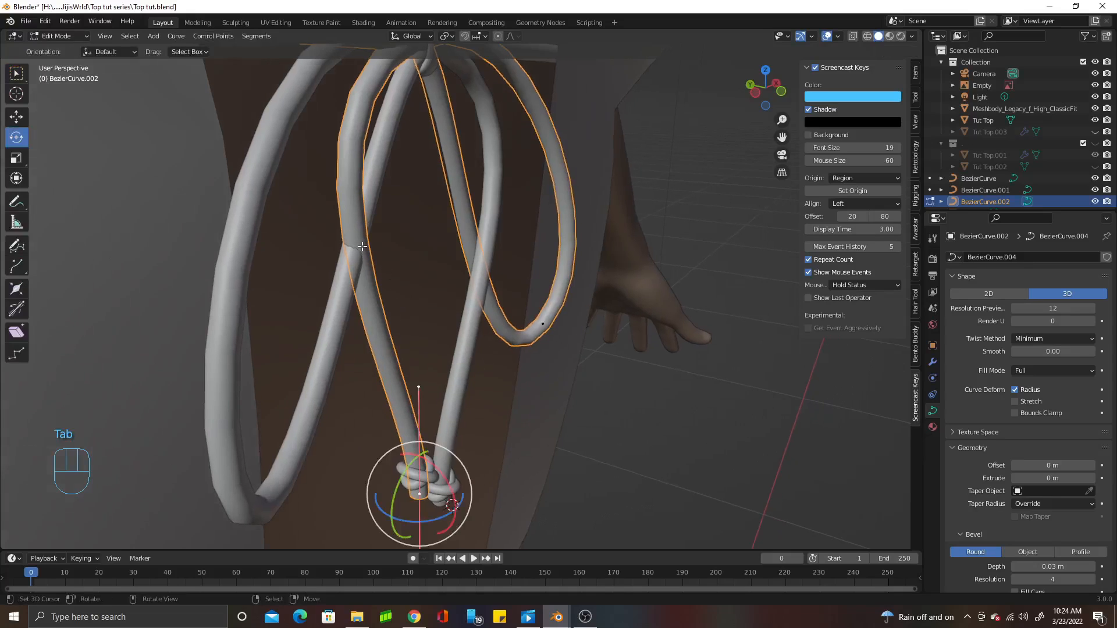
scroll(363, 250, "up", 2)
scroll(369, 252, "down", 4)
left_click(433, 138)
middle_click_drag(433, 139, 438, 373)
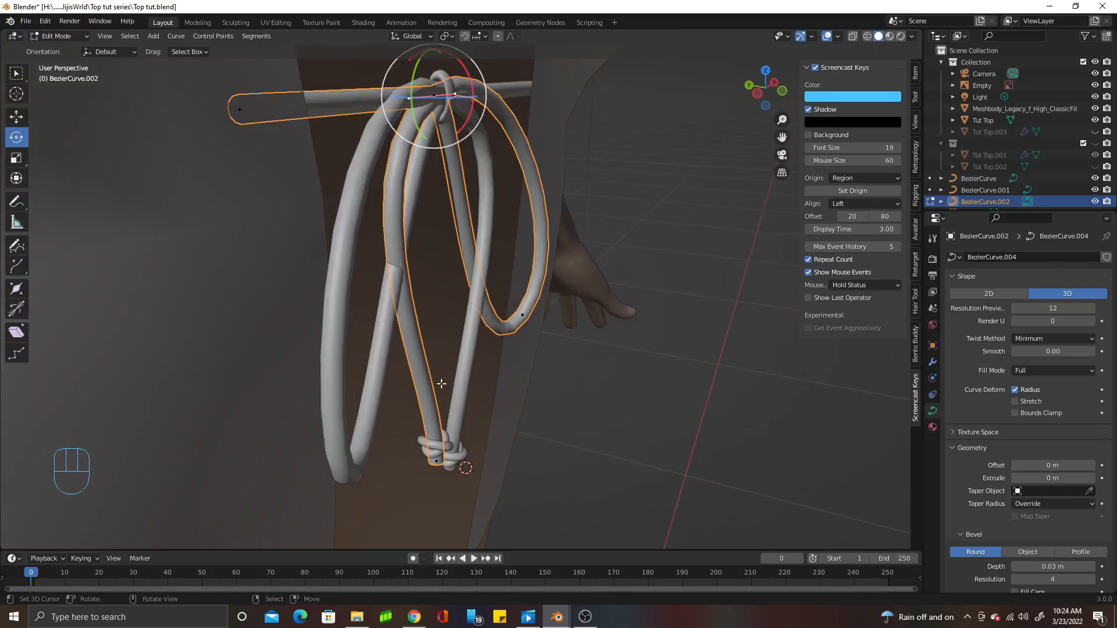
left_click(437, 460)
left_click_drag(443, 457, 464, 436)
key("ctrl+z")
Move the lower control point of BezierCurve.002's large loop about -0.0023 m along the Y axis
middle_click_drag(465, 437, 476, 394)
middle_click_drag(448, 260, 500, 349, "shift")
scroll(506, 360, "up", 5)
right_click(390, 301)
middle_click_drag(390, 302, 472, 268)
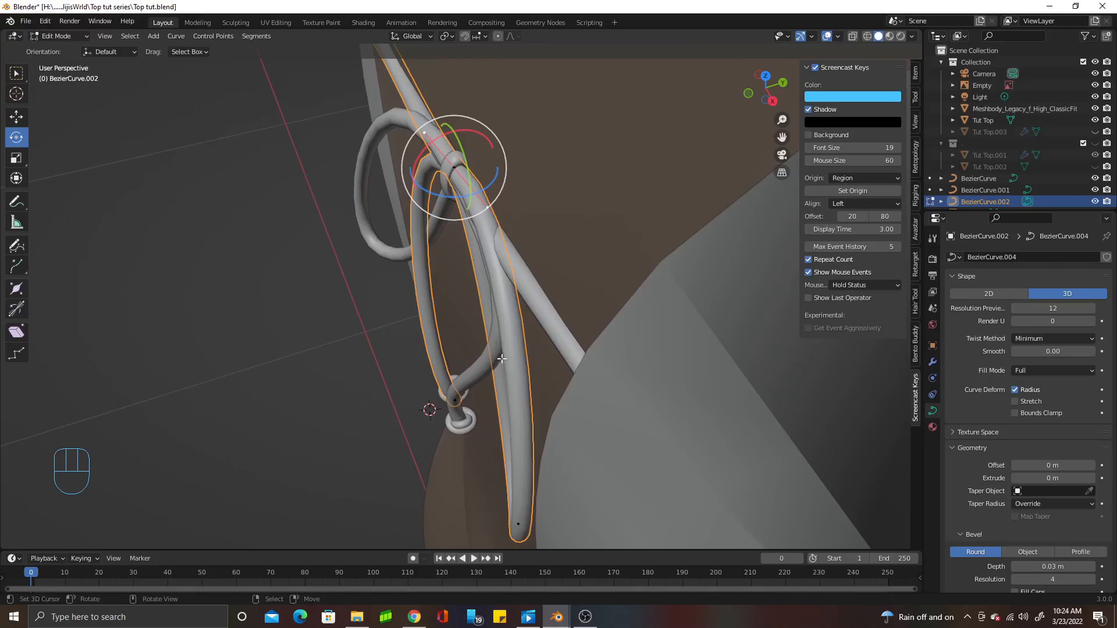
right_click(518, 524)
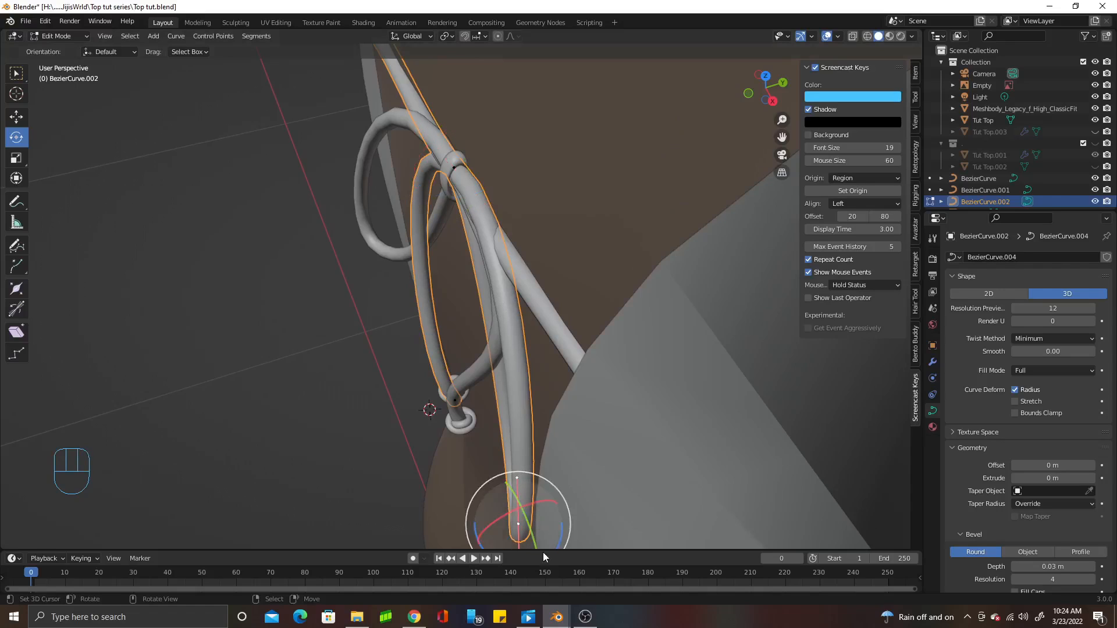
key("r")
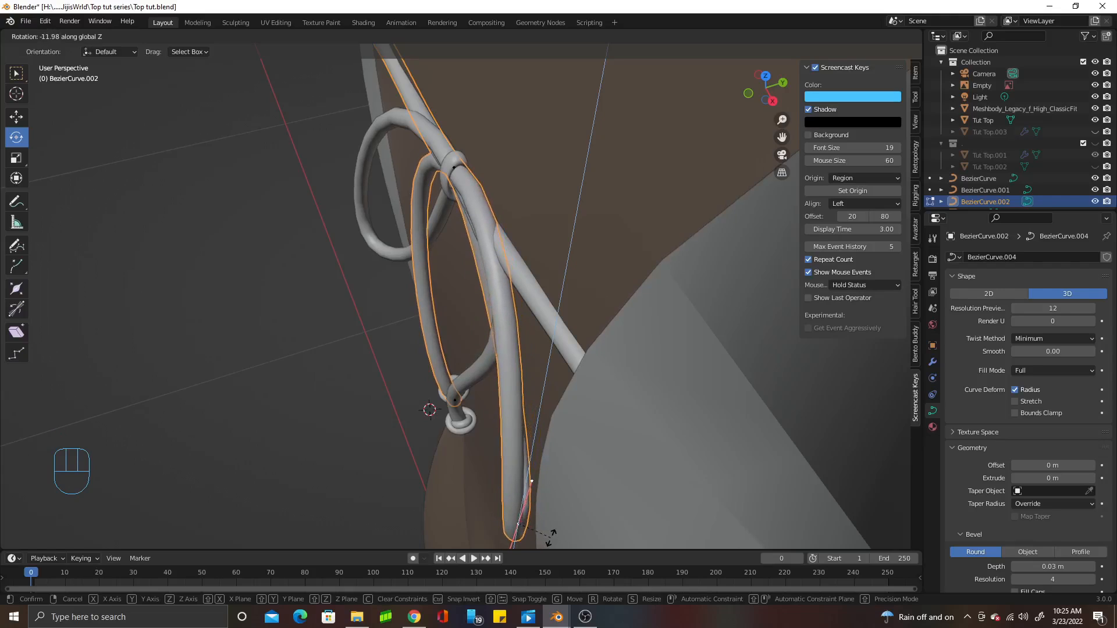
key("g")
key("y")
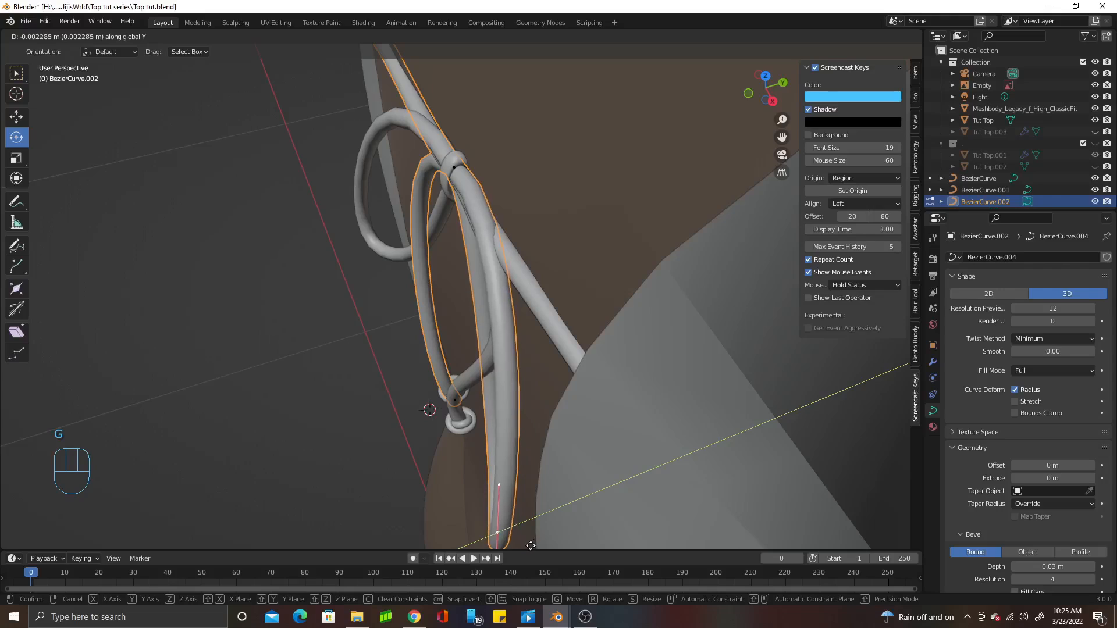
left_click(531, 546)
Rotate the loop's lower control point about the Z axis and return to the front view
key("r")
key("z")
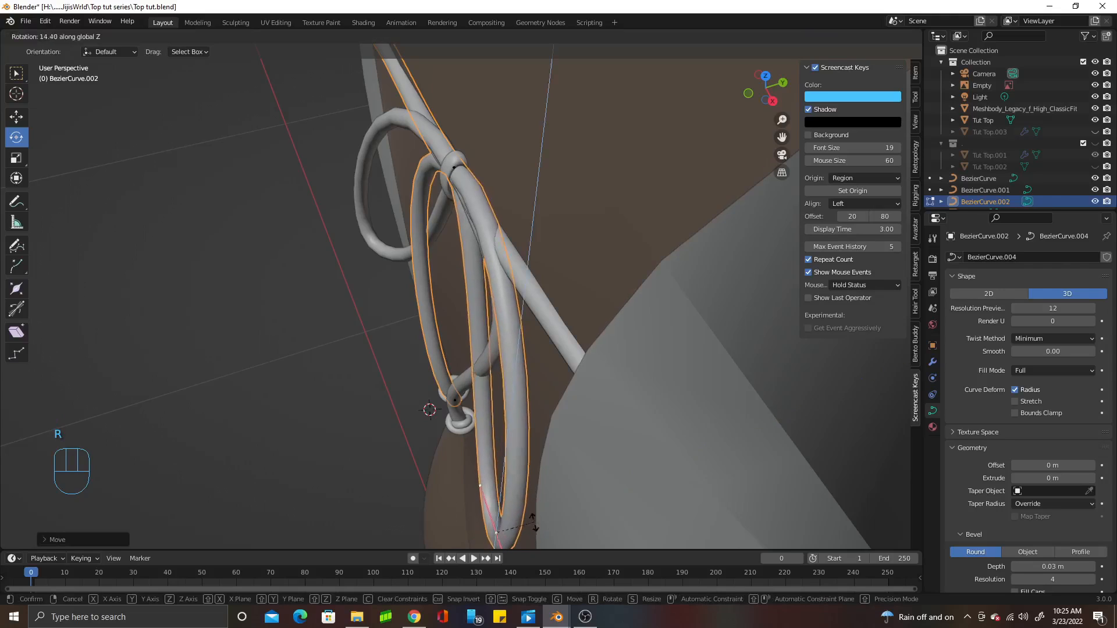
left_click(553, 530)
middle_click_drag(552, 530, 570, 393)
scroll(527, 373, "down", 3)
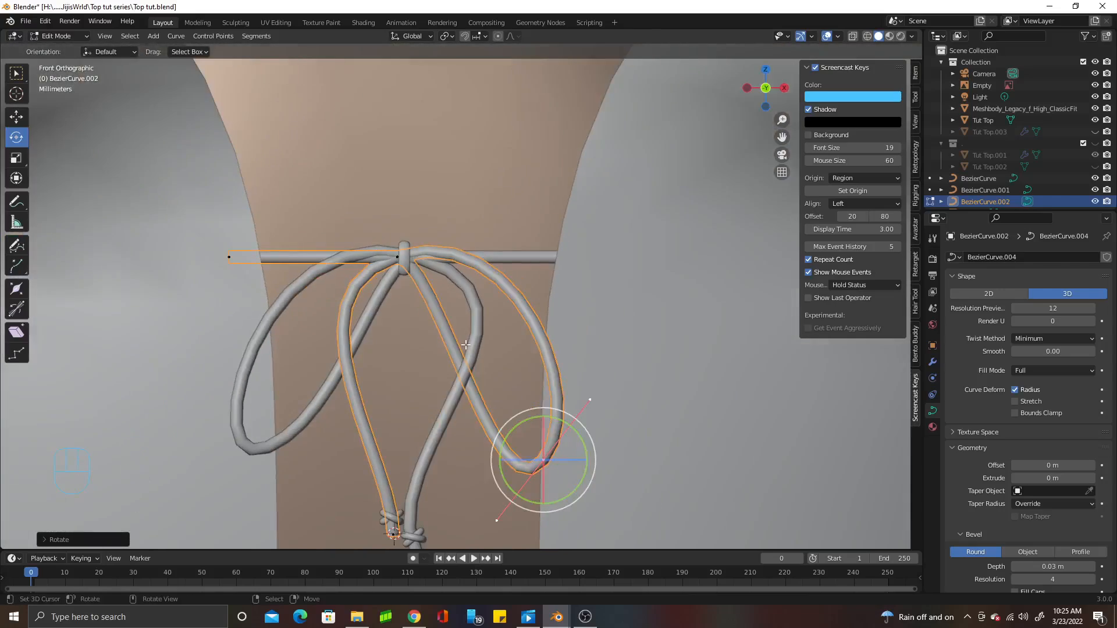
Rotate the central control point of BezierCurve.002 slightly to adjust how the cord passes through the knot
middle_click_drag(460, 333, 492, 394)
scroll(492, 394, "up", 4)
left_click(281, 214)
middle_click_drag(281, 214, 405, 245)
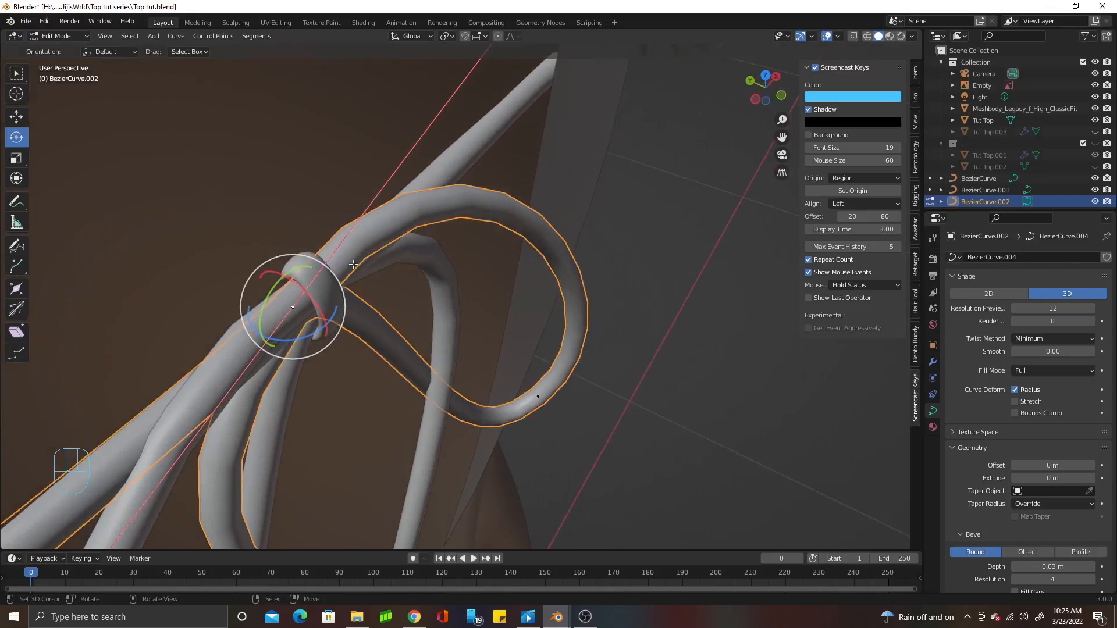
scroll(353, 265, "down", 3)
key("r")
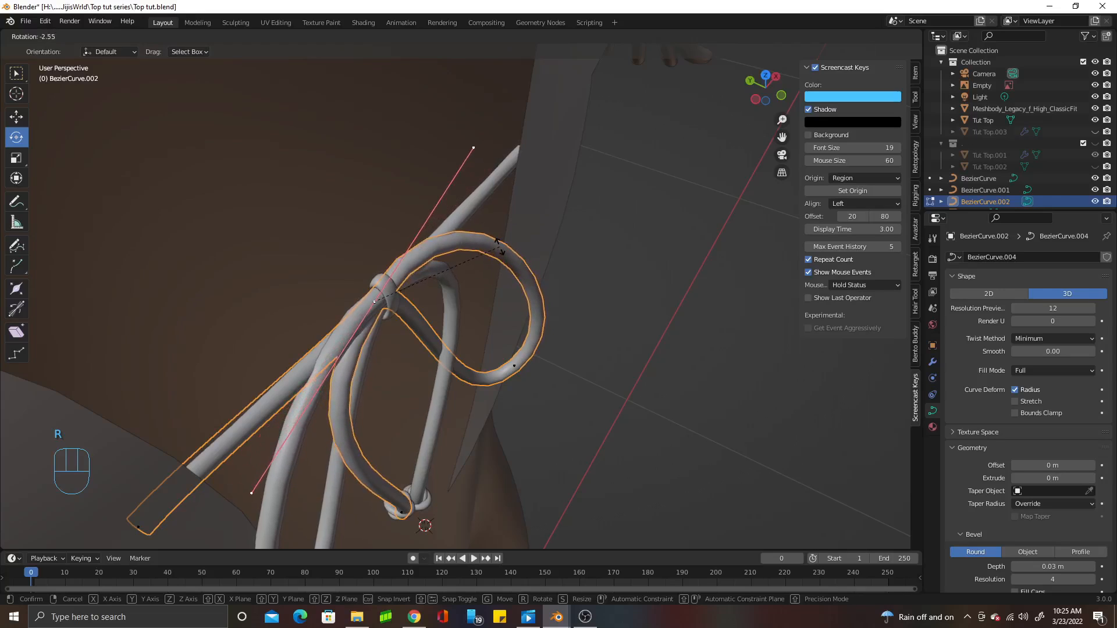
left_click(453, 255)
Move BezierCurve.002's central control point about -0.0004 m along the Y axis and return to Object Mode
scroll(453, 255, "up", 2)
middle_click_drag(453, 255, 479, 332)
key("g")
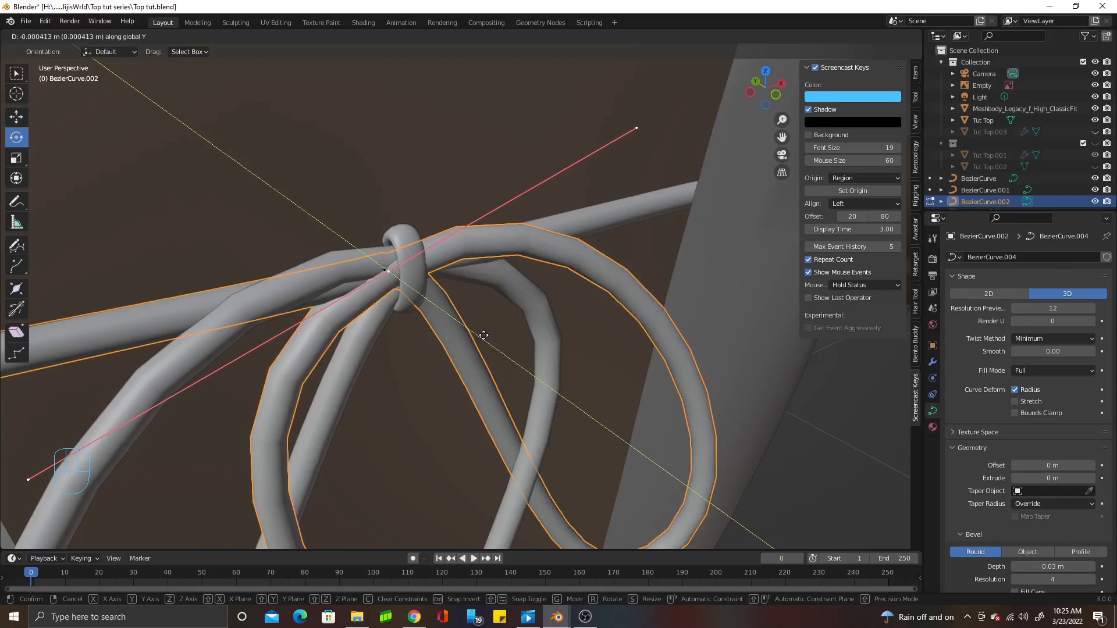
left_click(483, 335)
middle_click_drag(484, 335, 247, 277, "alt")
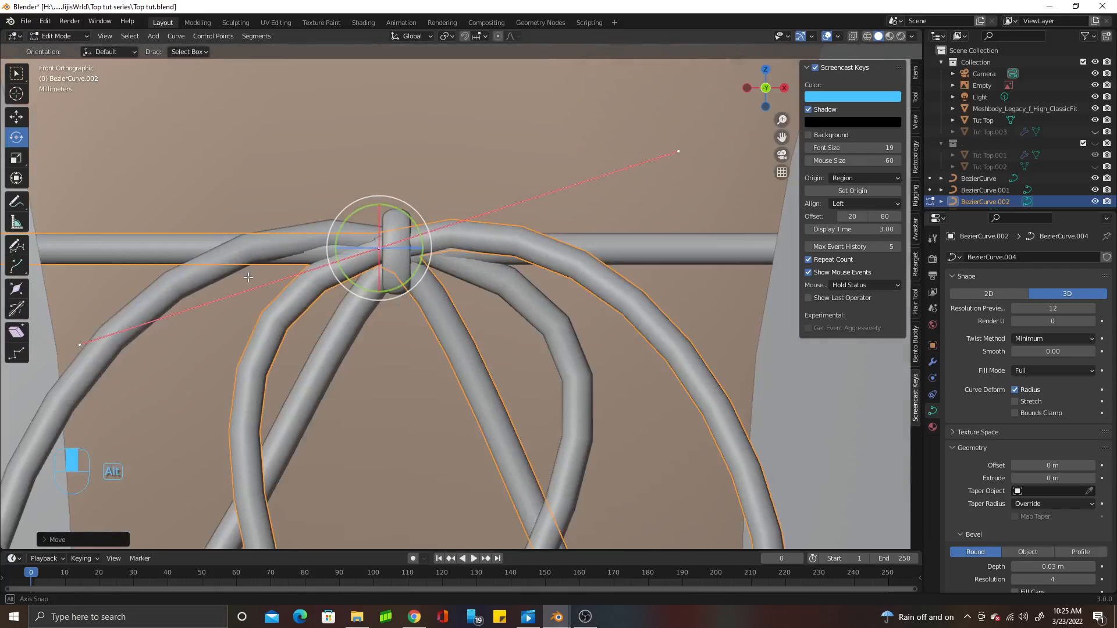
left_click(220, 269)
key("Tab")
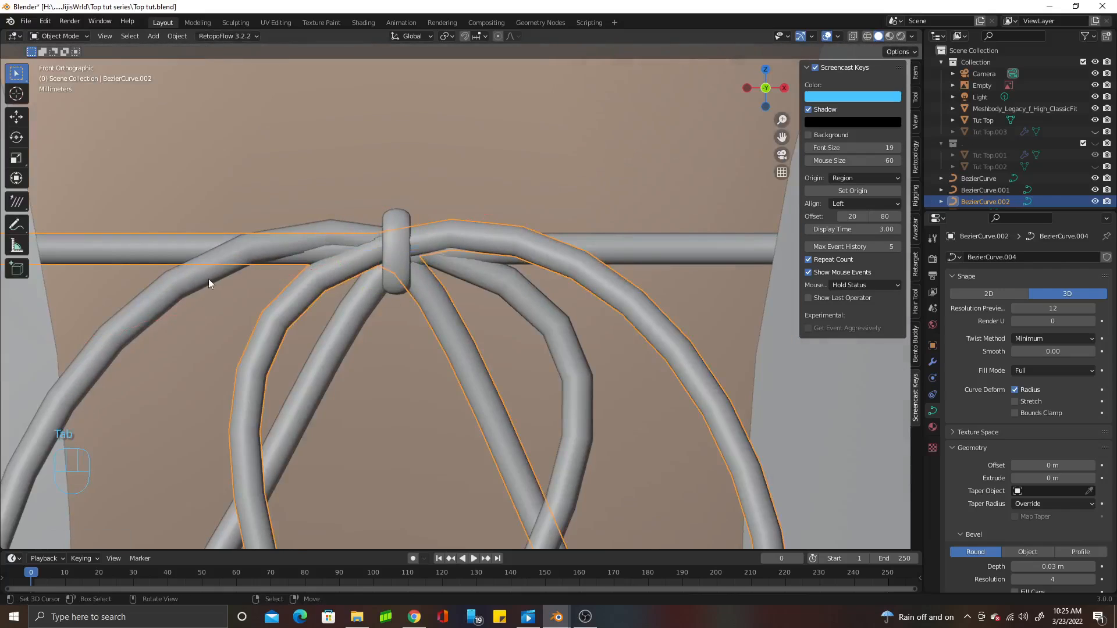
Open BezierCurve.001 in Edit Mode and rotate its short-handled control point beside the knot about the Z axis
left_click(208, 278)
key("Tab")
middle_click_drag(208, 278, 353, 319)
left_click(420, 269)
key("r")
key("z")
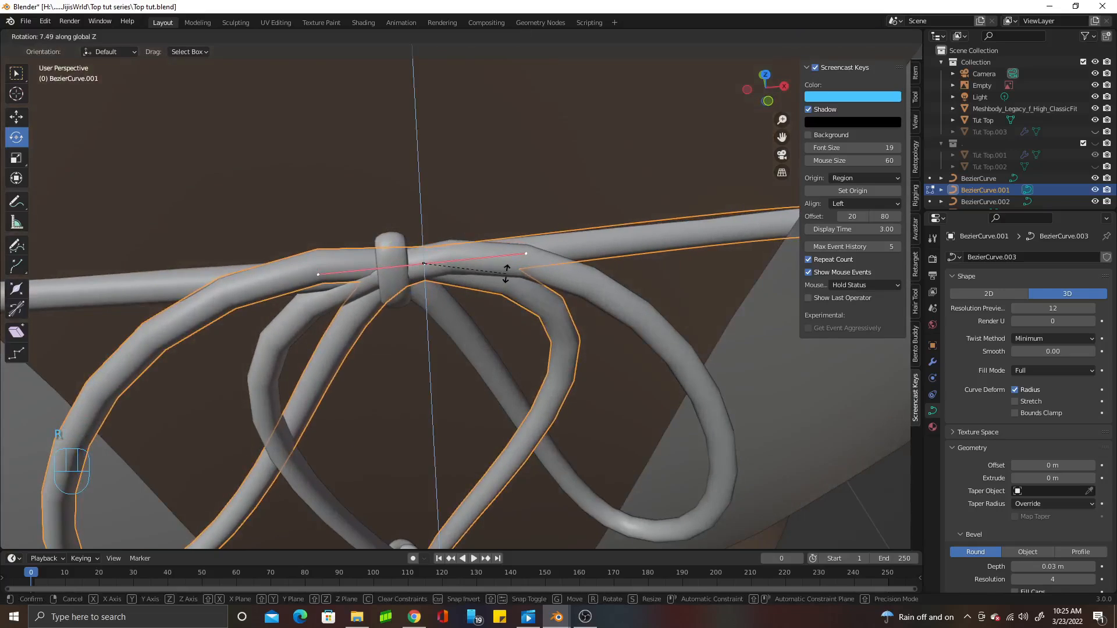
left_click(504, 267)
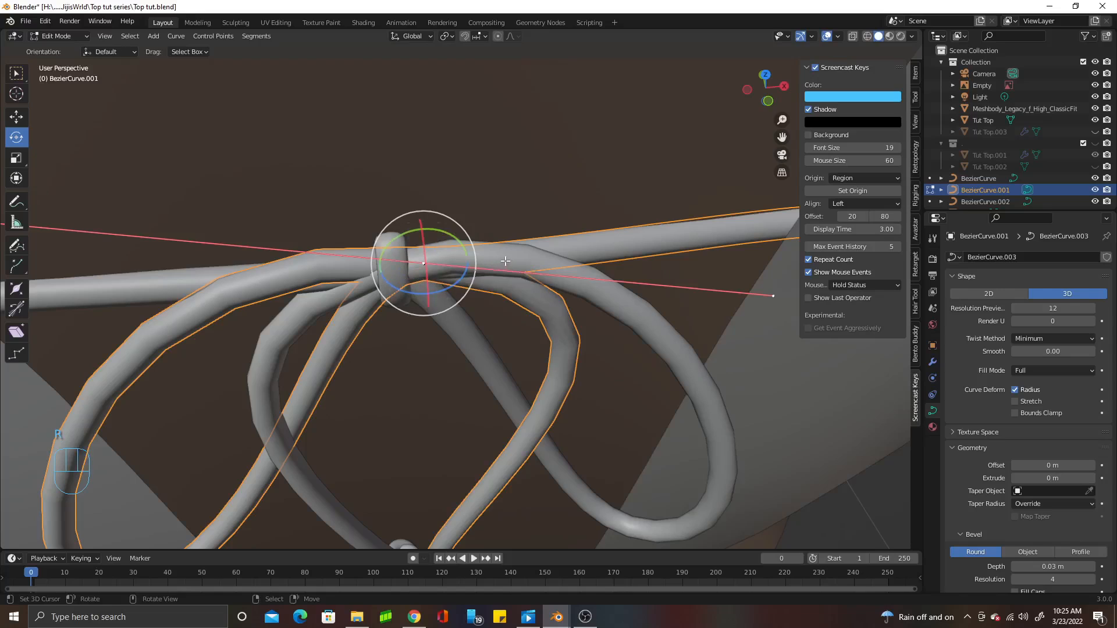
Rotate BezierCurve.001's long-handled control point beside the knot about 4.2° around the Z axis and return to Object Mode
key("r")
key("z")
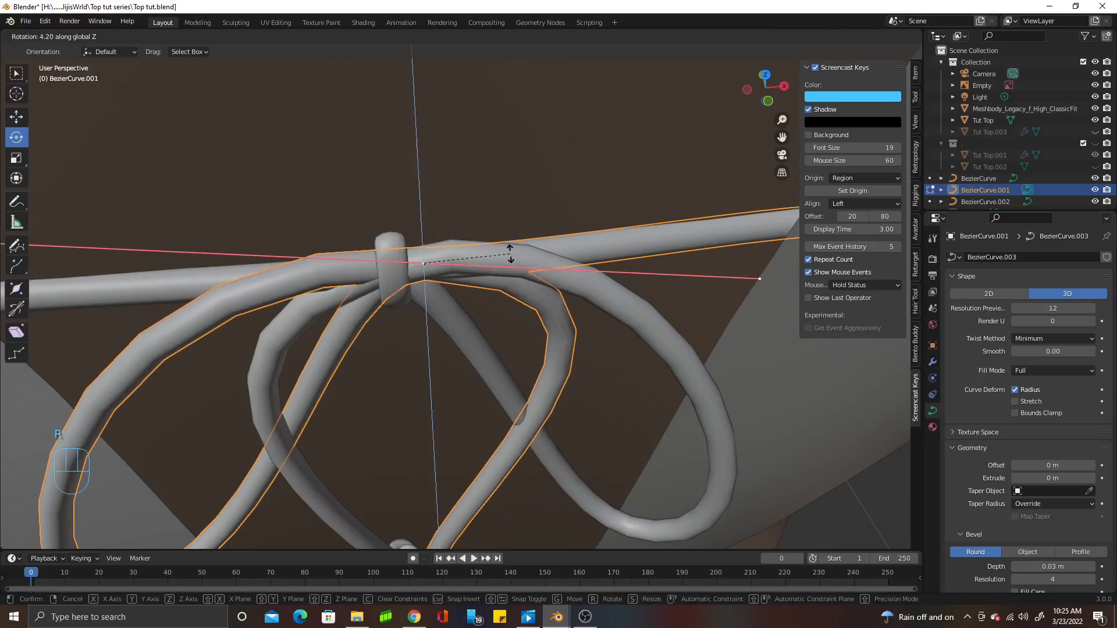
left_click(510, 254)
key("KP_1")
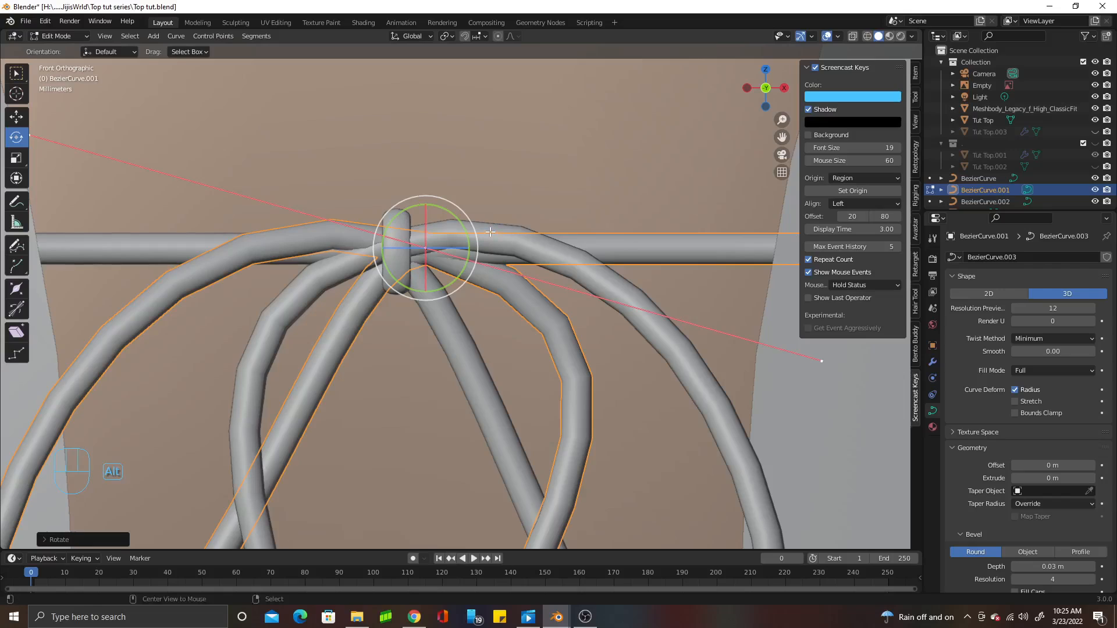
scroll(490, 231, "down", 2)
key("Tab")
Widen the bow's center torus knot by a factor of about 1.19 along the X axis
left_click(420, 267)
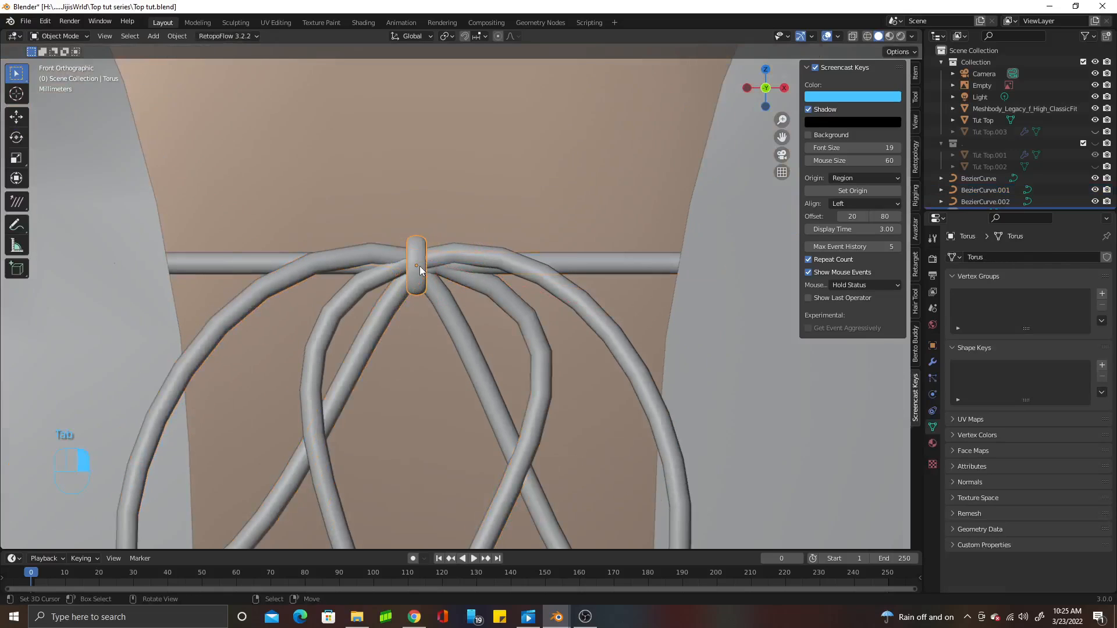
key("s")
key("x")
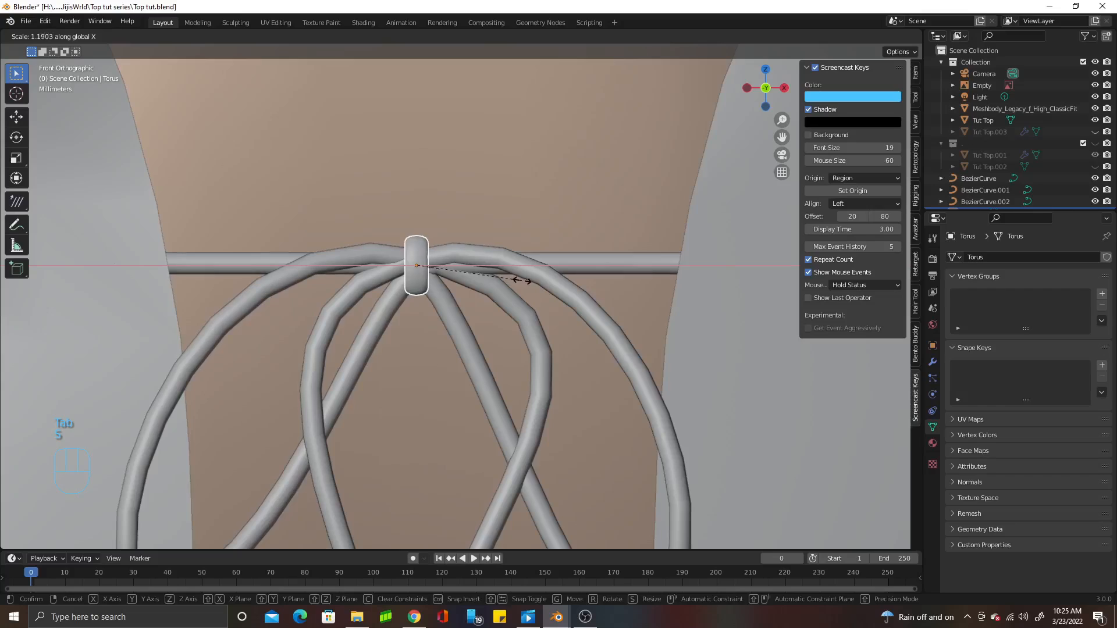
left_click(519, 282)
Scale the bow's center torus knot along the Z axis
key("s")
key("z")
left_click(525, 301)
Move the center torus knot about -0.0003 m along the Z axis and resize it uniformly
key("g")
key("z")
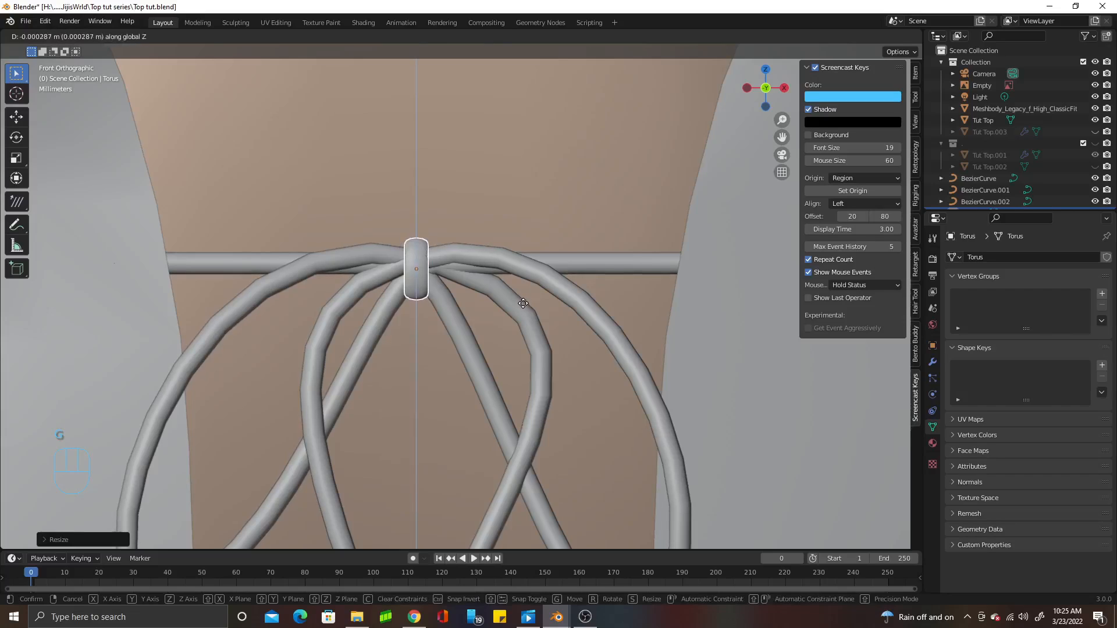
left_click(523, 303)
key("s")
left_click(515, 303)
Move the tail-end knot Torus.002 along the Y axis so it sits around its cord, and return to the front view
scroll(514, 308, "down", 10)
scroll(661, 372, "down", 2)
scroll(660, 373, "up", 10)
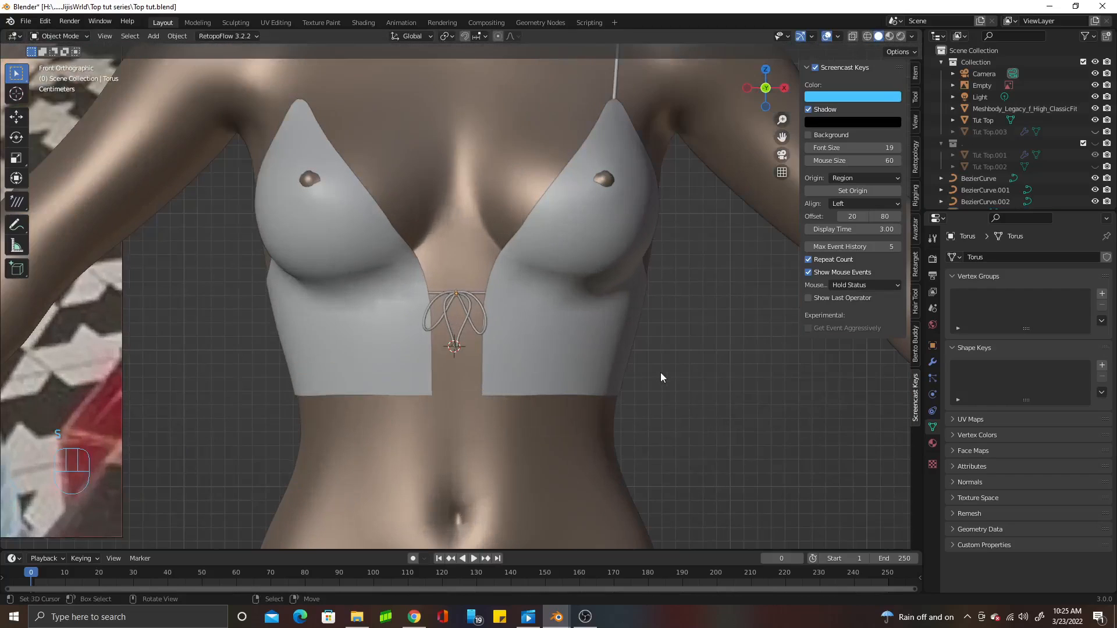
scroll(455, 481, "up", 3)
scroll(469, 475, "down", 2)
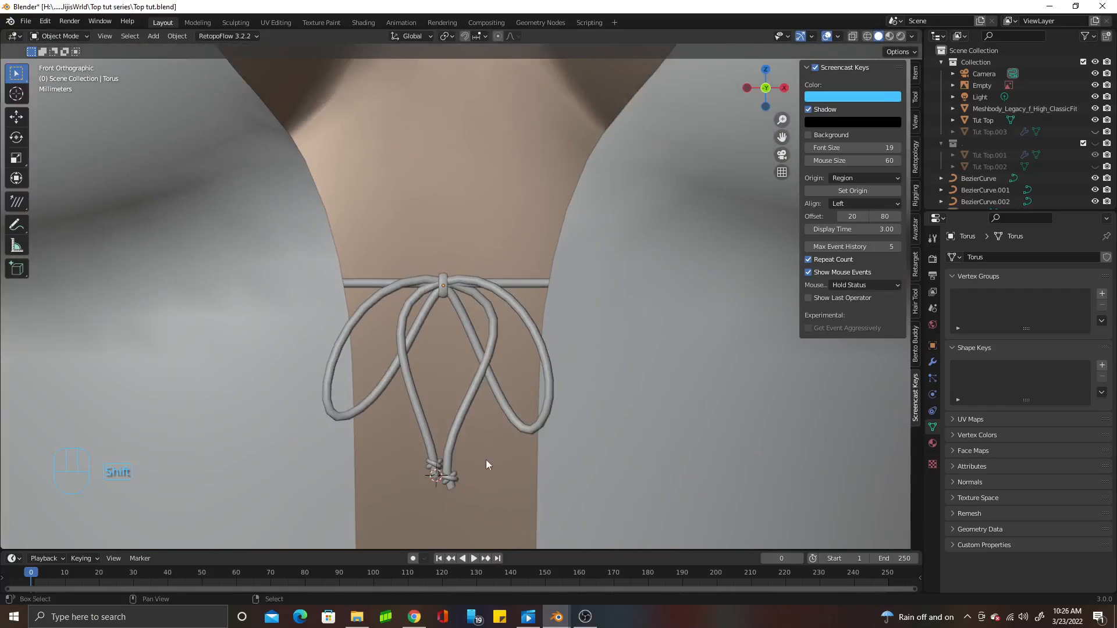
scroll(497, 414, "up", 2)
right_click(487, 422)
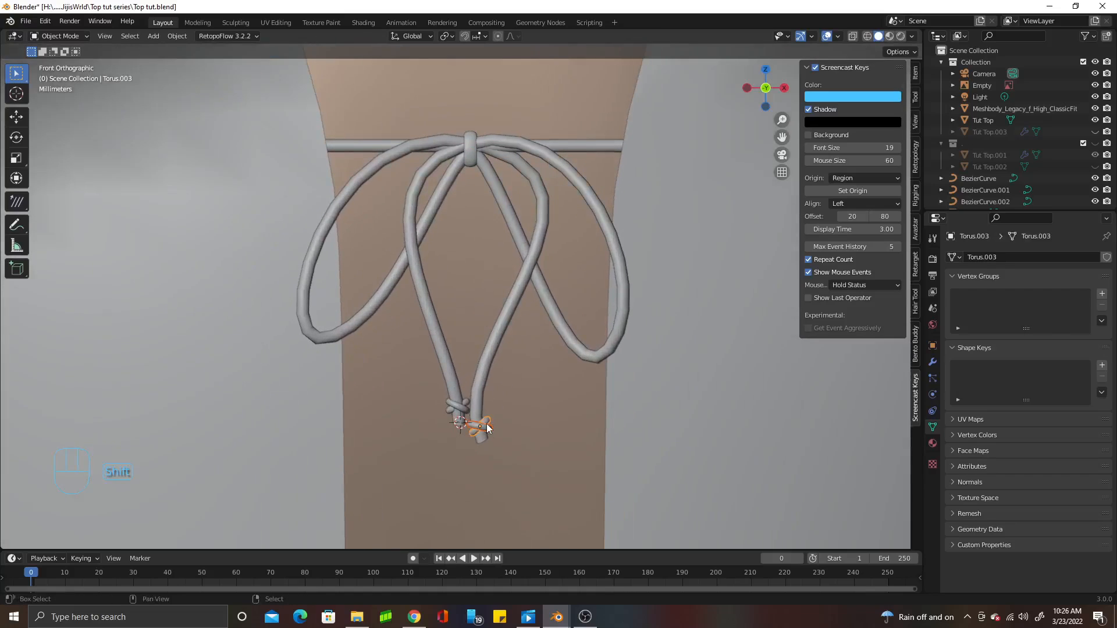
middle_click_drag(473, 436, 554, 341)
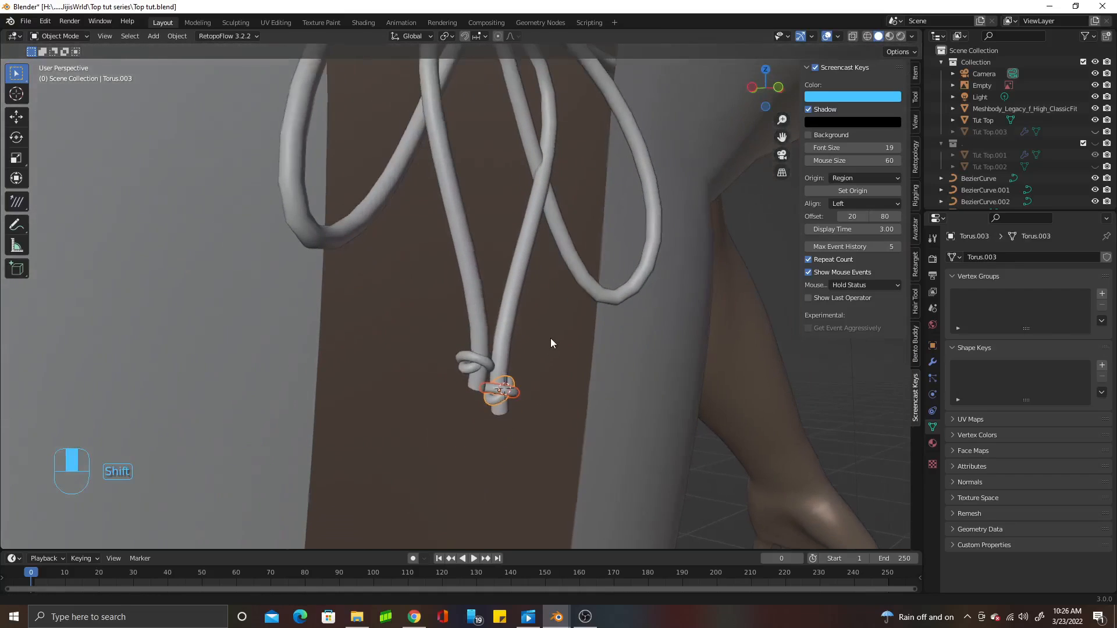
scroll(479, 410, "up", 2)
right_click(479, 410)
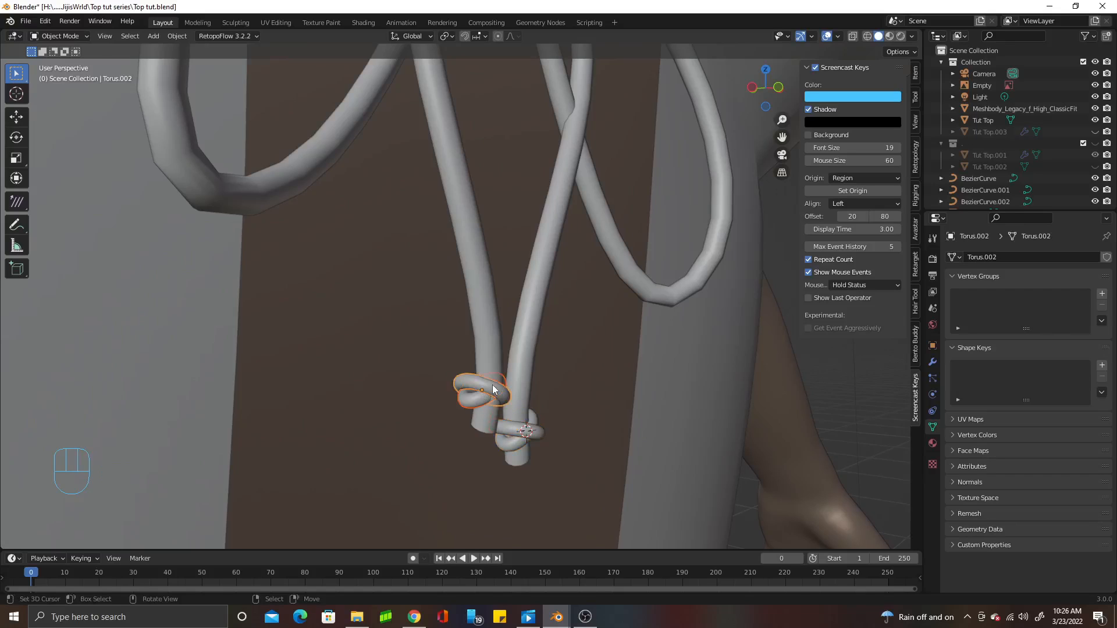
key("g")
key("y")
left_click(497, 389)
key("KP_1")
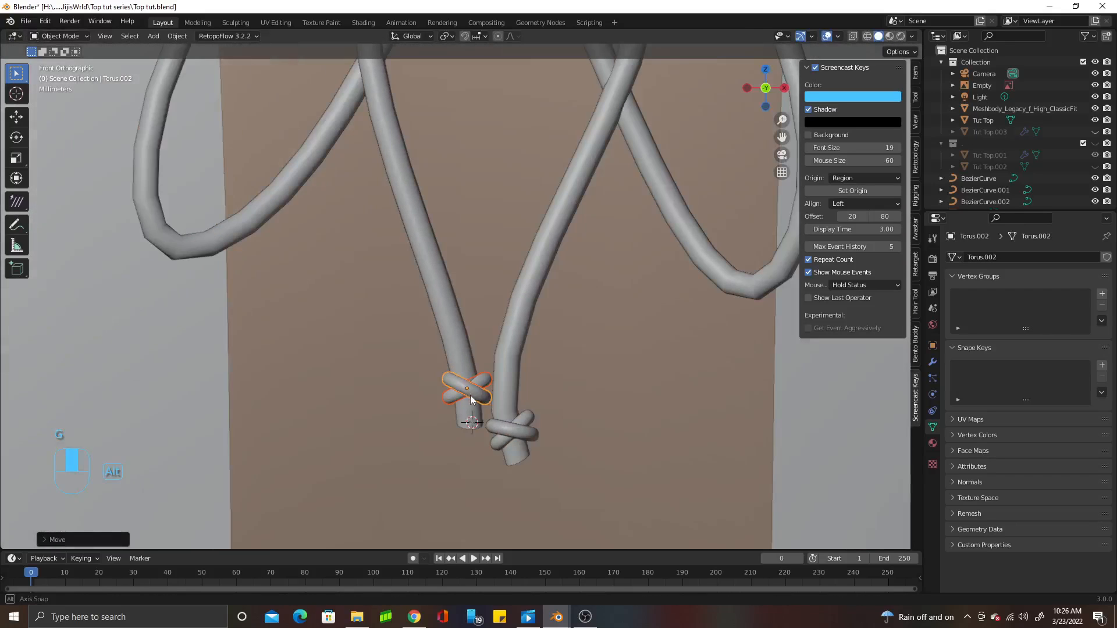
right_click(599, 377)
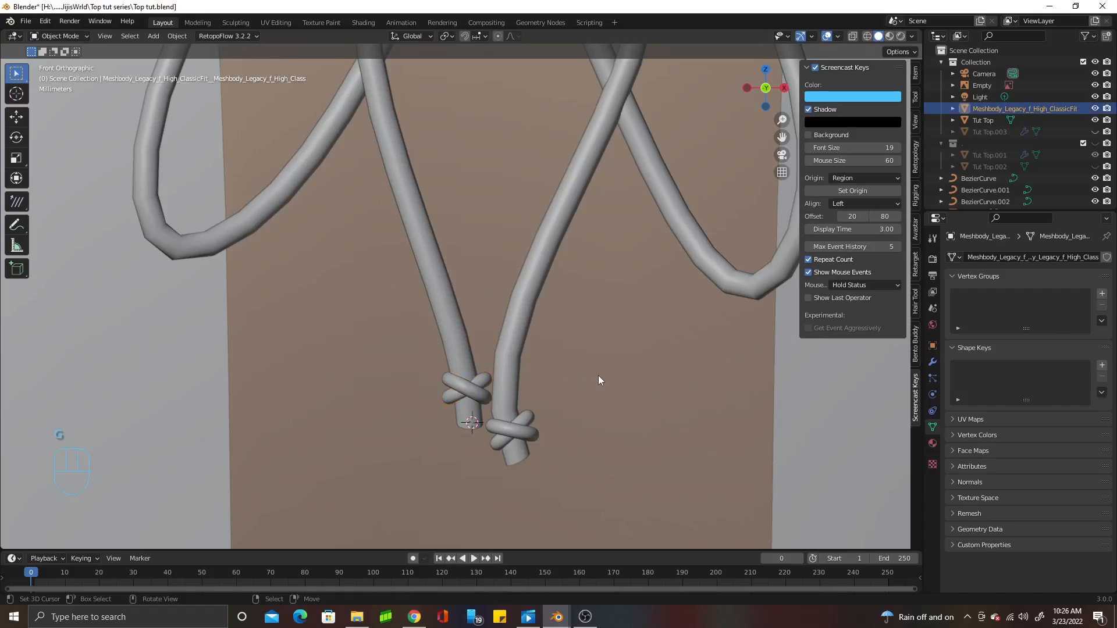
Convert the bow curve BezierCurve.001 to a mesh
scroll(477, 381, "down", 3)
right_click(465, 384)
key("Tab")
key("Tab")
key("w")
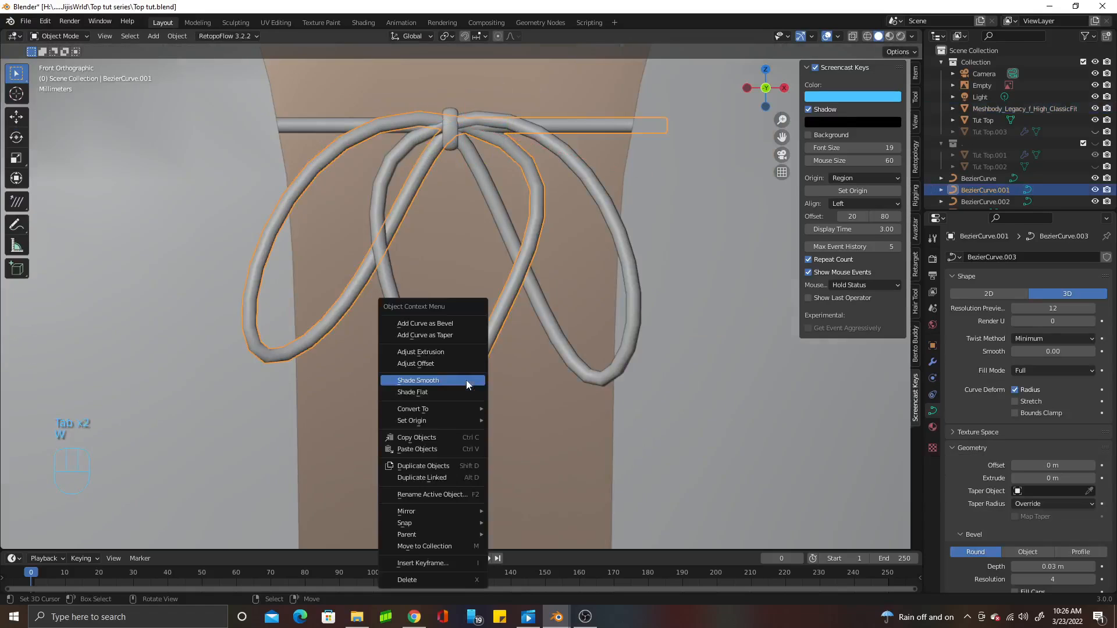
mouse_move(463, 408)
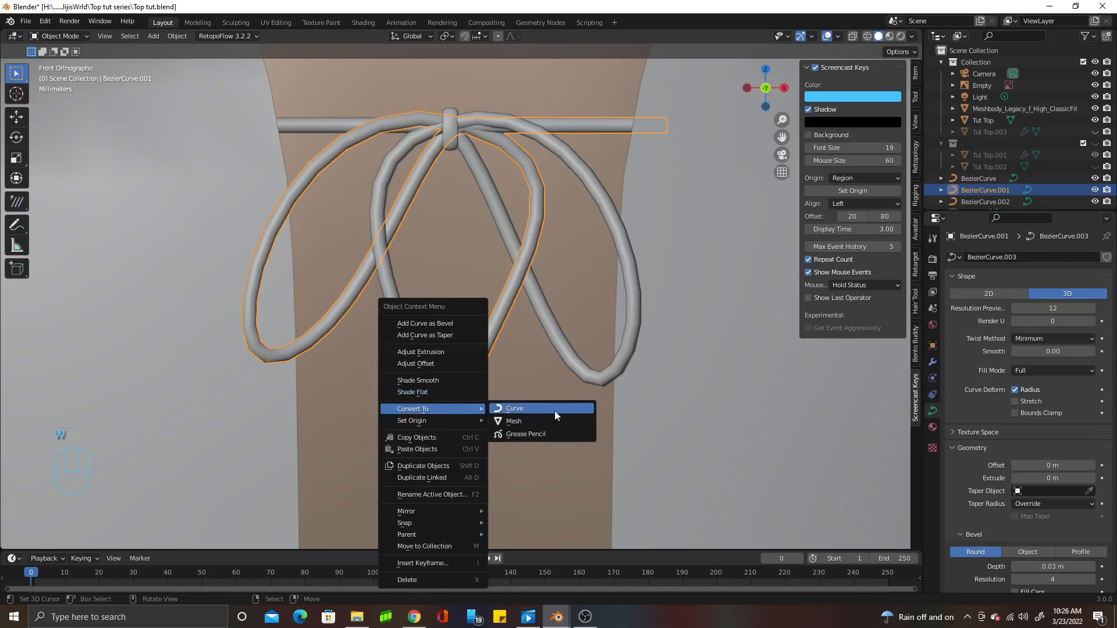
left_click(553, 417)
Convert the bow's other curve, BezierCurve.002, to a mesh
right_click(420, 351)
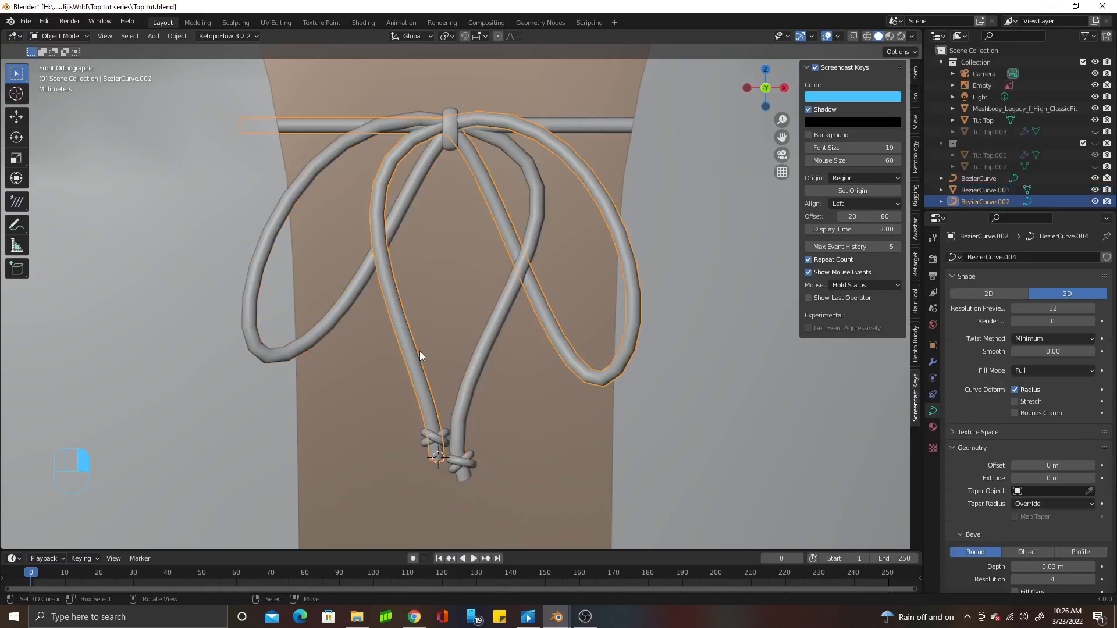
key("Tab")
key("Tab")
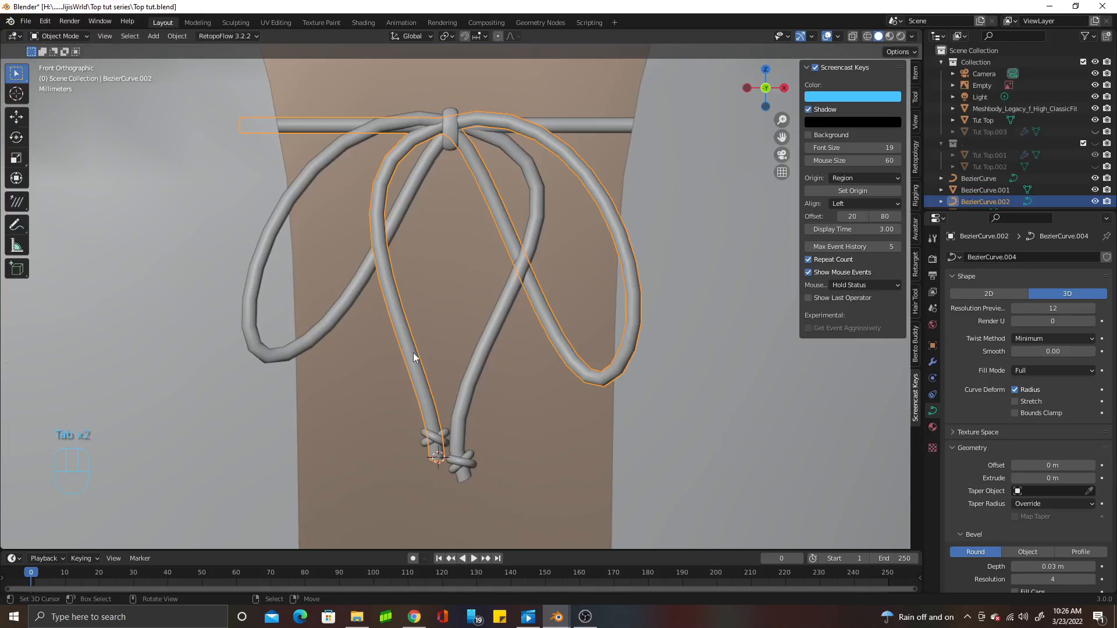
key("w")
mouse_move(407, 353)
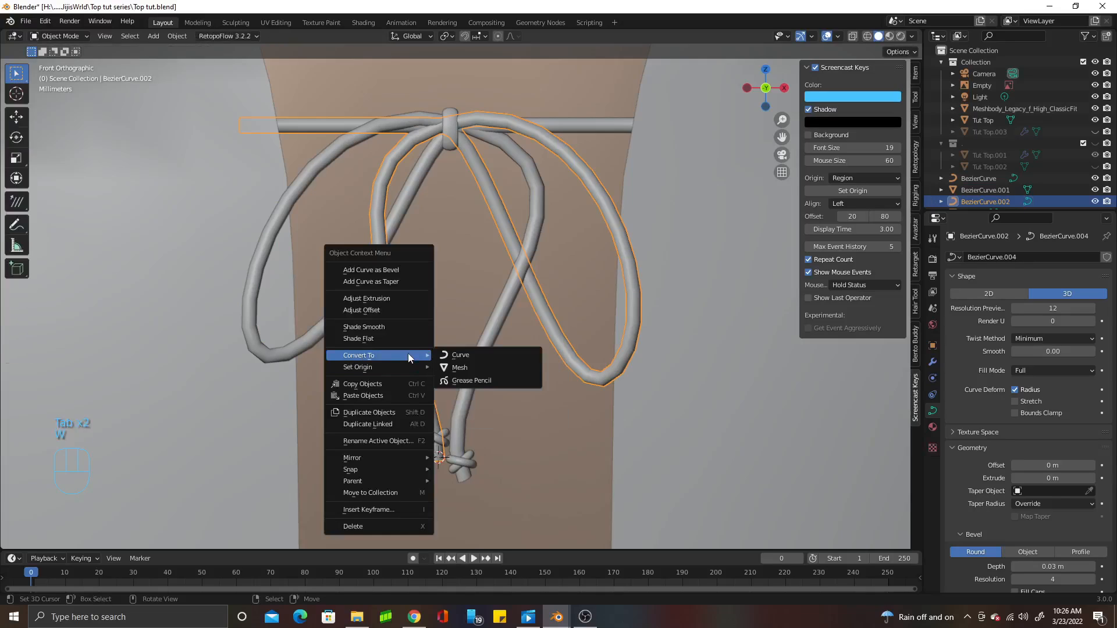
left_click(457, 369)
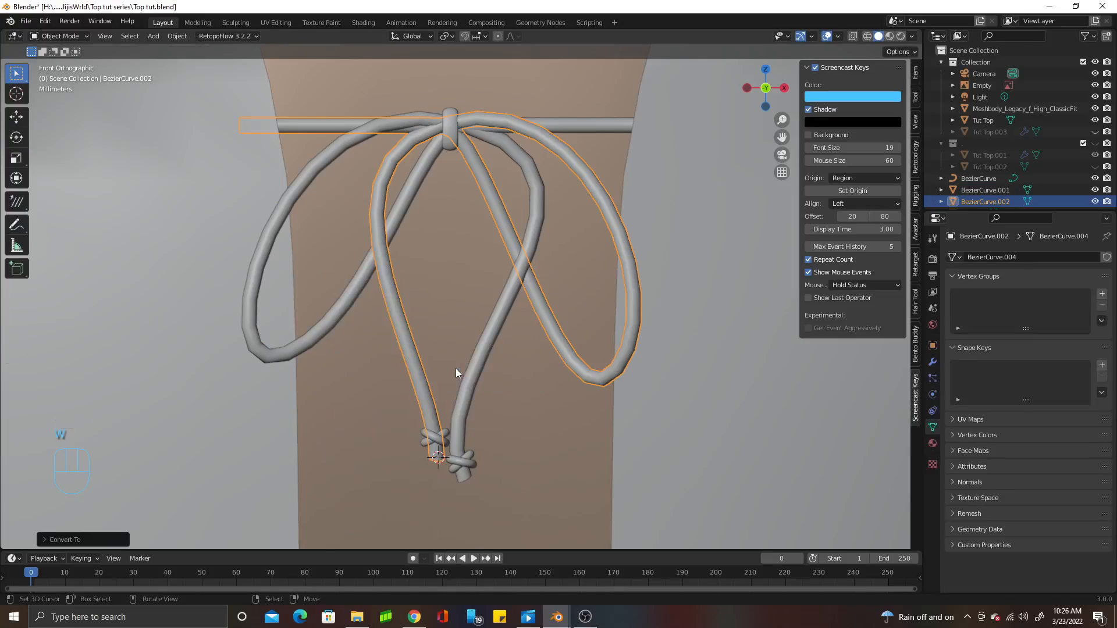
Examine the bow and shoulder strap on the top from the front and compare them with the reference photo
left_click(440, 441)
scroll(438, 442, "up", 2)
scroll(438, 442, "down", 4)
scroll(439, 443, "down", 6)
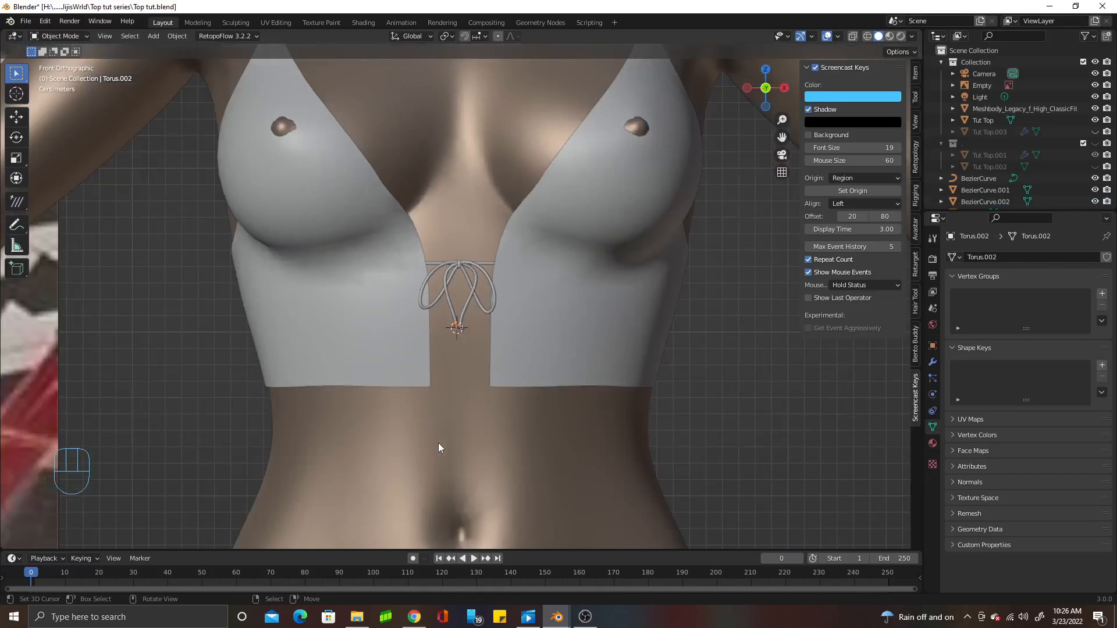
scroll(438, 442, "down", 5)
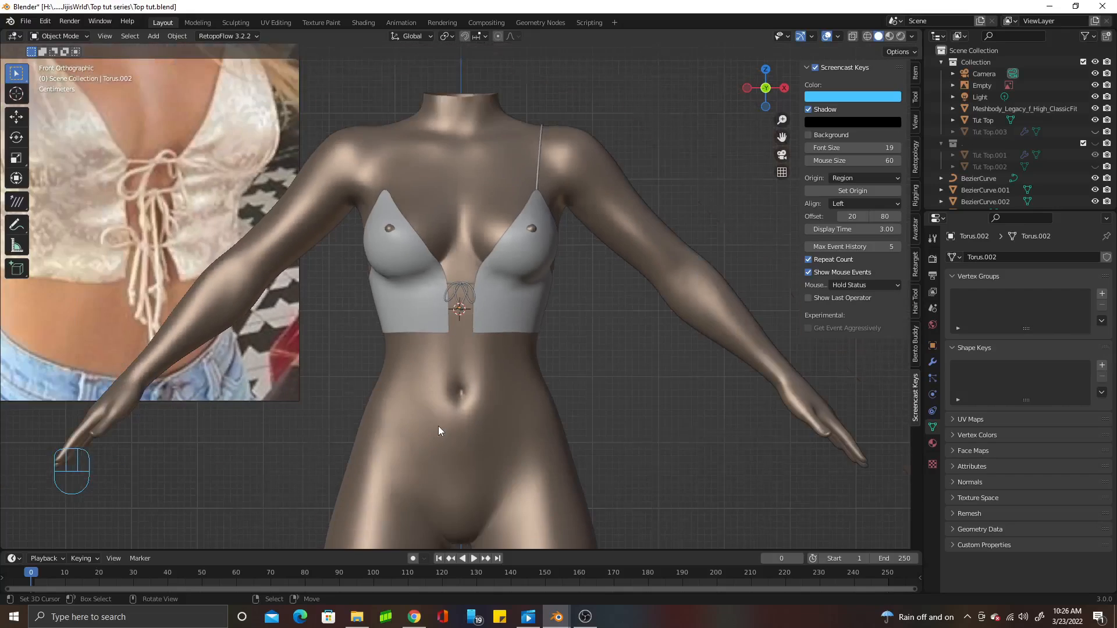
scroll(438, 426, "up", 7)
scroll(438, 430, "down", 1)
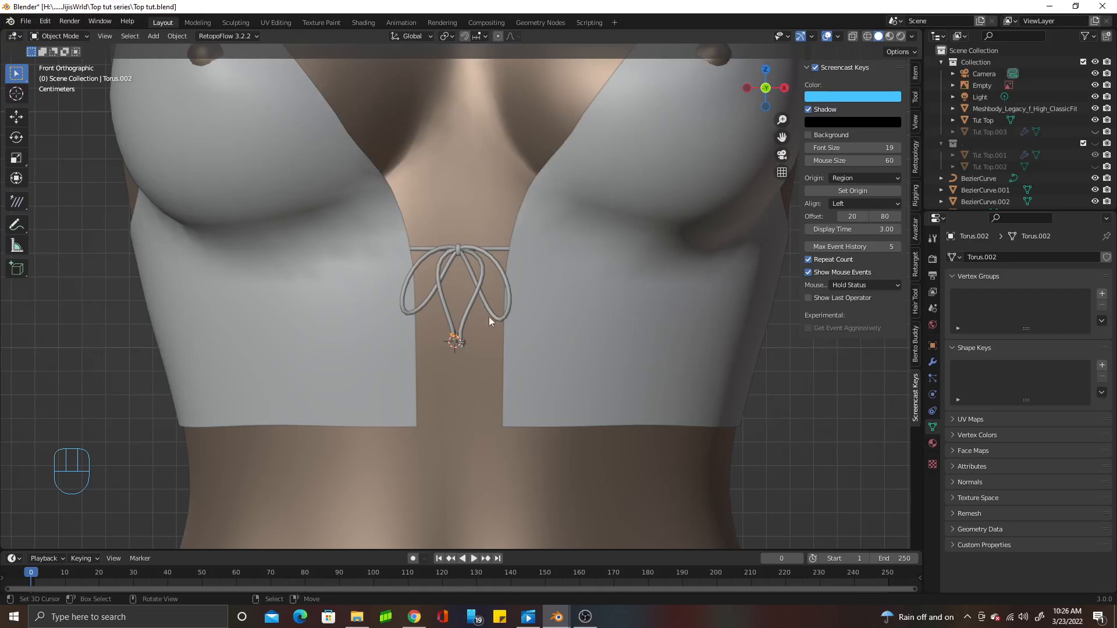
scroll(459, 296, "down", 3)
scroll(434, 291, "down", 5)
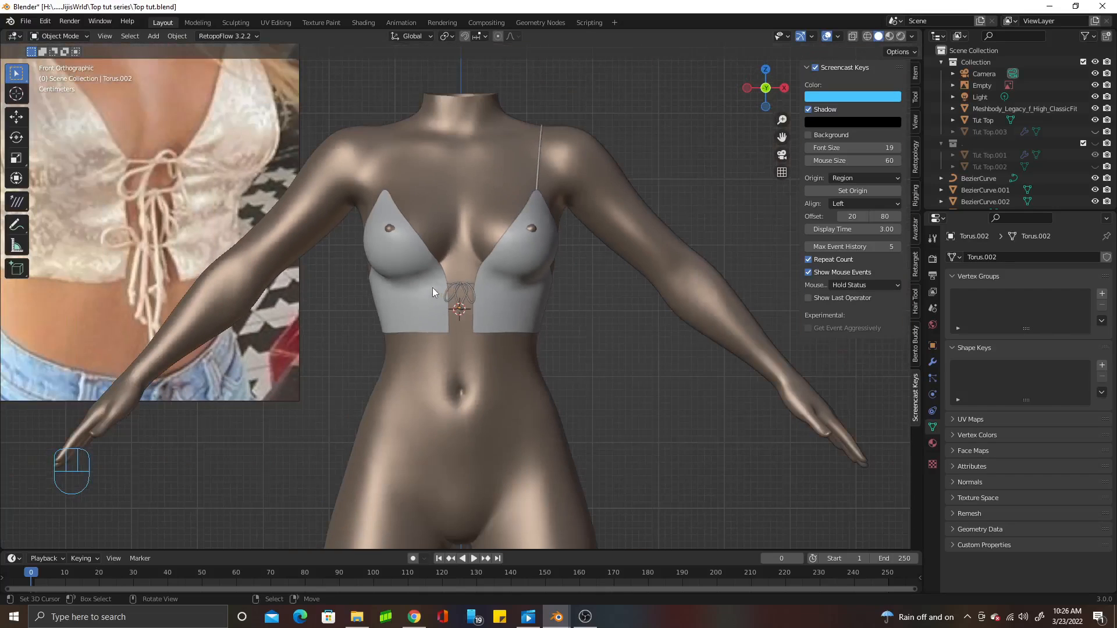
scroll(427, 354, "up", 2)
scroll(428, 354, "up", 3)
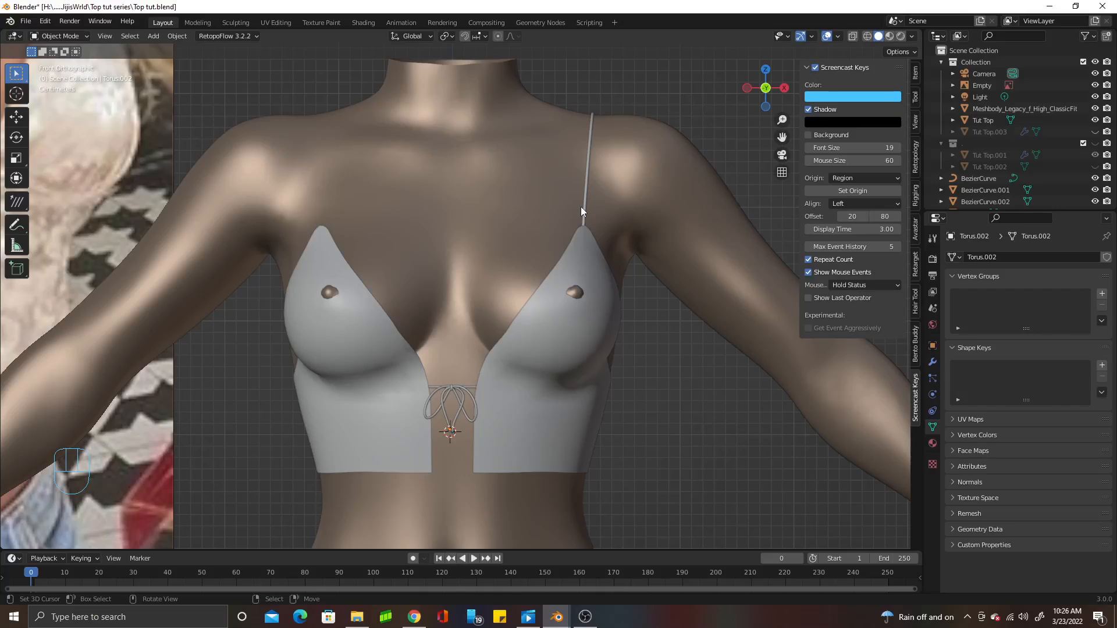
middle_click_drag(578, 218, 518, 284)
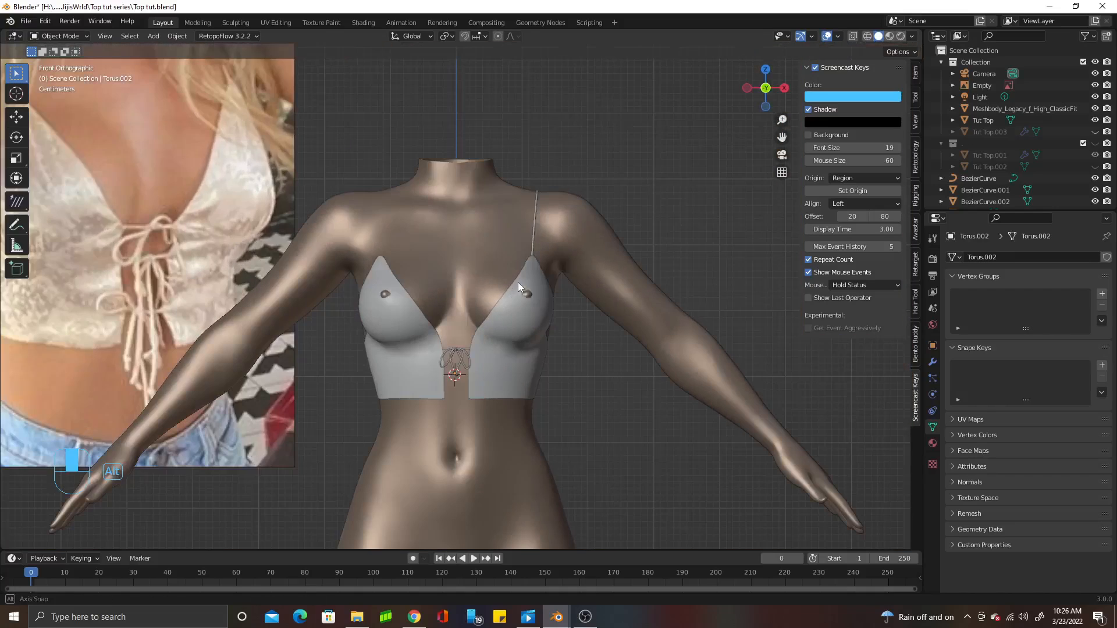
scroll(461, 326, "up", 6)
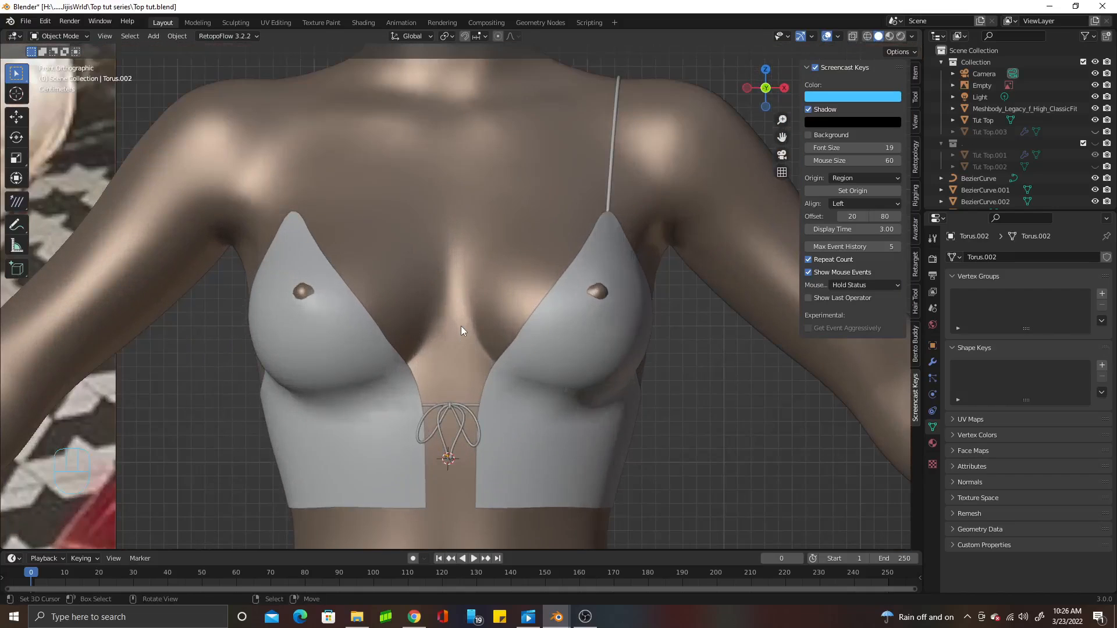
scroll(460, 326, "down", 3)
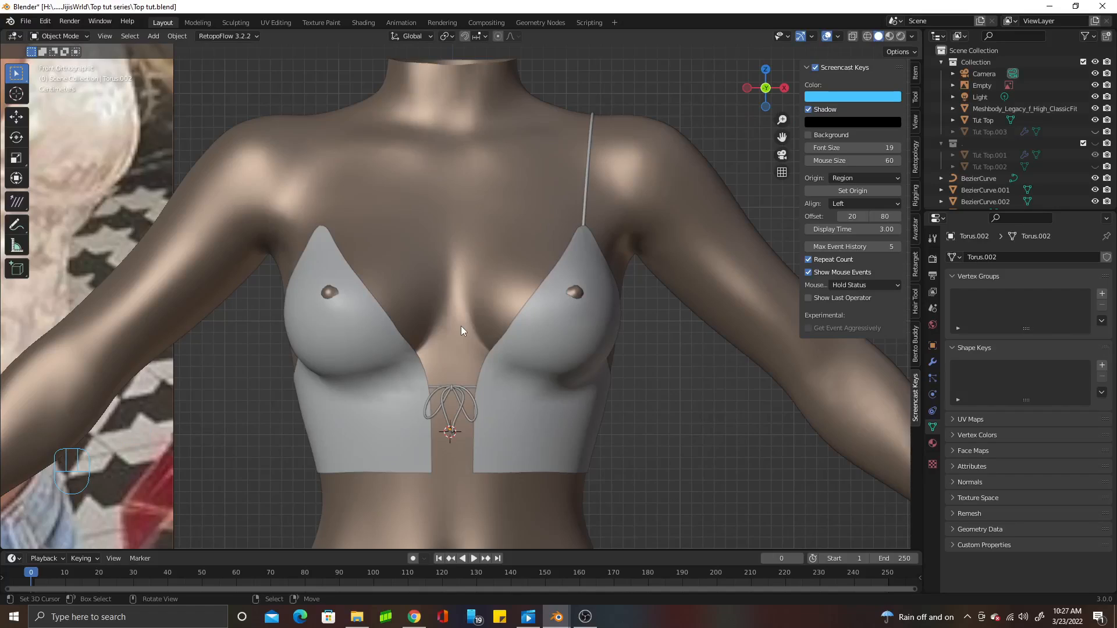